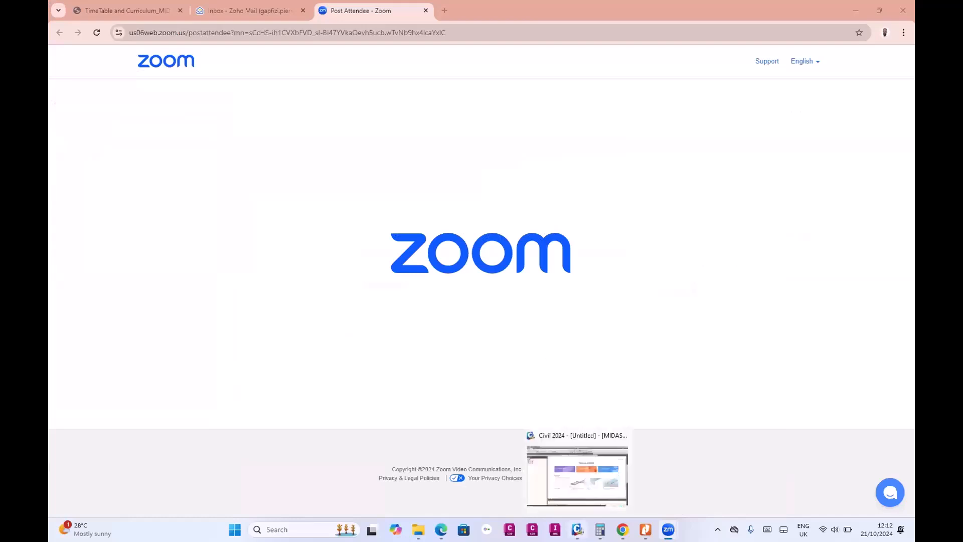
Switch to MIDAS Civil 2024 and reposition the floating Tree Menu 2 panel over the model window
click(577, 529)
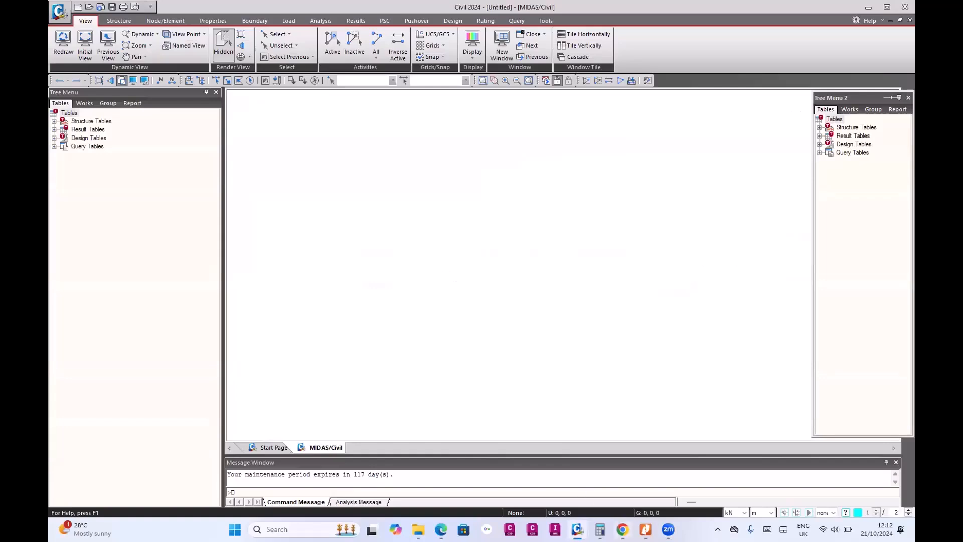
mouse_move(668, 529)
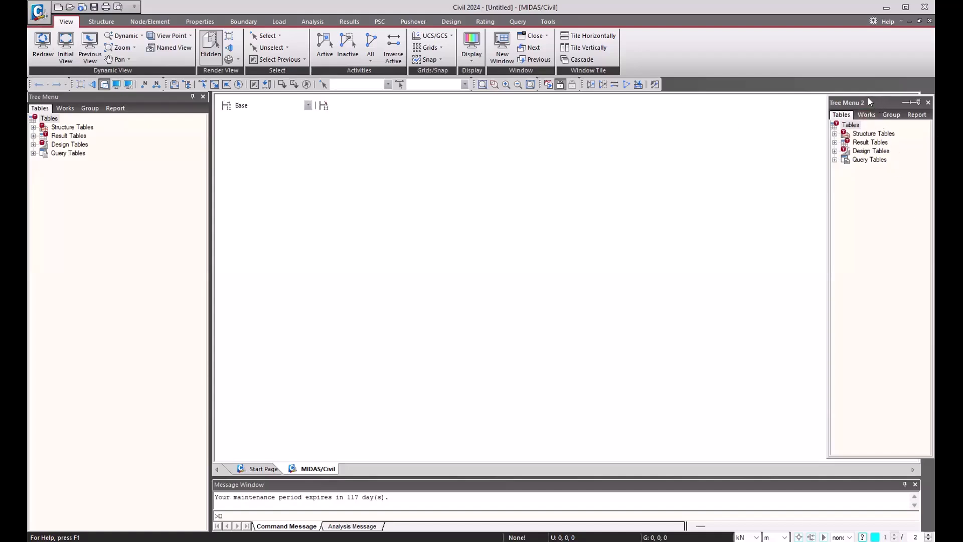
drag(869, 103, 770, 109)
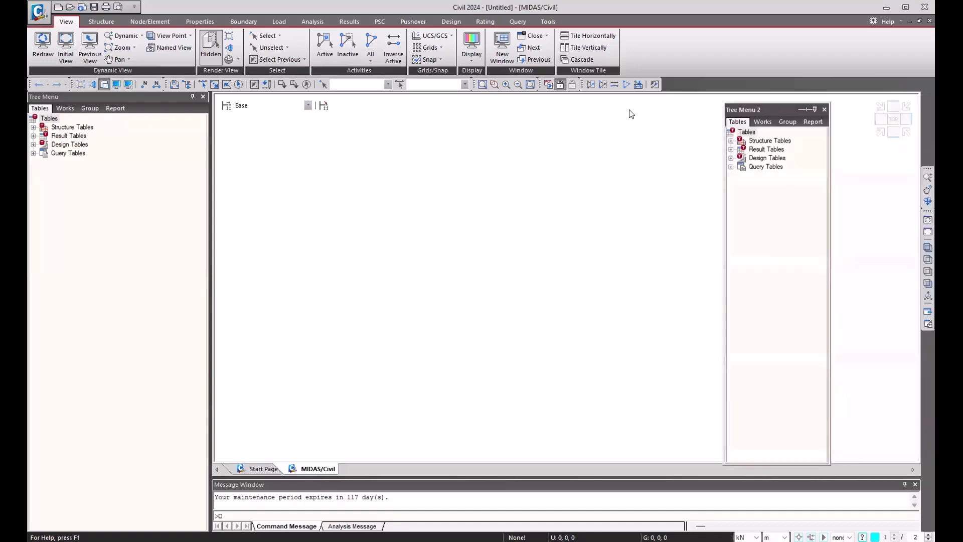
drag(631, 113, 624, 110)
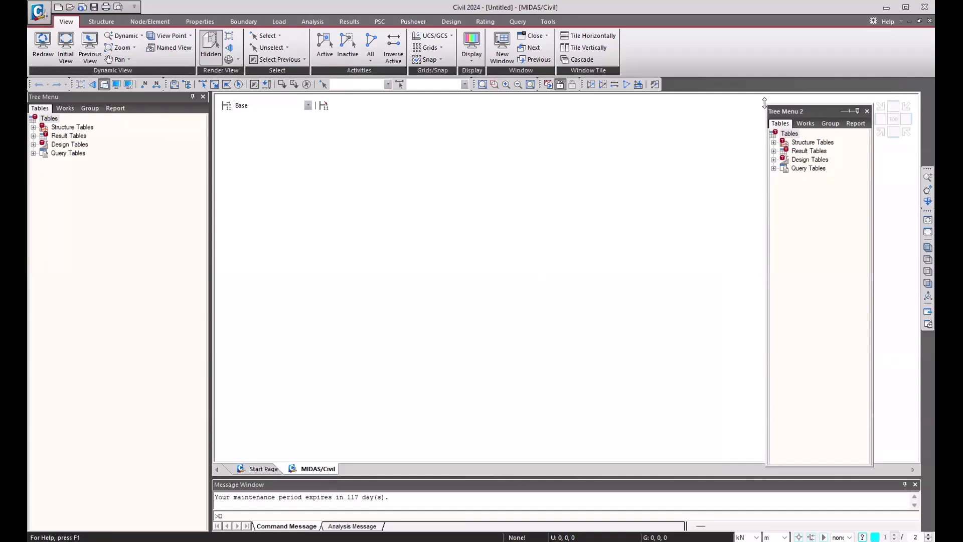
drag(758, 79, 757, 79)
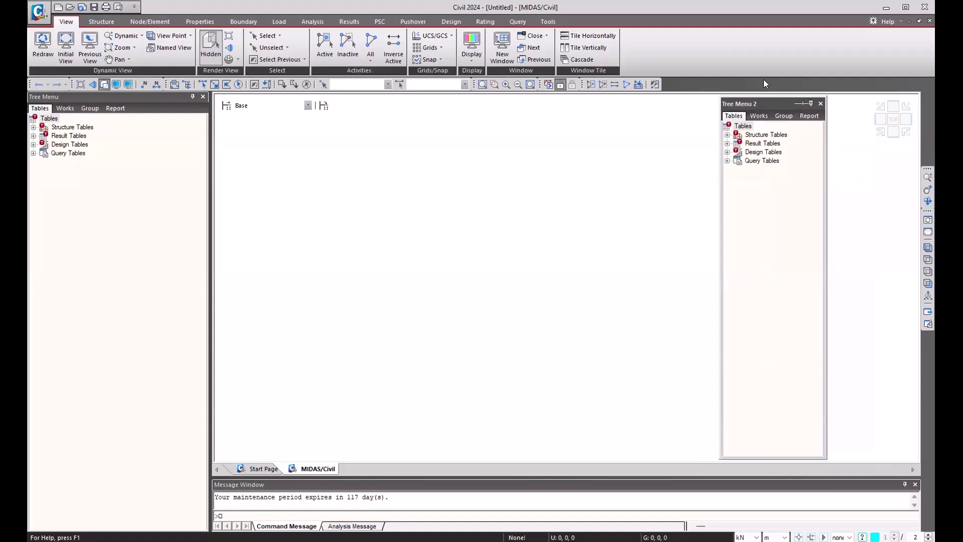
Hide both the Tree Menu and Tree Menu 2 panels
right_click(764, 80)
click(709, 81)
right_click(710, 81)
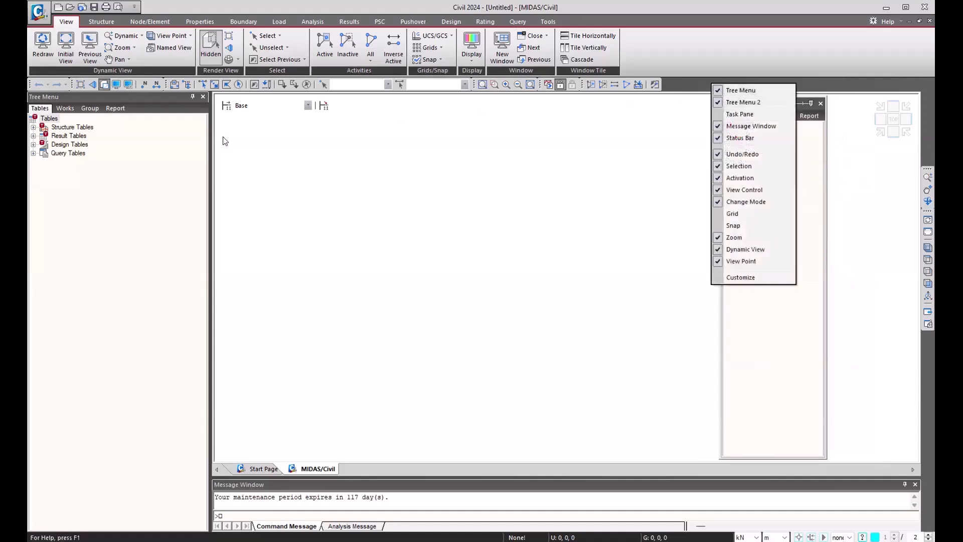
click(731, 90)
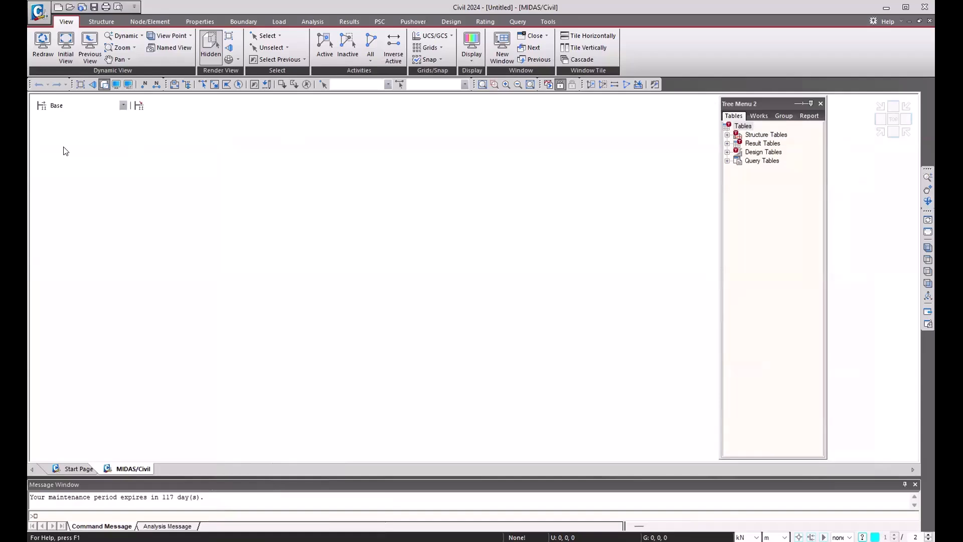
right_click(690, 80)
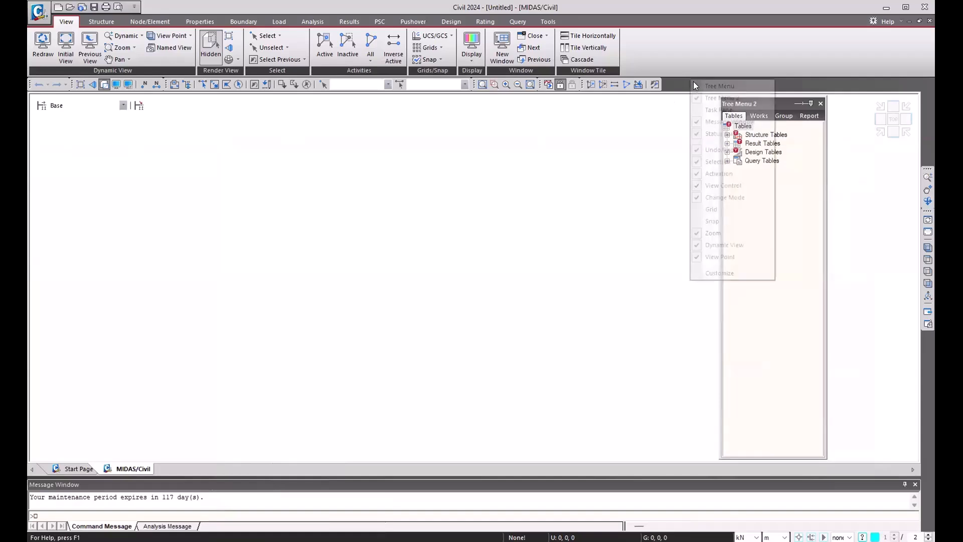
click(712, 99)
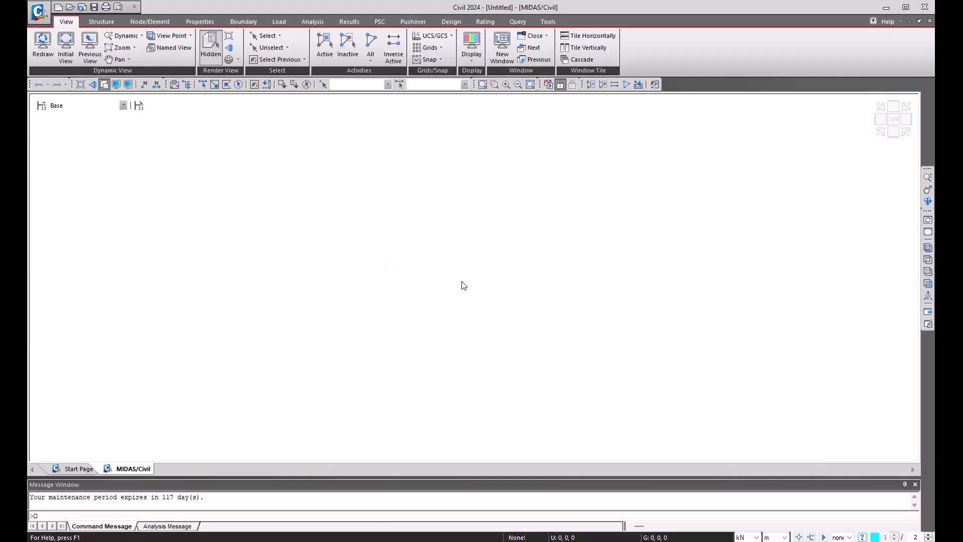
Show the Tree Menu and Tree Menu 2 panels again
right_click(694, 82)
click(717, 88)
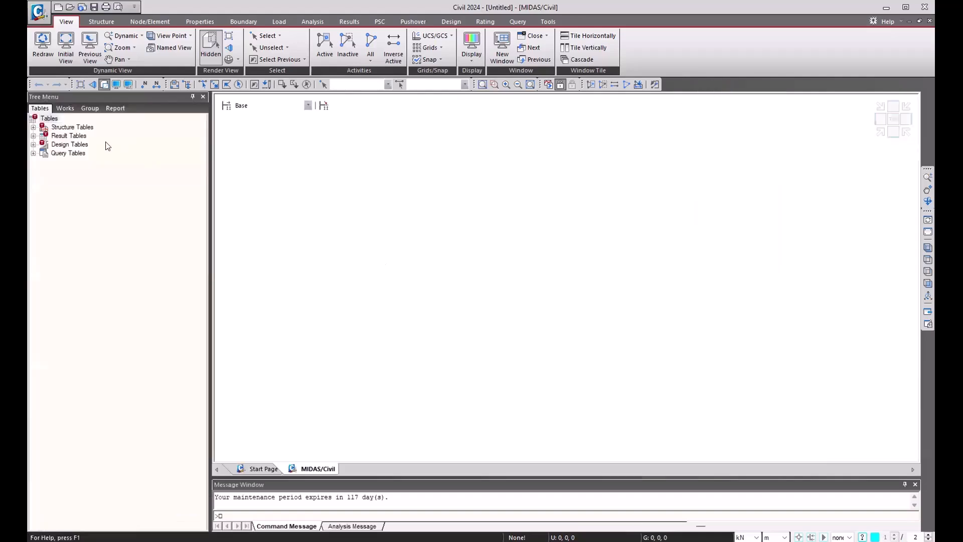
right_click(690, 84)
click(680, 81)
right_click(681, 83)
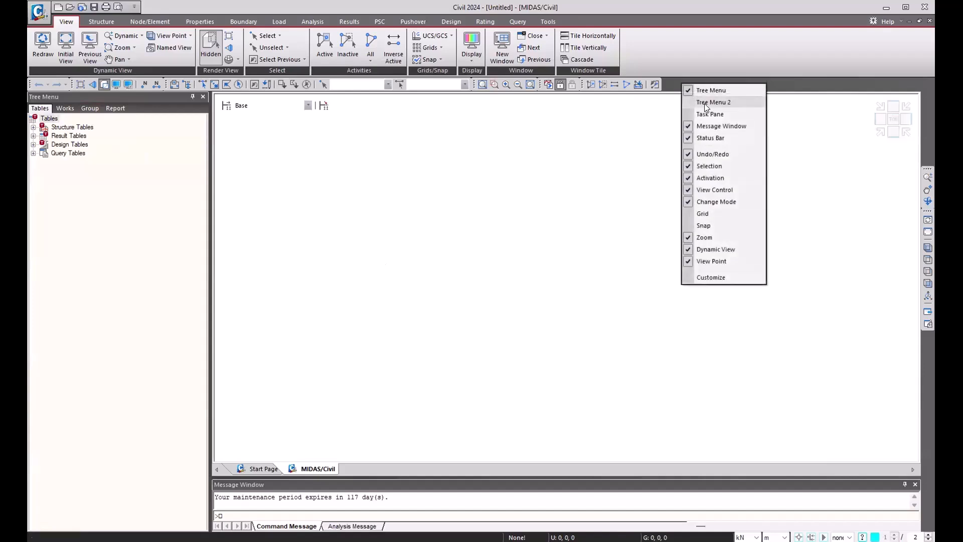
click(704, 103)
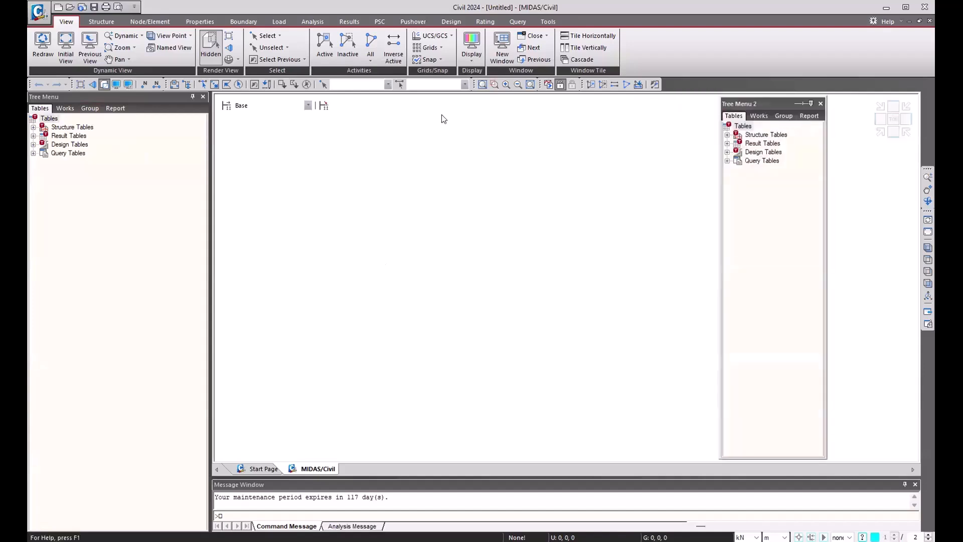
Move the floating Tree Menu 2 beside the docked Tree Menu, and collapse and restore the docked Tree Menu
drag(270, 107, 374, 108)
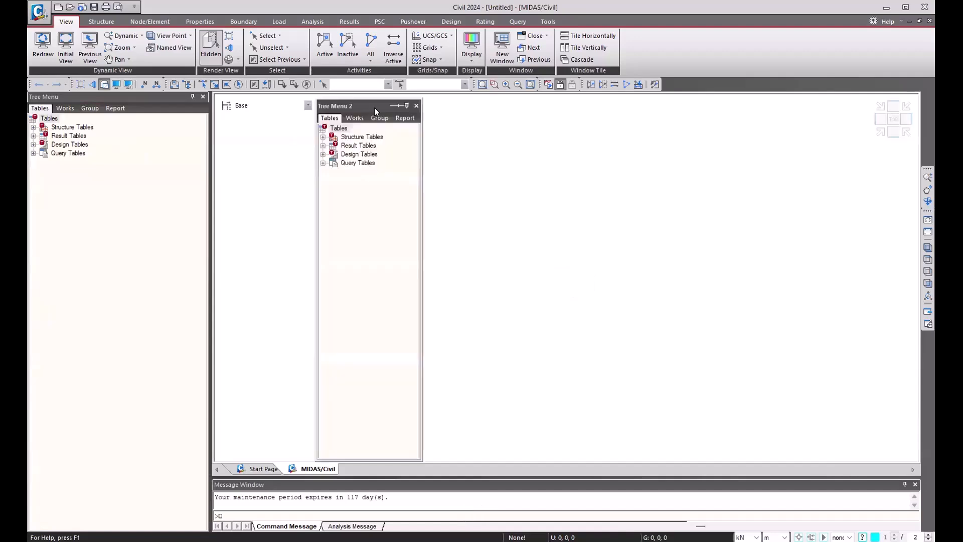
right_click(693, 82)
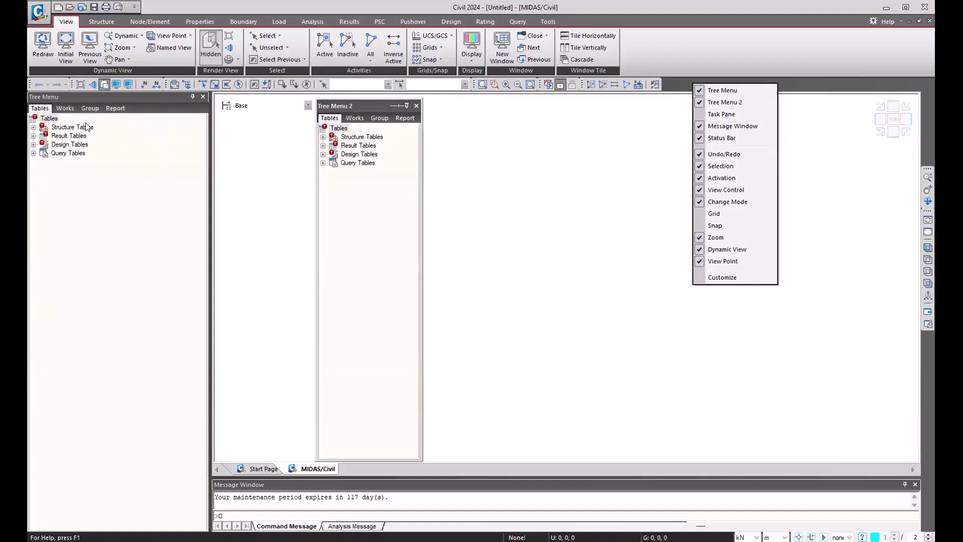
click(135, 108)
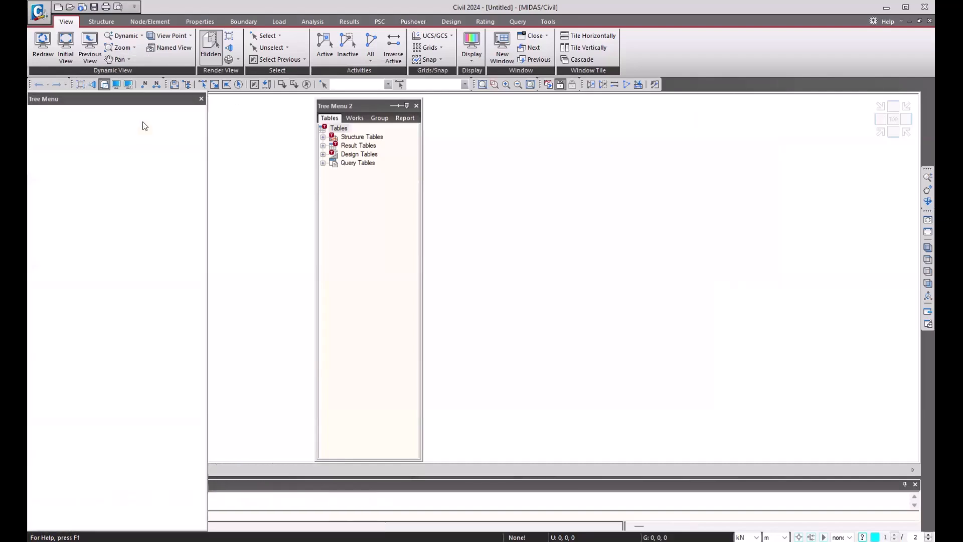
click(122, 169)
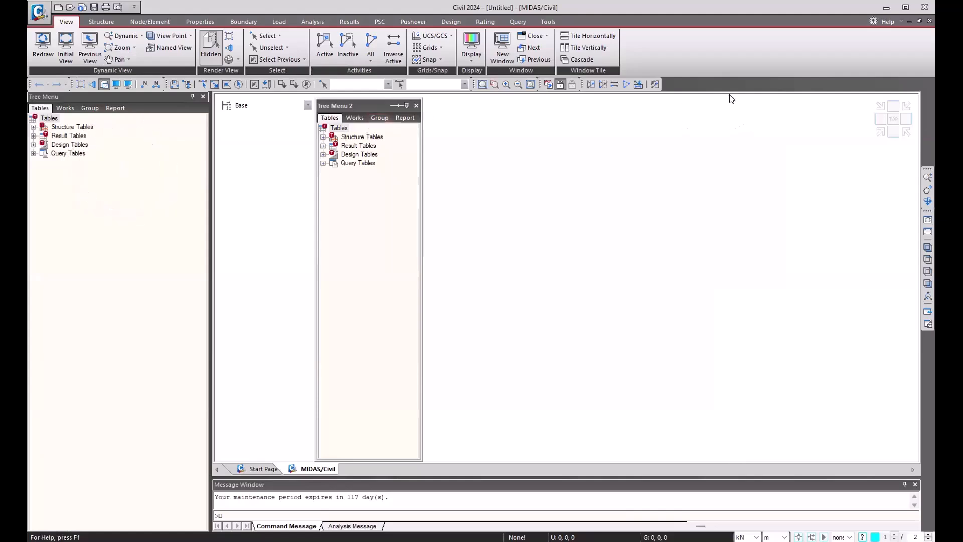
Move Tree Menu 2 away from the docked panel and turn off both tree menus to clear the workspace
right_click(720, 83)
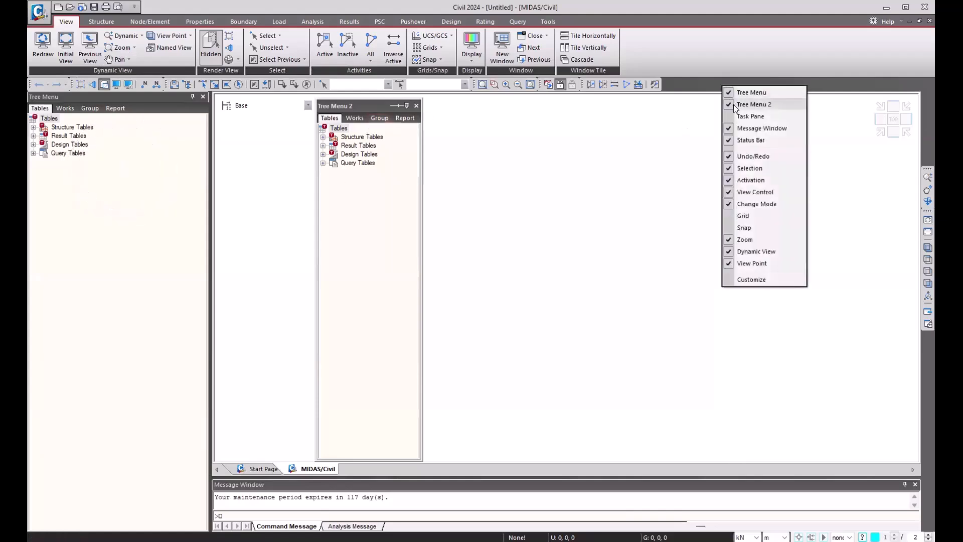
click(496, 185)
click(359, 147)
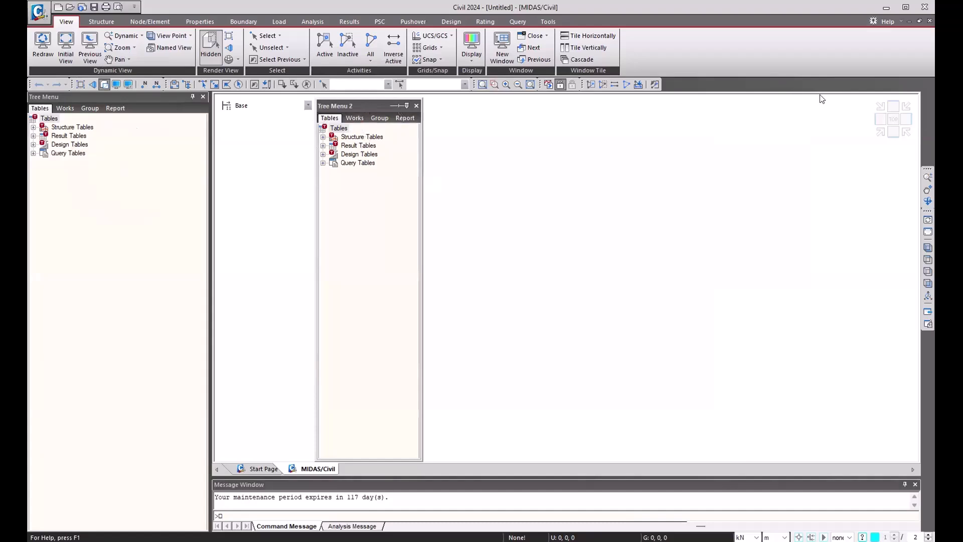
right_click(719, 86)
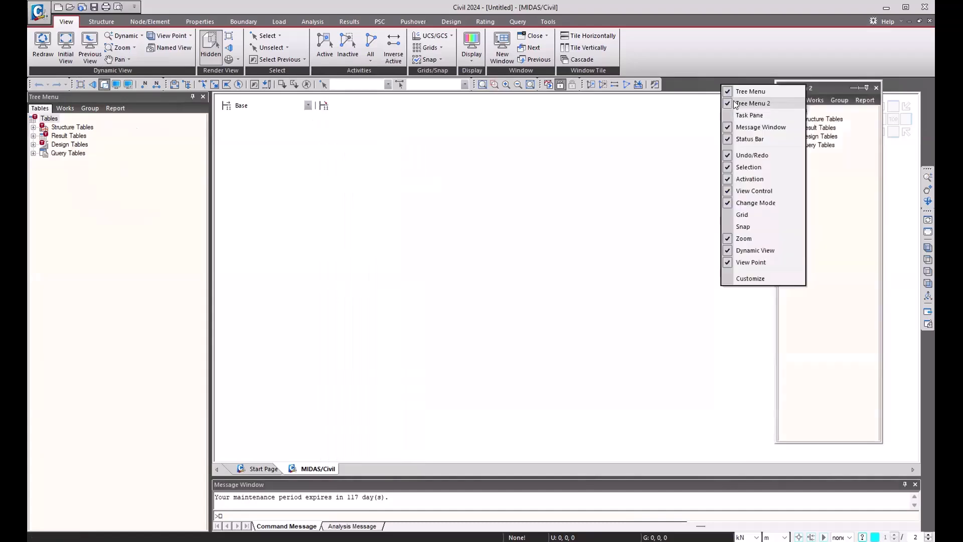
click(733, 102)
right_click(719, 84)
click(727, 91)
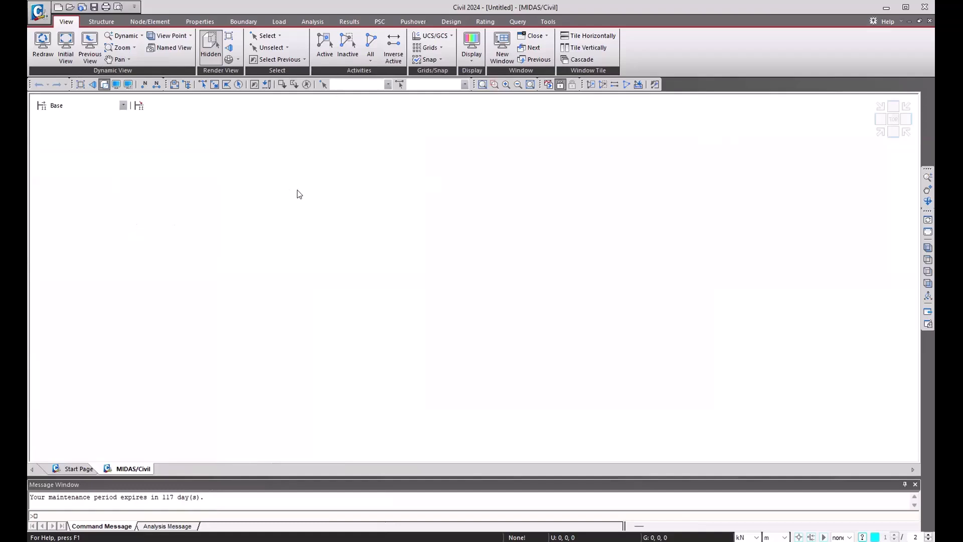
View the Project Information dialog and close it without entering any details
click(39, 13)
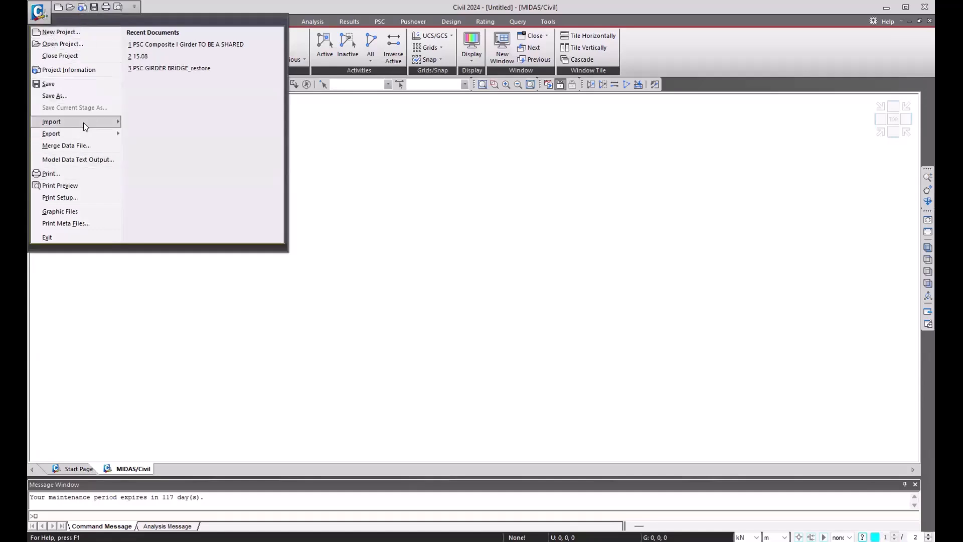
mouse_move(83, 122)
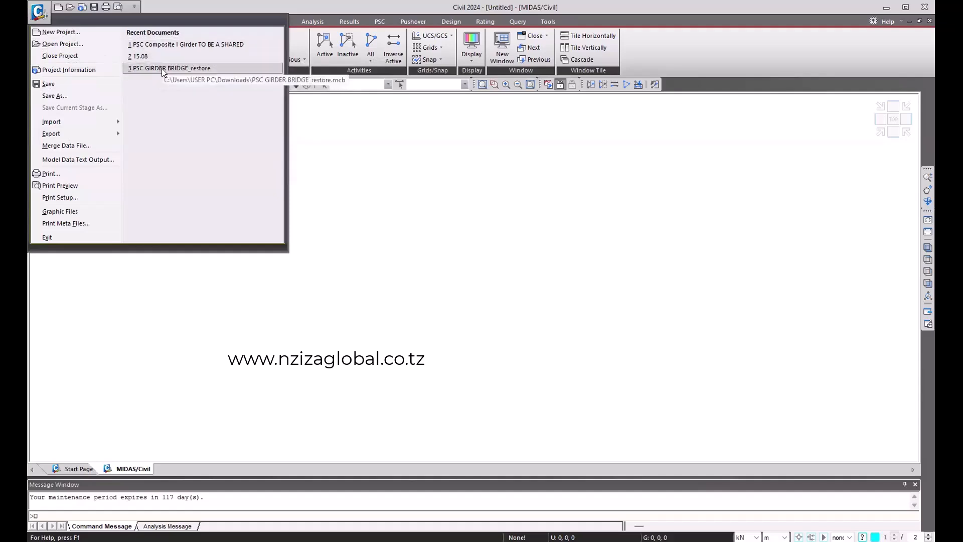
click(77, 70)
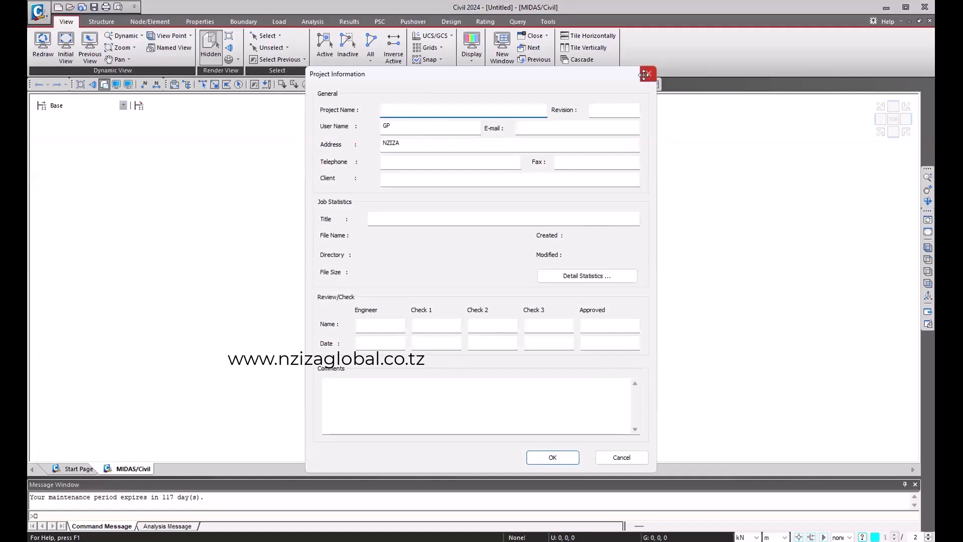
click(647, 72)
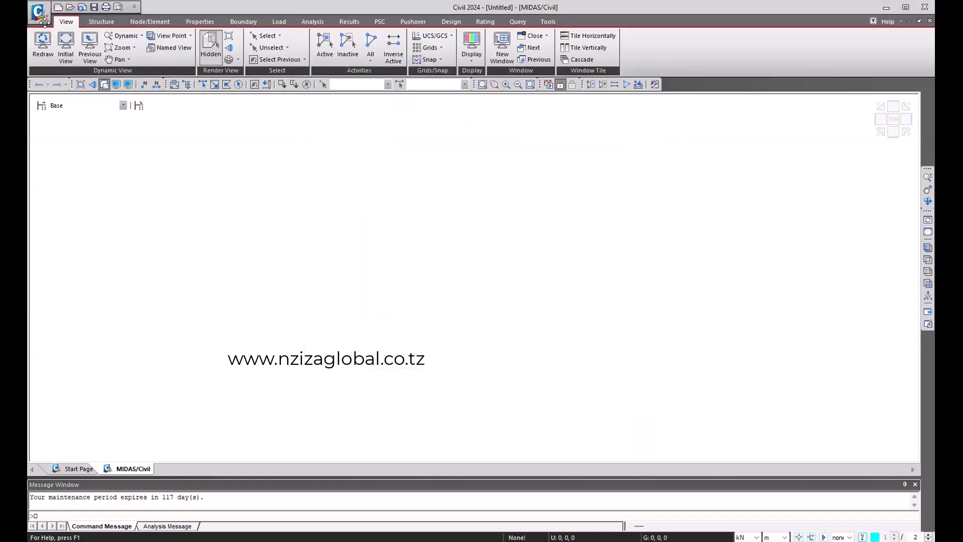
Review the project file commands, including the import, export and print options
click(43, 14)
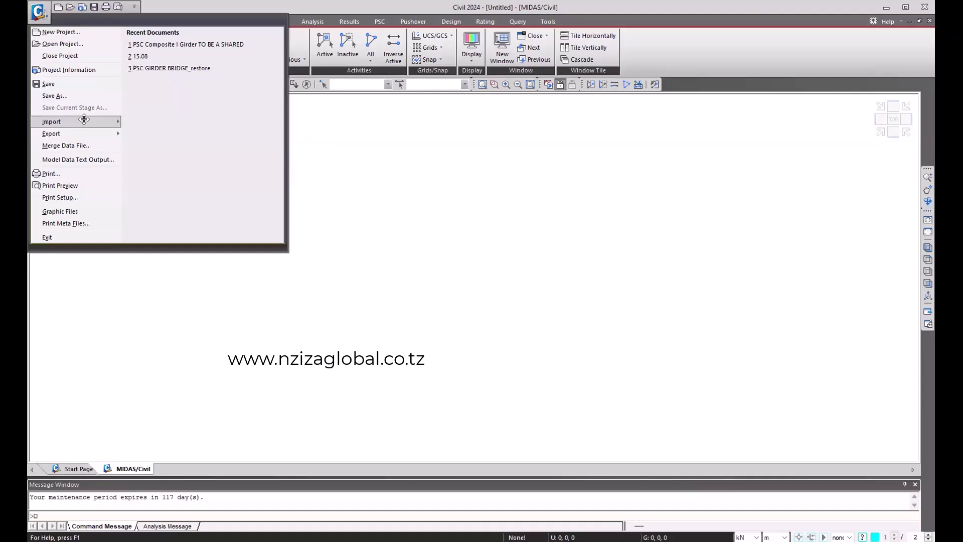
mouse_move(95, 120)
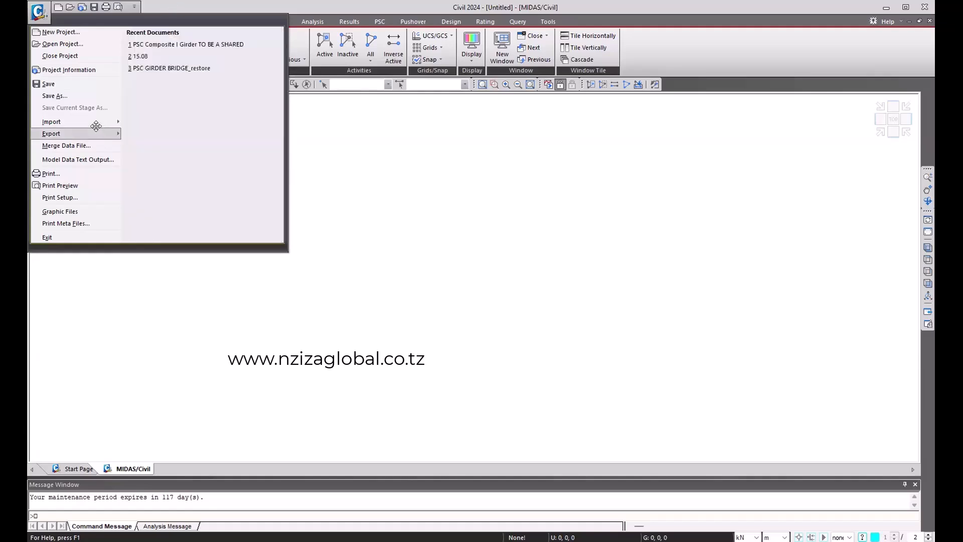
mouse_move(91, 130)
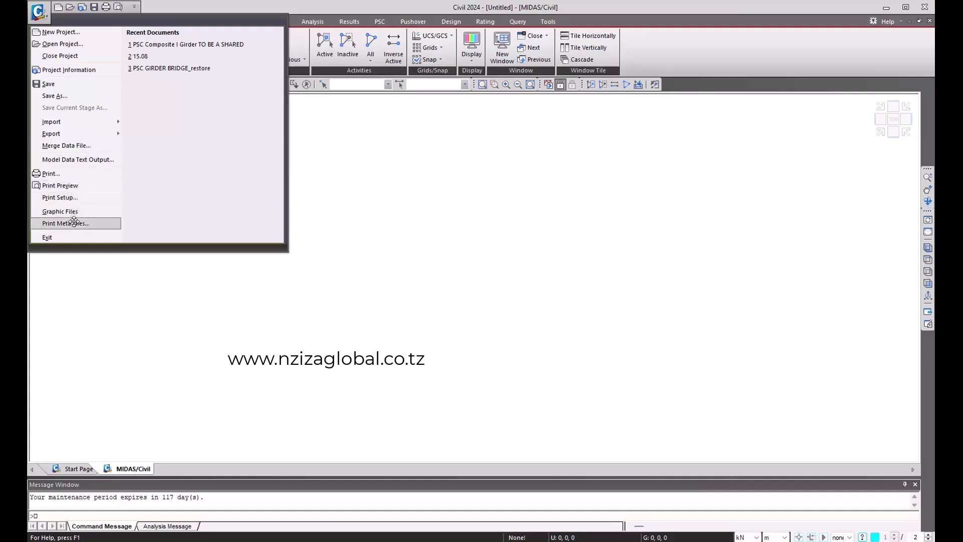
click(169, 288)
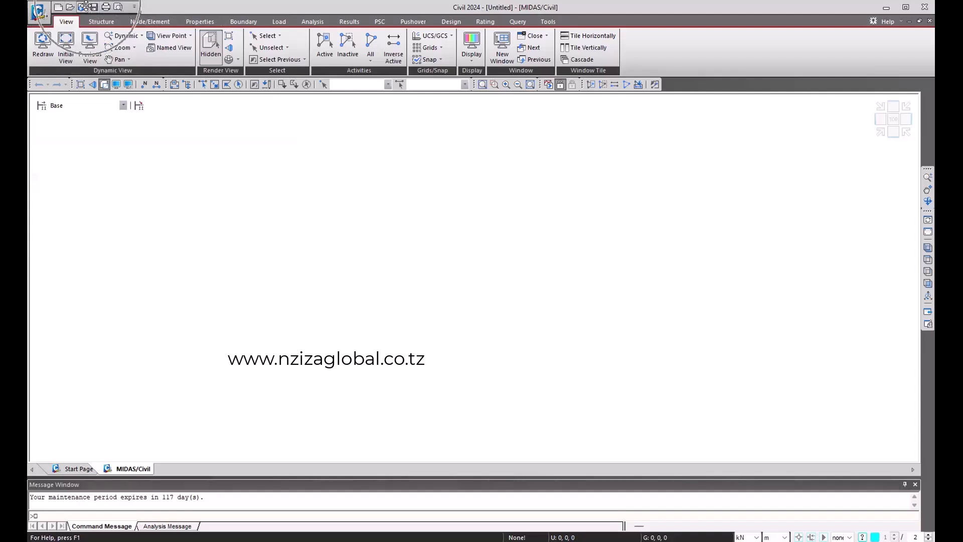
key(ctrl)
key(ctrl)
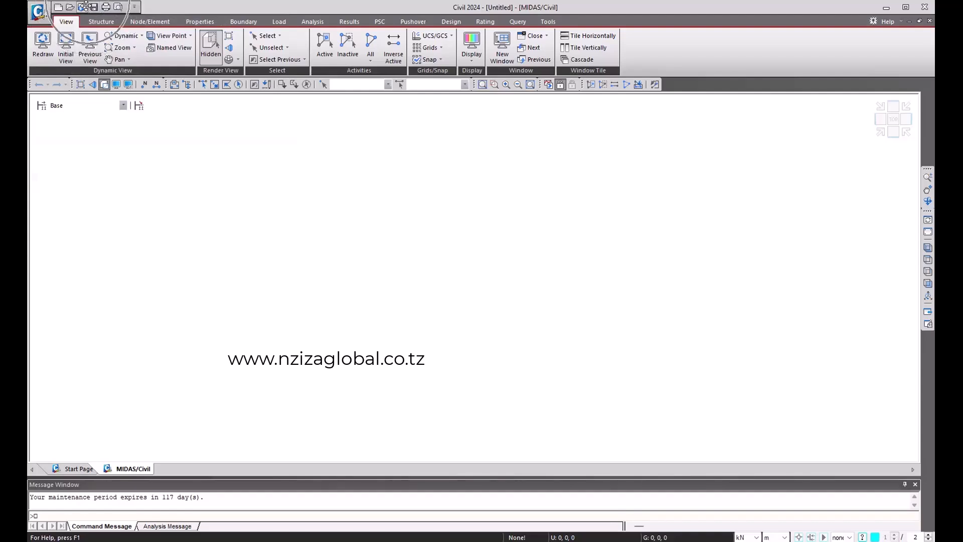
key(ctrl)
key(ctrl)
key(ctrl)
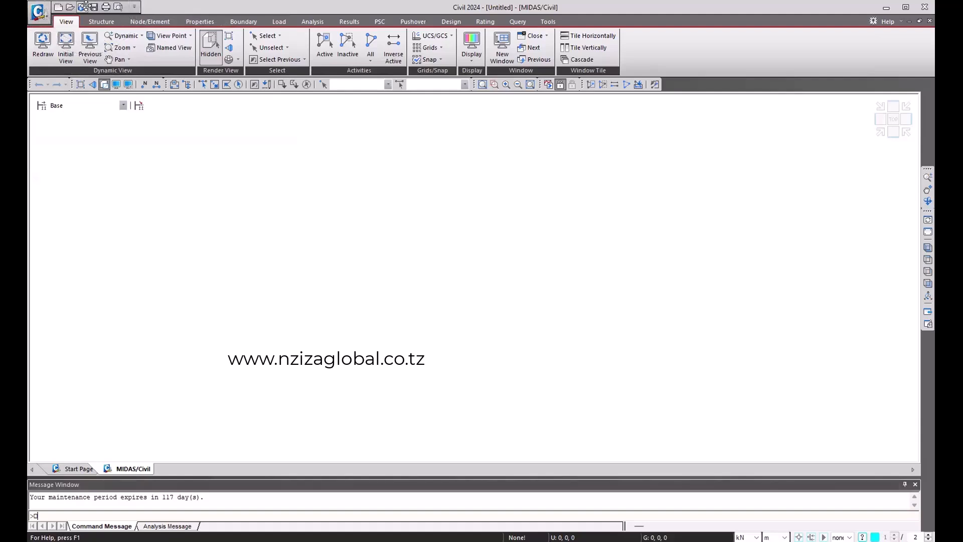
key(ctrl)
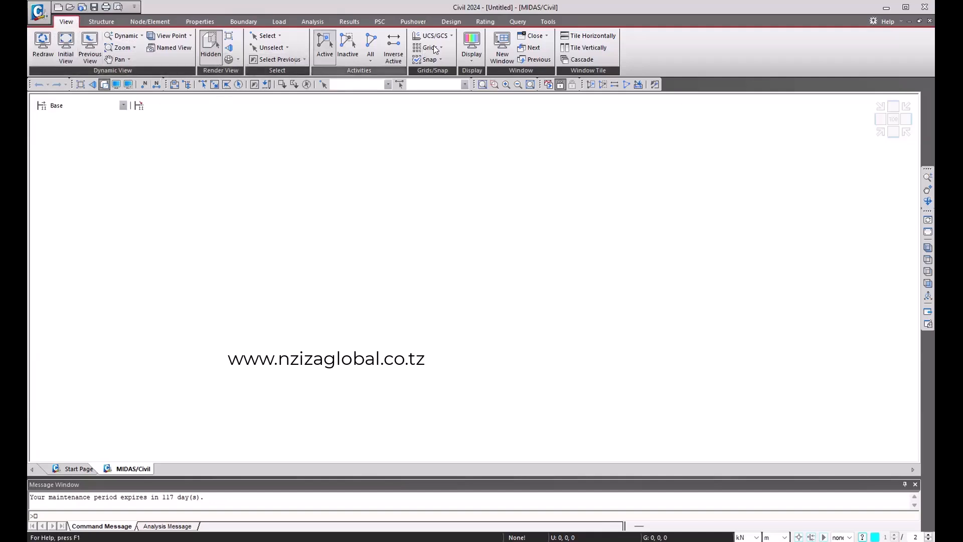
Open the recent project "PSC Composite I Girder TO BE A SHARED" and display the bridge model in Hidden view
click(45, 16)
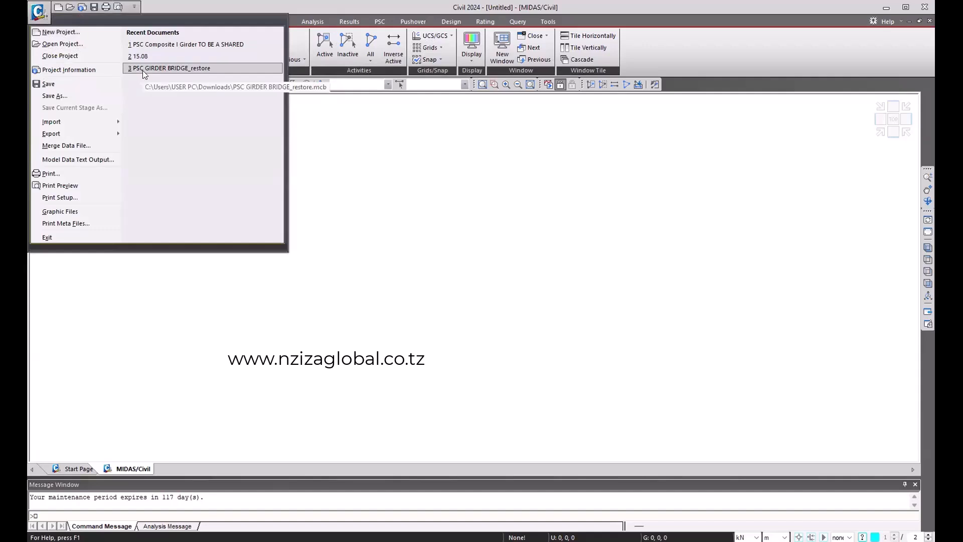
click(172, 45)
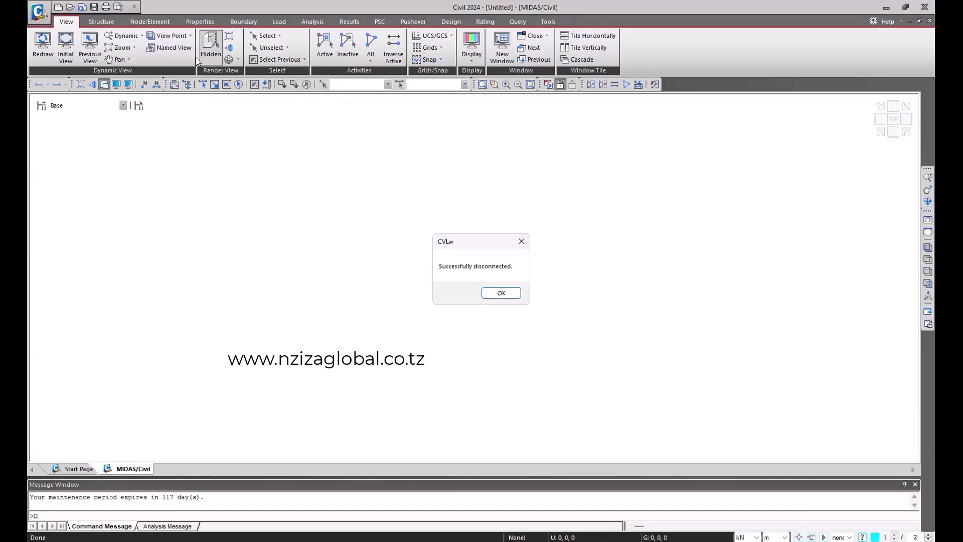
key(Return)
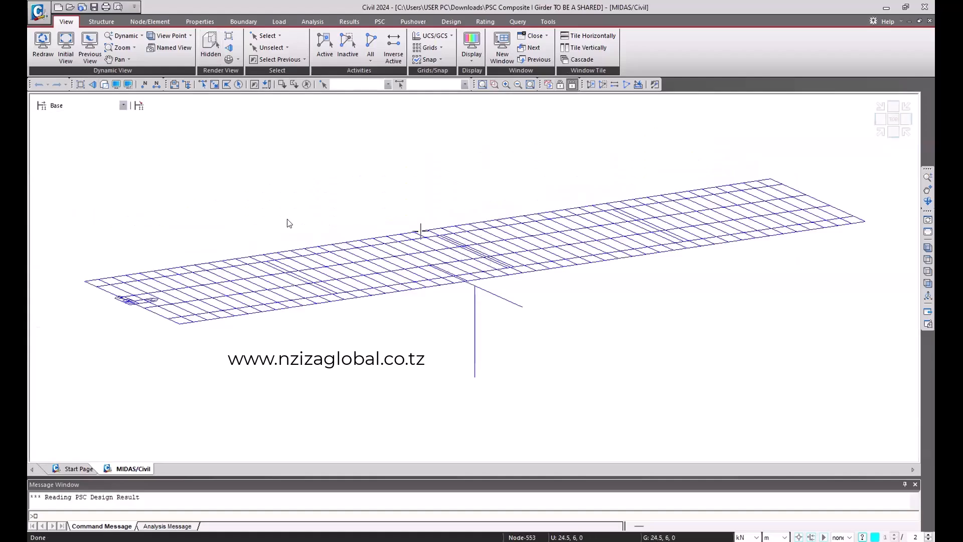
click(104, 85)
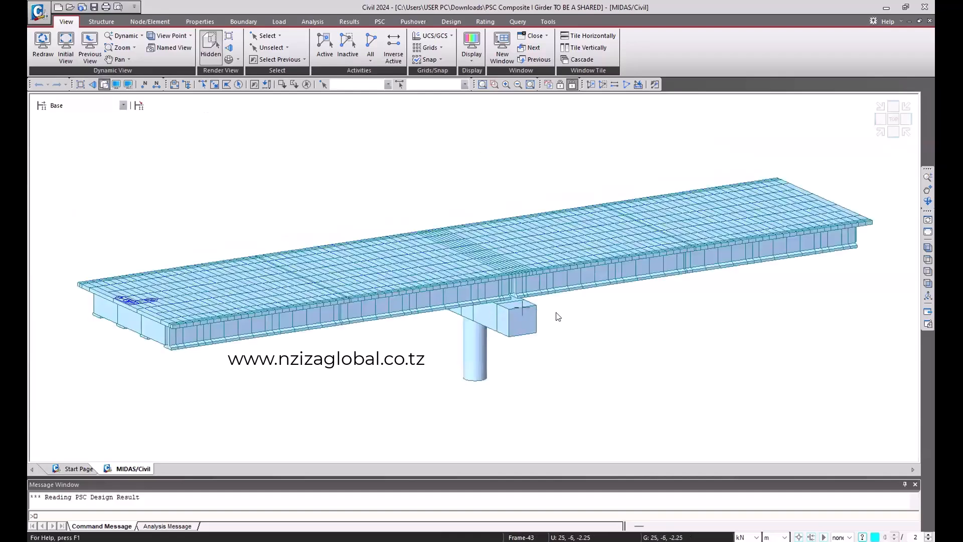
Zoom out and in on the bridge model, and fit the whole model to the view with Zoom Fit
scroll(638, 319, down, 3)
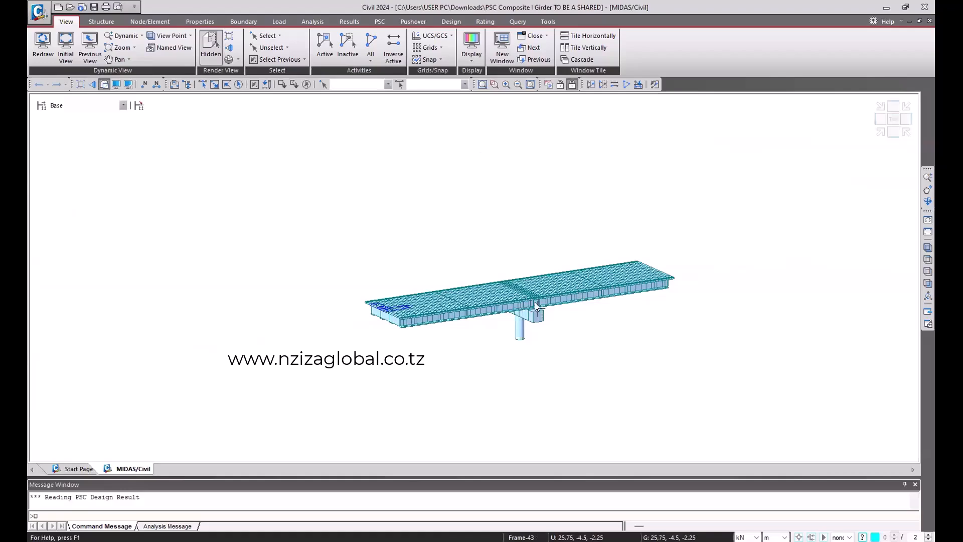
scroll(531, 319, up, 2)
scroll(531, 319, up, 5)
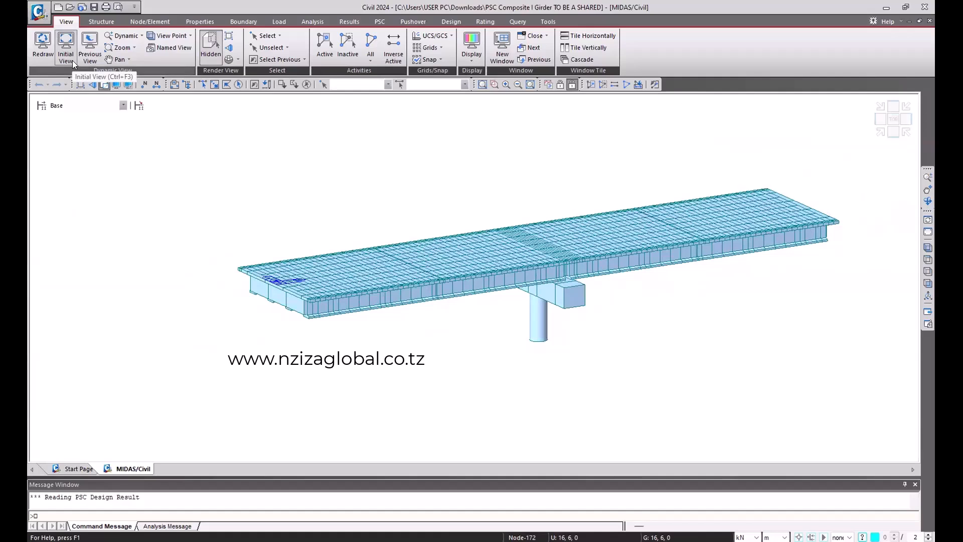
click(134, 47)
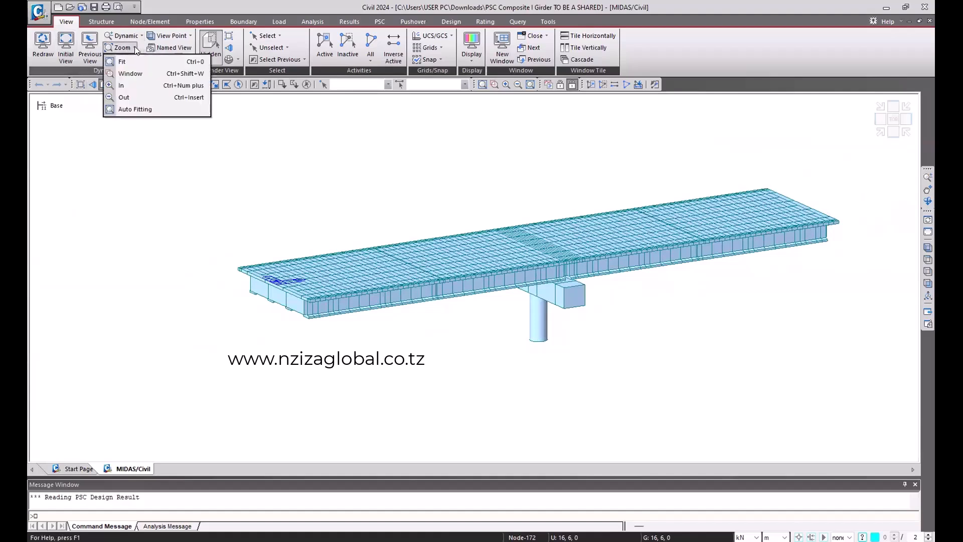
click(129, 61)
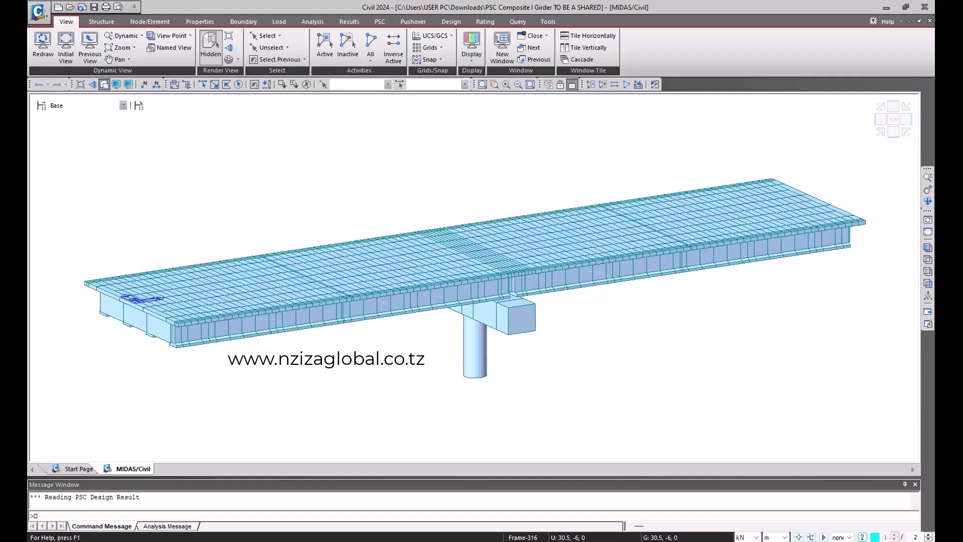
Review the file formats offered for import in the project file commands, and close them without importing anything
click(44, 14)
mouse_move(64, 122)
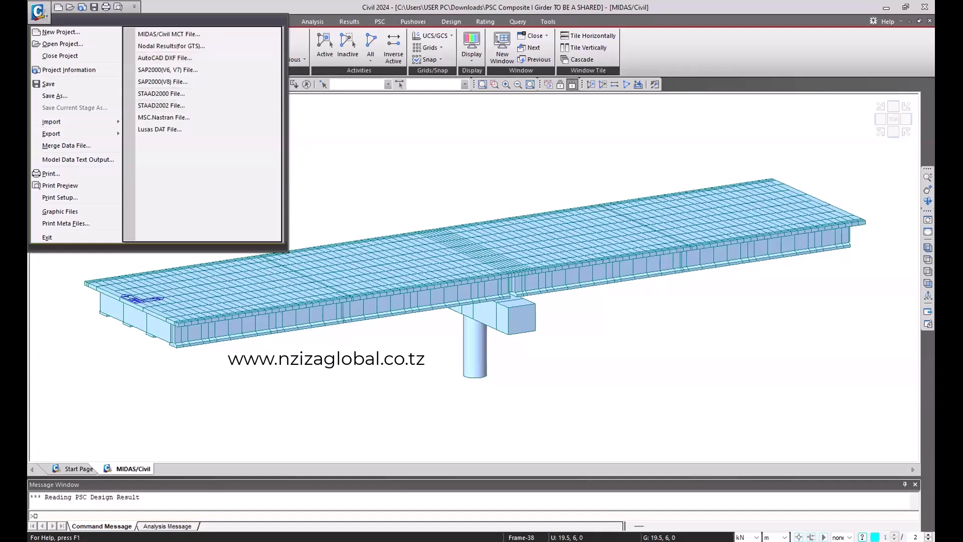
click(438, 246)
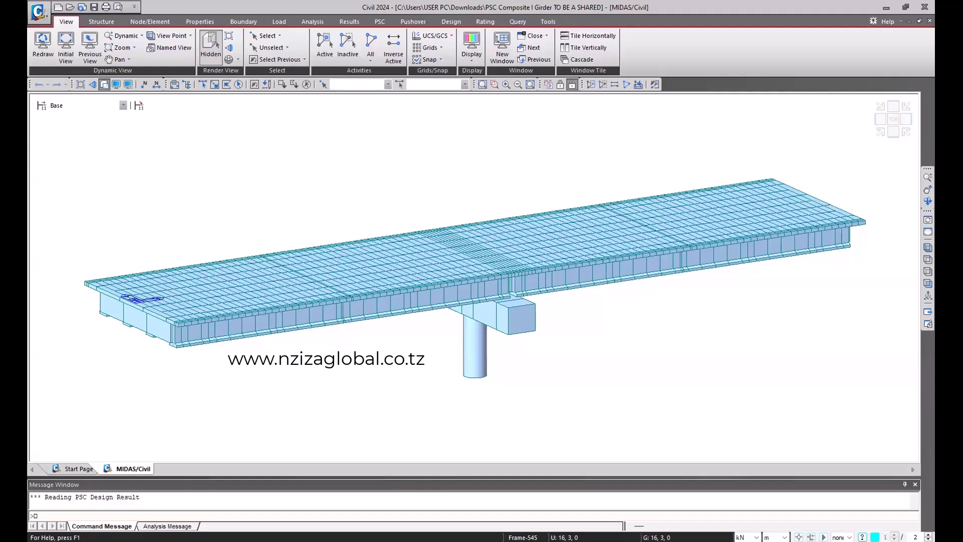
Examine the bridge from different distances and angles, rotating from the low side view to a raised view over the deck
scroll(406, 202, down, 1)
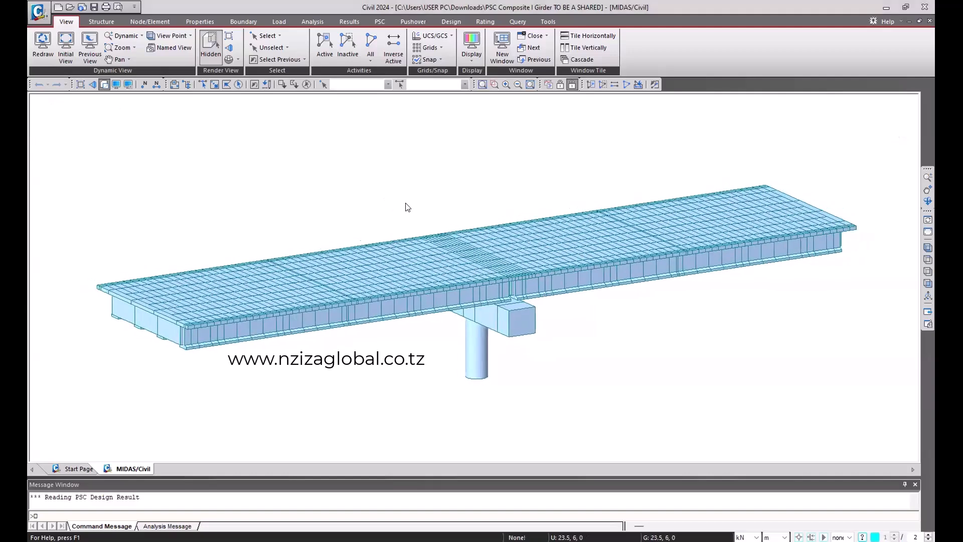
scroll(405, 202, up, 2)
middle_drag(425, 259, 477, 213)
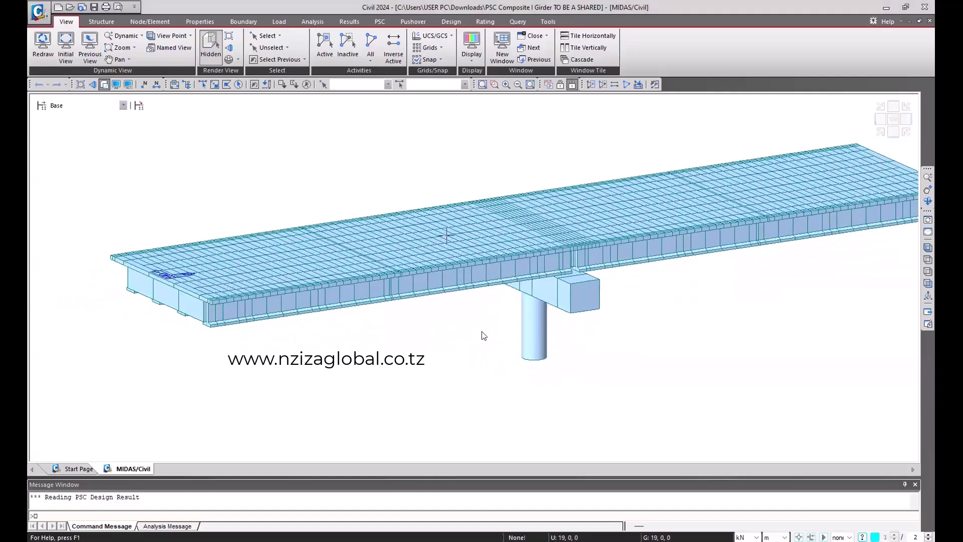
scroll(491, 320, up, 1)
scroll(453, 276, up, 1)
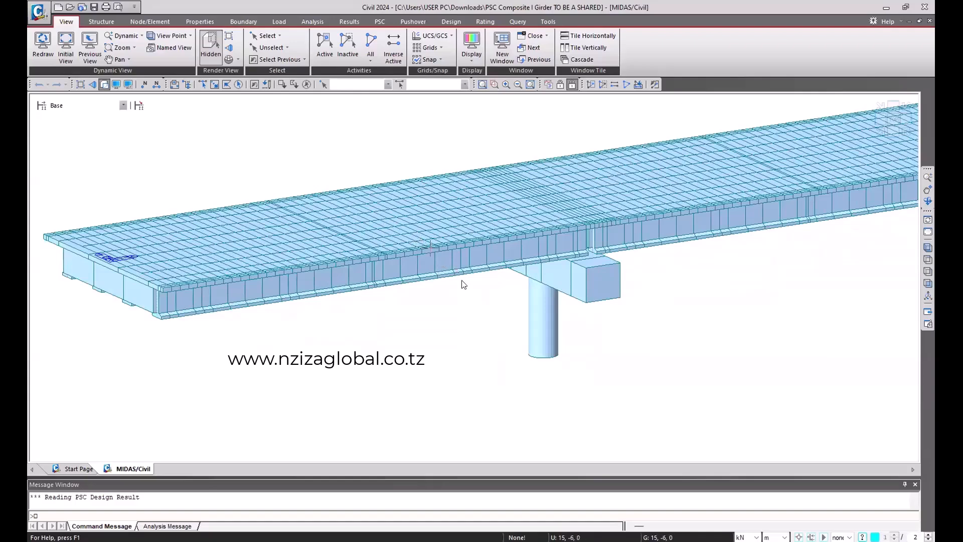
scroll(466, 288, down, 3)
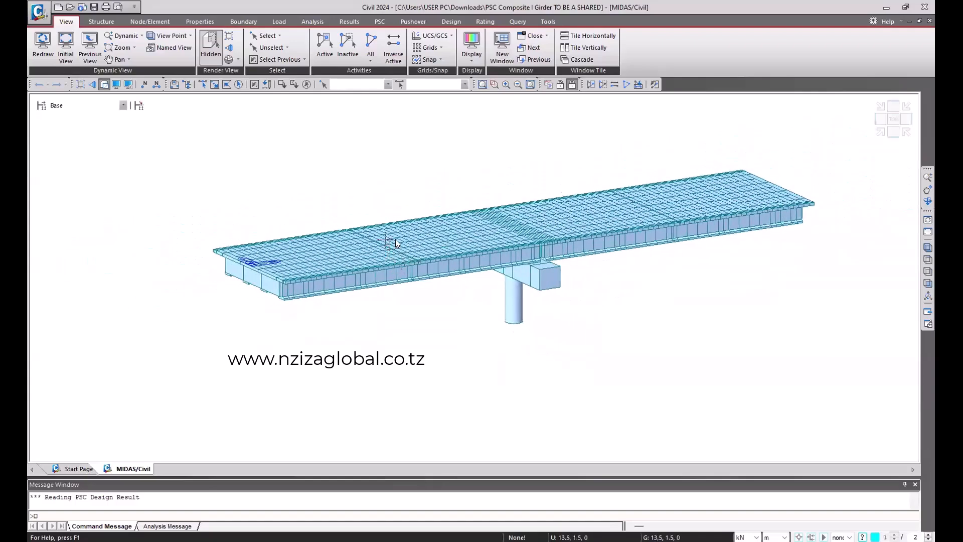
ctrl+middle_drag(395, 239, 420, 270)
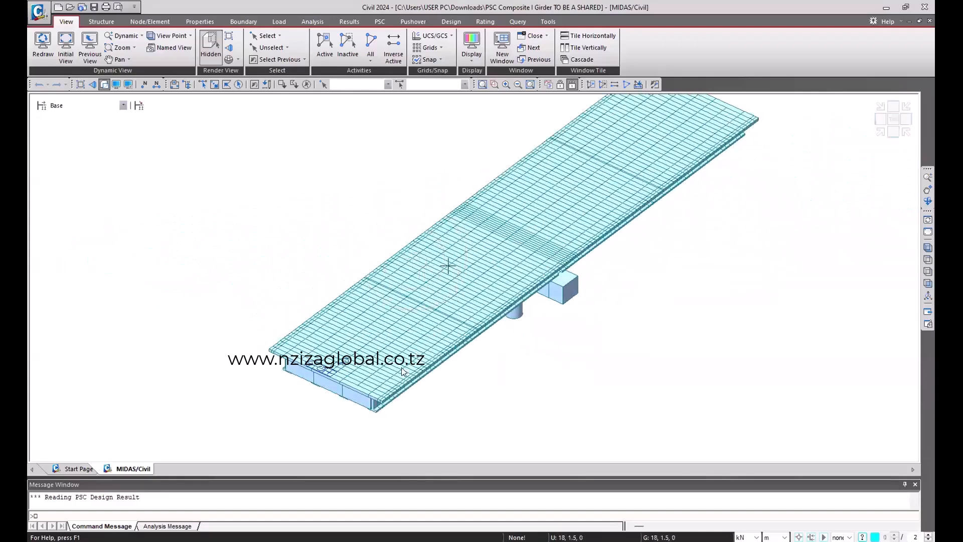
scroll(467, 300, down, 3)
scroll(624, 286, up, 2)
scroll(640, 296, down, 4)
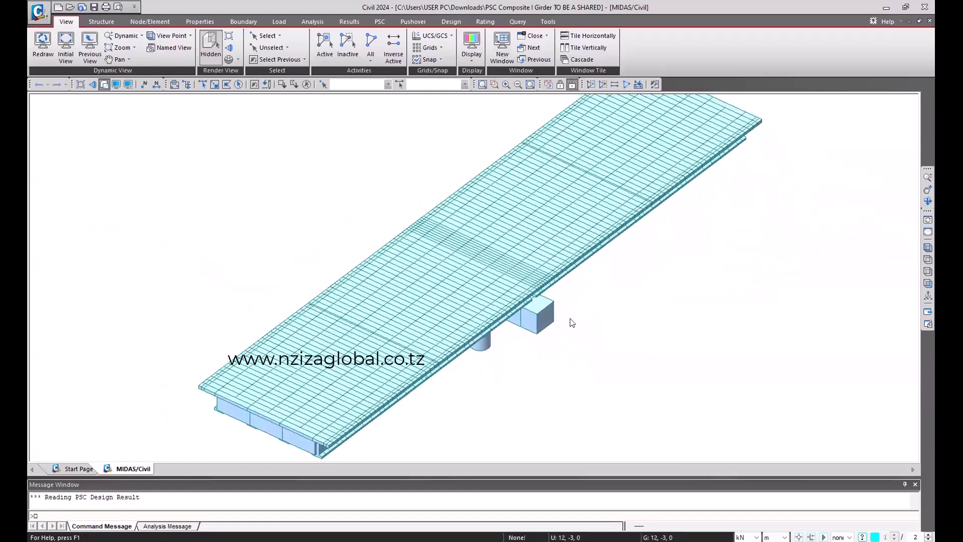
scroll(647, 311, up, 3)
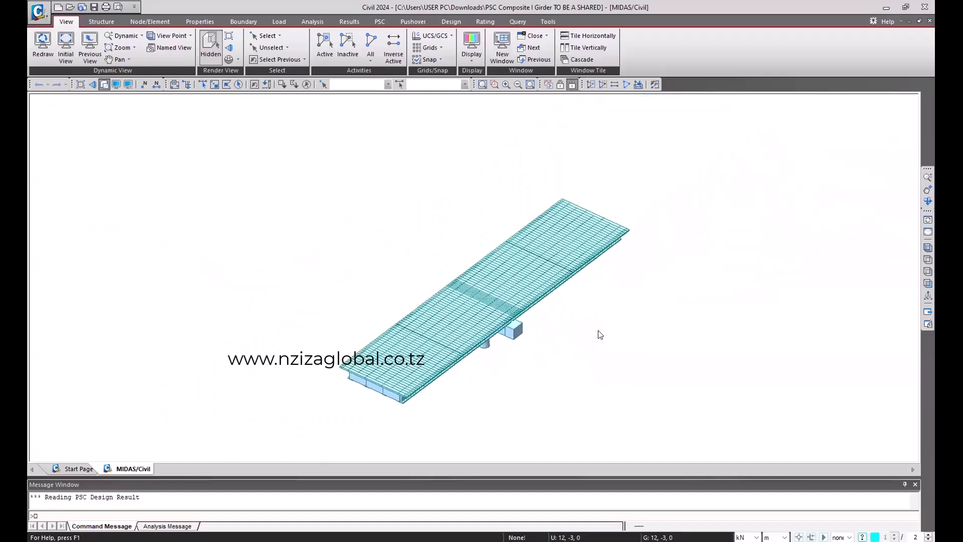
scroll(620, 324, up, 1)
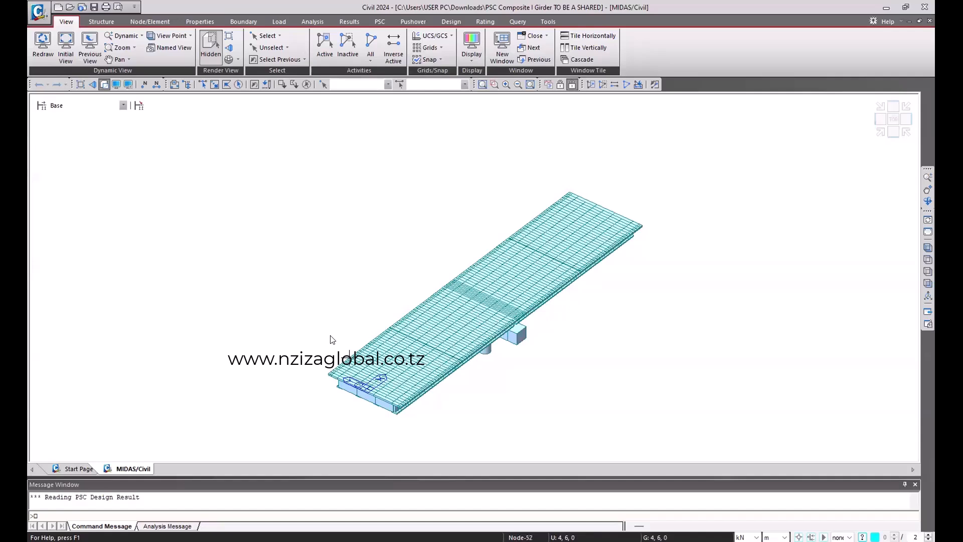
mouse_move(331, 340)
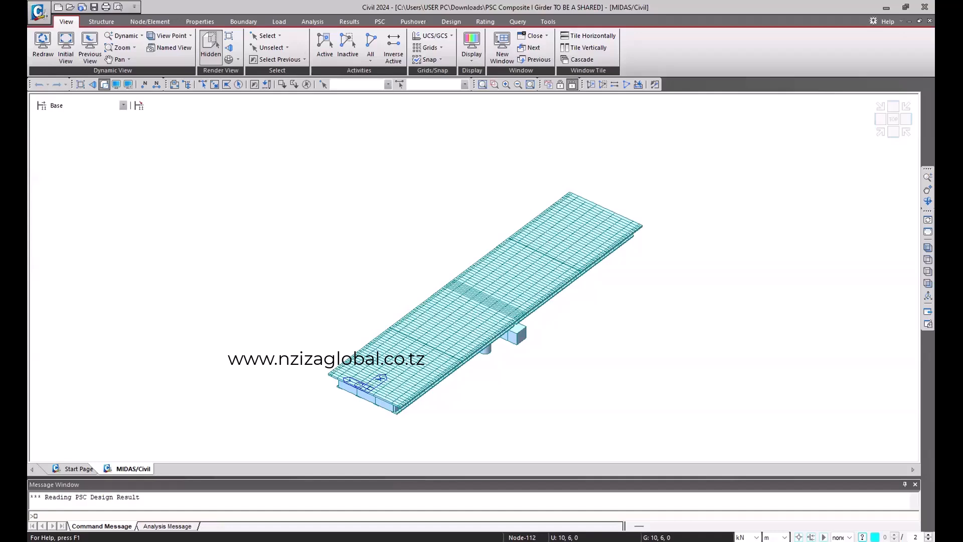
Turn off Hidden view and inspect the bridge's wireframe from a low side angle and a raised angle
scroll(469, 362, up, 3)
scroll(605, 307, down, 3)
scroll(617, 247, up, 4)
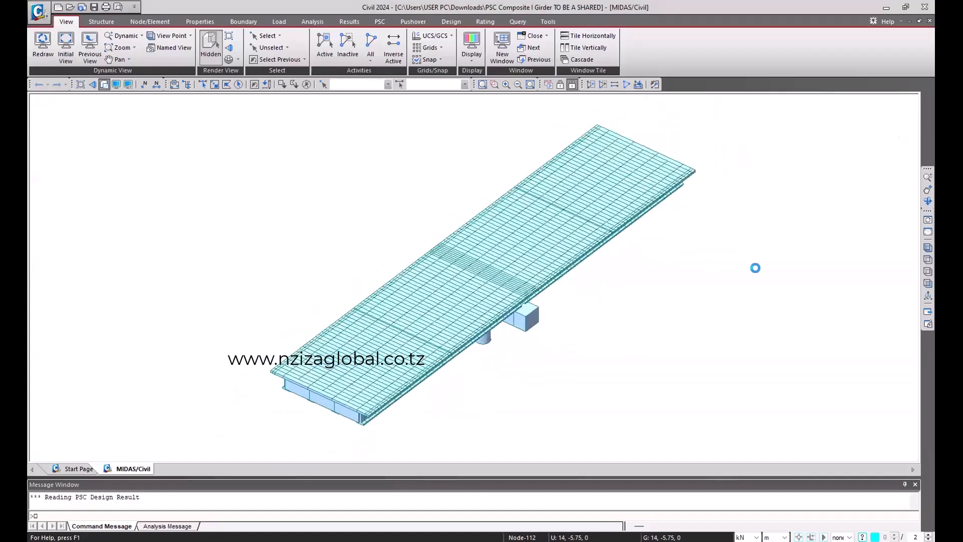
key(ctrl+h)
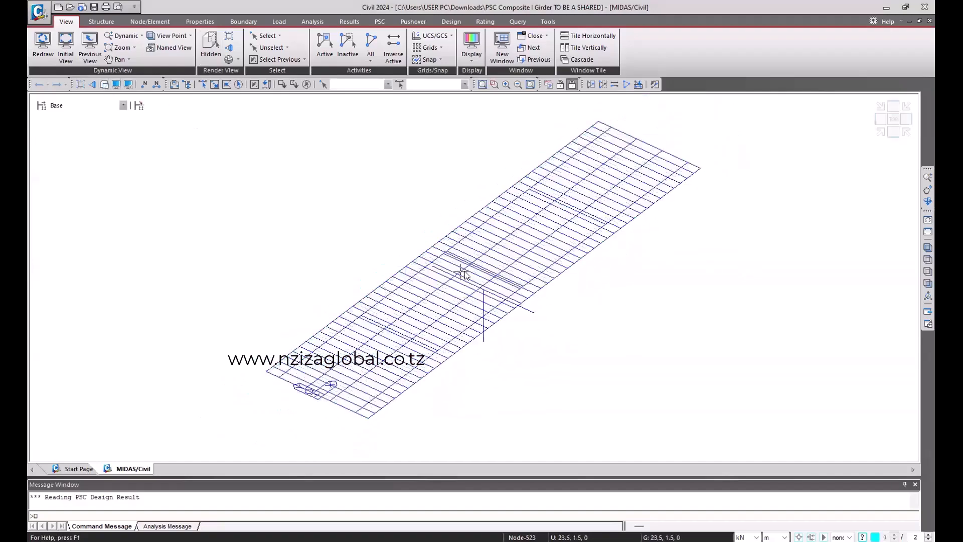
scroll(607, 313, up, 2)
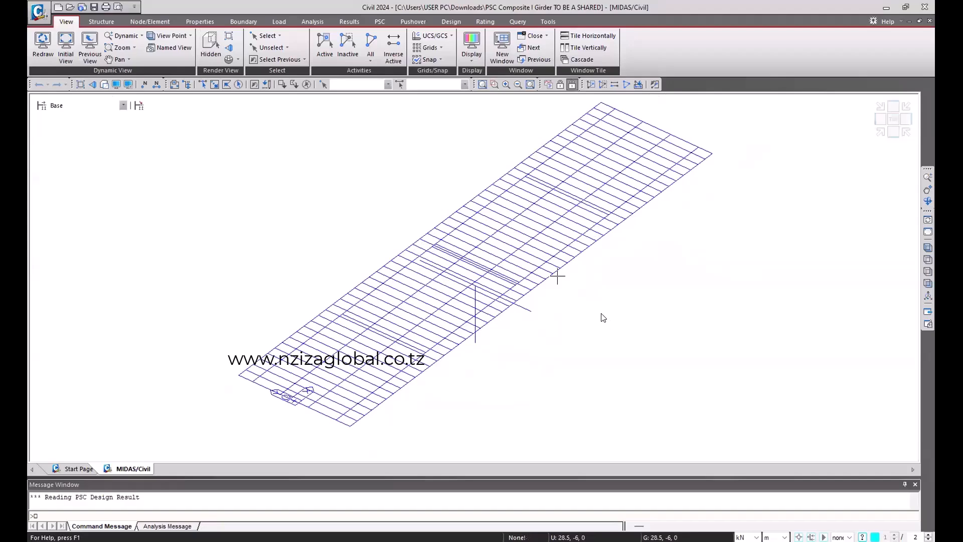
ctrl+middle_drag(603, 318, 570, 287)
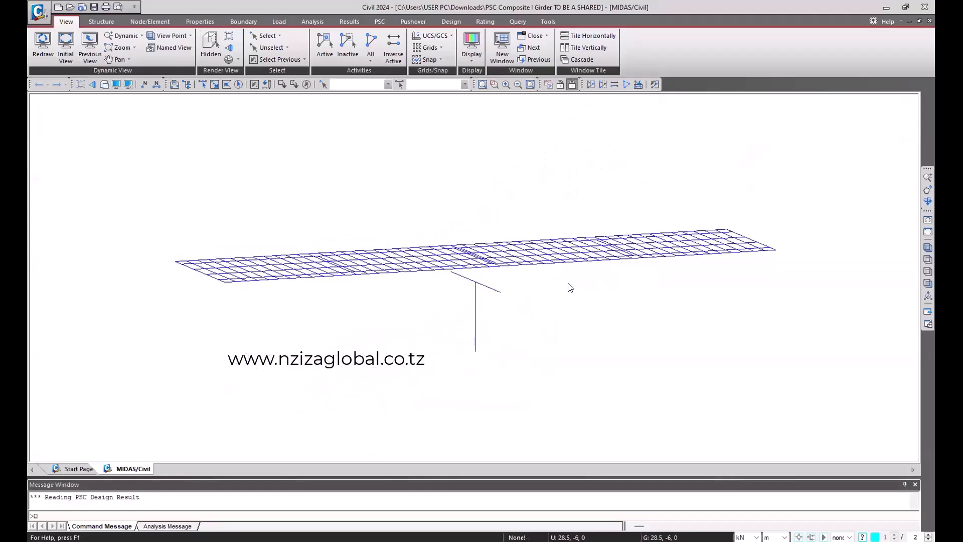
ctrl+middle_drag(464, 275, 490, 293)
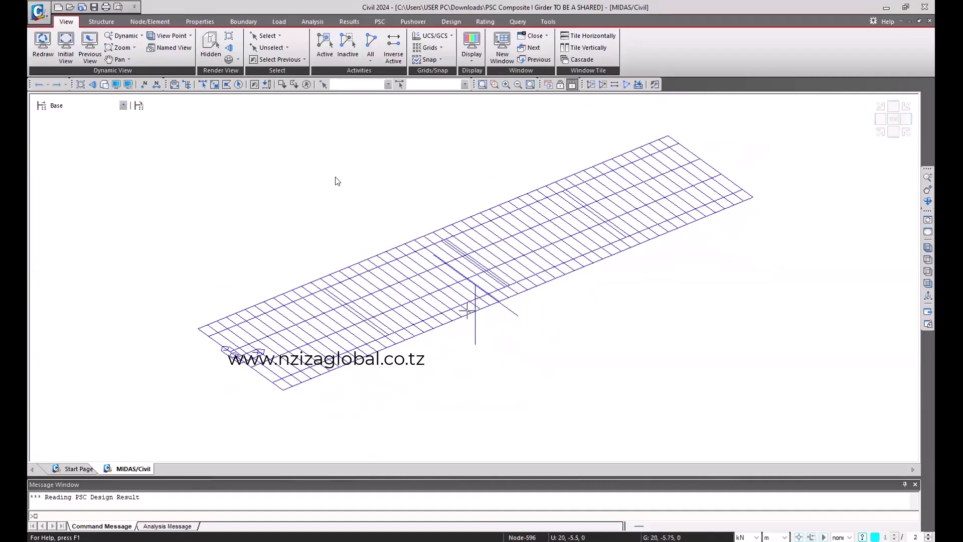
mouse_move(391, 345)
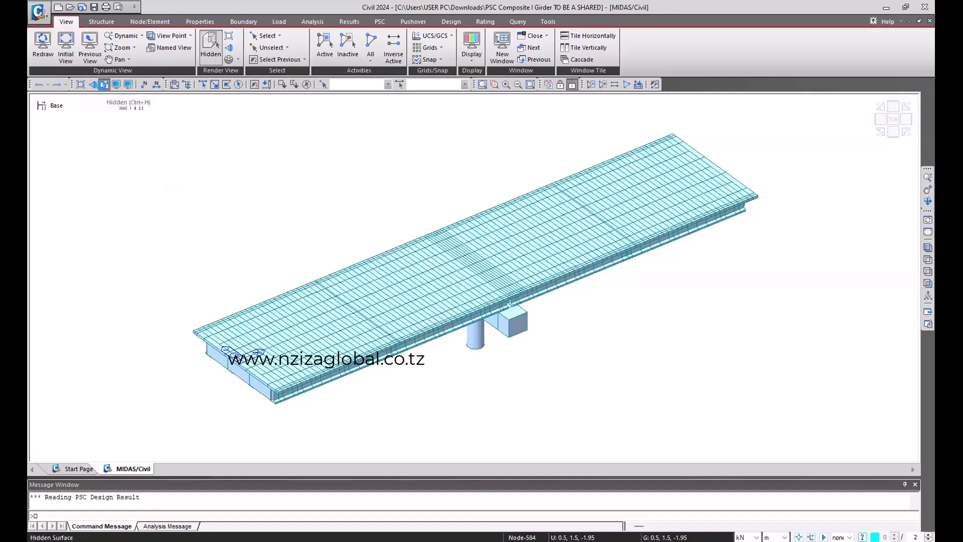
Toggle Hidden view off and on to compare wireframe and solid displays, leaving the bridge in Hidden view for a closer look
click(103, 84)
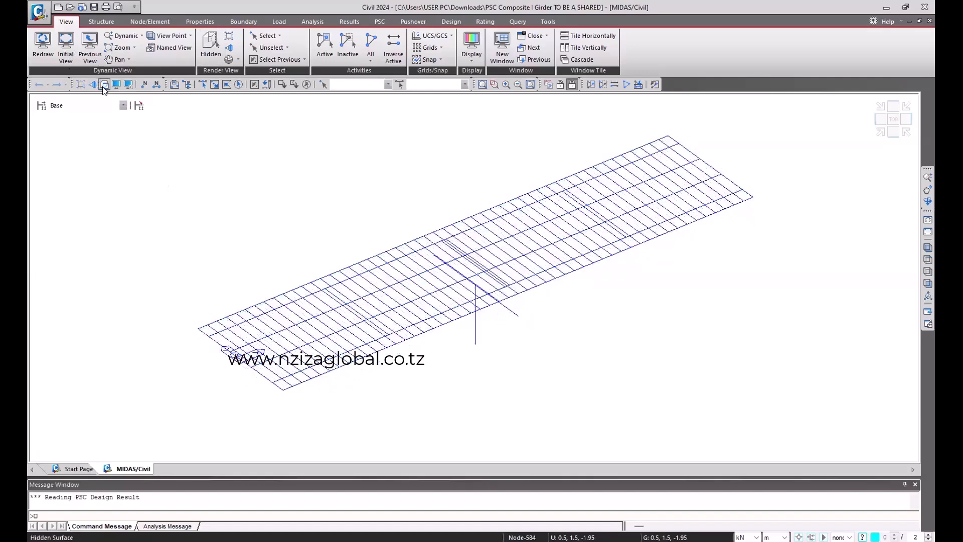
click(207, 46)
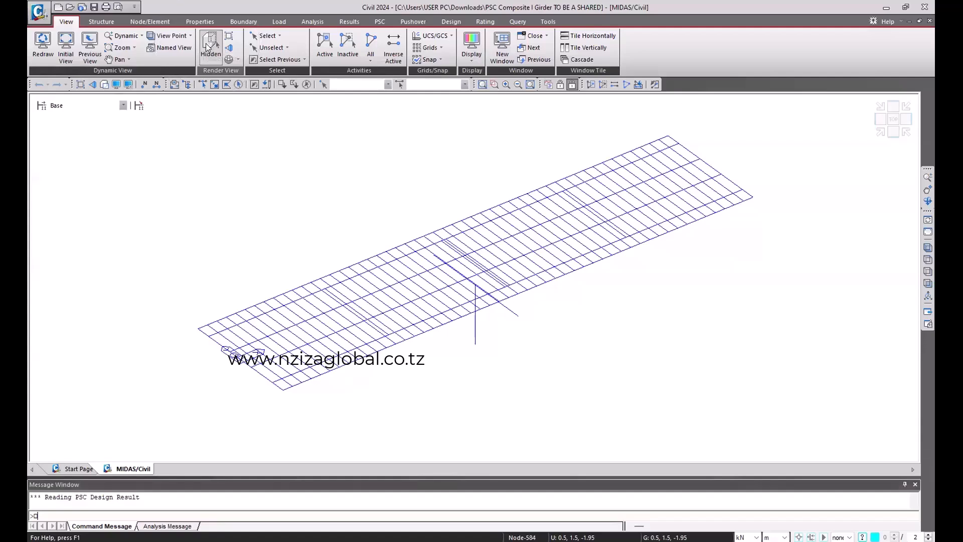
click(207, 46)
click(207, 45)
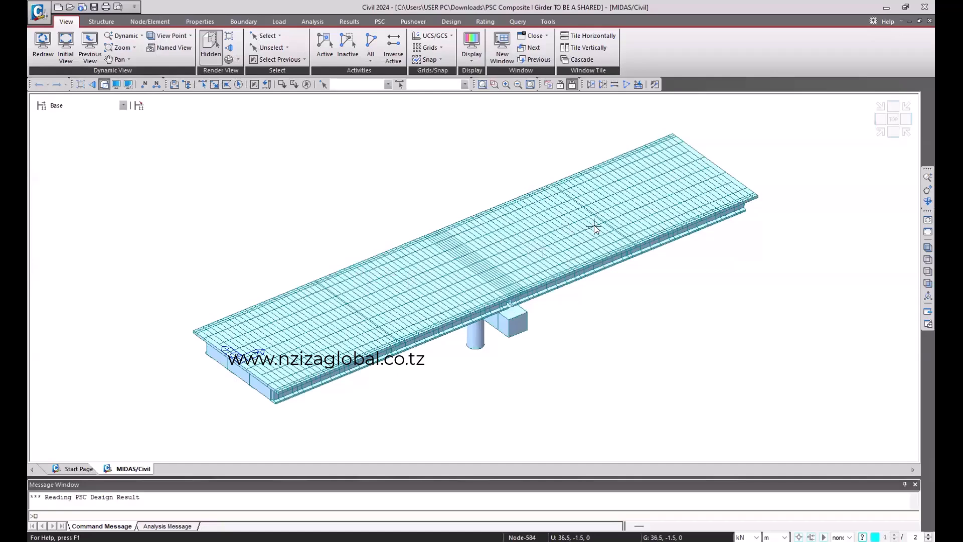
middle_drag(595, 226, 612, 217)
scroll(612, 217, up, 3)
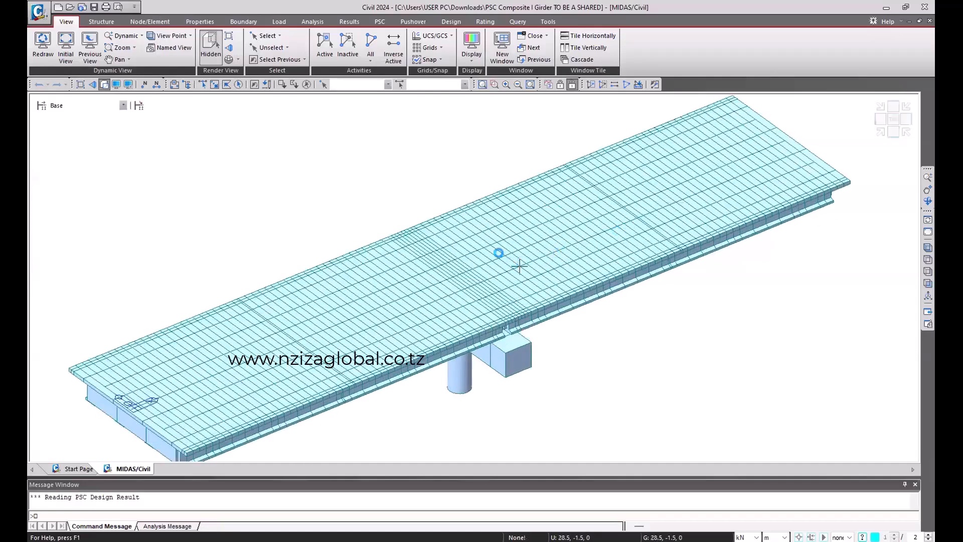
mouse_move(457, 244)
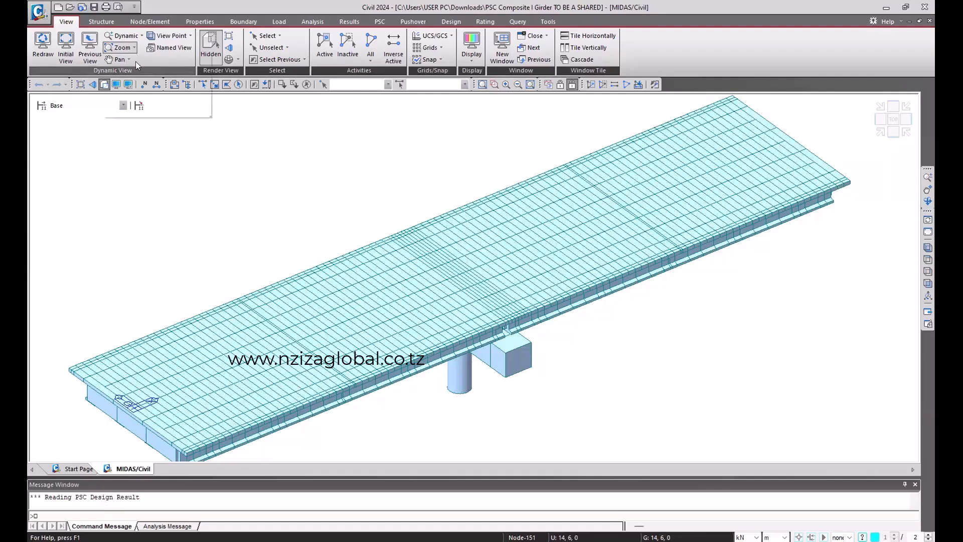
Review the Zoom options, zoom in closely on the deck, and fit the entire bridge back into the view
click(133, 49)
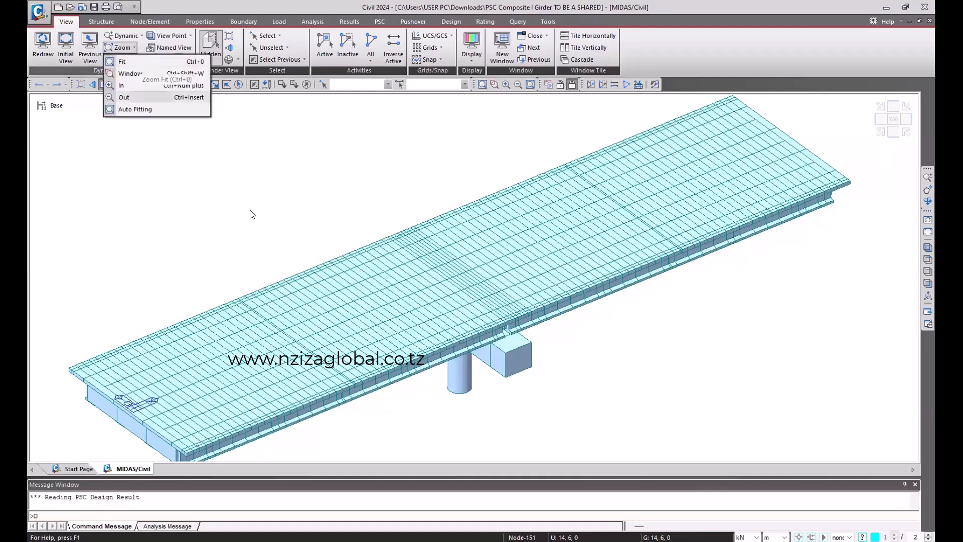
click(275, 207)
scroll(311, 206, up, 5)
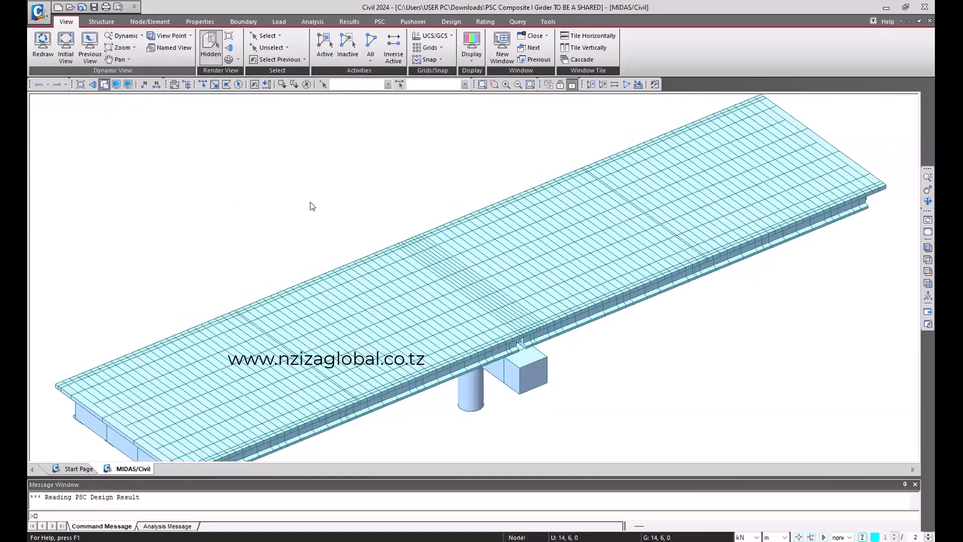
scroll(310, 221, down, 1)
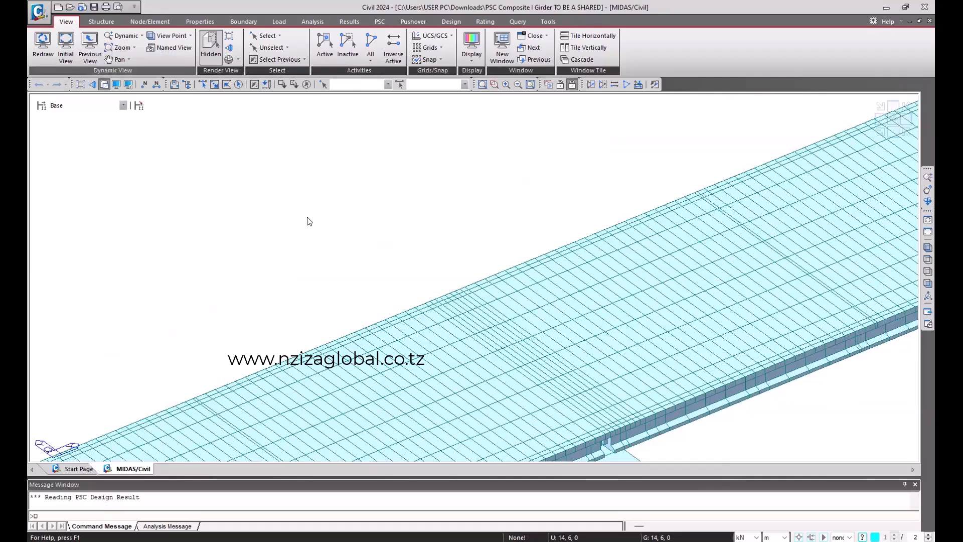
click(133, 49)
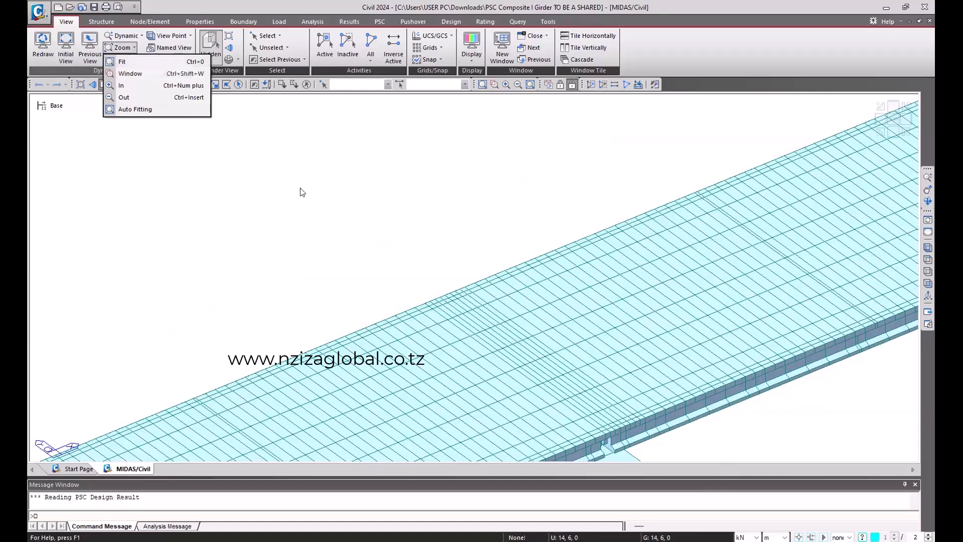
click(321, 211)
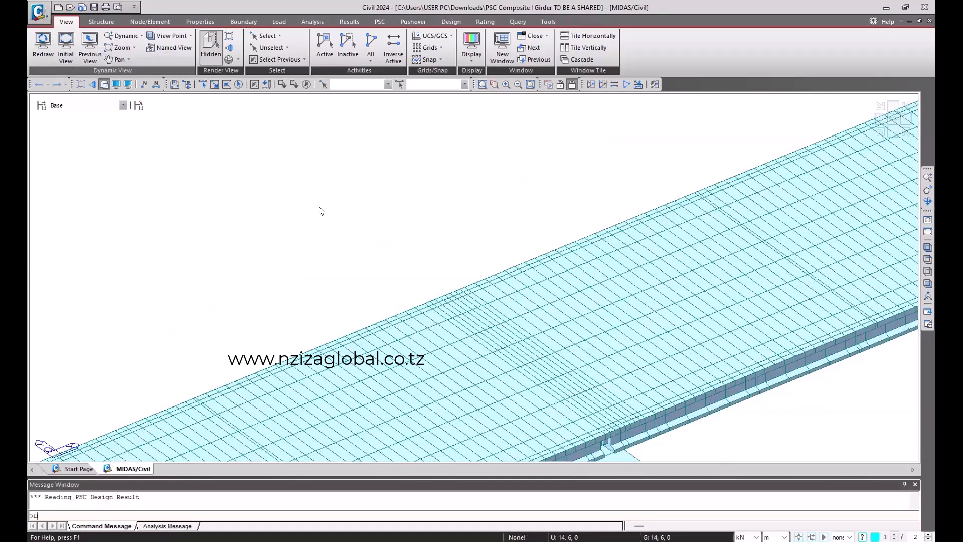
key(ctrl+Home)
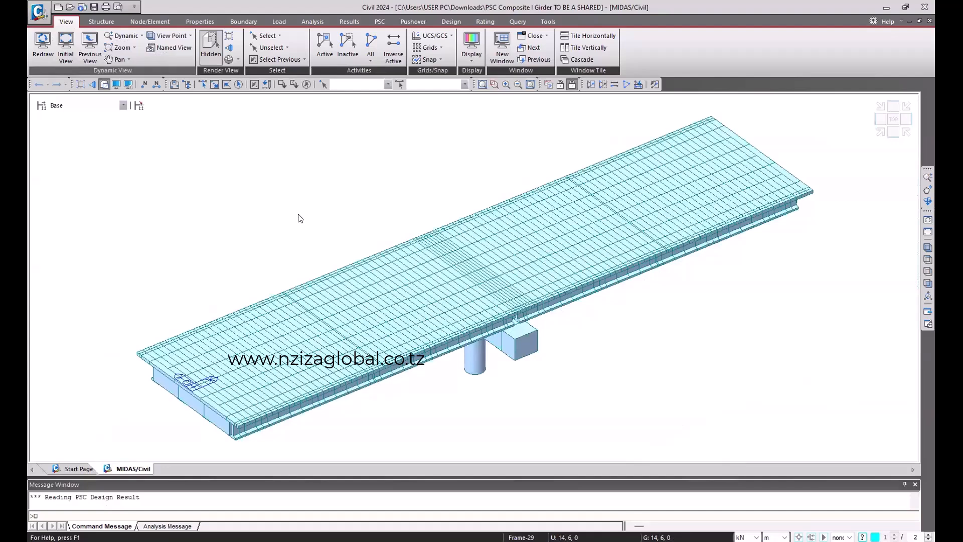
Magnify a small area of the deck in the near span using Zoom Window
click(134, 46)
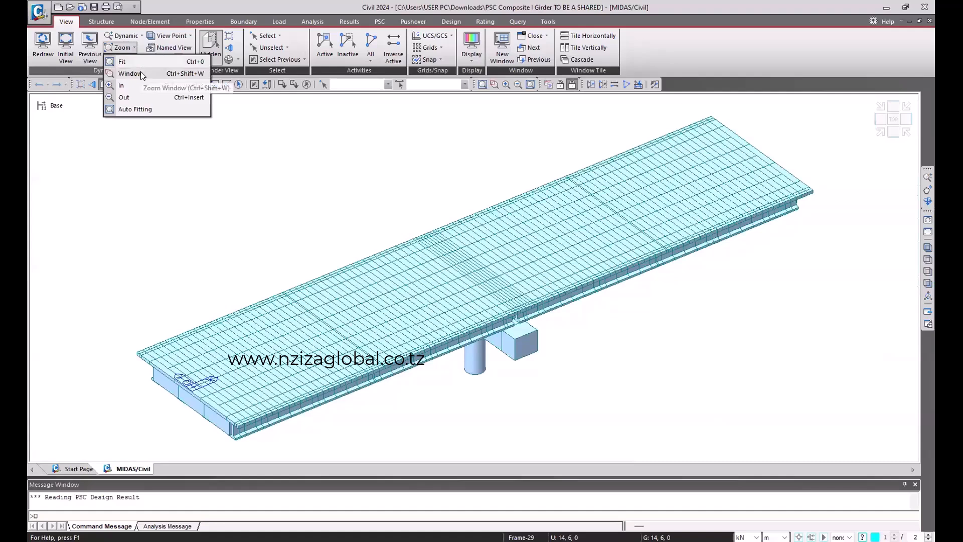
click(141, 73)
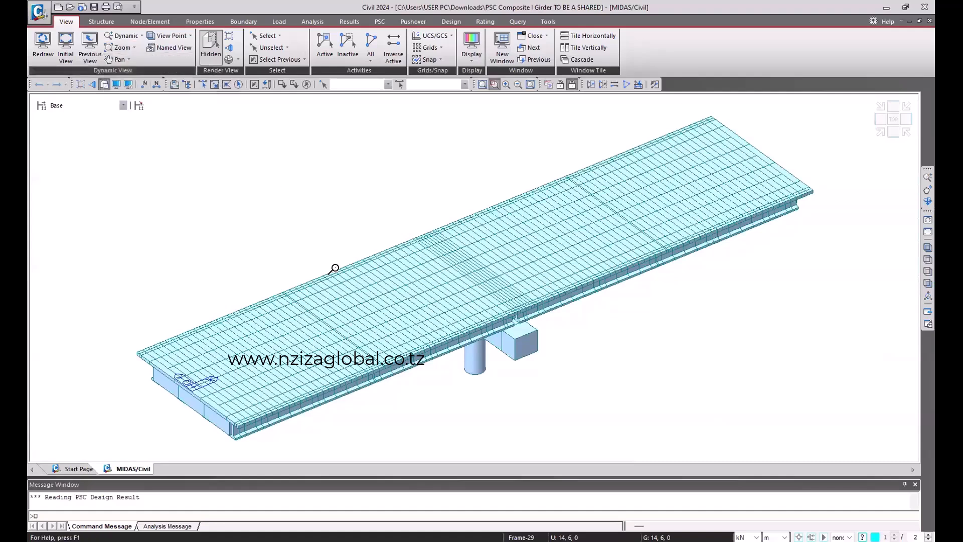
drag(345, 299, 424, 343)
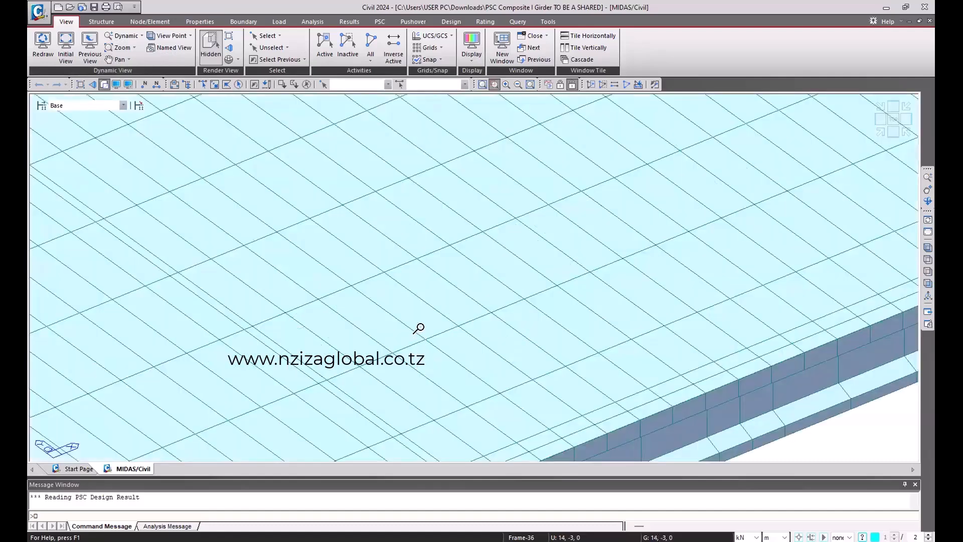
Magnify the deck further with Zoom Window and Zoom In, and fit the entire bridge back into the view
drag(230, 171, 581, 343)
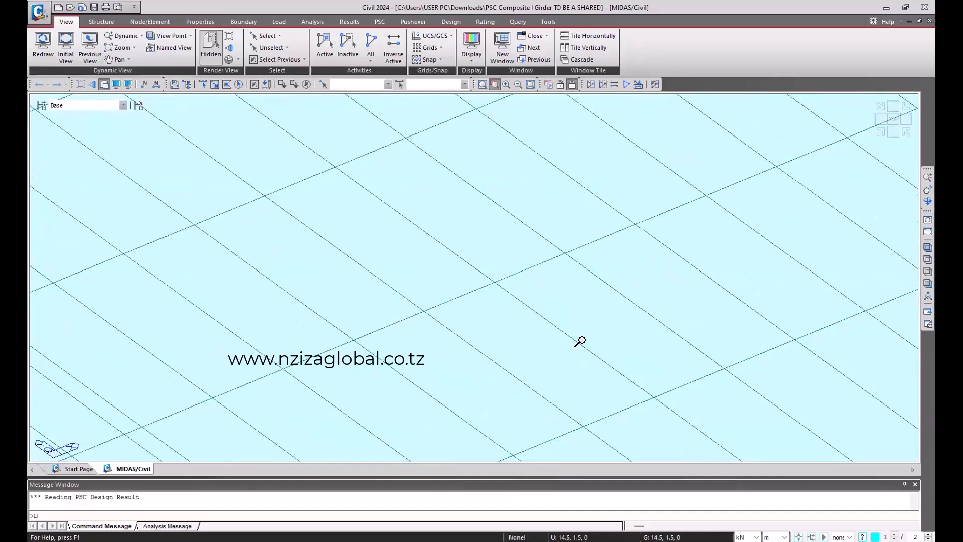
click(121, 46)
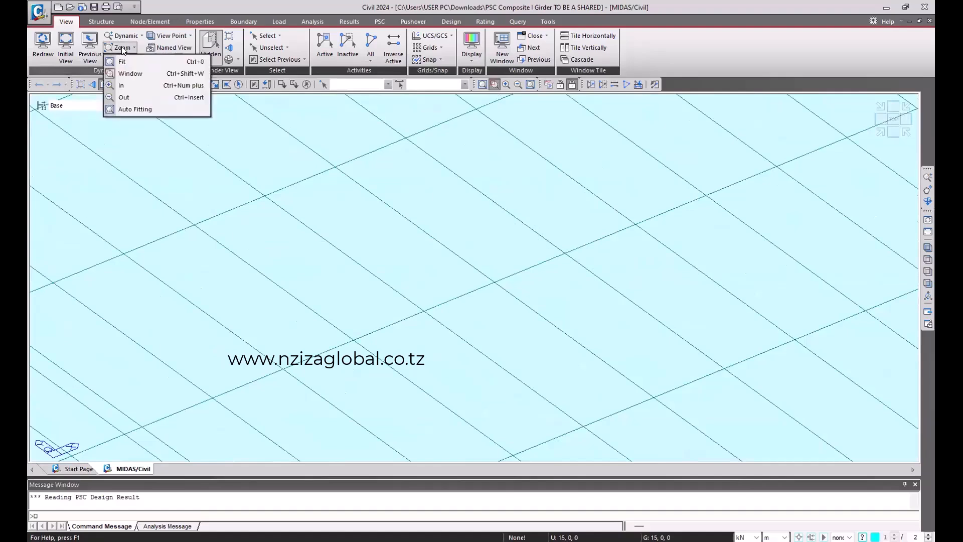
click(149, 84)
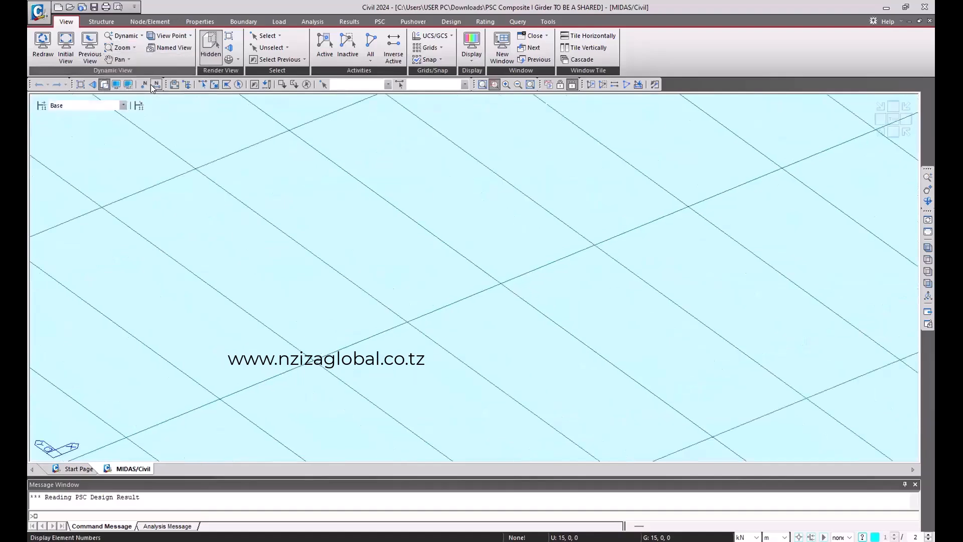
click(123, 48)
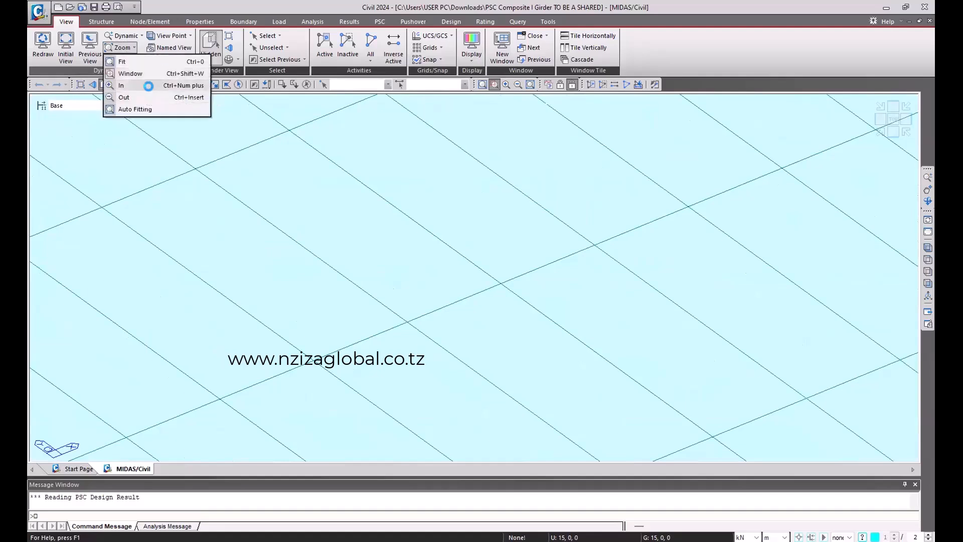
click(149, 85)
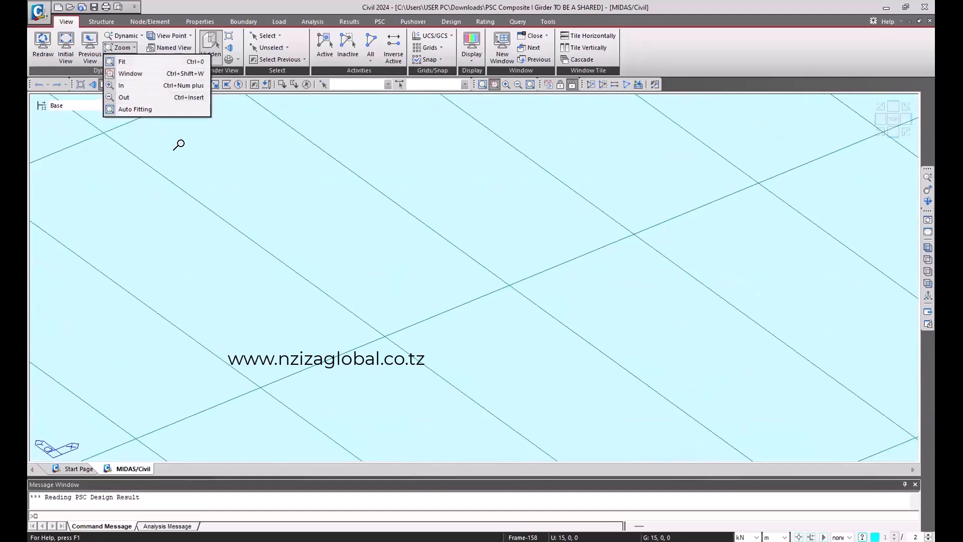
click(156, 62)
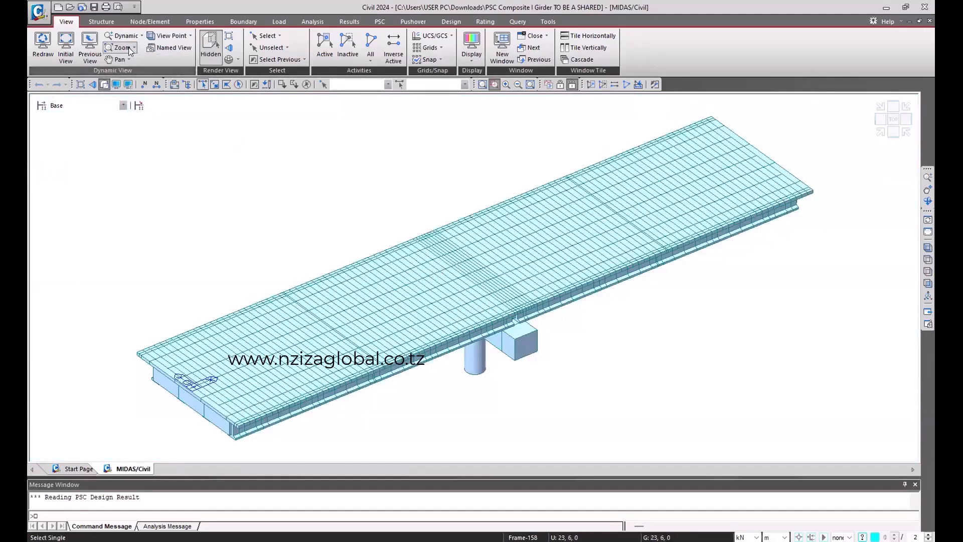
Pan the bridge one increment left and one increment back right using the Pan options
click(127, 60)
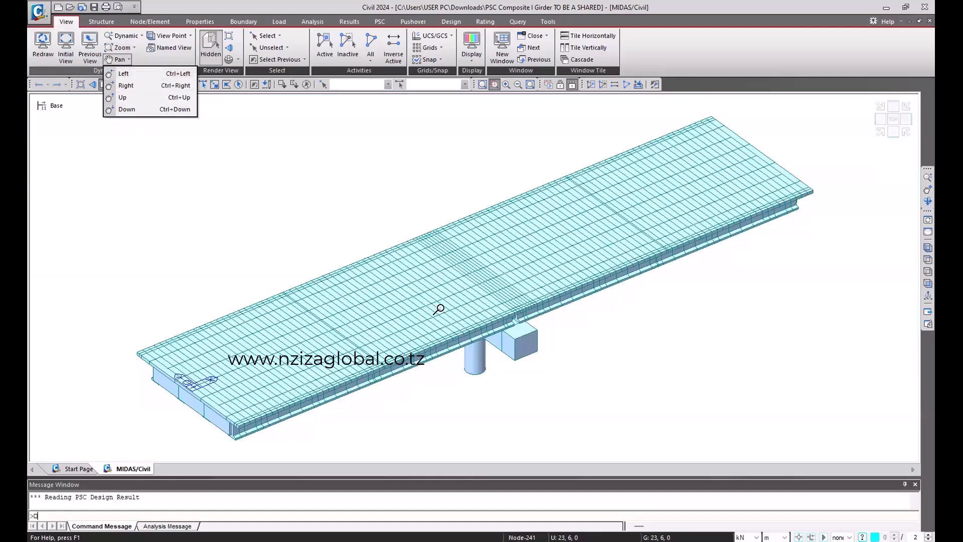
click(176, 171)
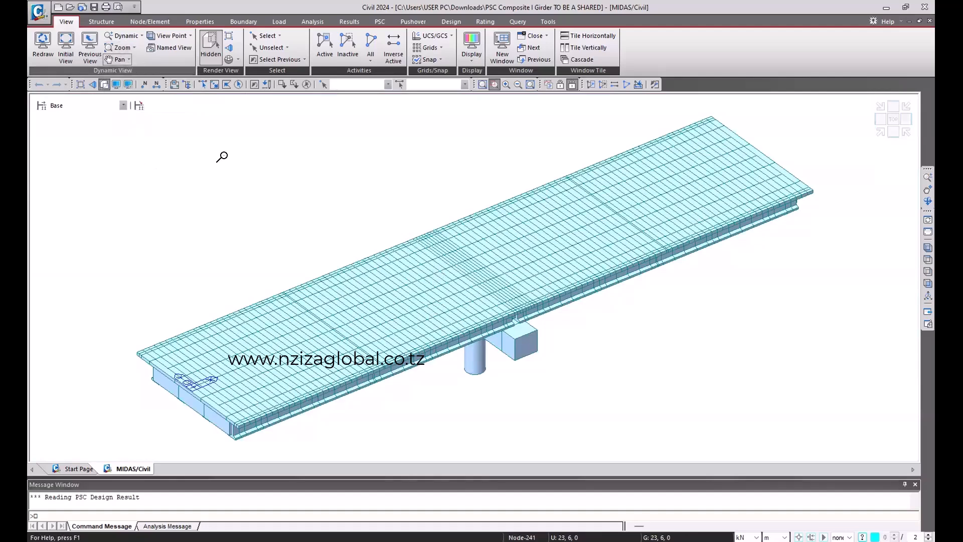
click(123, 60)
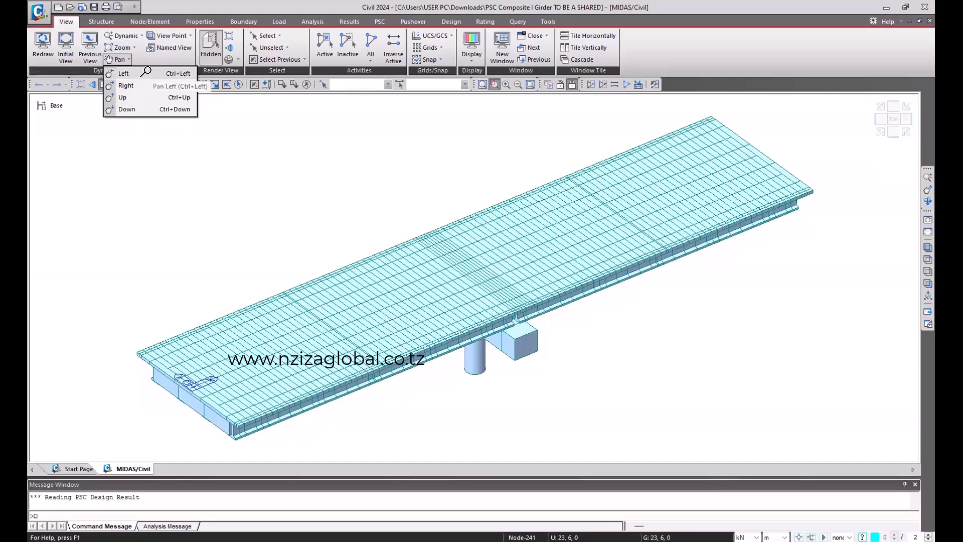
click(145, 73)
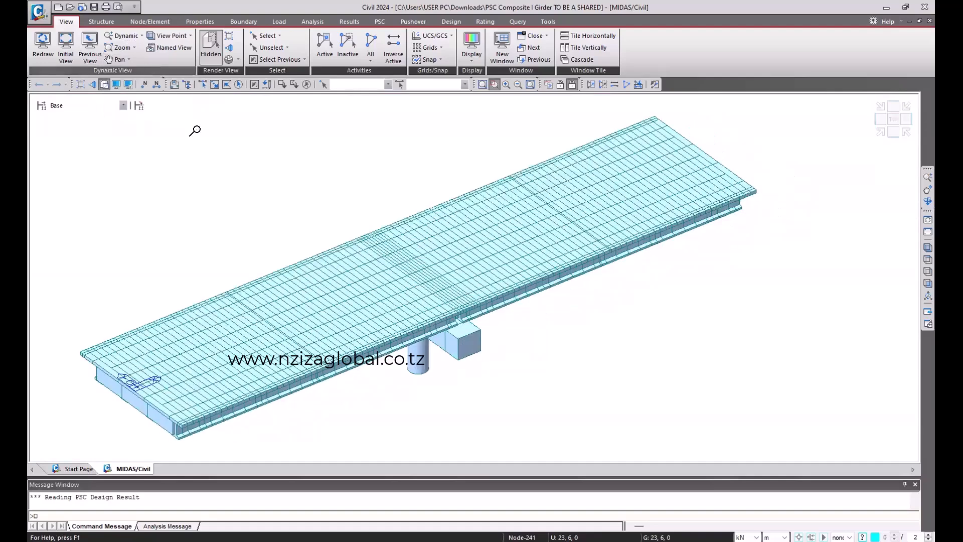
click(122, 51)
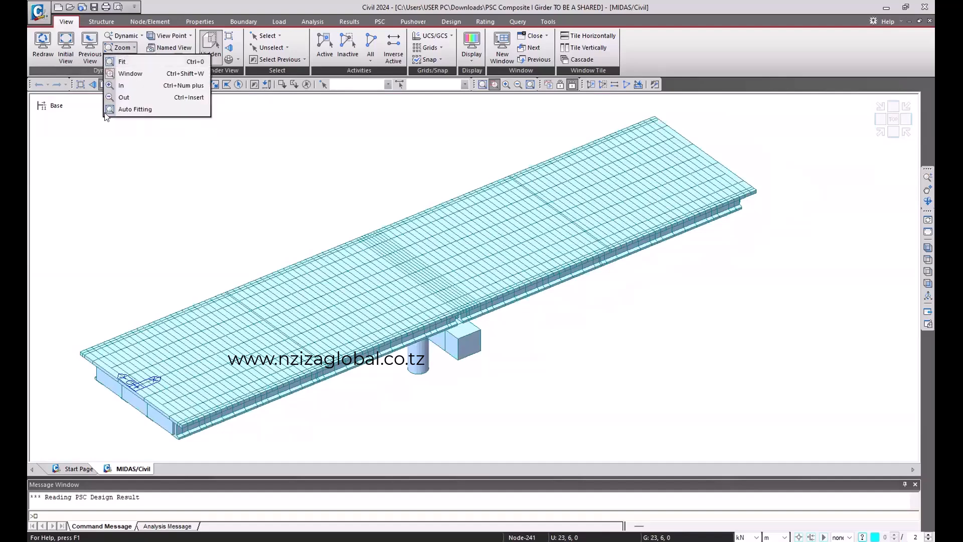
click(124, 69)
click(123, 60)
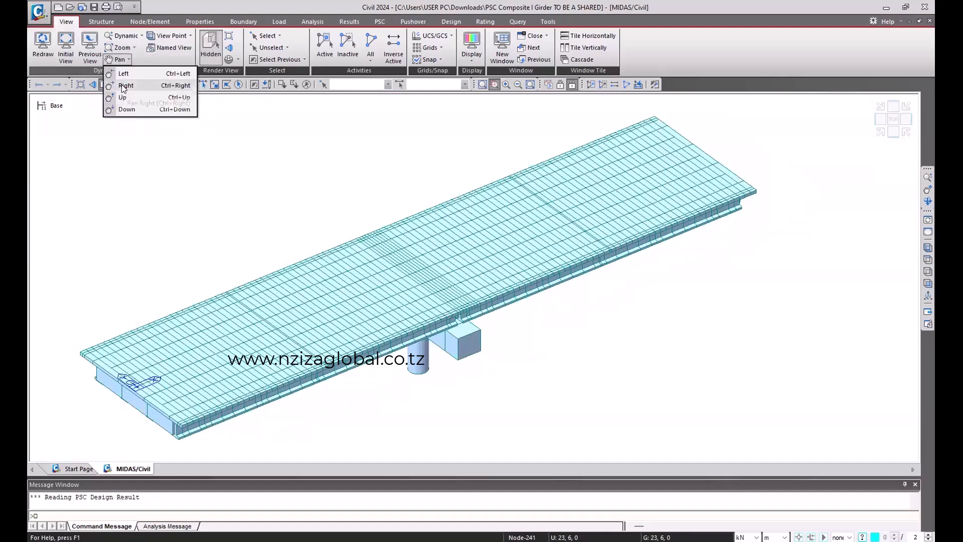
click(121, 84)
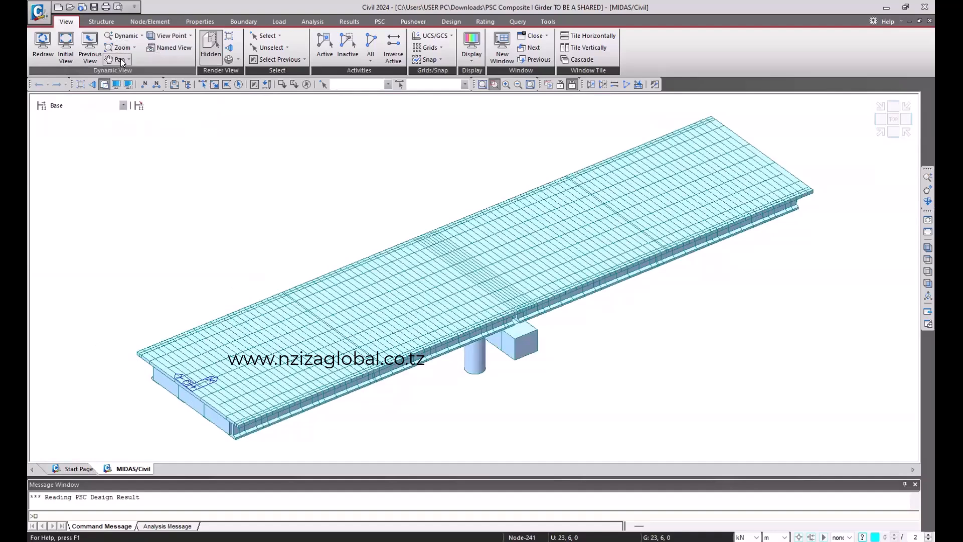
Pan the bridge one increment up and one increment back down
click(121, 58)
click(124, 98)
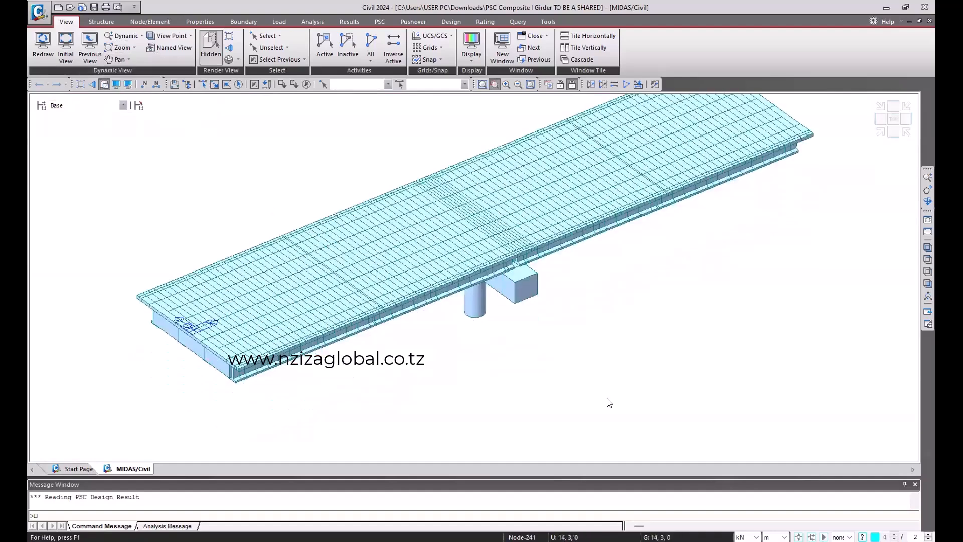
click(121, 56)
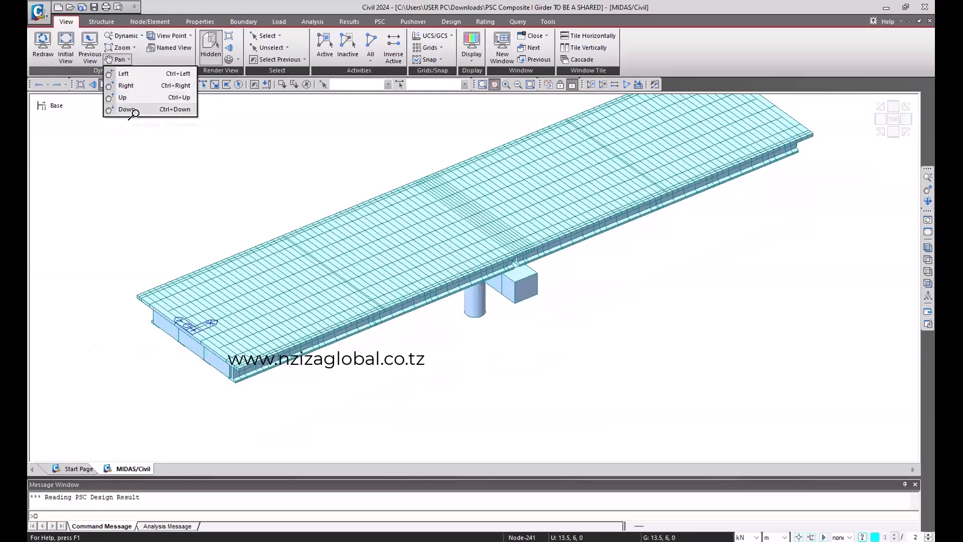
click(129, 110)
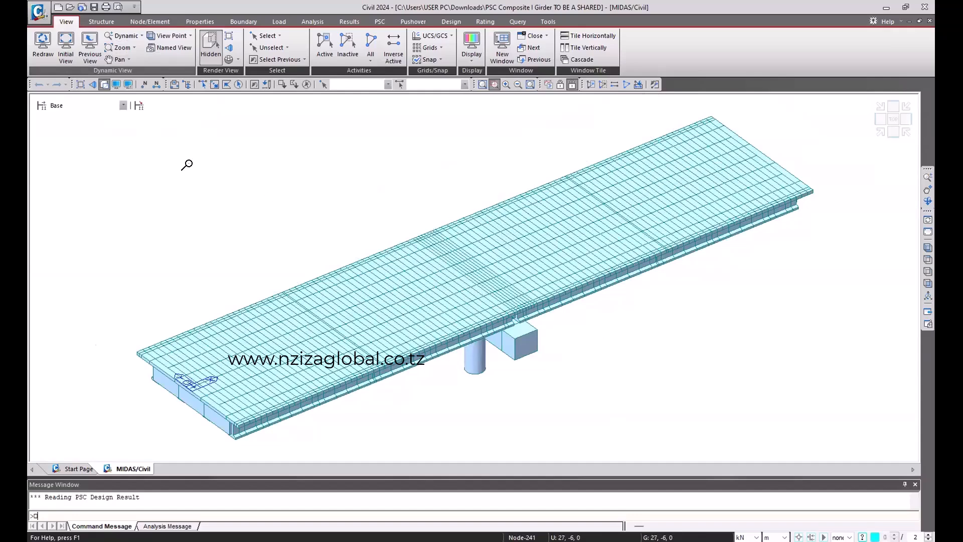
Enable Perspective view, and toggle Hidden view off and on to compare the bridge's wireframe and solid displays
click(92, 85)
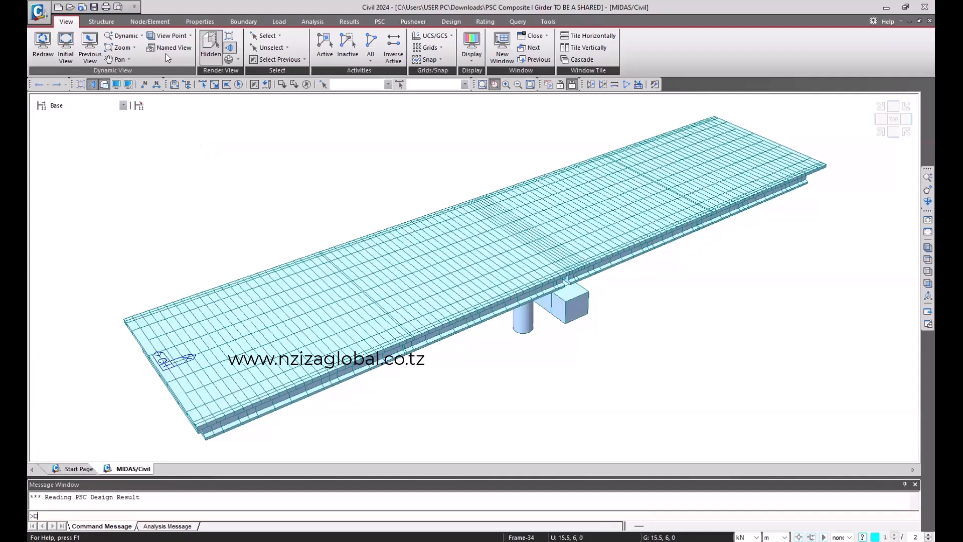
click(134, 48)
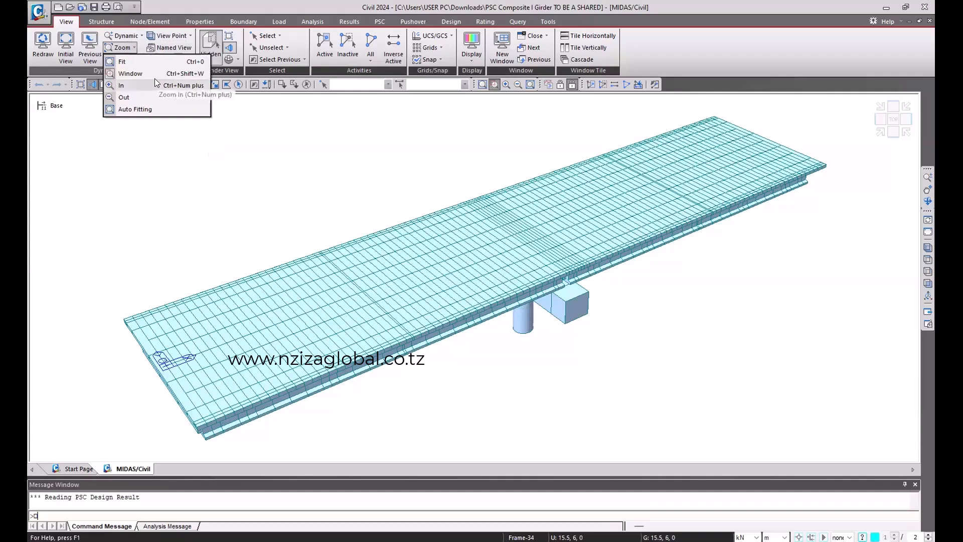
click(155, 78)
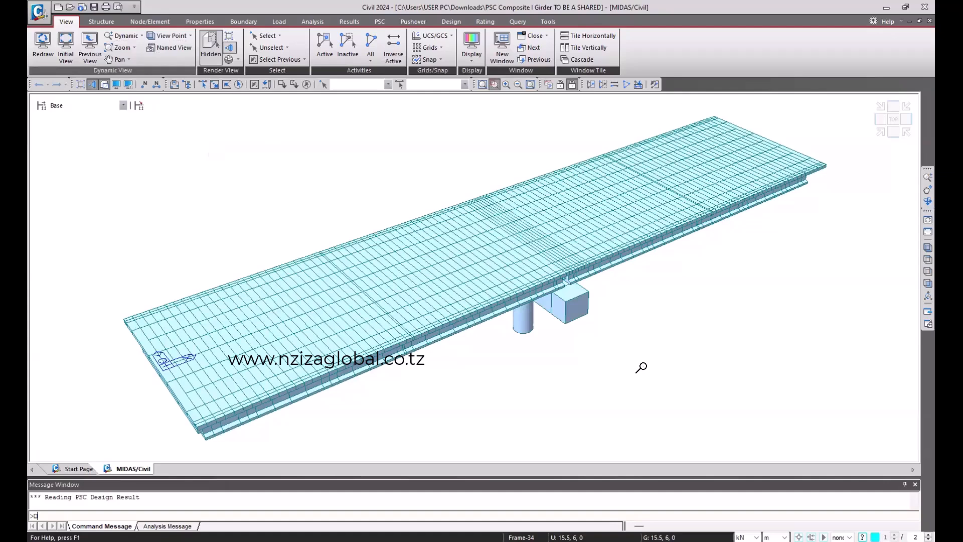
click(104, 85)
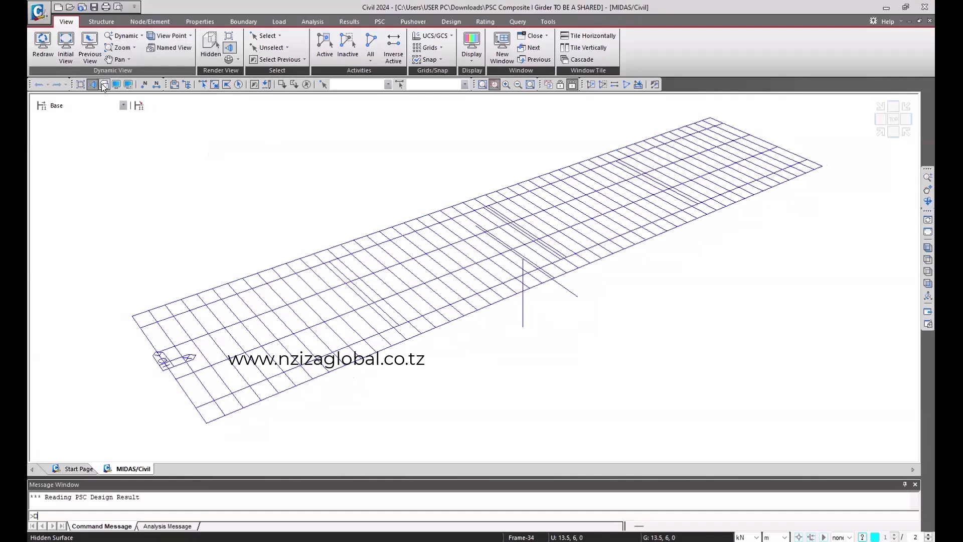
click(104, 85)
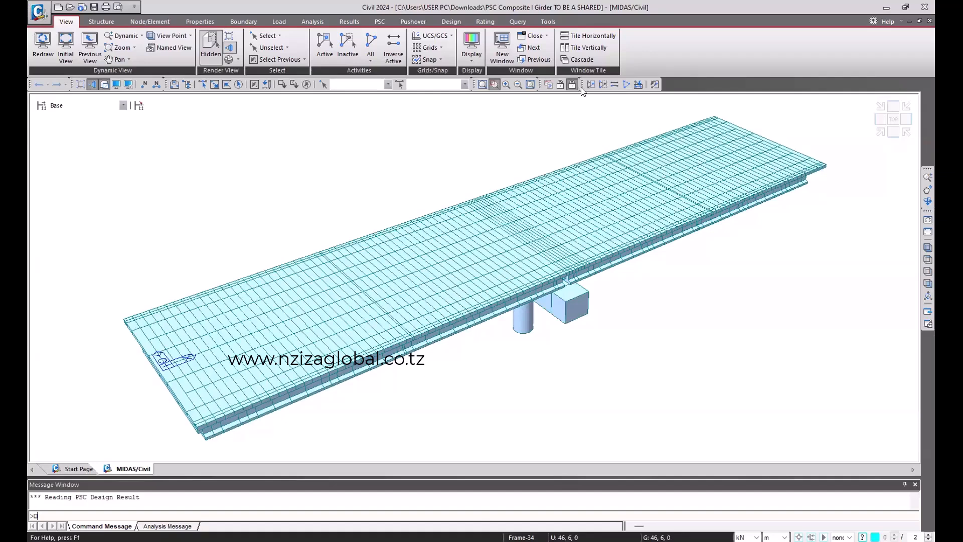
Detach the Activation toolbar as a floating window and dock it back in its original row
drag(582, 84, 729, 58)
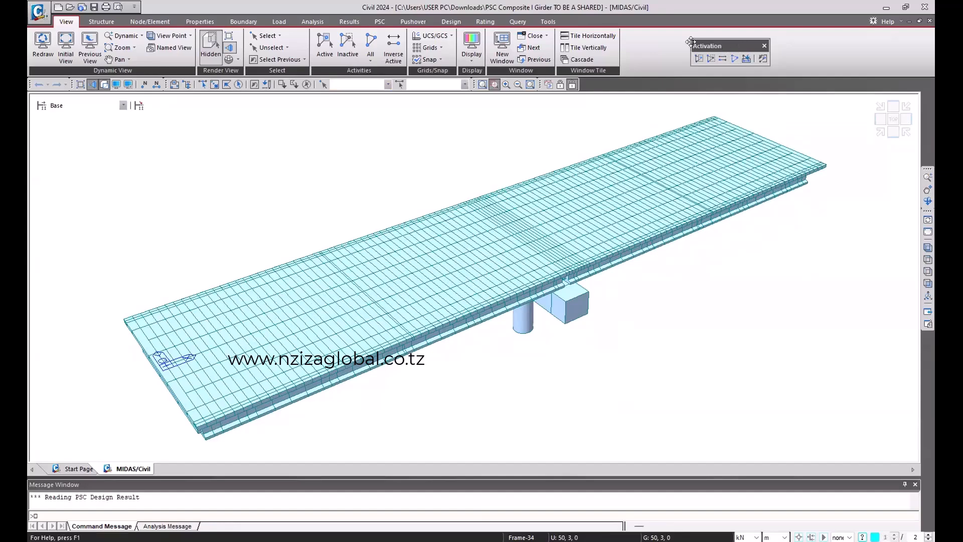
drag(692, 41, 573, 86)
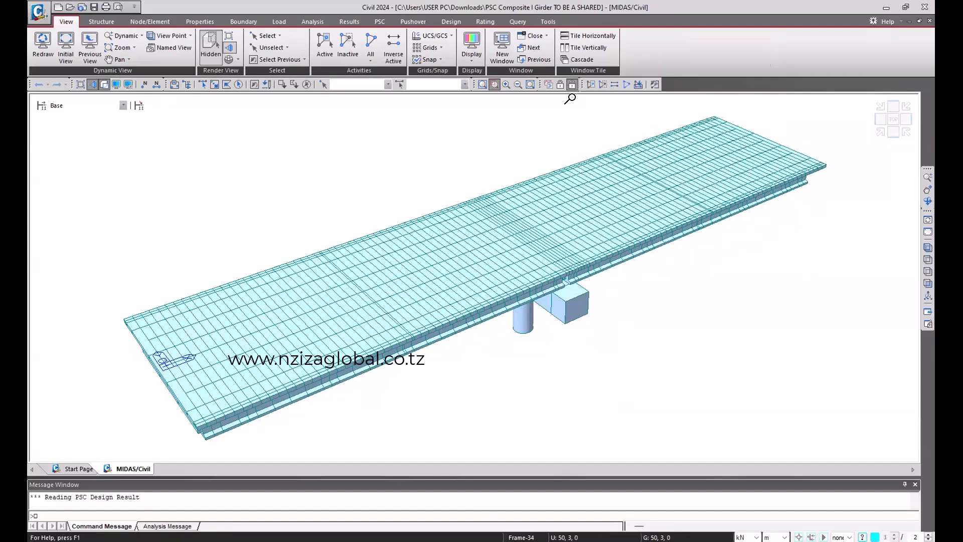
Review the Pan and Dynamic view options and restore the previous view of the bridge
click(125, 60)
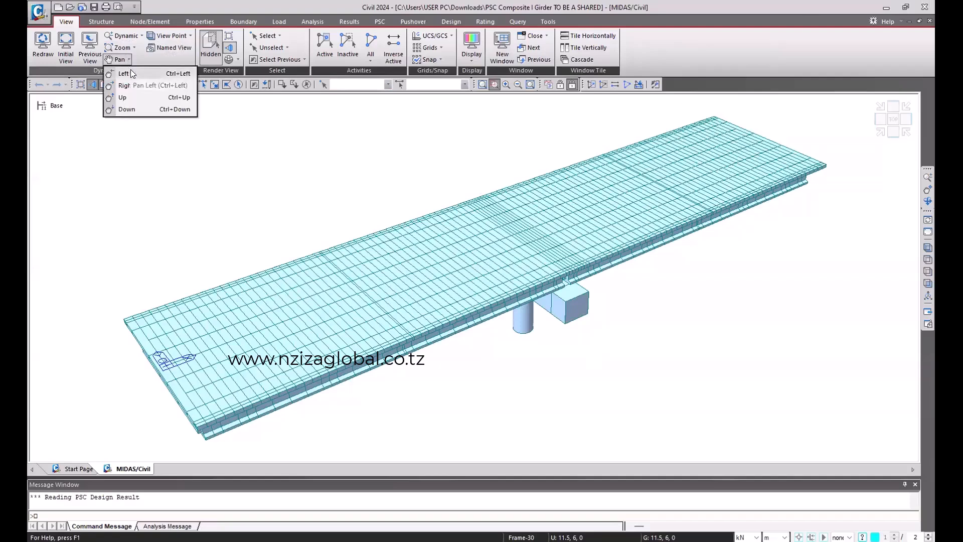
click(212, 170)
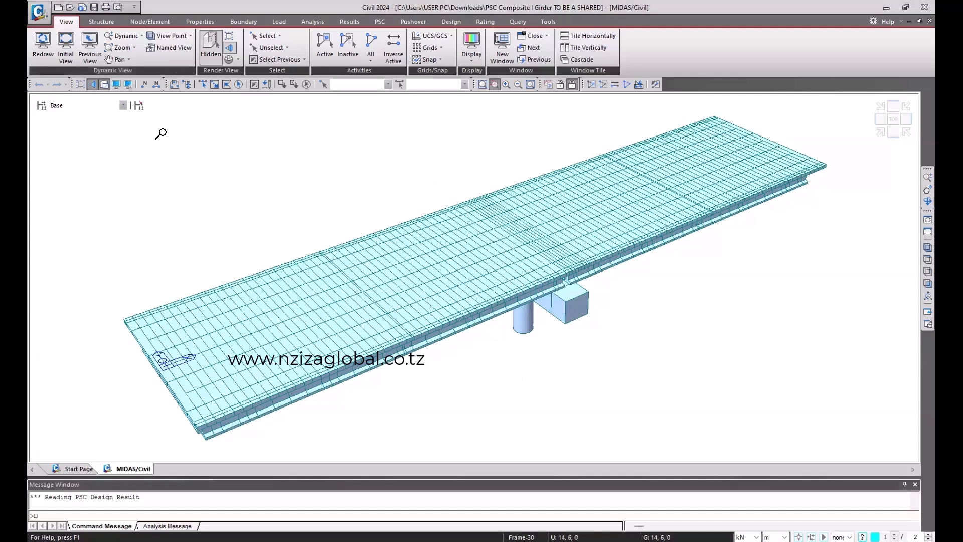
click(111, 37)
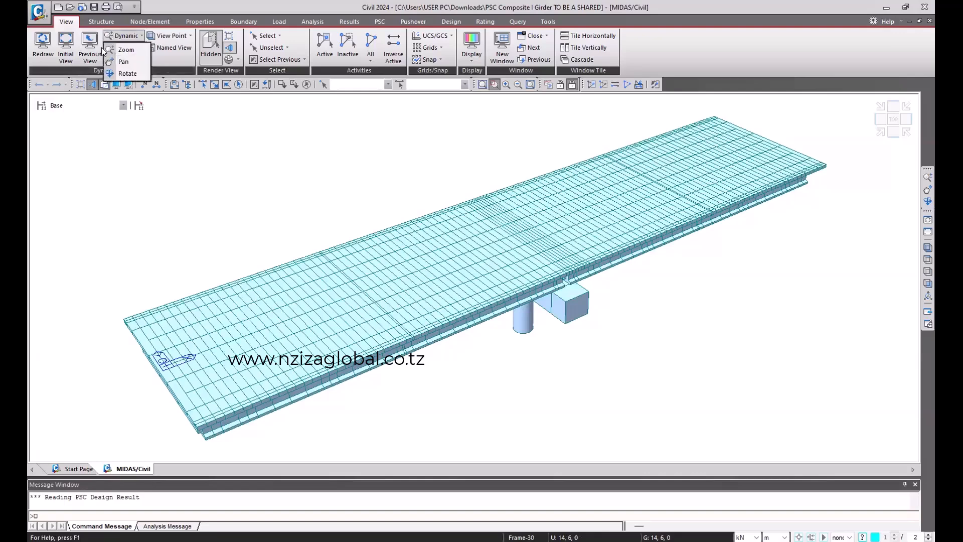
click(94, 46)
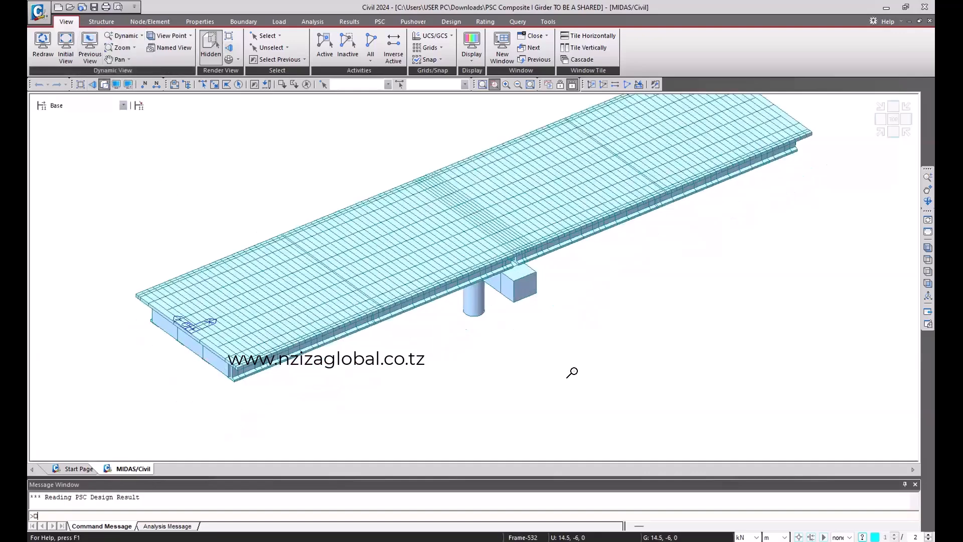
Magnify the empty area beside the pier with Zoom Window and fit the whole bridge back into the view
drag(559, 370, 607, 327)
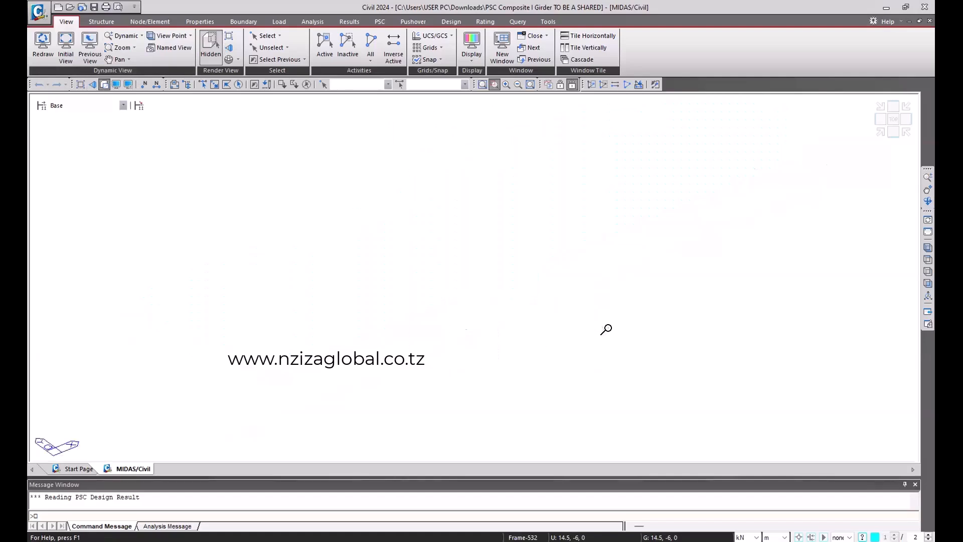
click(133, 48)
click(131, 60)
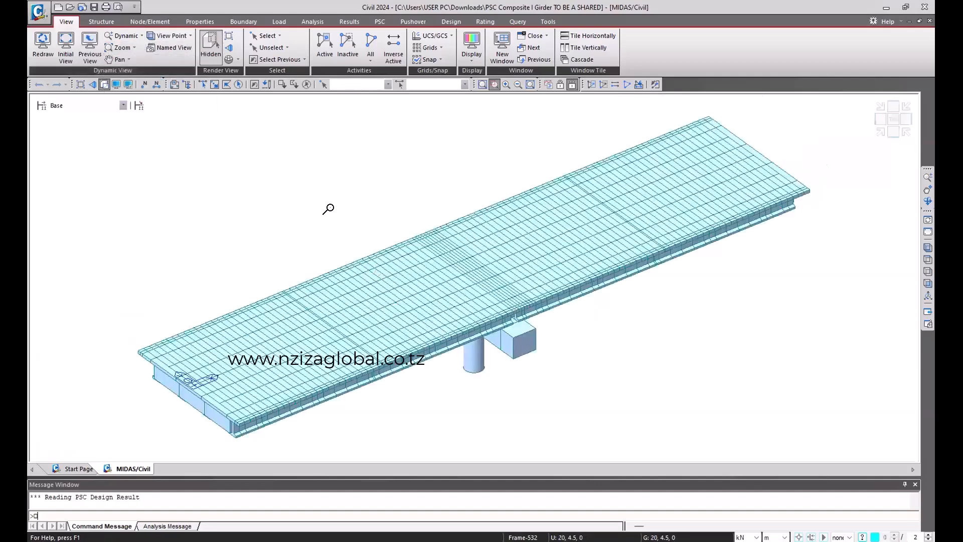
click(131, 48)
click(133, 59)
right_click(683, 321)
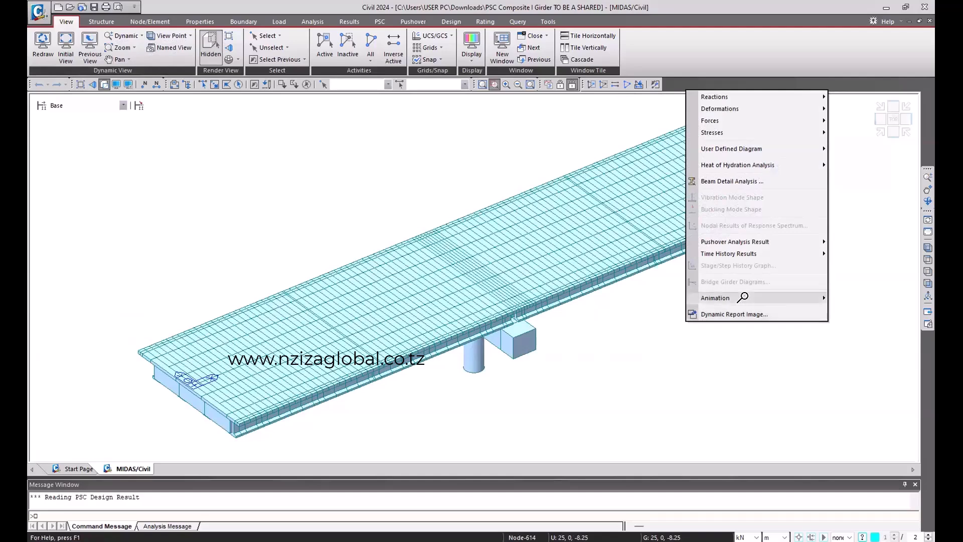
mouse_move(751, 298)
click(685, 366)
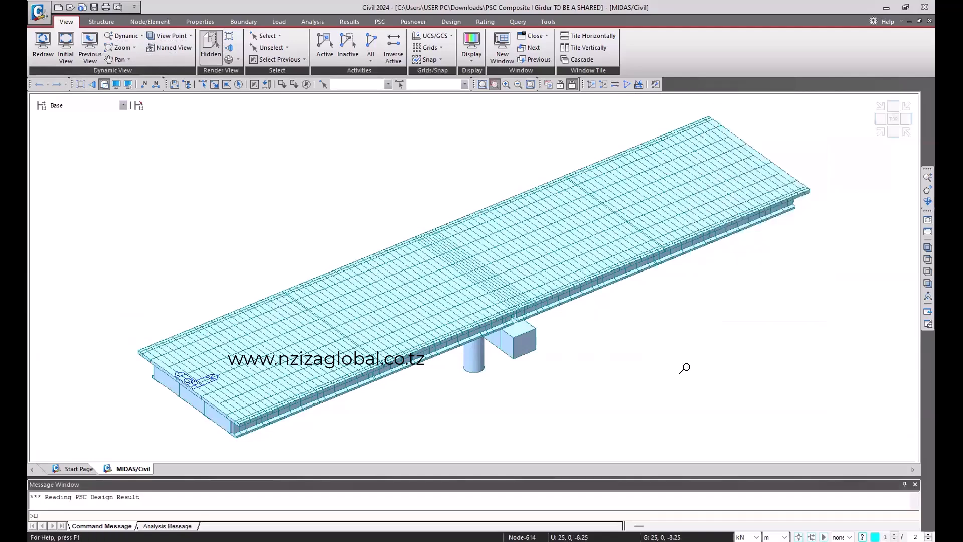
Zoom in on the bridge around the pier and pan the view right by several increments
scroll(594, 357, up, 3)
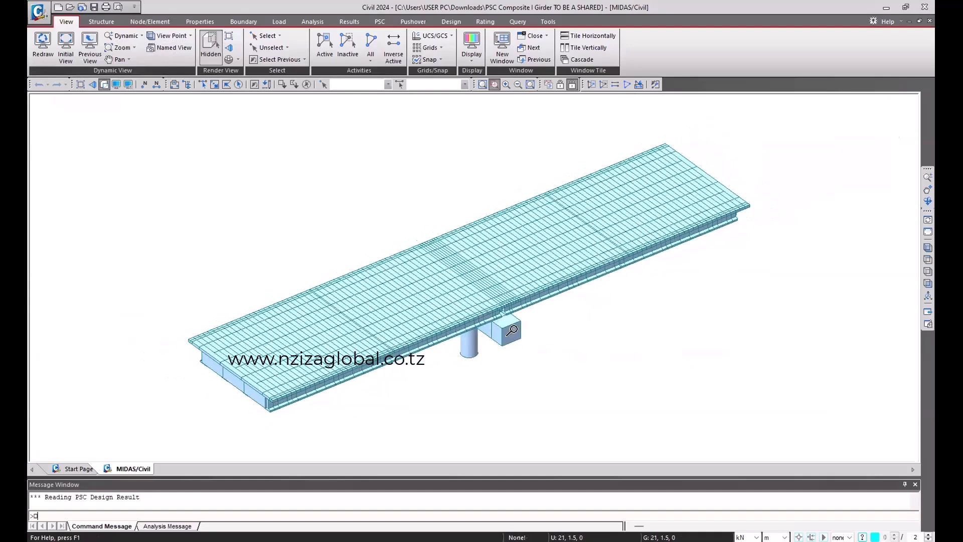
scroll(595, 356, up, 1)
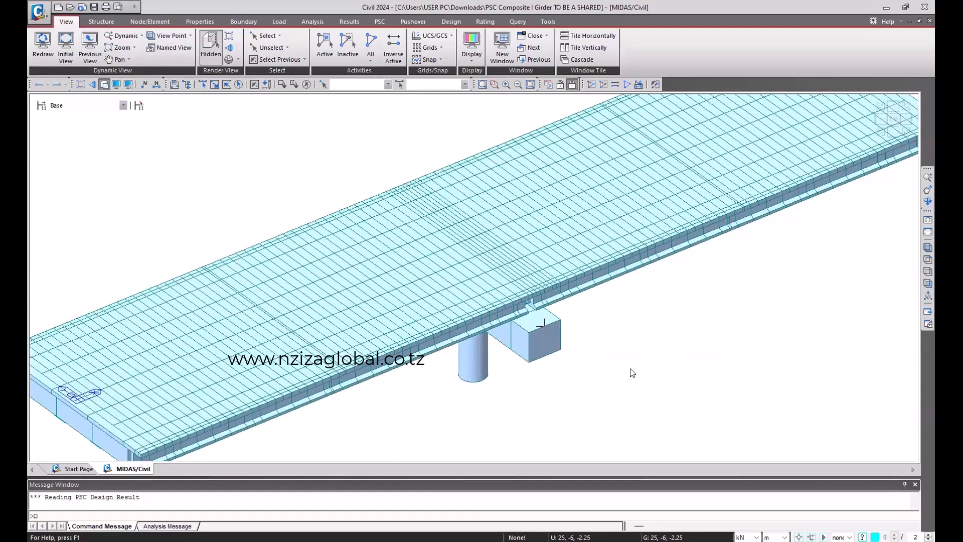
key(ctrl+Right)
key(ctrl+Right)
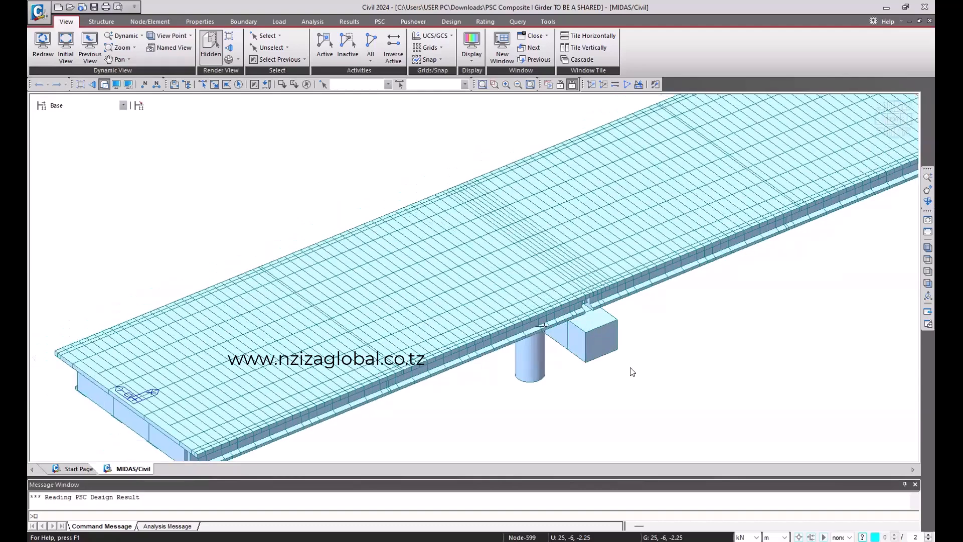
key(ctrl+Right)
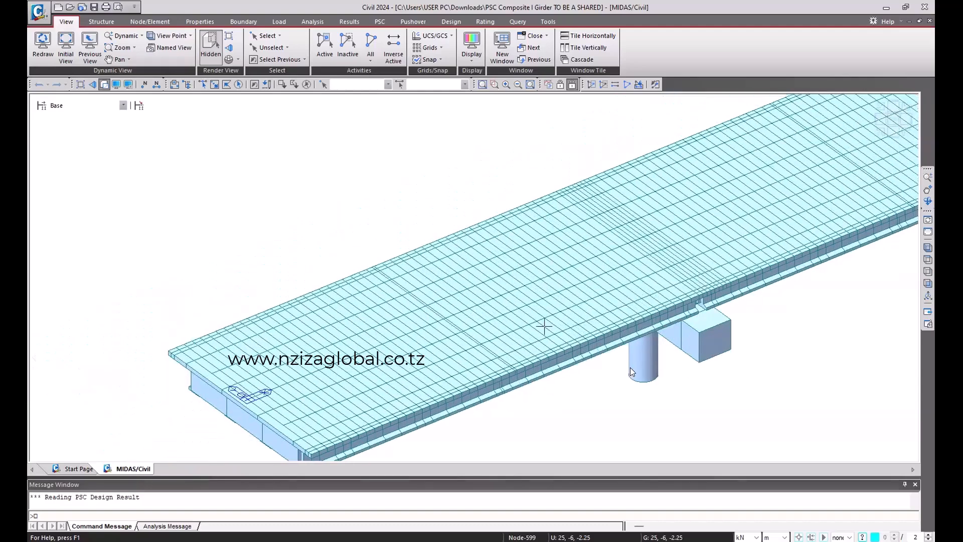
Pan the view right in increments until the near end of the bridge deck passes the middle of the drawing area
key(ctrl+Right)
key(ctrl+Right)
key(ctrl+Right)
key(ctrl+Right)
key(ctrl+Right)
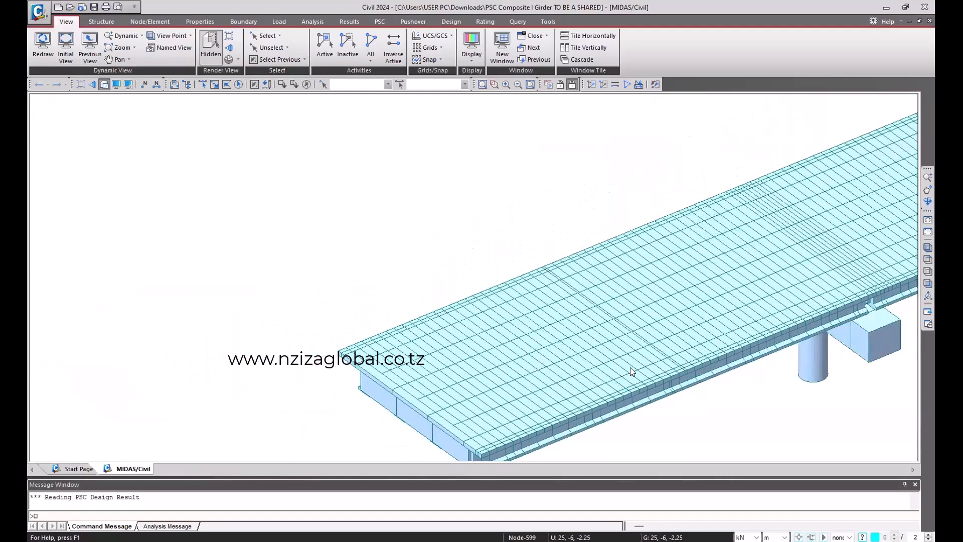
key(ctrl+Right)
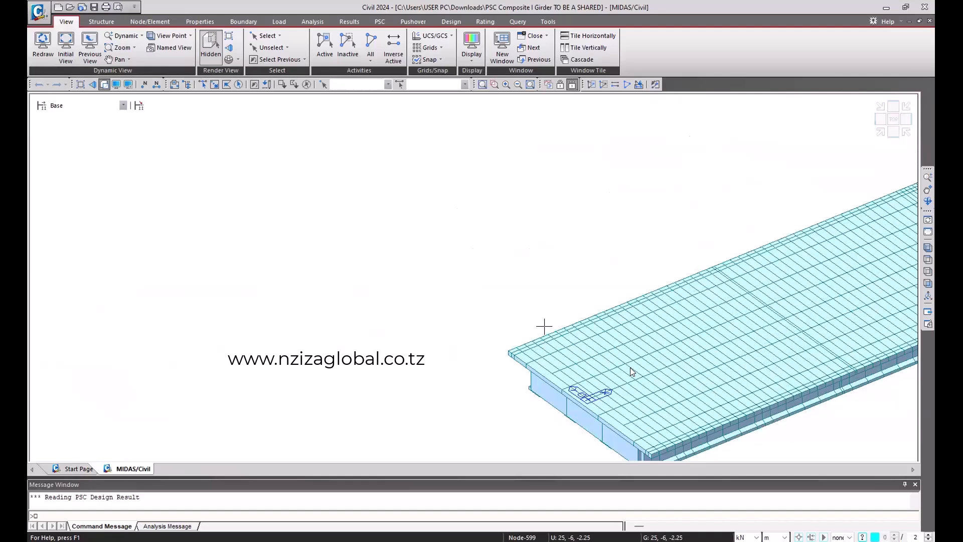
Review the Pan direction options and pan the view right by five more increments
click(128, 59)
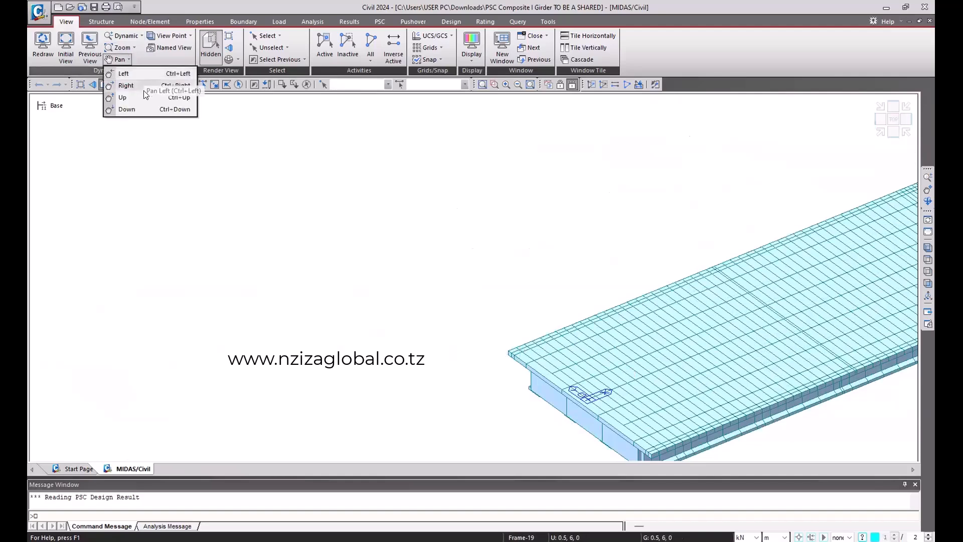
click(176, 86)
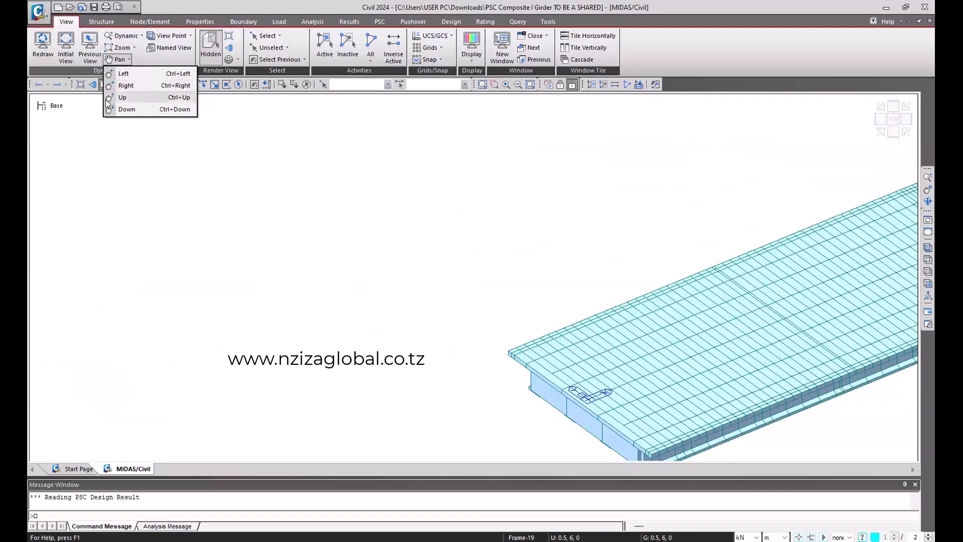
click(273, 226)
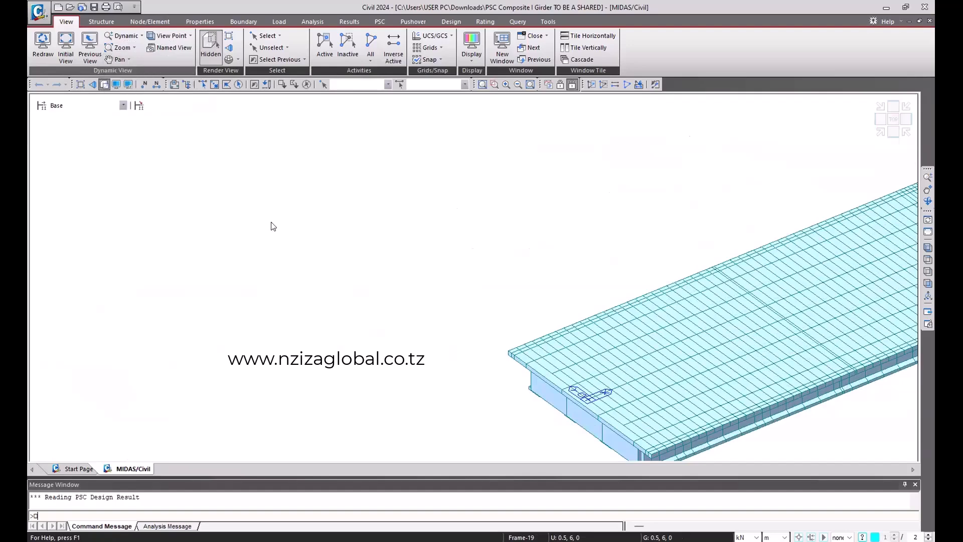
key(ctrl+Right)
key(ctrl+Right)
key(ctrl+Right)
key(ctrl+Right)
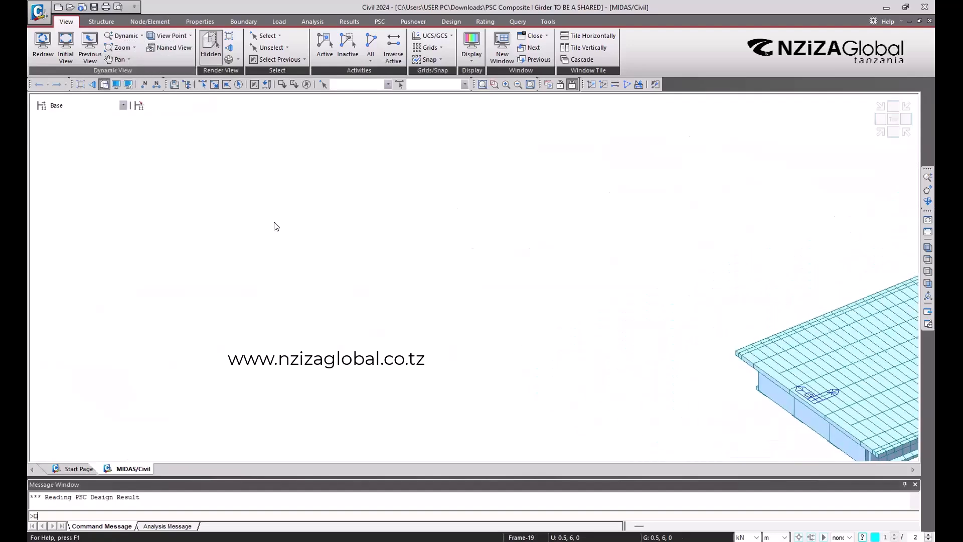
key(ctrl+Right)
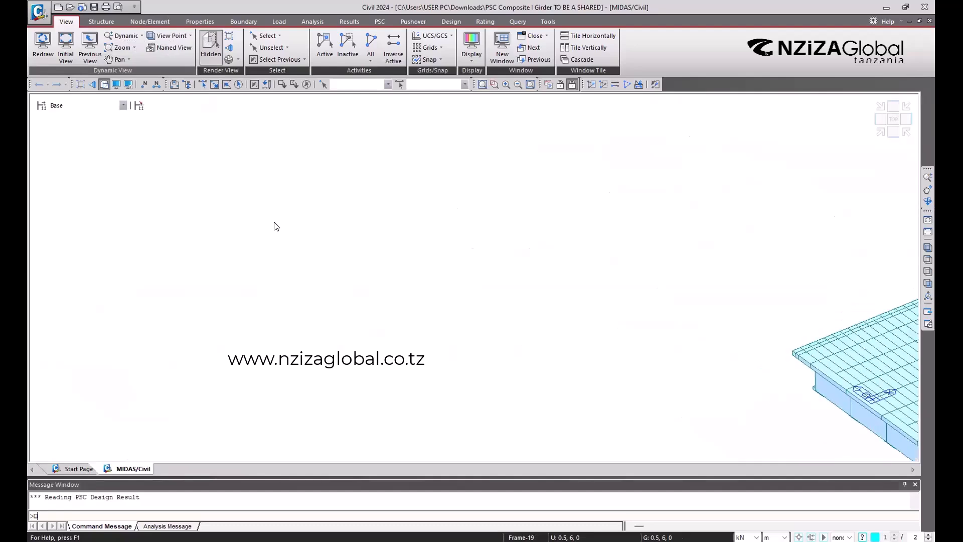
Pan the view left in increments until the pier and the far end of the bridge are in view
key(ctrl+Left)
key(ctrl+Left)
key(ctrl+Left)
key(ctrl+Left)
key(ctrl+Left)
key(ctrl+Left)
key(ctrl+Left)
key(ctrl+Left)
key(ctrl+Left)
key(ctrl+Left)
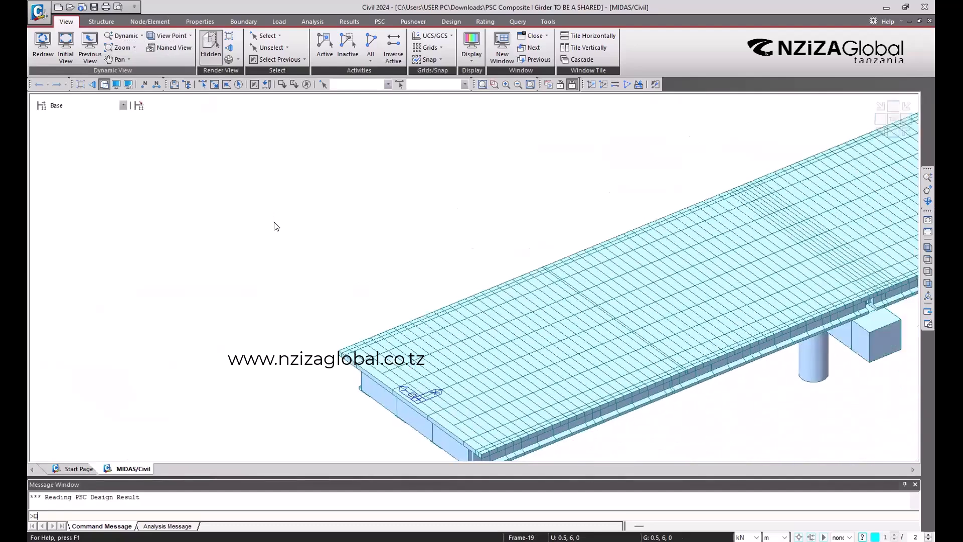
key(ctrl+Left)
key(ctrl+Left)
key(ctrl+Left)
key(ctrl+Left)
key(ctrl+Left)
key(ctrl+Left)
key(ctrl+Left)
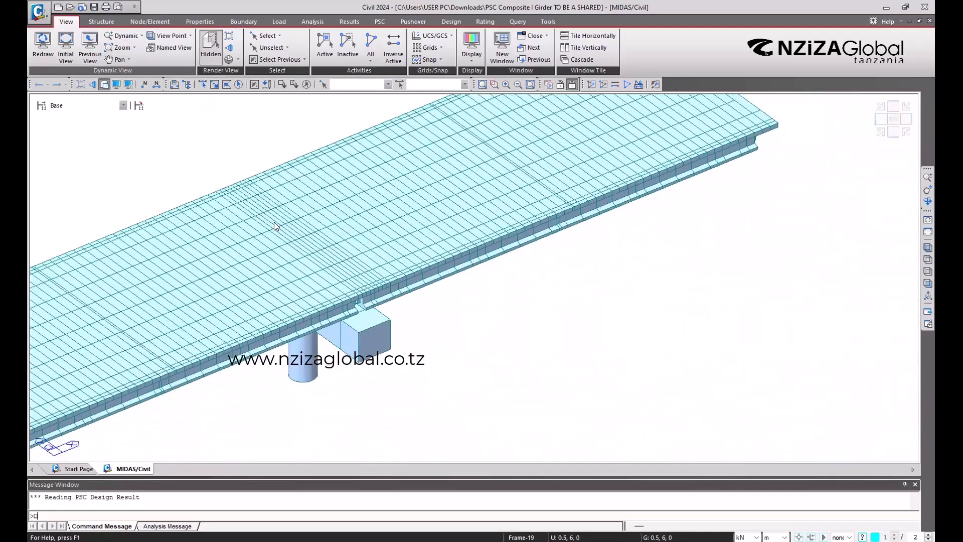
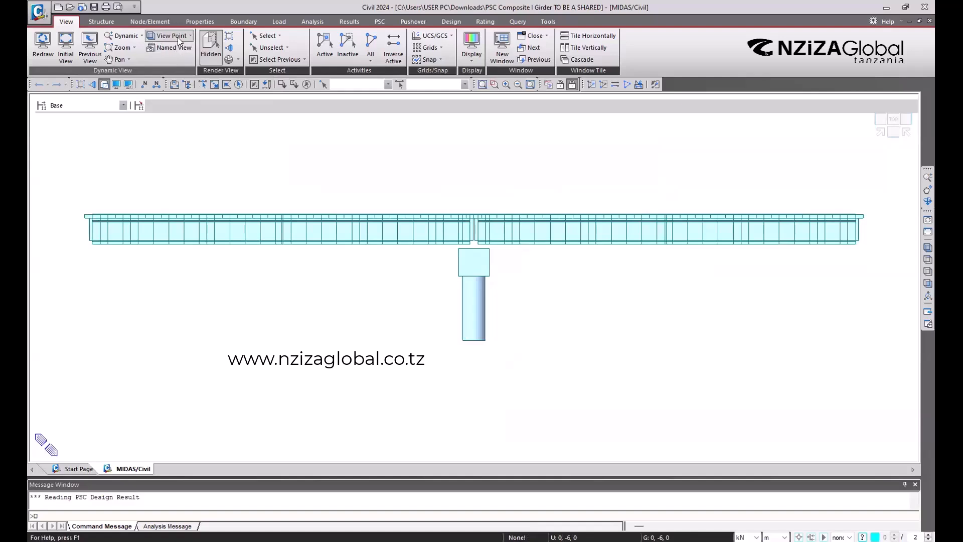
Set the Front (-Y) viewpoint and rotate the bridge one increment left and one increment up
click(177, 37)
click(198, 108)
click(177, 39)
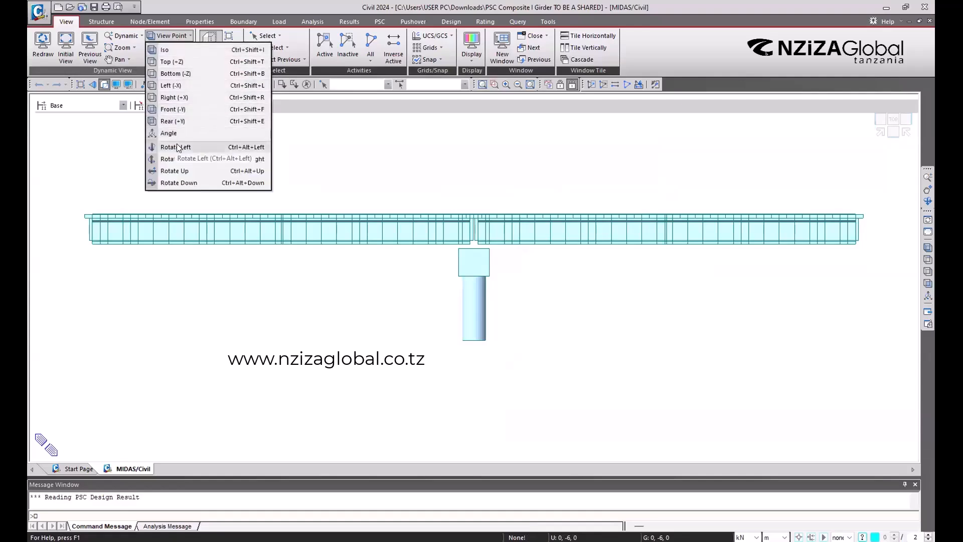
click(176, 147)
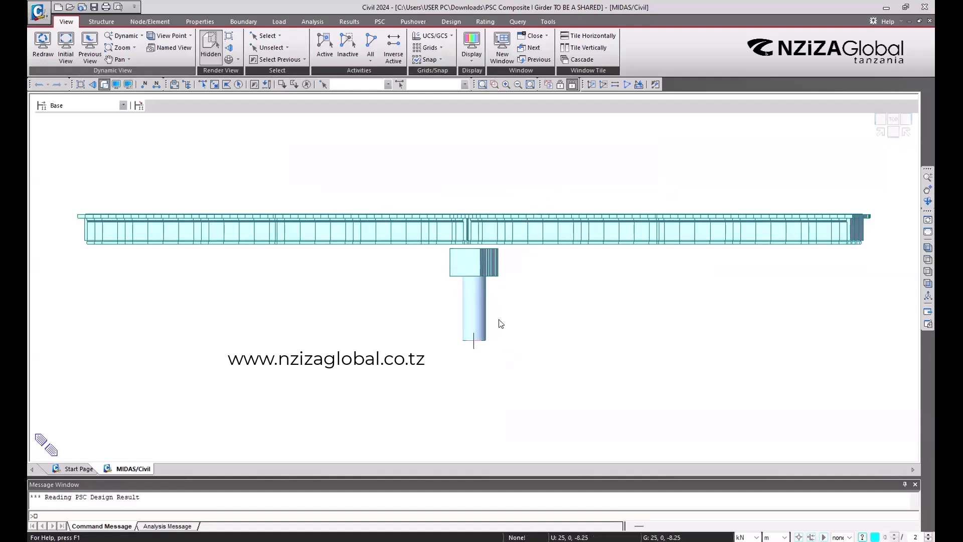
click(181, 33)
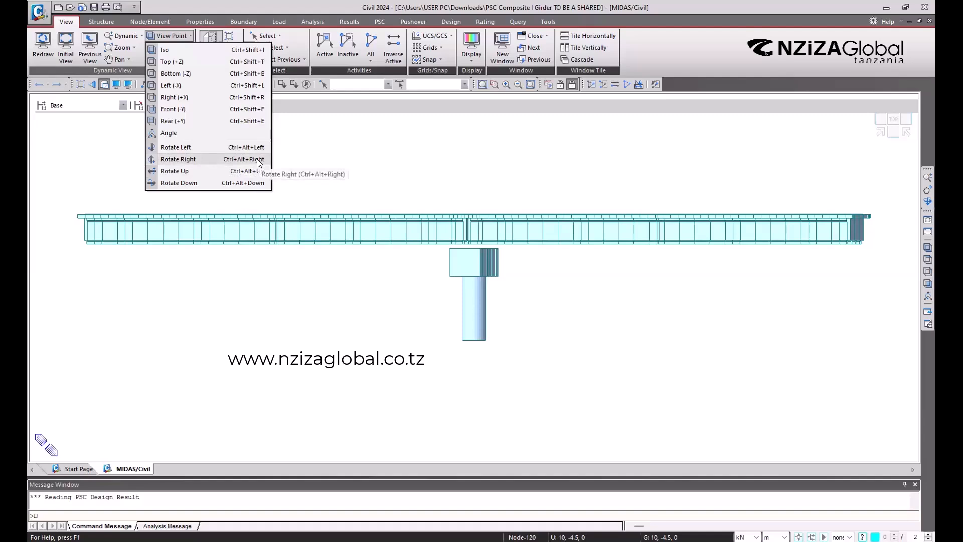
click(205, 171)
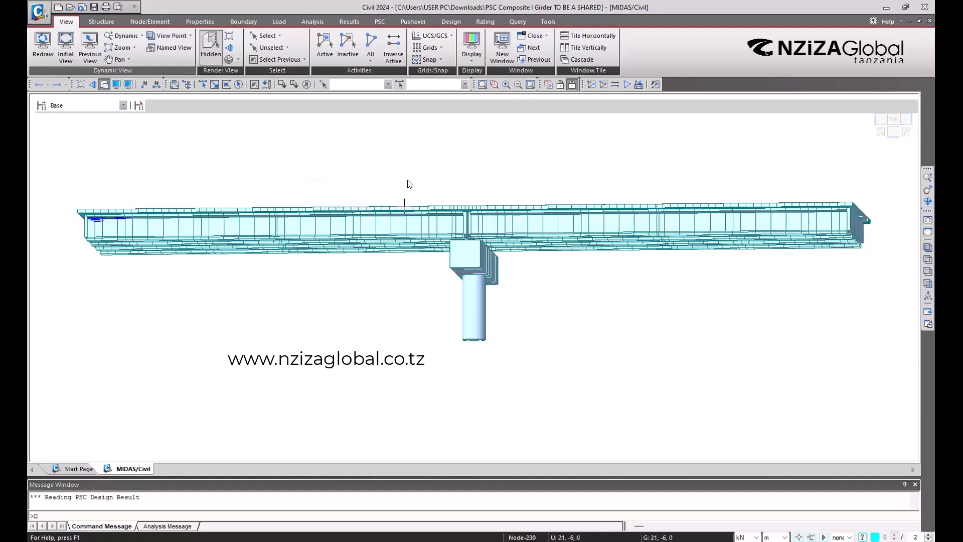
Pan the view up by two increments and move the bridge freehand back into the drawing area
key(ctrl)
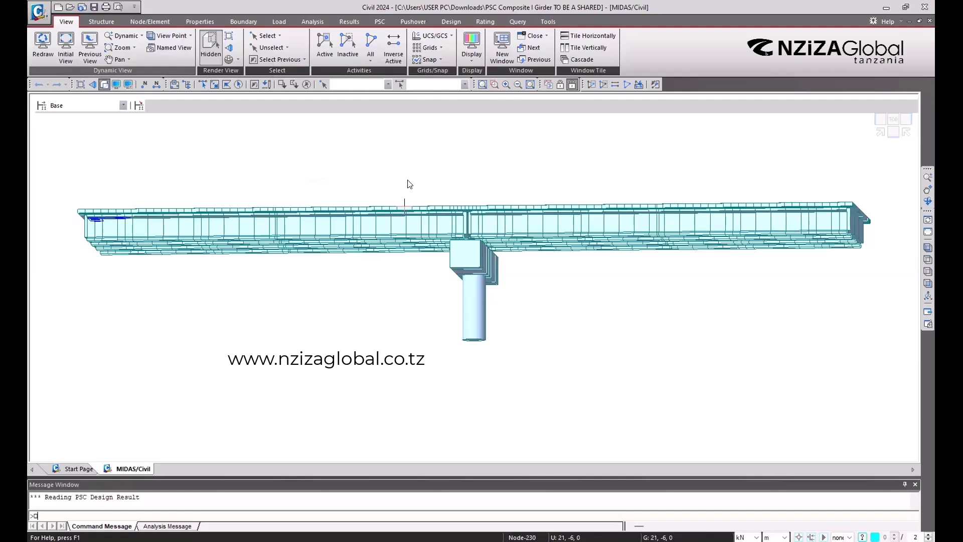
key(ctrl+Up)
key(ctrl+Up)
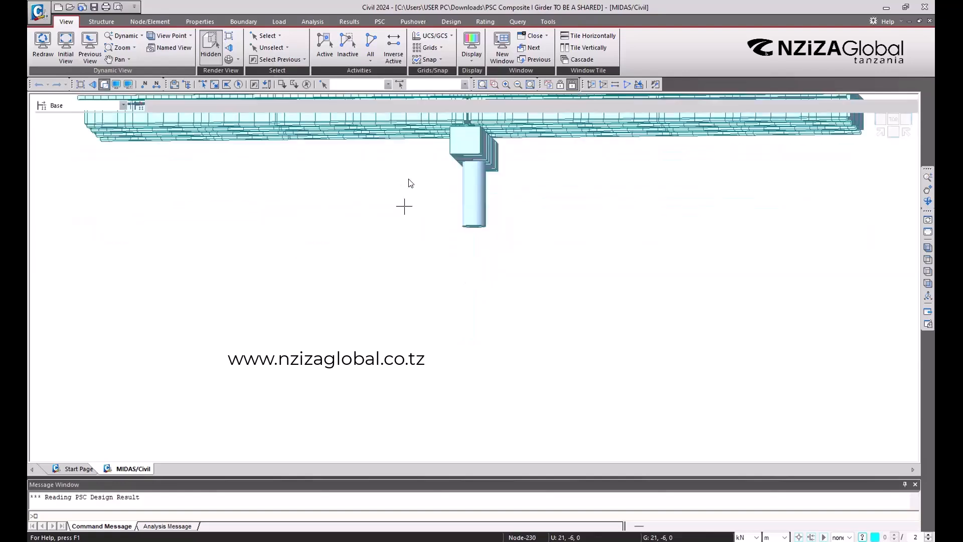
middle_drag(428, 172, 450, 257)
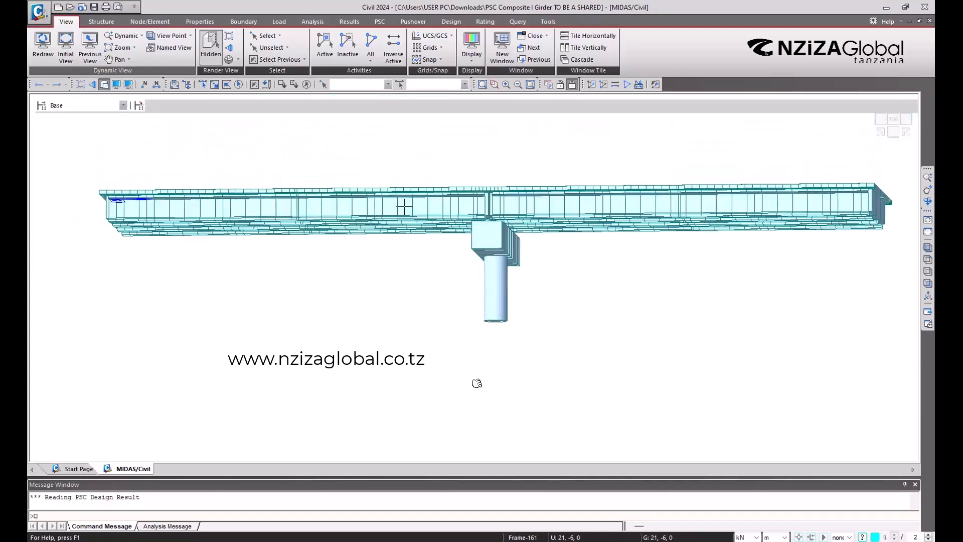
Rotate the bridge viewpoint down by four increments to look onto the top of the deck
click(183, 36)
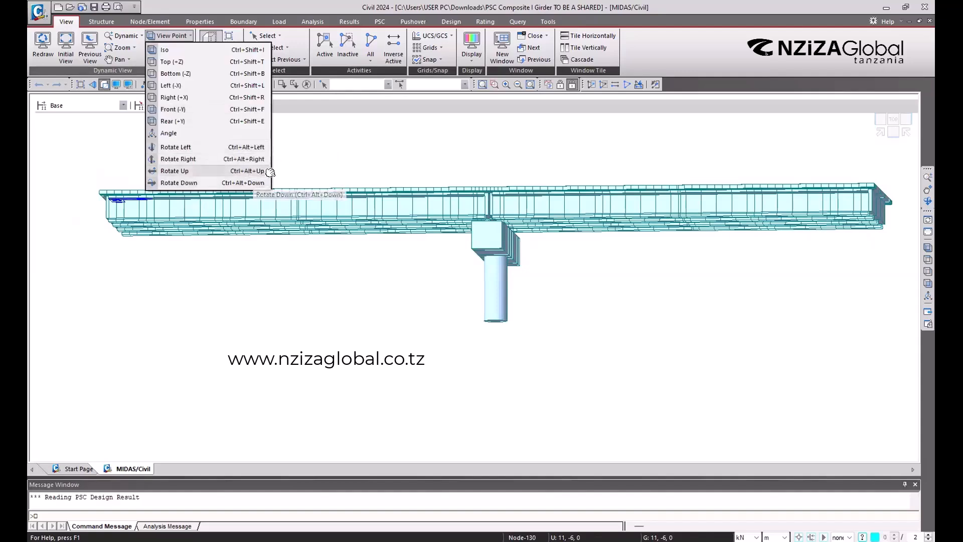
click(390, 195)
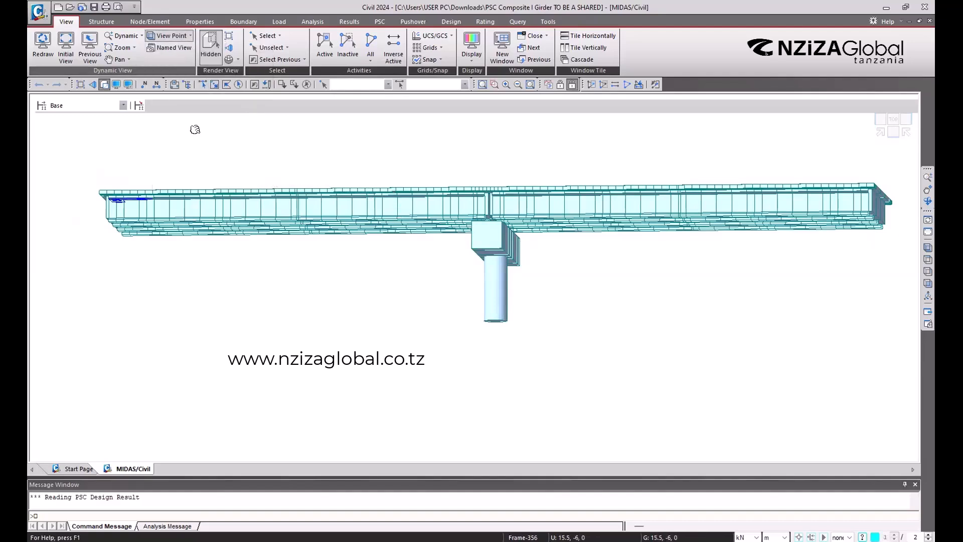
click(176, 35)
click(207, 182)
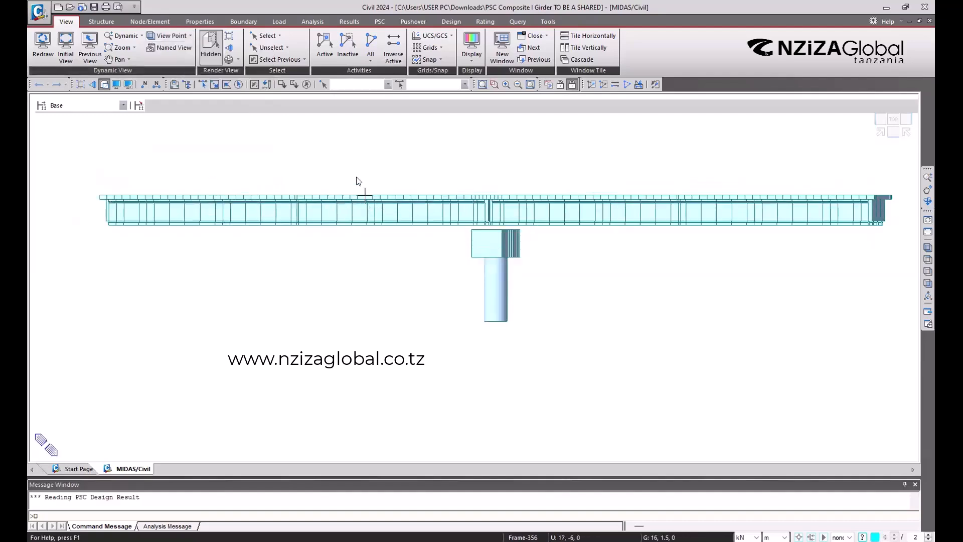
click(175, 35)
click(216, 183)
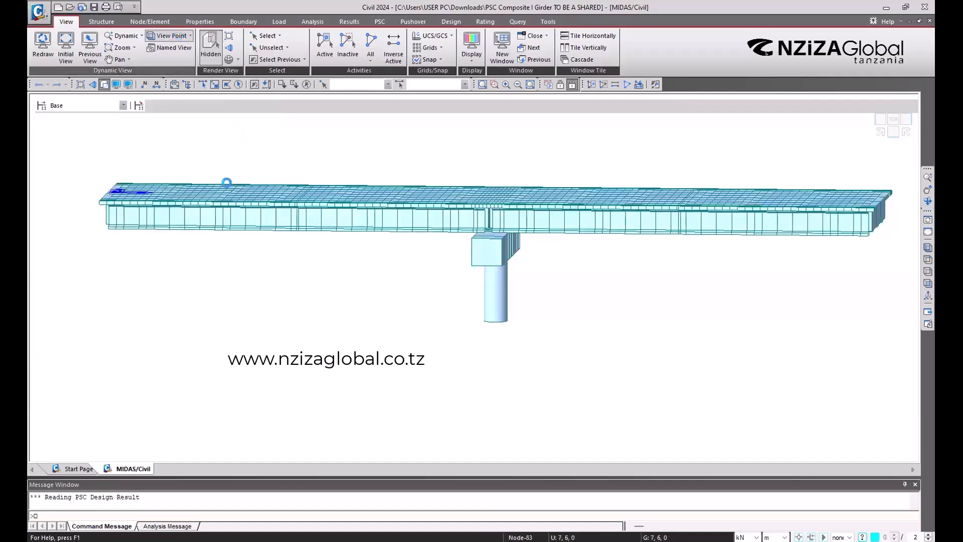
click(176, 36)
click(216, 182)
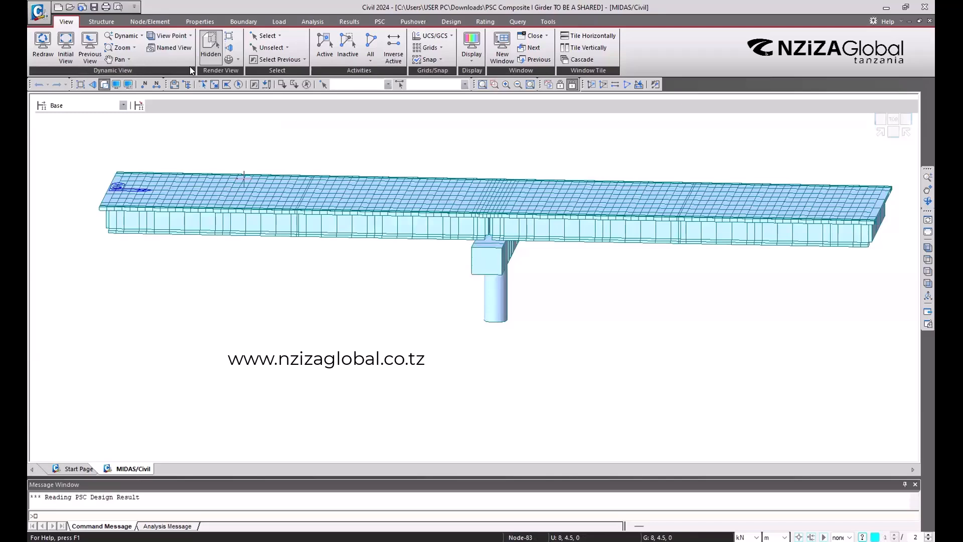
click(176, 36)
click(215, 183)
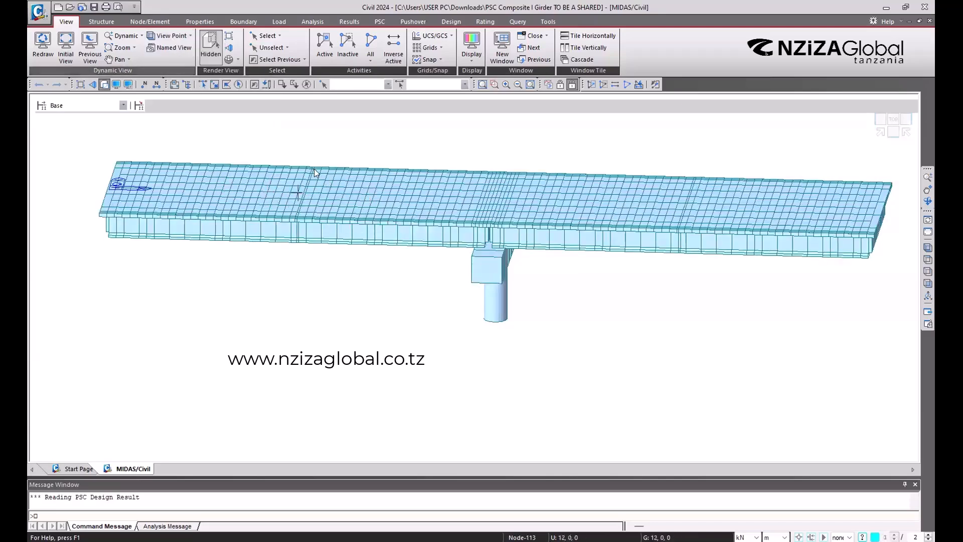
Pan the tilted bridge freehand across the drawing area and zoom out and back in on it
middle_drag(324, 186, 321, 217)
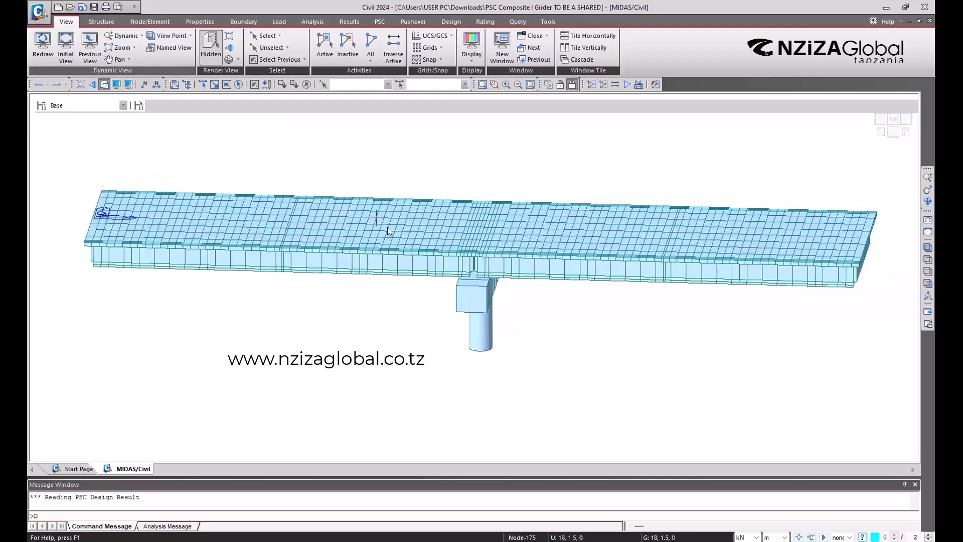
middle_drag(379, 240, 368, 281)
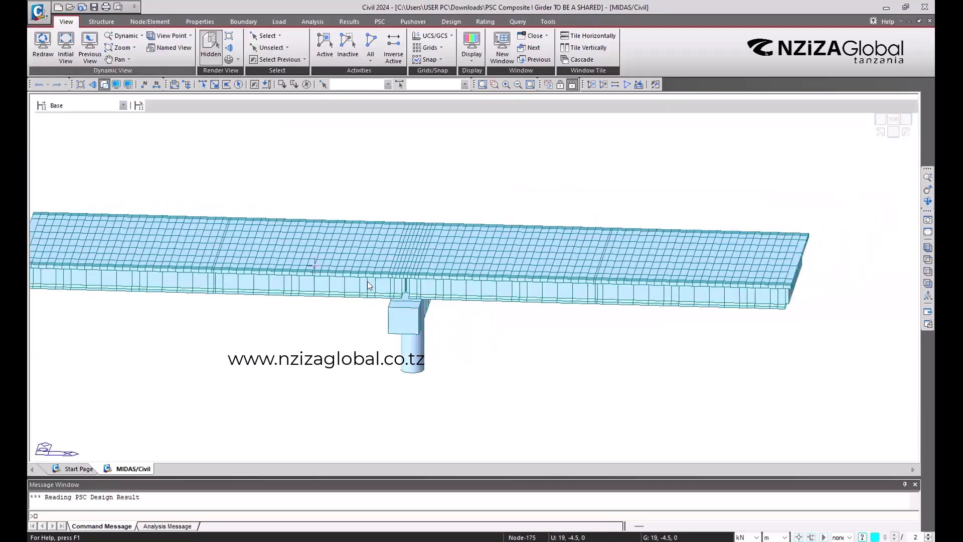
scroll(460, 336, down, 3)
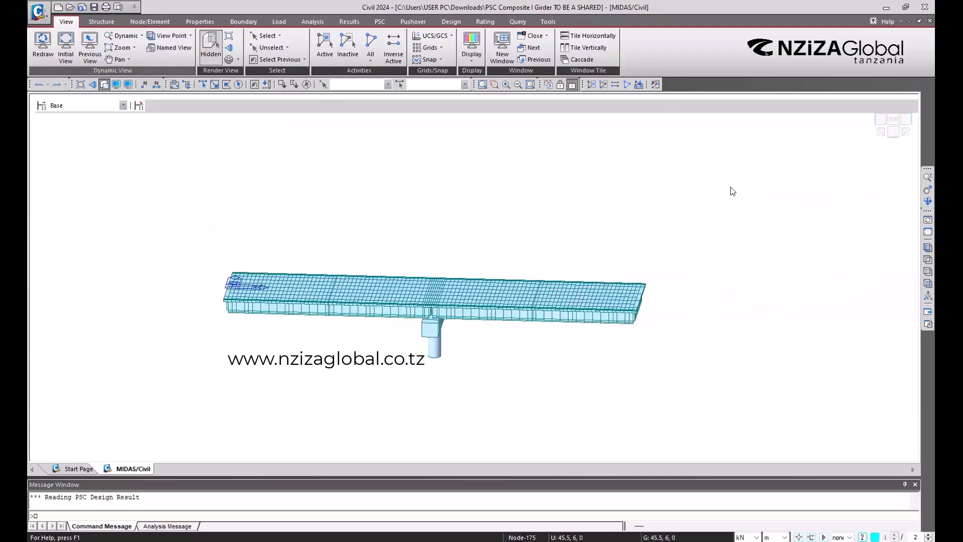
scroll(458, 329, up, 4)
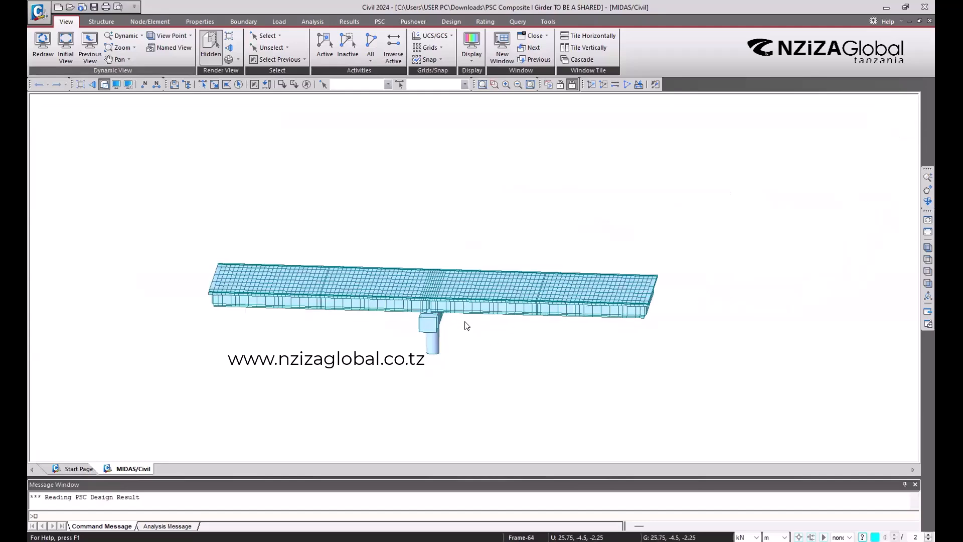
Turn off Hidden rendering to show the bridge as a wireframe, and zoom out and back in
click(212, 45)
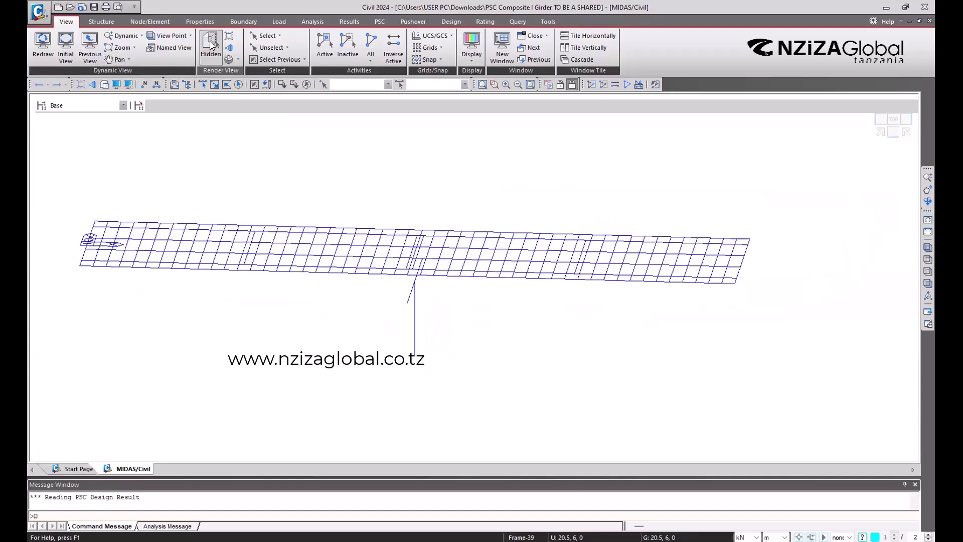
click(211, 45)
click(211, 45)
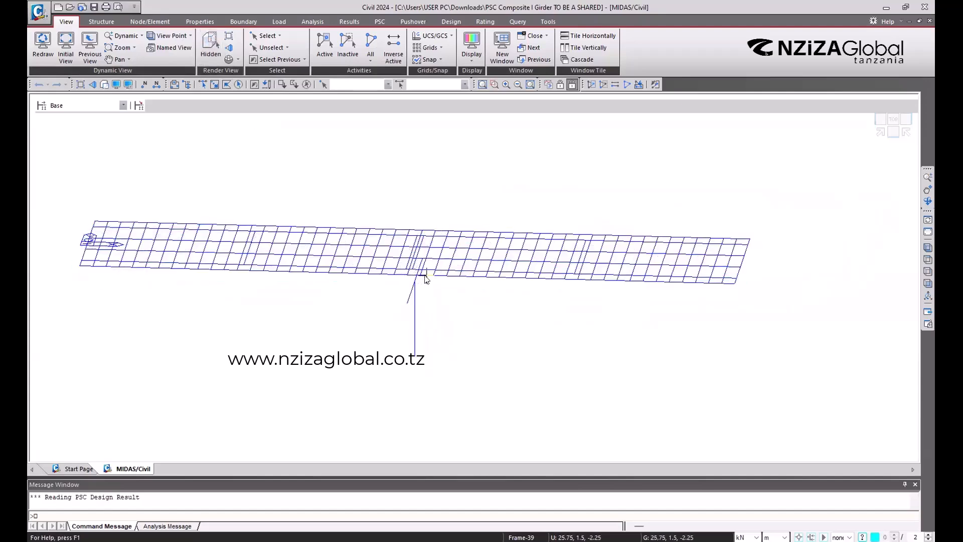
mouse_move(427, 278)
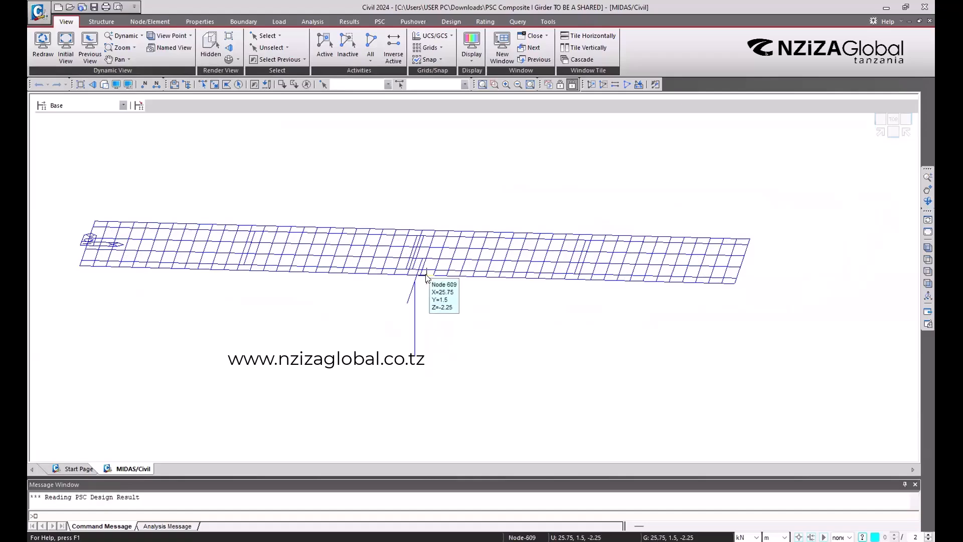
scroll(426, 275, down, 7)
scroll(486, 184, up, 7)
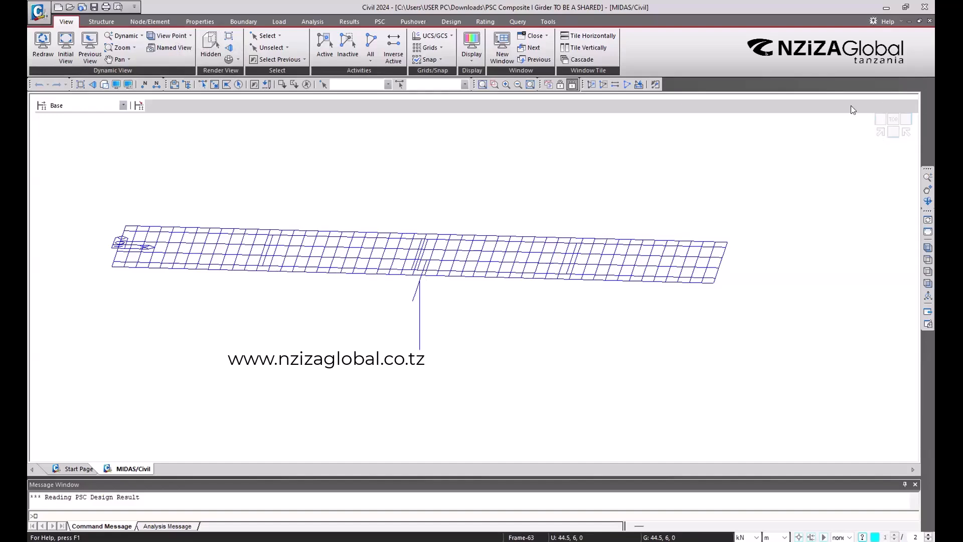
Turn Hidden rendering back on and show the bridge in isometric views from its two opposite front corners
click(881, 133)
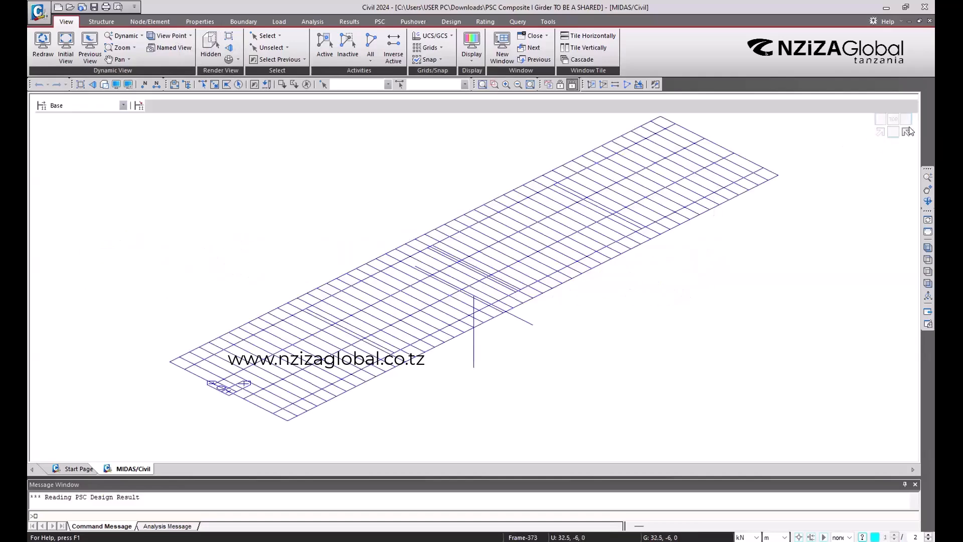
click(104, 84)
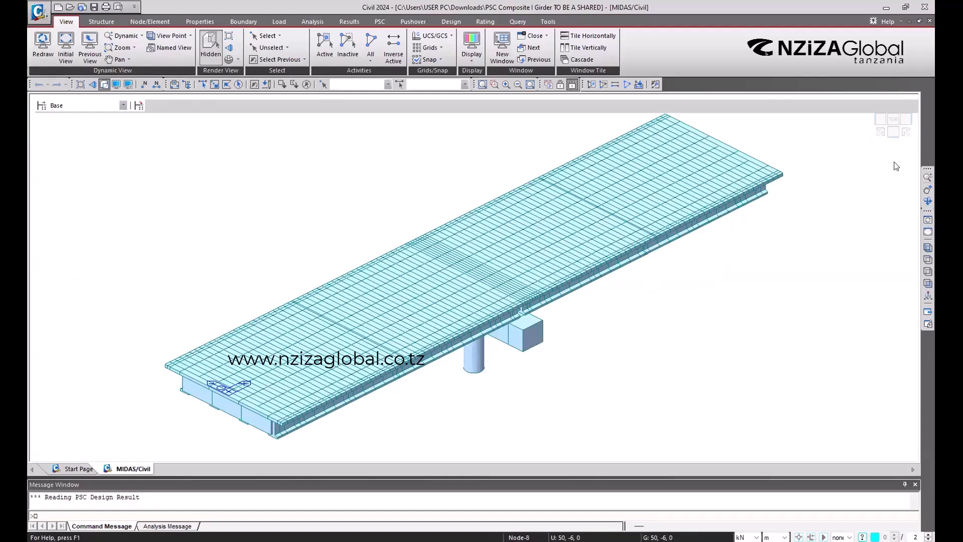
click(905, 131)
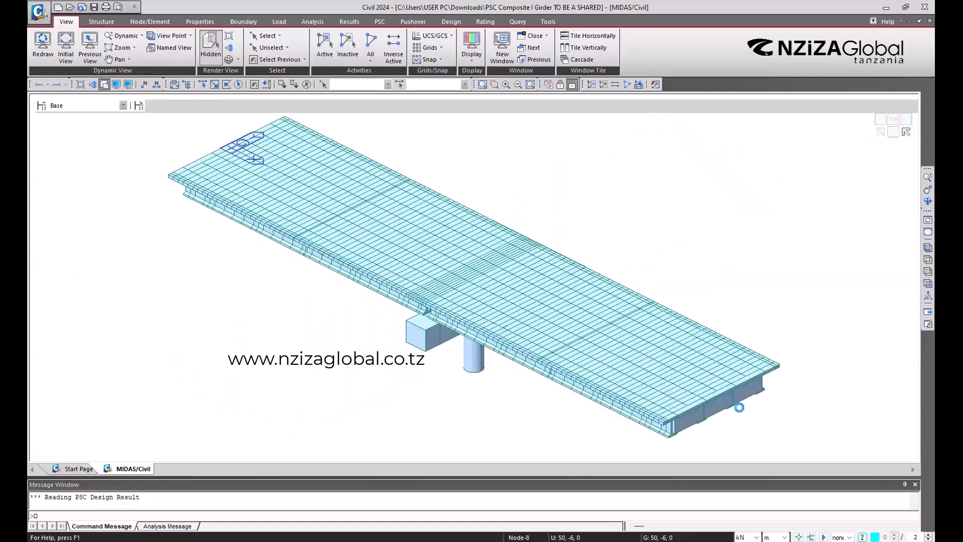
mouse_move(309, 243)
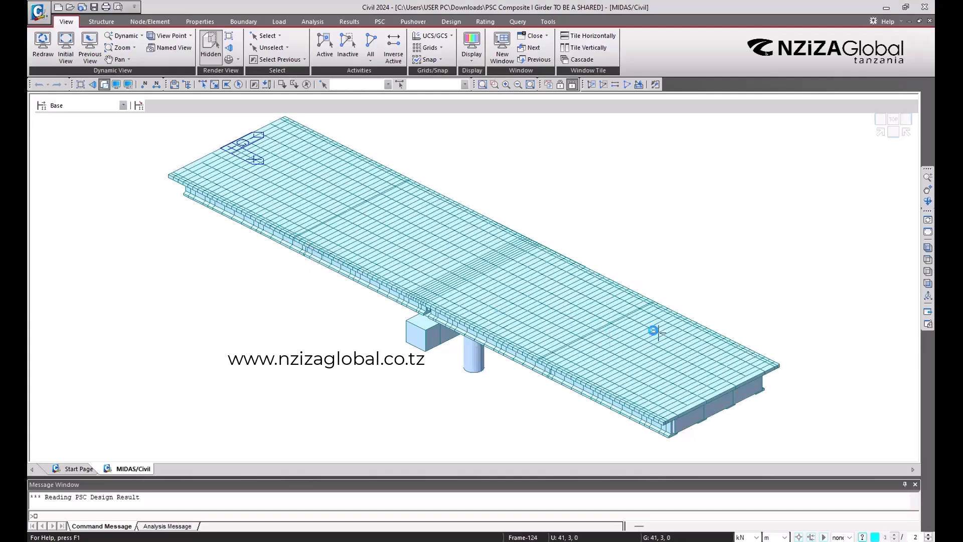
Show the bridge in front elevation and in end elevation, and zoom out on the girder and pier cross-section
click(891, 118)
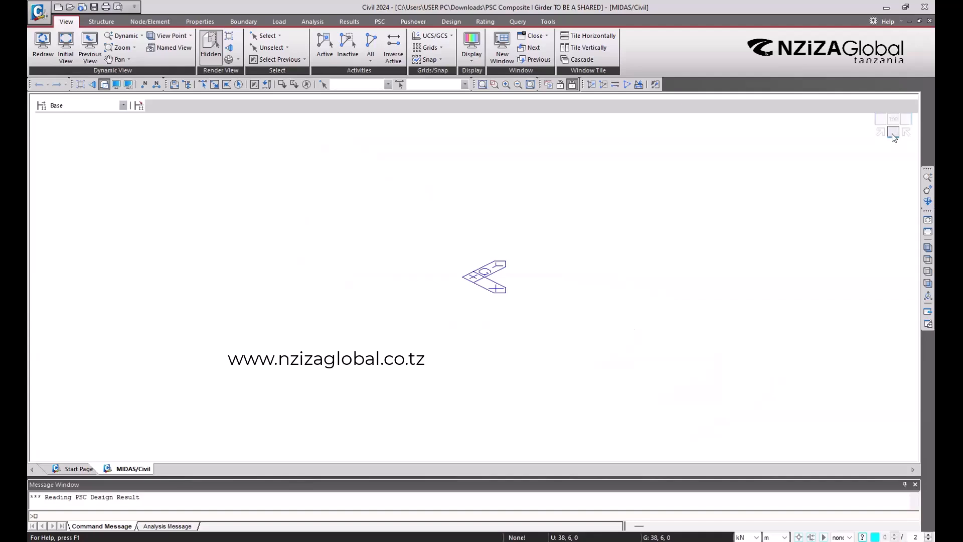
click(895, 137)
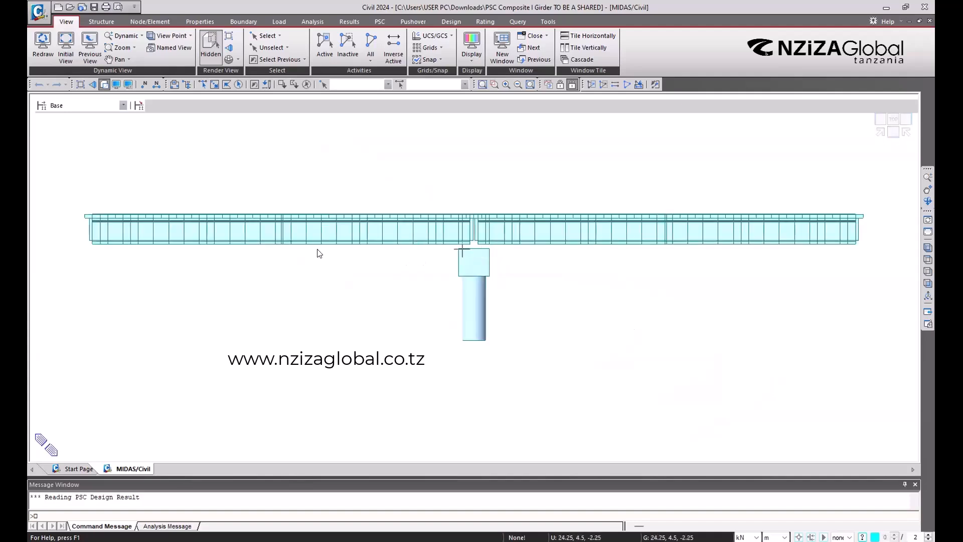
click(894, 119)
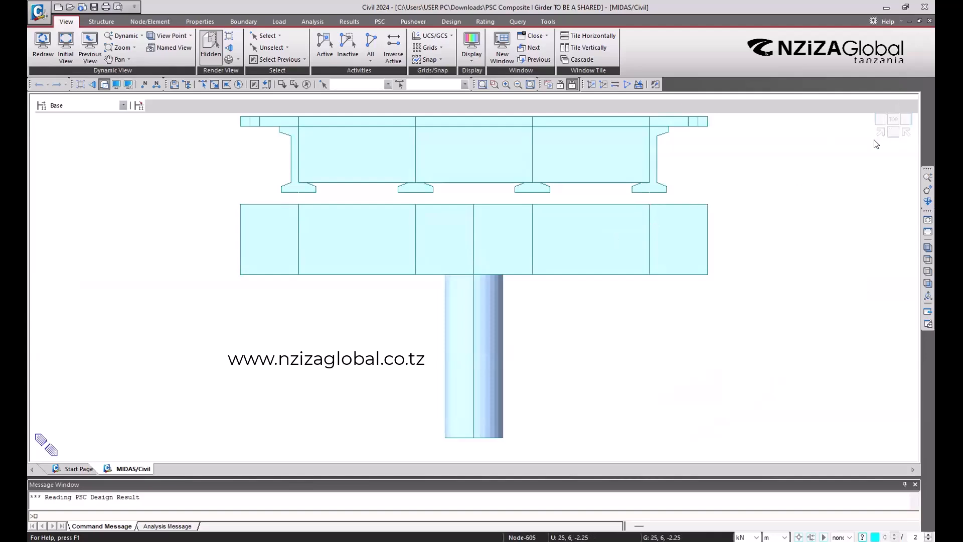
scroll(877, 143, down, 3)
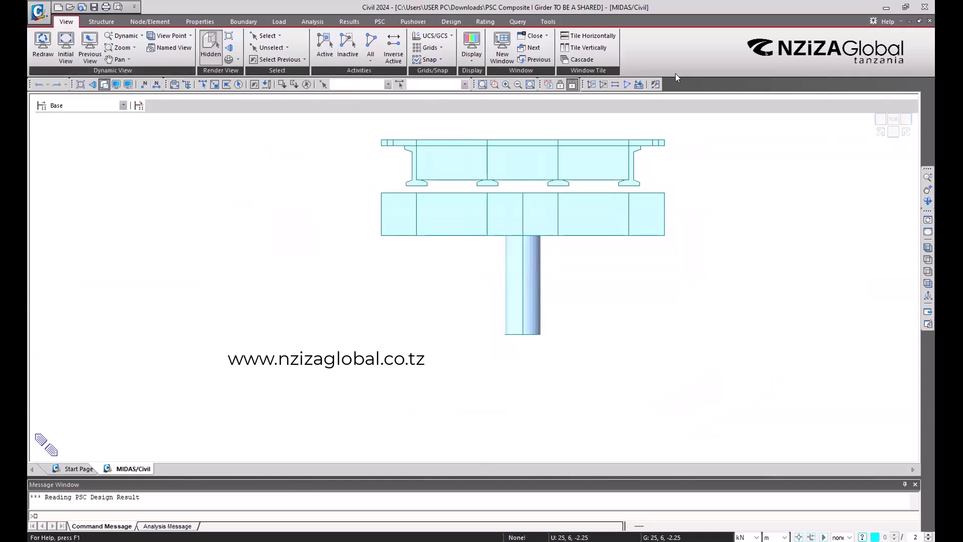
click(892, 119)
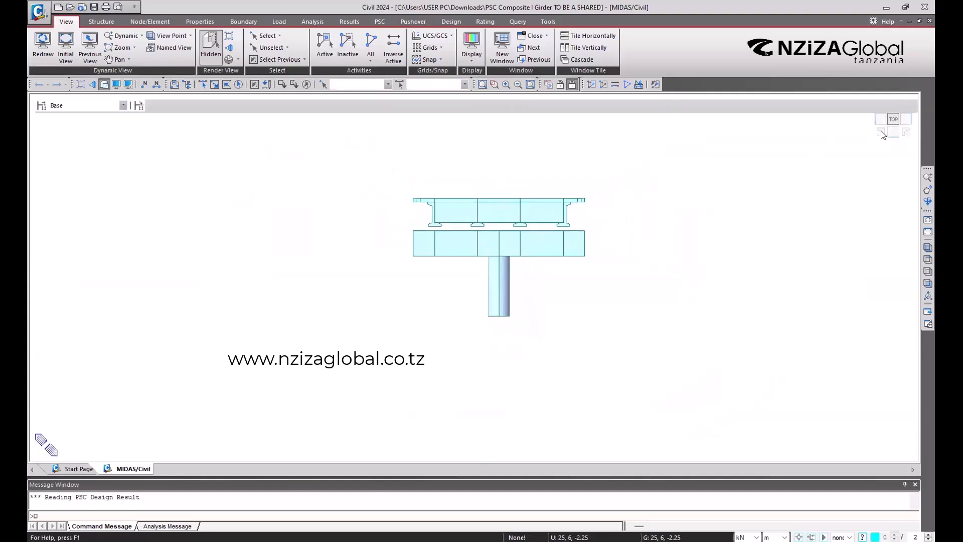
click(882, 131)
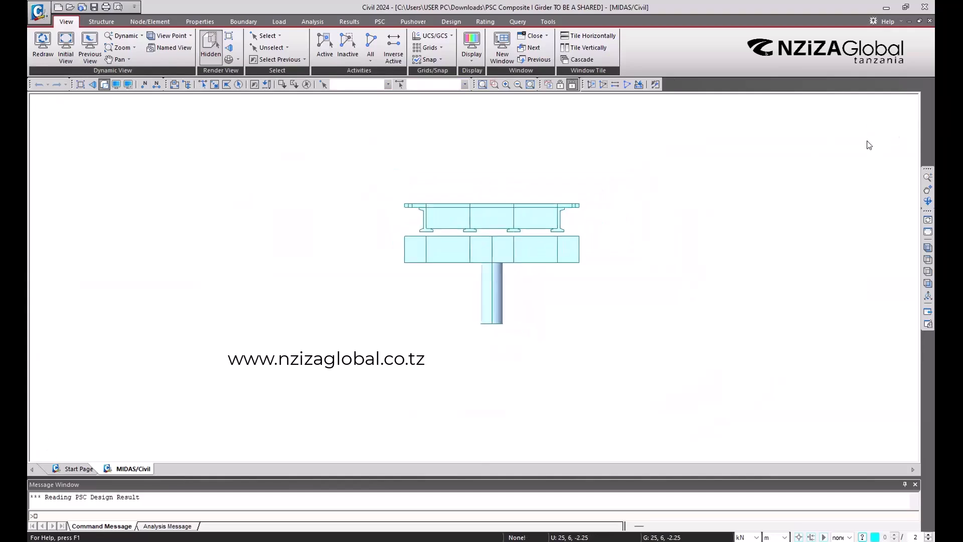
Cycle the bridge through the opposite end elevation, the front elevation and an isometric view
click(880, 119)
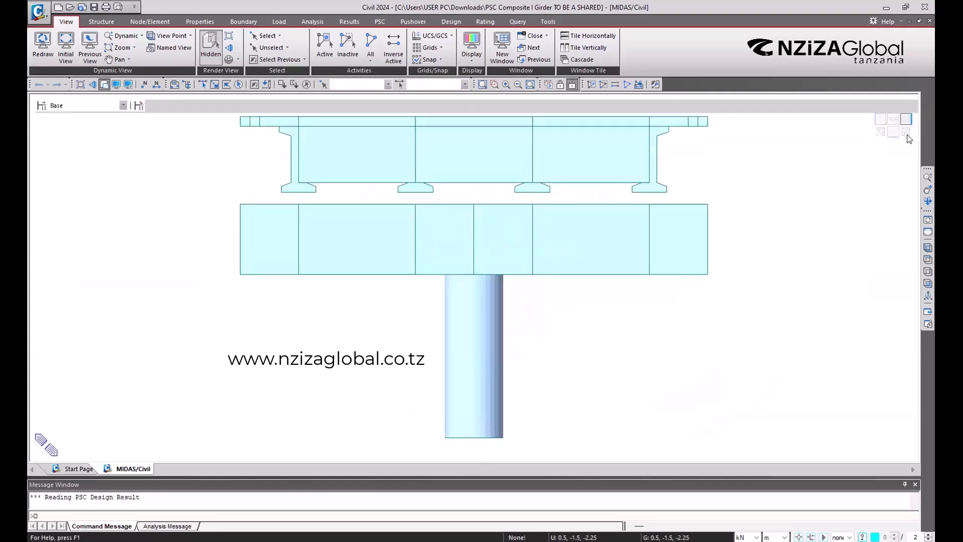
click(905, 136)
click(893, 133)
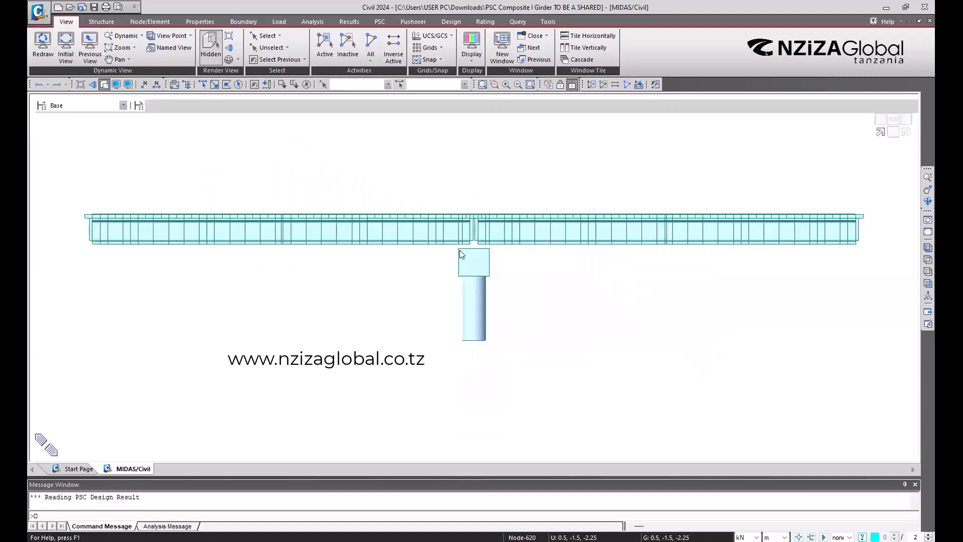
scroll(632, 271, up, 2)
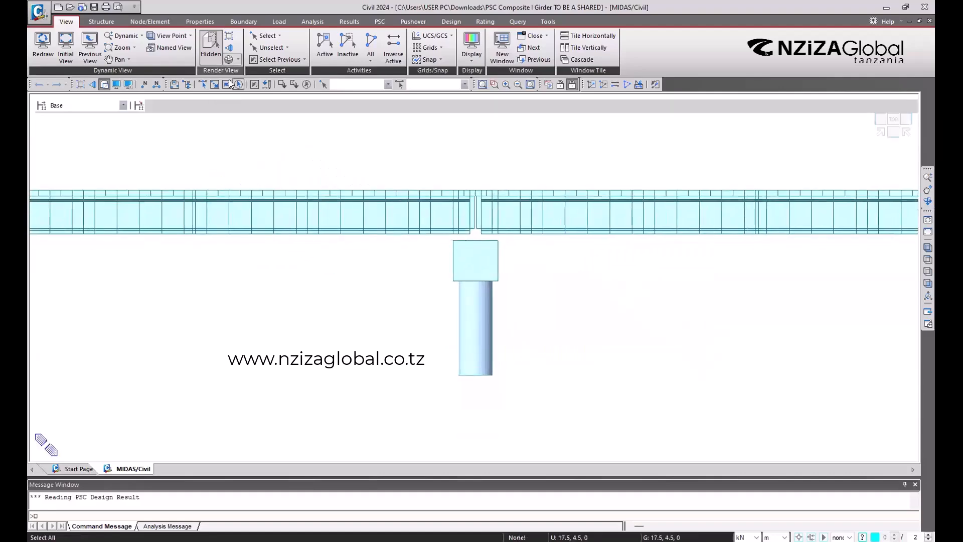
scroll(542, 300, down, 2)
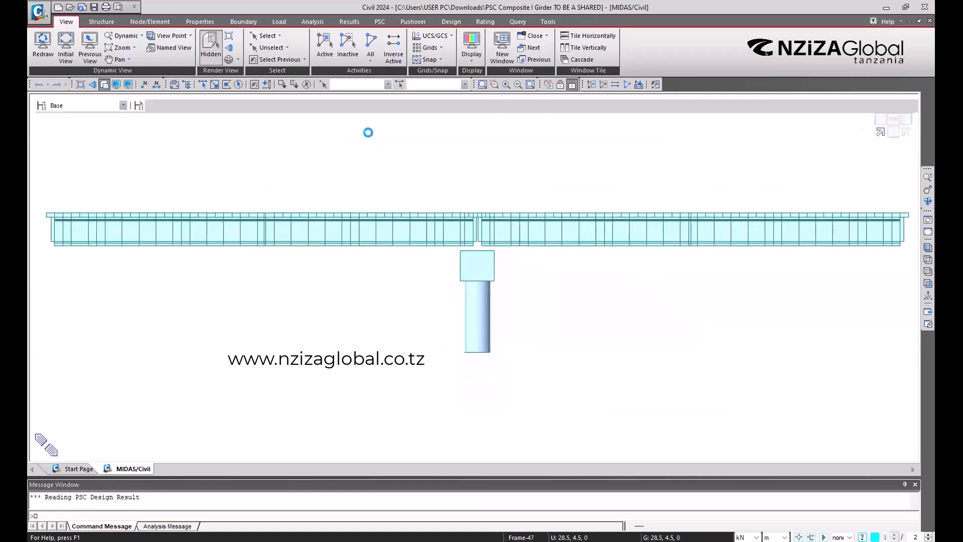
click(270, 84)
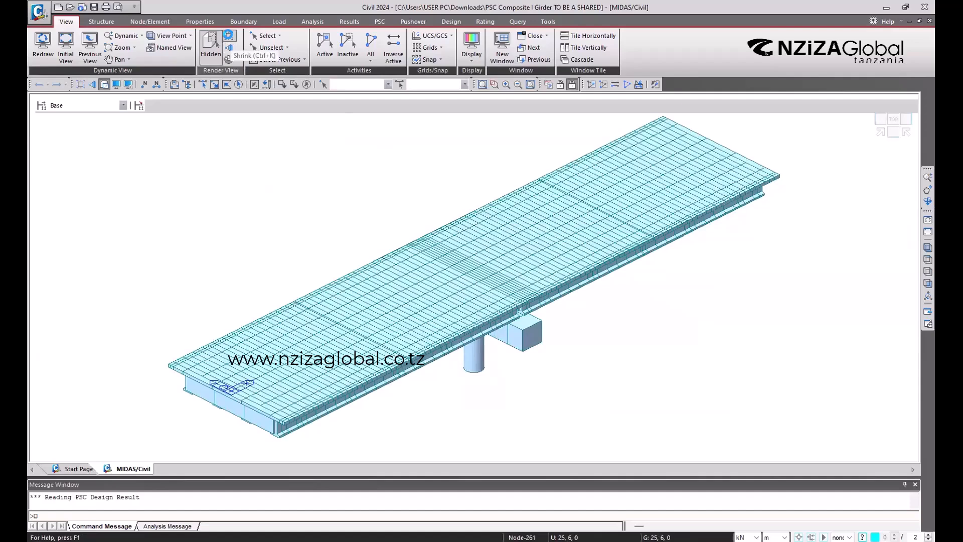
Turn on Shrink to separate the bridge elements and inspect the gaps between them close up along the deck and pier
click(228, 35)
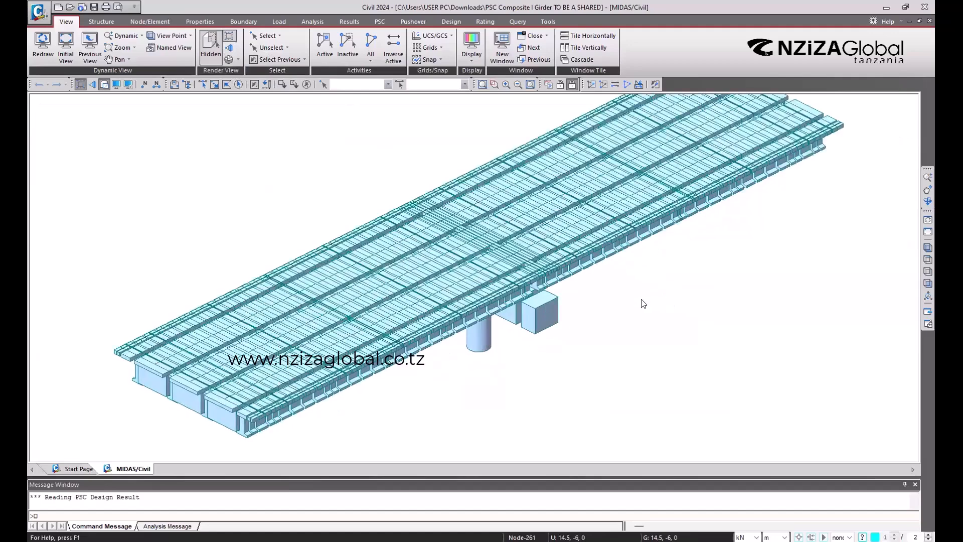
scroll(485, 276, up, 3)
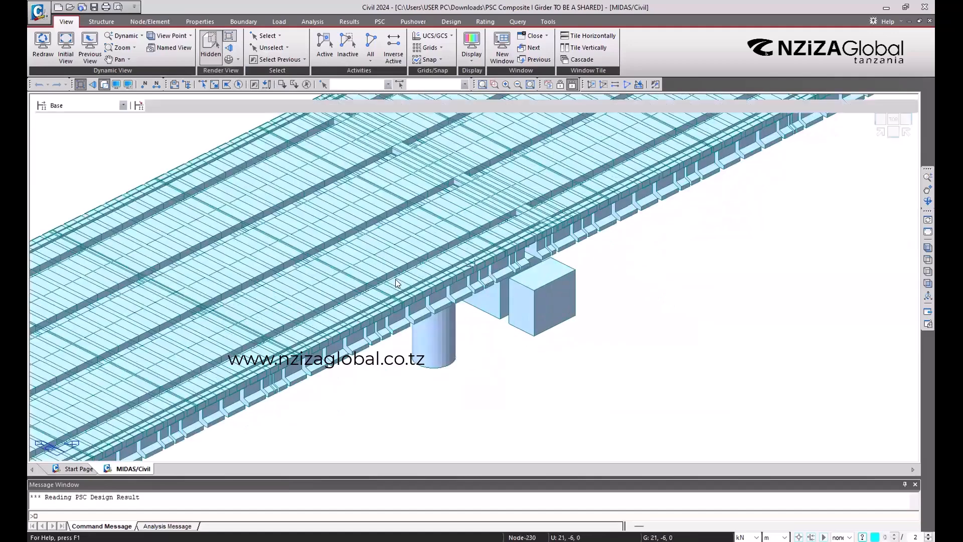
middle_drag(285, 336, 417, 321)
middle_drag(275, 371, 454, 323)
scroll(457, 326, up, 3)
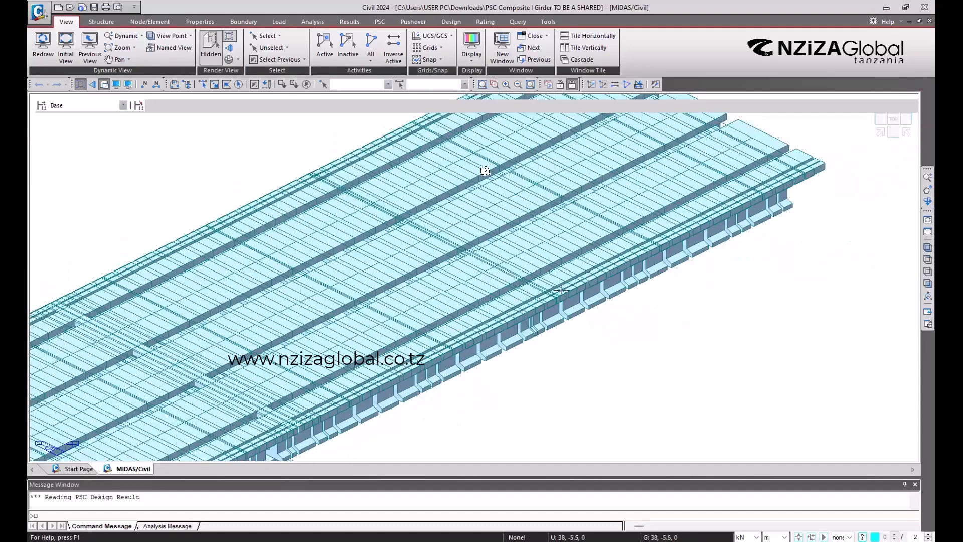
middle_drag(485, 171, 420, 186)
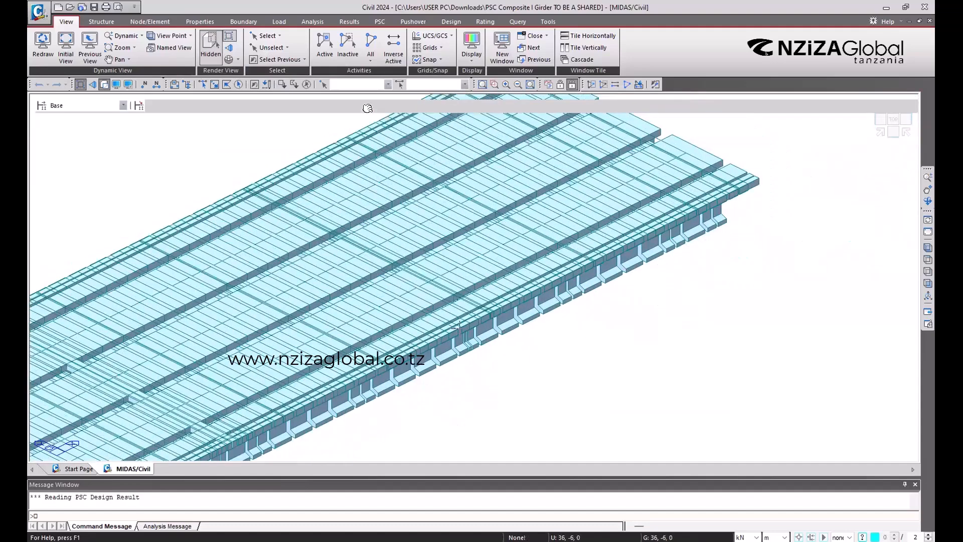
click(229, 36)
middle_drag(347, 329, 424, 323)
scroll(465, 265, up, 1)
middle_drag(325, 309, 462, 301)
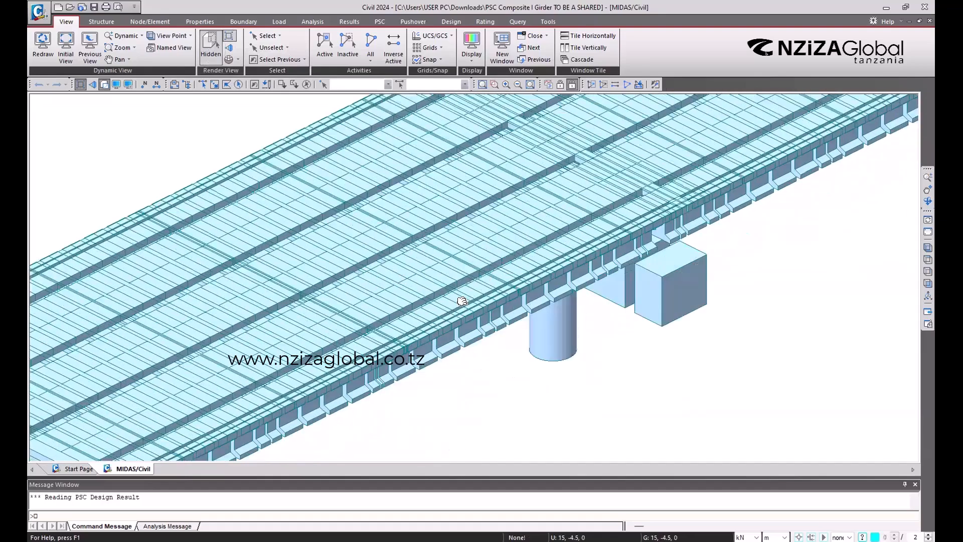
middle_drag(476, 269, 342, 300)
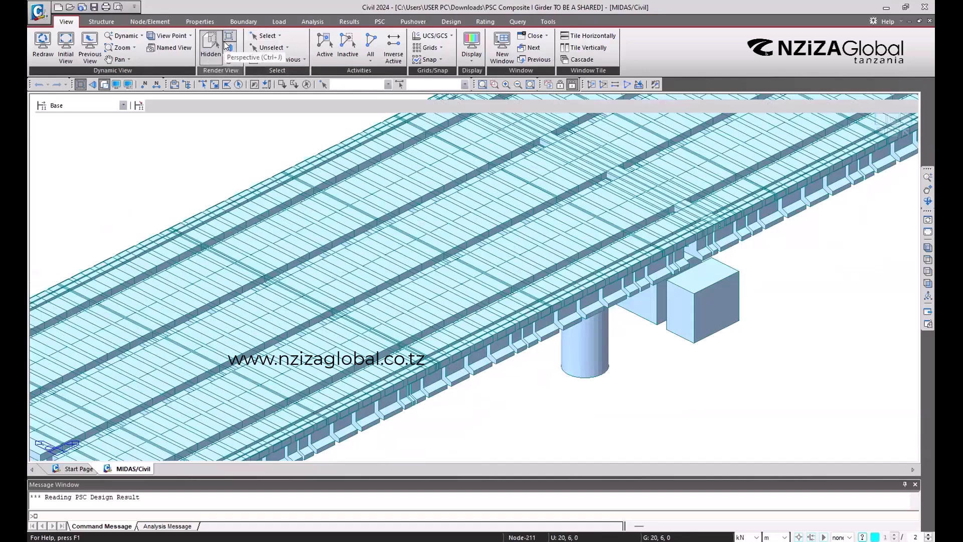
Turn on Perspective display for the bridge
click(229, 46)
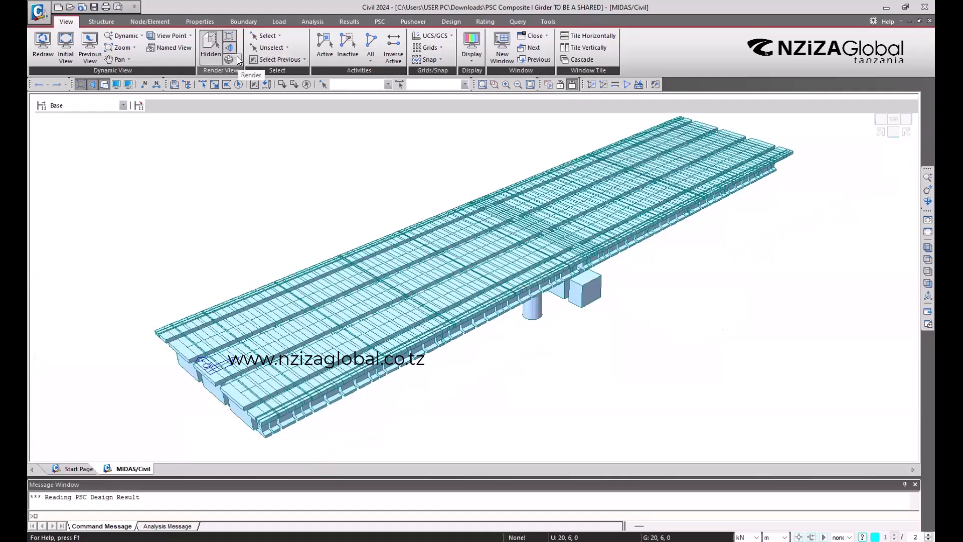
click(269, 38)
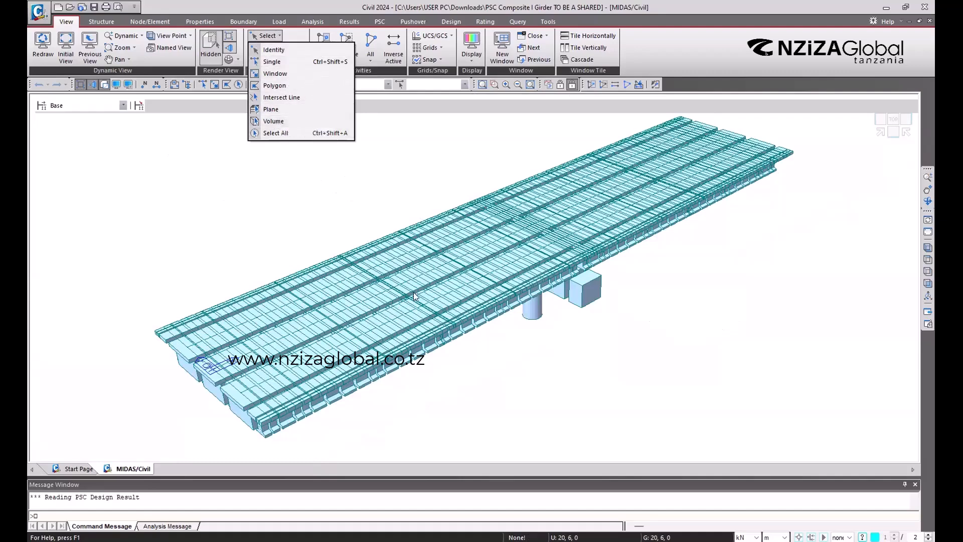
click(632, 315)
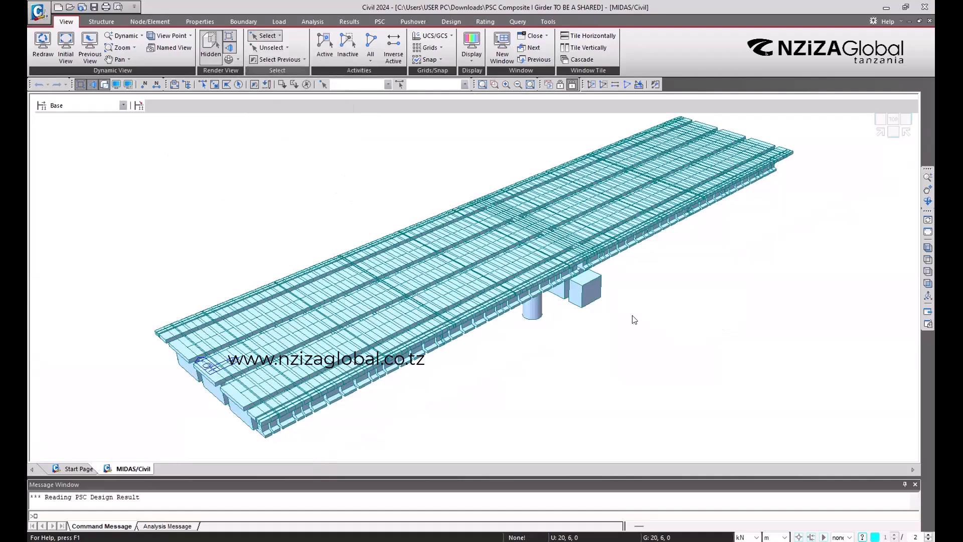
Turn off Shrink and orbit the perspective bridge to view the pier, the girder ends and the underside of the deck
click(229, 47)
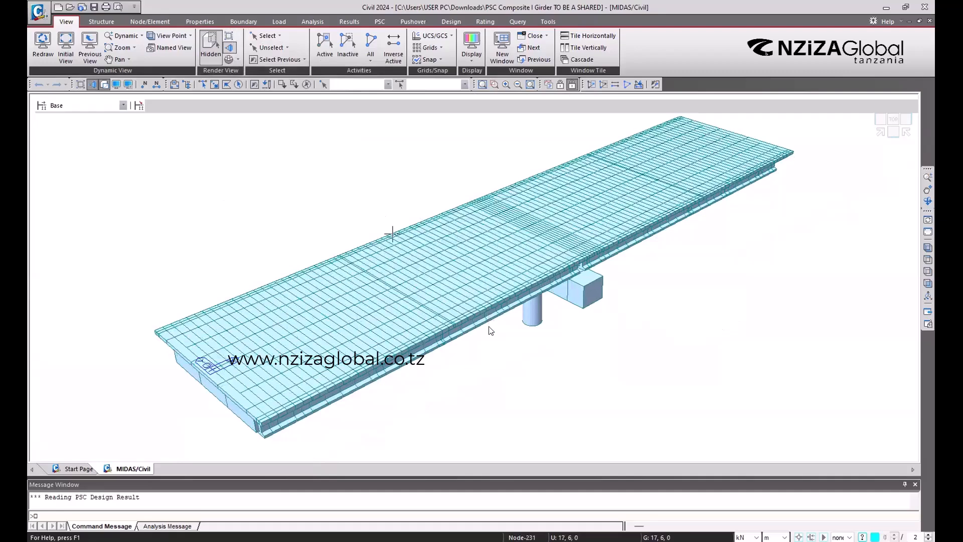
scroll(684, 305, up, 3)
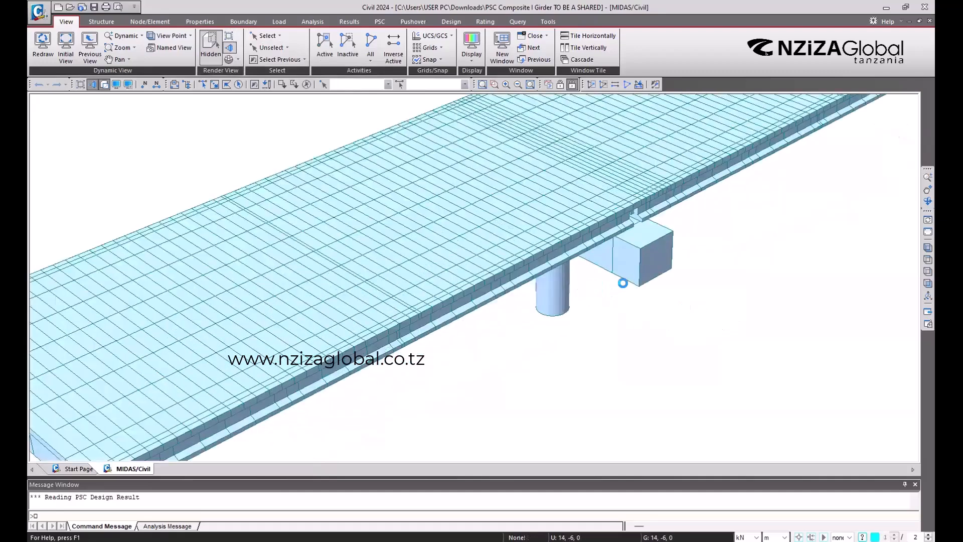
mouse_move(585, 273)
ctrl+middle_down()
mouse_move(548, 243)
mouse_move(598, 269)
mouse_move(563, 256)
mouse_move(587, 286)
ctrl+middle_up()
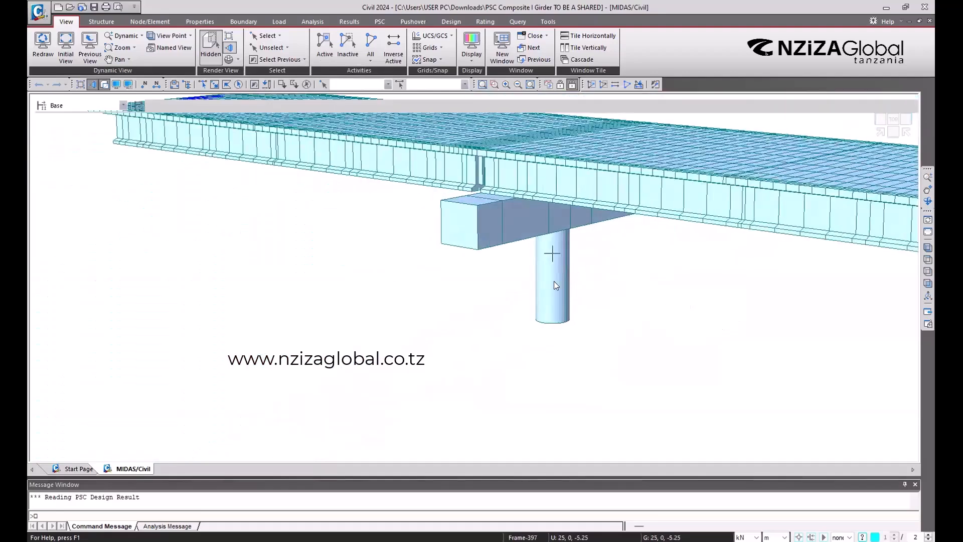
ctrl+middle_drag(553, 281, 387, 274)
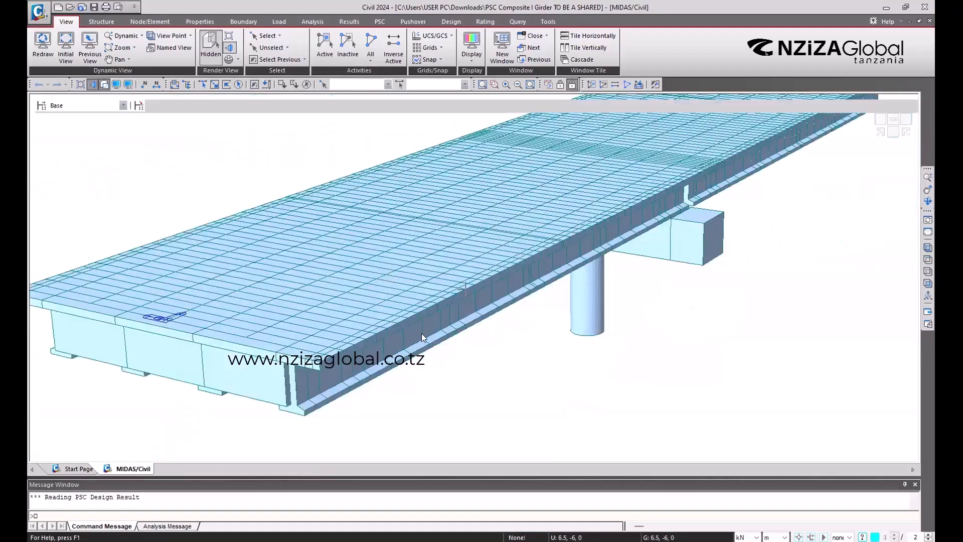
scroll(422, 333, down, 3)
ctrl+middle_drag(422, 333, 522, 300)
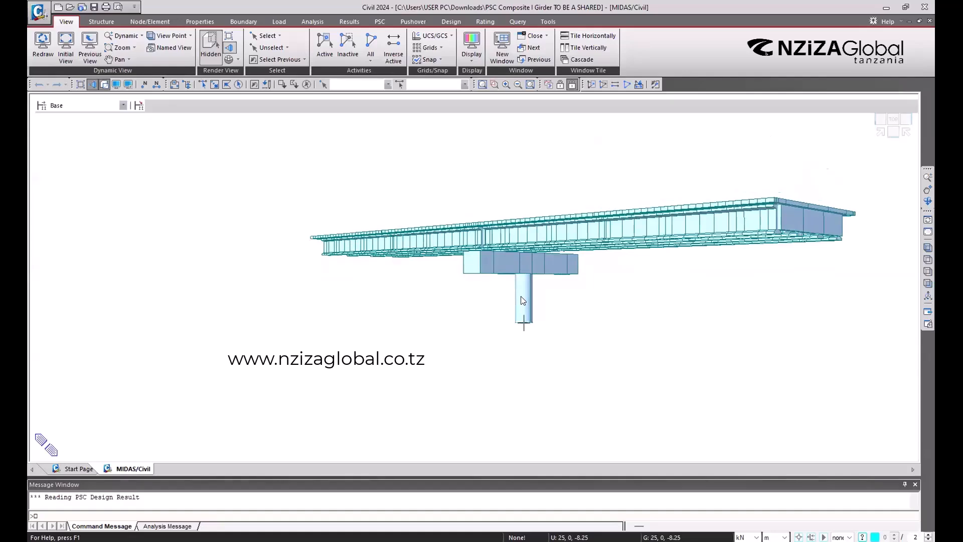
Activate Single selection and enclose the pier column in a selection box to select its element and base node
mouse_move(537, 290)
click(280, 34)
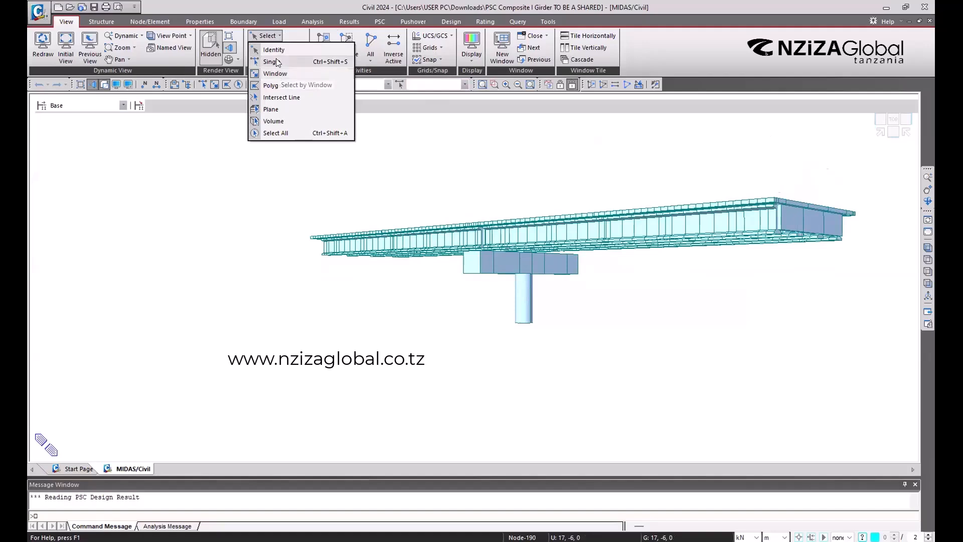
click(276, 63)
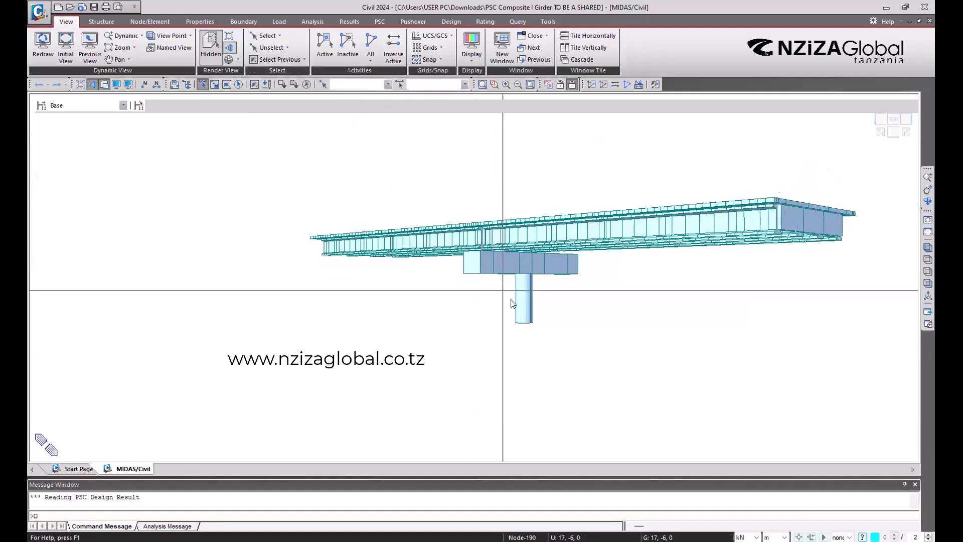
drag(559, 345, 533, 332)
drag(497, 301, 554, 343)
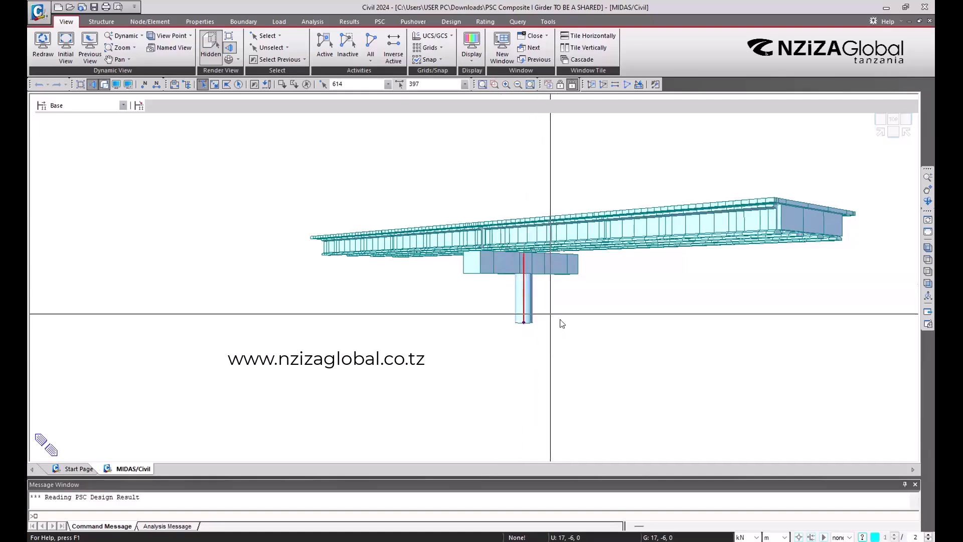
scroll(626, 306, up, 1)
scroll(626, 306, up, 1)
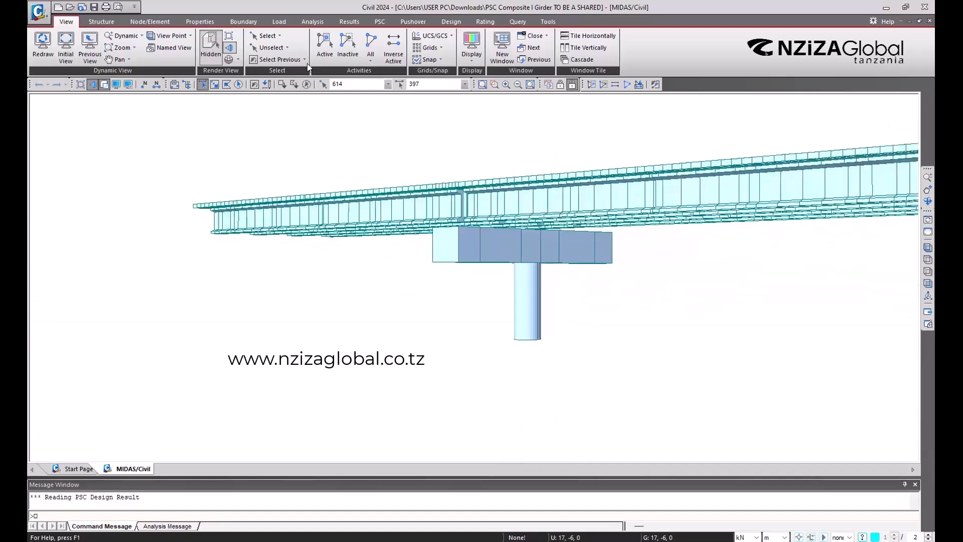
Clear the column selection, box-select the deck of the span on the far side of the pier, and clear that selection
click(239, 84)
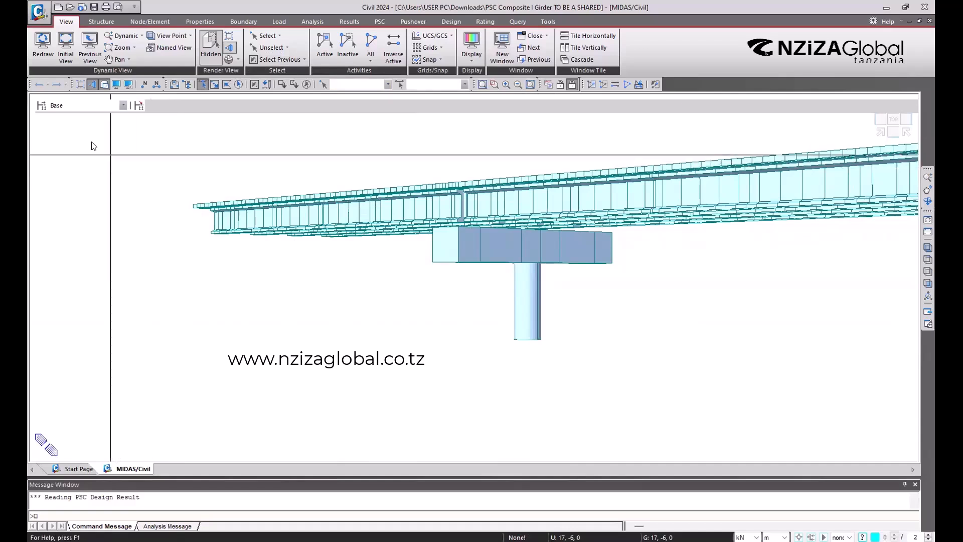
drag(92, 147, 500, 363)
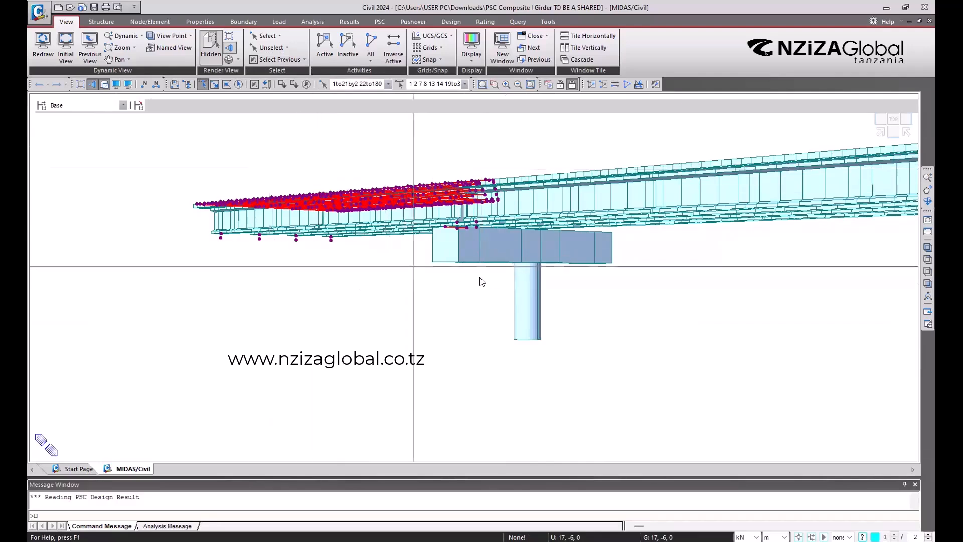
key(Escape)
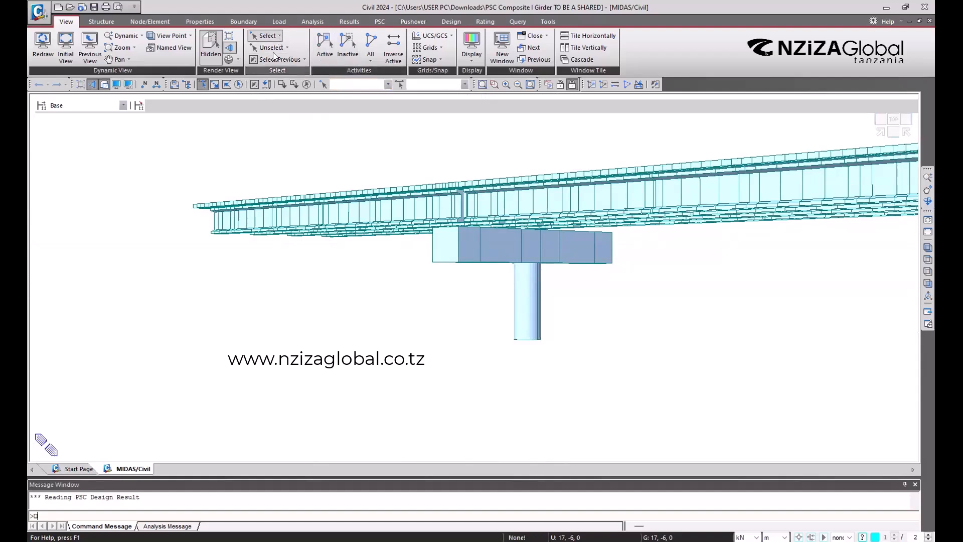
Switch from Single to Window selection and select the pier column with a box around its lower part
click(269, 35)
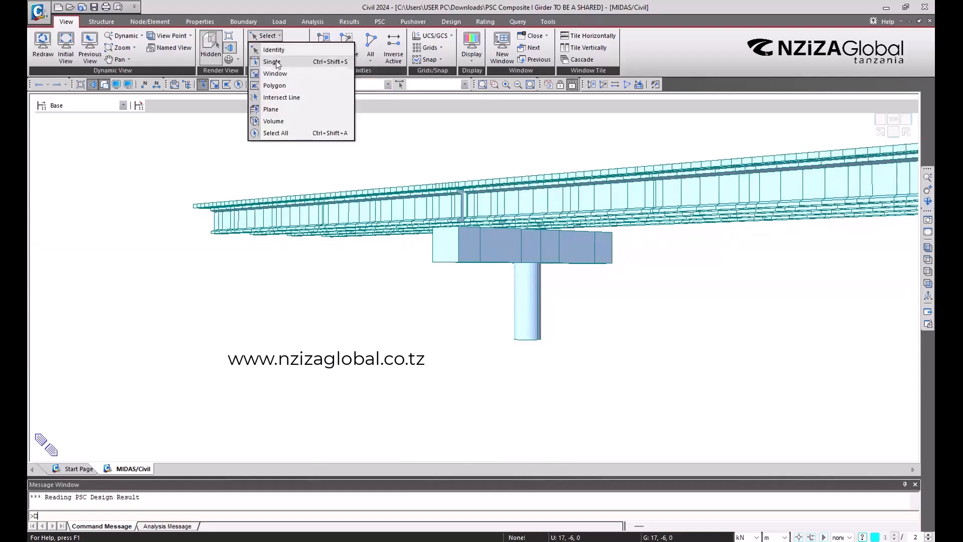
click(276, 62)
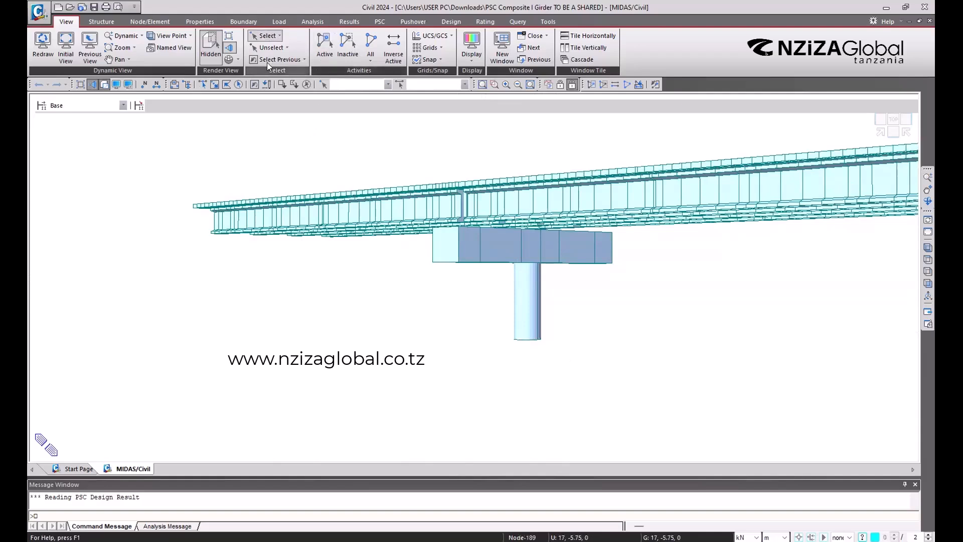
click(268, 35)
click(276, 72)
drag(560, 373, 459, 297)
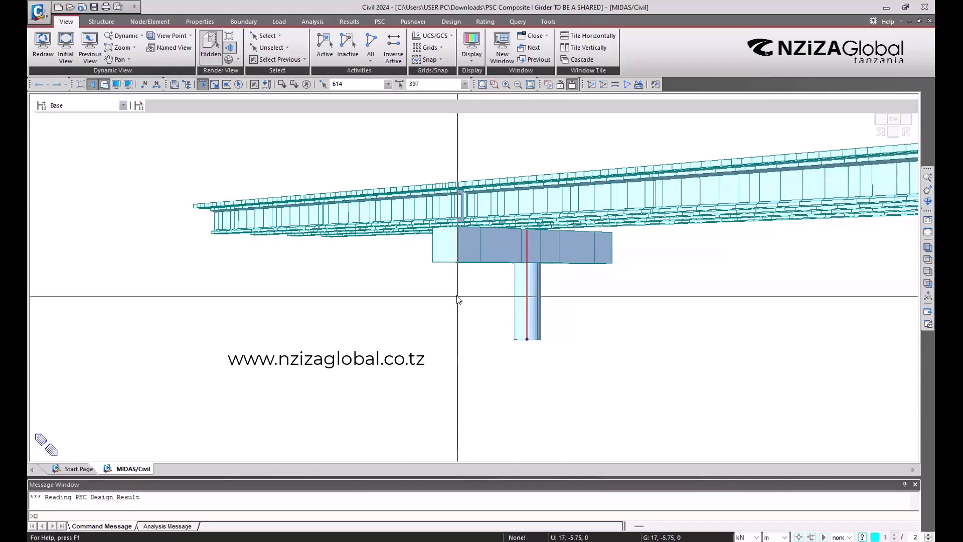
Compare selection boxes drawn in opposite directions around the pier column, clearing the selection before and after
key(Escape)
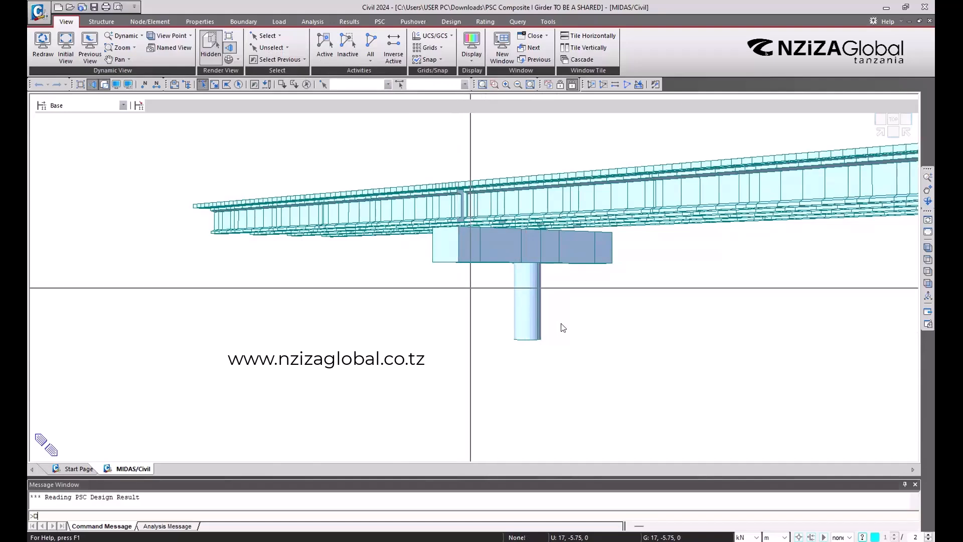
drag(471, 288, 601, 373)
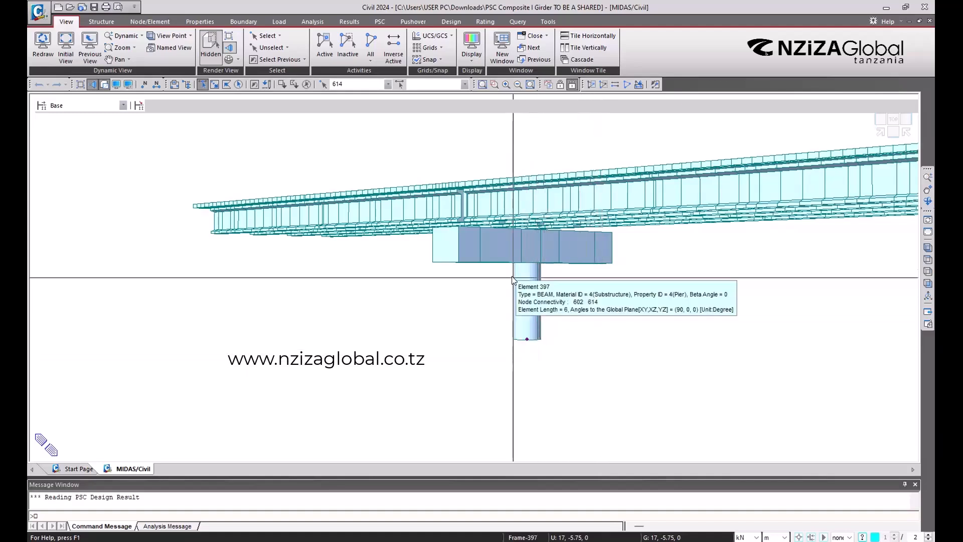
drag(501, 263, 582, 361)
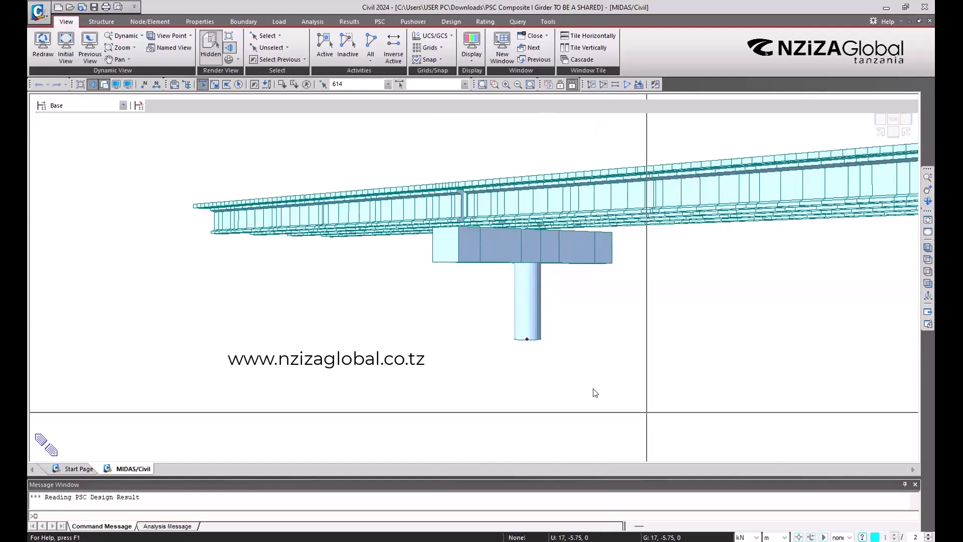
drag(594, 389, 471, 299)
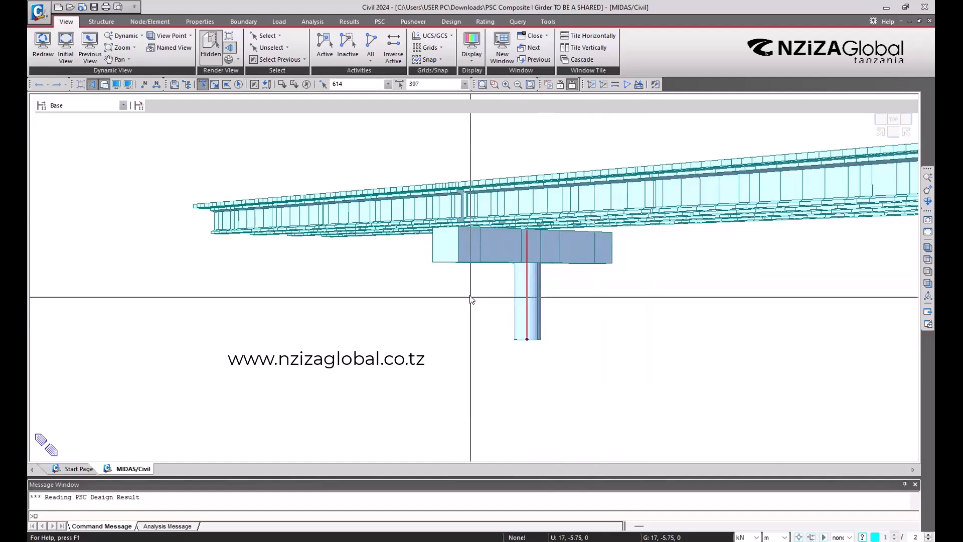
key(Escape)
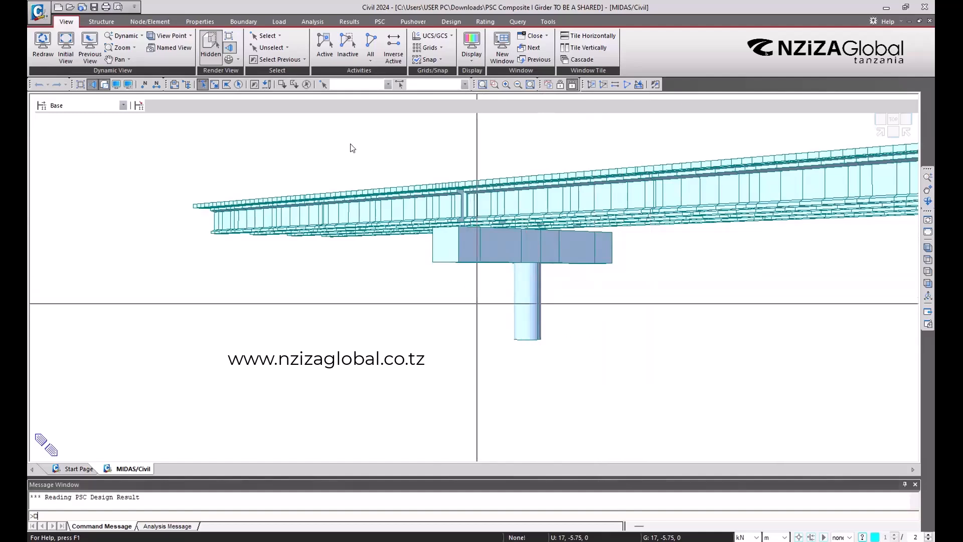
Turn off Hidden rendering and select the pier cap node beside the top of the column
click(103, 85)
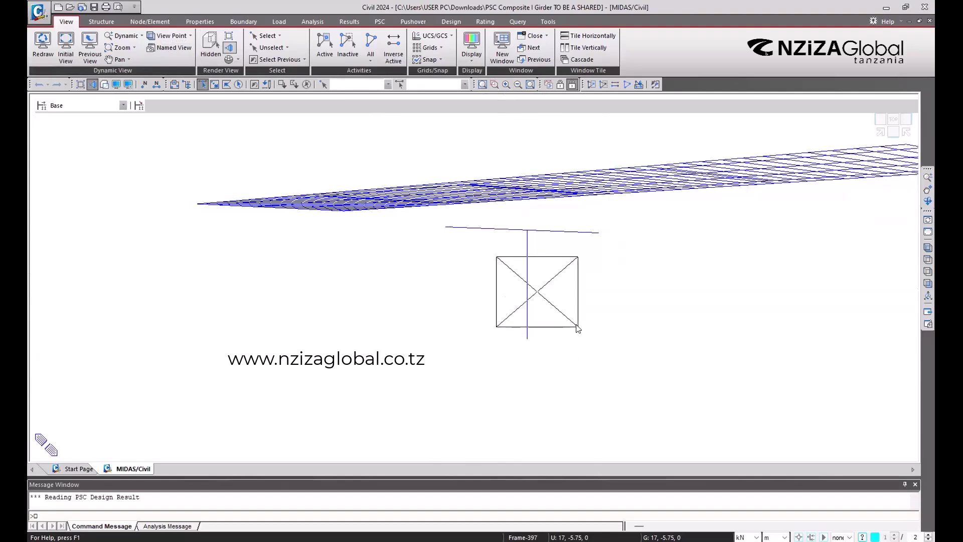
click(536, 232)
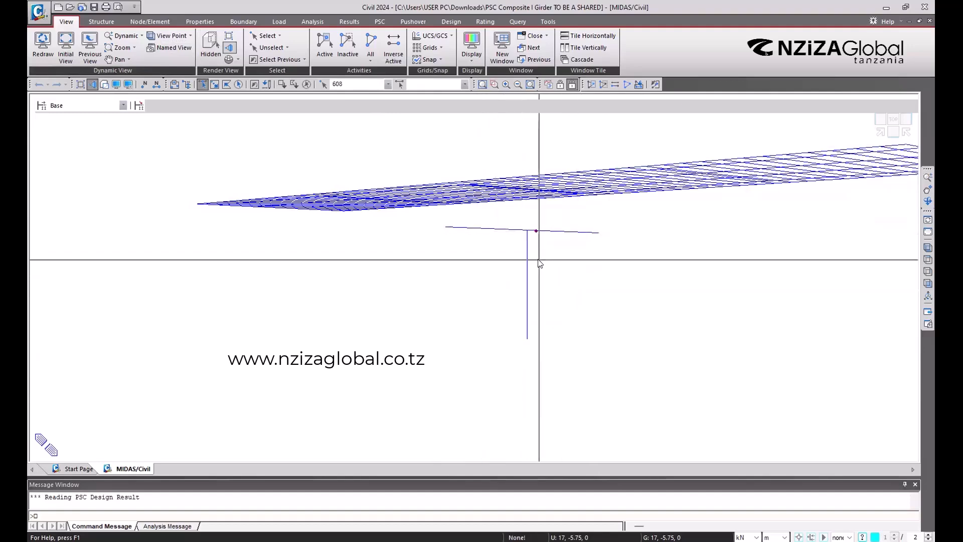
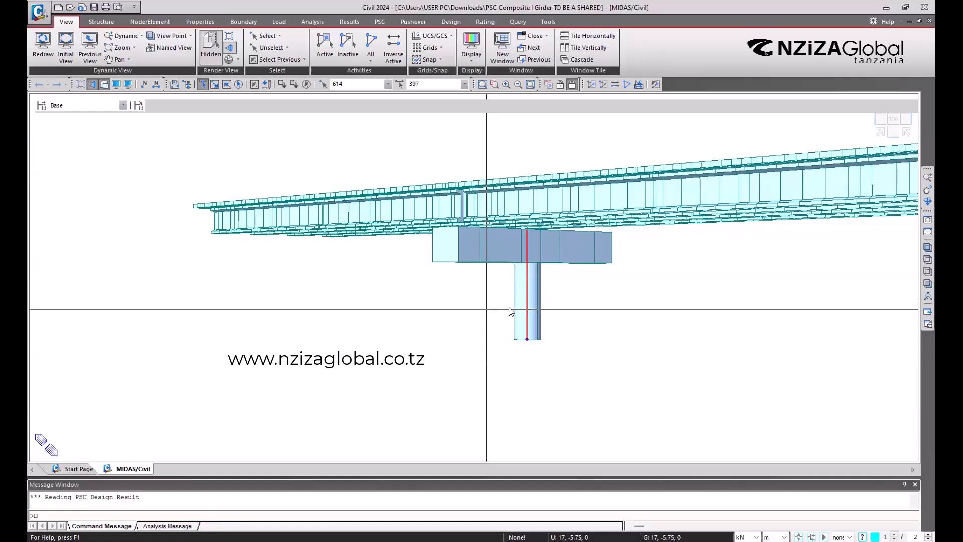
Display only the selected pier column with Active and inspect it from isometric, front and orbited viewpoints
click(324, 44)
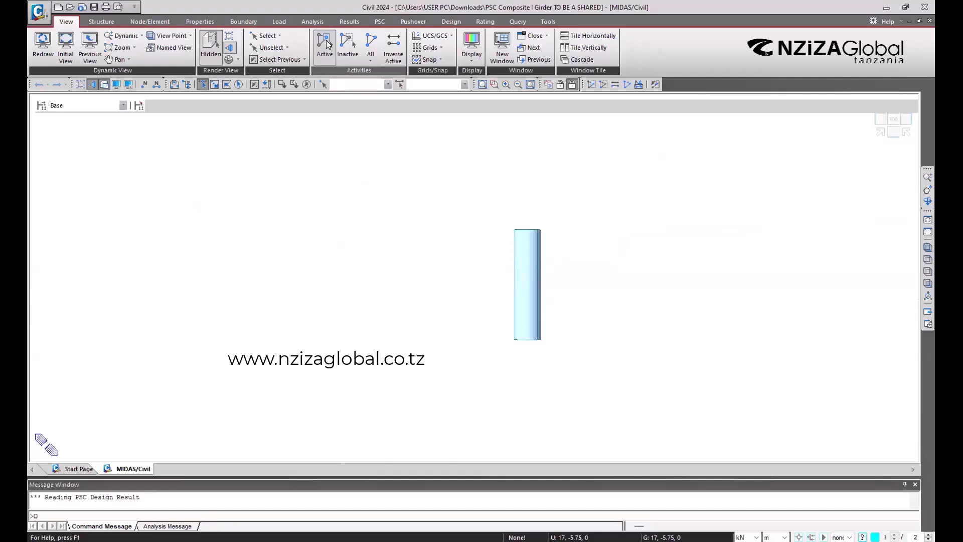
scroll(555, 303, up, 2)
scroll(581, 264, up, 1)
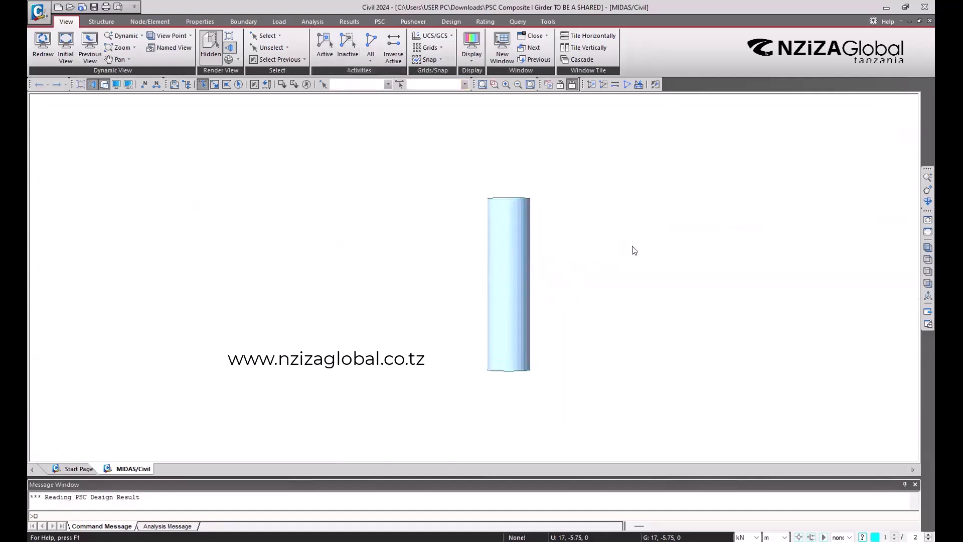
click(879, 133)
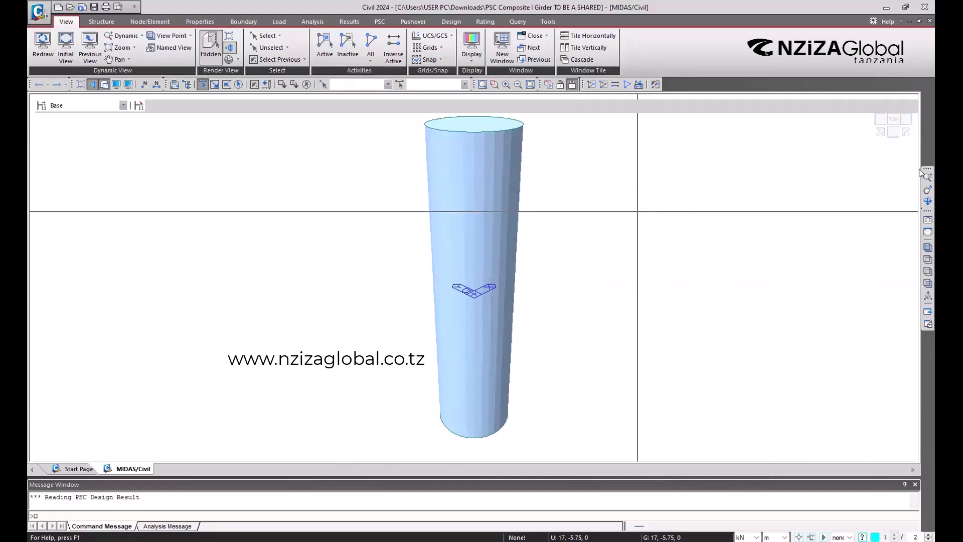
click(893, 134)
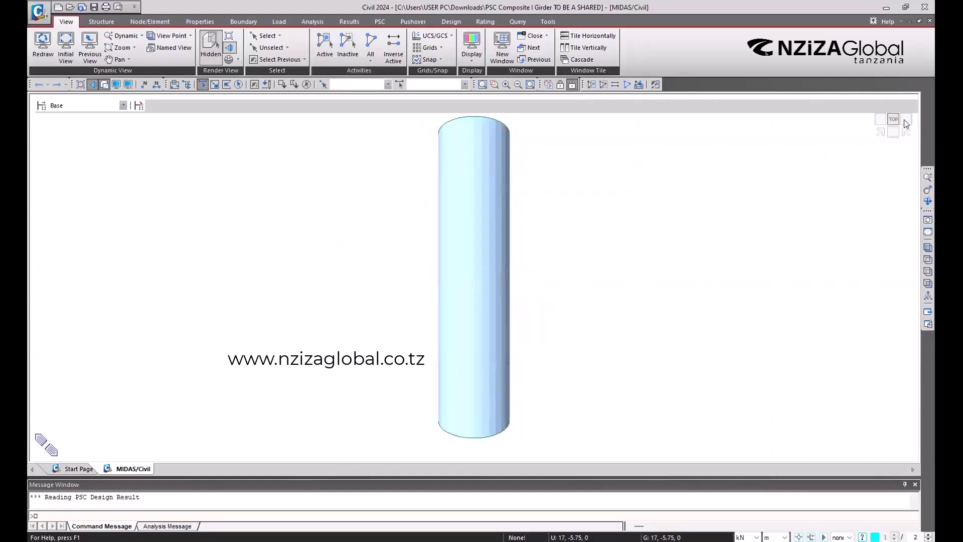
click(906, 133)
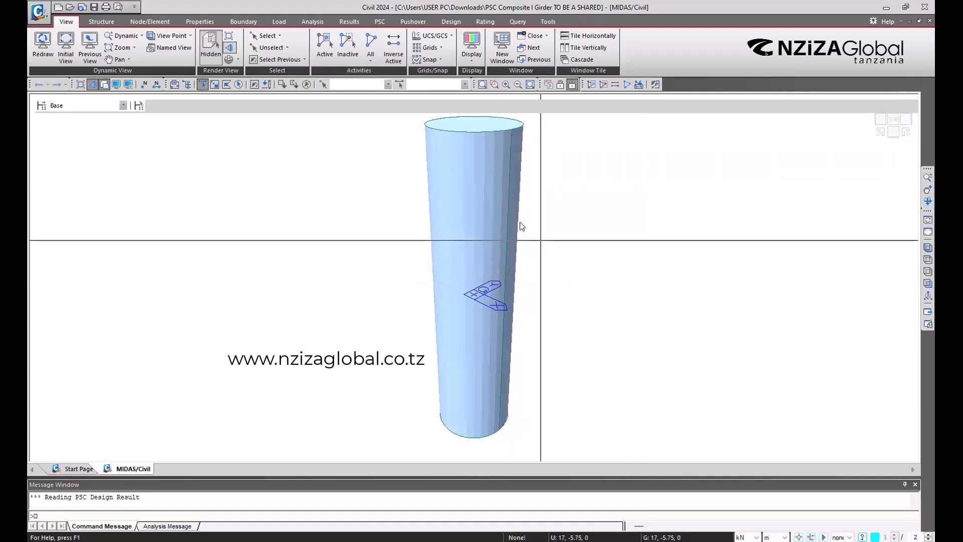
ctrl+middle_drag(516, 209, 595, 236)
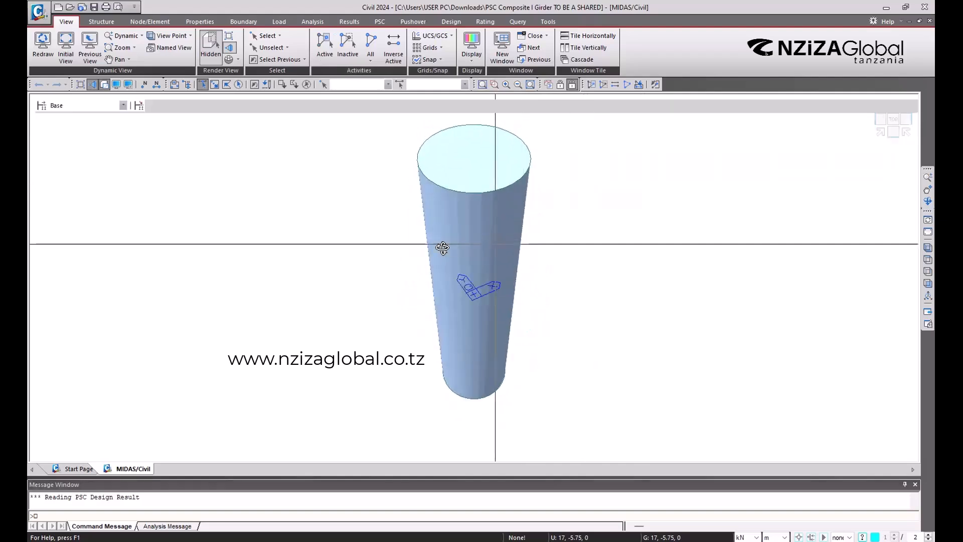
ctrl+middle_drag(495, 241, 464, 229)
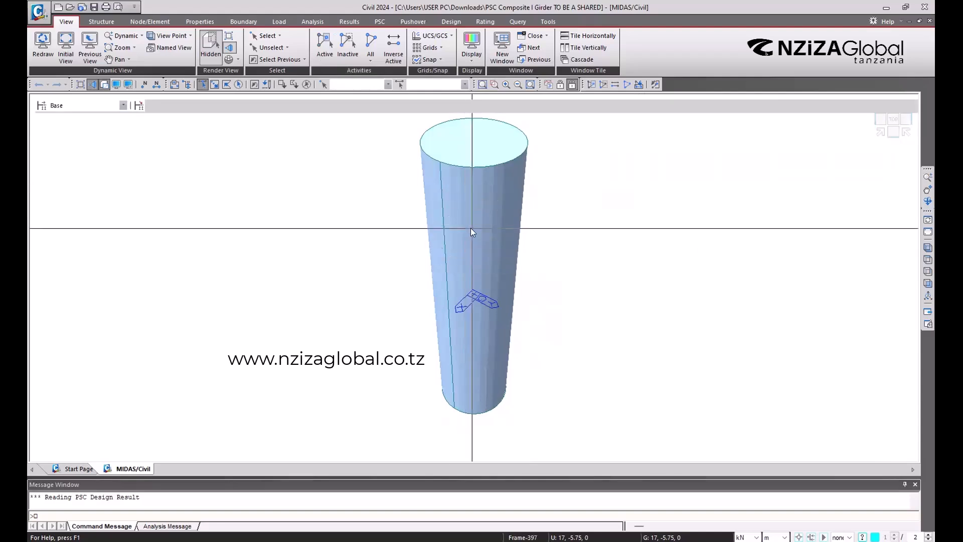
Reactivate all elements and show the whole bridge in an isometric view
key(ctrl)
key(ctrl)
key(ctrl)
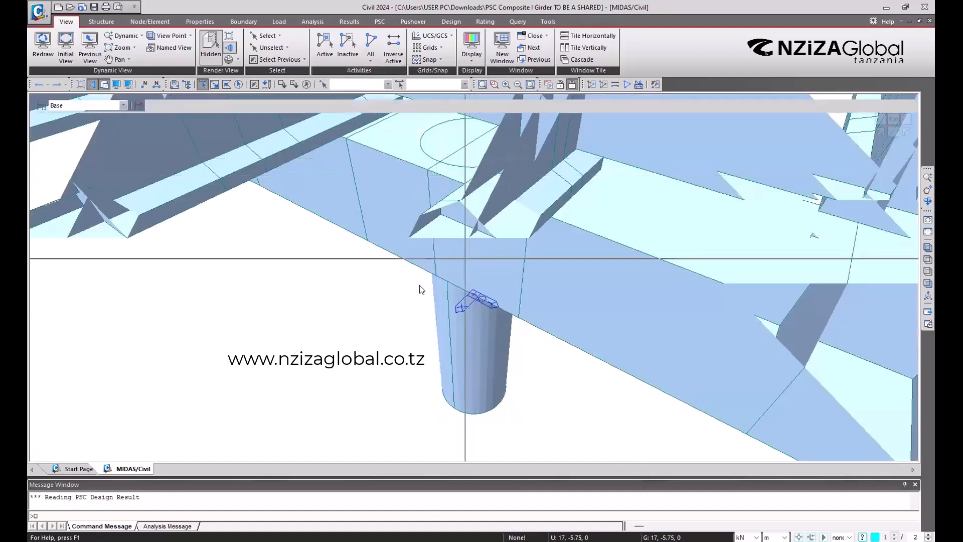
scroll(437, 345, down, 6)
scroll(509, 329, up, 2)
scroll(496, 334, down, 1)
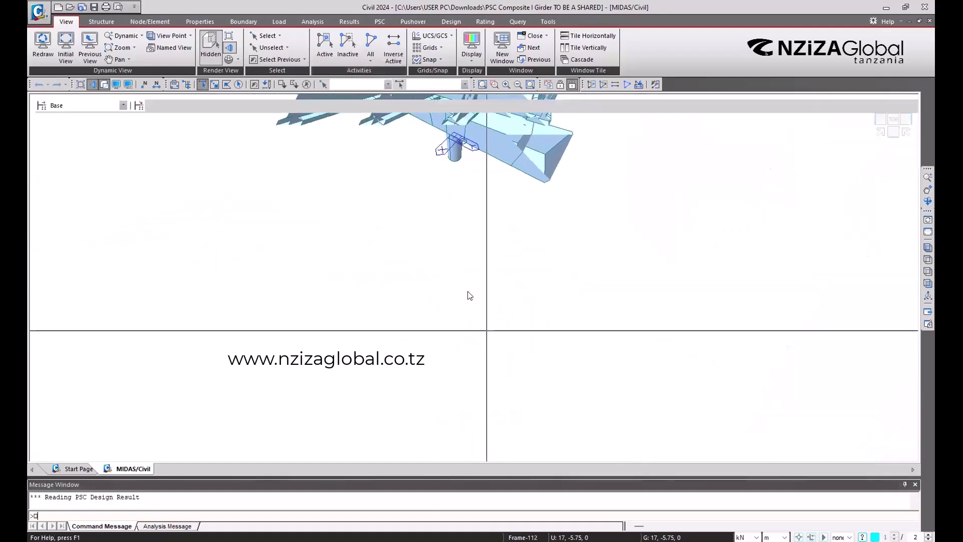
scroll(501, 331, down, 2)
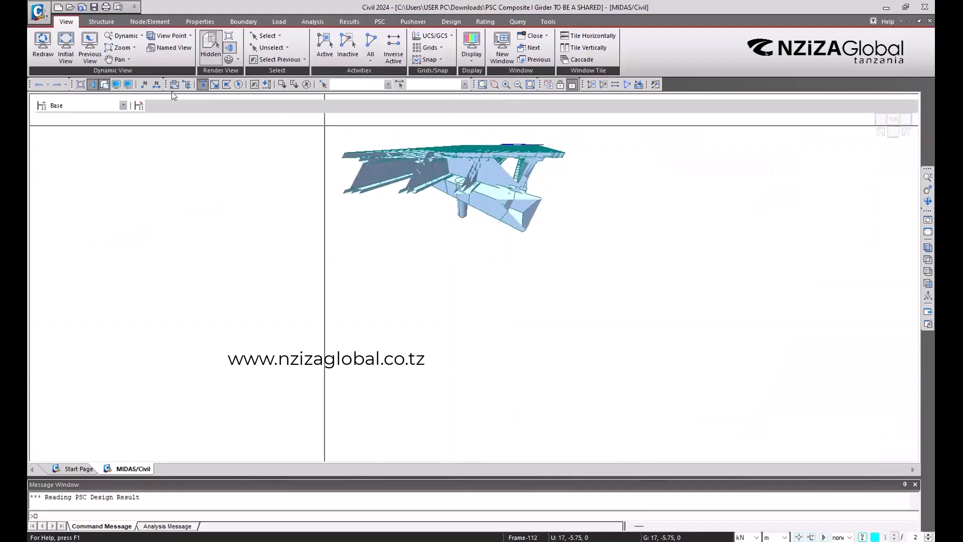
click(880, 133)
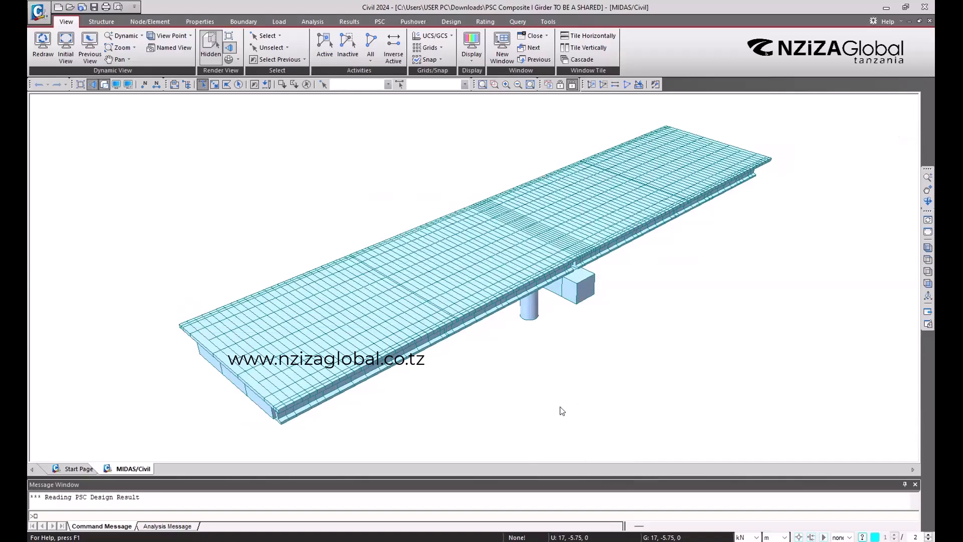
Orbit the whole bridge to examine the deck, the girder sides and ends, and the pier from several angles
scroll(377, 243, down, 3)
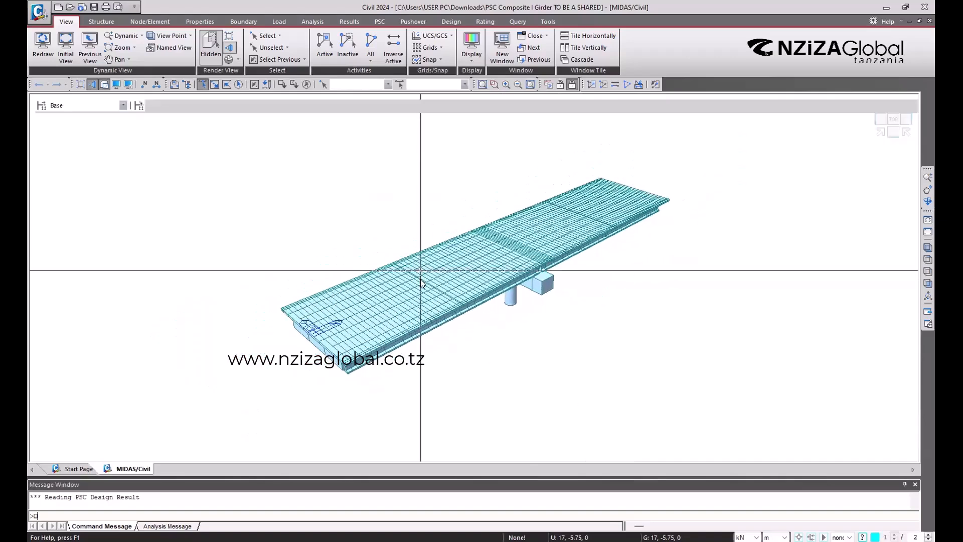
ctrl+middle_drag(423, 283, 587, 279)
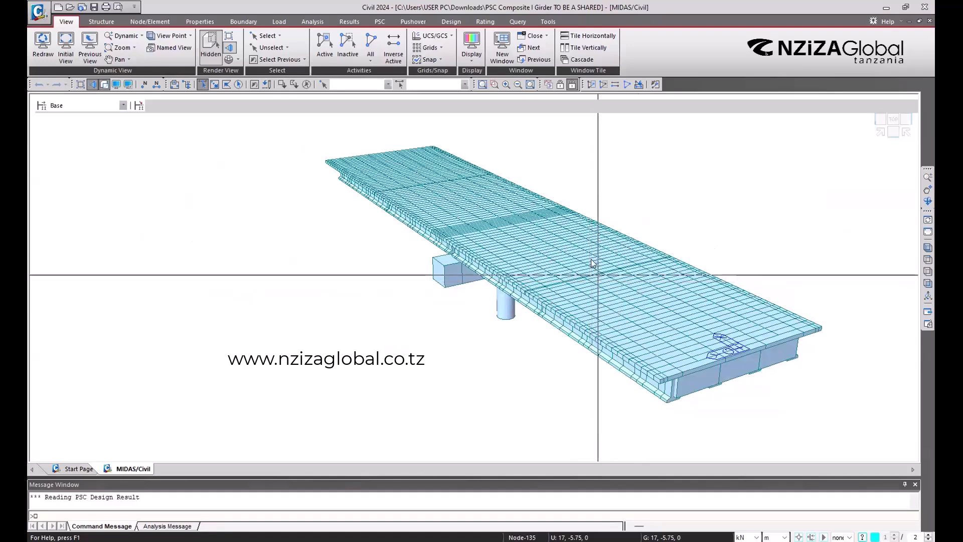
ctrl+middle_drag(554, 275, 645, 256)
ctrl+middle_drag(470, 349, 647, 197)
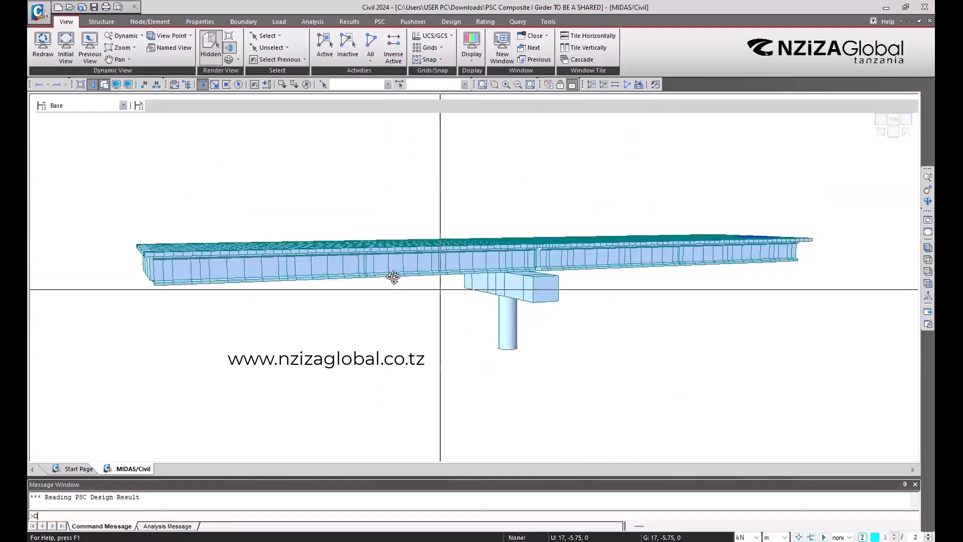
ctrl+middle_drag(394, 275, 425, 285)
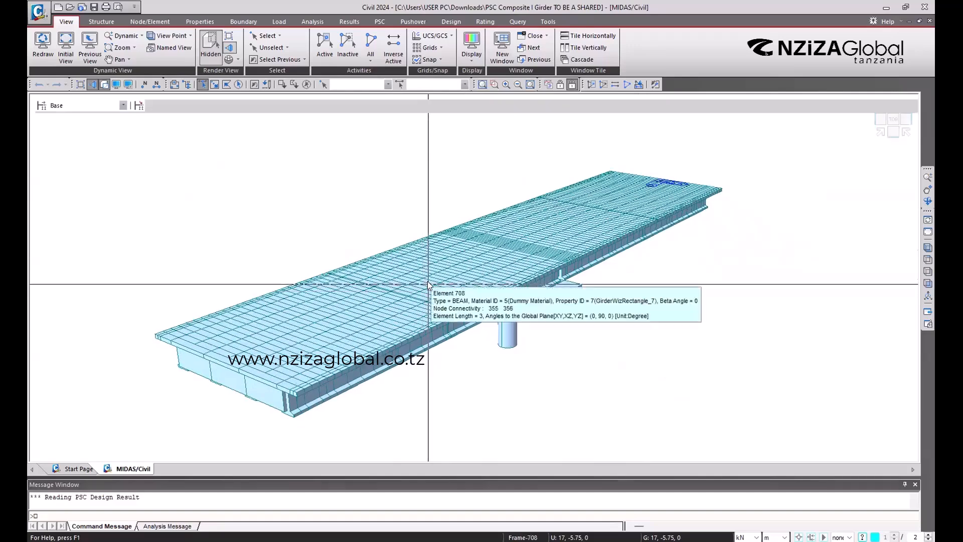
mouse_move(427, 283)
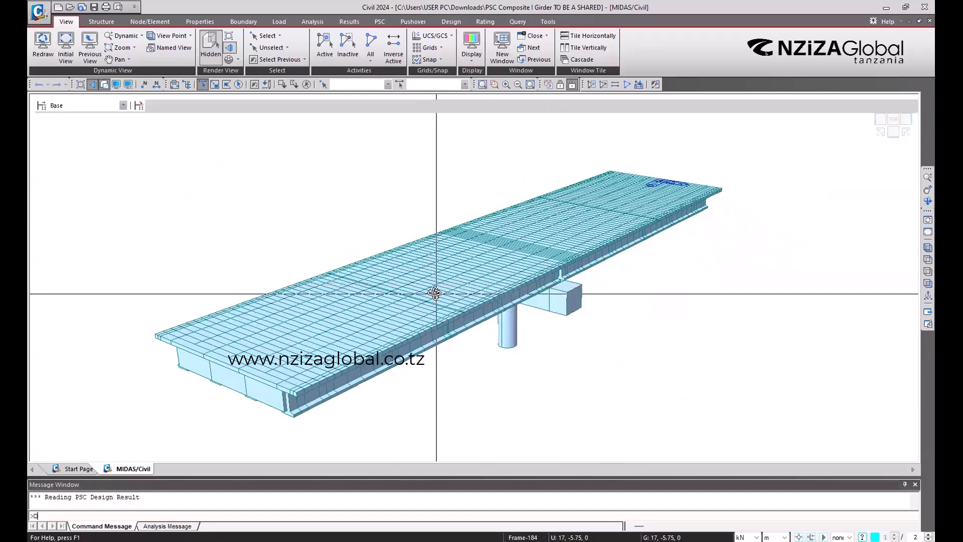
mouse_move(437, 291)
ctrl+middle_down()
mouse_move(428, 282)
mouse_move(431, 302)
ctrl+middle_up()
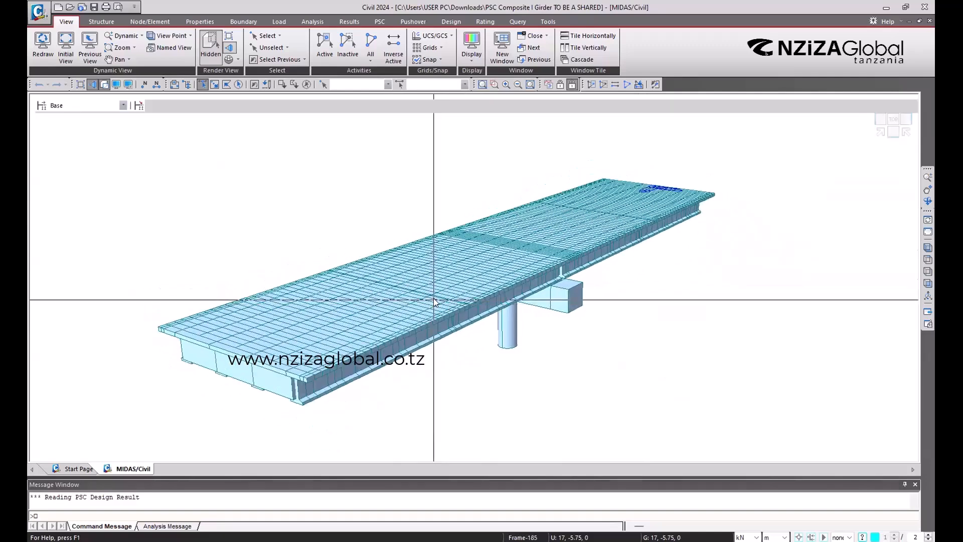
mouse_move(434, 301)
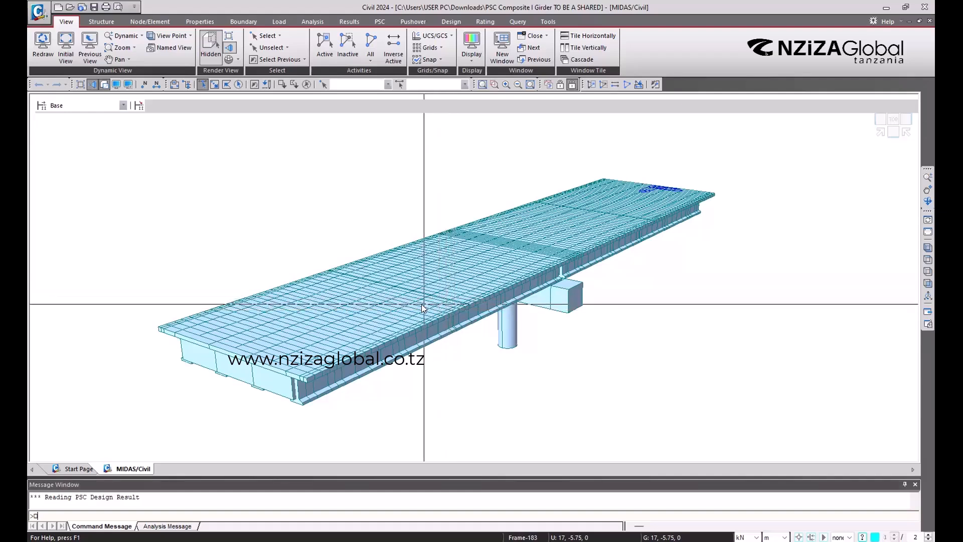
ctrl+middle_drag(423, 304, 421, 303)
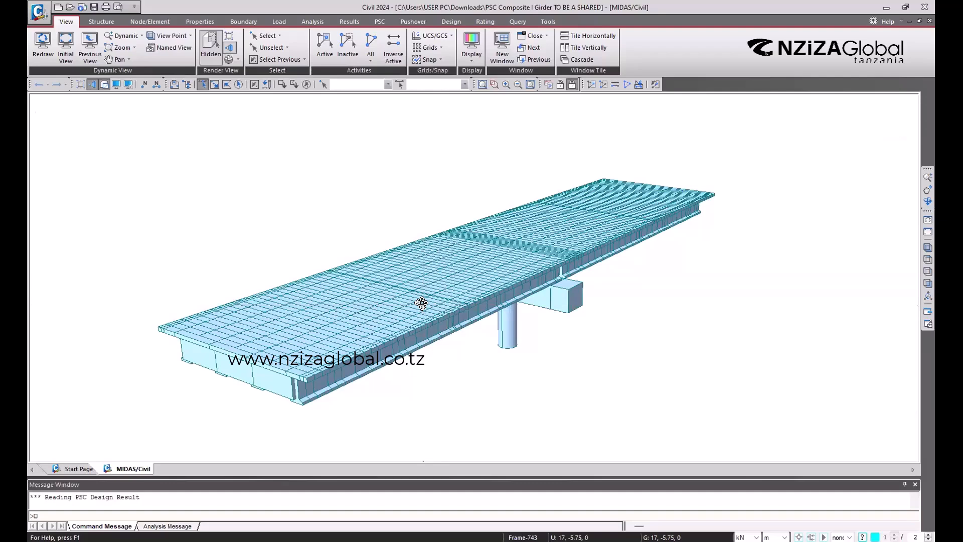
ctrl+middle_drag(422, 303, 528, 285)
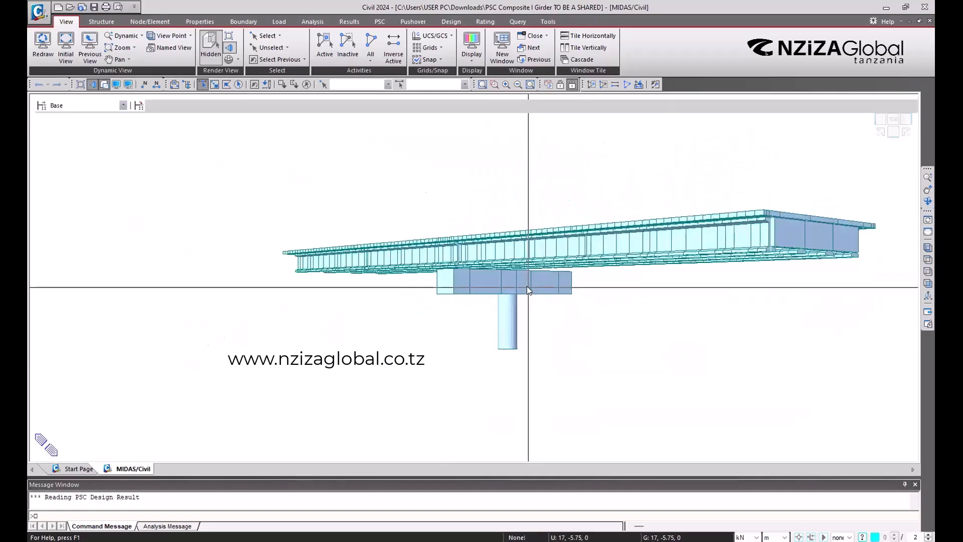
Box-select the pier cap and column, display only them with Active, and inspect the isolated pier from different angles
mouse_move(531, 291)
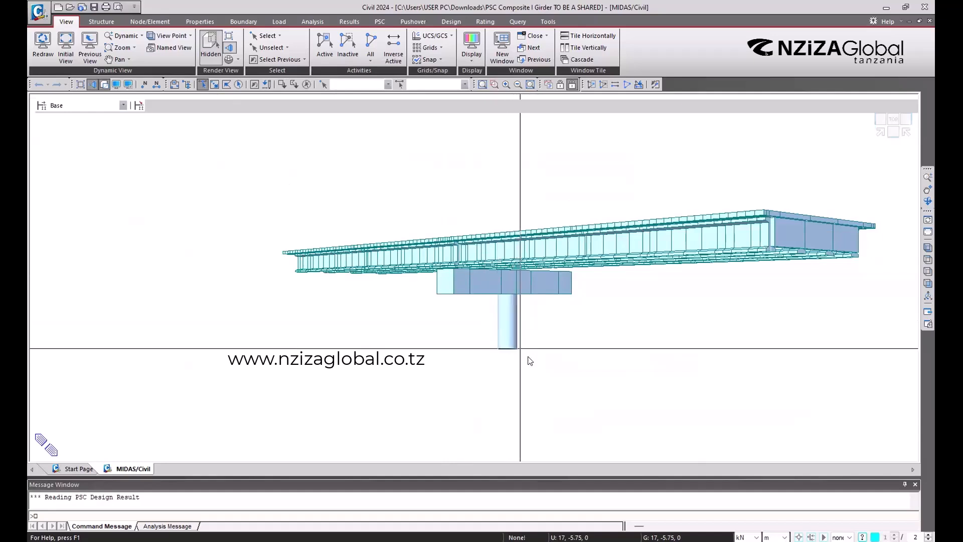
drag(425, 289, 426, 290)
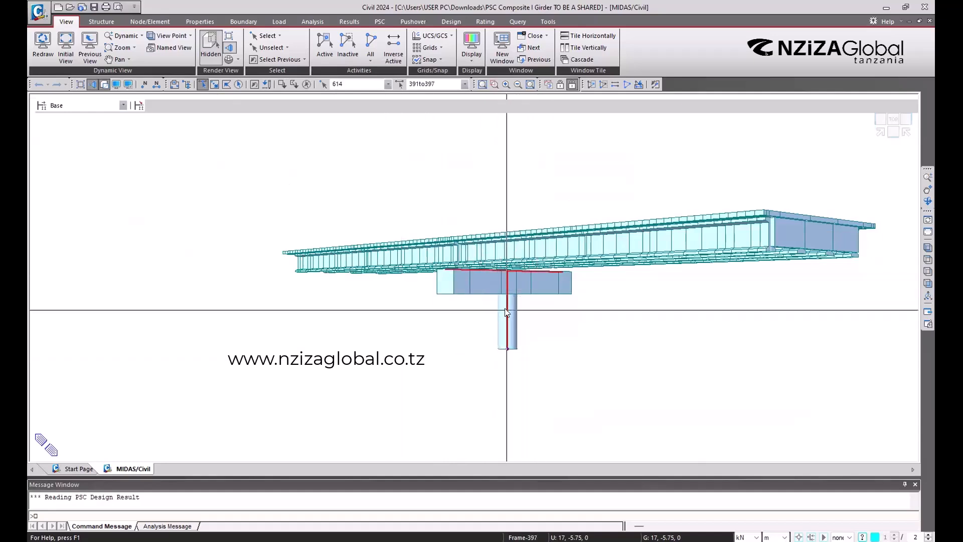
mouse_move(506, 312)
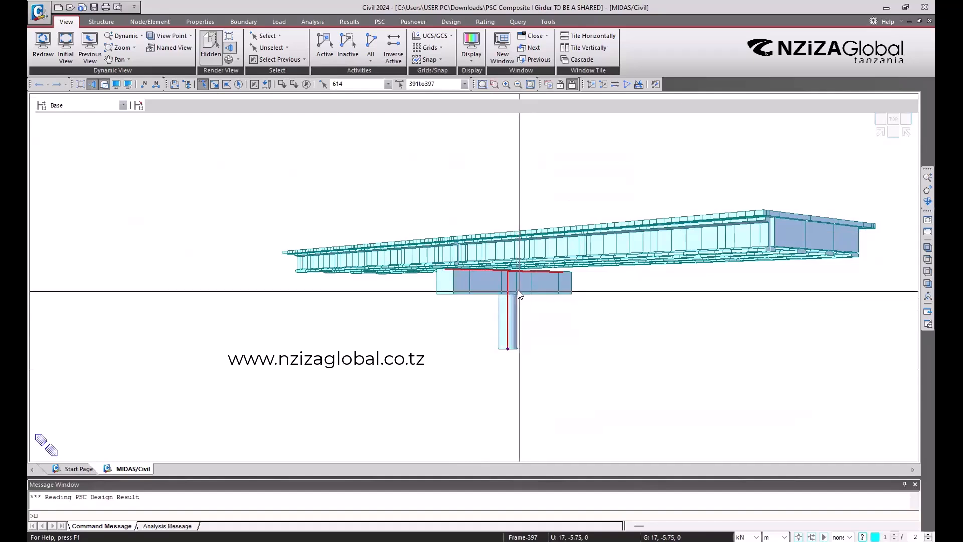
mouse_move(519, 294)
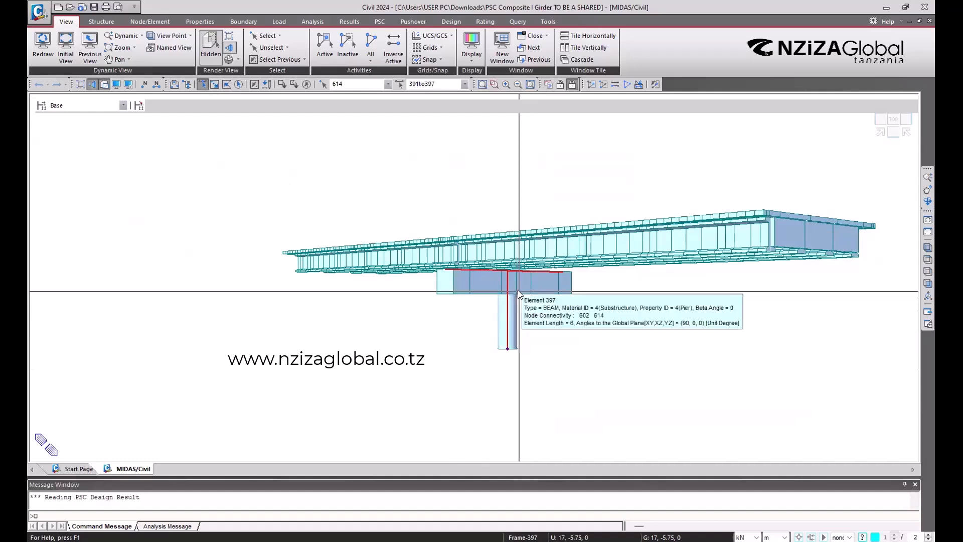
click(324, 42)
ctrl+middle_drag(503, 285, 482, 327)
ctrl+middle_drag(550, 327, 488, 302)
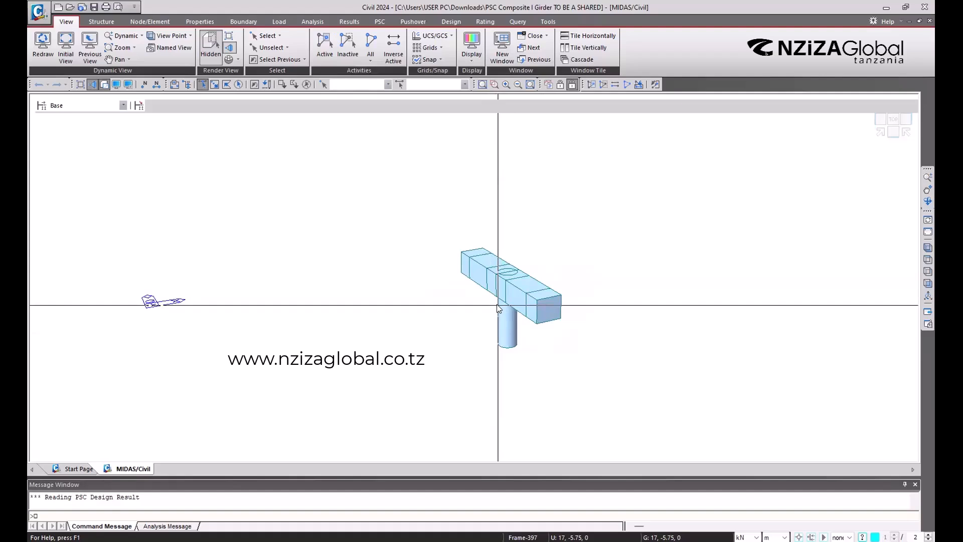
mouse_move(499, 308)
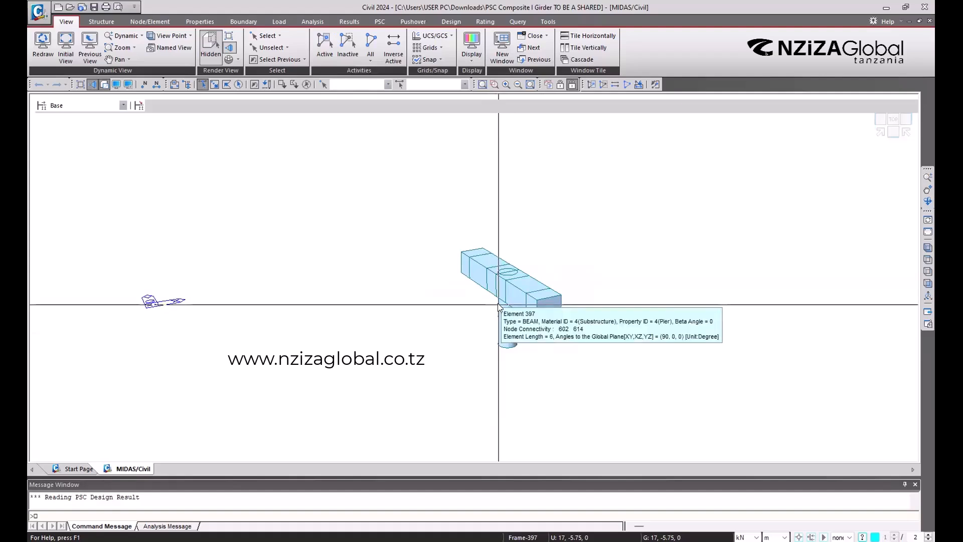
ctrl+middle_drag(510, 318, 582, 323)
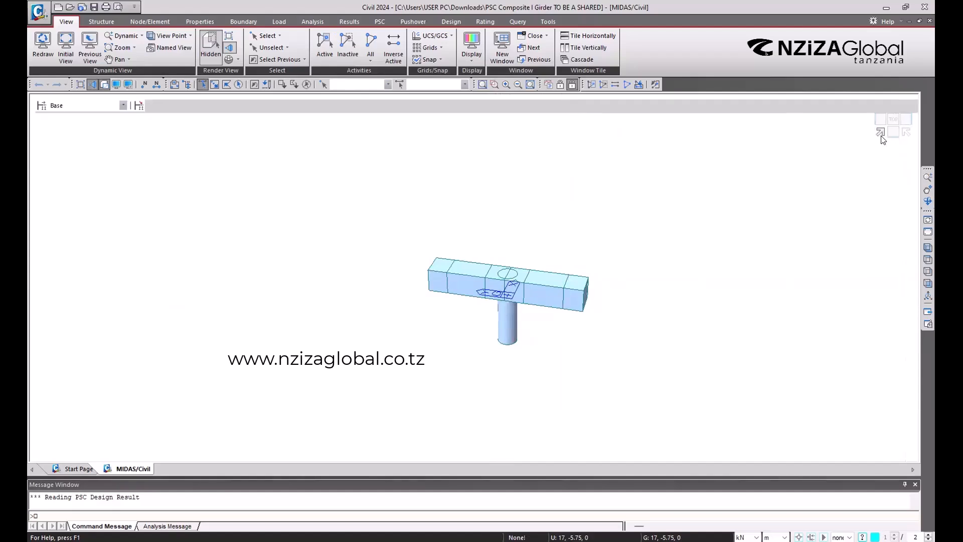
Show the isolated pier in an isometric view and switch its hidden-surface rendering off and back on
click(882, 136)
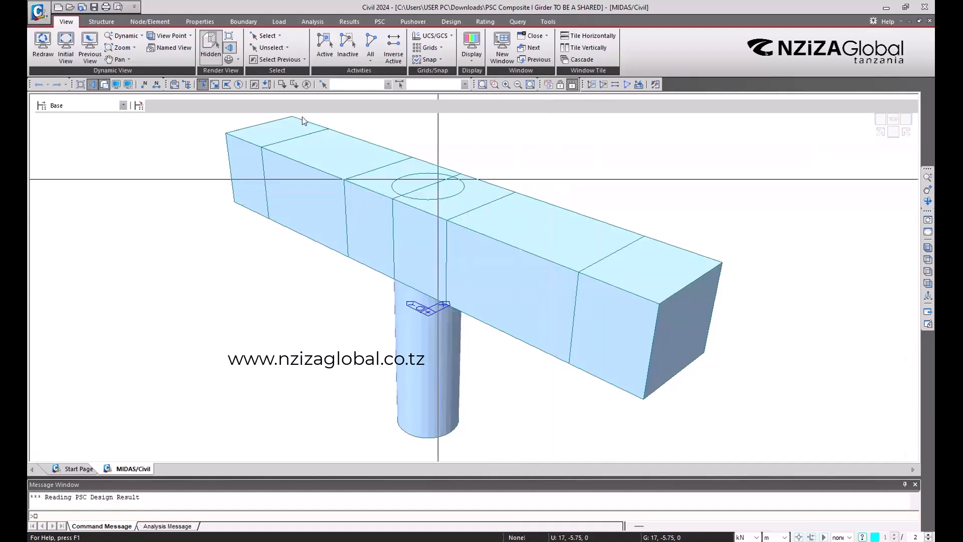
click(104, 84)
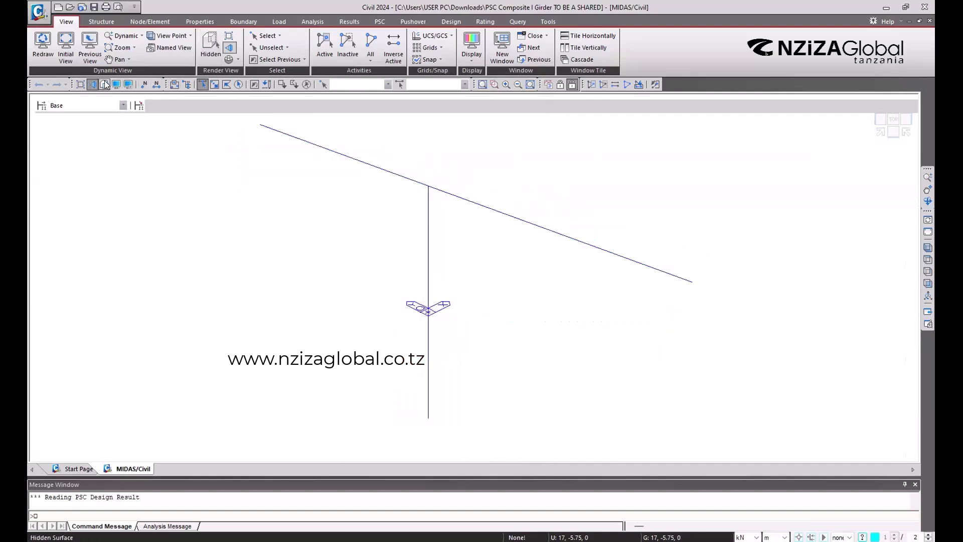
click(104, 83)
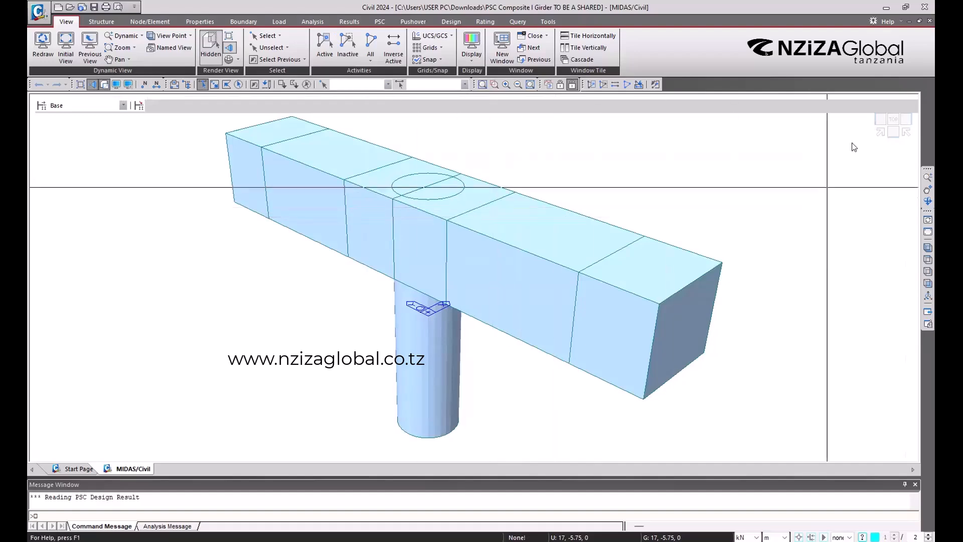
Reactivate all elements and fit the whole bridge in an isometric view
click(371, 43)
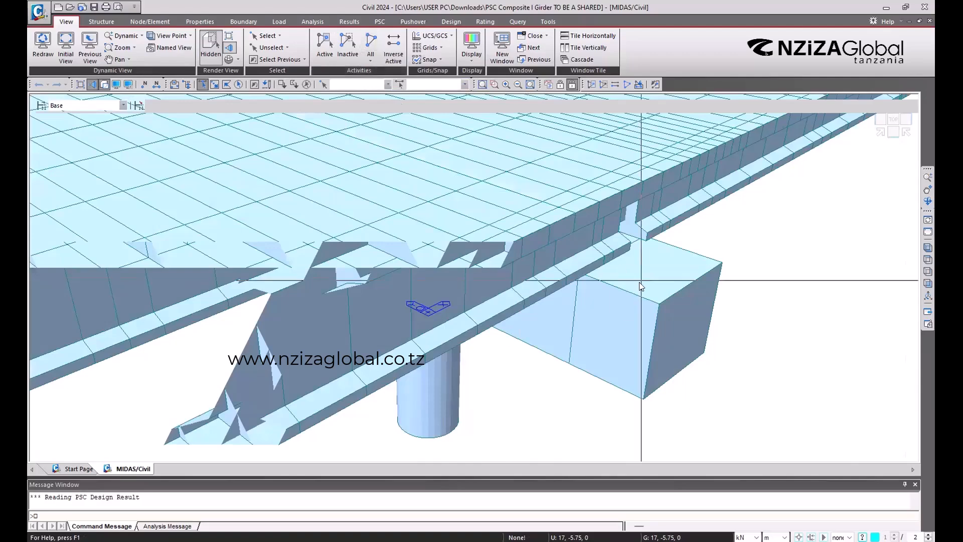
click(880, 135)
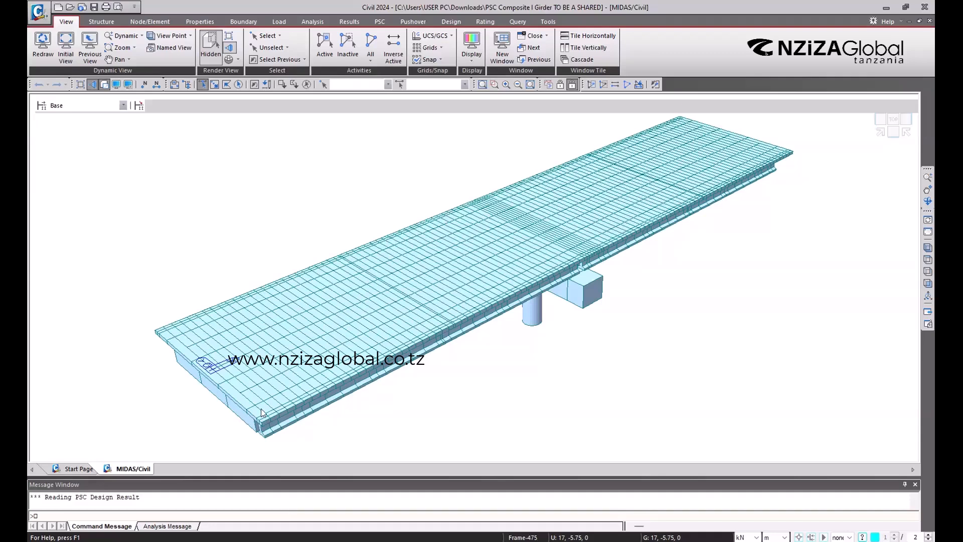
click(288, 248)
key(Escape)
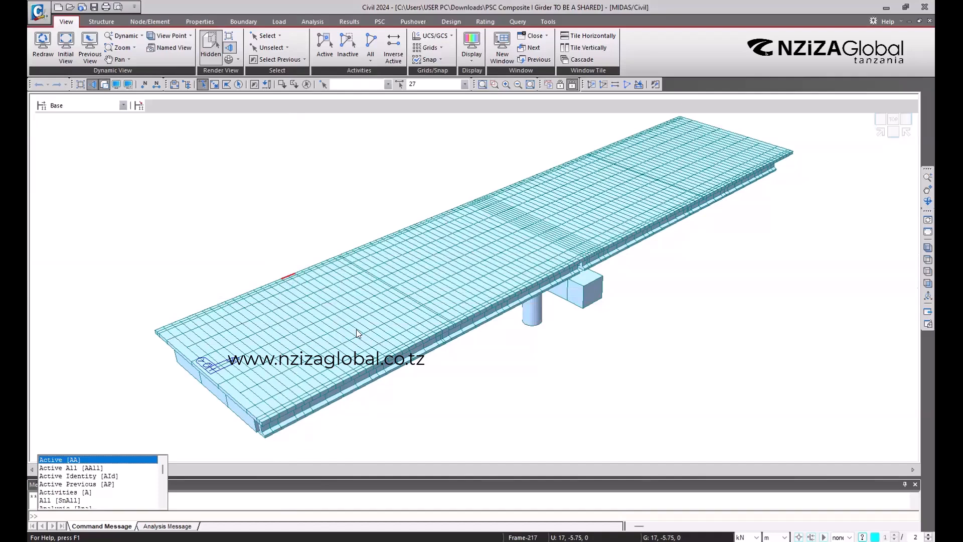
click(333, 226)
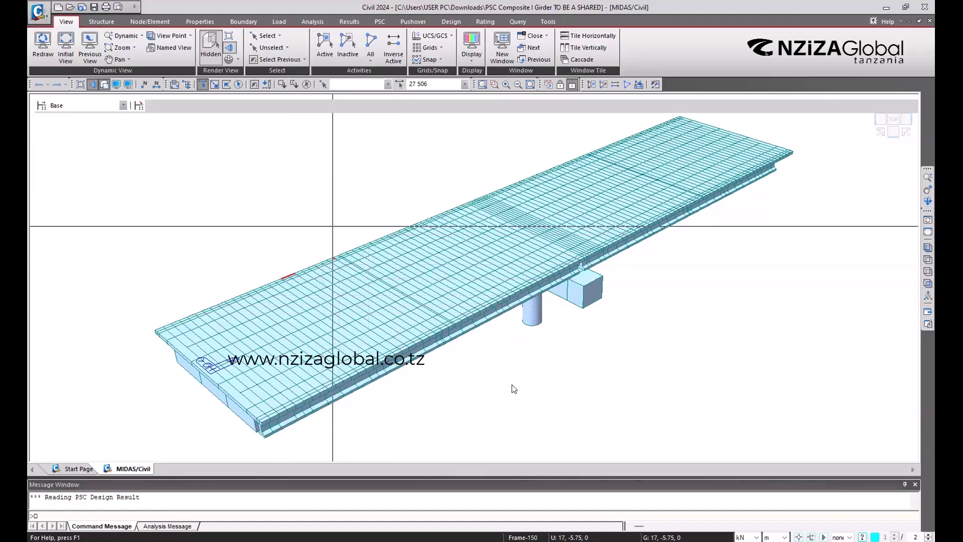
key(Escape)
Orbit the bridge to view its underside and side, and inspect the properties of a girder element near the pier
ctrl+middle_drag(550, 344, 510, 269)
mouse_move(509, 271)
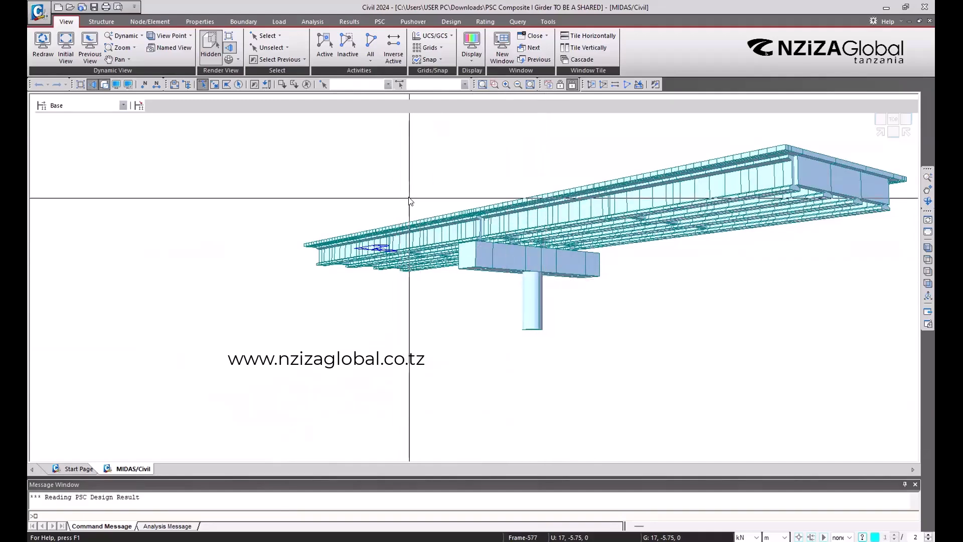
mouse_move(410, 200)
middle_drag(462, 200, 572, 273)
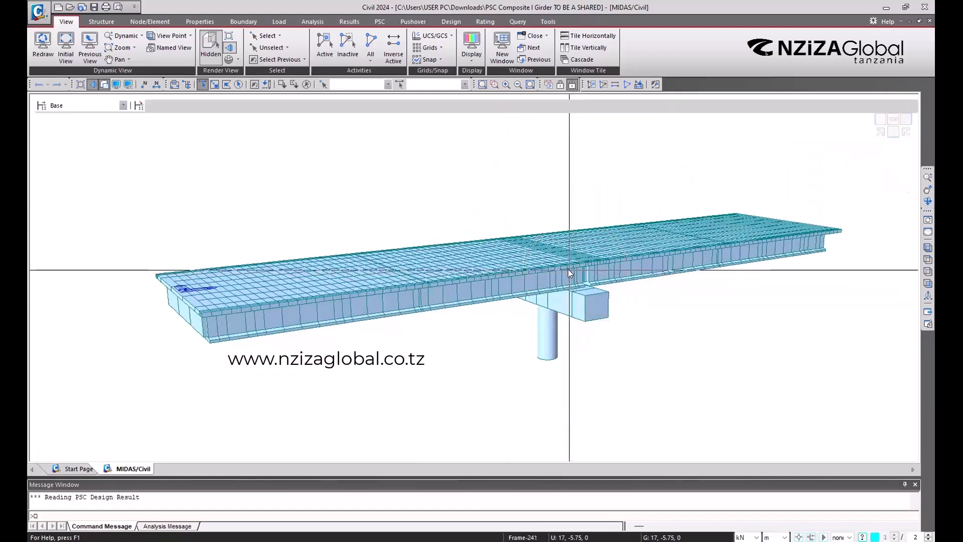
mouse_move(569, 271)
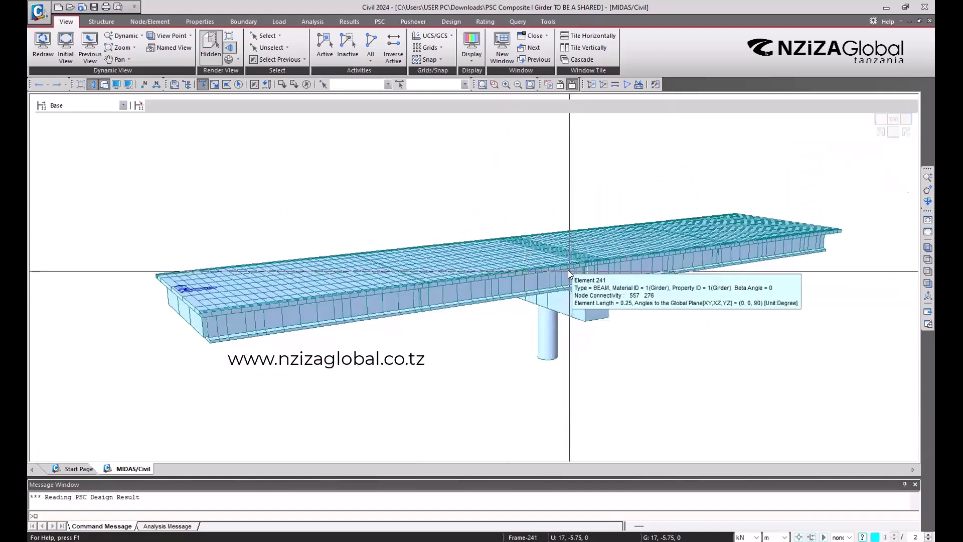
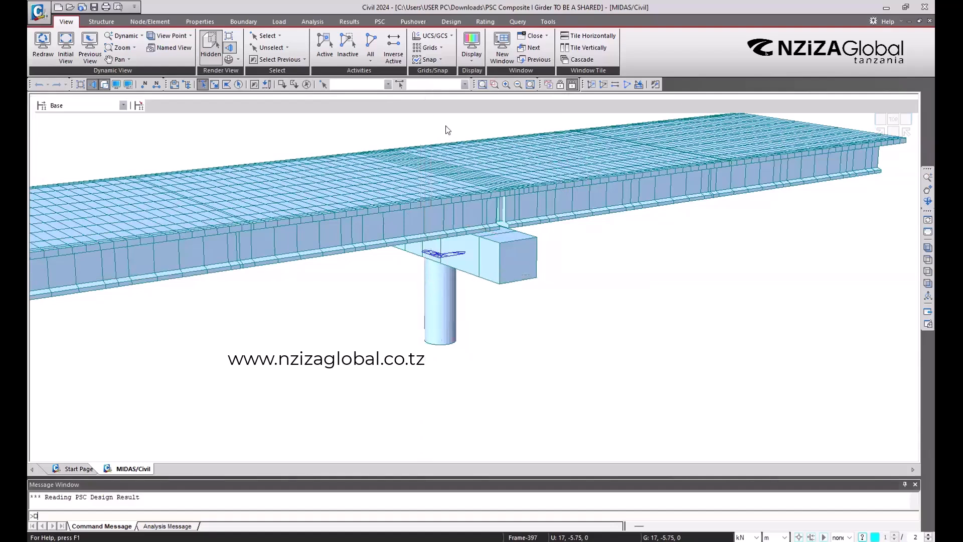
Switch the coordinate system to GCS and review the available point and line grid options
key(Escape)
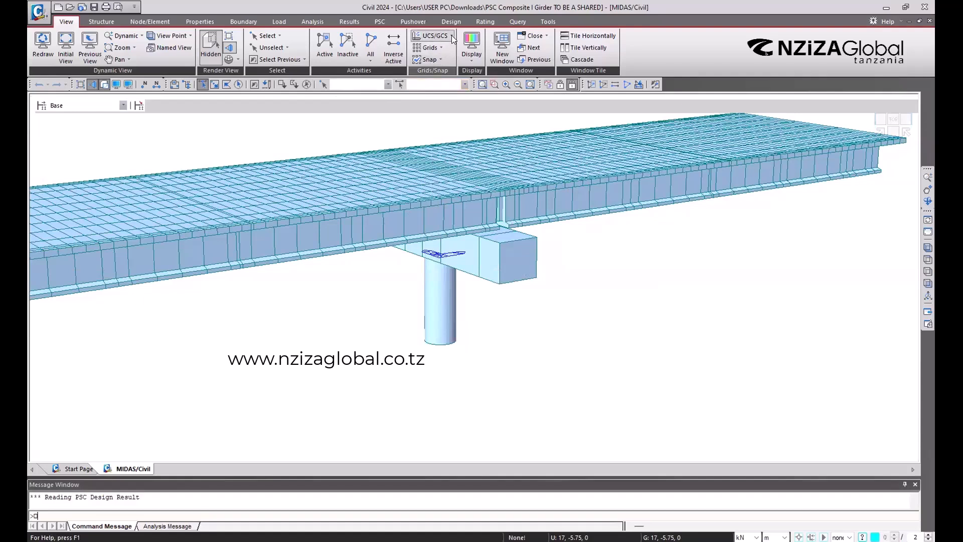
click(451, 36)
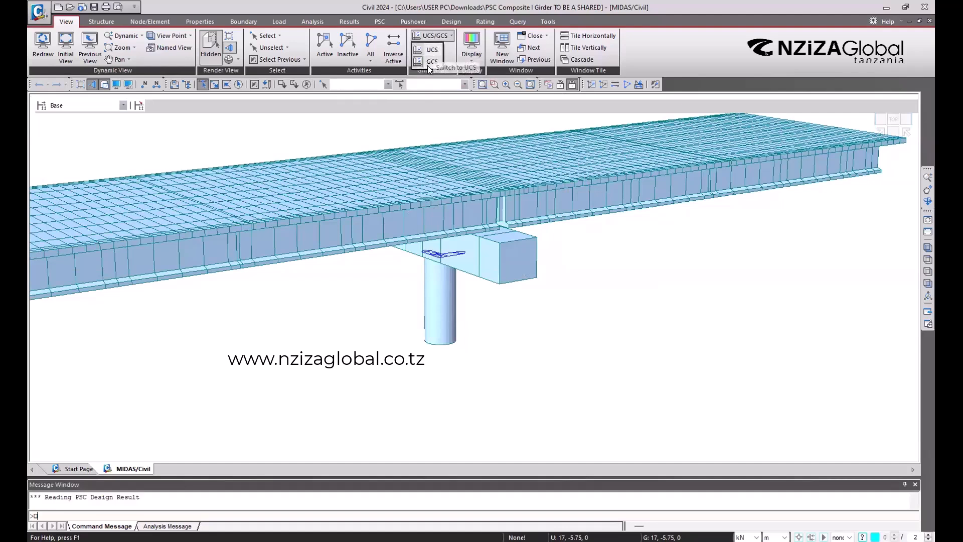
click(435, 63)
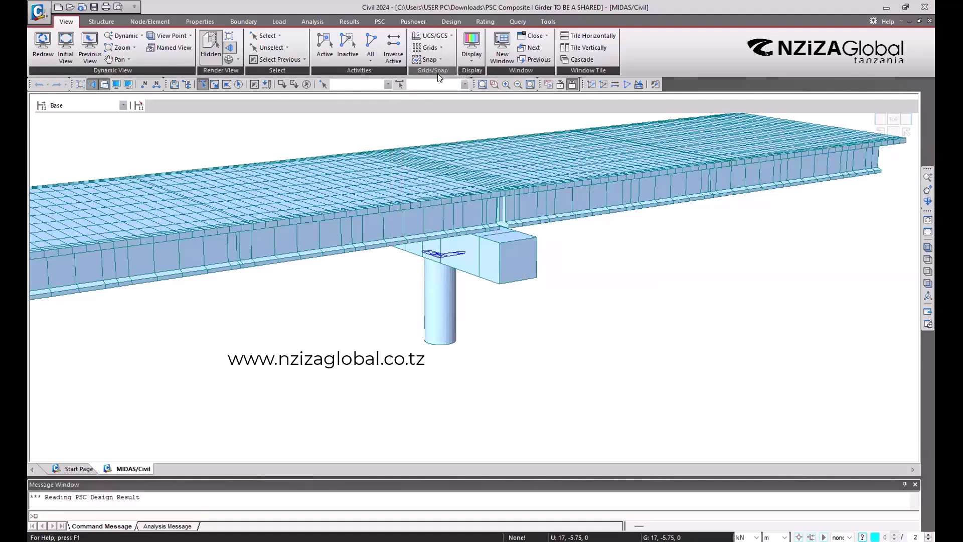
click(441, 48)
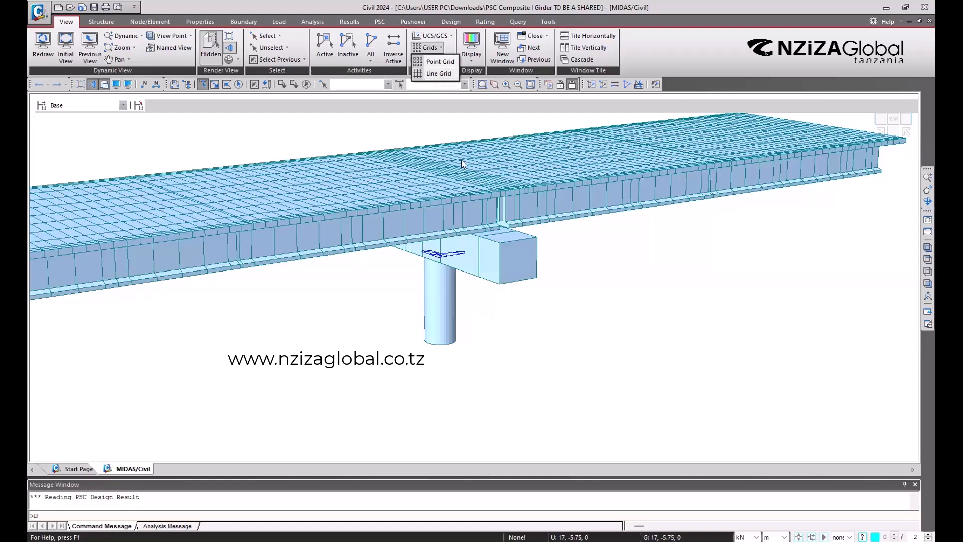
click(494, 85)
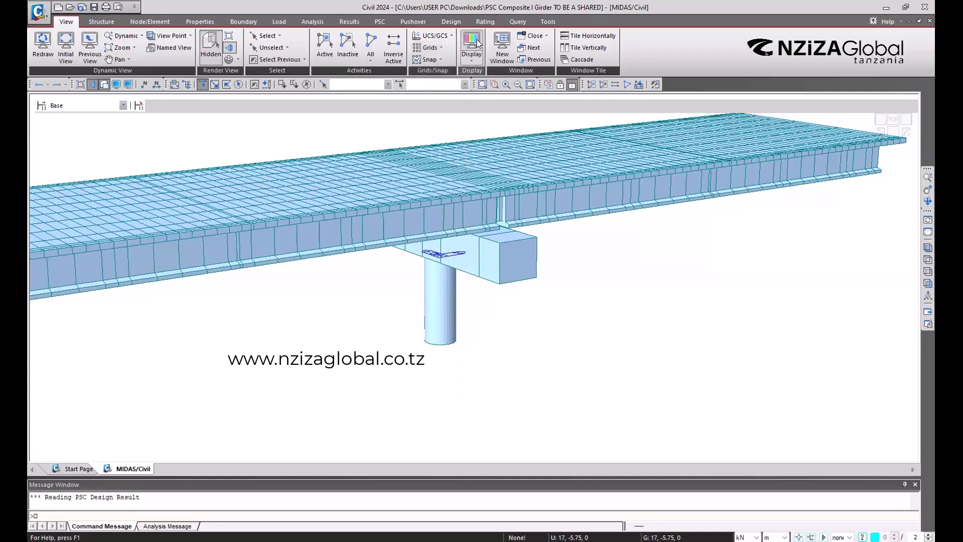
Turn on the display of nodes and node numbers across the bridge model
click(471, 43)
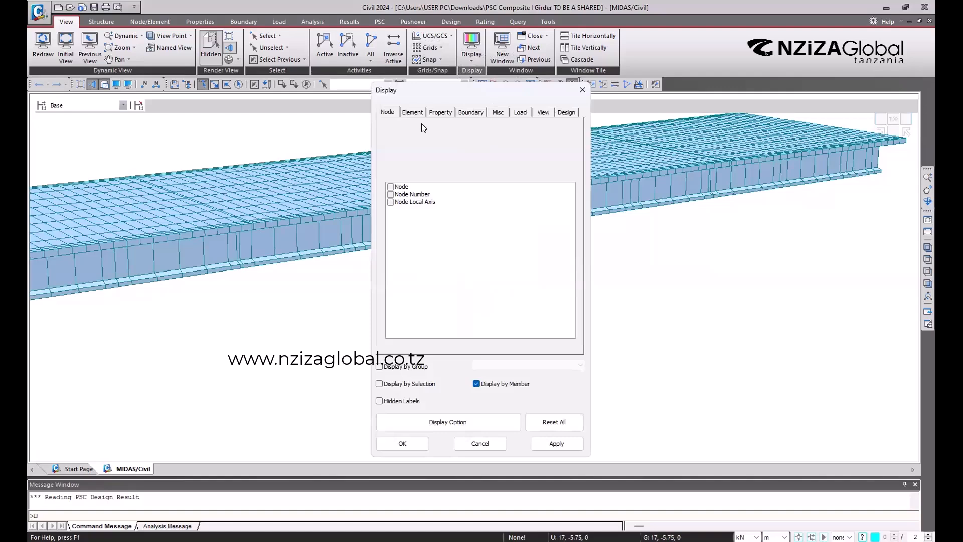
drag(420, 124, 451, 127)
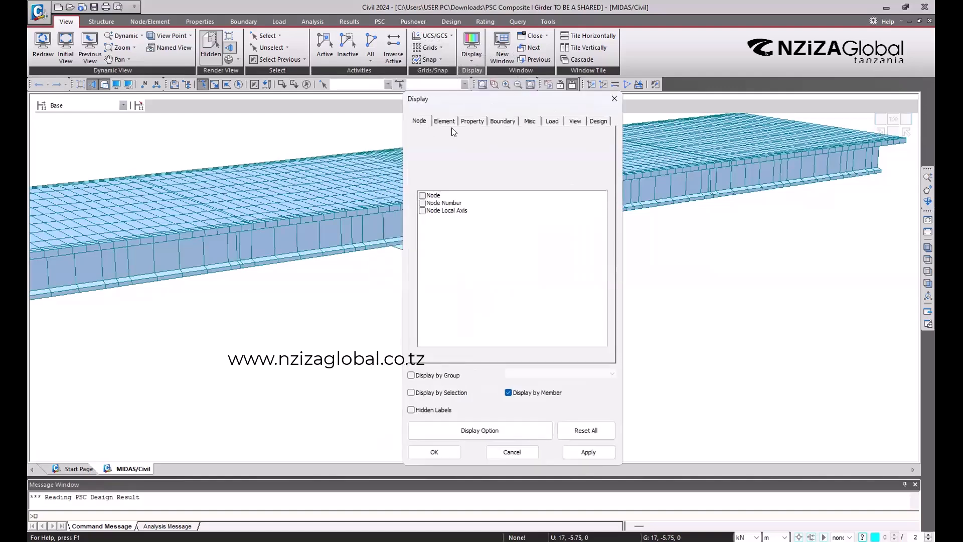
click(423, 196)
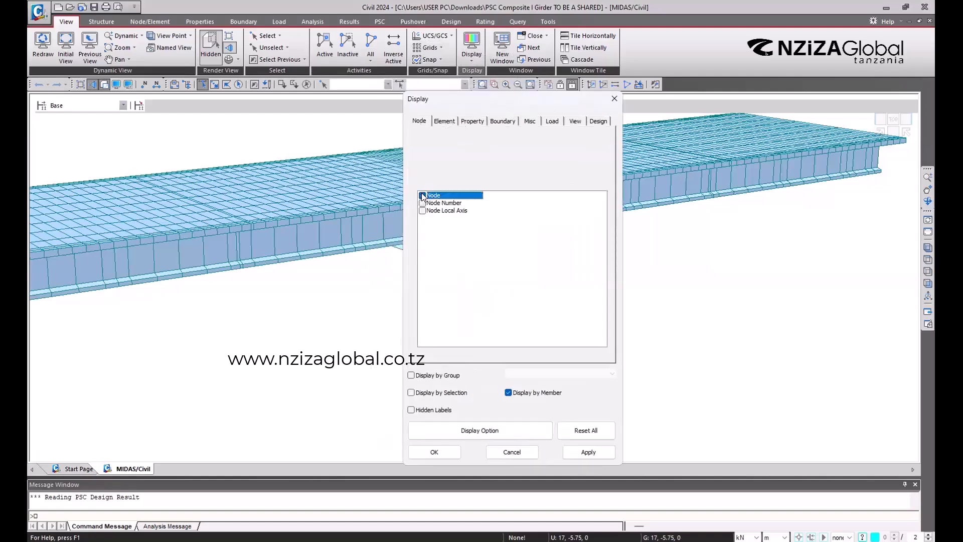
click(435, 452)
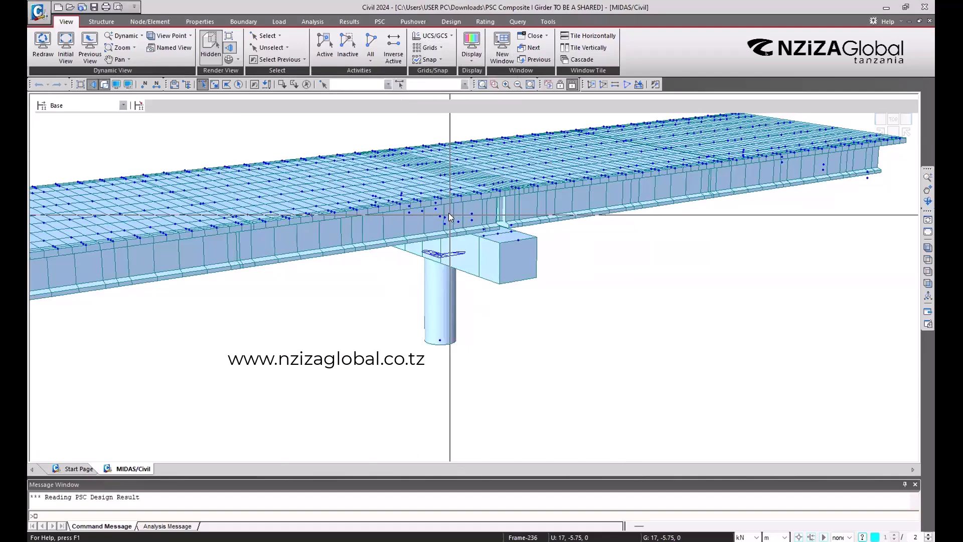
click(145, 85)
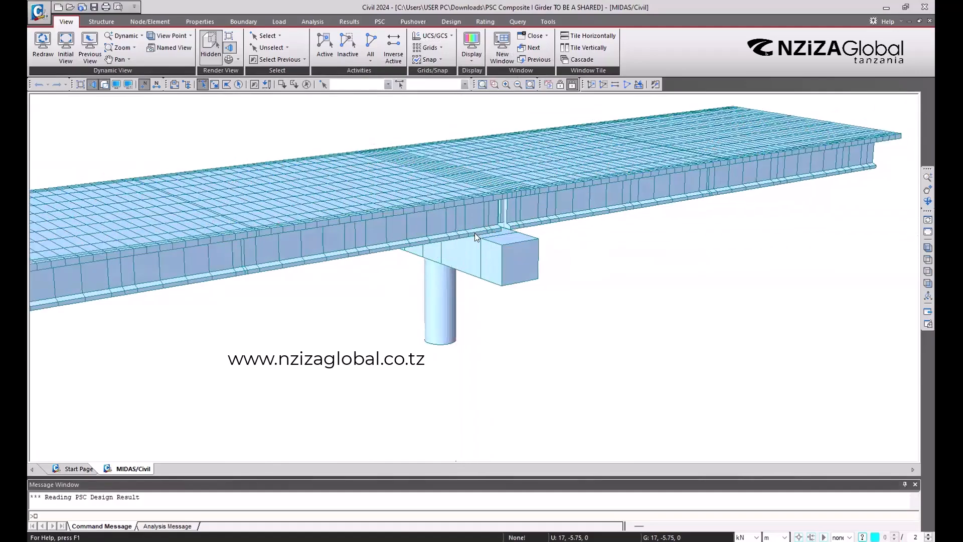
Examine the nodes and their numbers around the pier, at the deck end and along the whole deck
scroll(587, 286, up, 5)
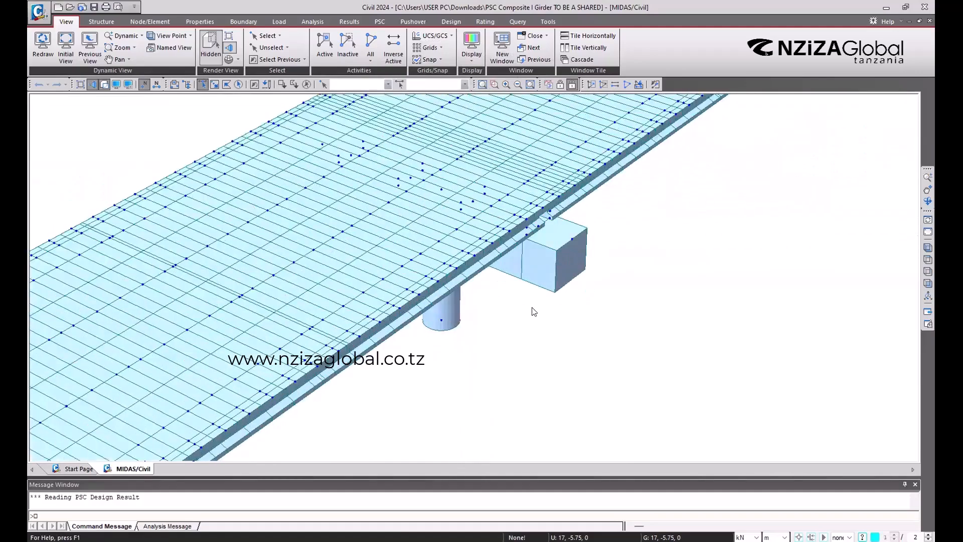
scroll(647, 306, up, 5)
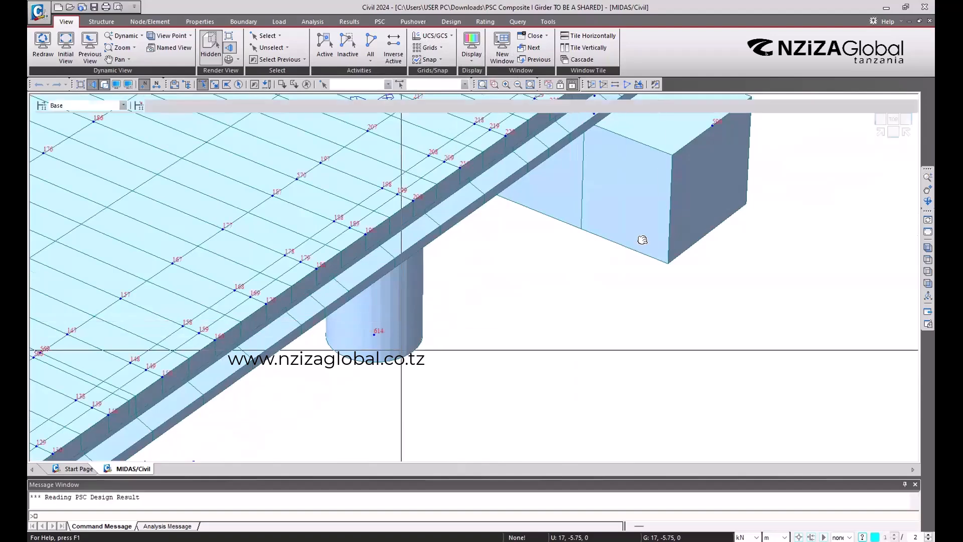
middle_drag(511, 294, 404, 323)
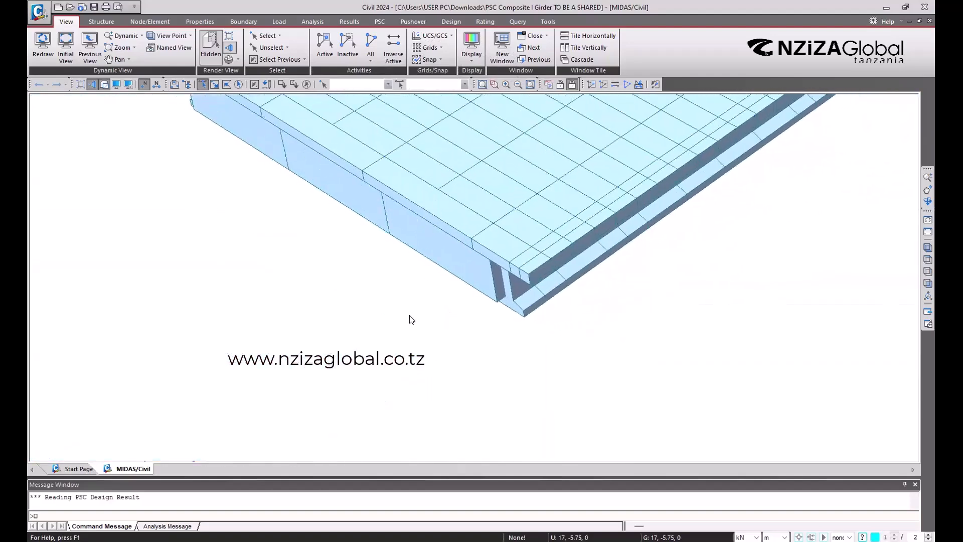
middle_drag(385, 272, 385, 346)
scroll(506, 311, up, 3)
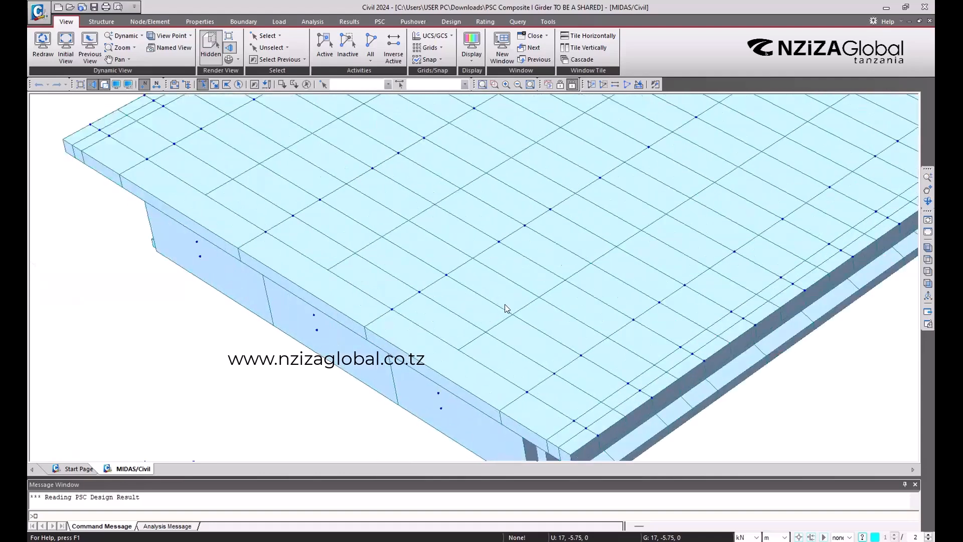
scroll(387, 235, up, 3)
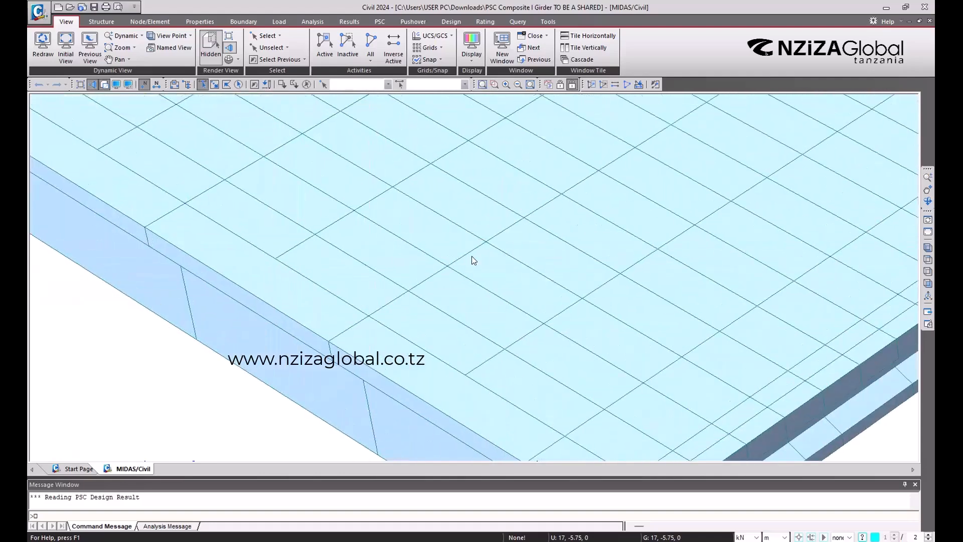
scroll(460, 389, down, 10)
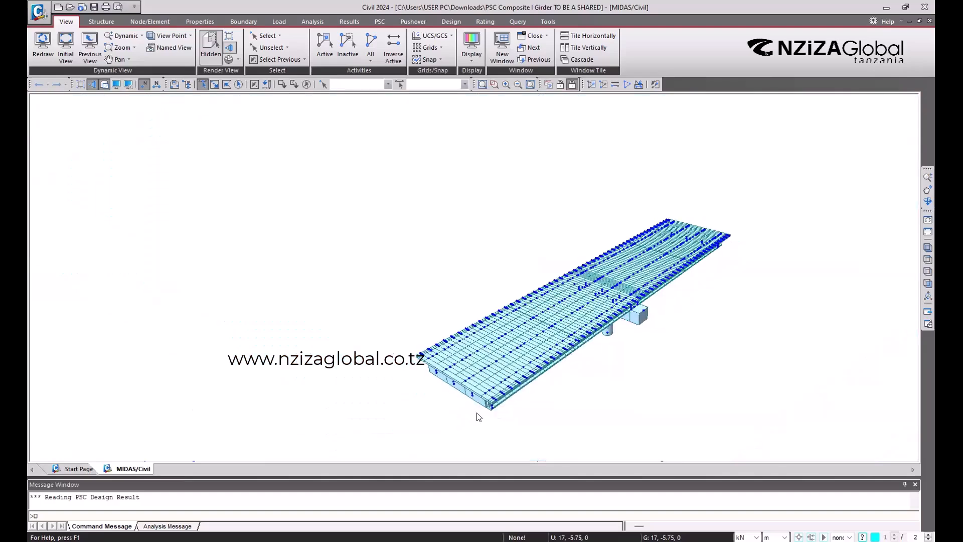
scroll(708, 357, up, 3)
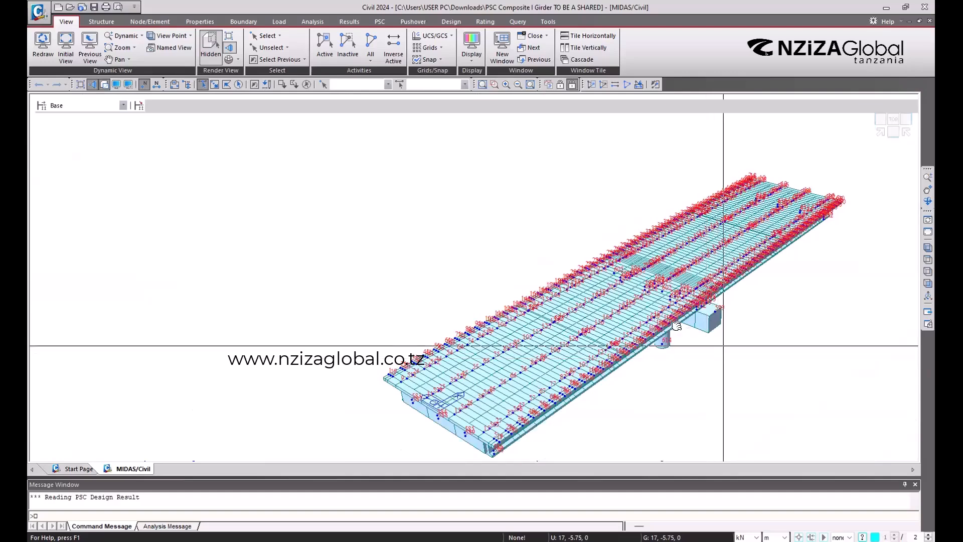
scroll(622, 307, down, 2)
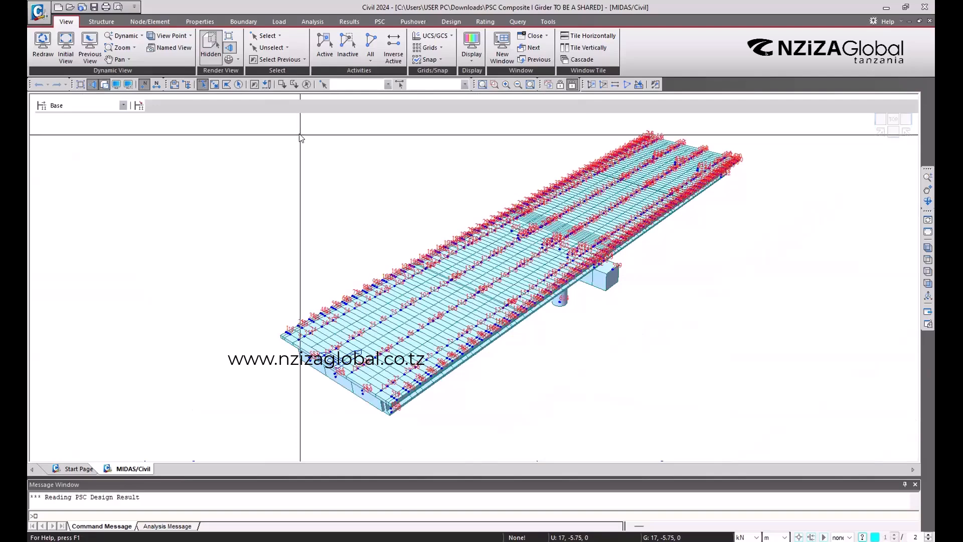
scroll(725, 276, up, 2)
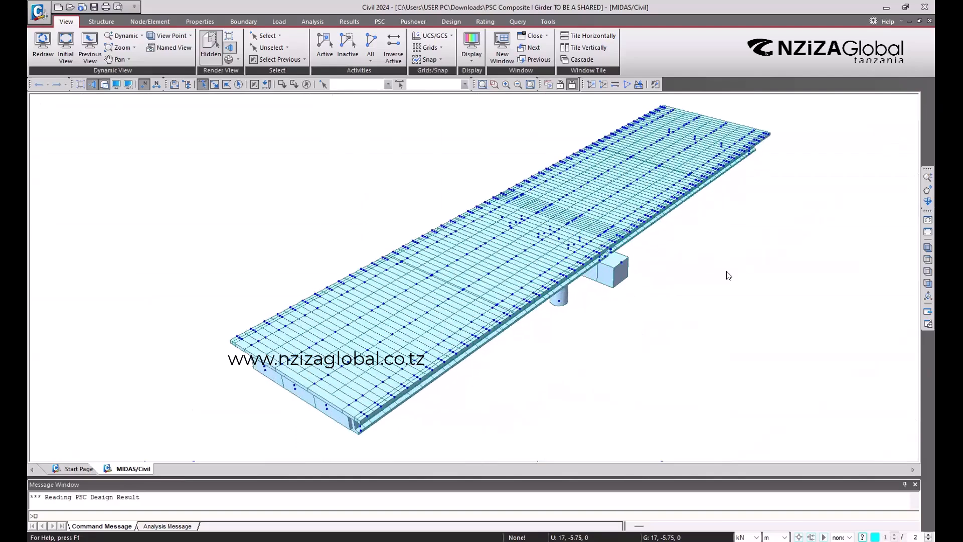
scroll(728, 275, up, 2)
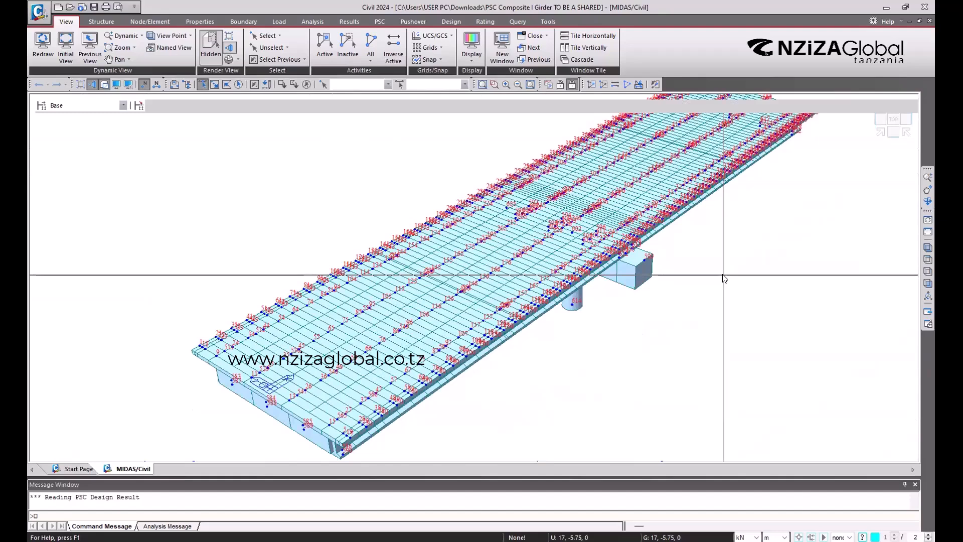
middle_drag(724, 278, 607, 265)
scroll(473, 263, up, 4)
middle_drag(310, 273, 551, 251)
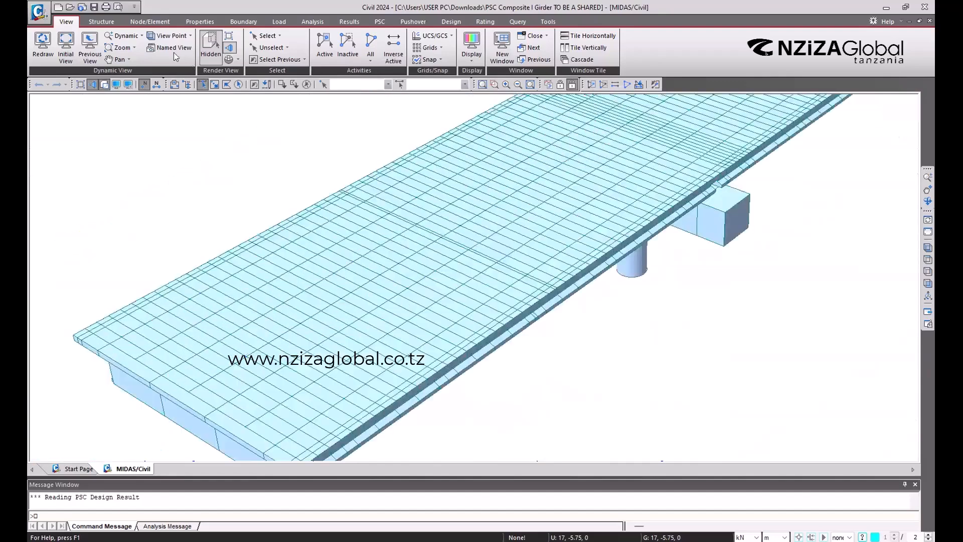
Bring up the Node/Element commands and examine the numbered nodes at the girder ends and pier from a low angle
click(145, 23)
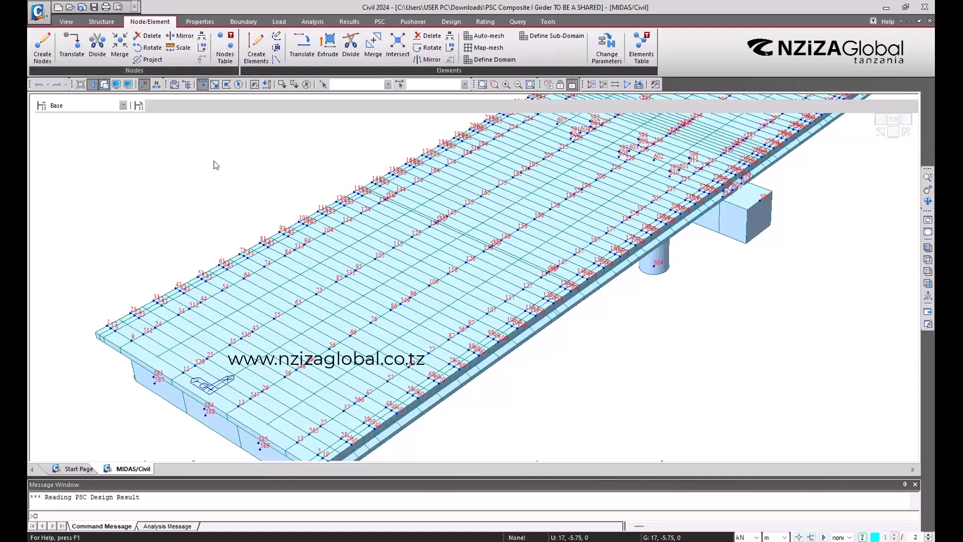
ctrl+middle_drag(547, 336, 482, 203)
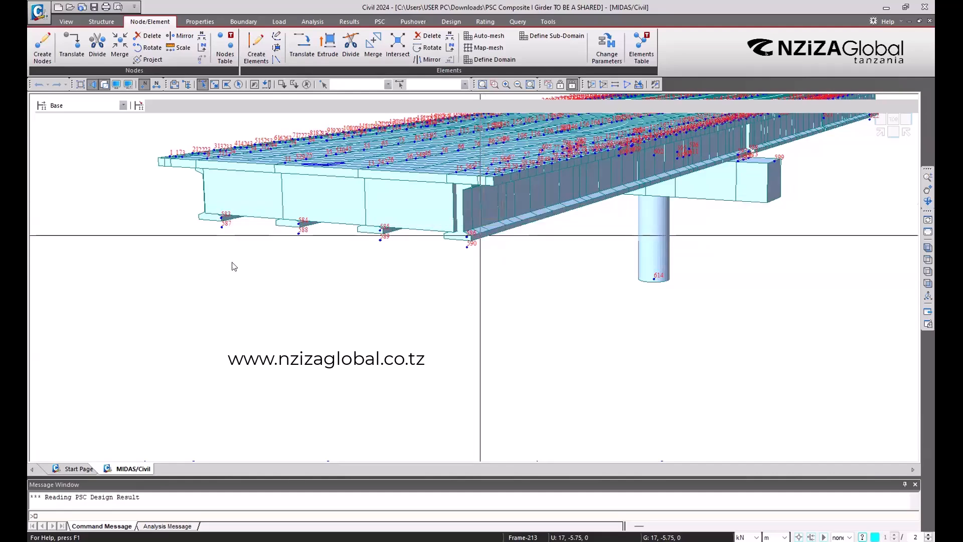
scroll(420, 332, down, 2)
scroll(436, 276, up, 1)
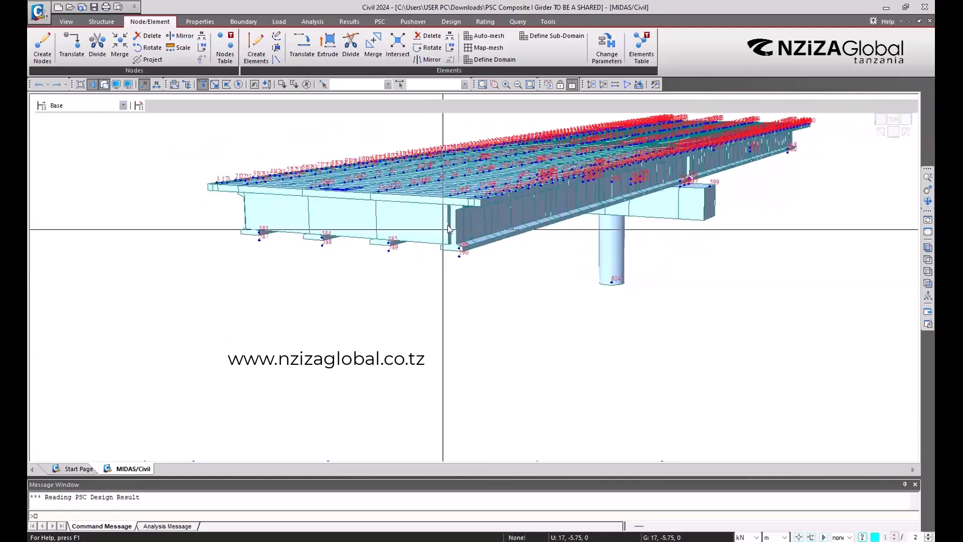
Turn on element numbers, turn off node numbers, and examine the element numbering across the bridge deck
ctrl+middle_drag(448, 215, 435, 274)
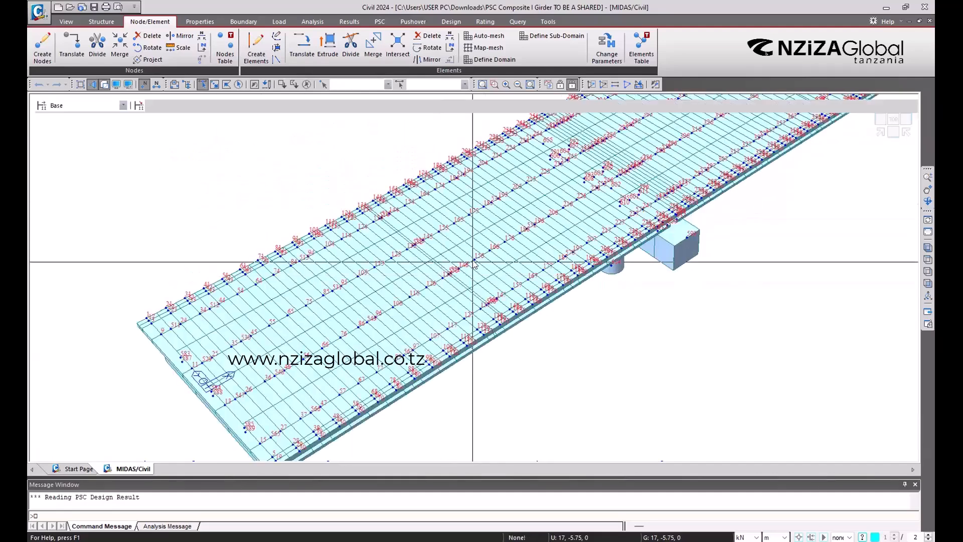
click(158, 84)
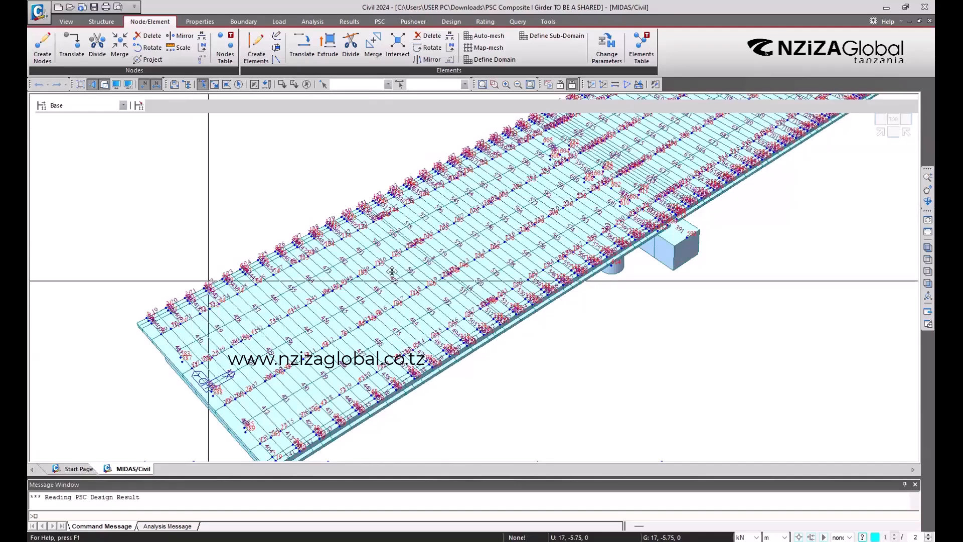
click(144, 85)
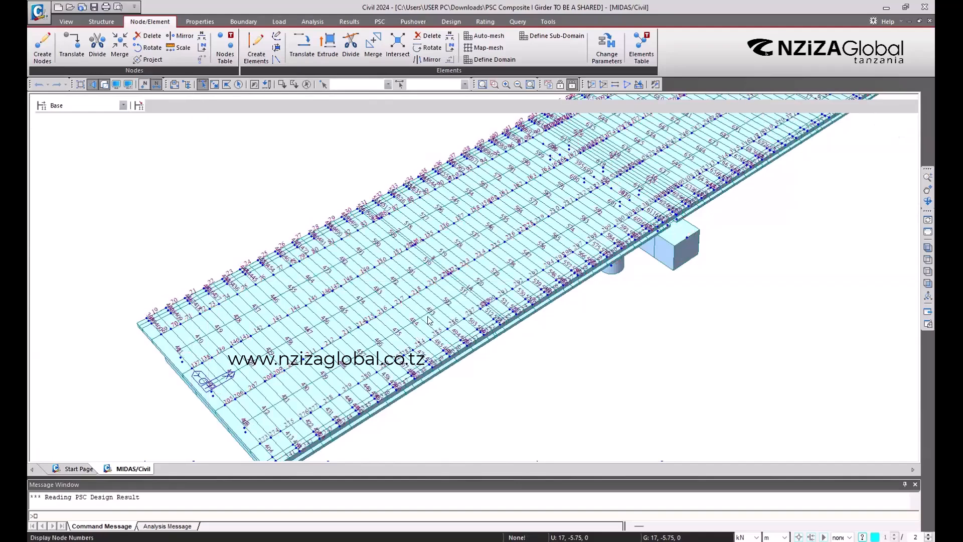
scroll(663, 236, up, 5)
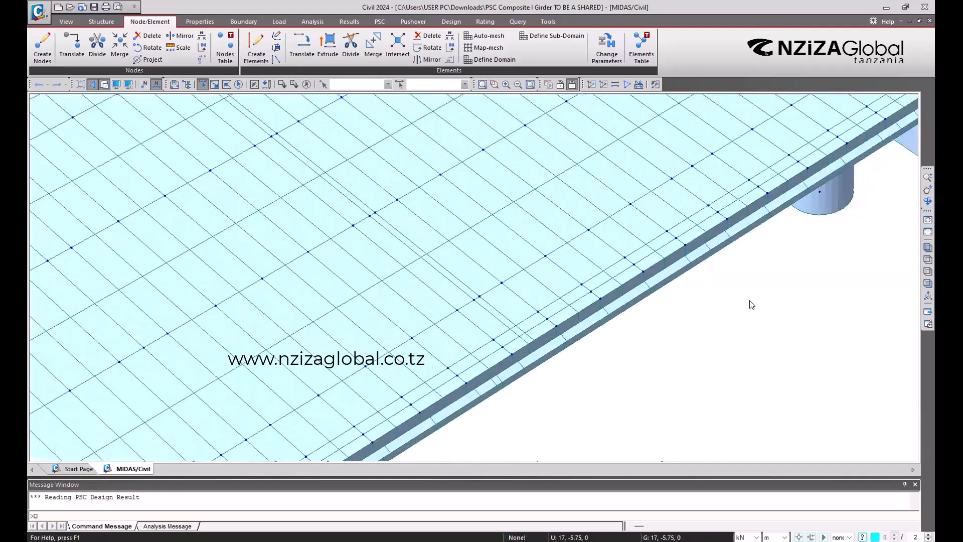
middle_drag(500, 189, 534, 312)
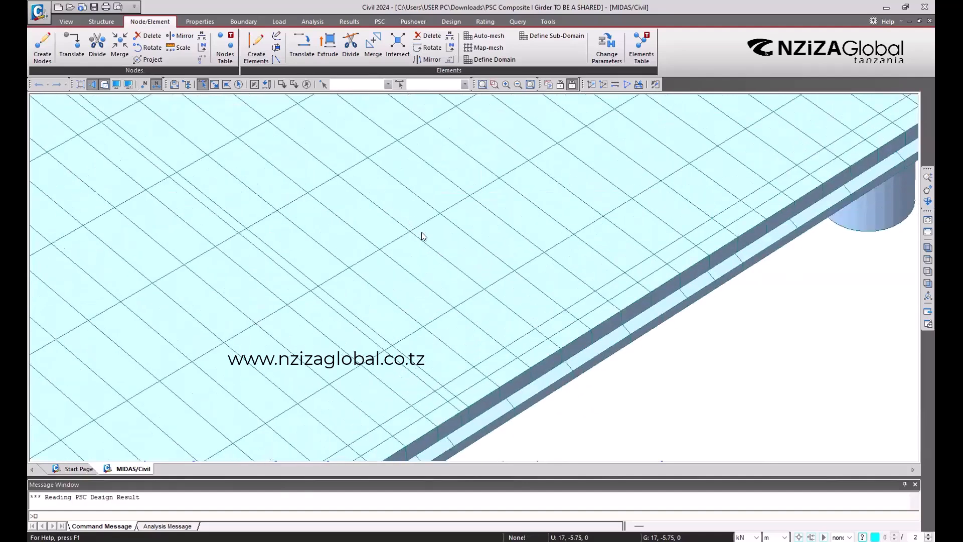
scroll(426, 242, down, 6)
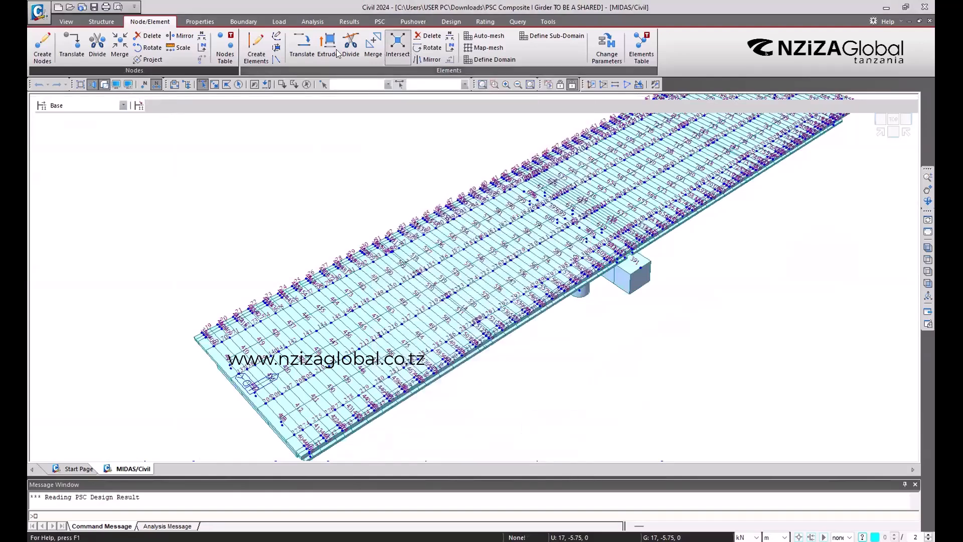
Bring up the View commands, review the window closing options and try switching to the next window
click(67, 22)
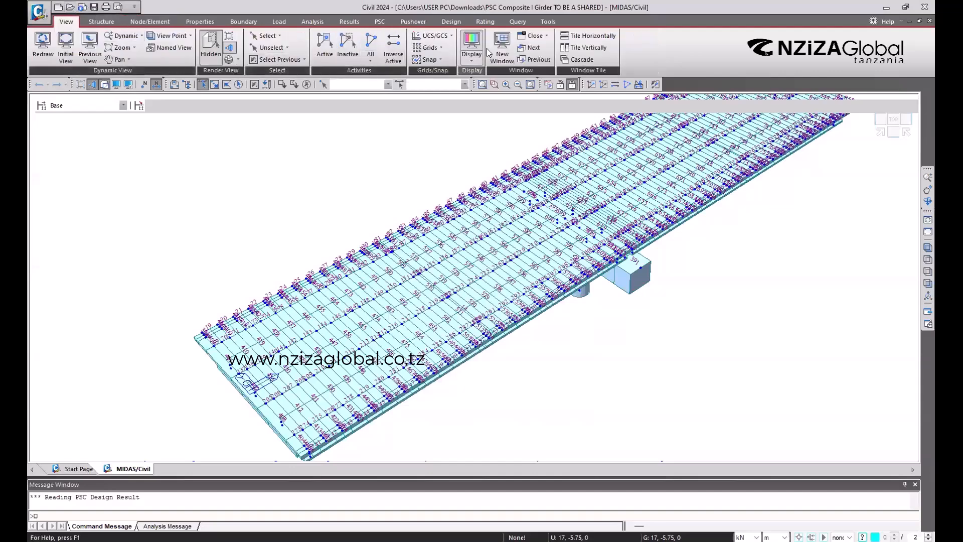
click(117, 84)
click(547, 36)
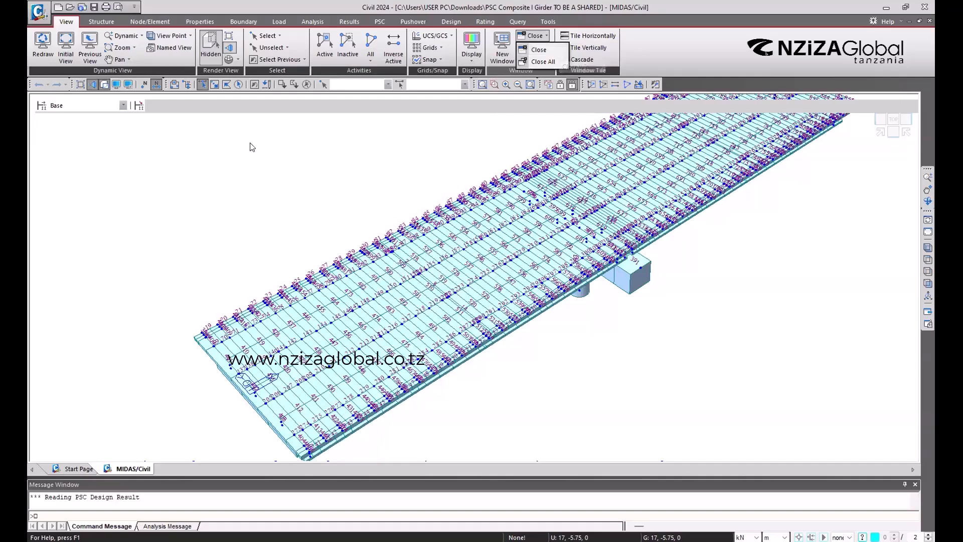
click(301, 158)
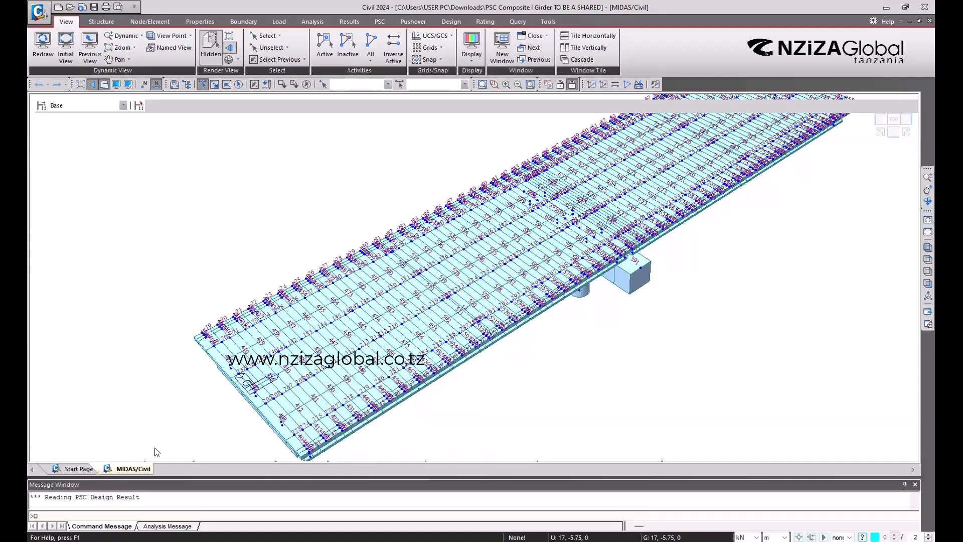
click(533, 50)
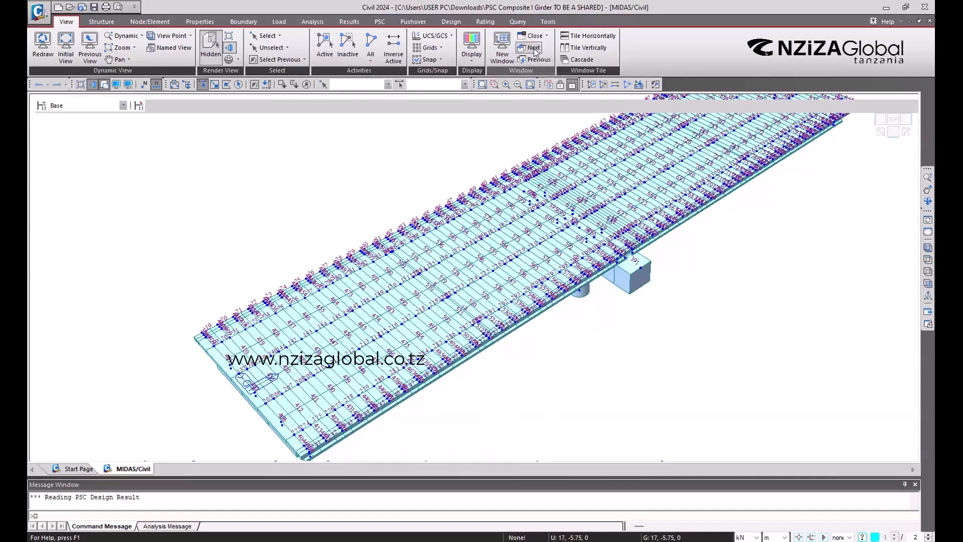
Open a new model window and switch back to the original window and forward again
click(499, 46)
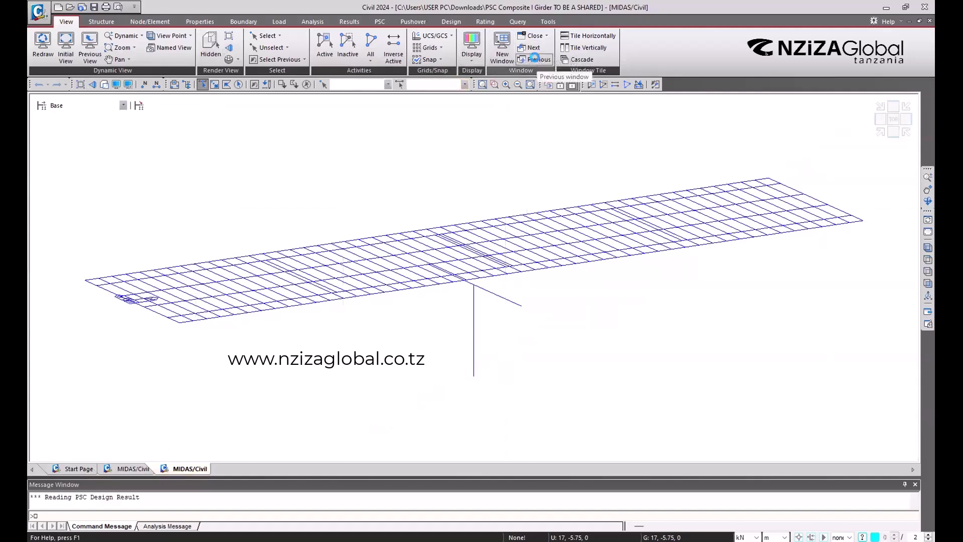
click(537, 59)
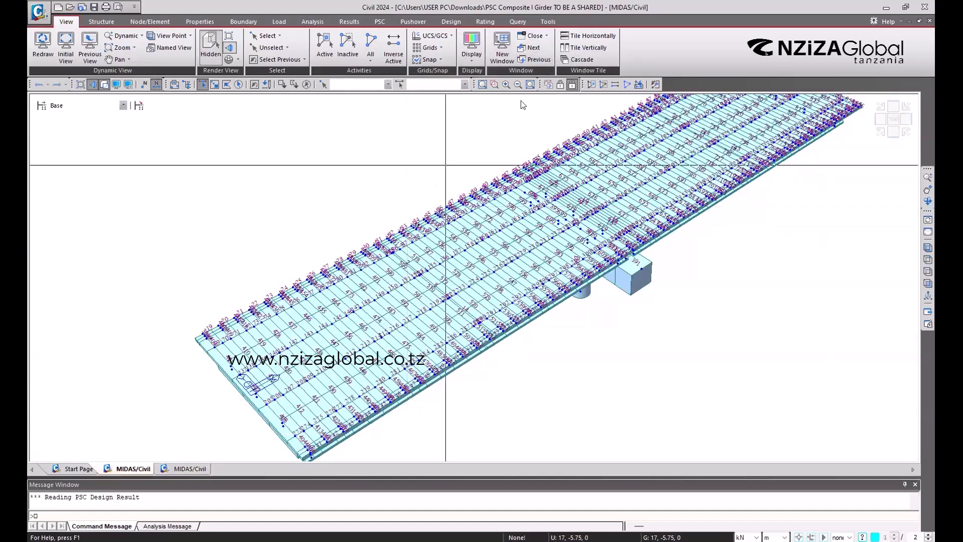
click(531, 48)
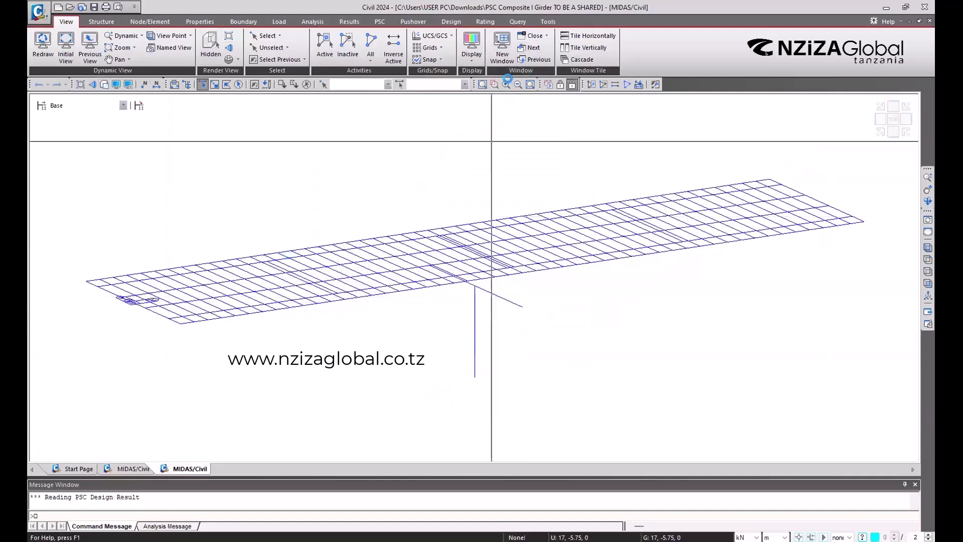
Open another model window and step back through the open windows to the original numbered view
click(502, 46)
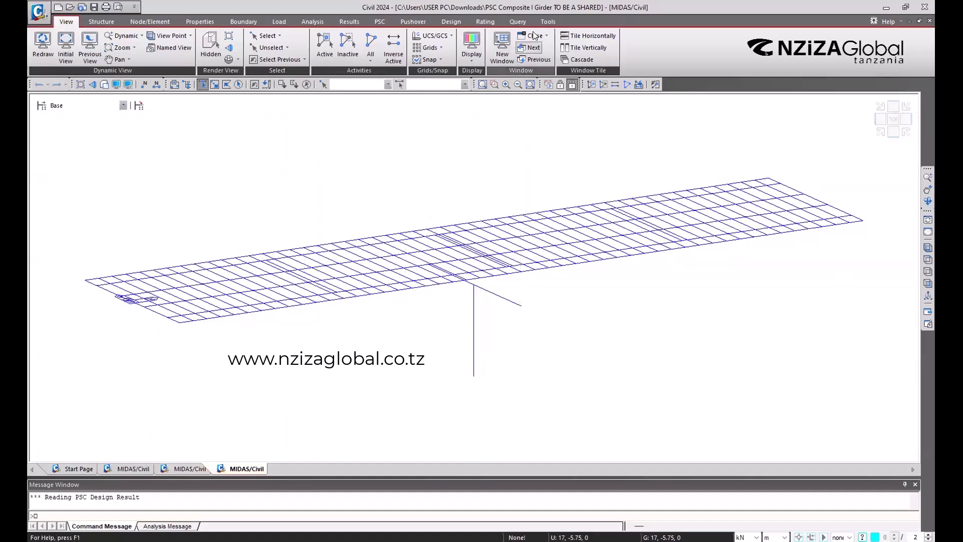
click(535, 48)
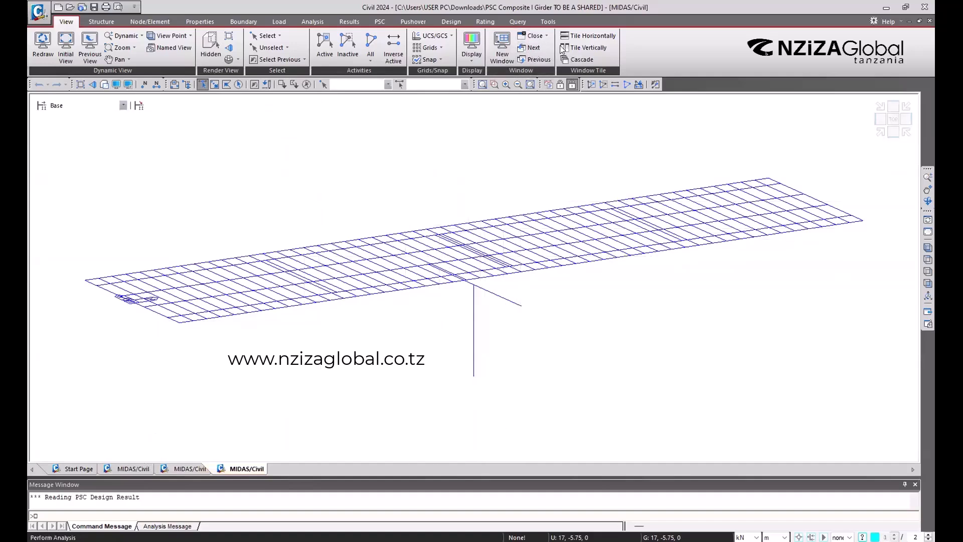
click(538, 60)
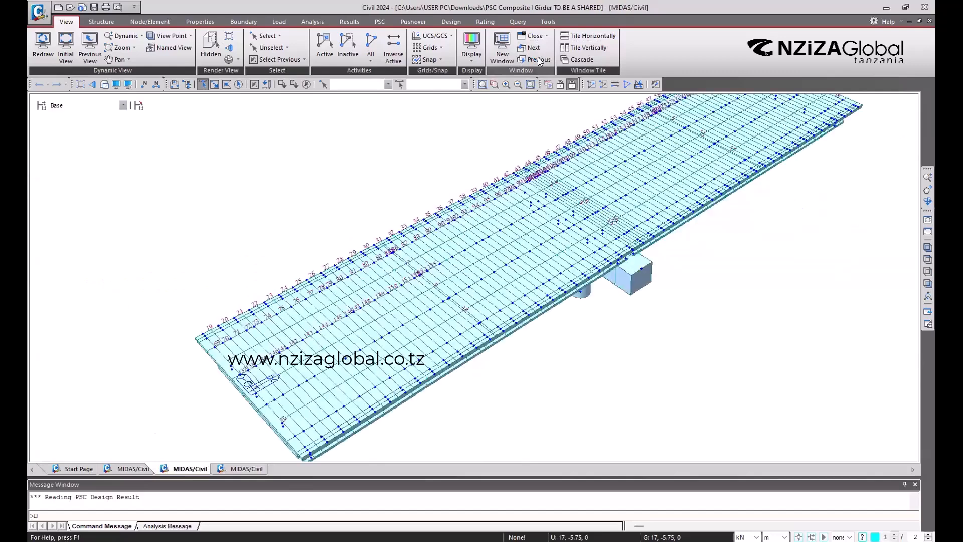
click(538, 60)
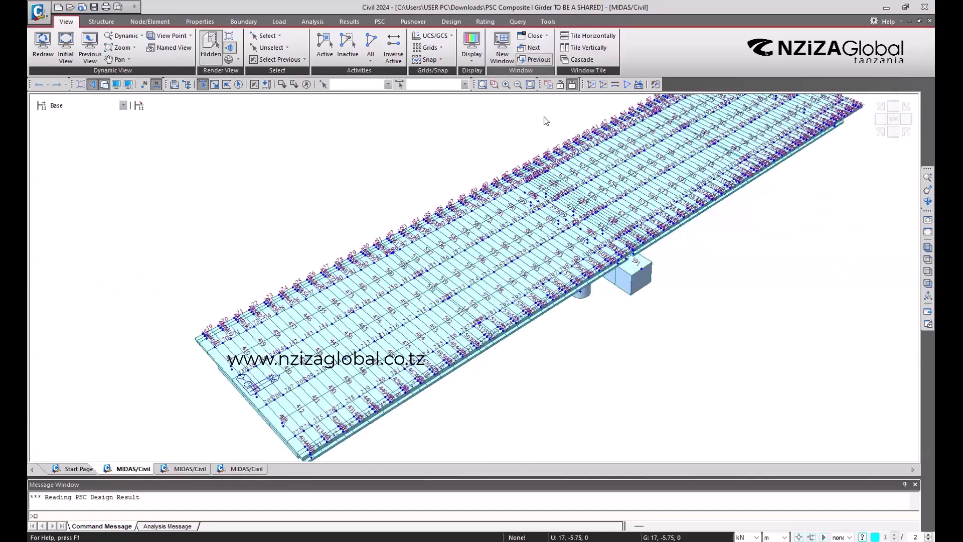
Tile the windows horizontally, minimise one wireframe window and the Start Page, and stretch the two remaining model windows to full height
click(580, 38)
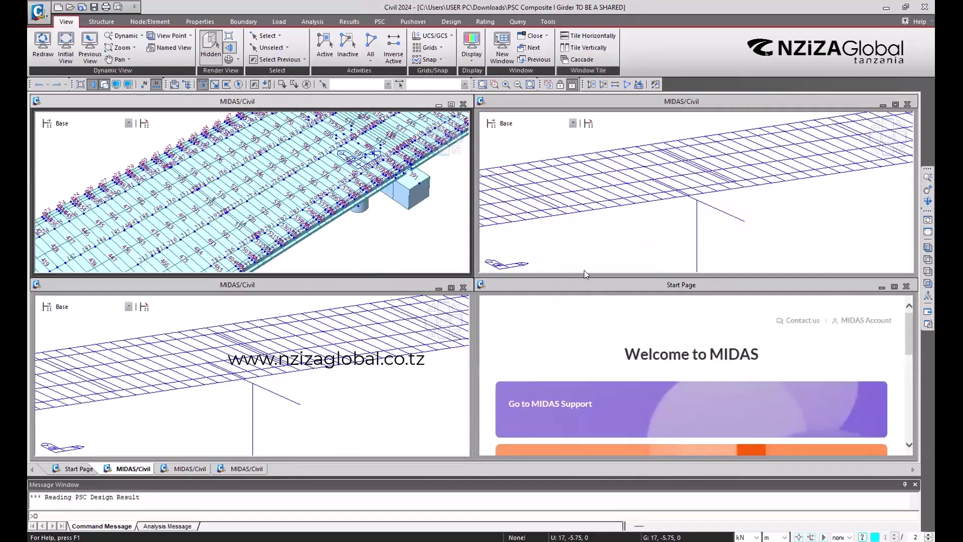
click(440, 288)
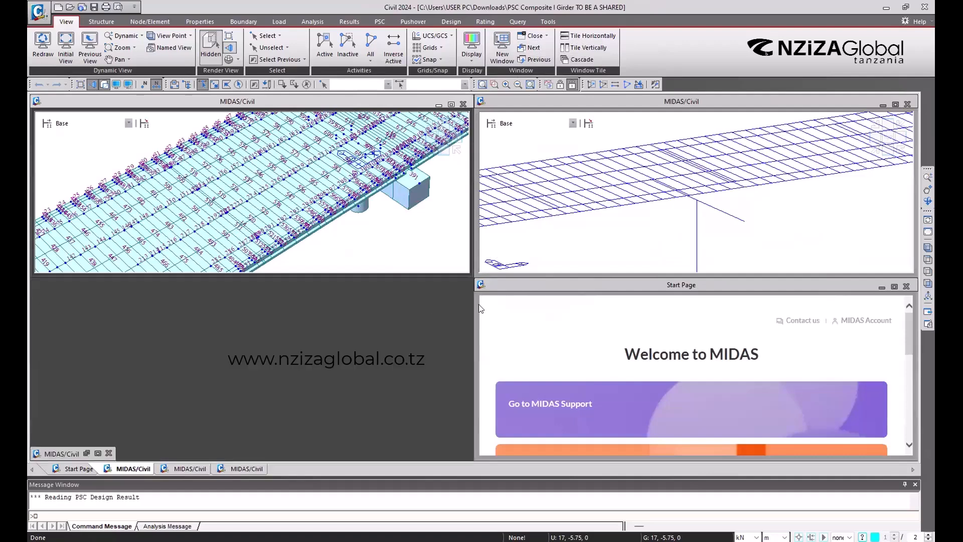
click(881, 287)
drag(520, 276, 564, 447)
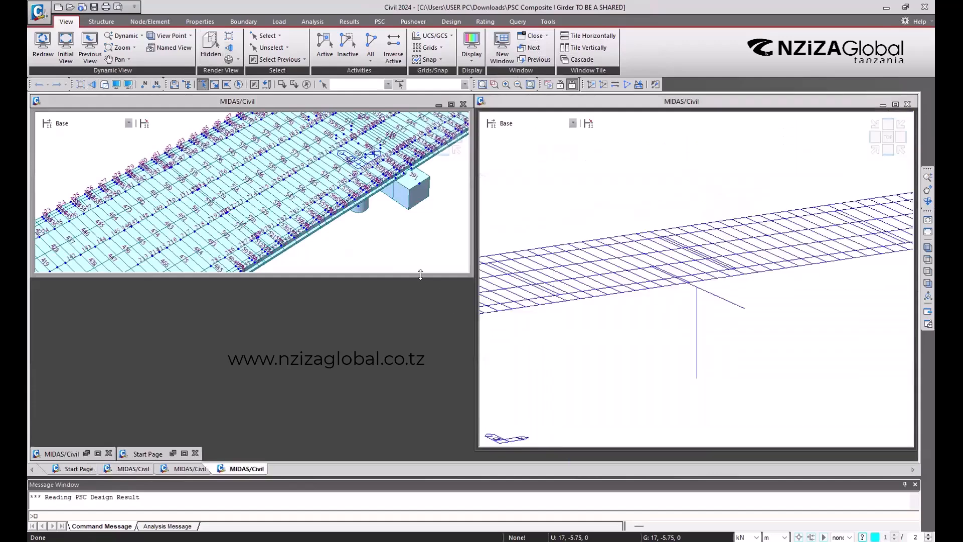
drag(421, 275, 416, 446)
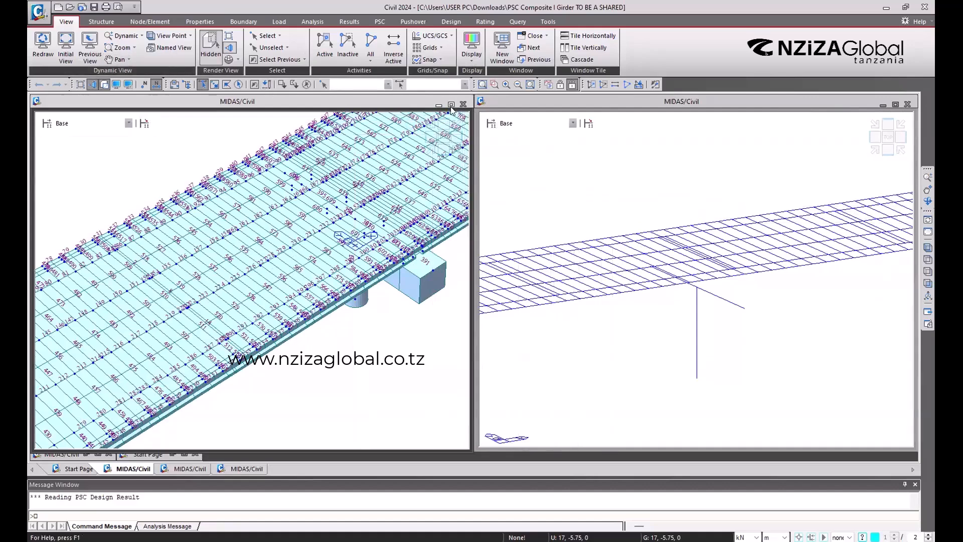
Close the two additional model windows and maximise the original bridge window
key(ctrl+Tab)
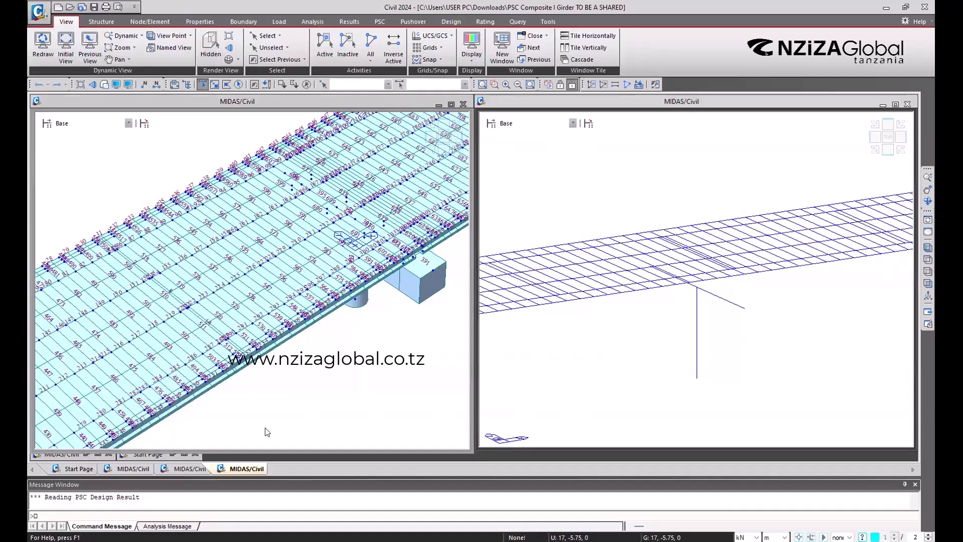
right_click(254, 469)
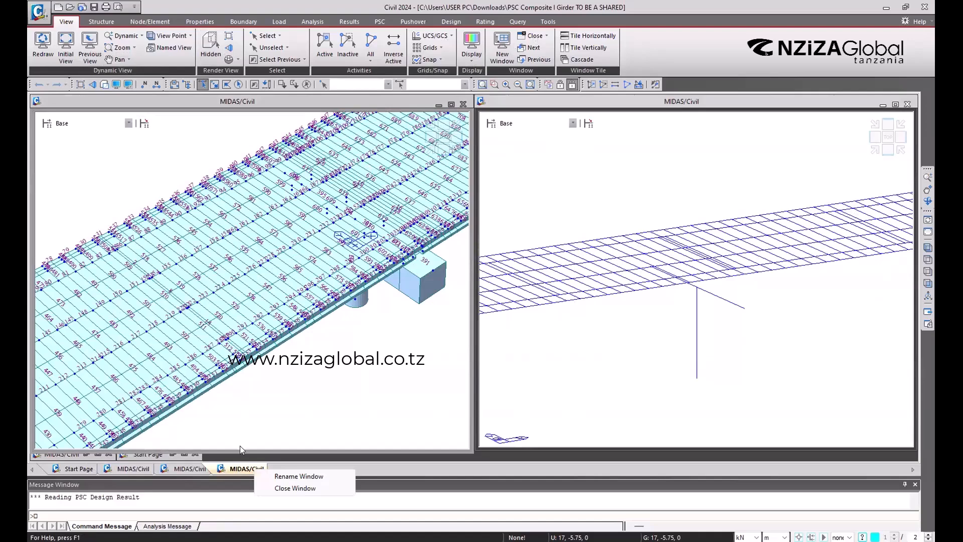
right_click(237, 470)
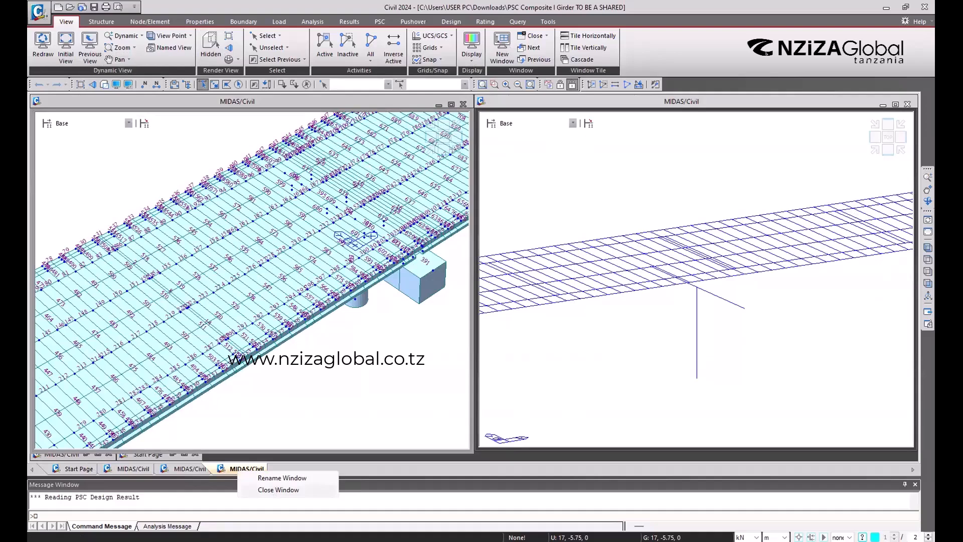
click(278, 489)
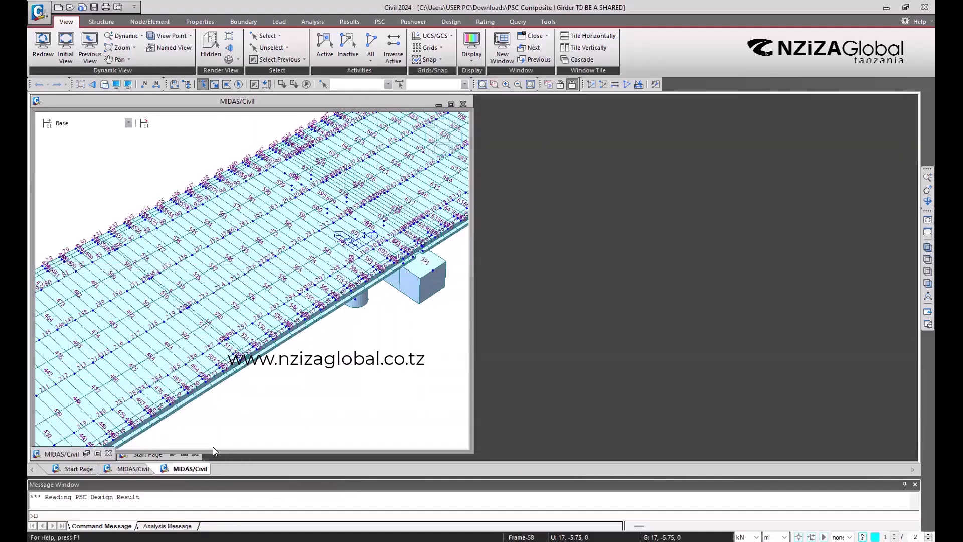
right_click(200, 470)
click(226, 489)
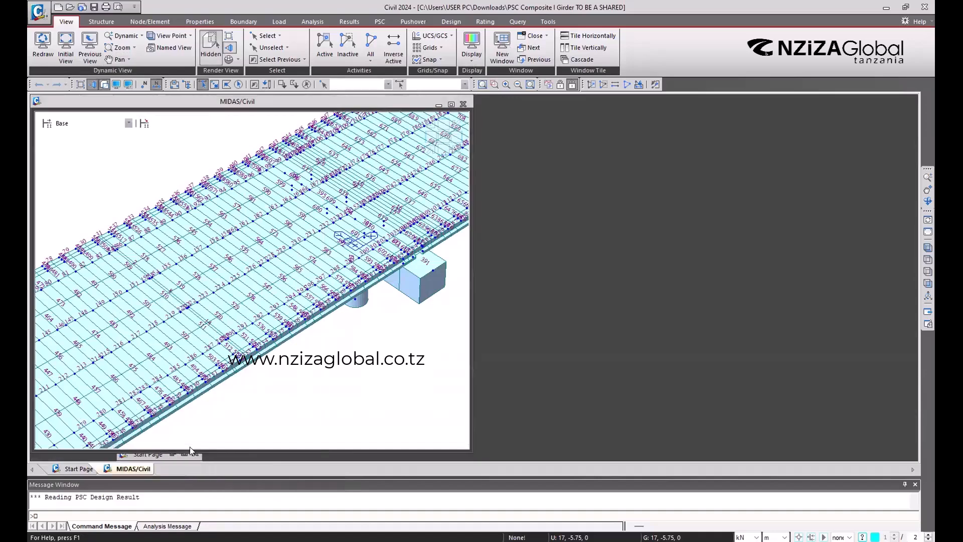
click(450, 105)
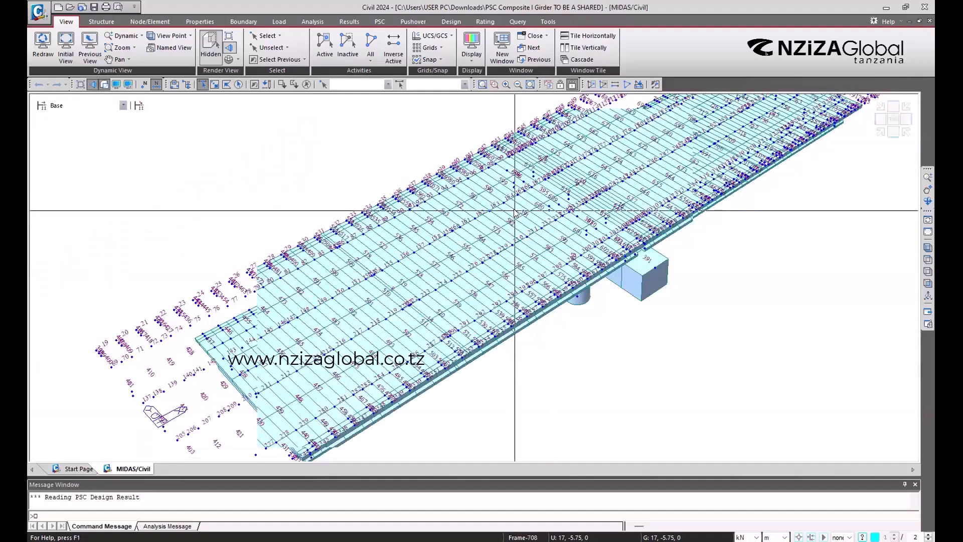
Set an isometric view of the bridge and bring up the Structure commands to review the bridge wizards
mouse_move(515, 211)
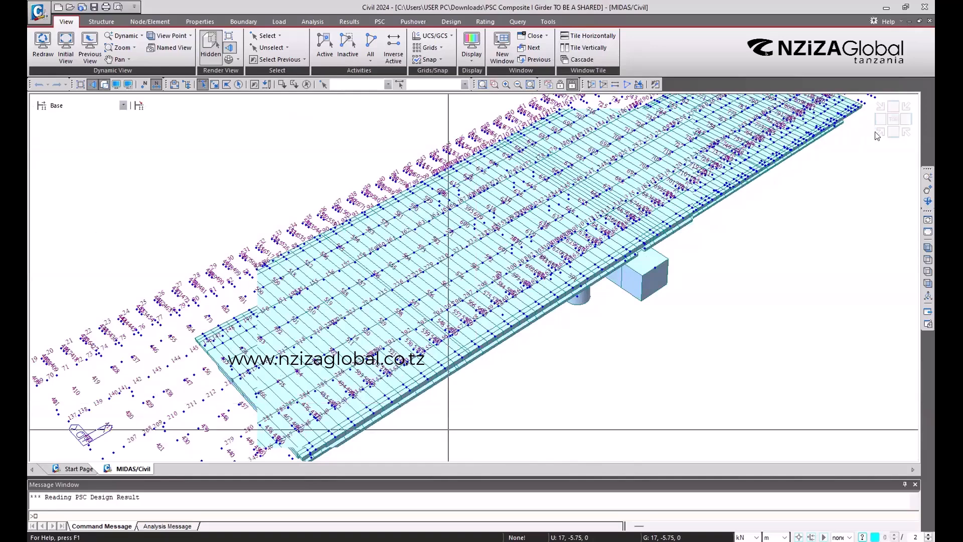
click(878, 131)
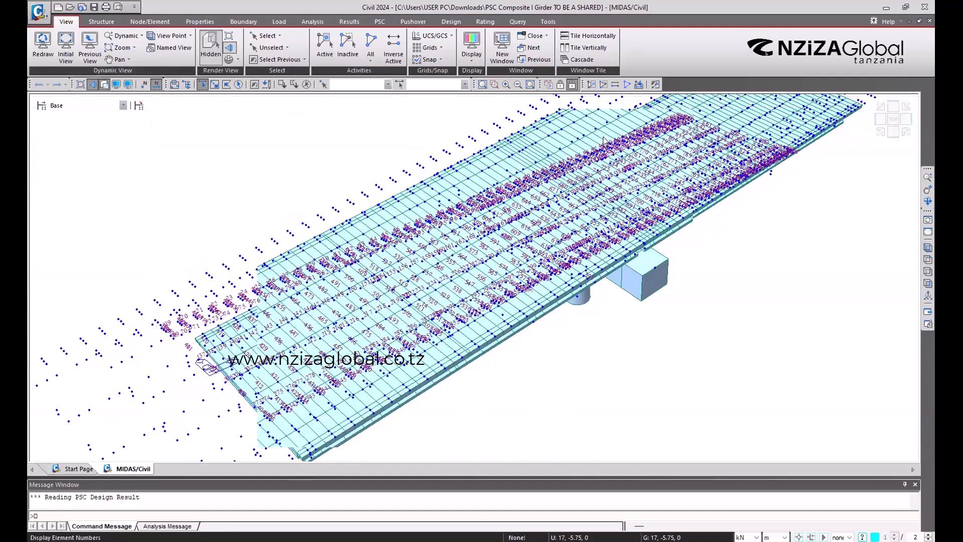
click(102, 22)
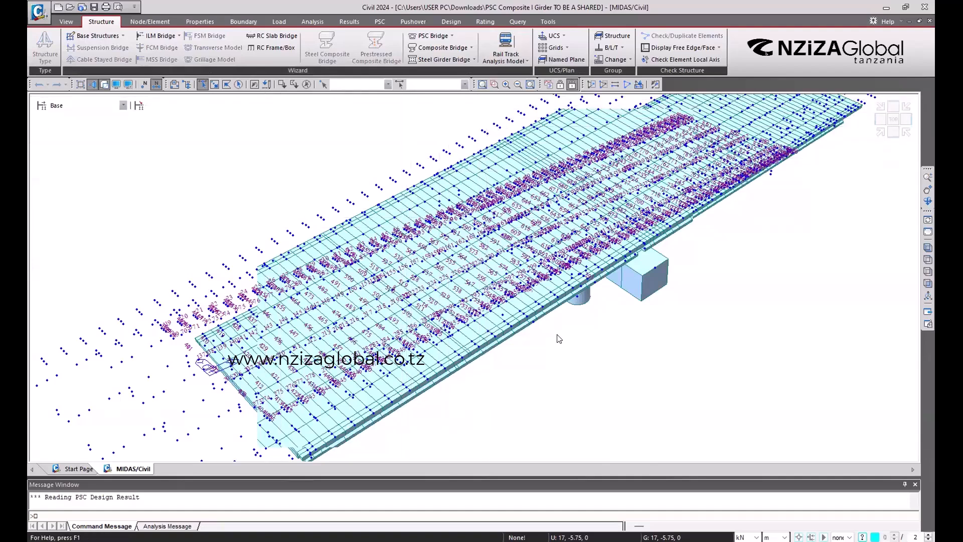
scroll(558, 335, down, 3)
scroll(521, 327, up, 2)
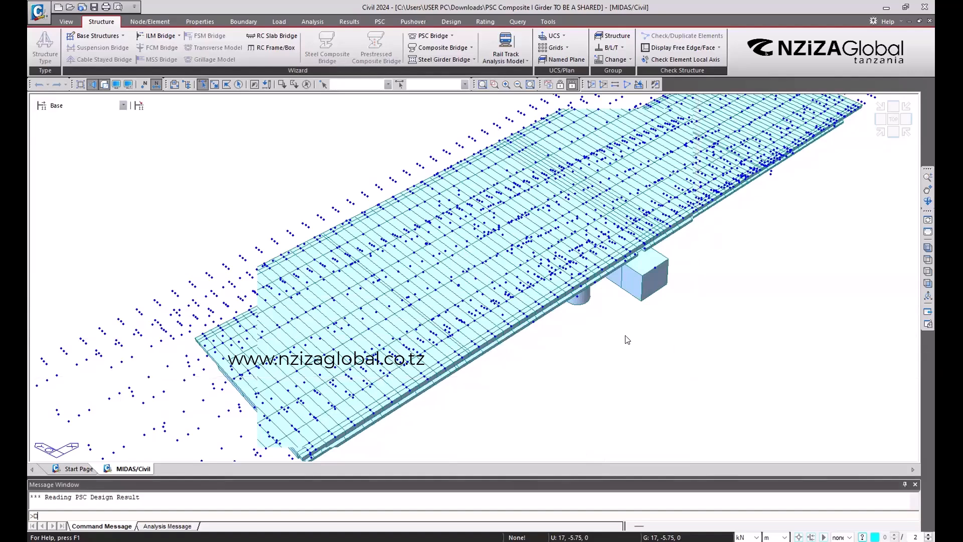
scroll(707, 333, up, 2)
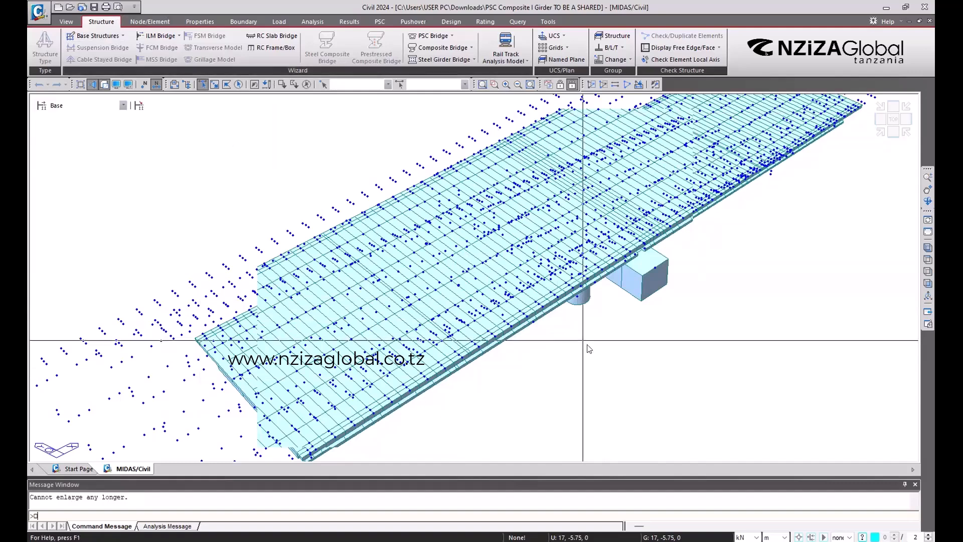
Return to the View commands and view the bridge isometrically from two different corners
click(67, 23)
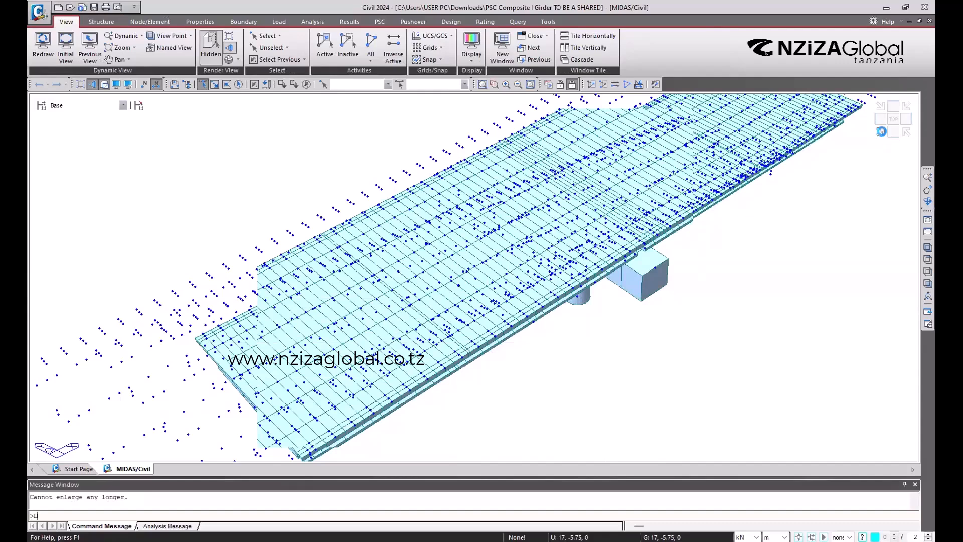
click(882, 132)
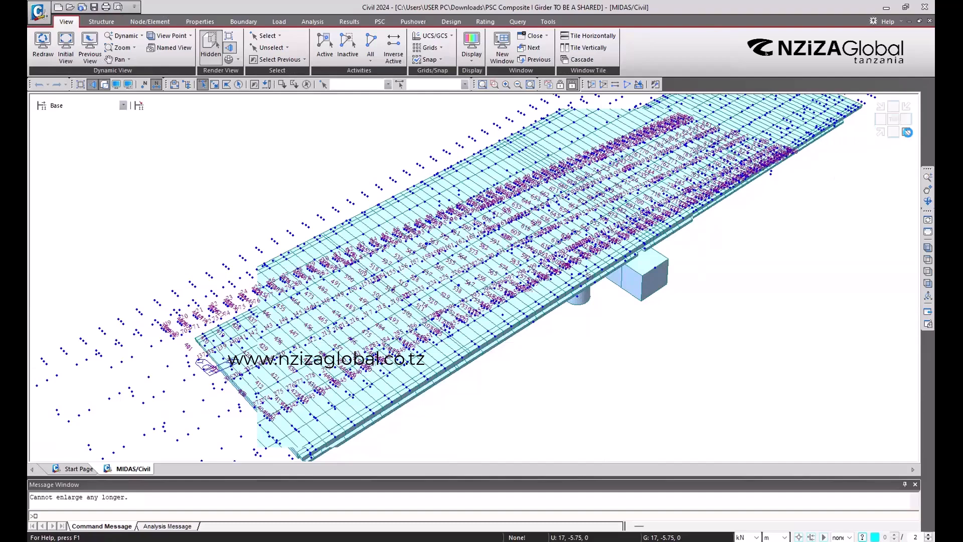
click(907, 133)
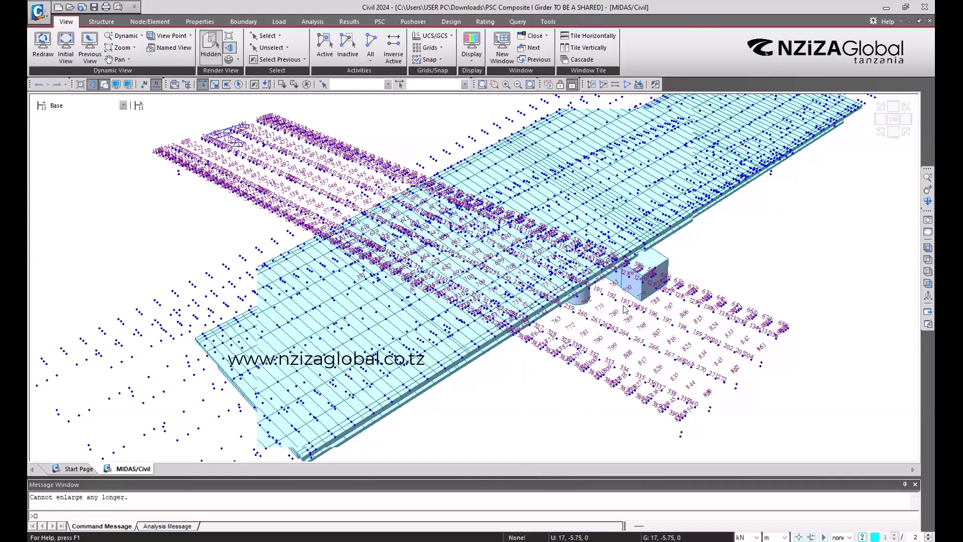
Start a new empty project and show the base structure wizards, from Beam to Shell
click(48, 16)
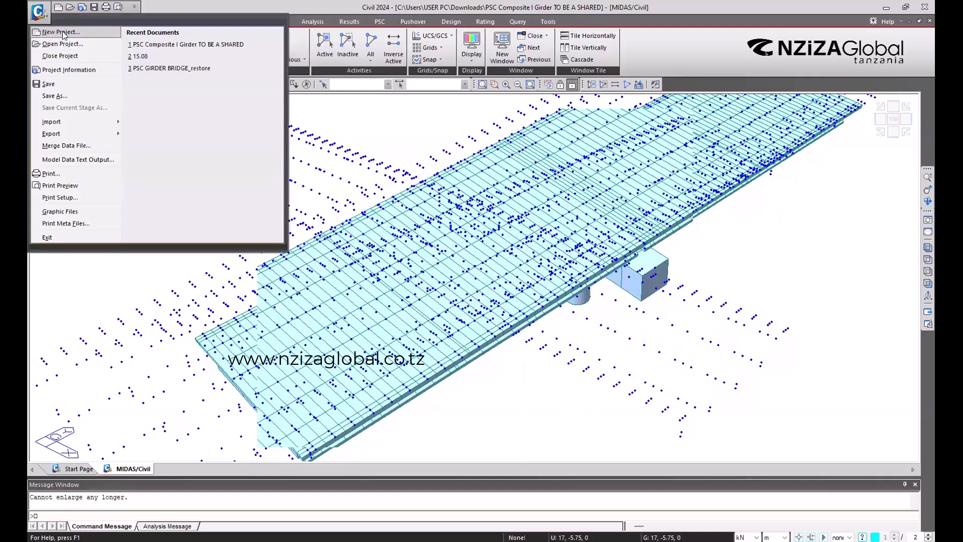
key(Escape)
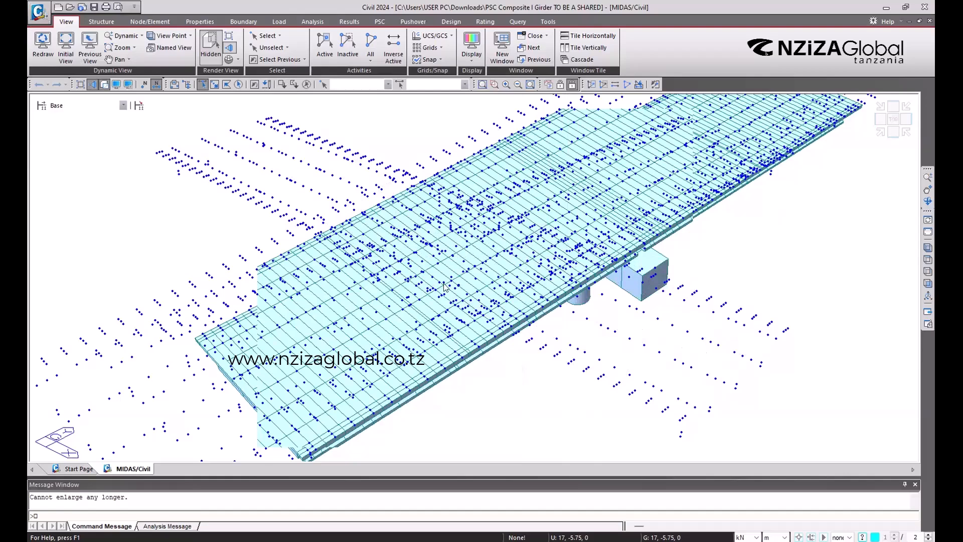
click(501, 294)
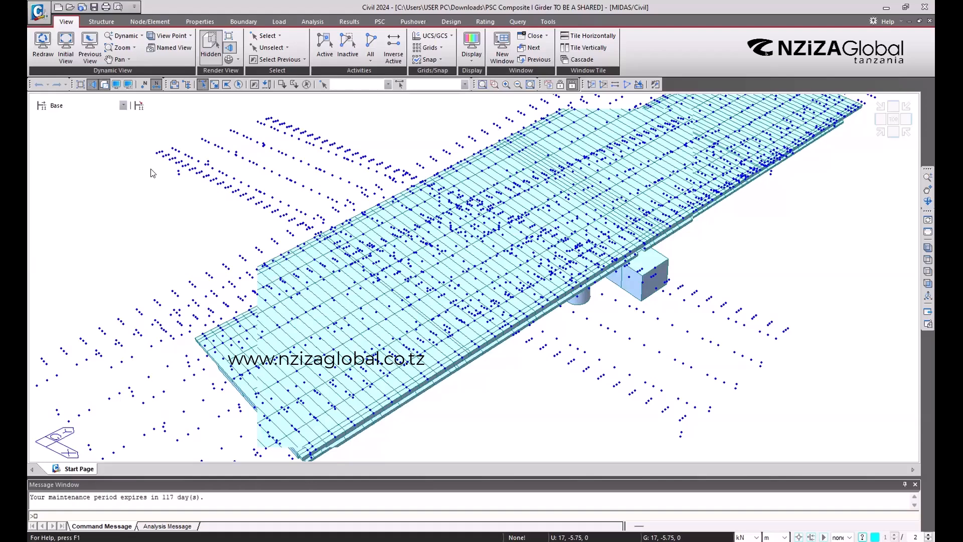
key(ctrl+n)
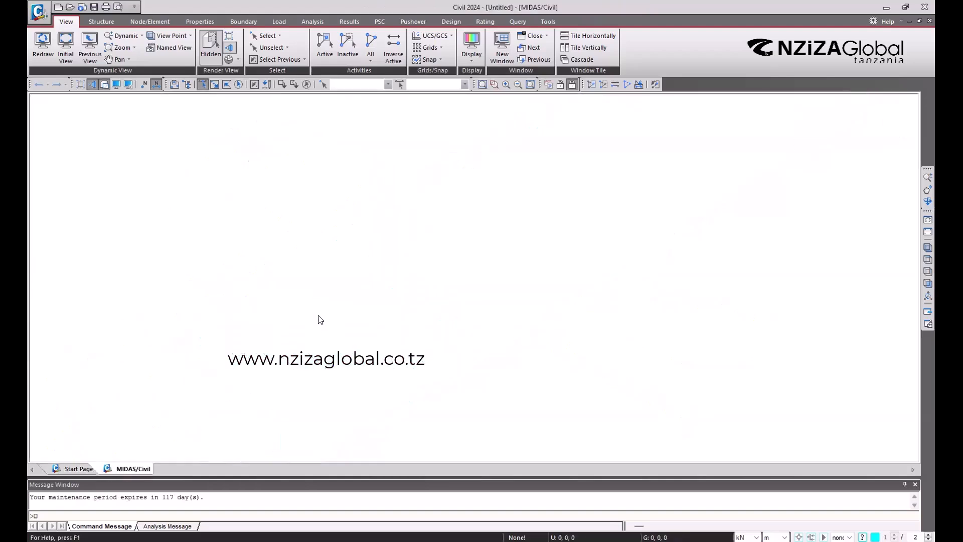
click(94, 23)
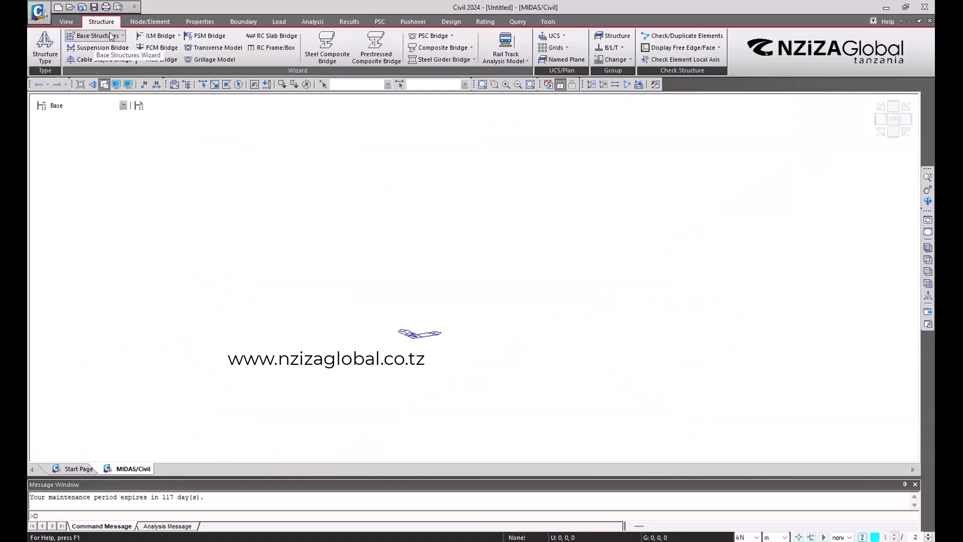
click(109, 39)
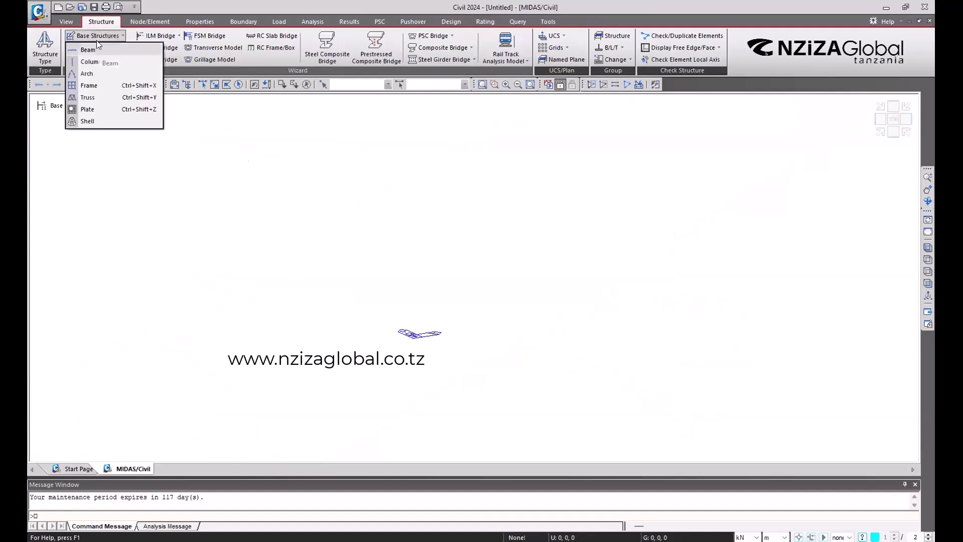
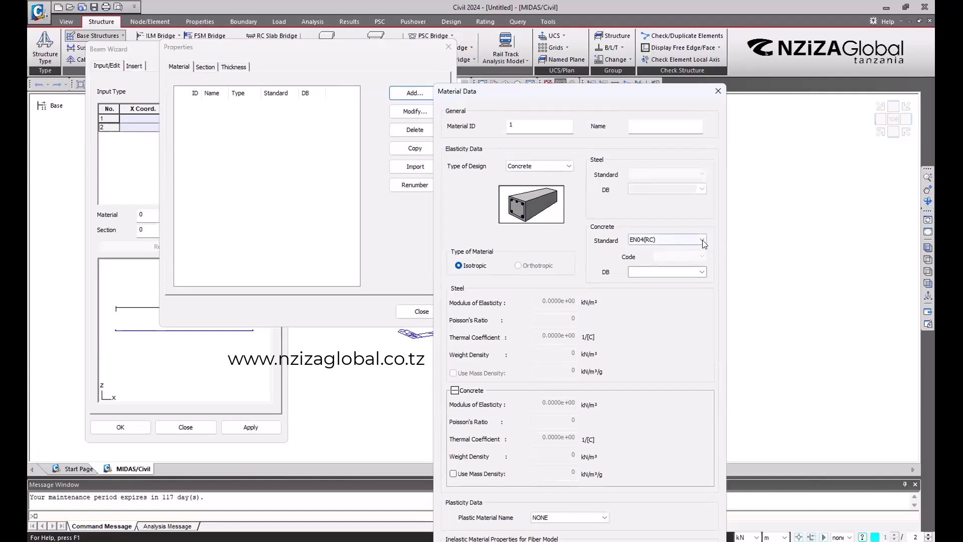
Examine the concrete design standards available for material 1 in both directions of the list, keeping EN04(RC)
click(702, 240)
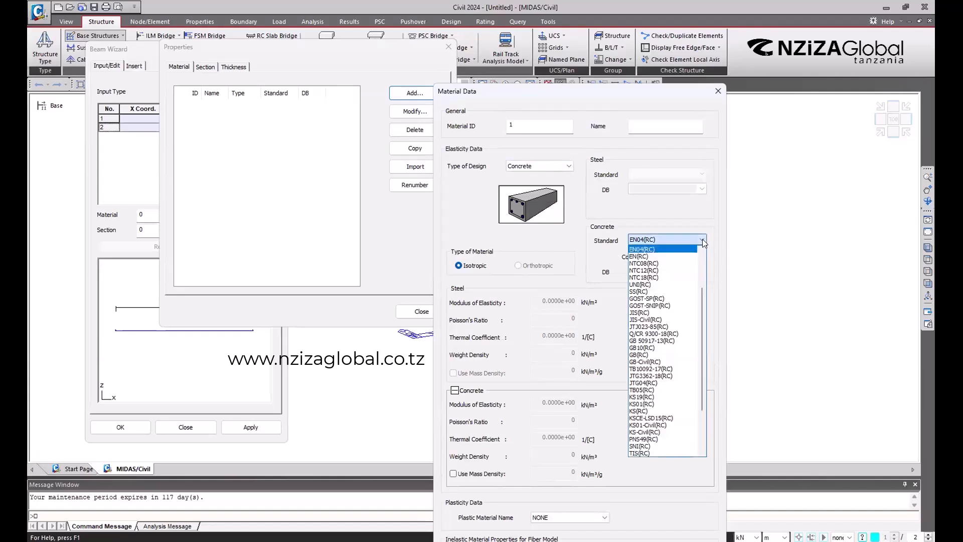
scroll(662, 336, down, 3)
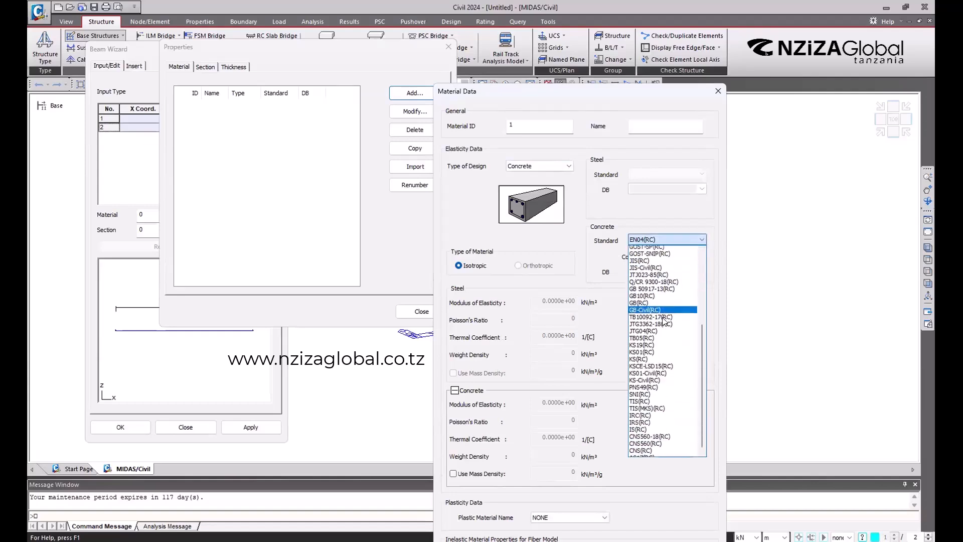
scroll(673, 416, up, 6)
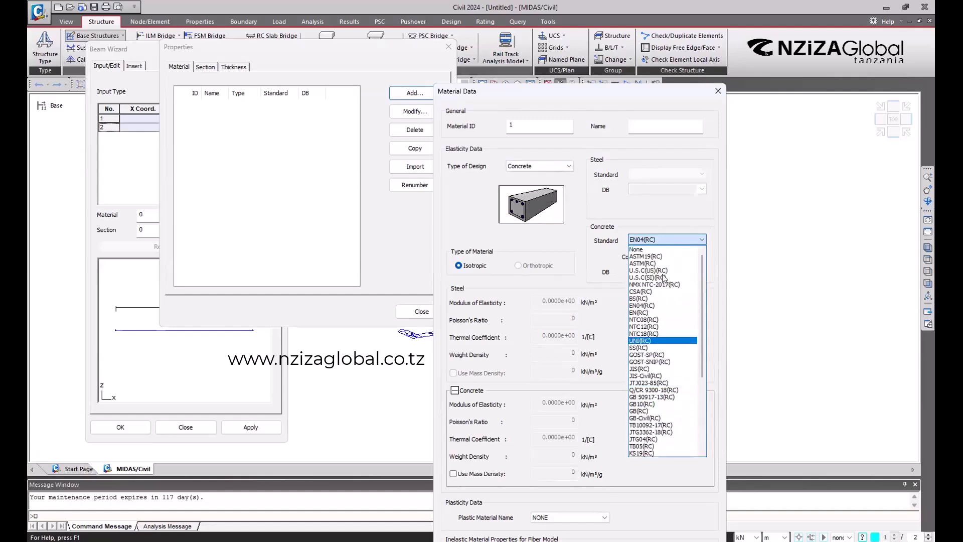
scroll(666, 290, down, 1)
scroll(666, 290, down, 3)
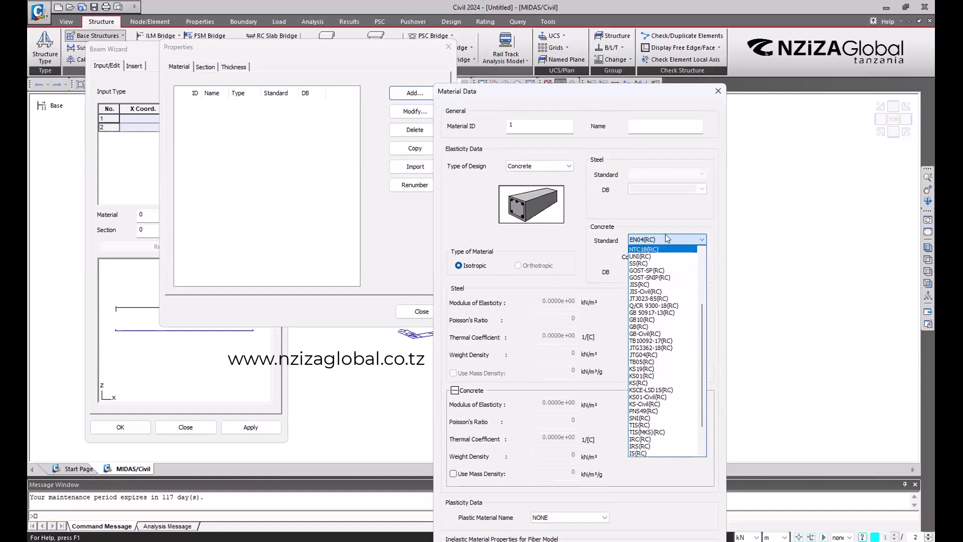
click(605, 232)
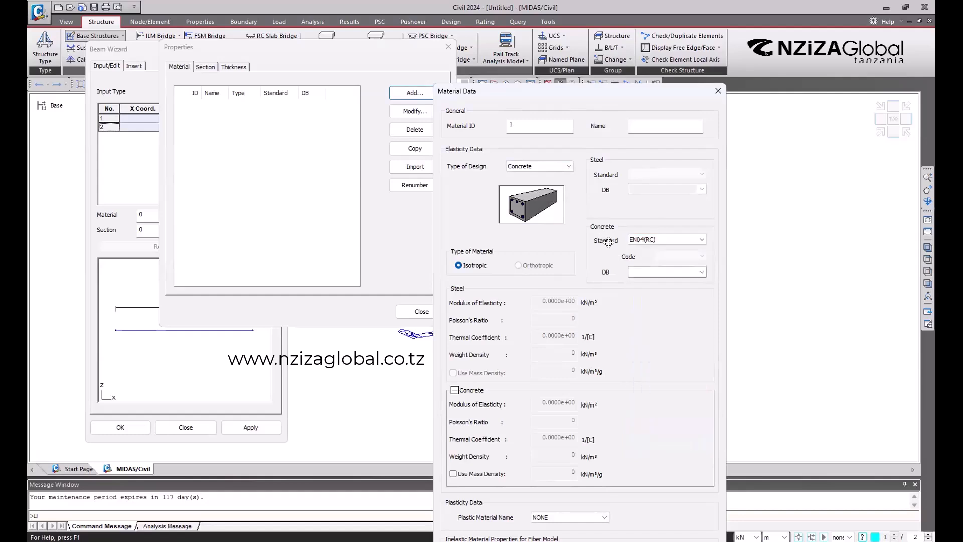
click(657, 239)
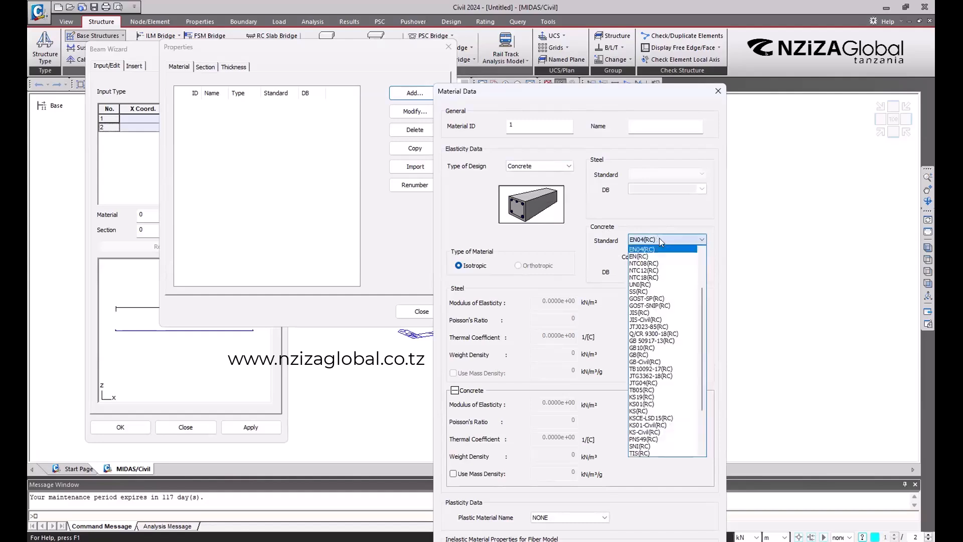
scroll(684, 293, up, 3)
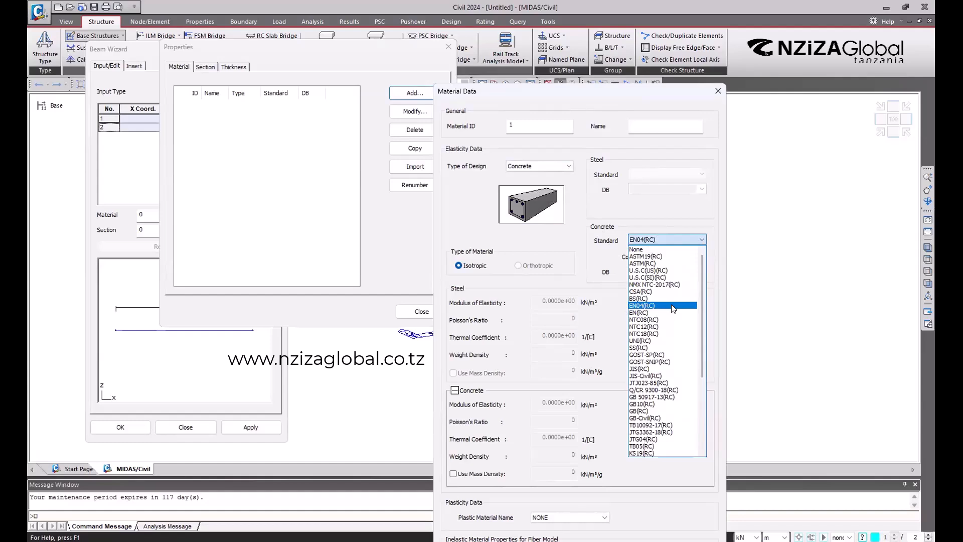
click(674, 307)
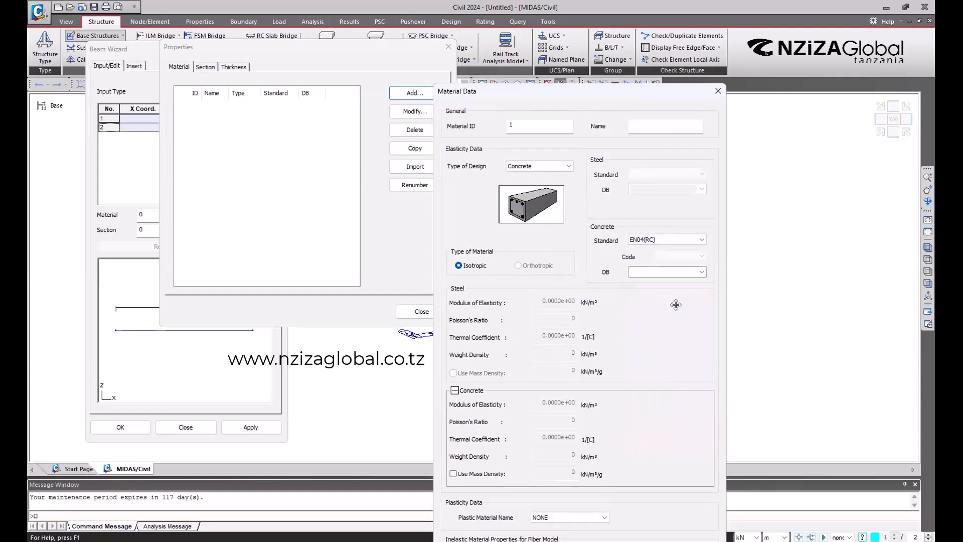
Set the concrete standard to BS(RC) and the grade to C35, keeping Concrete as the type of design
click(670, 241)
scroll(661, 276, up, 2)
scroll(661, 283, up, 1)
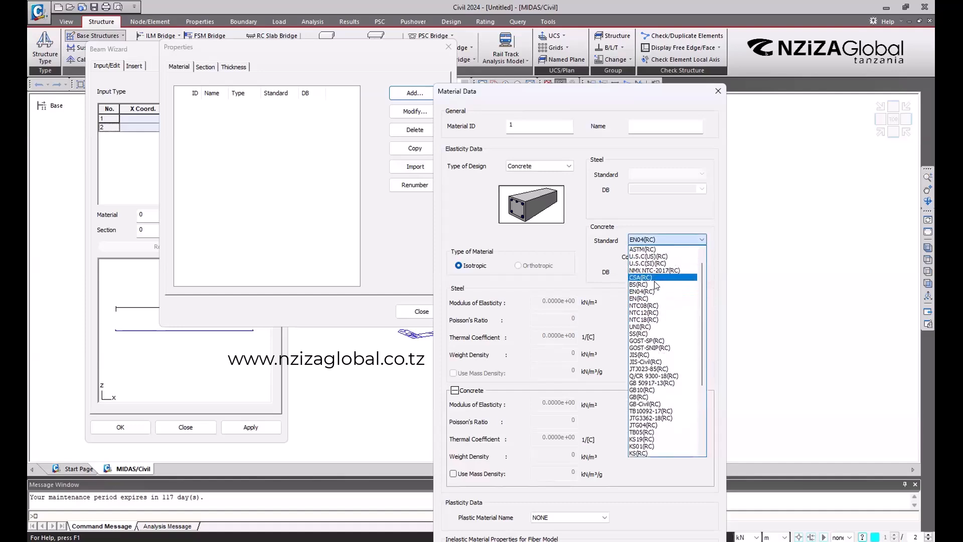
click(656, 284)
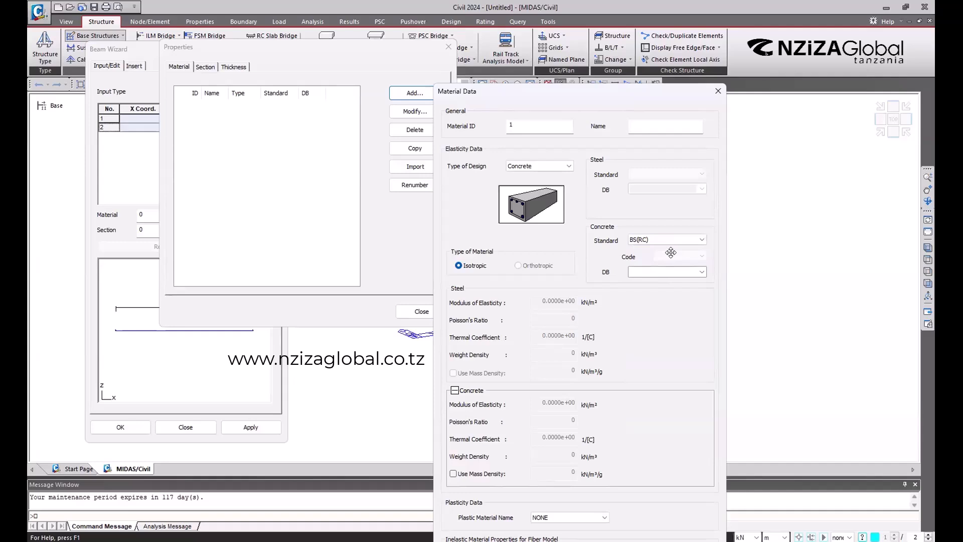
click(532, 167)
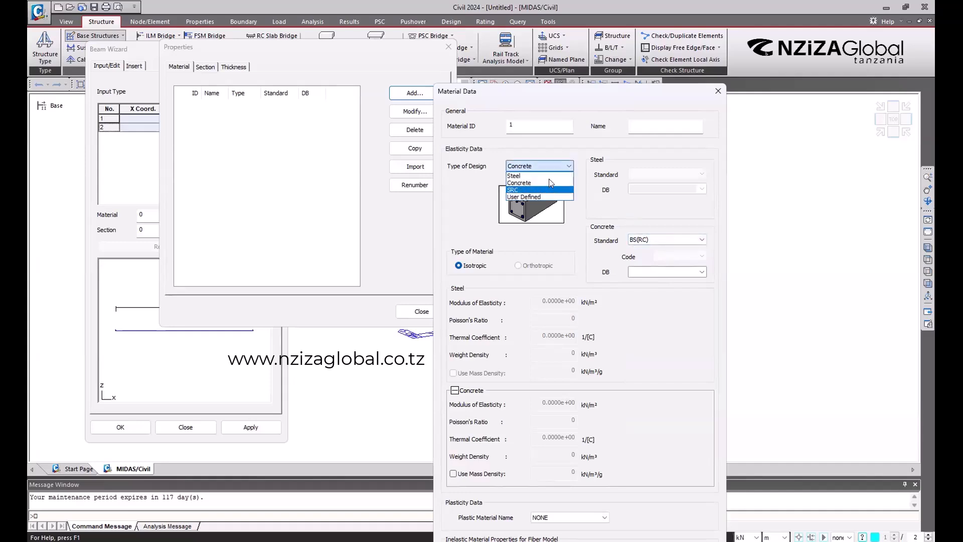
click(534, 153)
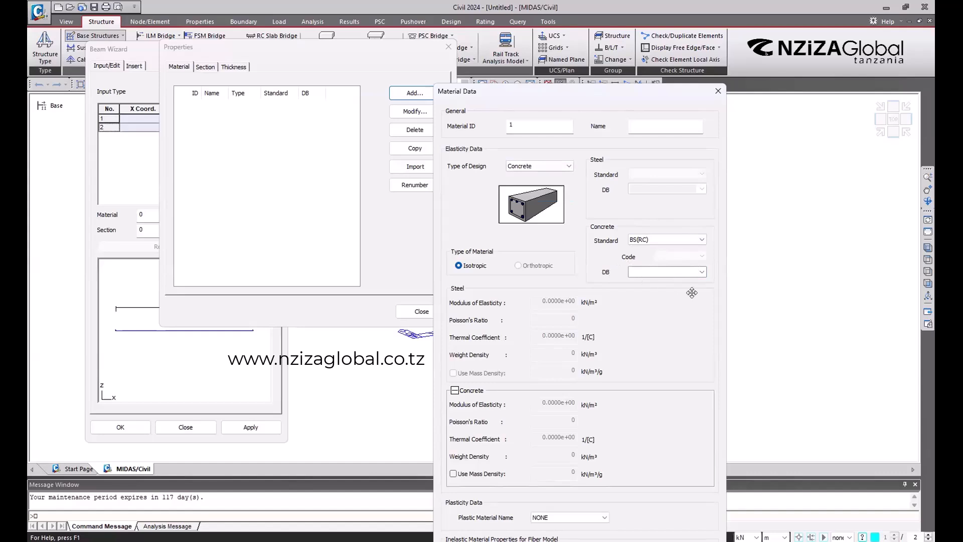
click(701, 272)
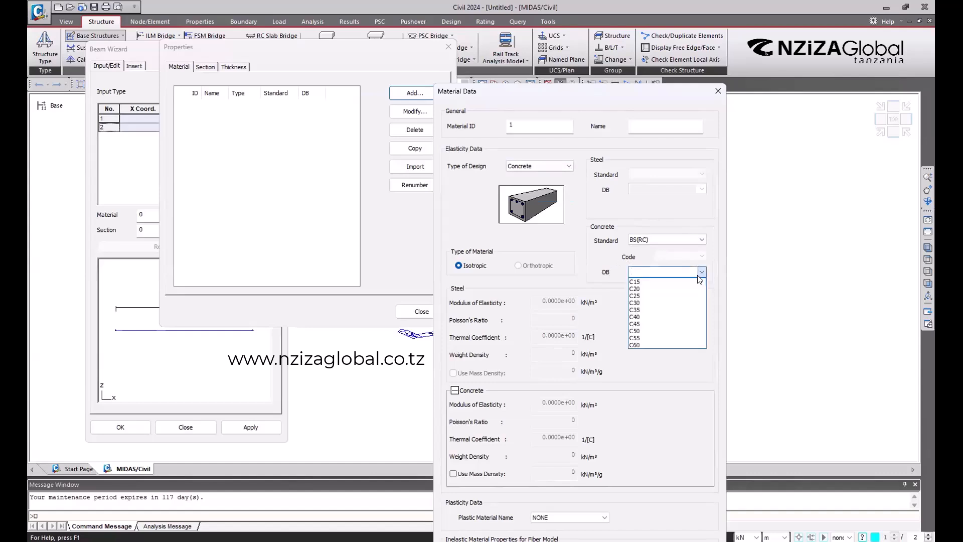
click(679, 310)
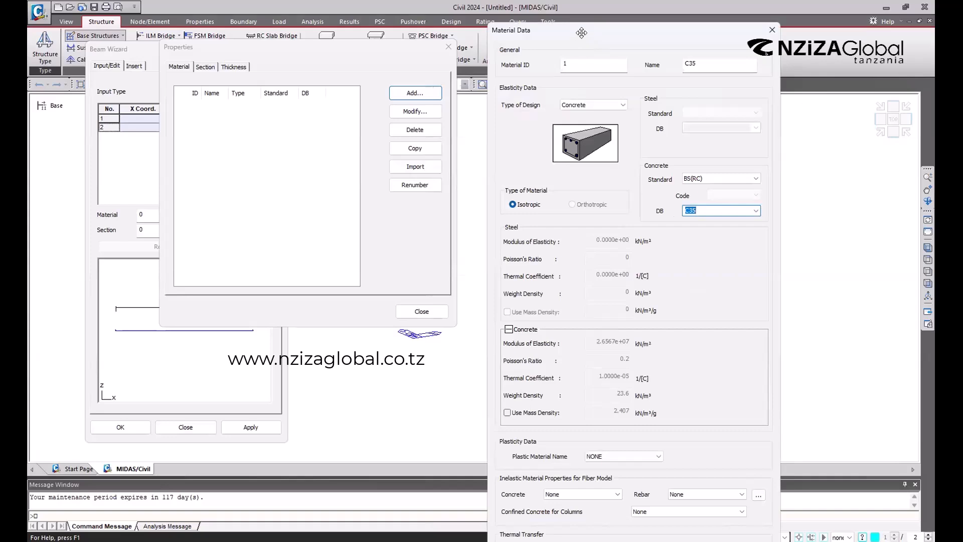
Change the material's concrete grade to C25 and collapse its Concrete property group so the whole dialog fits on screen
drag(582, 33, 583, 18)
click(755, 196)
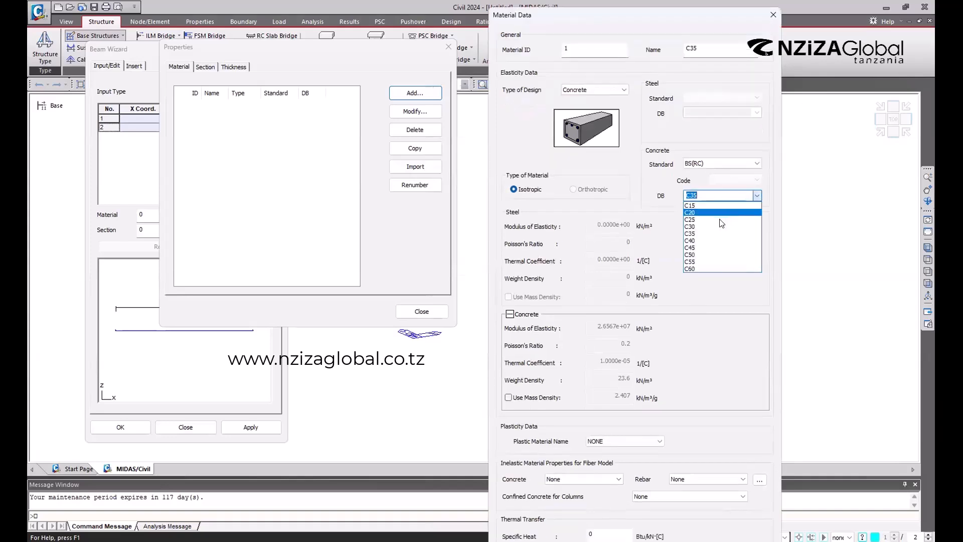
click(720, 219)
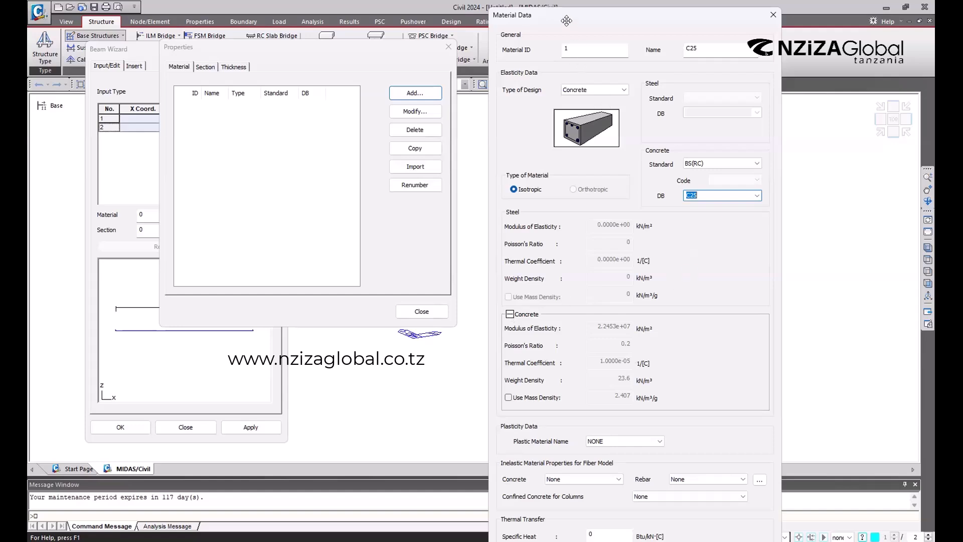
drag(566, 20, 562, 14)
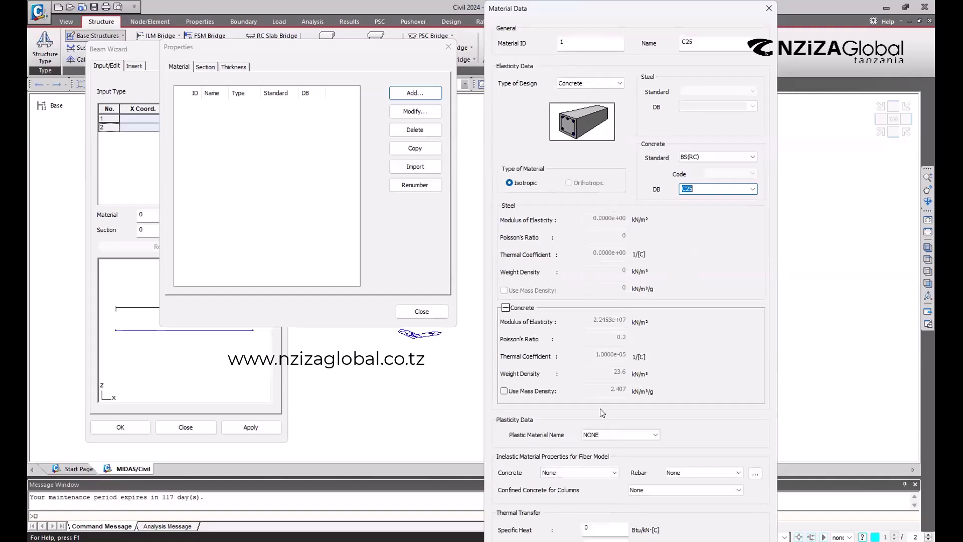
click(505, 307)
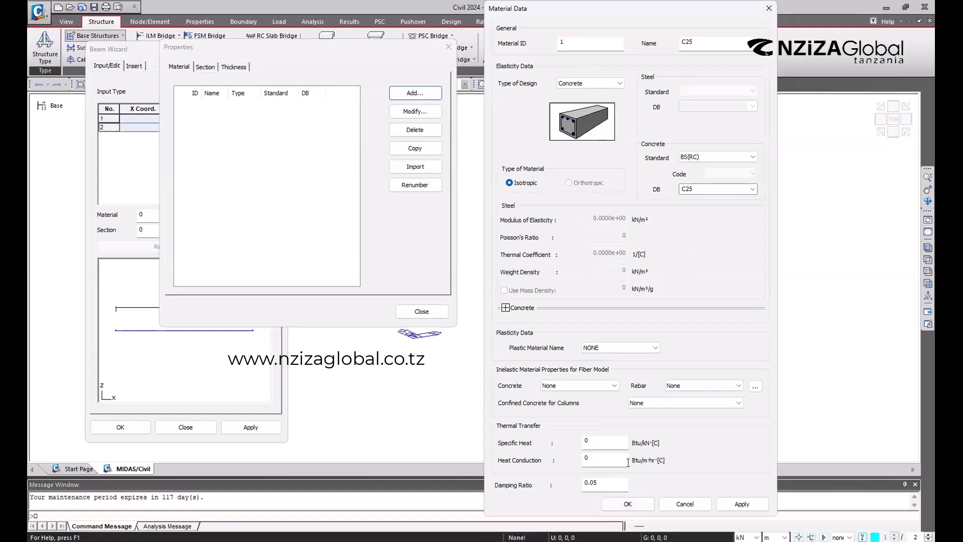
click(506, 308)
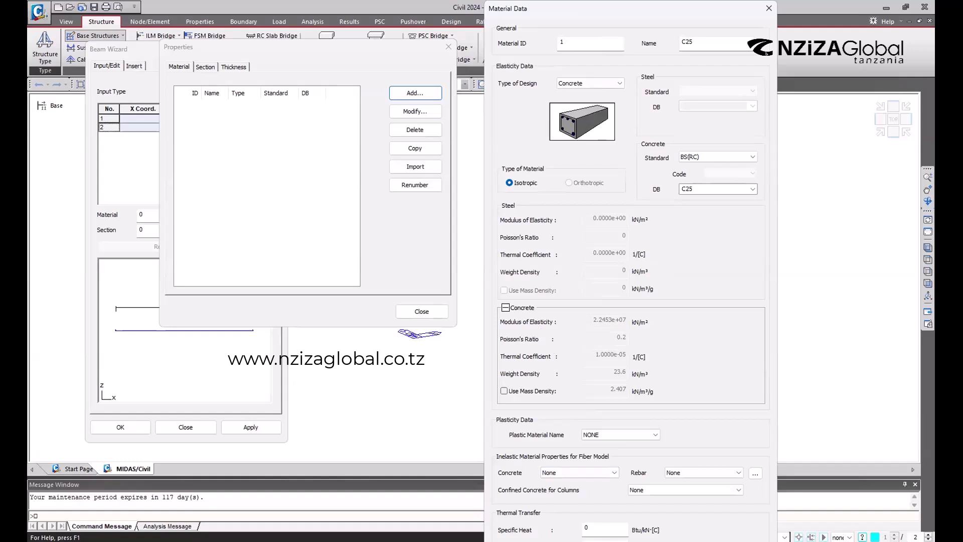
click(505, 308)
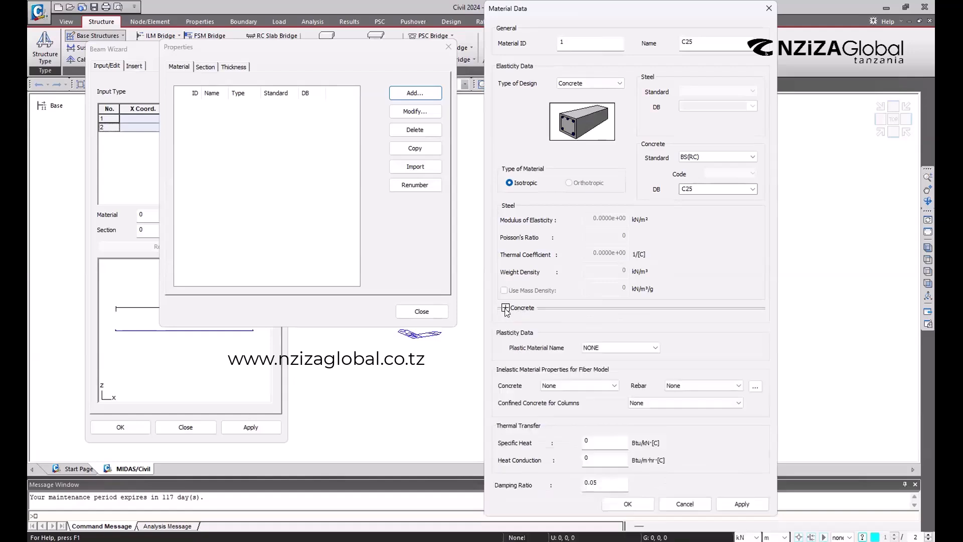
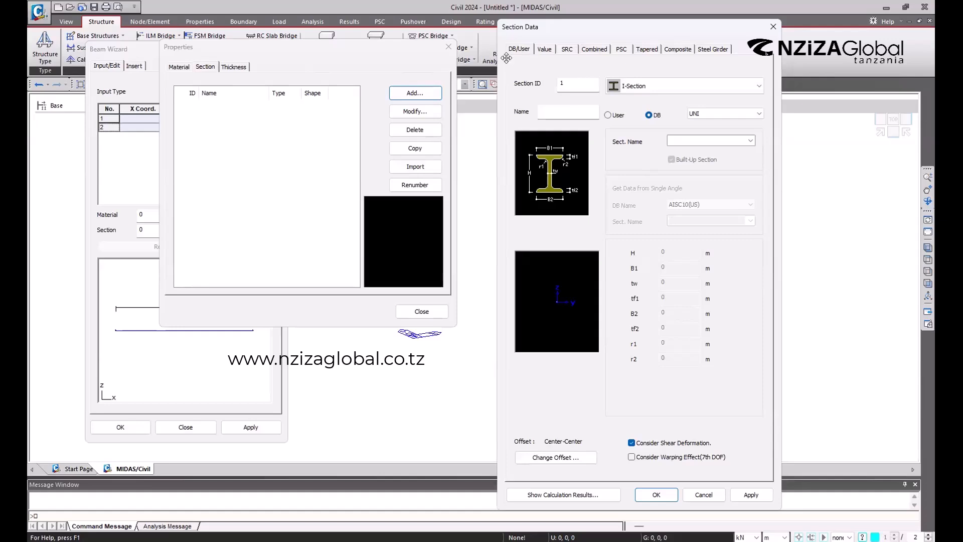
Review the section definition categories: Value, SRC, Combined, Tapered, Composite and Steel Girder
click(544, 50)
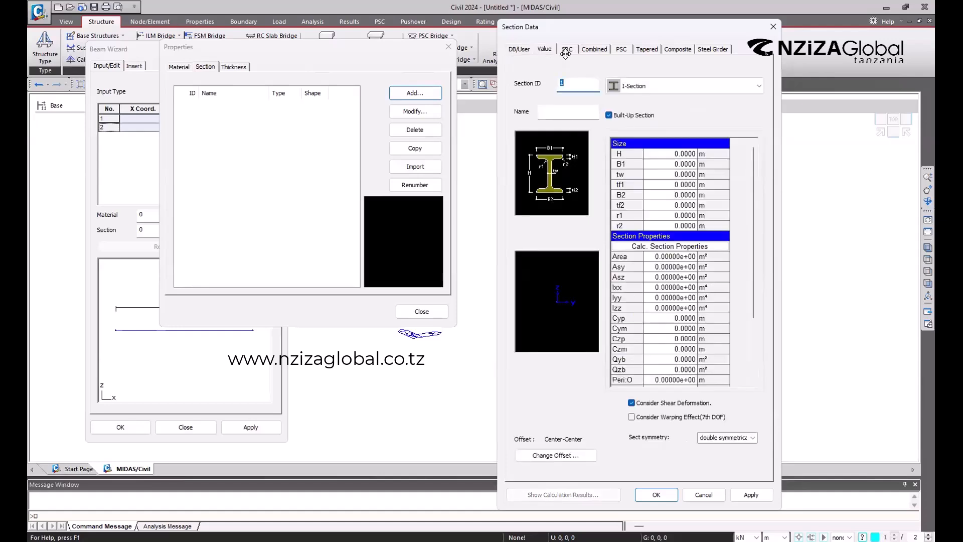
click(566, 50)
click(597, 50)
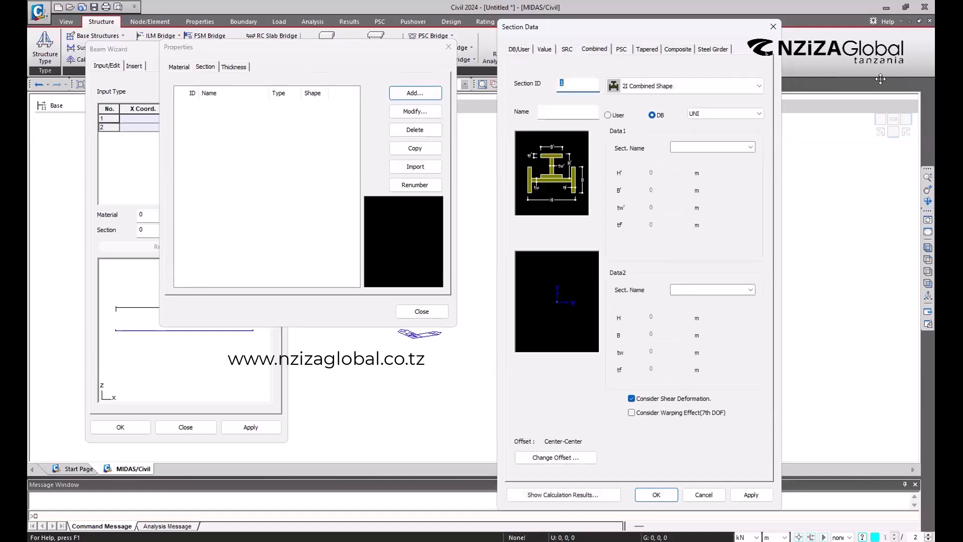
click(647, 49)
click(677, 49)
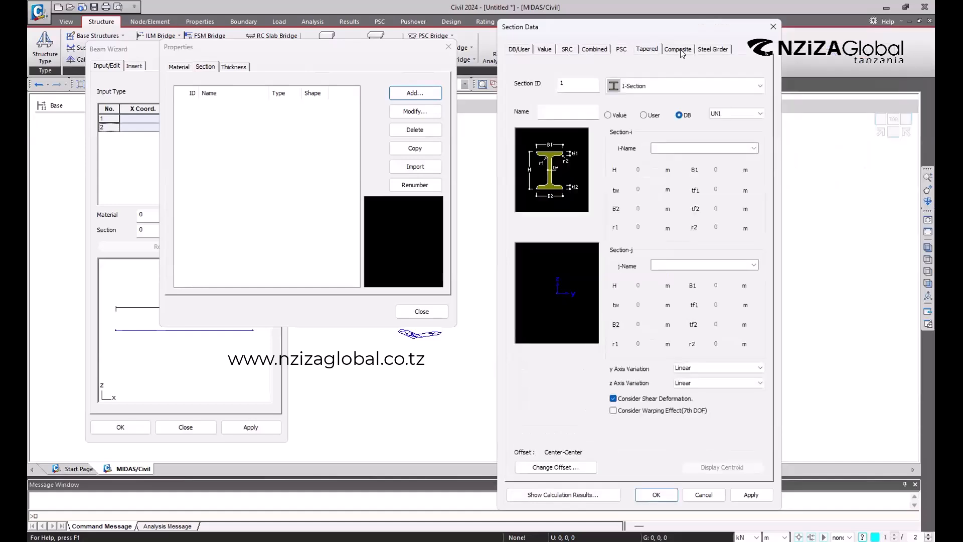
click(713, 49)
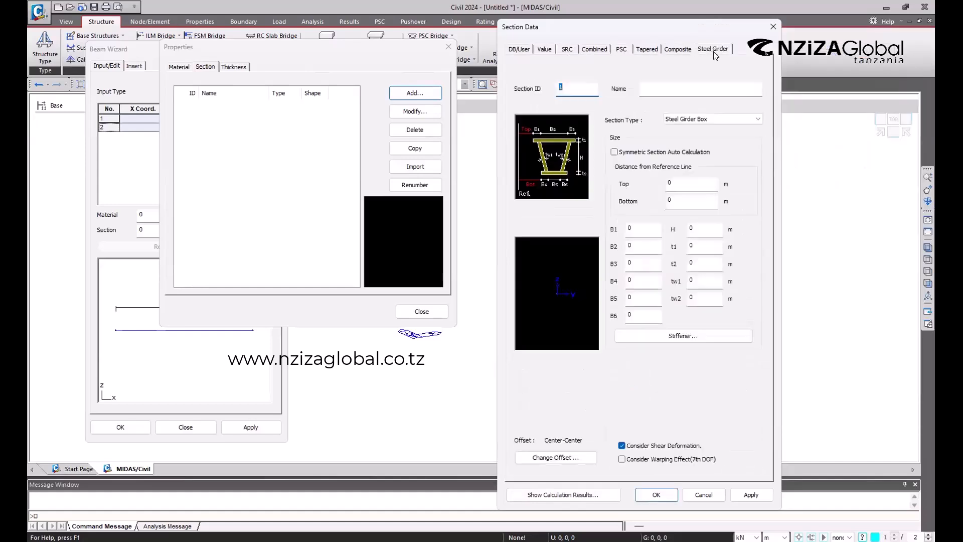
Return to the DB/User section definition and choose Solid Rectangle as the shape of section 1
click(520, 50)
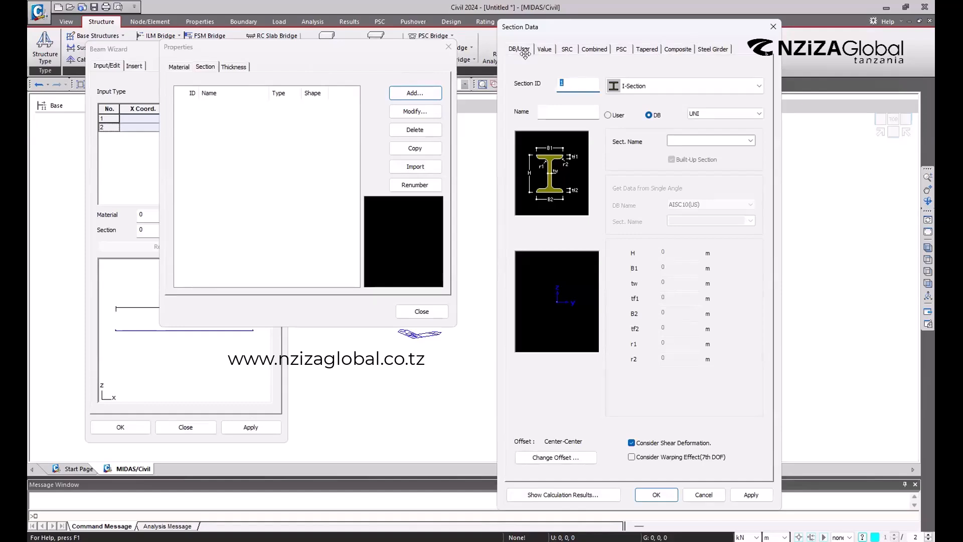
click(641, 87)
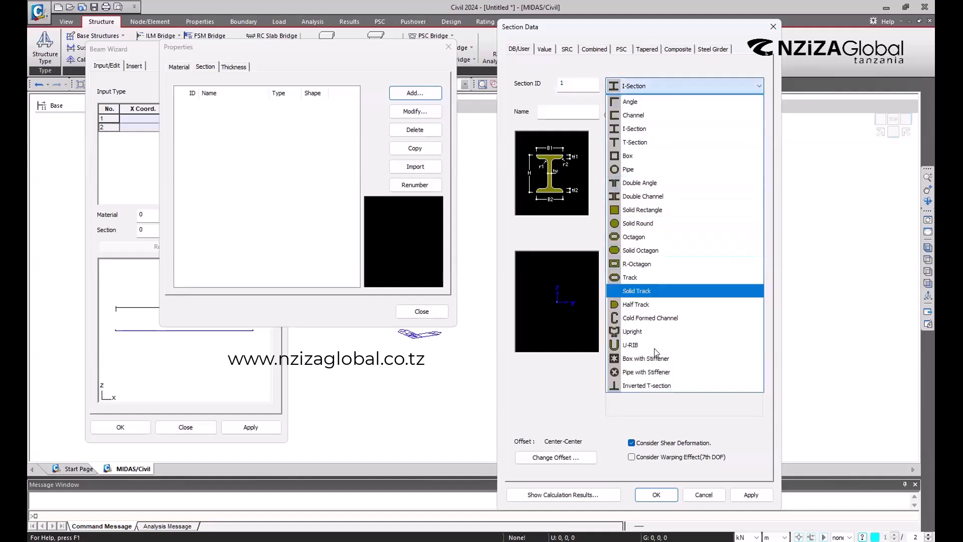
click(660, 209)
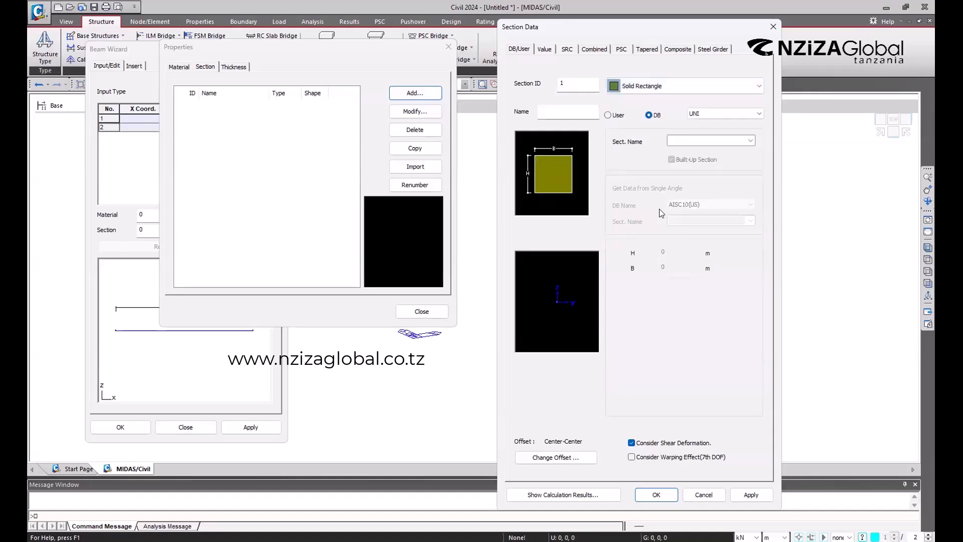
Define the solid rectangle by user dimensions with H 0.3 m and B 0.2 m, dismissing the project save prompt
click(615, 118)
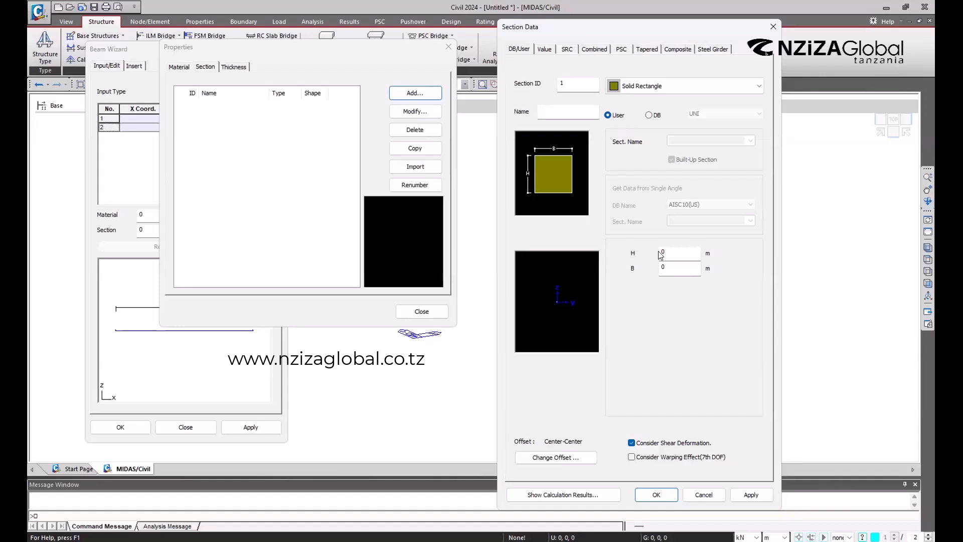
click(676, 254)
text(0.)
key(BackSpace)
key(BackSpace)
text(3)
click(677, 270)
text(0.2)
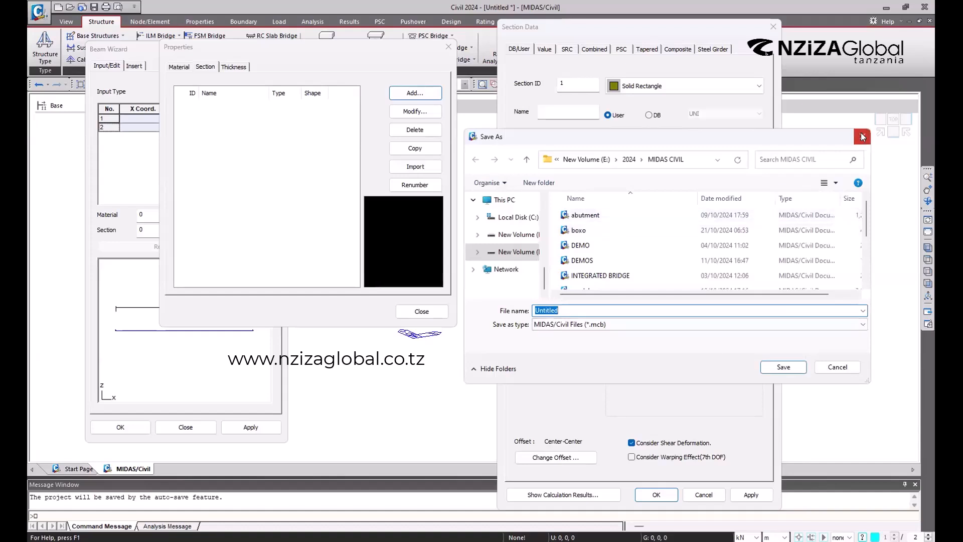
key(Escape)
Change the rectangular section's height H to 1 m and its width B to 0.5 m
click(677, 252)
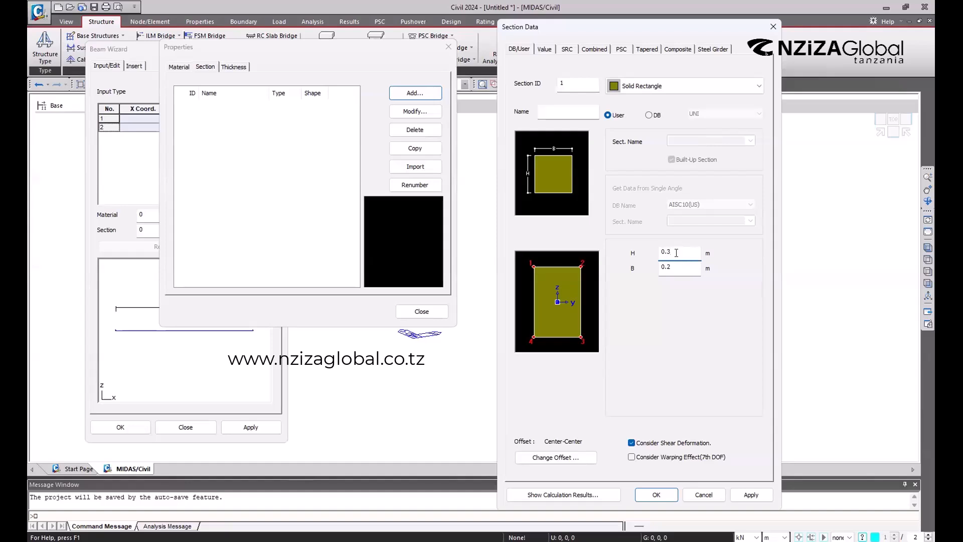
drag(677, 252, 652, 254)
text(1)
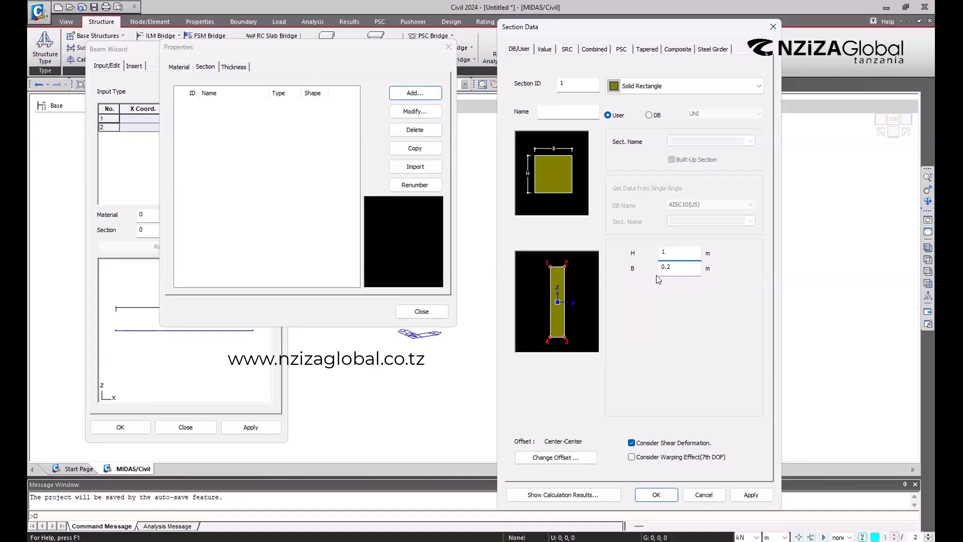
key(Tab)
drag(670, 262, 666, 260)
text(5)
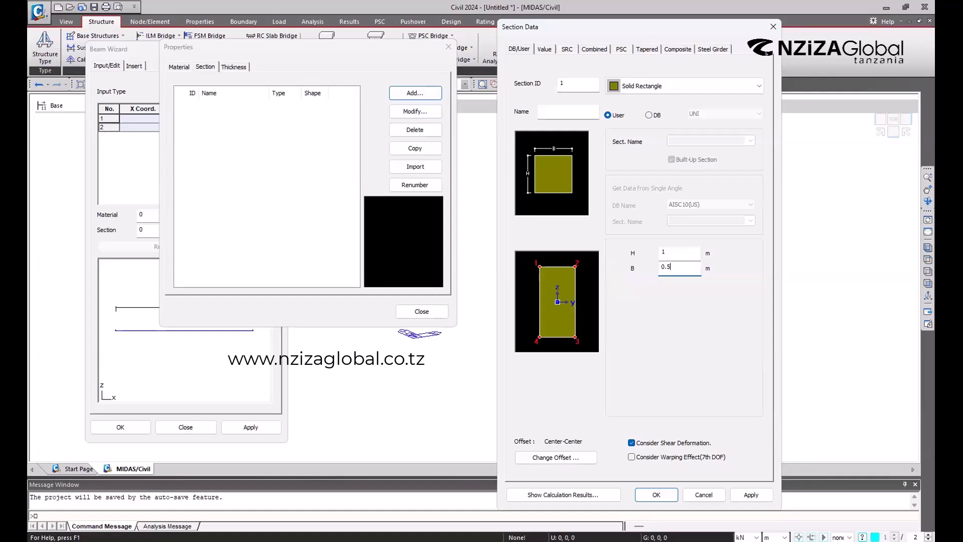
Change the rectangular section's offset to Center-Top
click(549, 460)
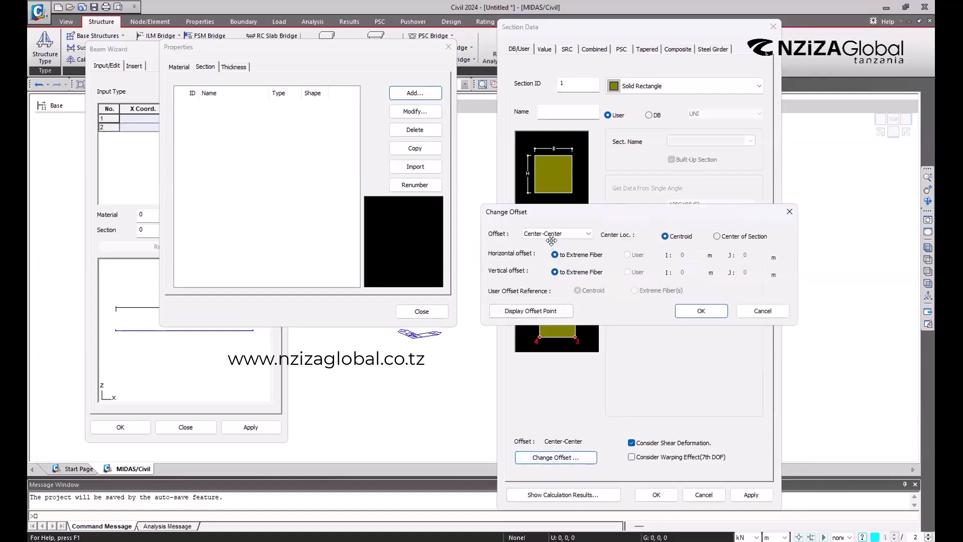
click(554, 237)
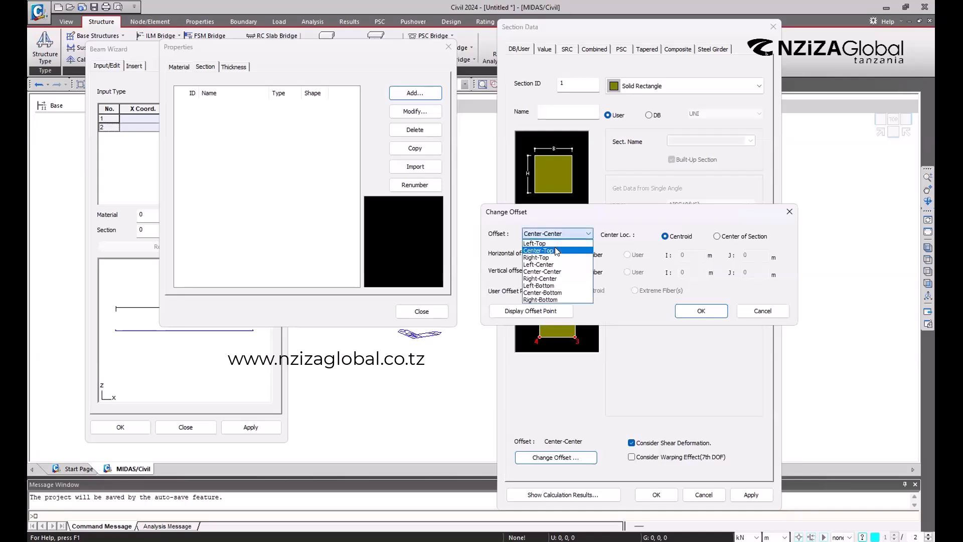
click(555, 251)
click(687, 311)
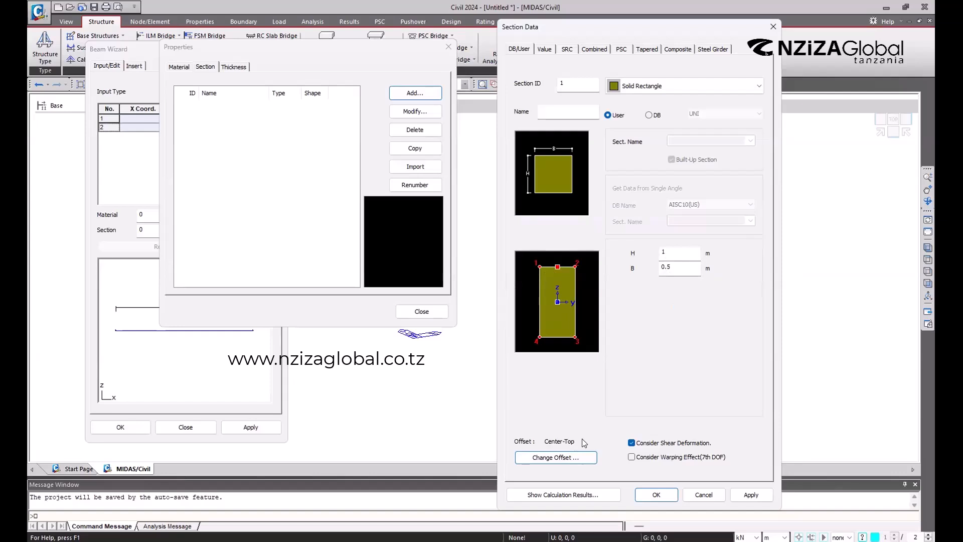
Name section 1 BEAM and save the section definition
click(650, 494)
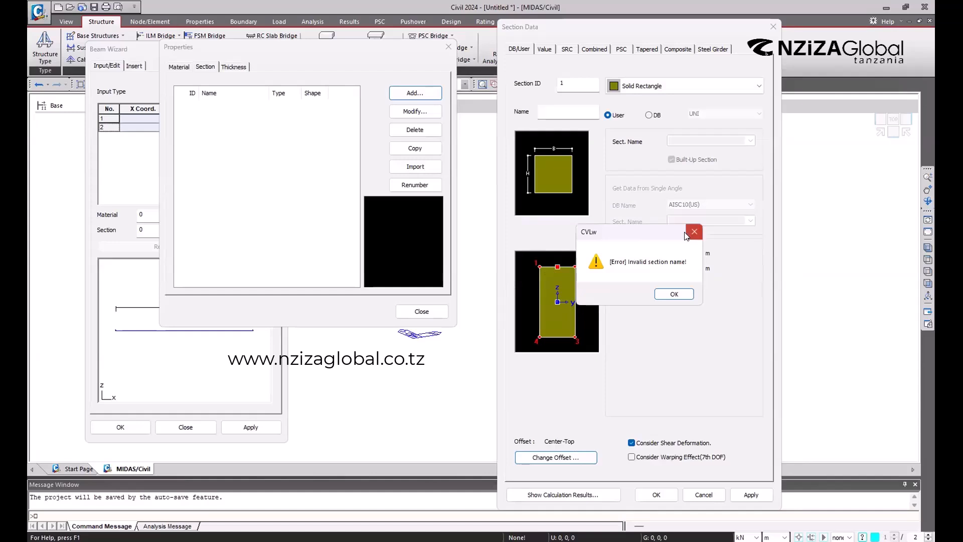
key(Return)
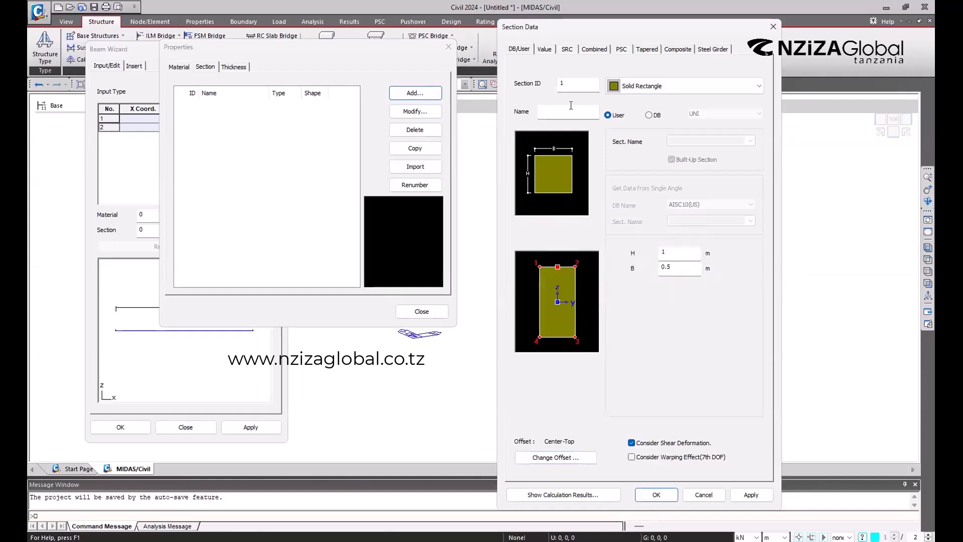
text(BEAM)
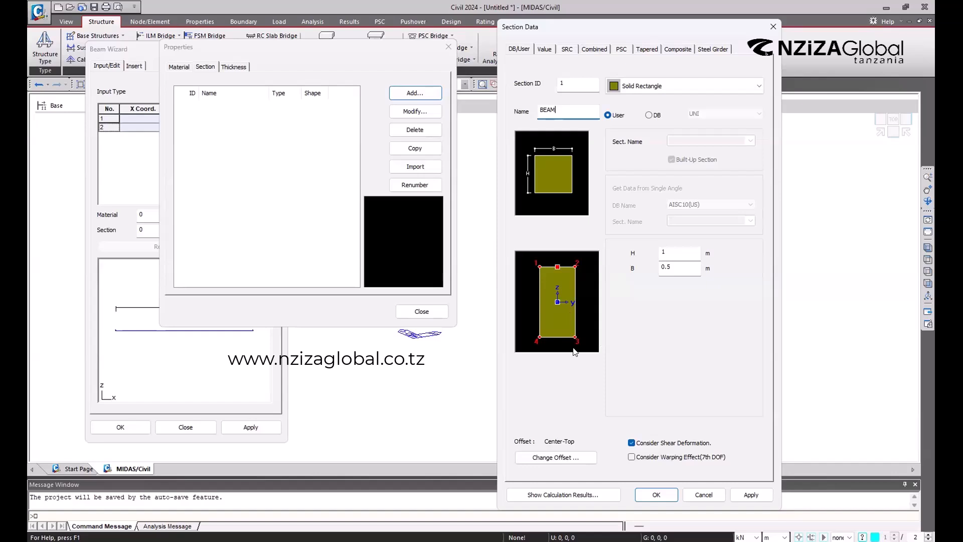
click(661, 494)
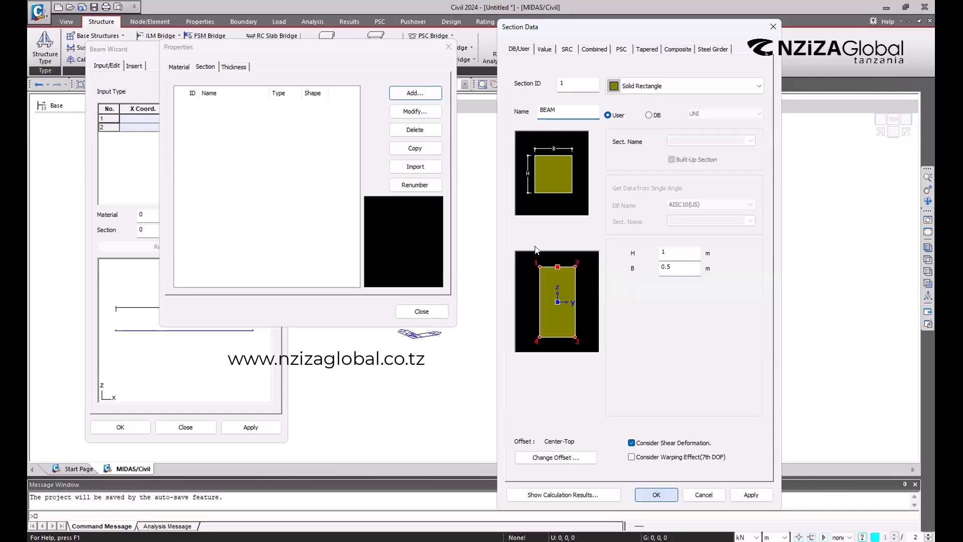
Check the defined material, return to the Beam Wizard and open its list of available sections
click(182, 67)
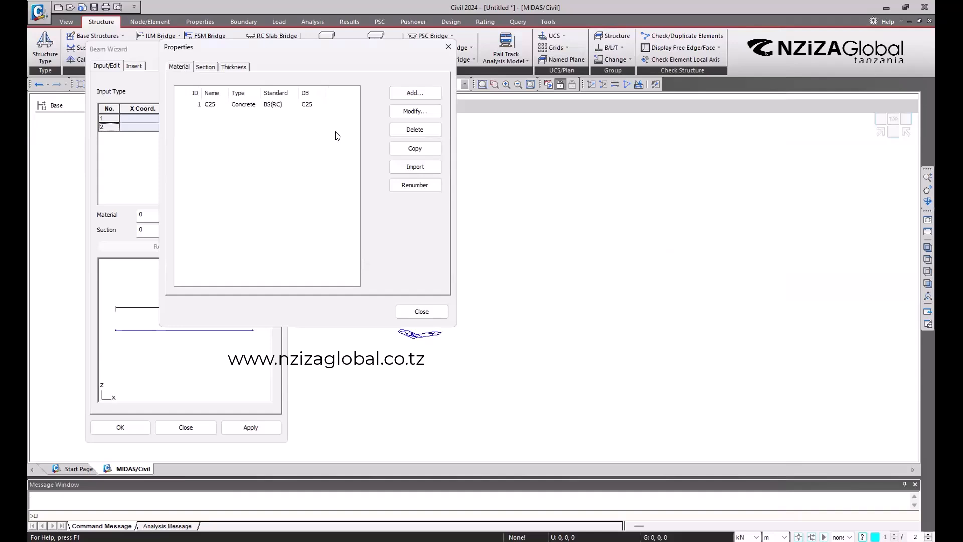
click(422, 312)
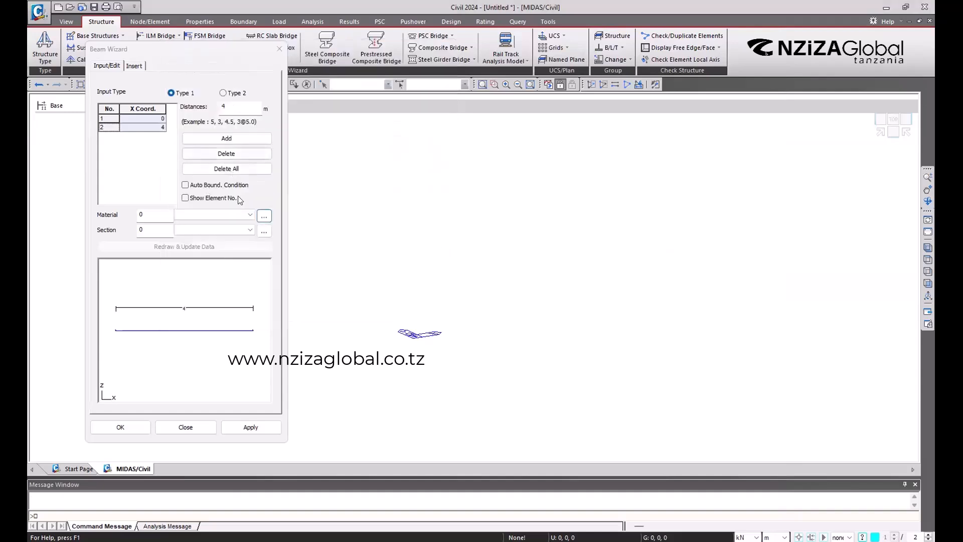
click(228, 230)
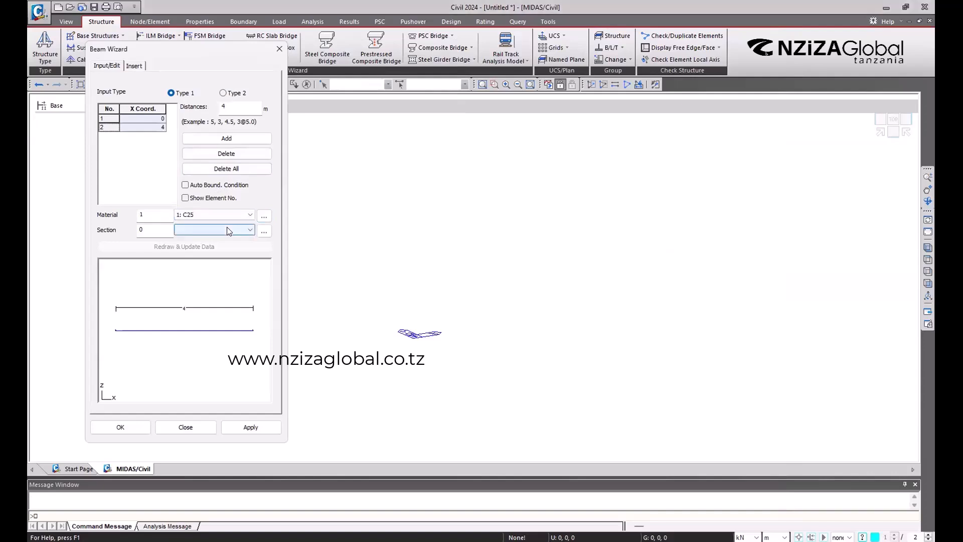
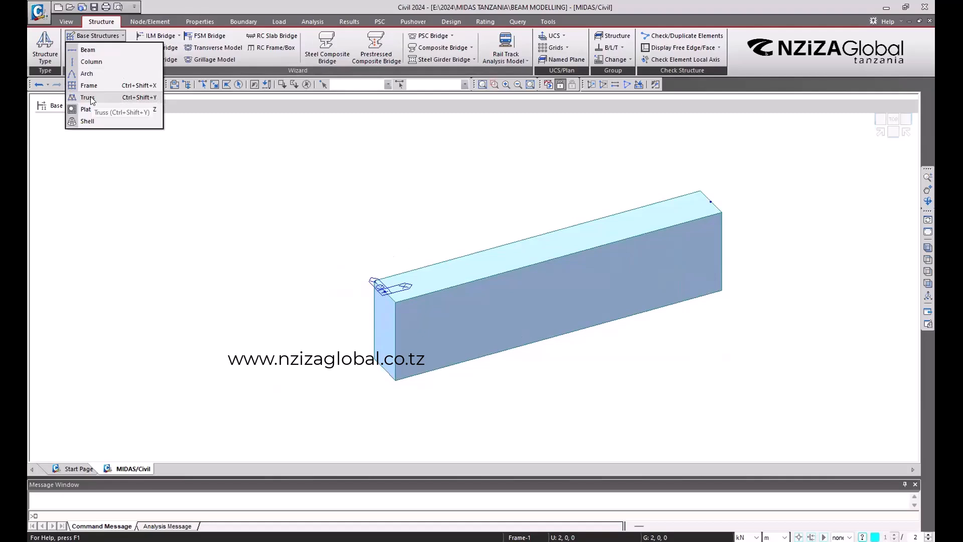
Review the input settings of the Suspension Bridge, Cable Stayed Bridge and ILM Bridge wizards without generating a model
click(205, 194)
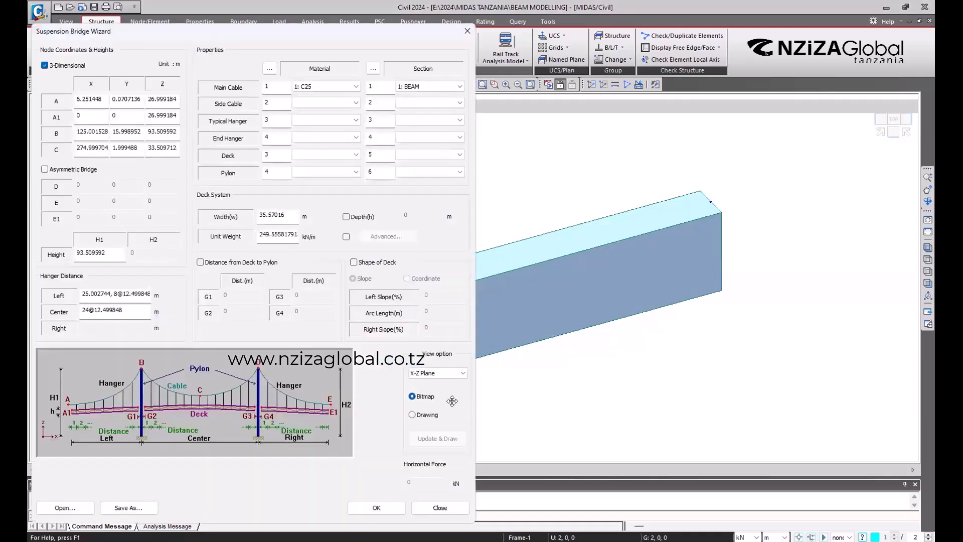
drag(139, 40, 372, 38)
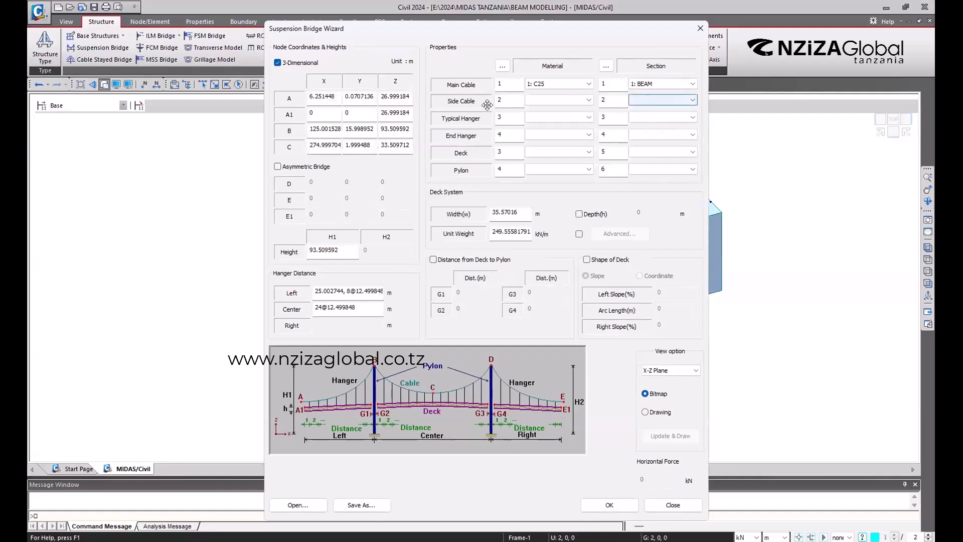
click(700, 29)
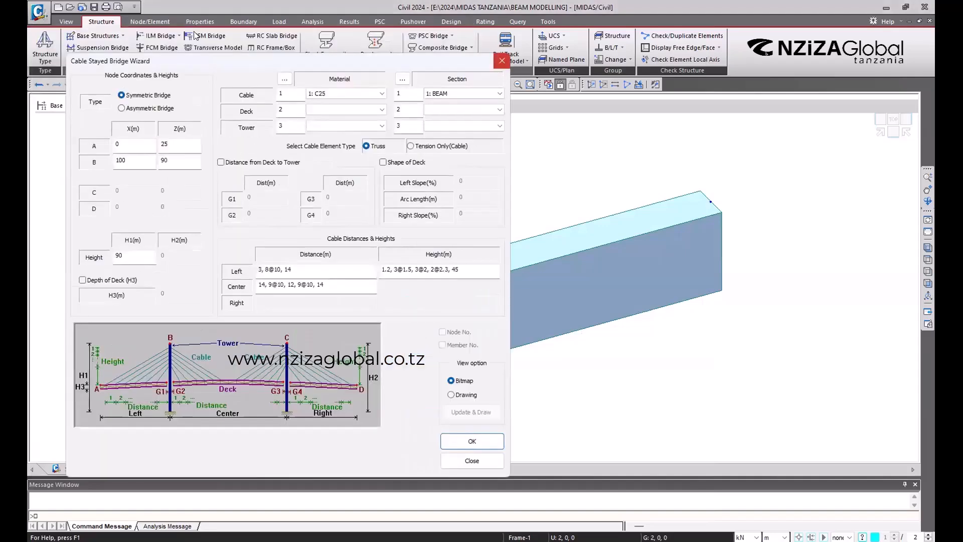
key(Escape)
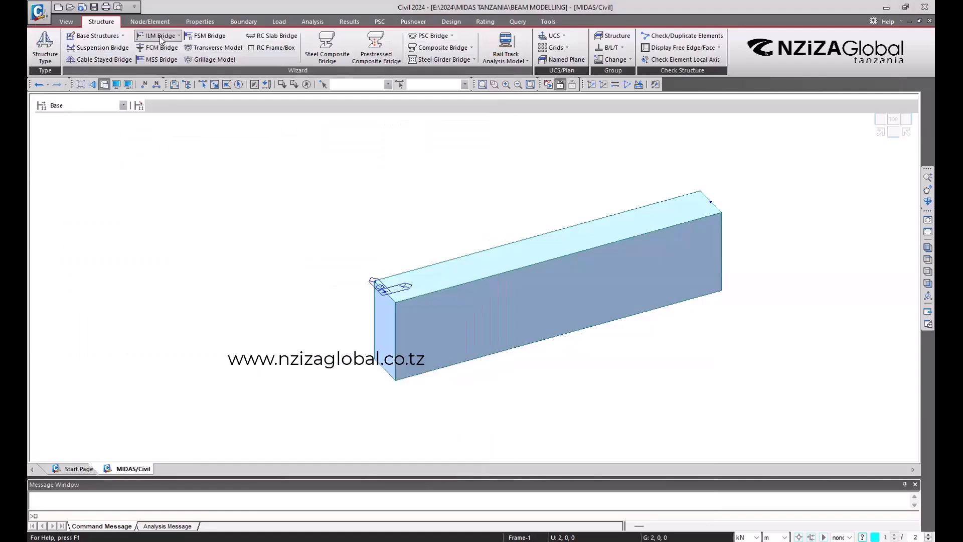
click(159, 35)
click(168, 50)
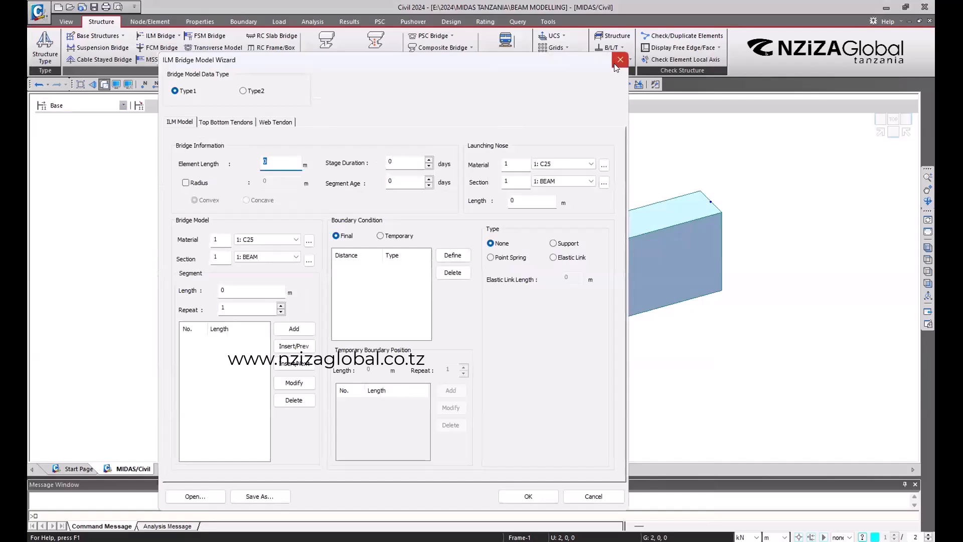
key(Escape)
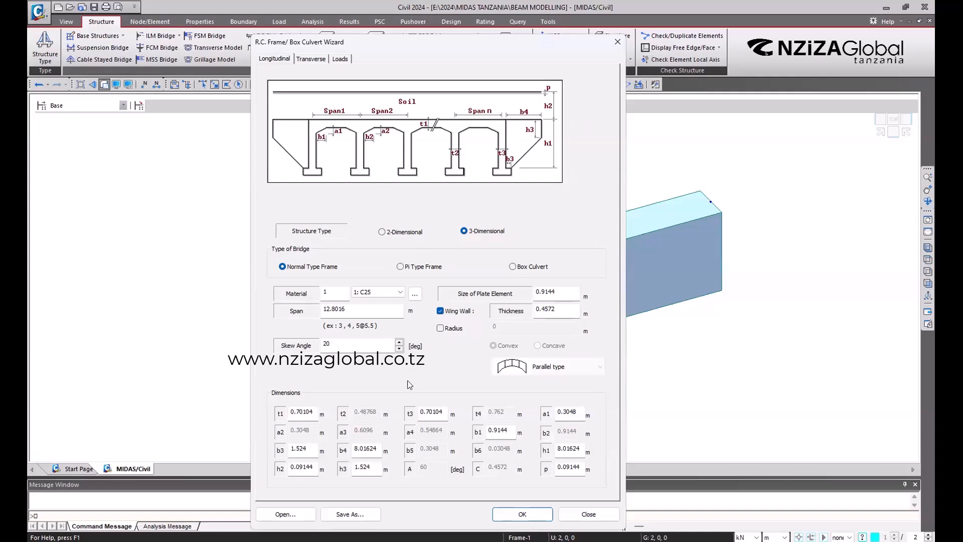
Review the R.C. Frame/Box Culvert and R.C. Slab Bridge wizards without generating a model
click(616, 43)
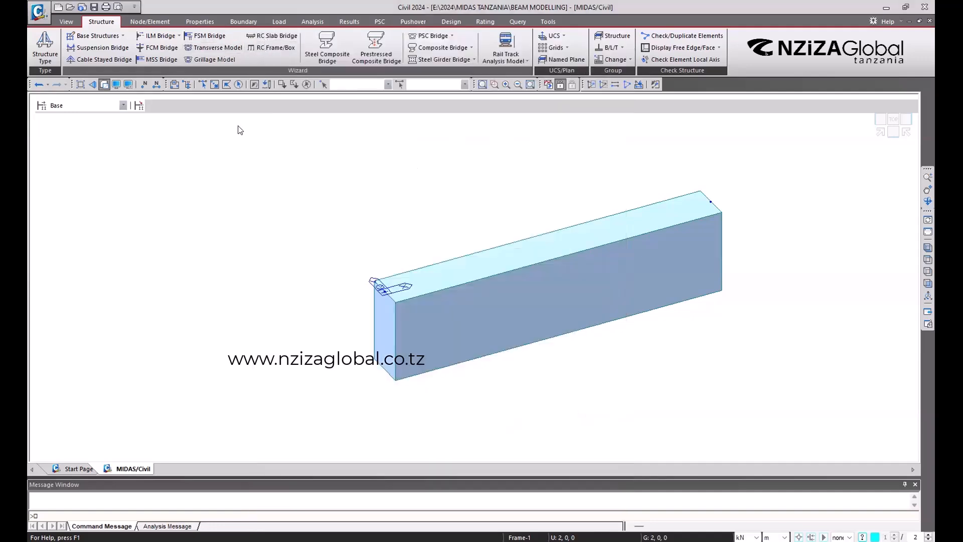
click(271, 36)
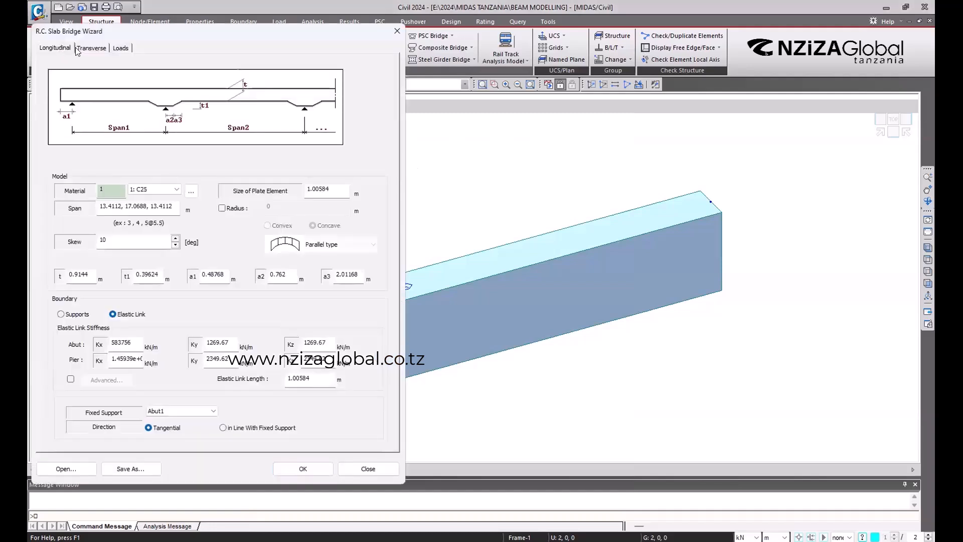
click(397, 31)
click(261, 48)
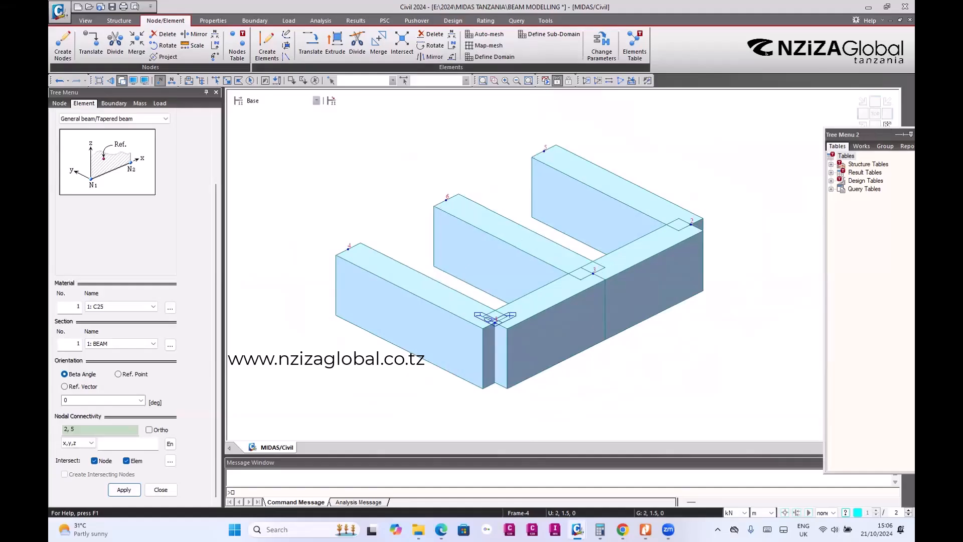
Create a C25 beam element with section BEAM from node 4 to node 5, closing the open side of the frame
click(889, 125)
middle_drag(496, 276, 490, 263)
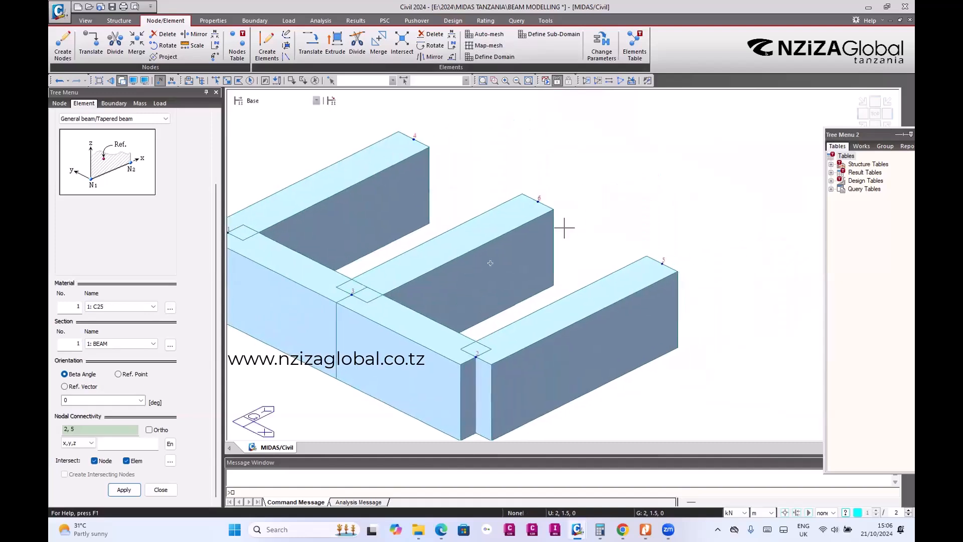
click(862, 102)
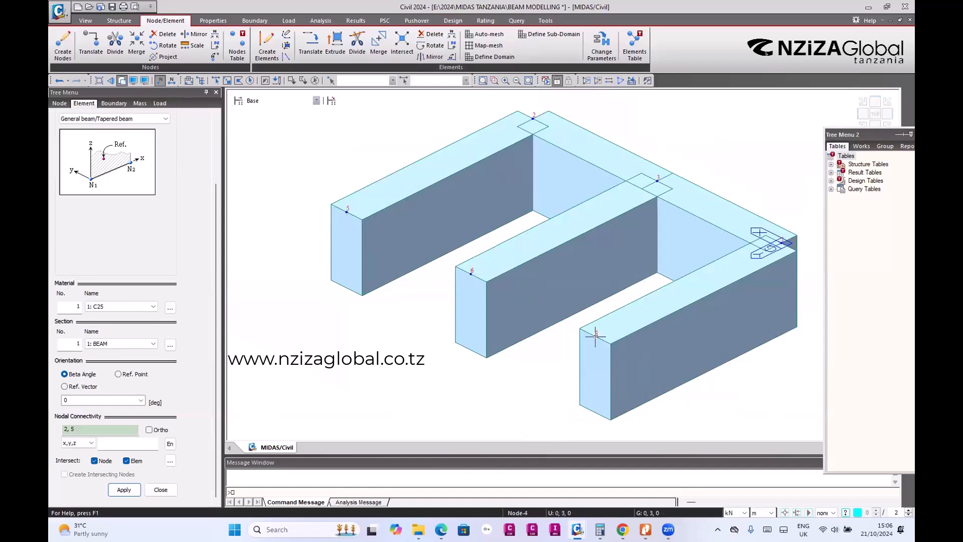
click(595, 335)
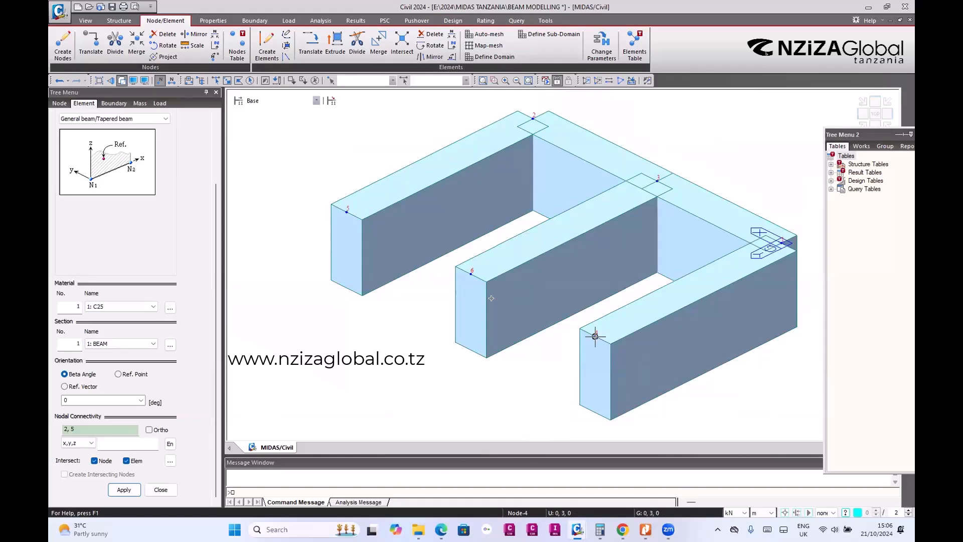
click(347, 211)
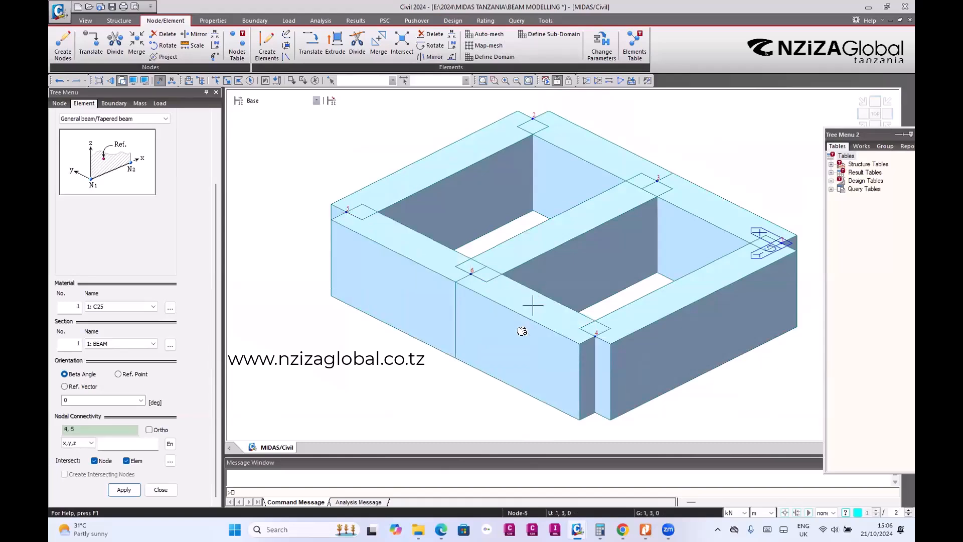
Examine the closed beam frame from several angles and in isometric view, including its corner at node 1
middle_drag(520, 329, 580, 279)
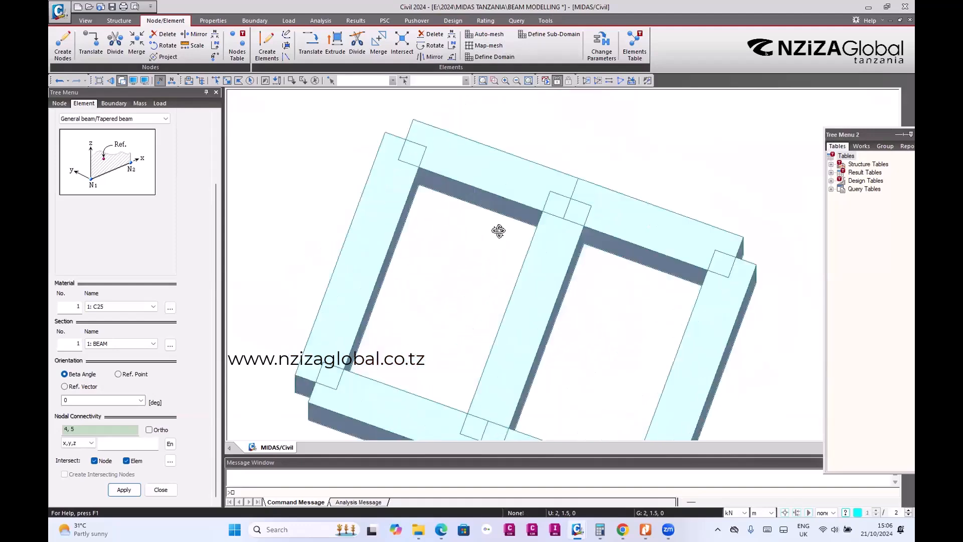
ctrl+middle_drag(496, 228, 354, 294)
ctrl+middle_drag(495, 332, 443, 333)
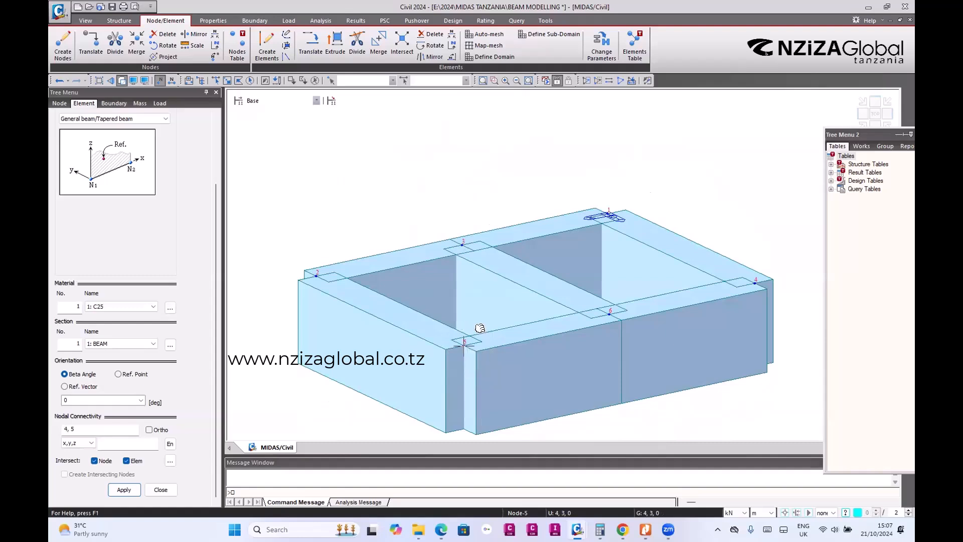
ctrl+middle_drag(477, 329, 521, 262)
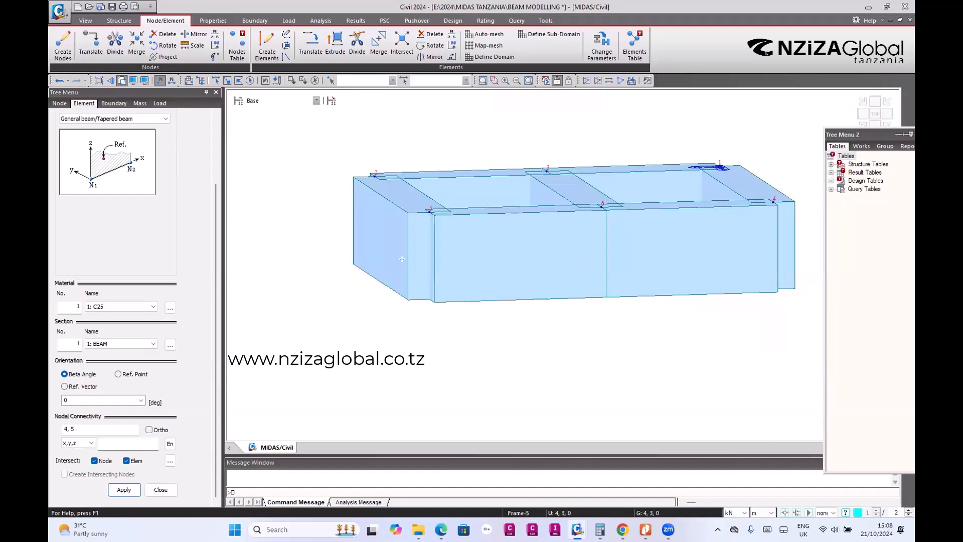
ctrl+middle_drag(428, 291, 450, 252)
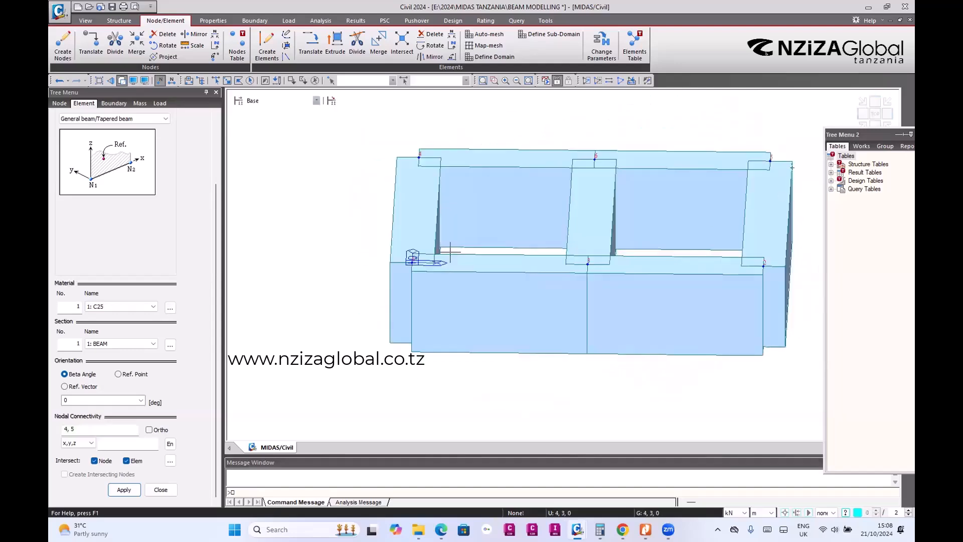
click(864, 123)
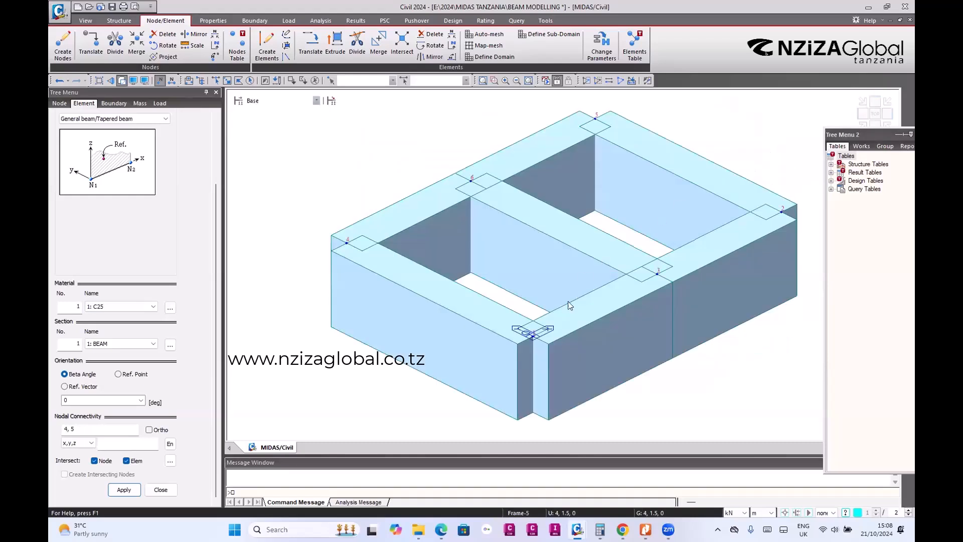
scroll(505, 276, up, 3)
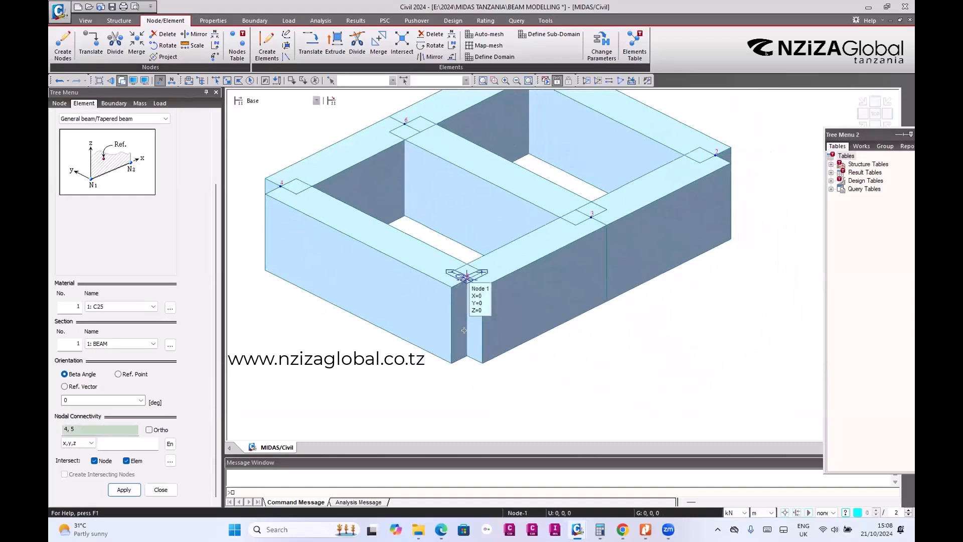
middle_drag(425, 307, 432, 333)
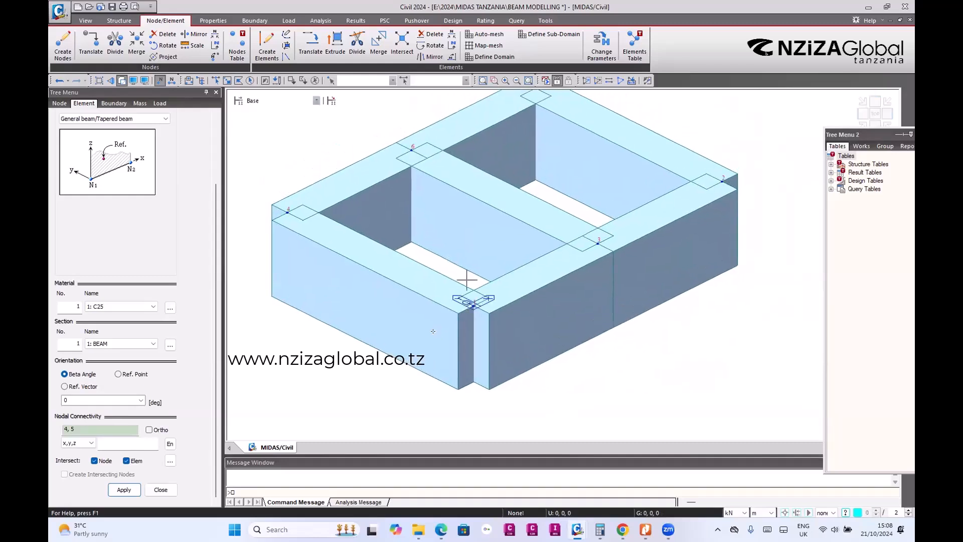
middle_drag(495, 296, 474, 298)
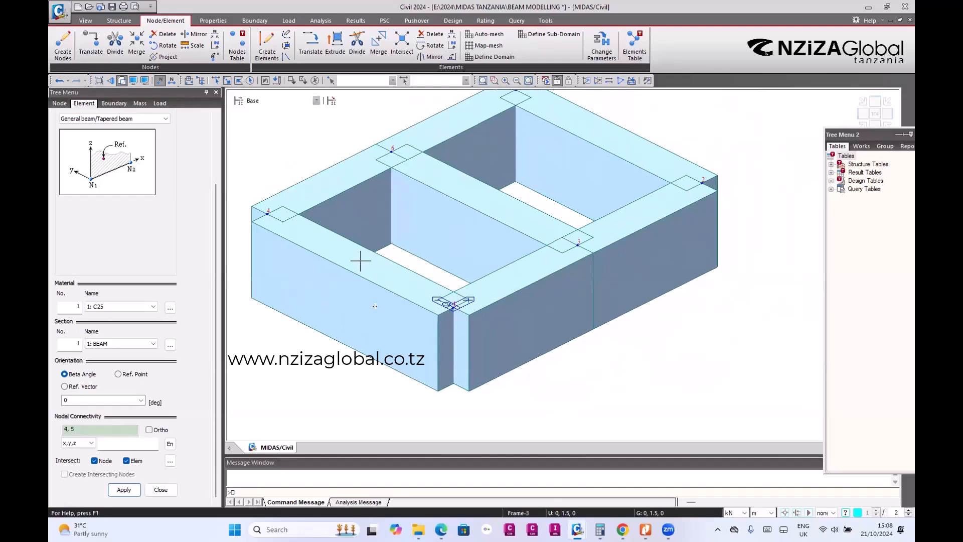
mouse_move(361, 261)
mouse_move(668, 529)
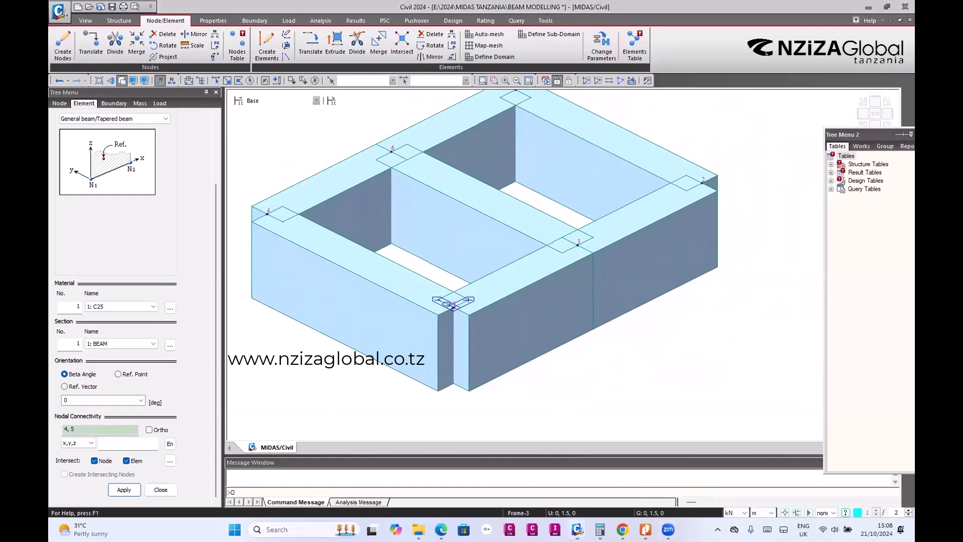
click(504, 484)
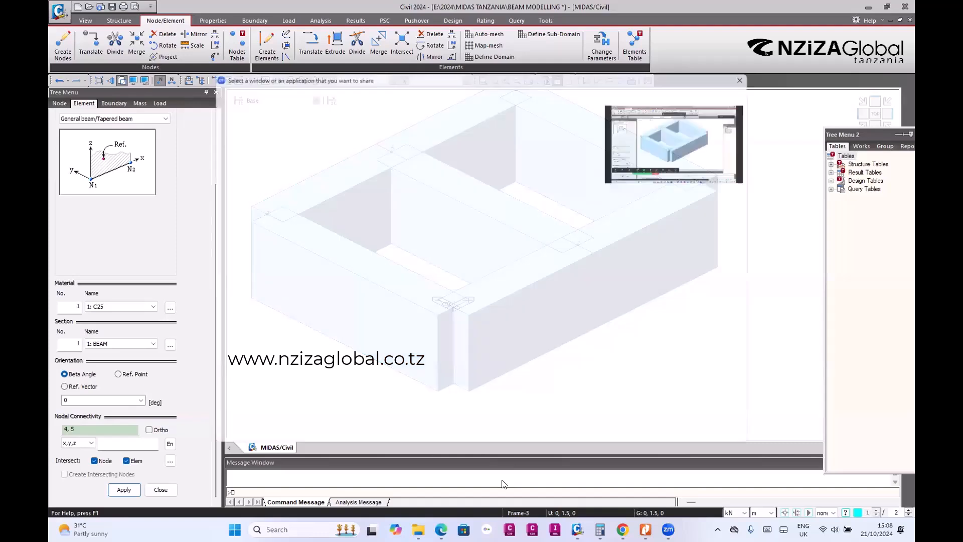
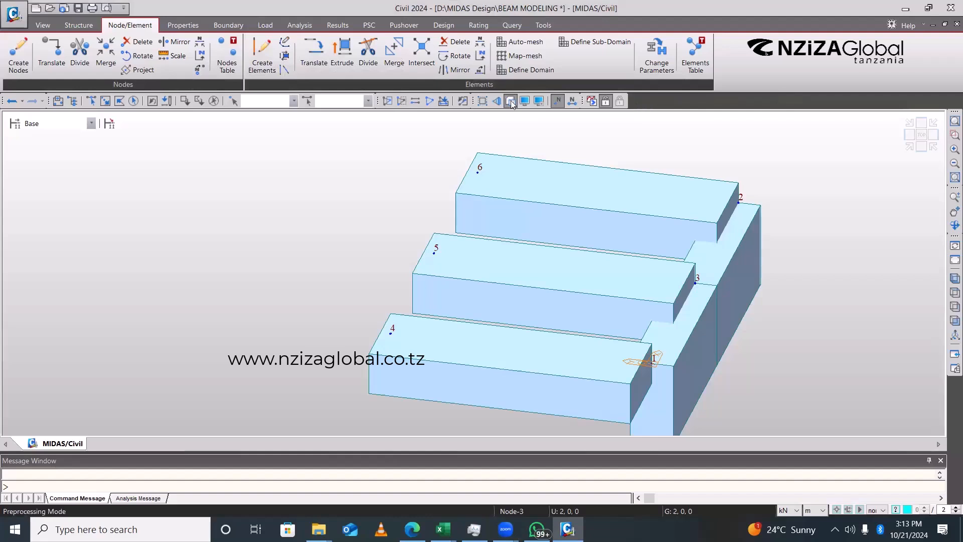
Display Tree Menu 2 and show its Works list of structures and properties
right_click(660, 98)
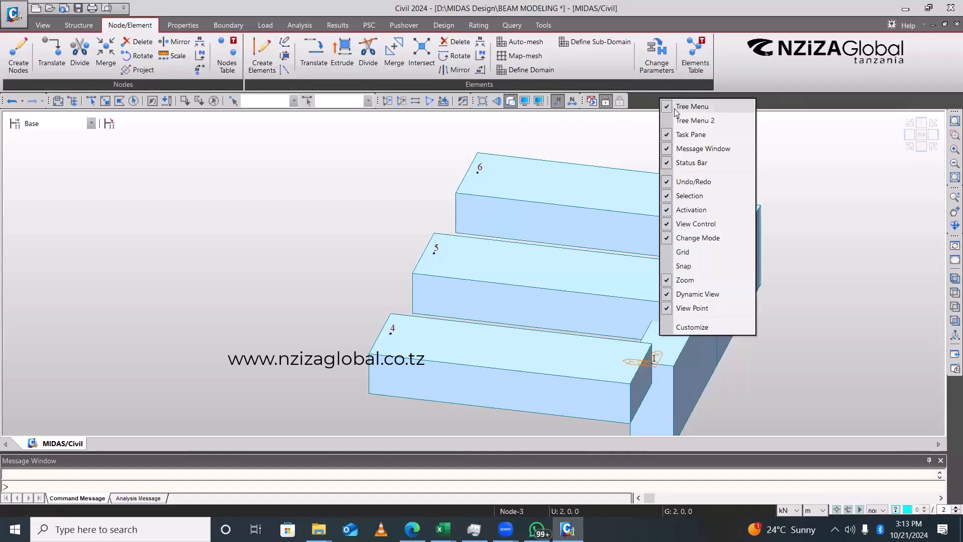
click(681, 121)
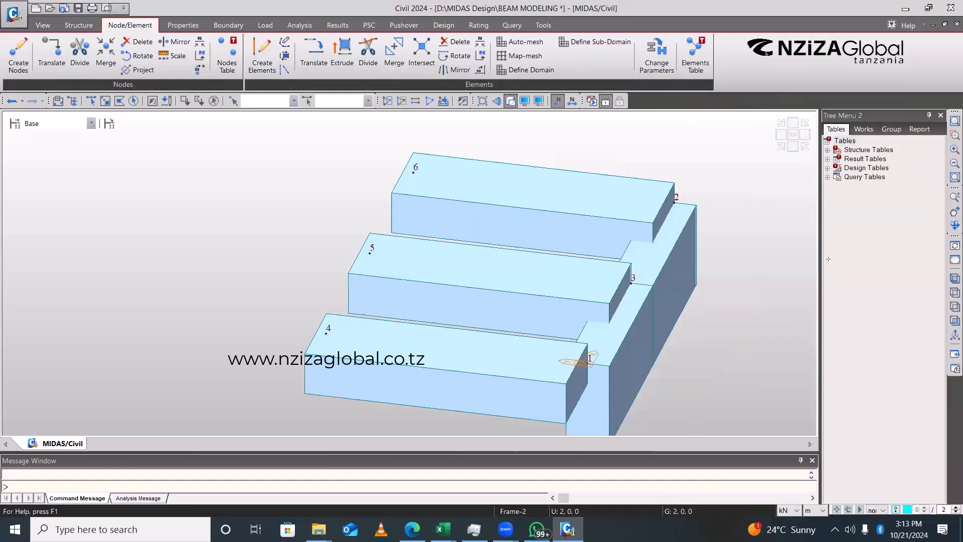
click(863, 151)
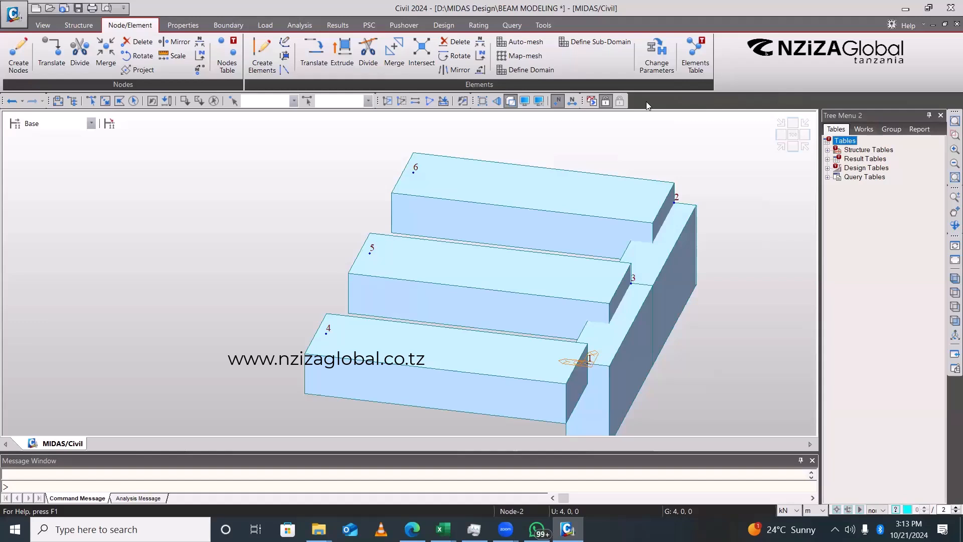
click(863, 129)
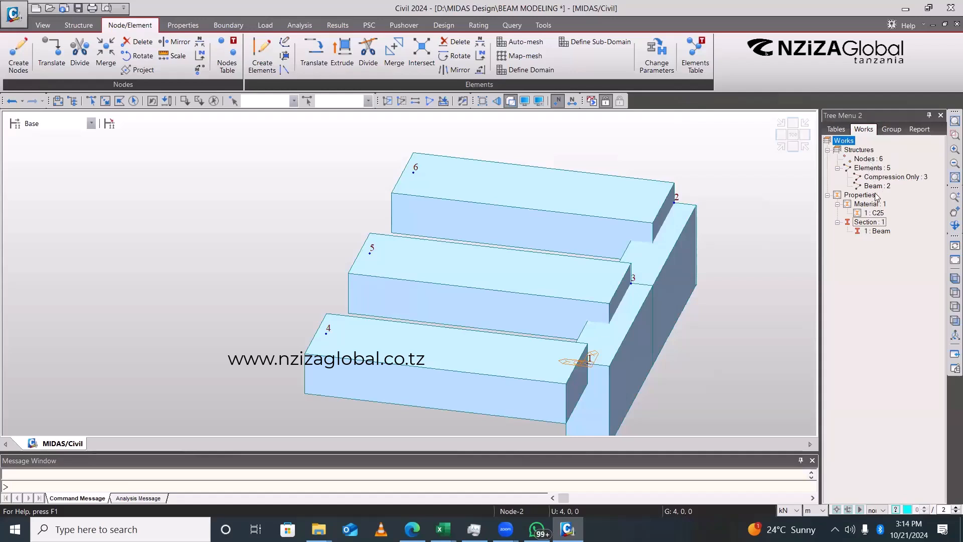
Review the Beam section's properties, including its shape, dimensions and offset settings, and close them with the existing values
click(865, 222)
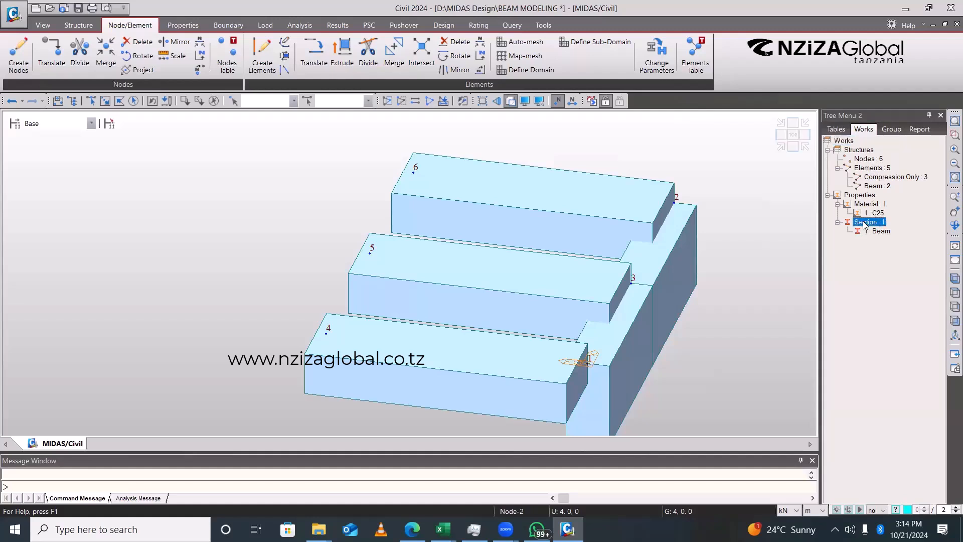
click(877, 231)
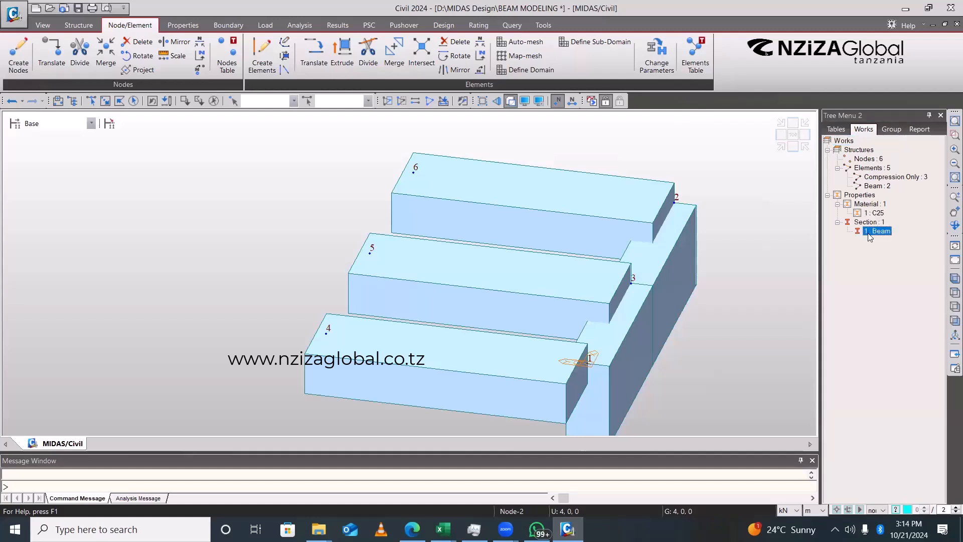
click(869, 223)
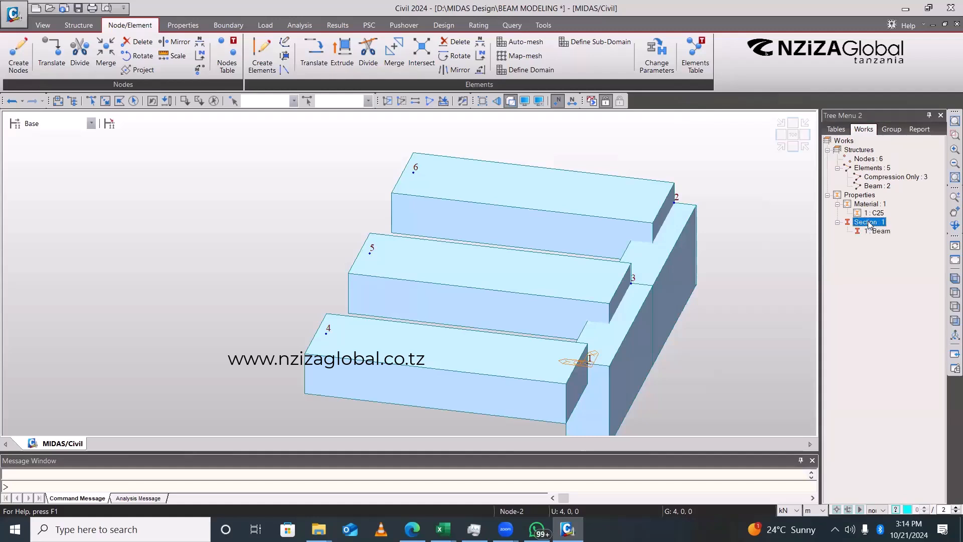
right_click(869, 225)
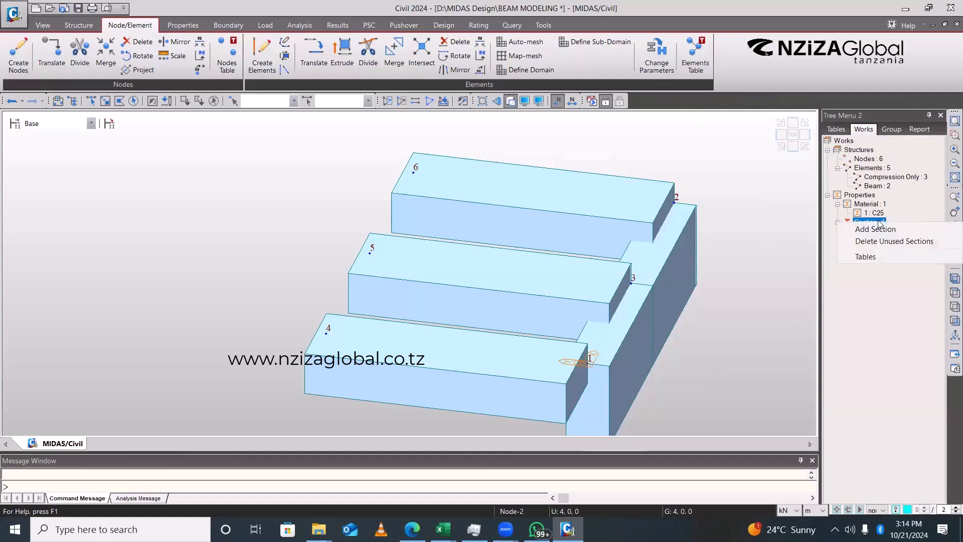
click(878, 229)
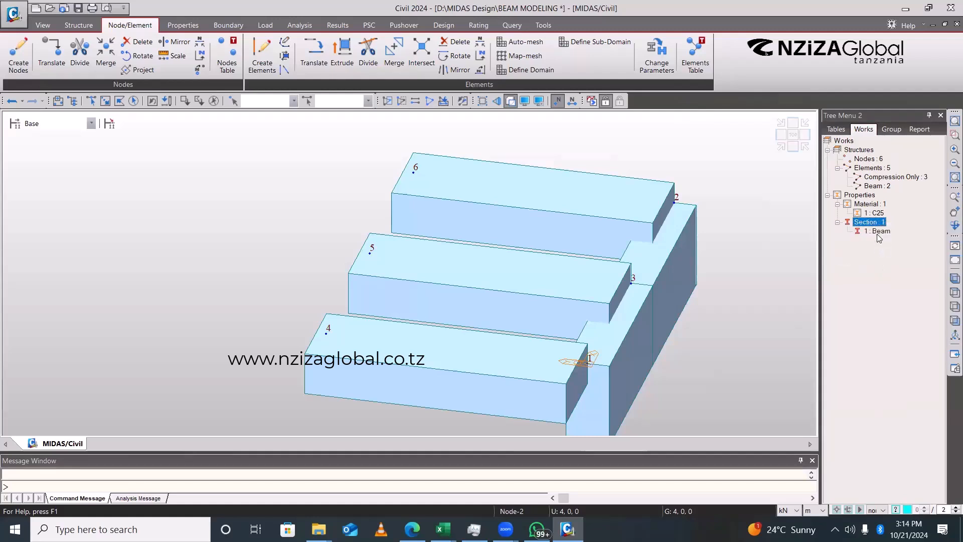
right_click(879, 232)
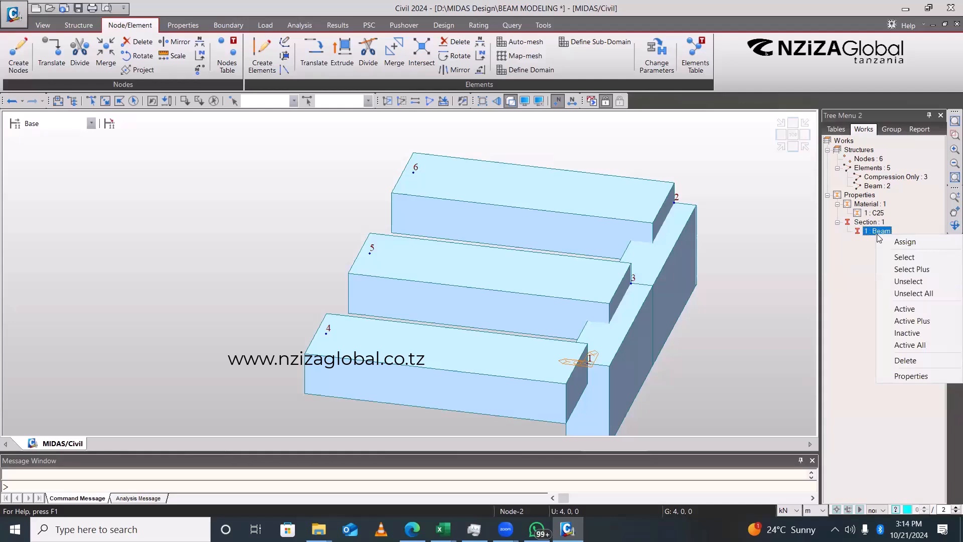
click(926, 376)
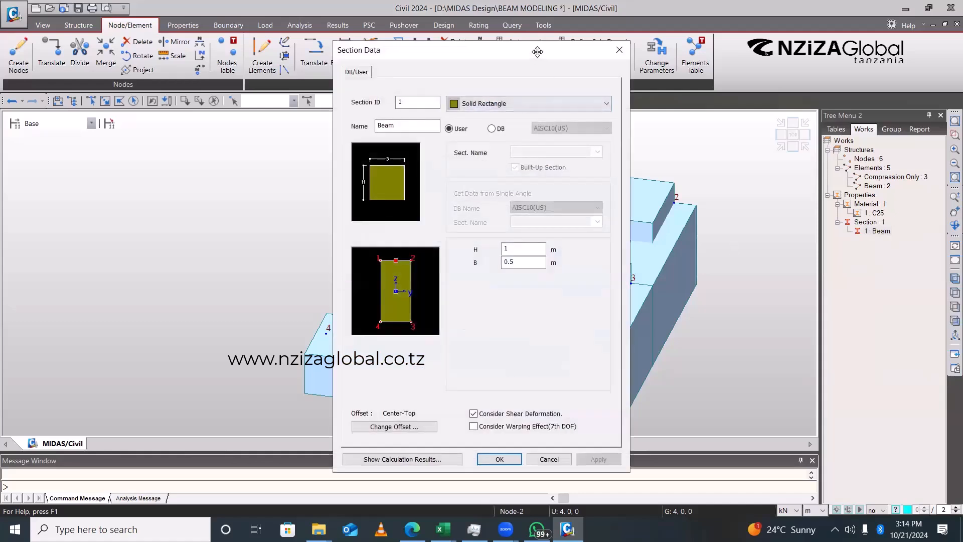
drag(537, 51, 433, 37)
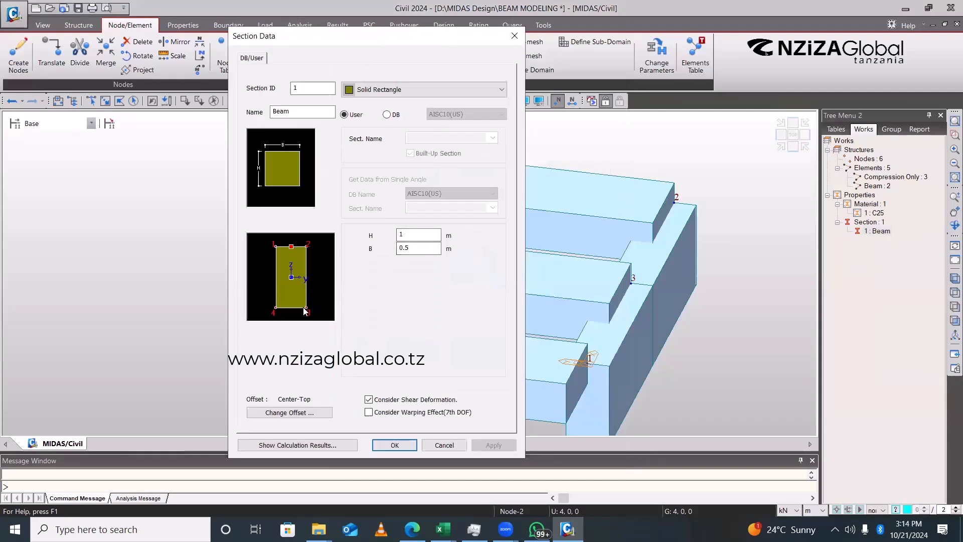
click(315, 412)
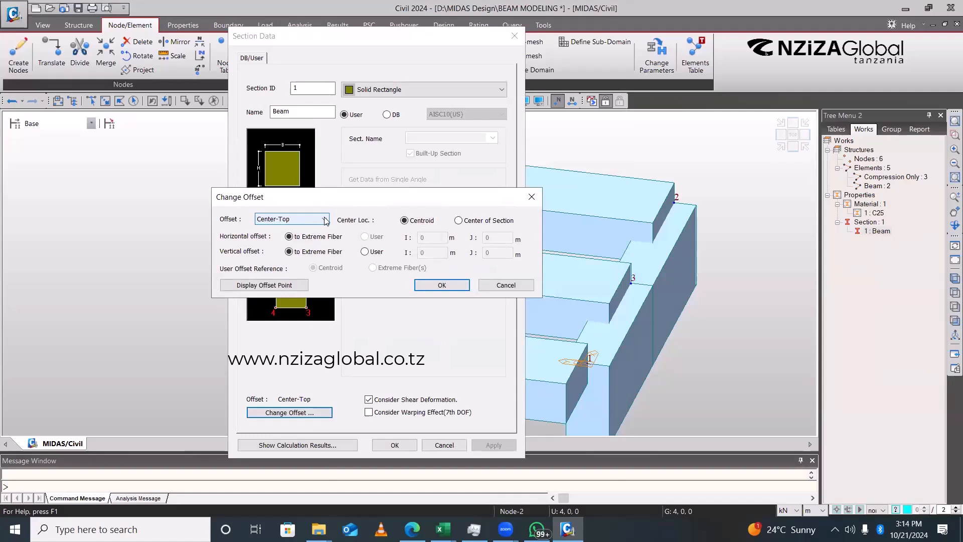
click(442, 286)
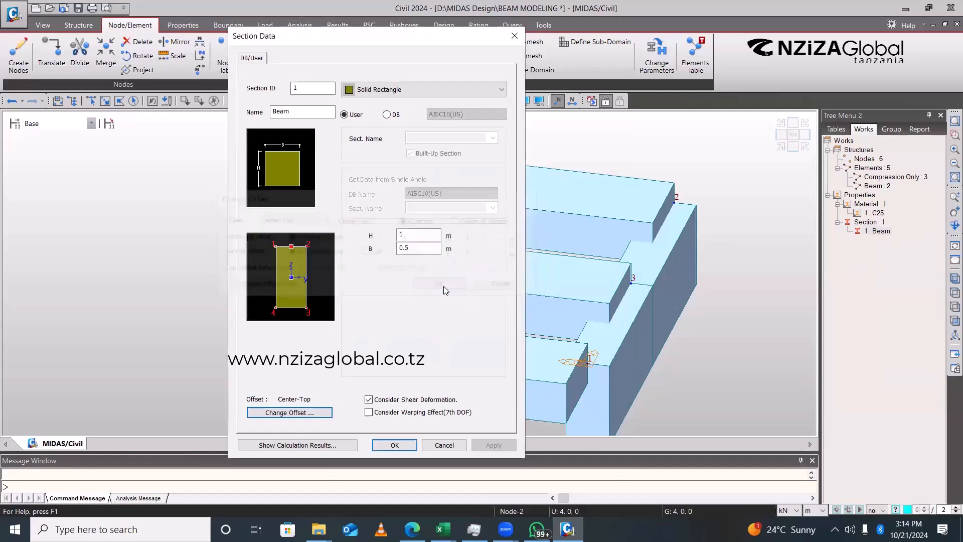
click(405, 448)
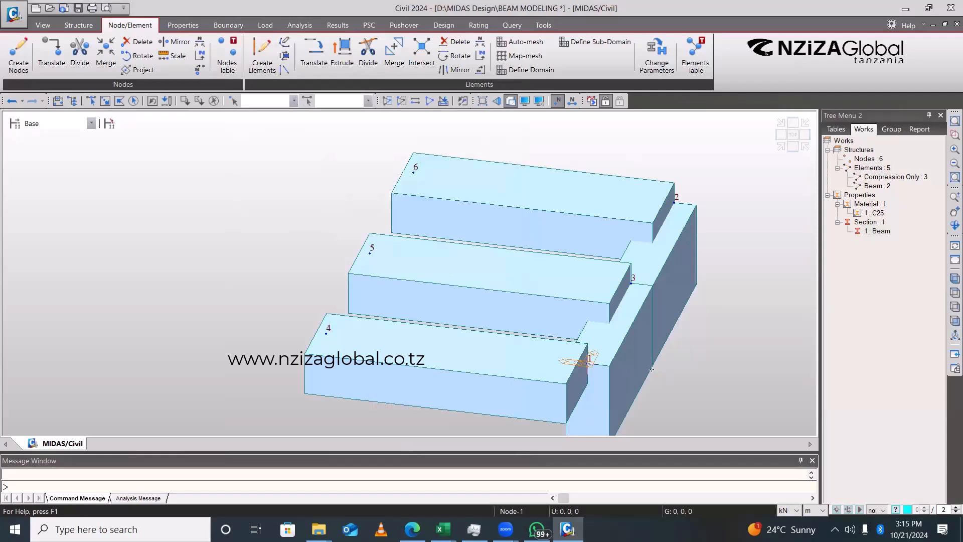
mouse_move(591, 361)
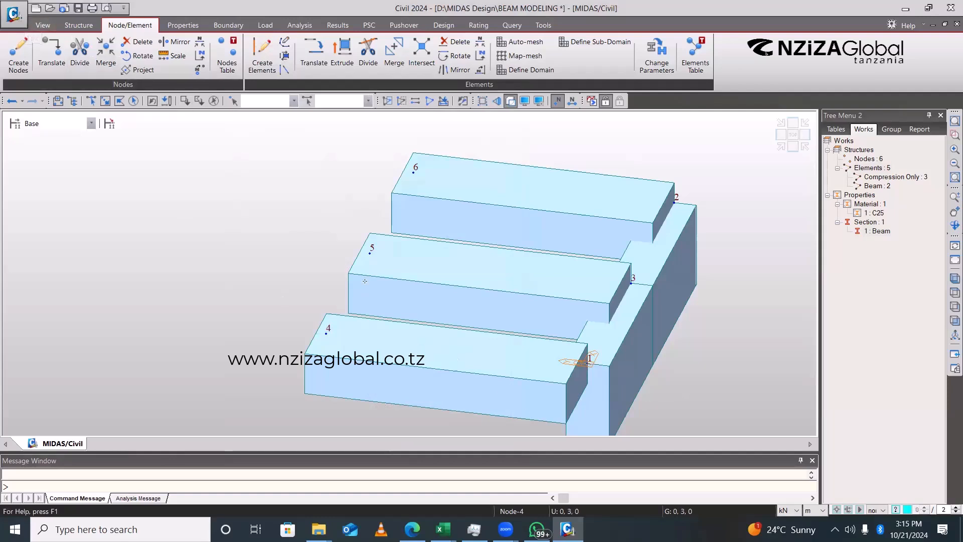
click(326, 333)
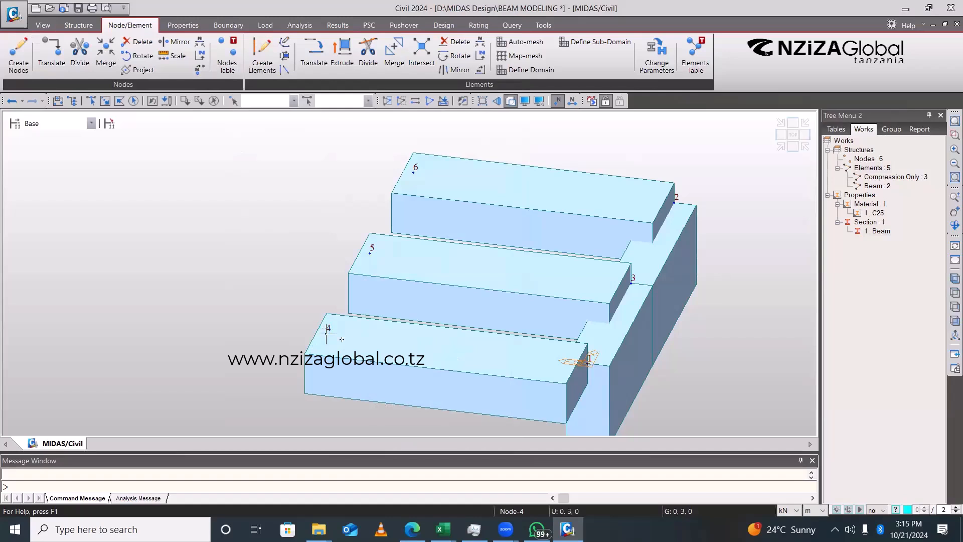
click(414, 172)
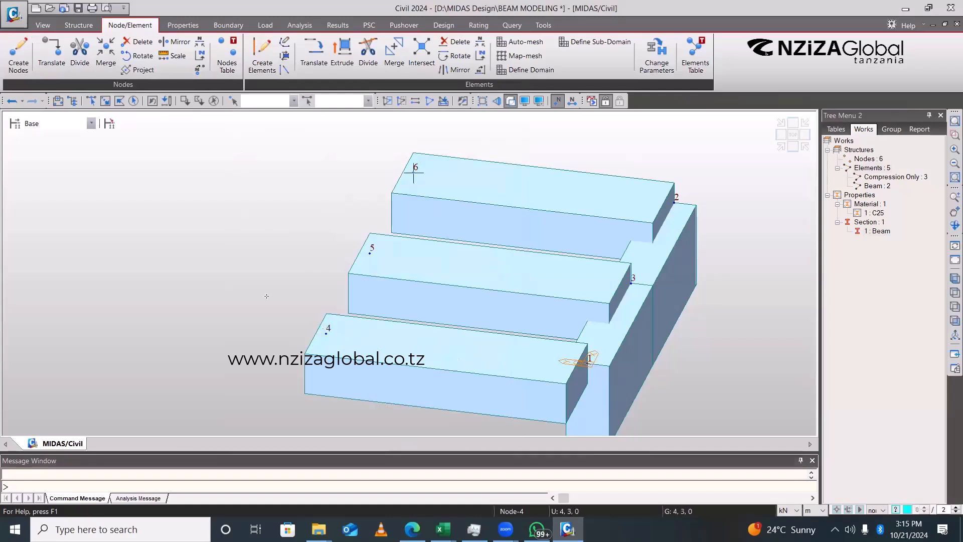
key(Escape)
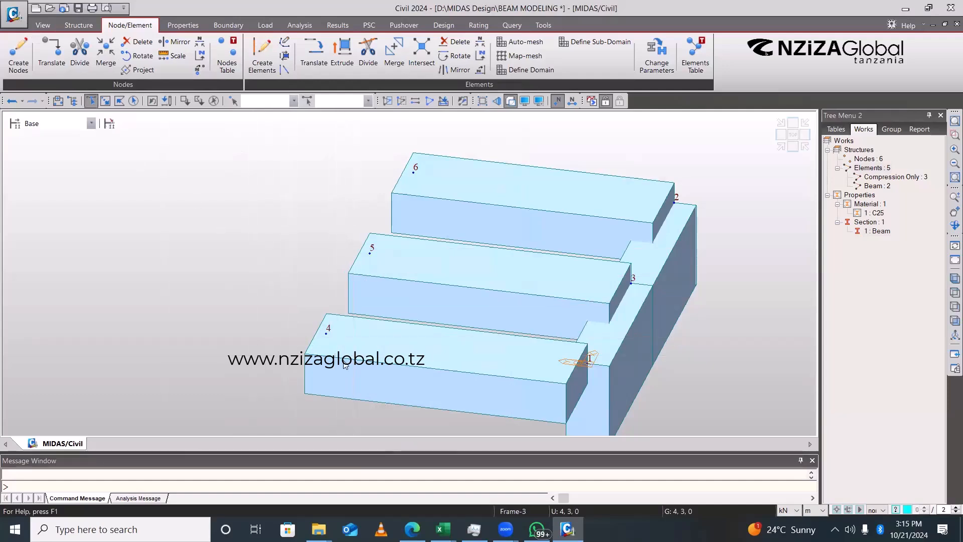
Delete the three parallel compression-only elements 3 to 5 together with their free end nodes 4, 5 and 6
click(353, 335)
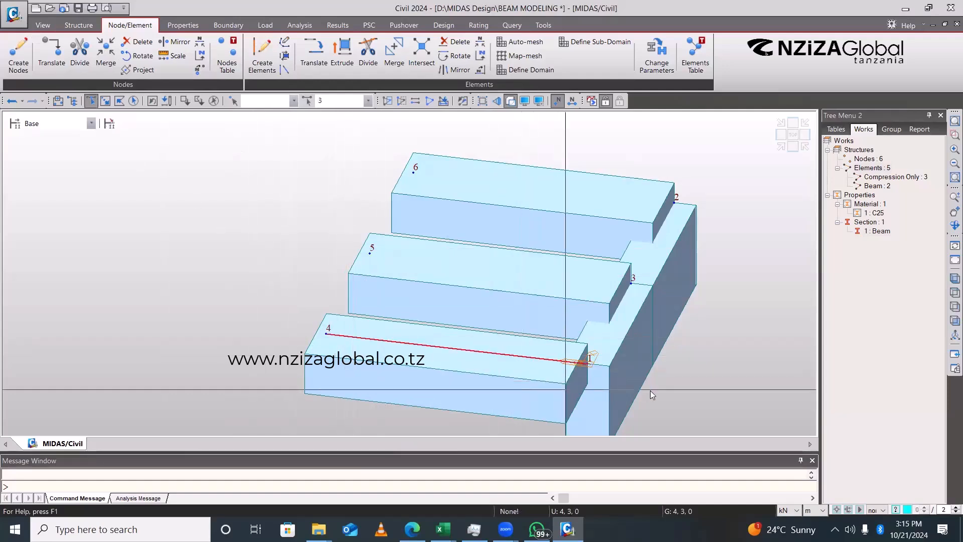
key(Delete)
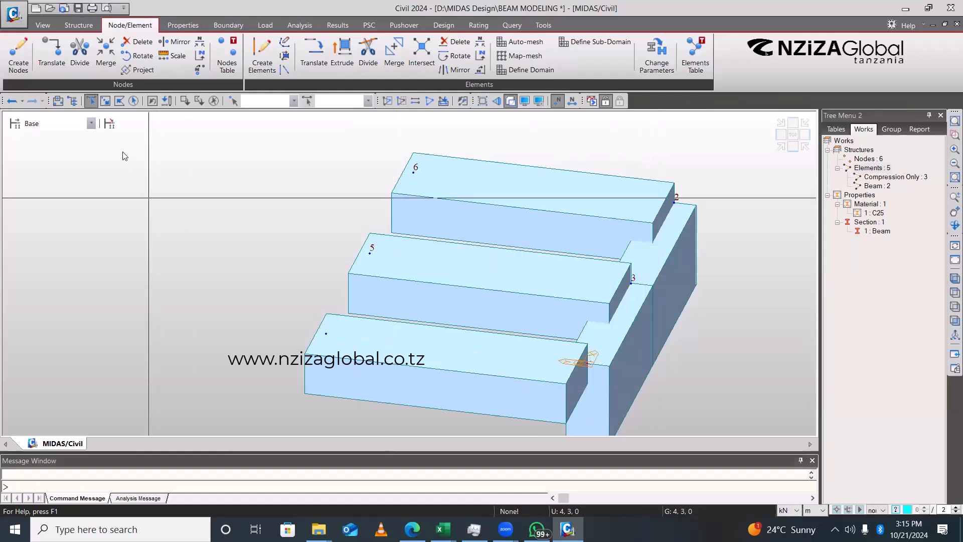
click(91, 102)
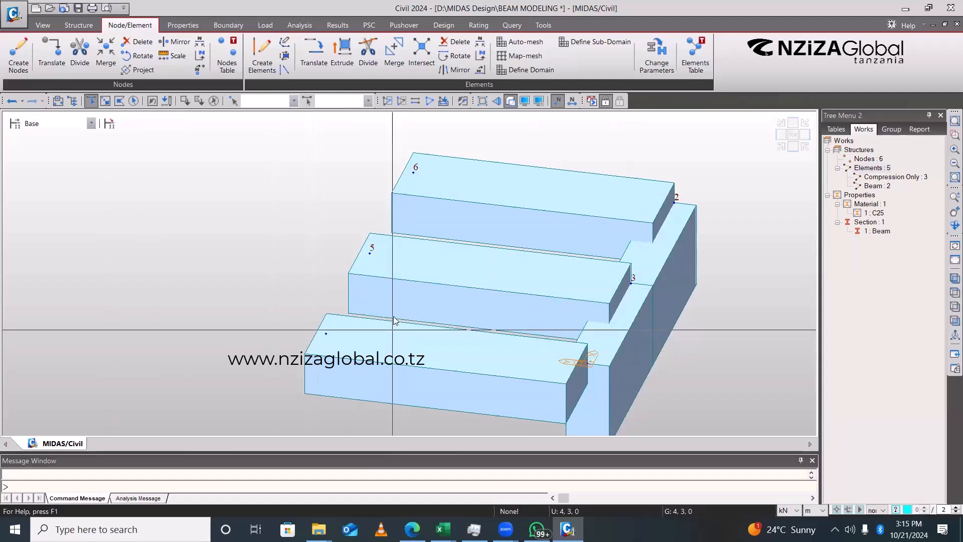
drag(359, 345, 292, 361)
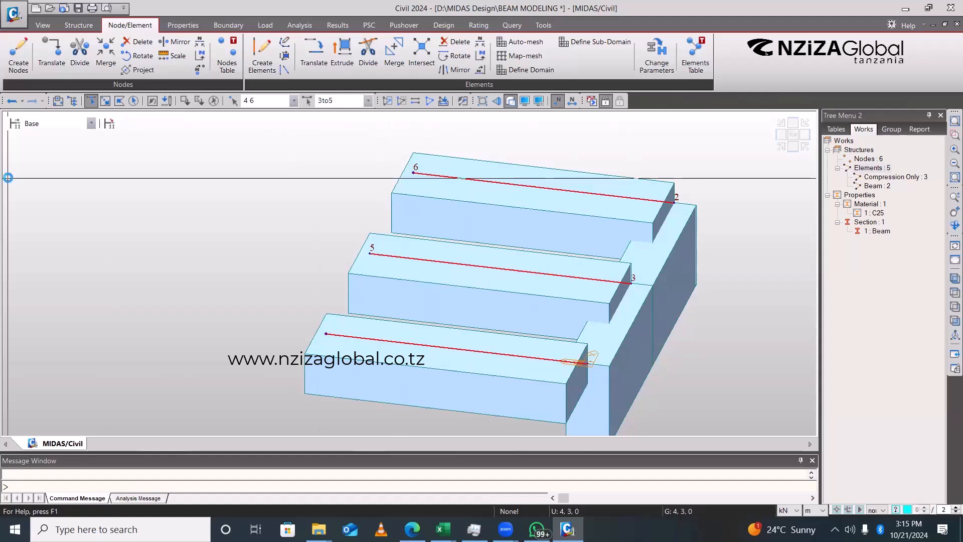
key(Delete)
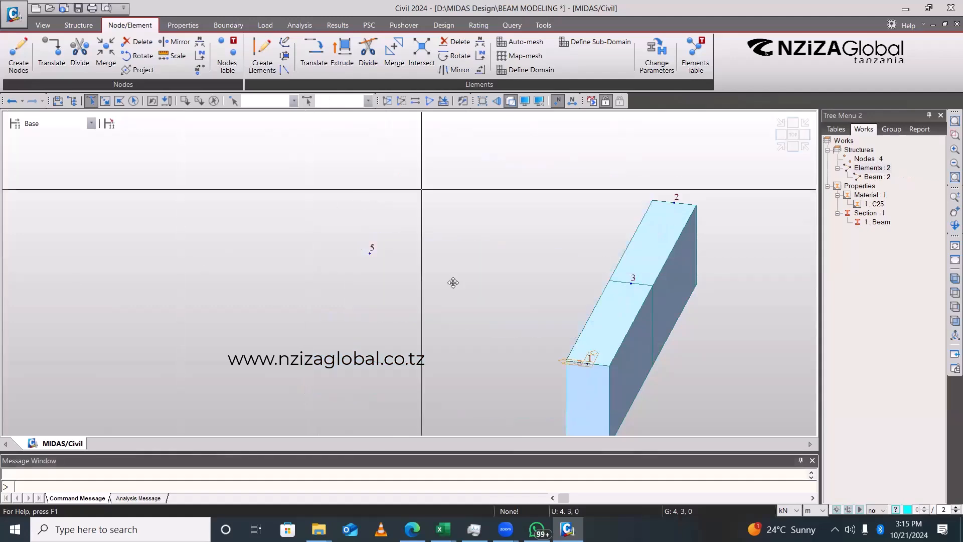
drag(394, 228, 336, 289)
key(Delete)
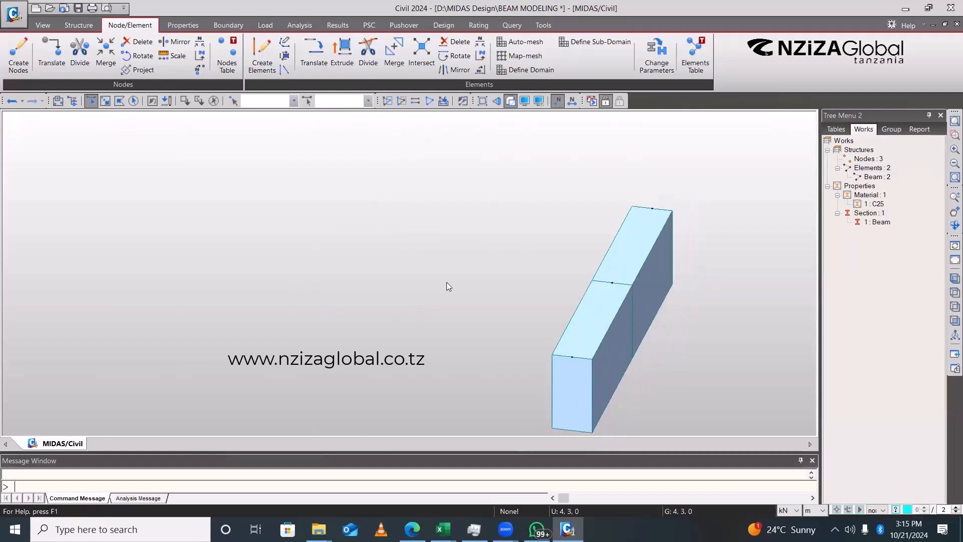
Try to open the Translate Nodes command for the beam's nodes
scroll(361, 282, down, 3)
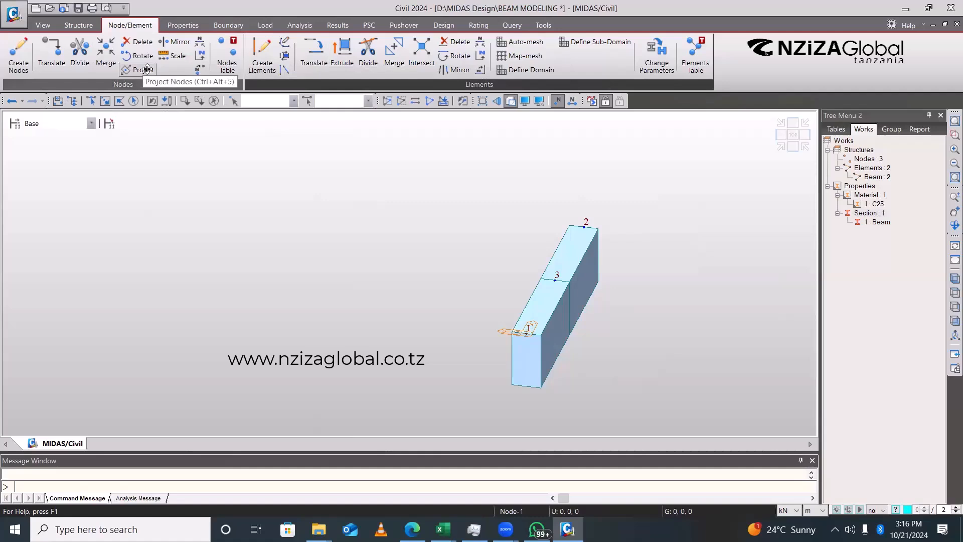
click(54, 61)
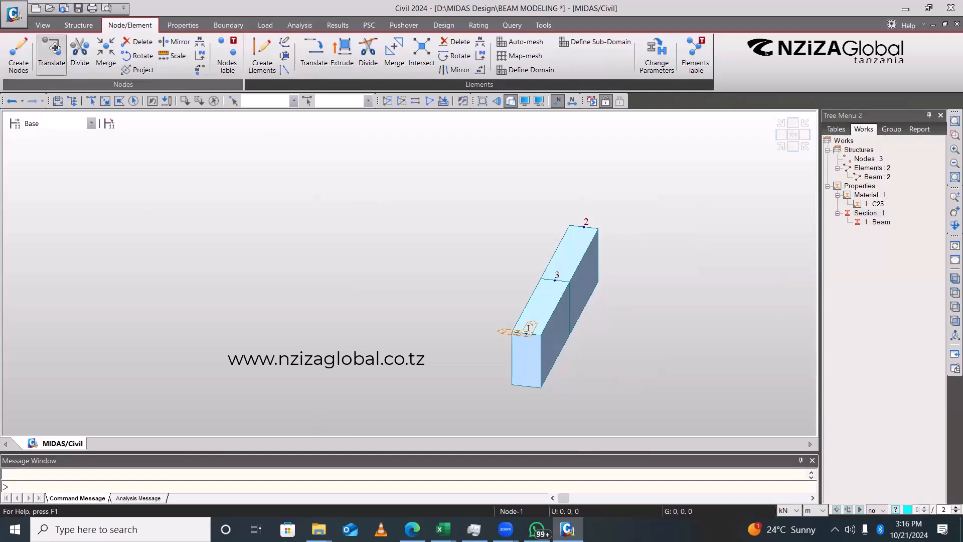
right_click(56, 49)
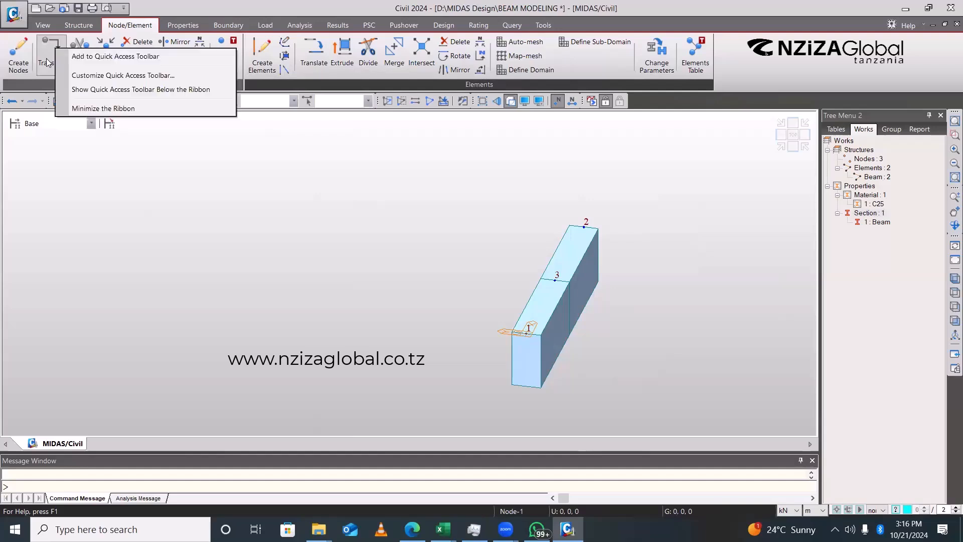
click(47, 62)
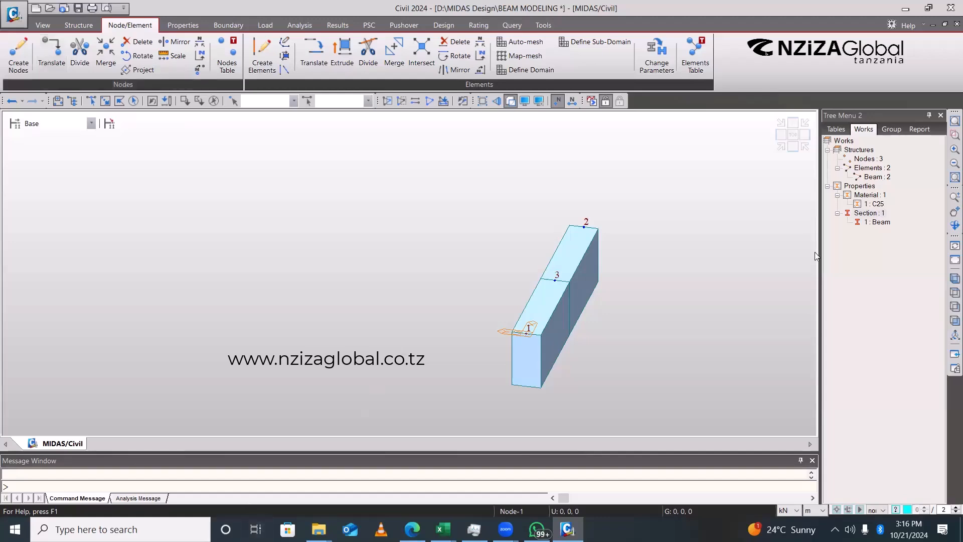
right_click(702, 95)
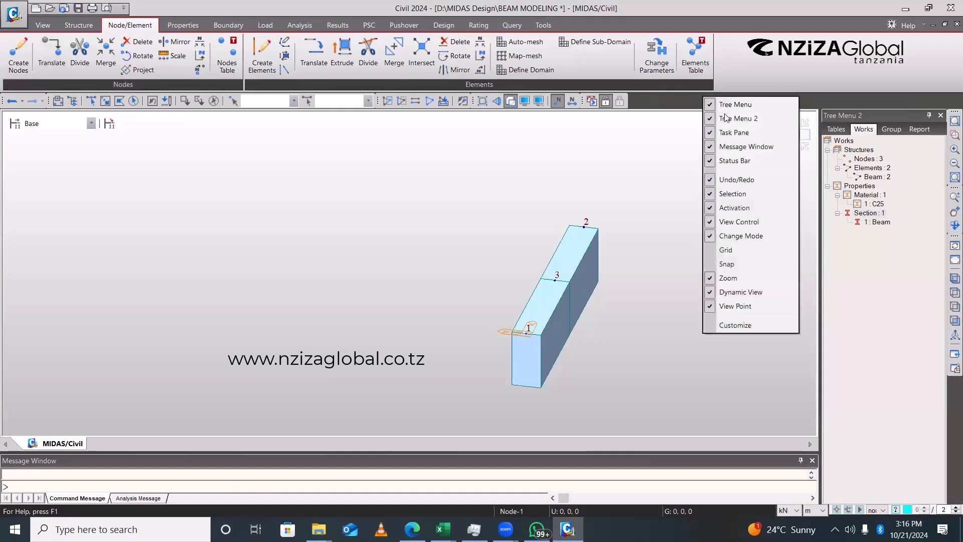
click(736, 119)
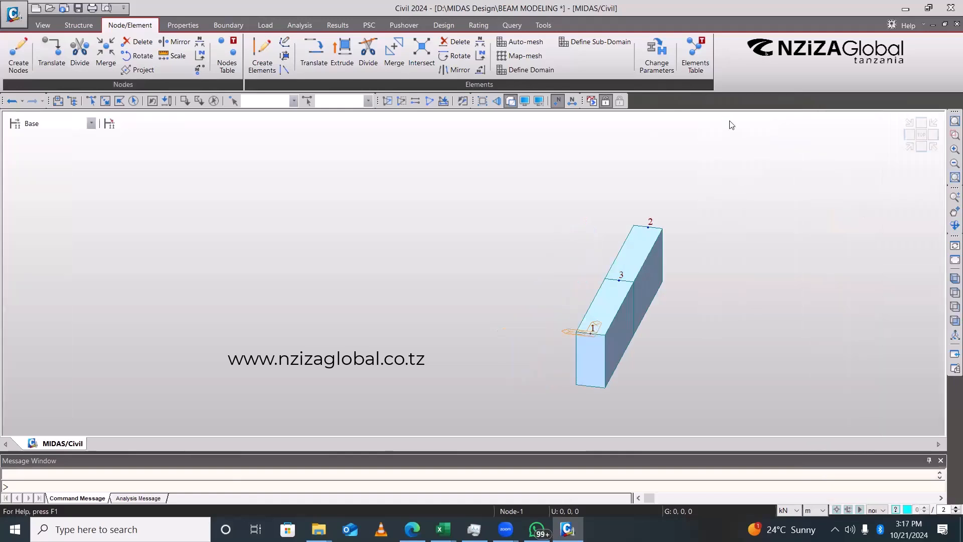
right_click(705, 107)
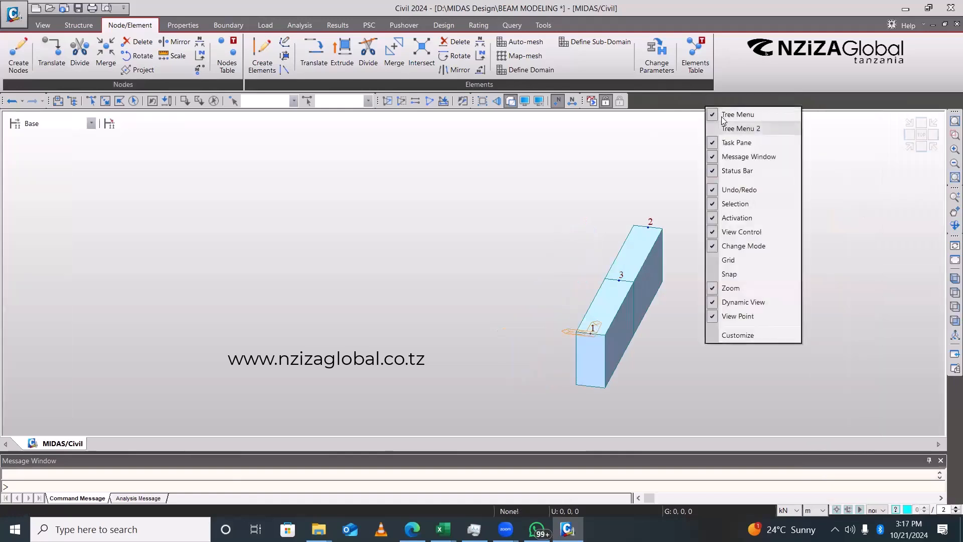
click(724, 122)
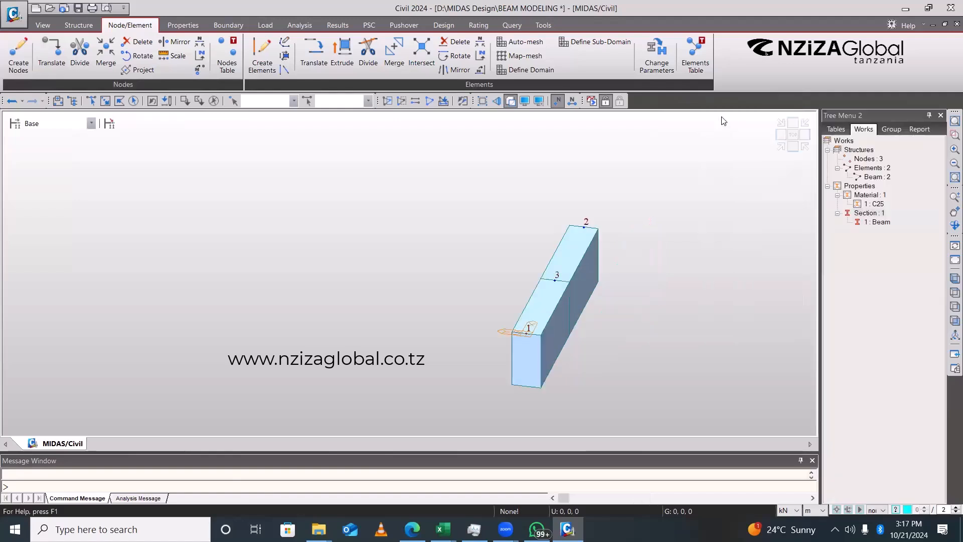
Turn off the display of Tree Menu and reopen the window display options
right_click(701, 100)
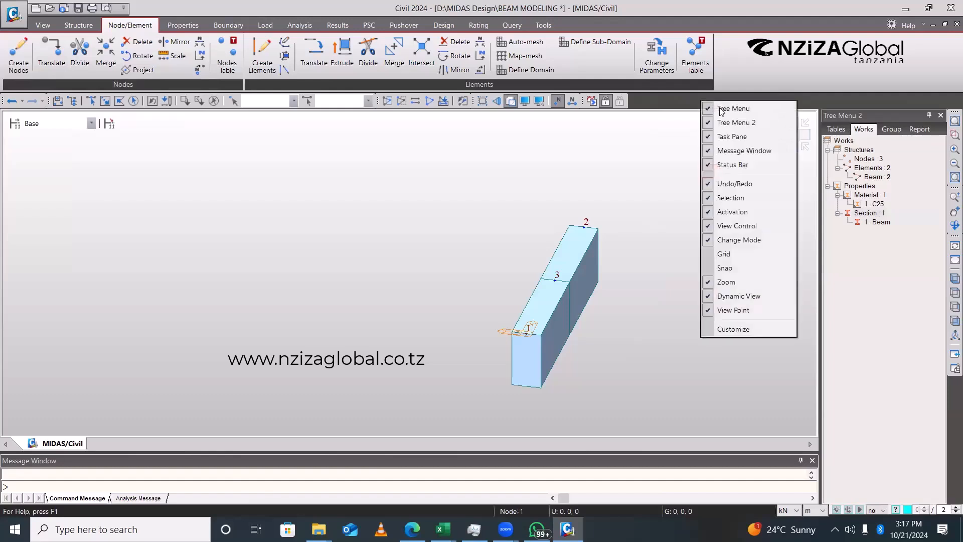
click(686, 110)
right_click(684, 103)
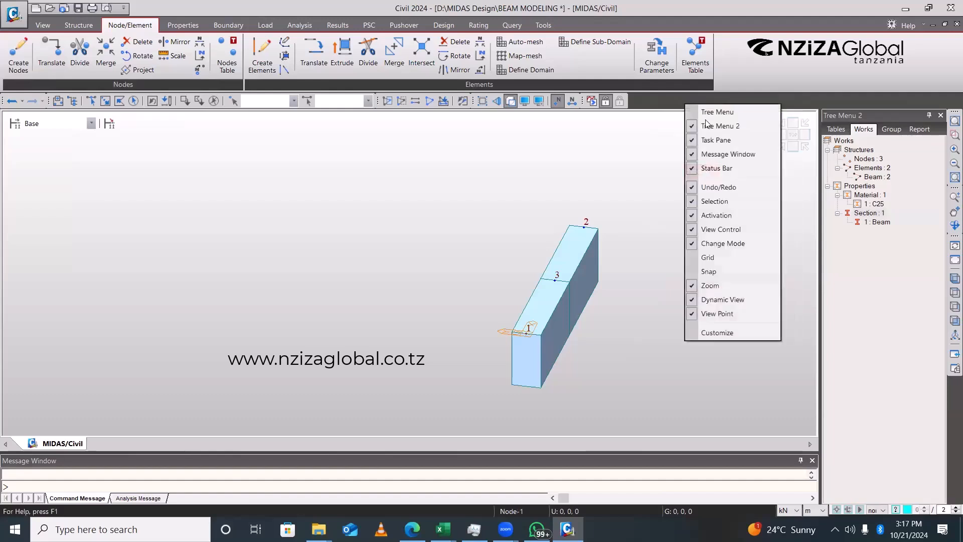
Float the Tree Menu 2 panel on the opposite side of the model view and show its Tables list
click(708, 117)
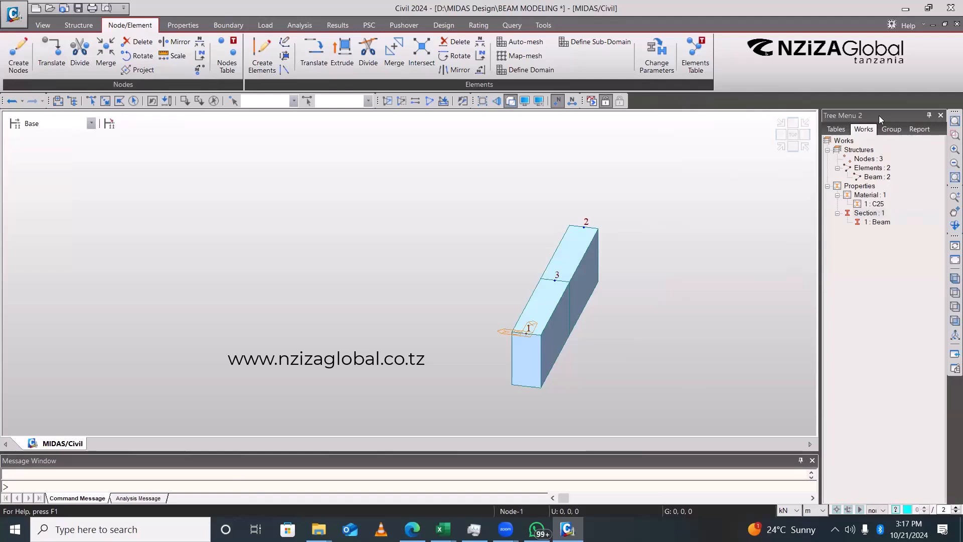
drag(879, 115, 76, 118)
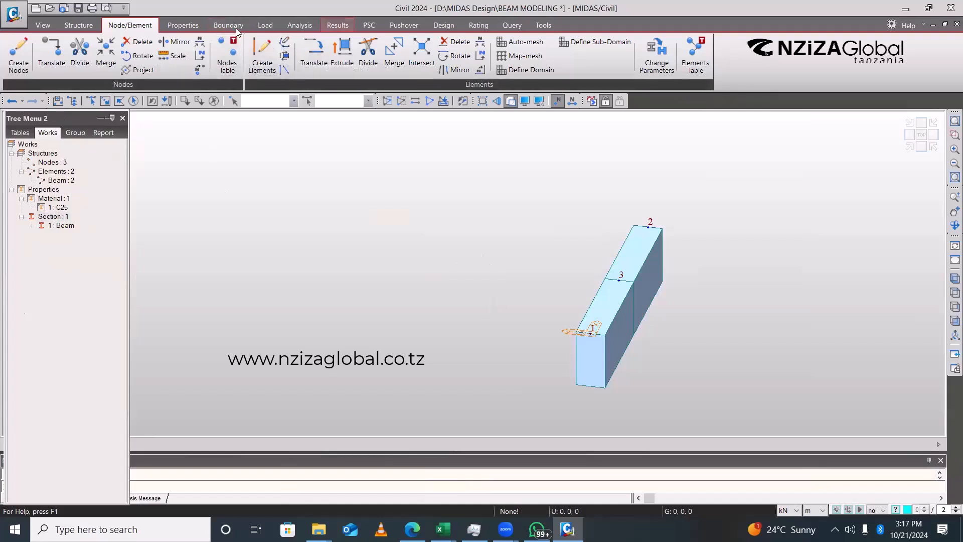
click(54, 57)
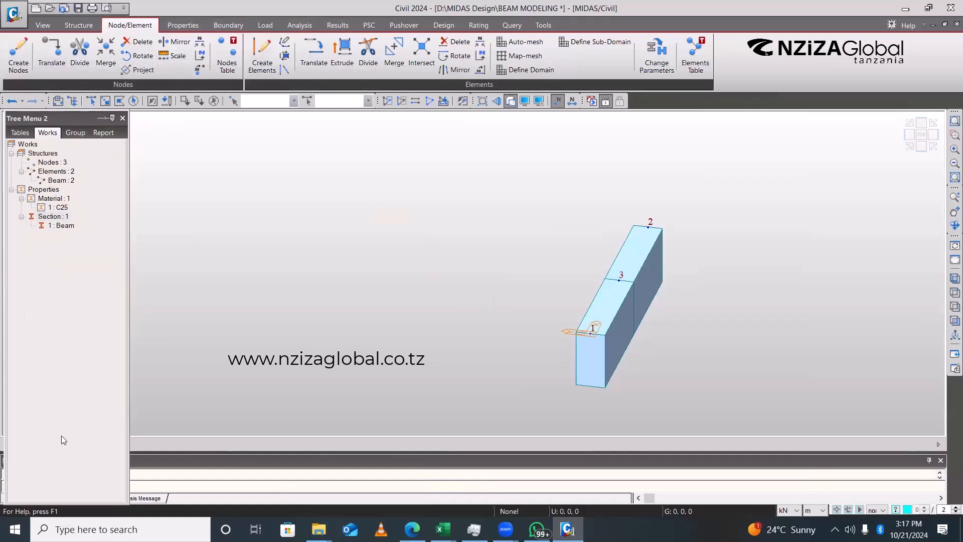
mouse_move(69, 119)
mouse_down()
mouse_move(187, 119)
mouse_move(74, 115)
mouse_up()
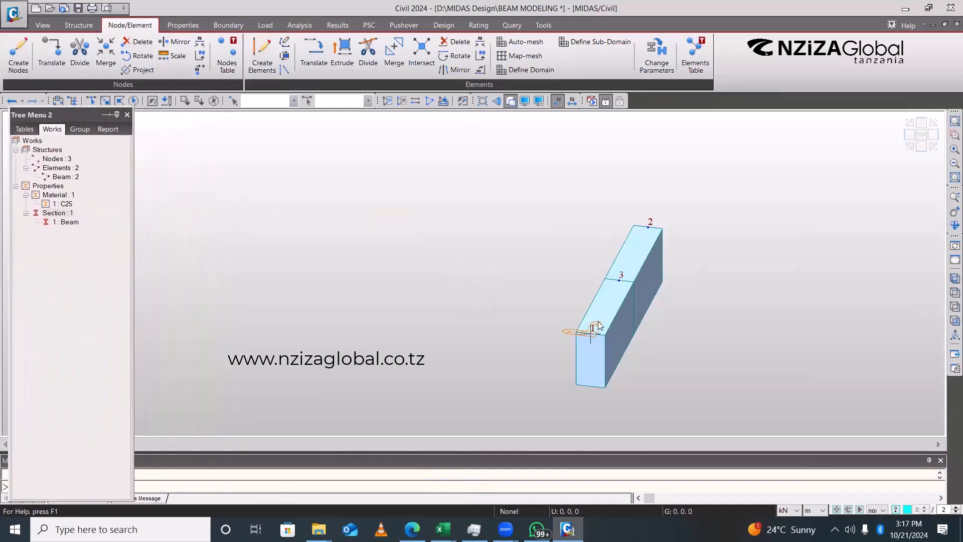
scroll(599, 336, up, 3)
scroll(656, 365, down, 3)
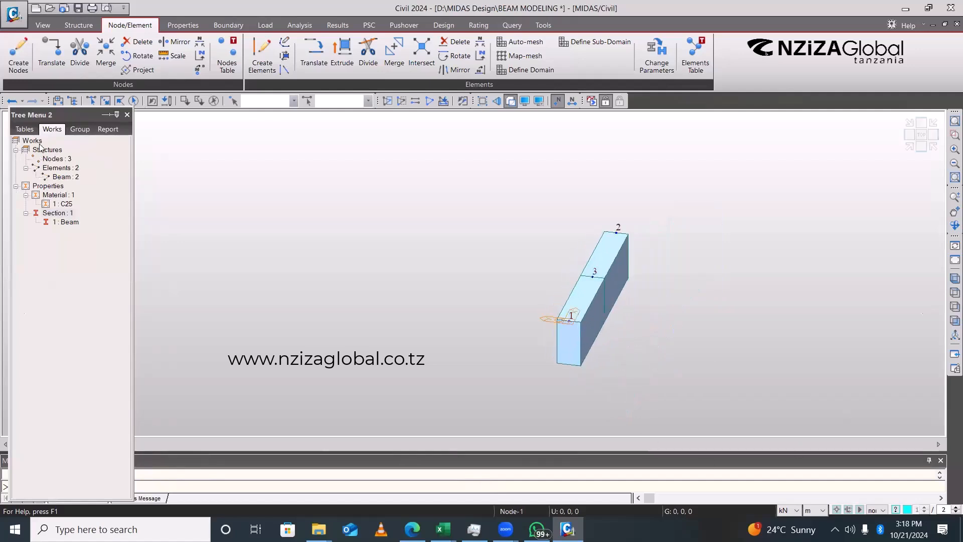
click(24, 129)
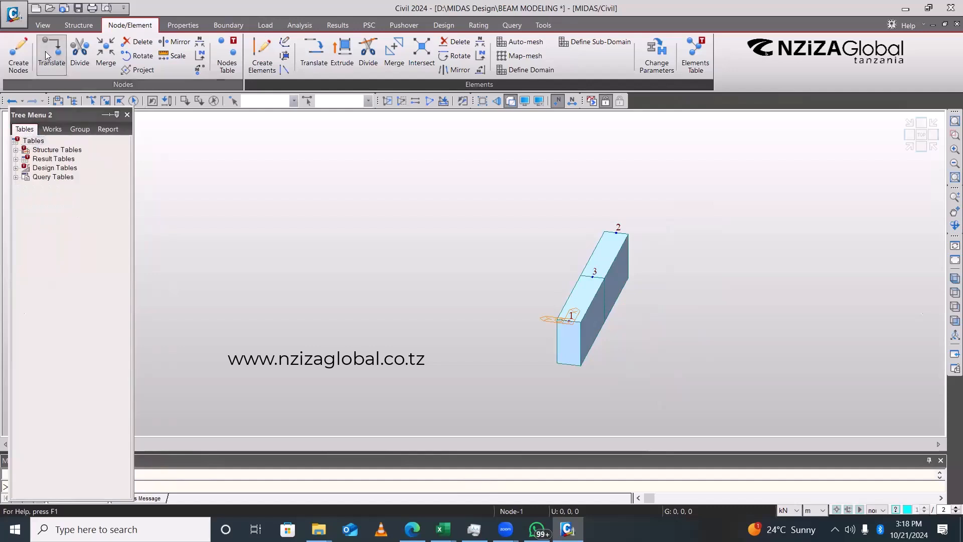
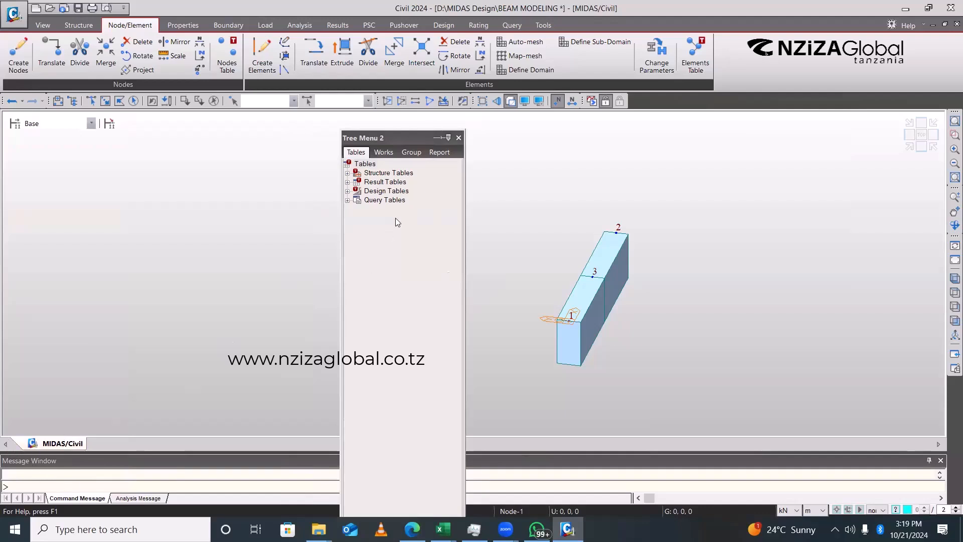
Move the floating Tree Menu 2 panel aside and close it
drag(402, 138, 204, 116)
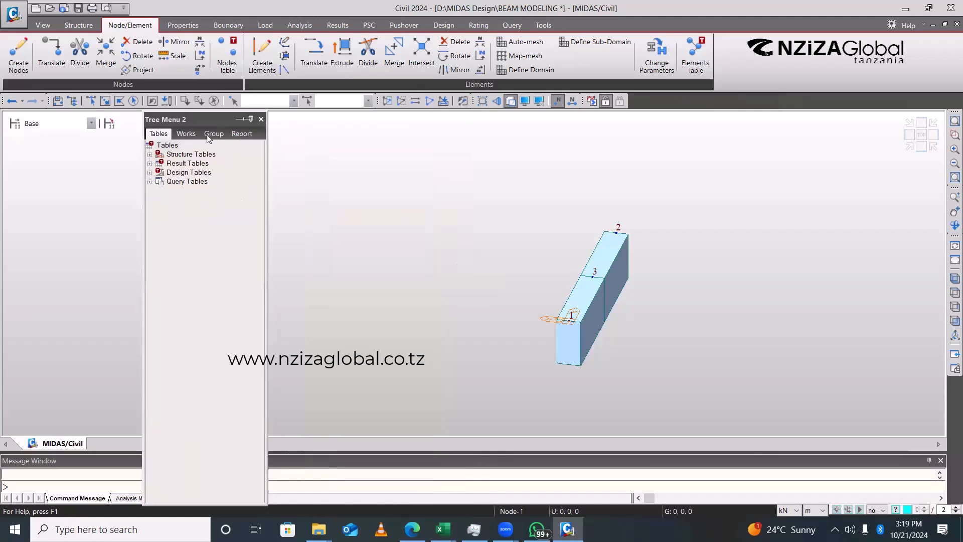
mouse_move(206, 121)
mouse_down()
mouse_move(148, 185)
mouse_move(51, 250)
mouse_move(6, 311)
mouse_move(181, 173)
mouse_move(201, 129)
mouse_move(231, 112)
mouse_move(203, 134)
mouse_up()
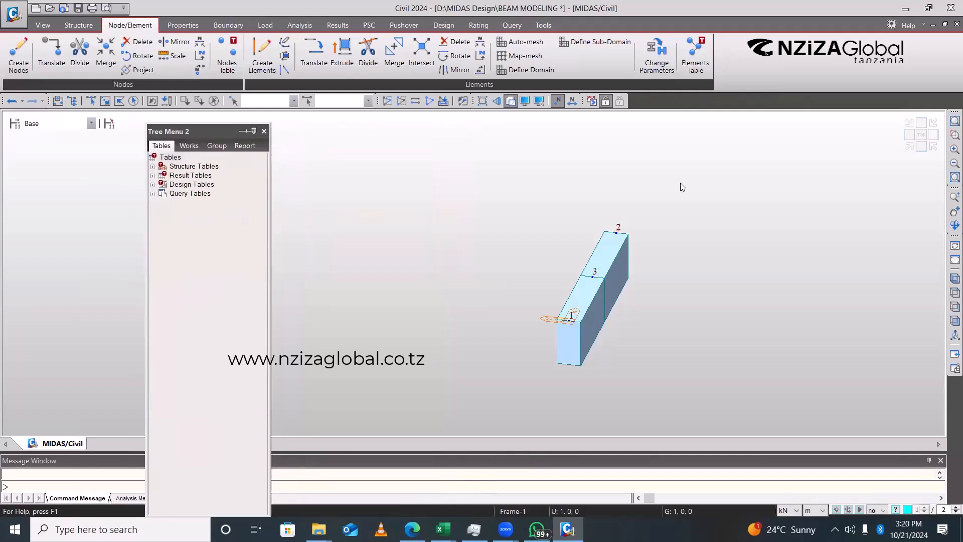
click(264, 131)
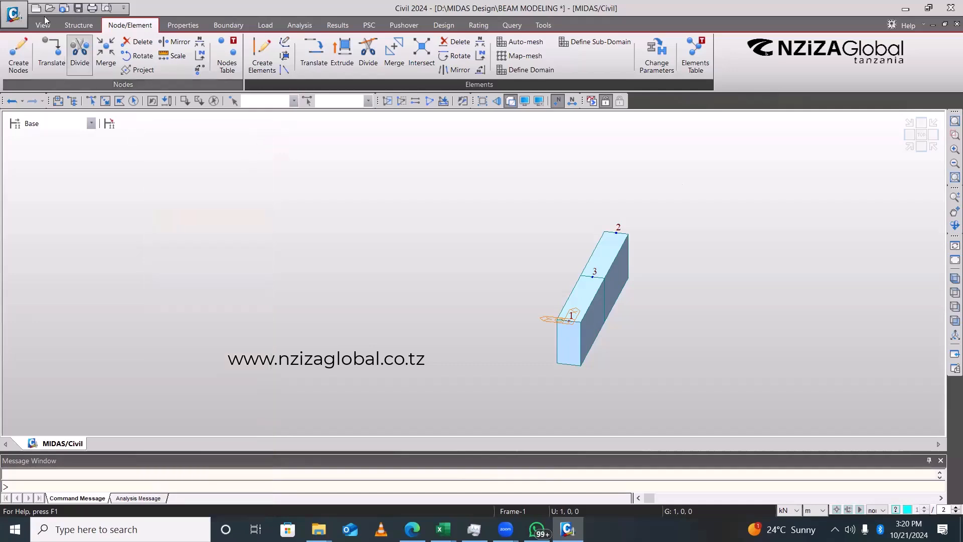
Save the BEAM MODELING project and close midas Civil
click(17, 14)
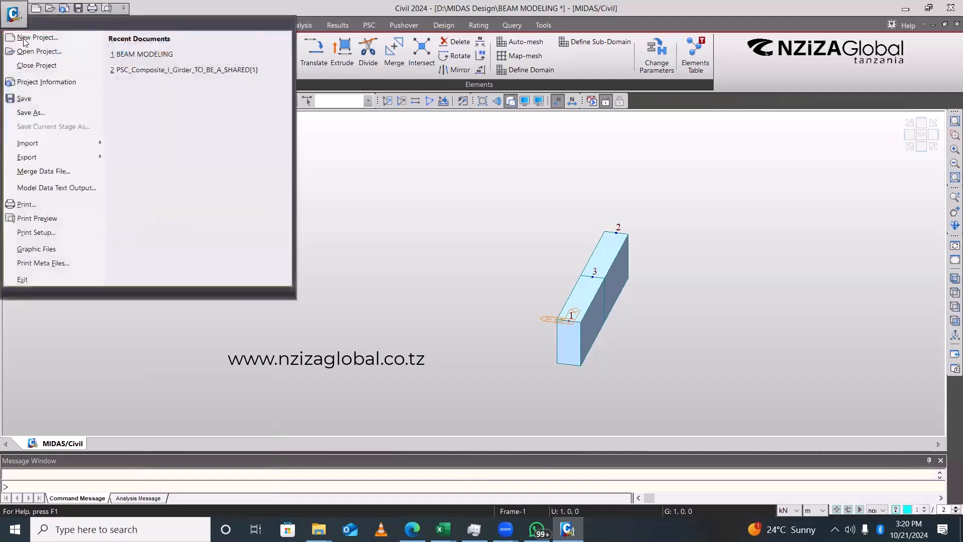
click(45, 99)
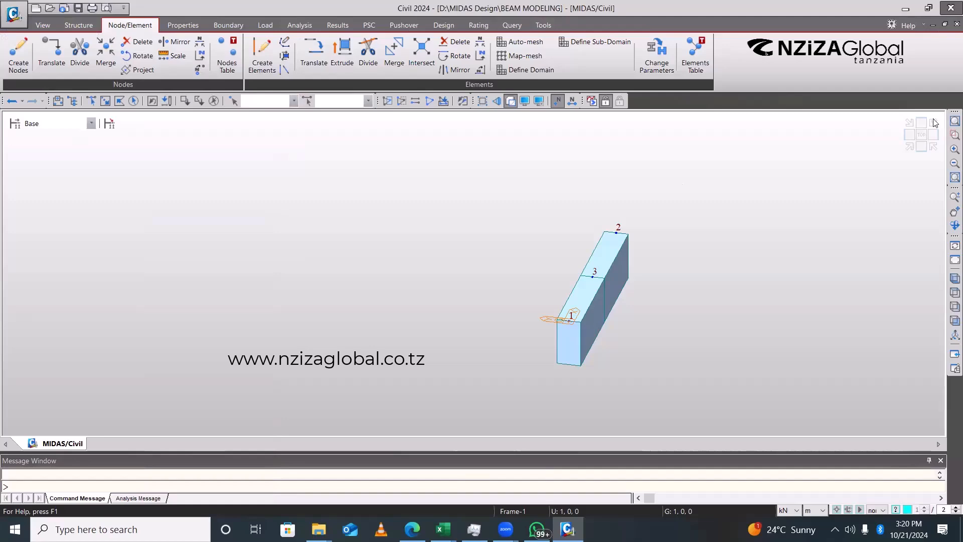
click(905, 9)
click(879, 3)
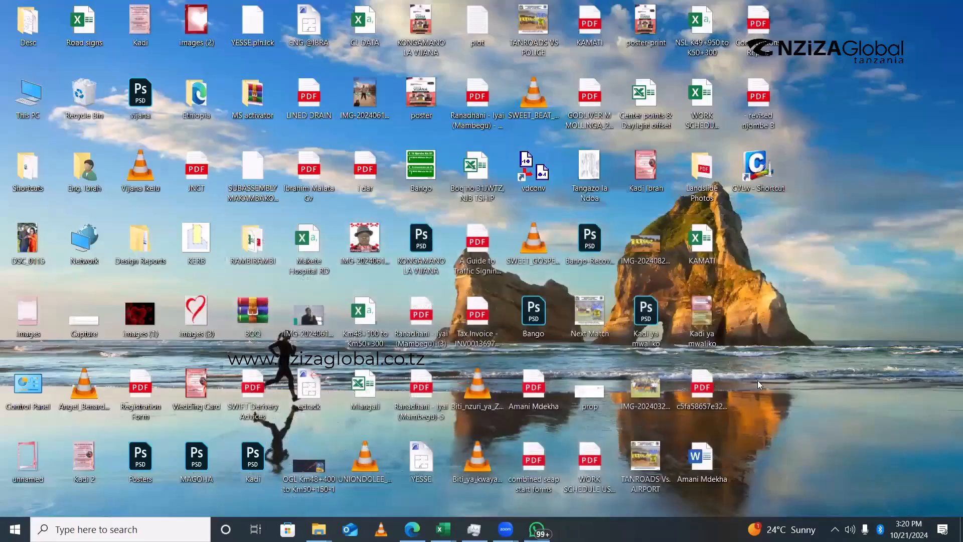
Relaunch midas Civil from its CVLw desktop shortcut and dismiss the startup message
double_click(747, 189)
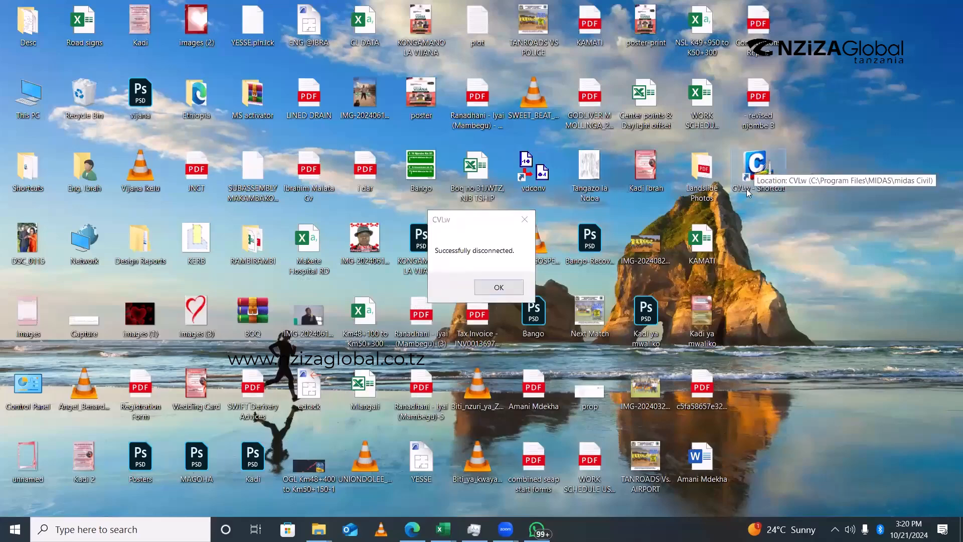
key(Return)
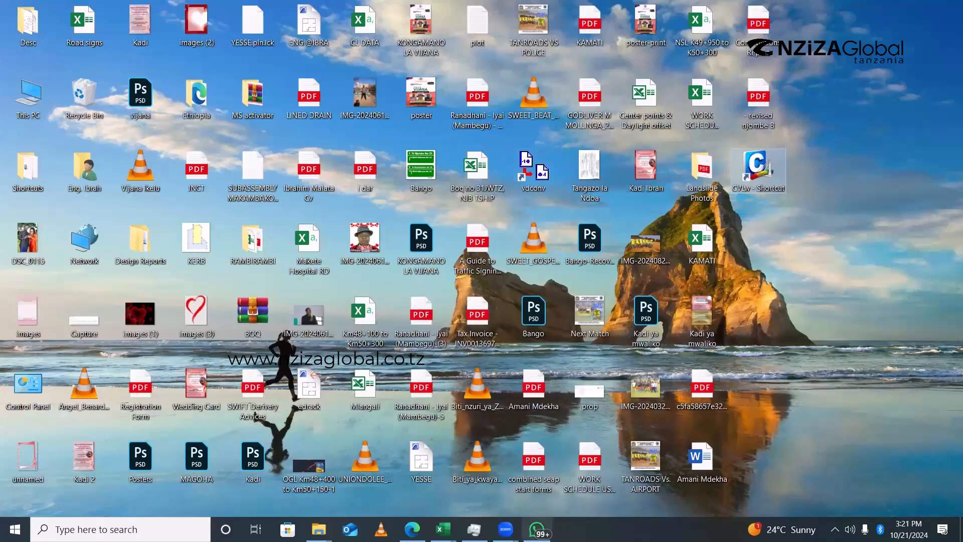
mouse_move(690, 189)
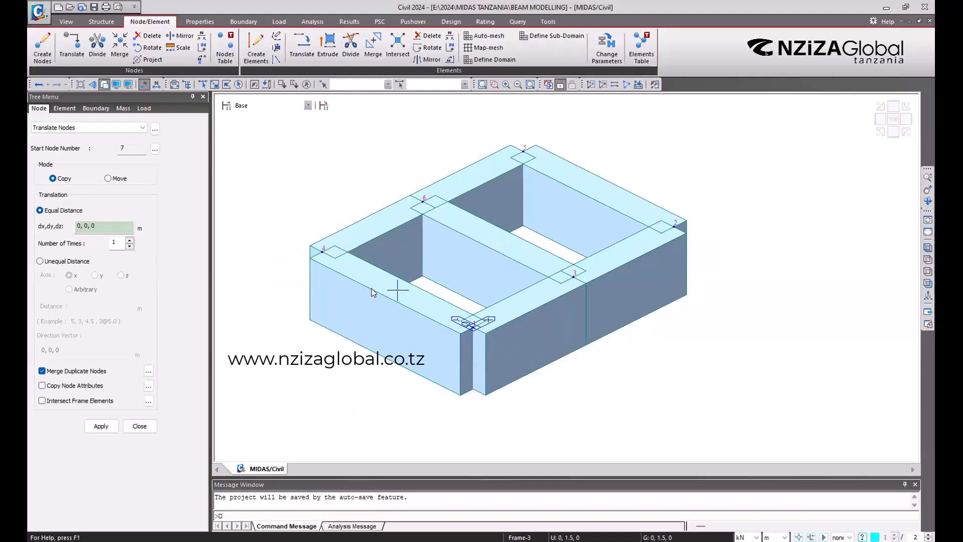
Extrude nodes 1 and 4 into C25 beam line elements with an unequal distance of -2 m along the z axis
mouse_move(371, 293)
mouse_move(341, 246)
click(332, 49)
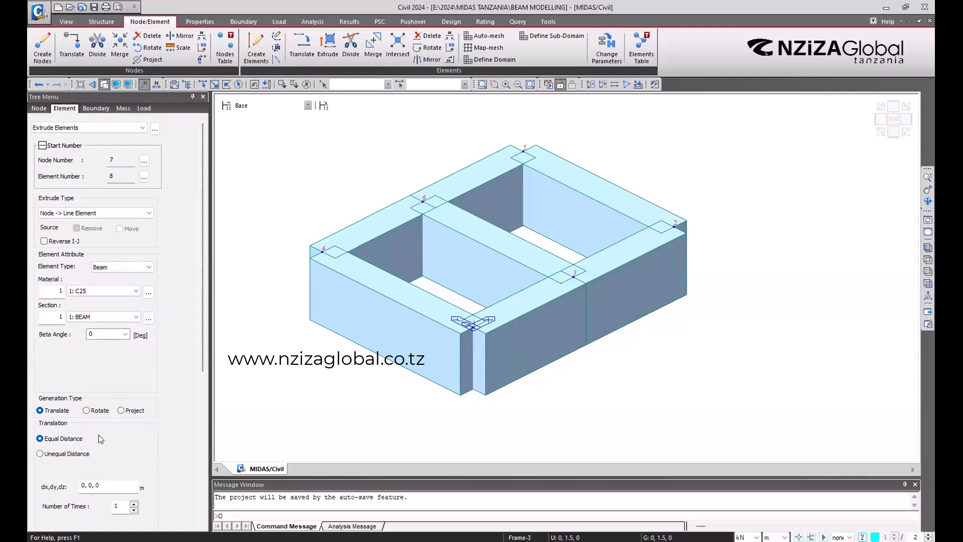
click(82, 451)
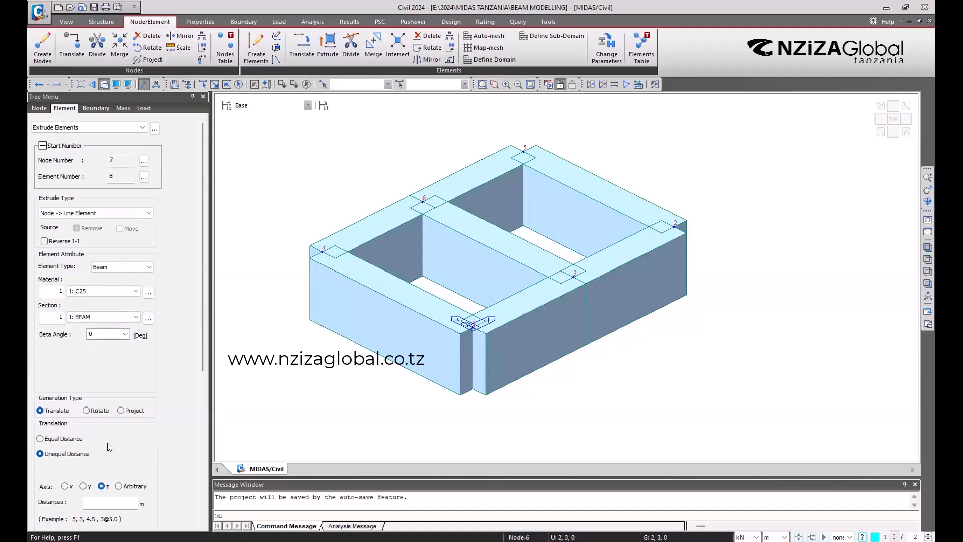
click(105, 501)
text(-2)
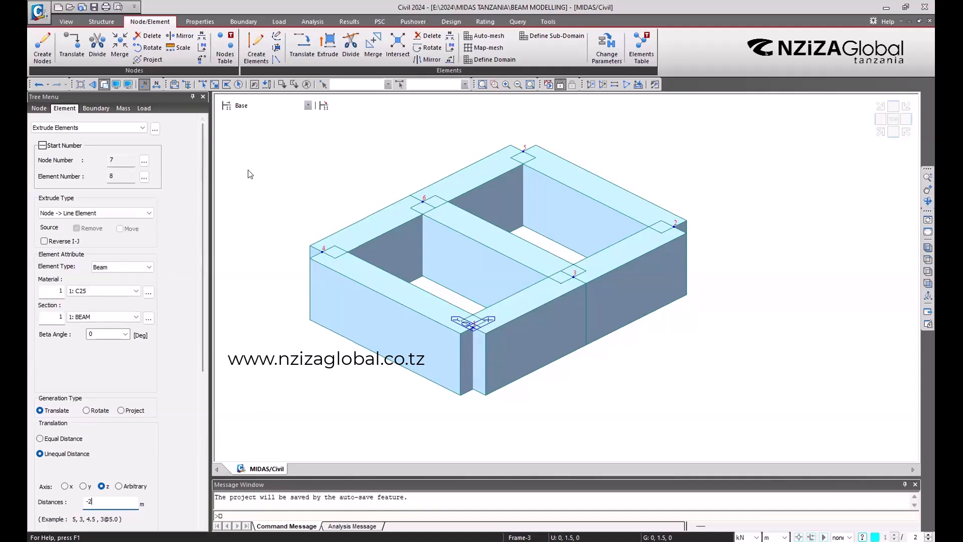
click(202, 85)
click(322, 250)
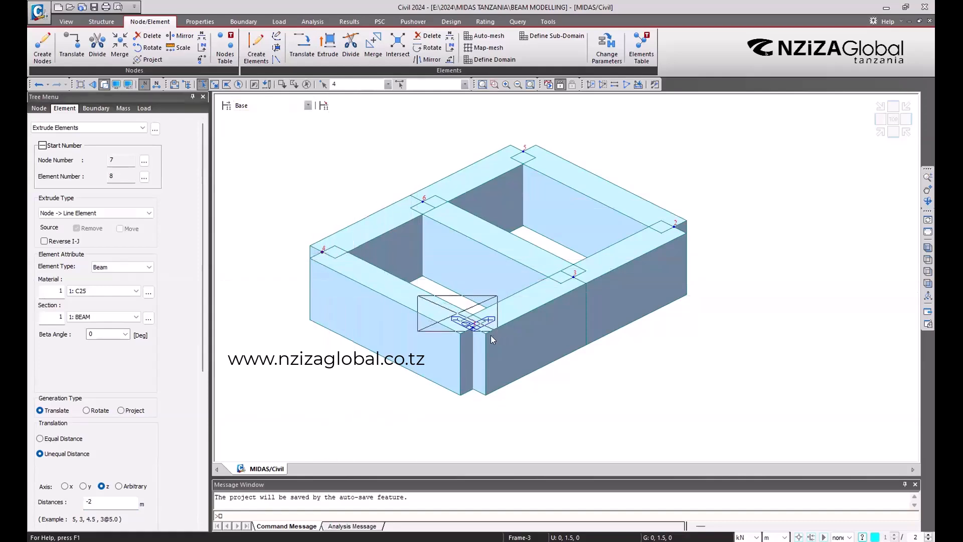
click(473, 325)
scroll(122, 508, down, 5)
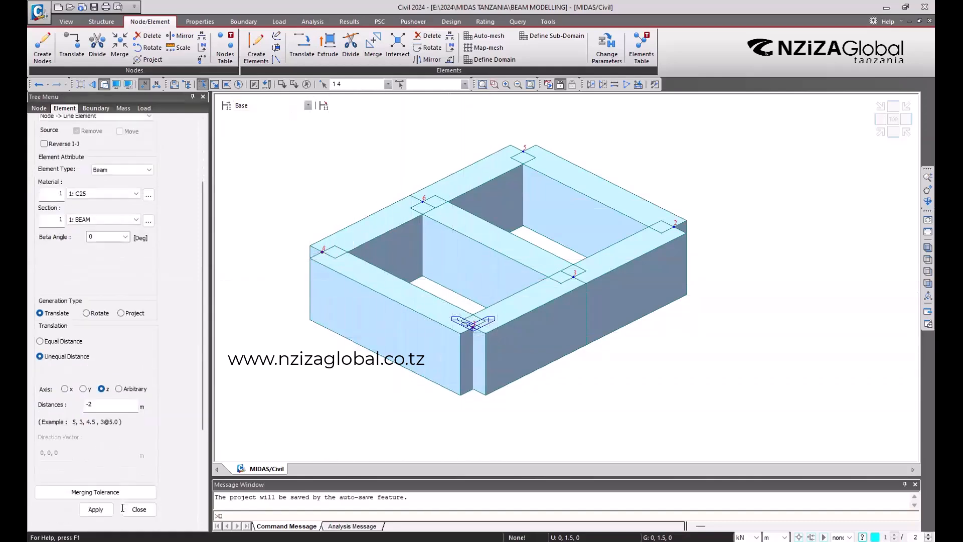
click(96, 451)
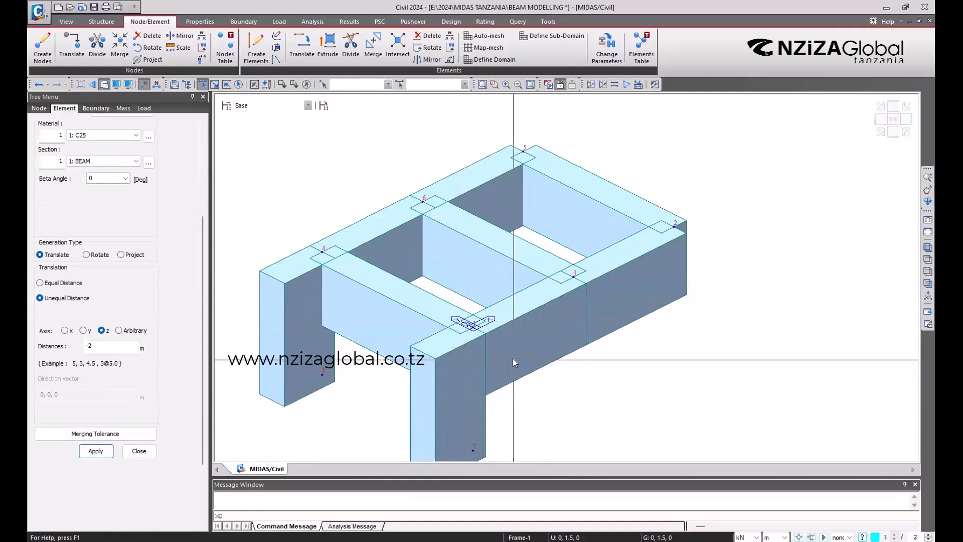
Extrude nodes 2 and 5 into beam elements using the same -2 m distance along the z axis
mouse_move(513, 360)
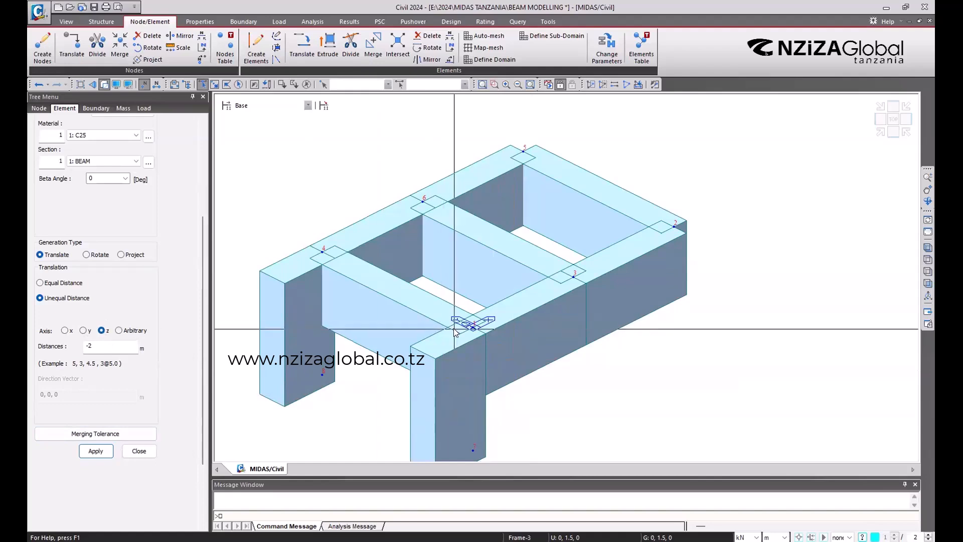
mouse_move(456, 331)
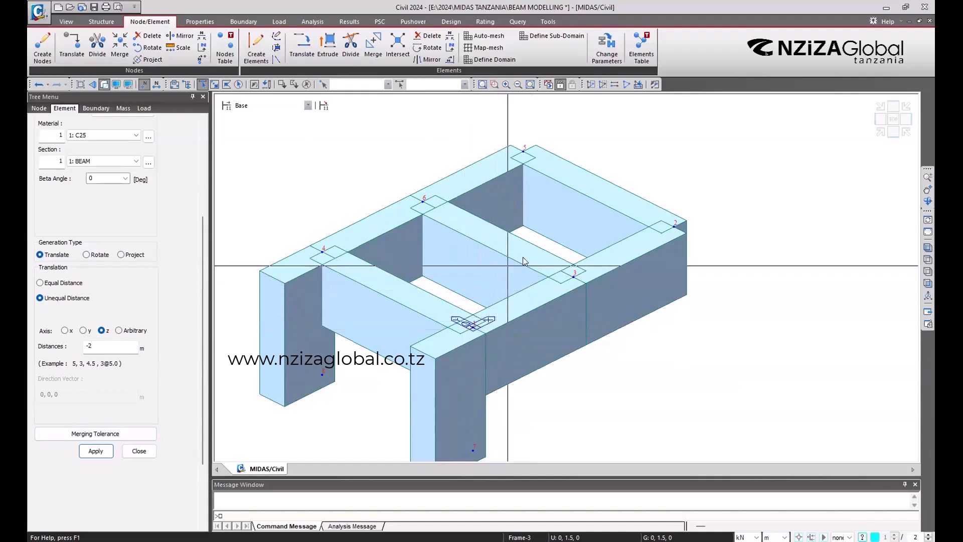
click(909, 135)
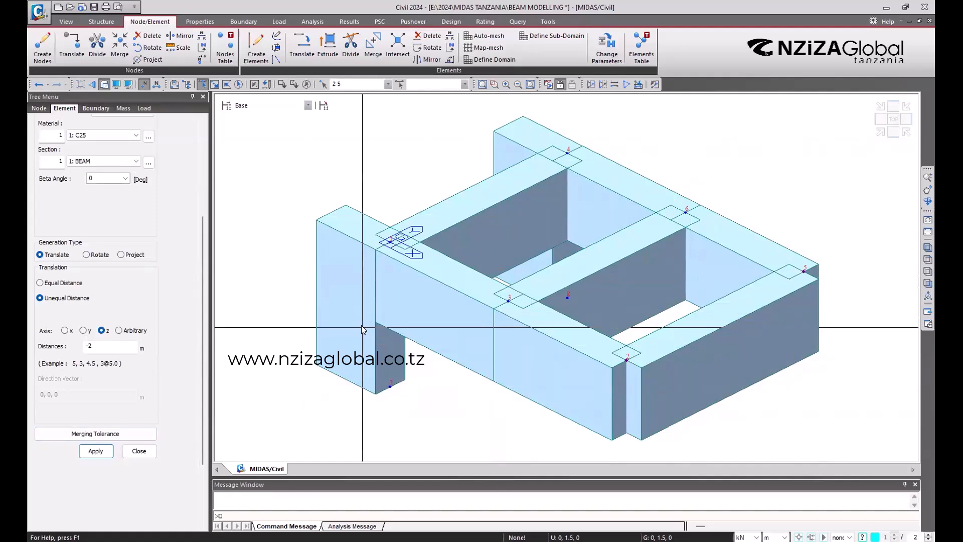
click(96, 450)
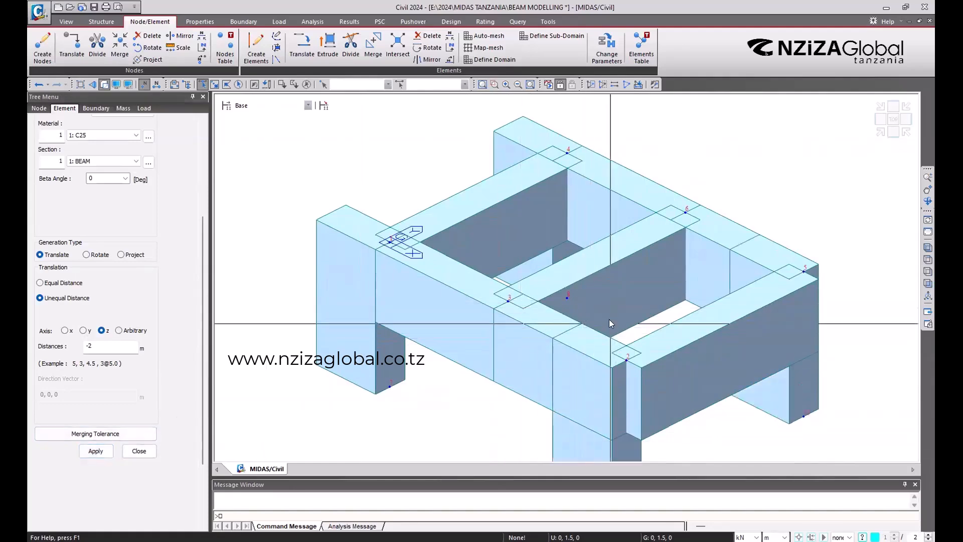
Examine the whole frame and its four corner legs from different distances and angles
scroll(609, 320, down, 5)
scroll(609, 327, up, 3)
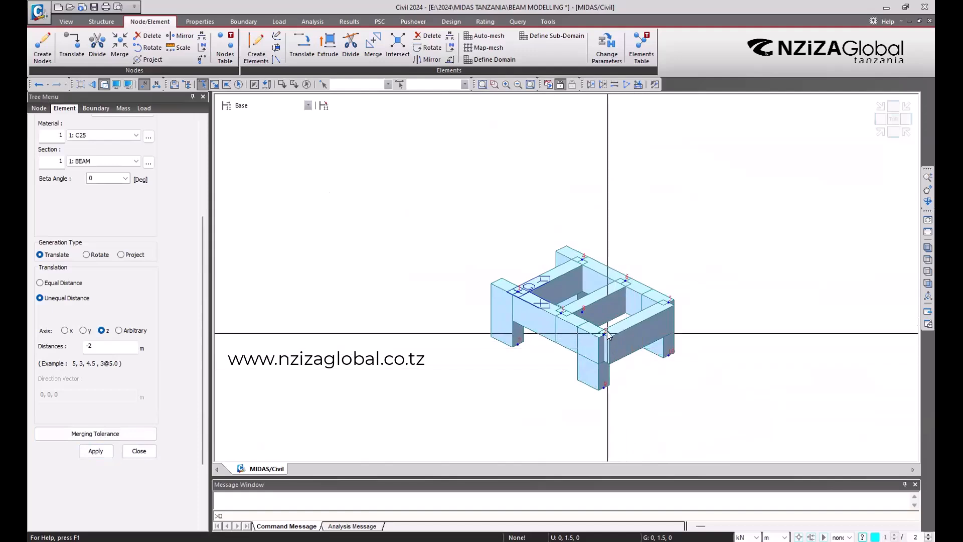
scroll(607, 337, up, 2)
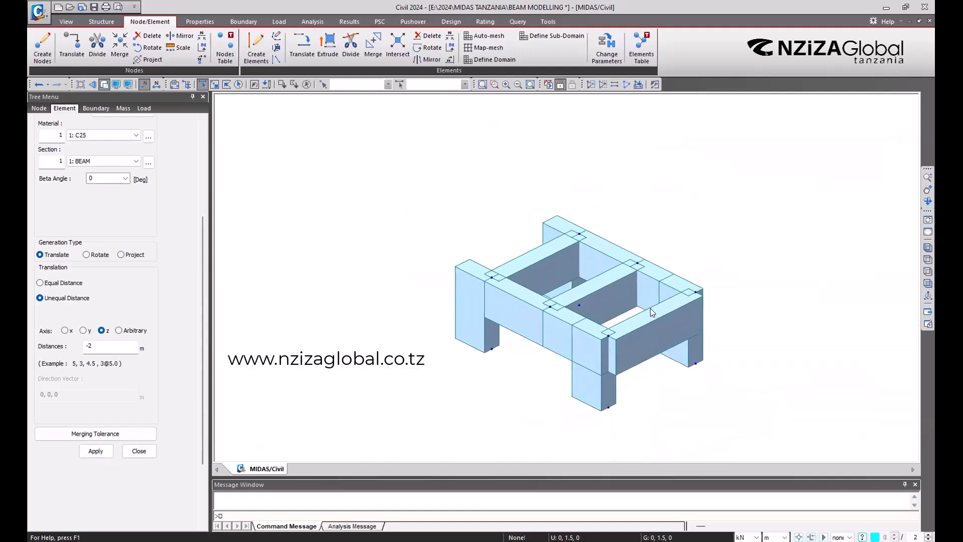
scroll(646, 387, down, 1)
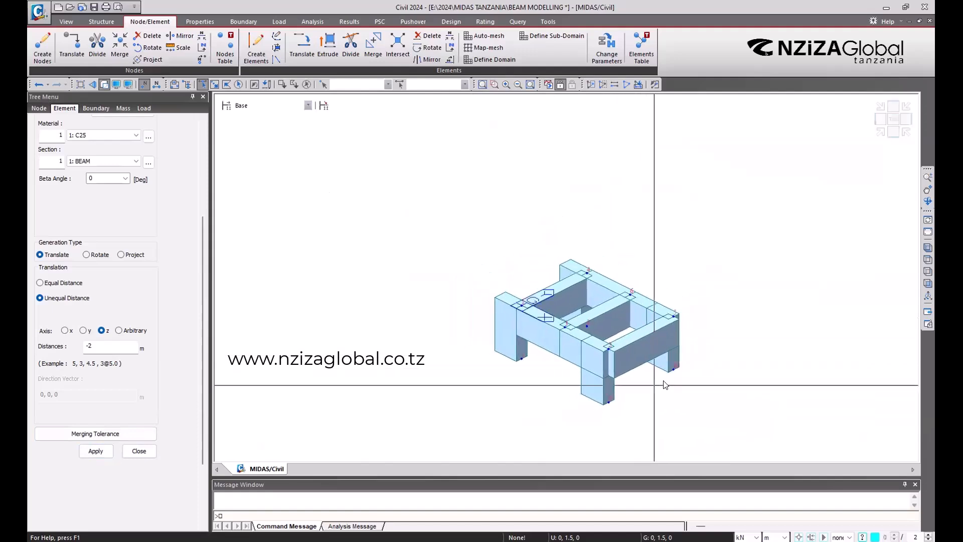
scroll(677, 386, up, 1)
scroll(679, 389, down, 1)
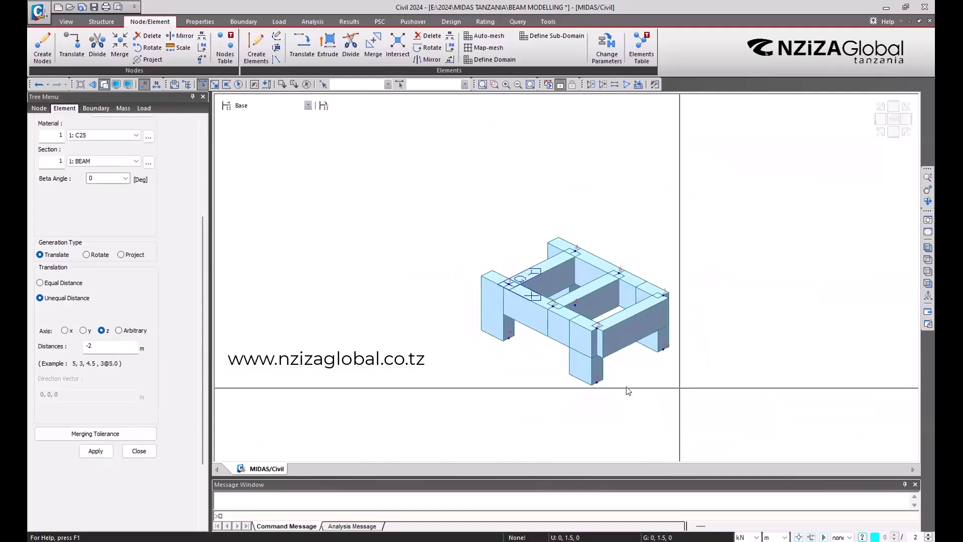
middle_drag(644, 389, 744, 348)
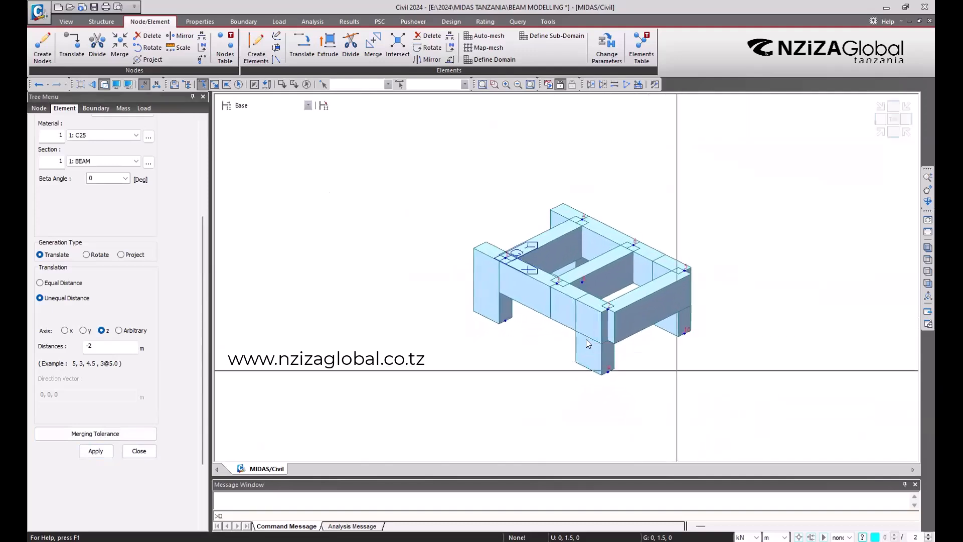
scroll(682, 361, up, 2)
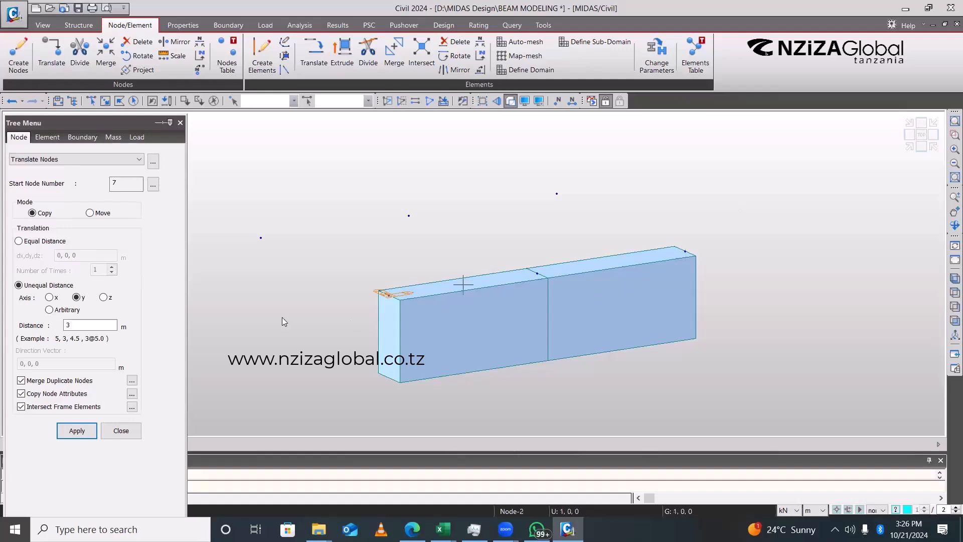
Open the Create Elements settings in the BEAM MODELING project
click(56, 142)
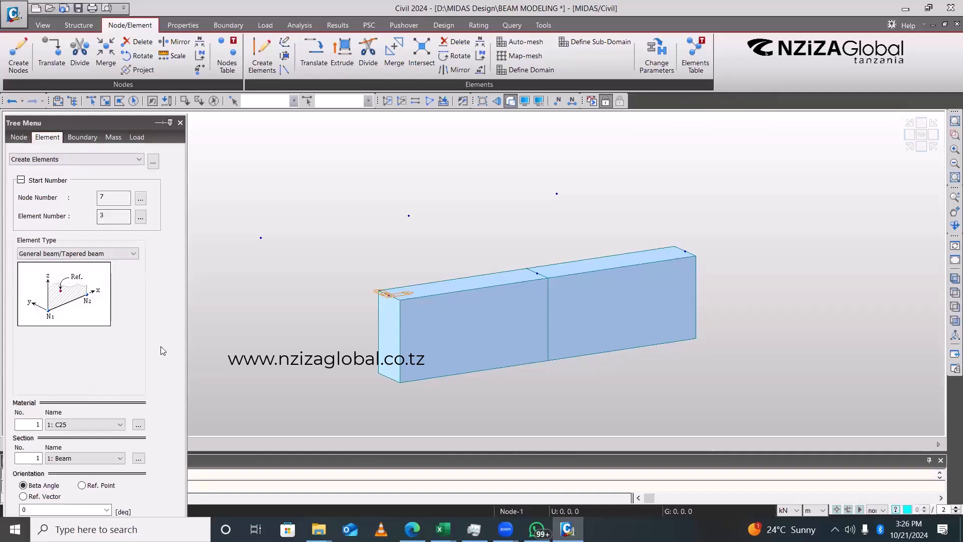
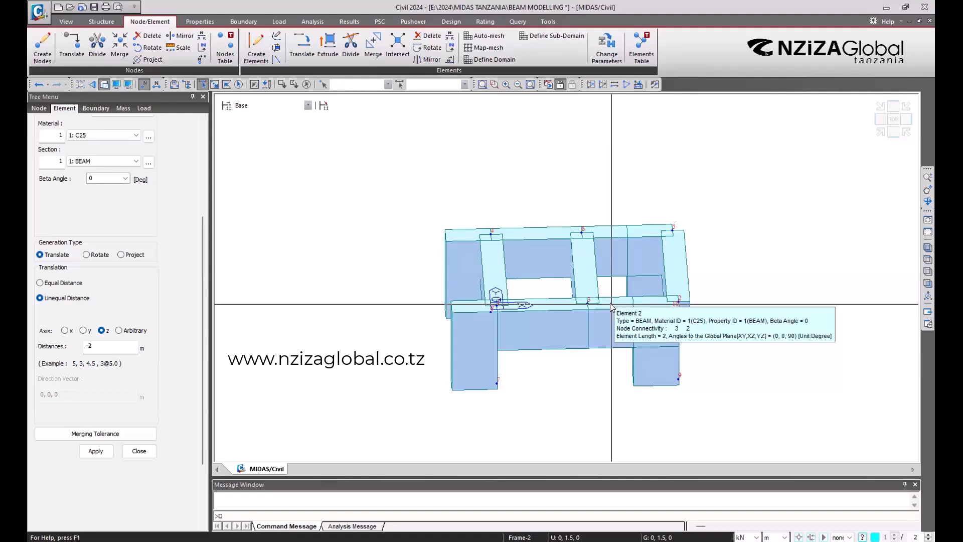
middle_drag(555, 370, 597, 341)
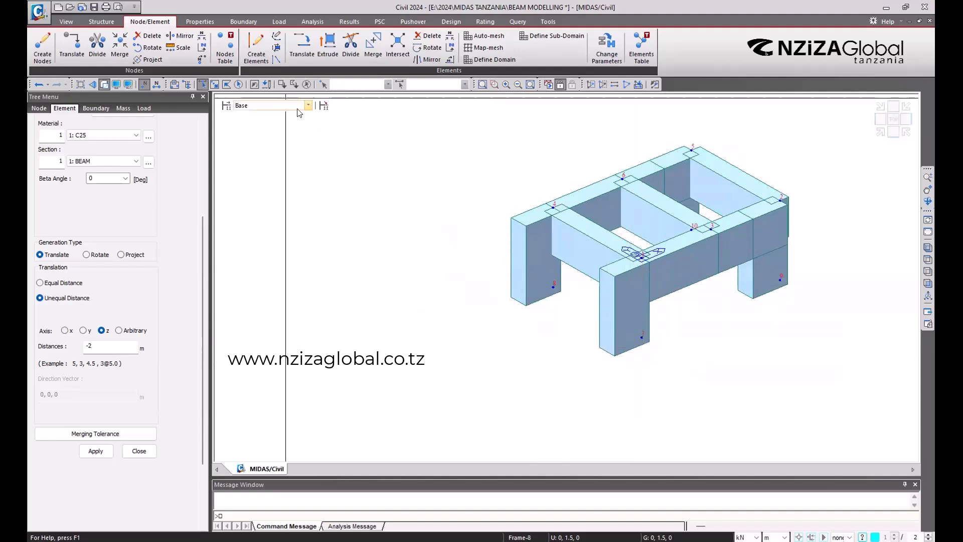
Create a C25 beam element with the BEAM section between the leg base nodes 7 and 8
click(257, 52)
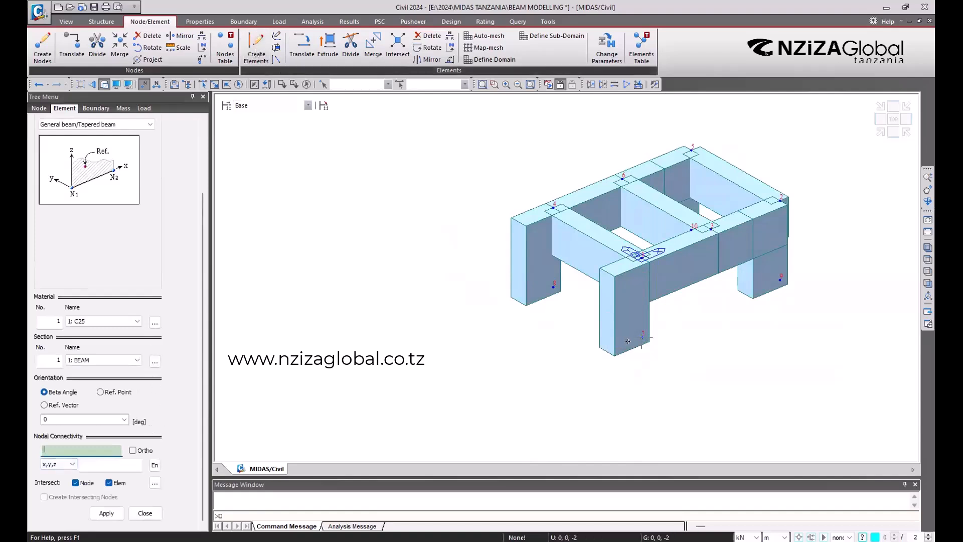
click(644, 339)
click(551, 289)
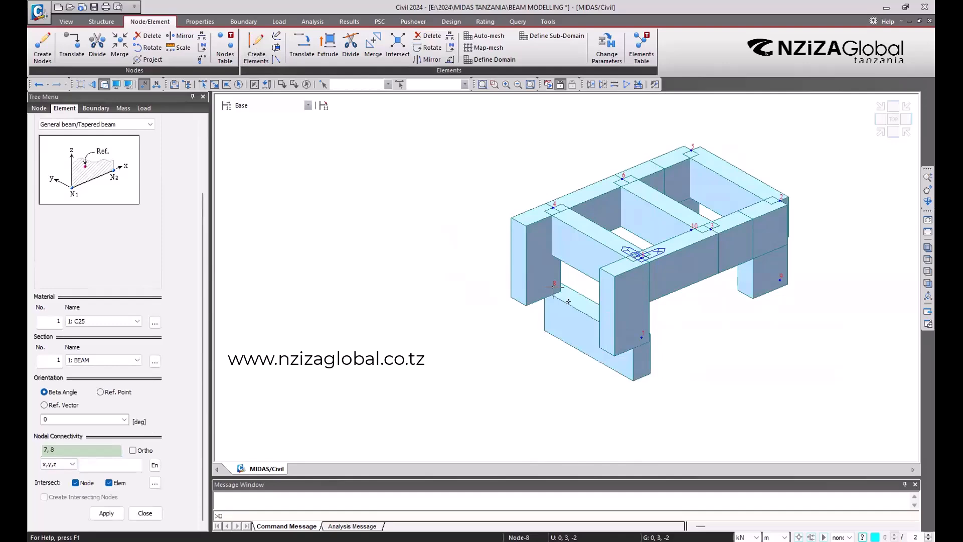
ctrl+middle_drag(635, 285, 616, 310)
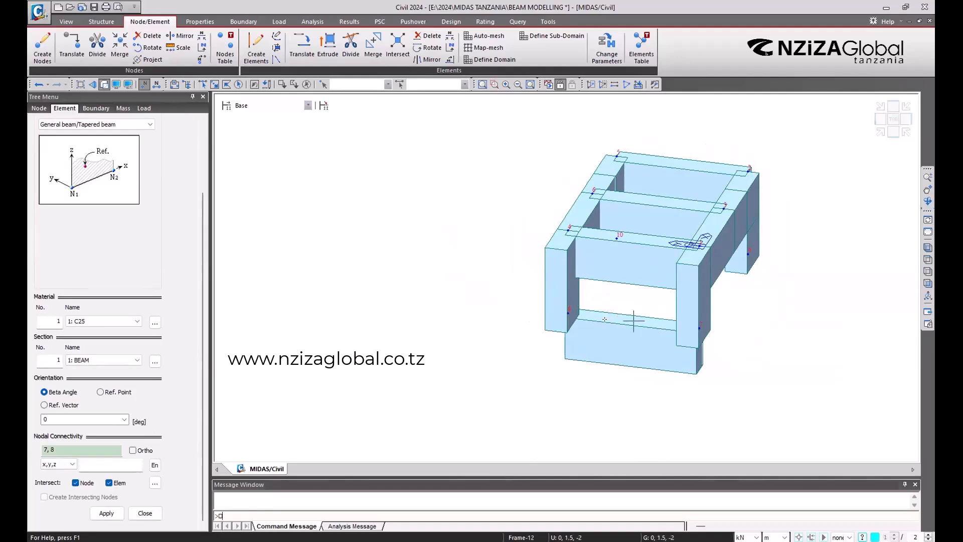
Undo the lower crossbeam and the corner leg extrusions, going back to the flat horizontal frame
key(ctrl+z)
key(ctrl+z)
key(ctrl+z)
key(ctrl+z)
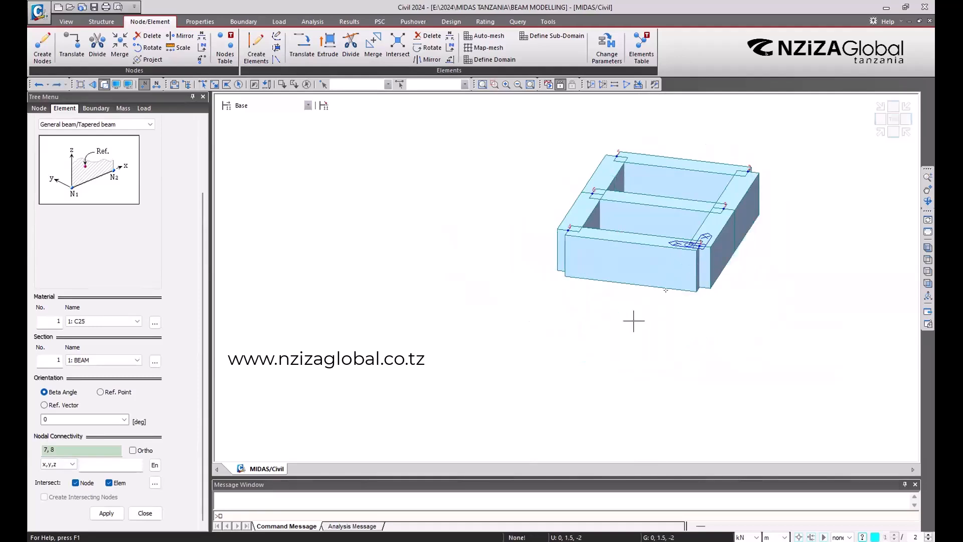
scroll(670, 287, down, 3)
middle_drag(801, 244, 763, 253)
scroll(727, 267, up, 3)
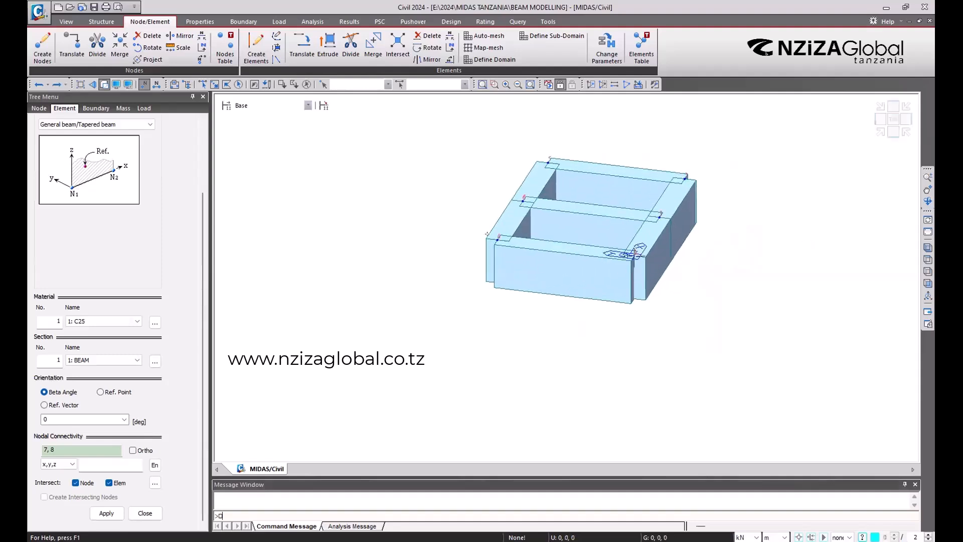
click(326, 52)
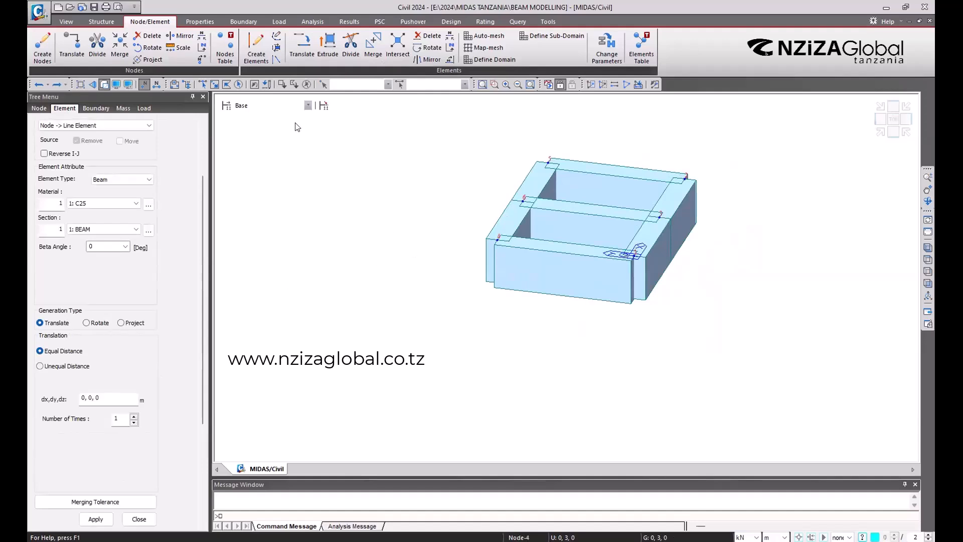
scroll(567, 256, down, 2)
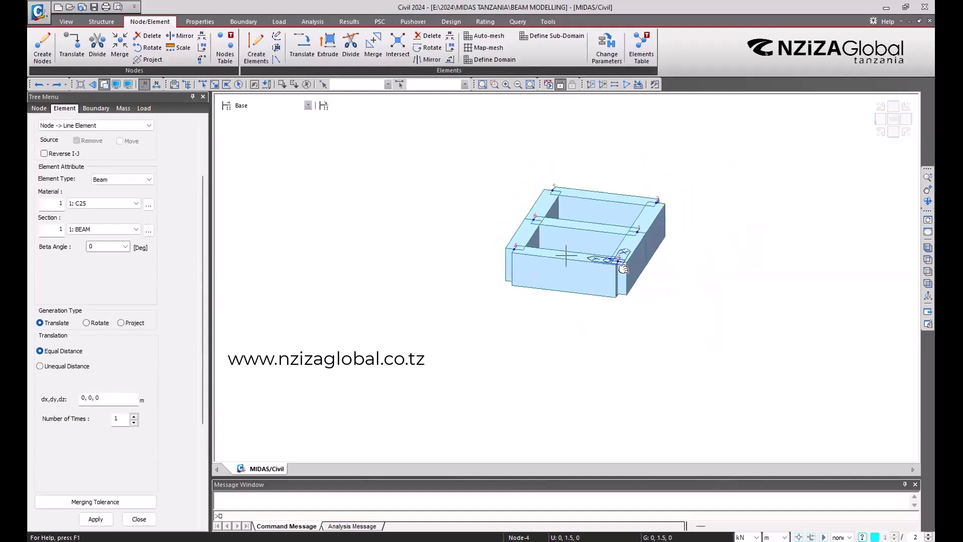
scroll(624, 269, up, 4)
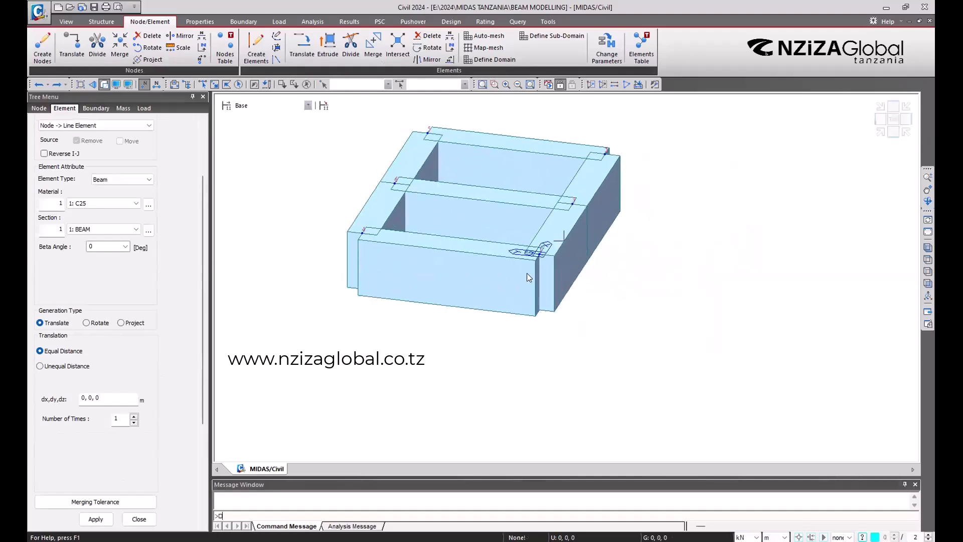
scroll(602, 273, up, 3)
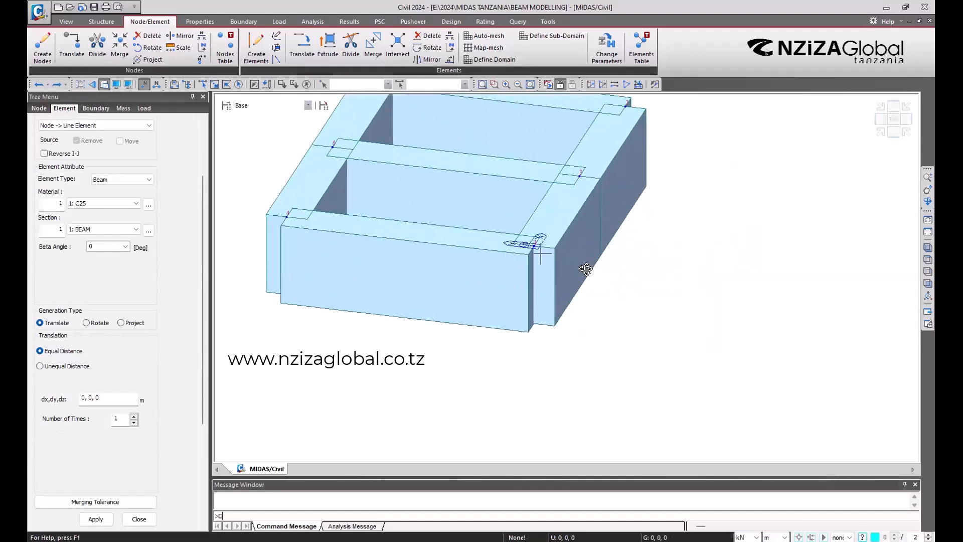
ctrl+middle_drag(586, 269, 526, 239)
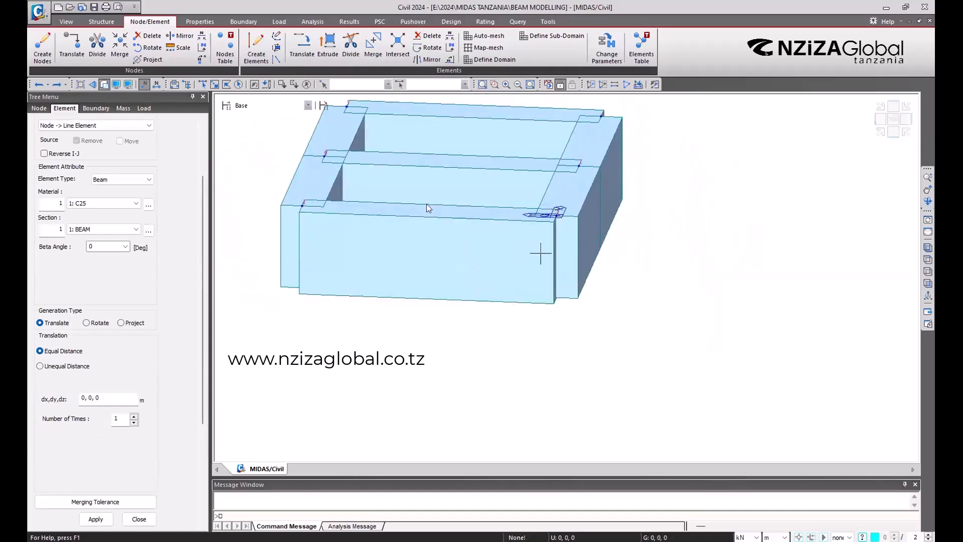
Copy nodes 1 and 4 downward with Translate Nodes, using an unequal distance of -2 m along the z axis
click(72, 48)
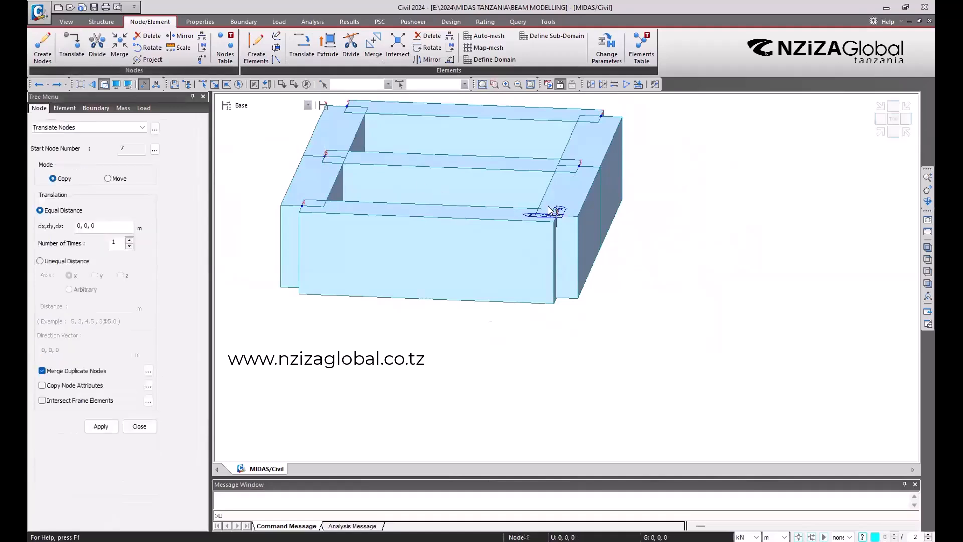
ctrl+middle_drag(555, 210, 503, 311)
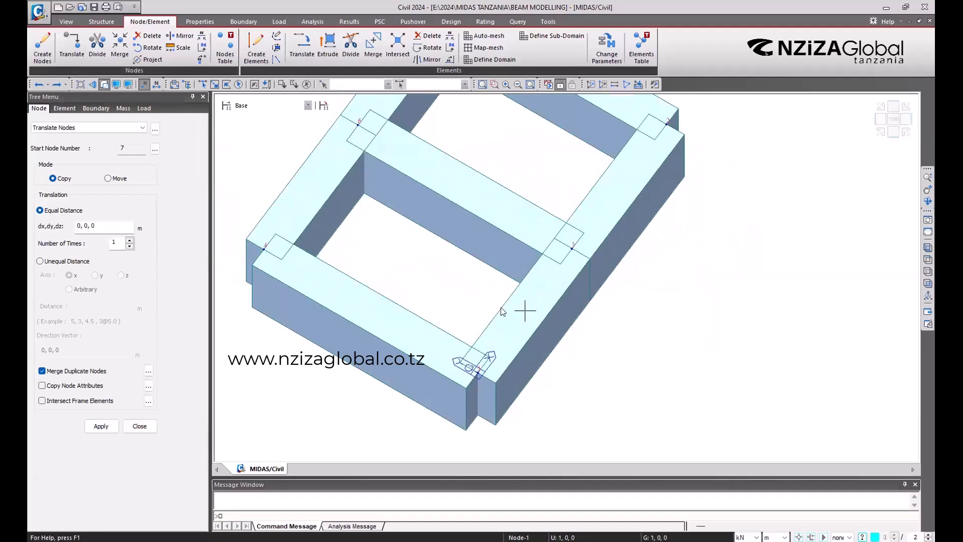
middle_drag(409, 271, 460, 242)
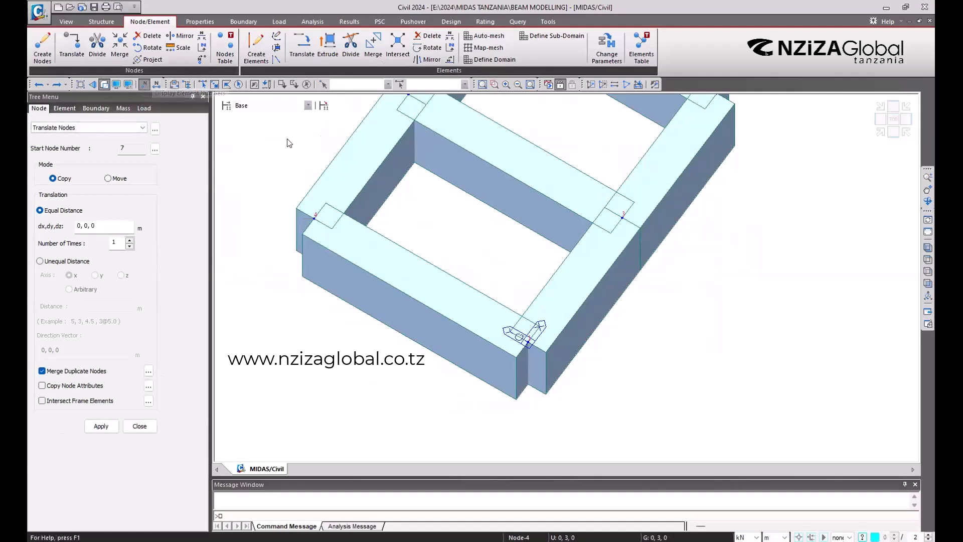
click(204, 84)
click(315, 216)
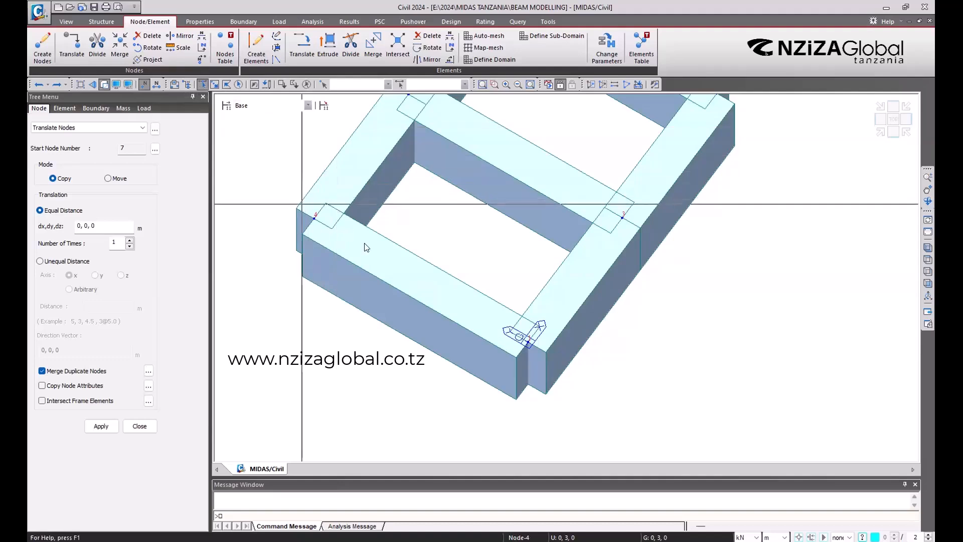
click(529, 341)
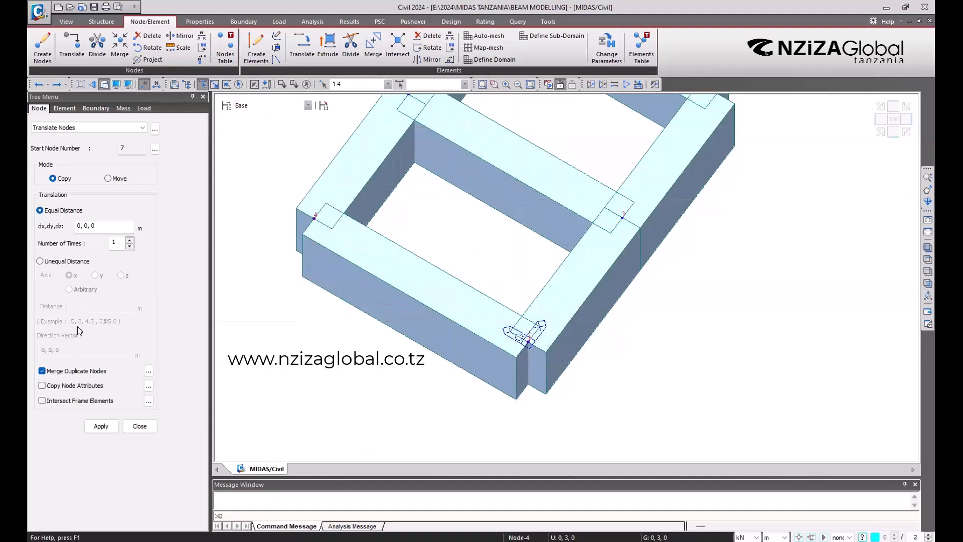
click(40, 260)
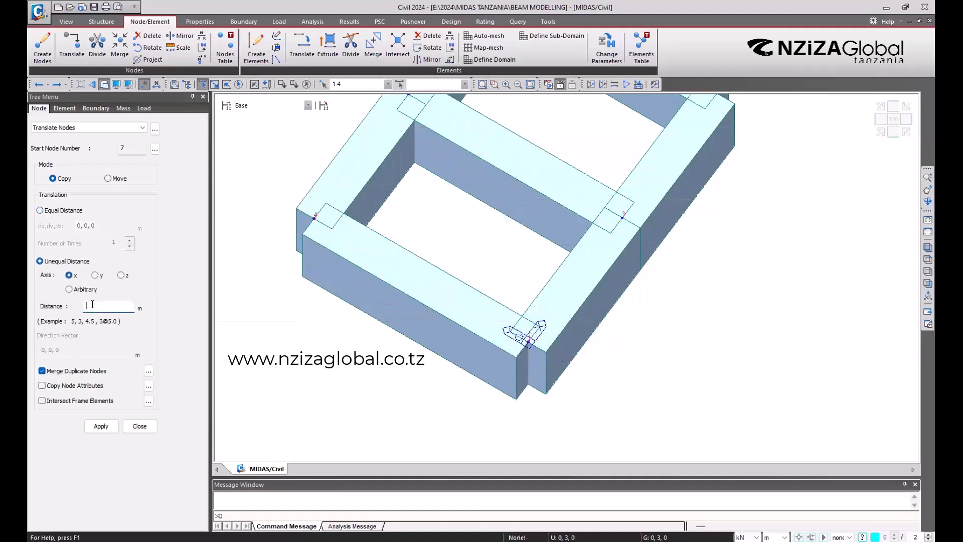
click(121, 275)
click(120, 301)
click(100, 427)
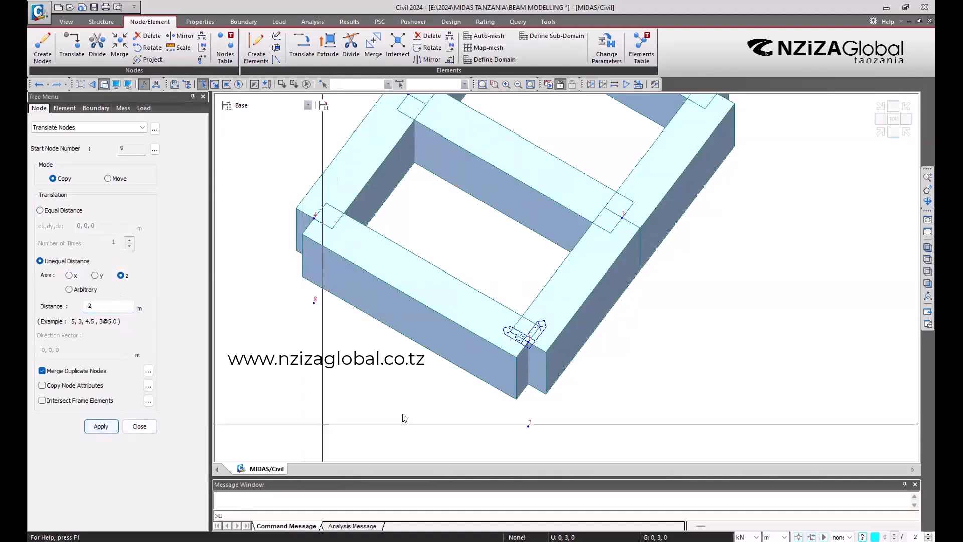
Enable Copy Node Attributes and Intersect Frame Elements in the node translation settings
middle_drag(550, 443, 563, 254)
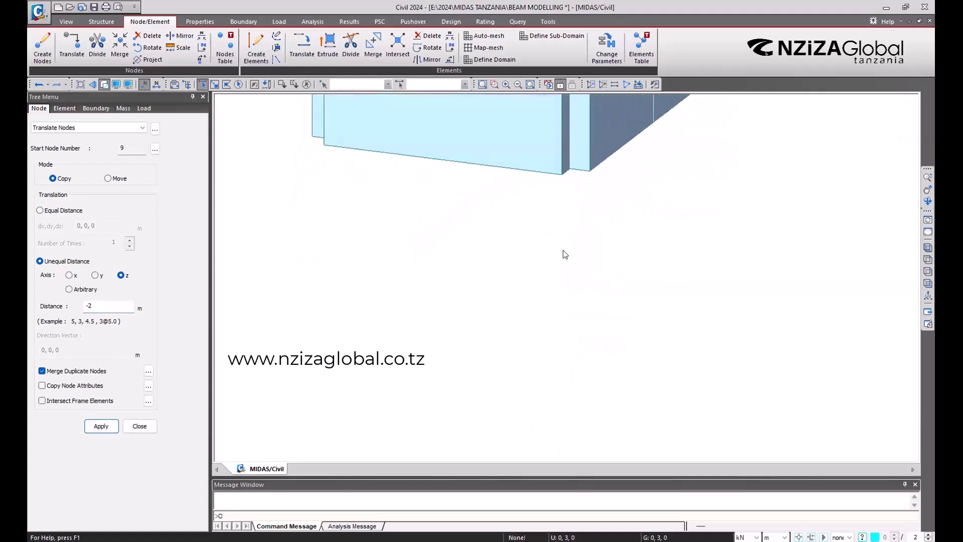
ctrl+middle_drag(499, 340, 499, 355)
scroll(506, 348, down, 3)
middle_drag(581, 269, 542, 321)
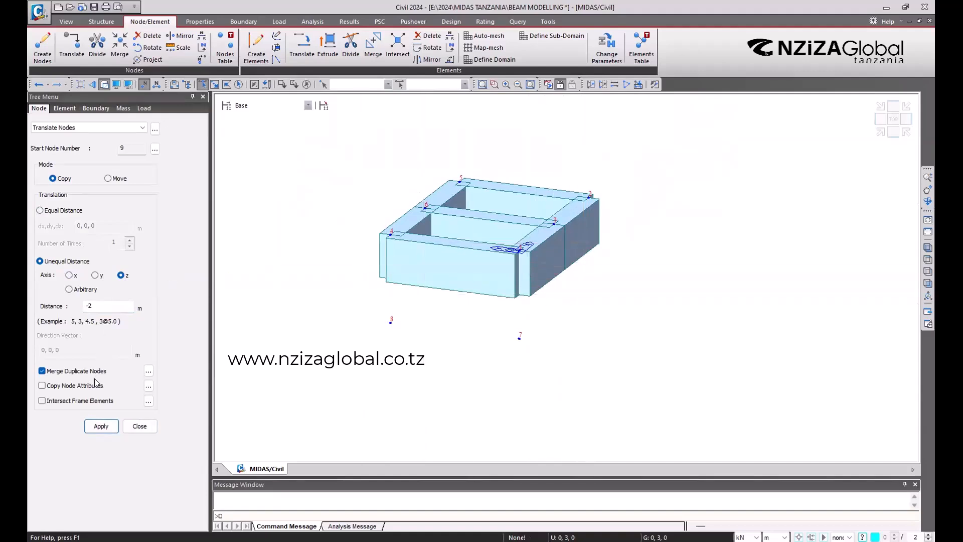
click(99, 303)
double_click(102, 303)
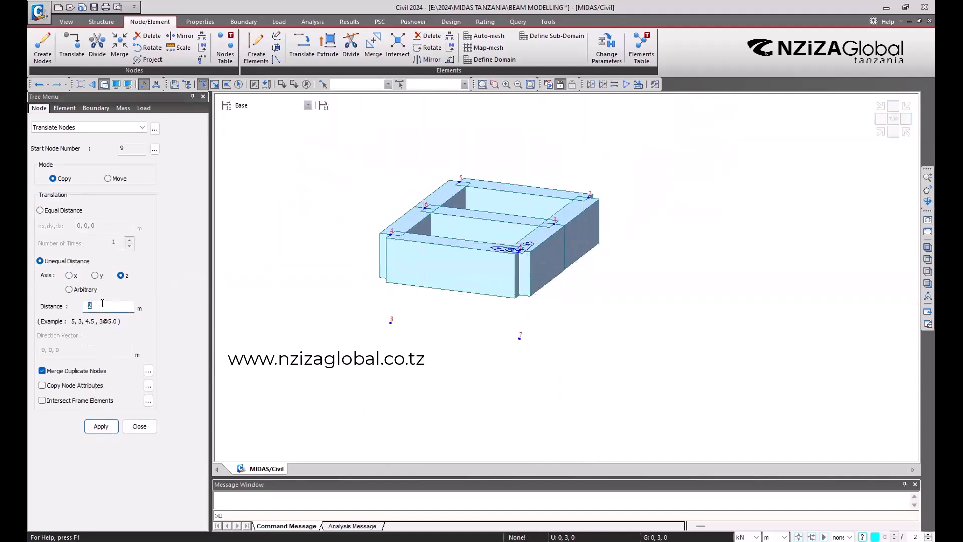
click(83, 261)
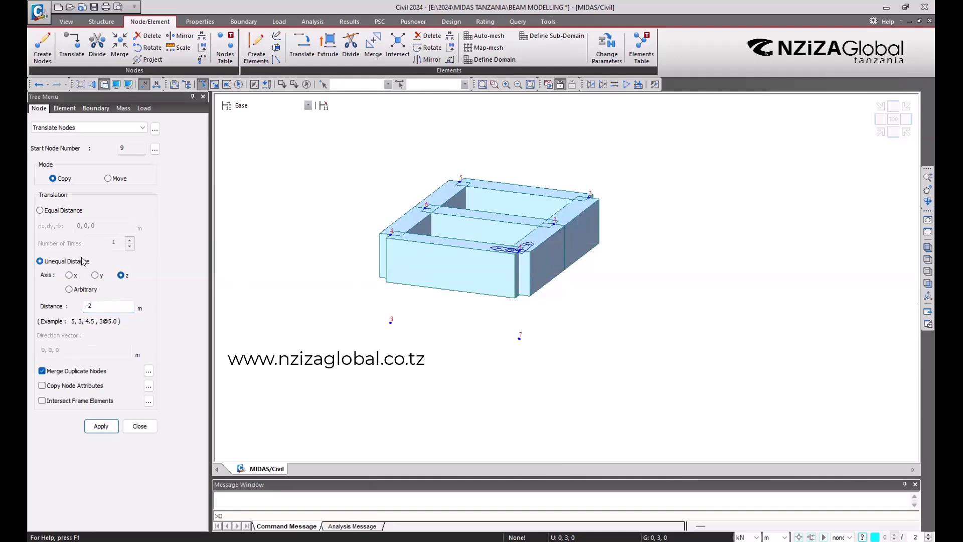
click(91, 386)
click(94, 401)
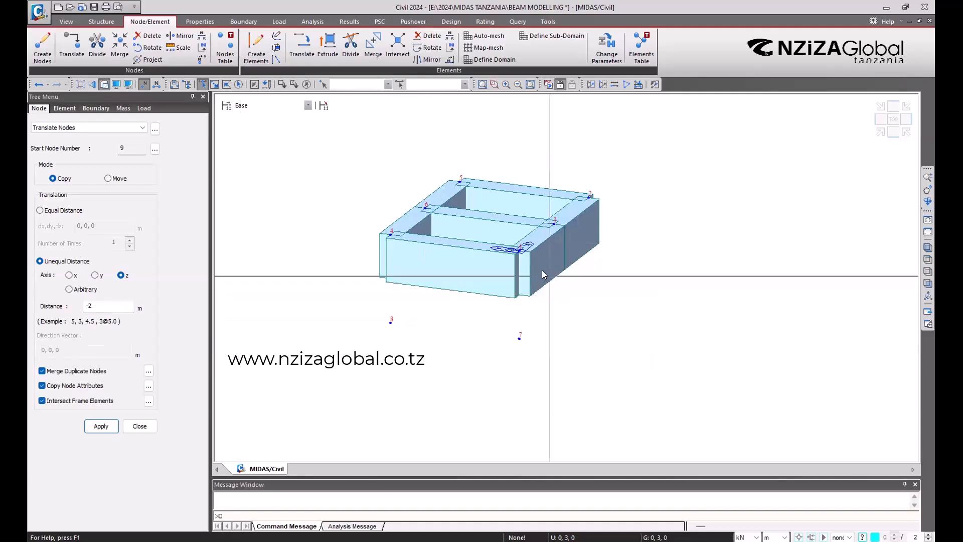
Create two vertical C25 beam elements as legs, connecting node 1 to node 7 and node 8 to node 4
mouse_move(542, 273)
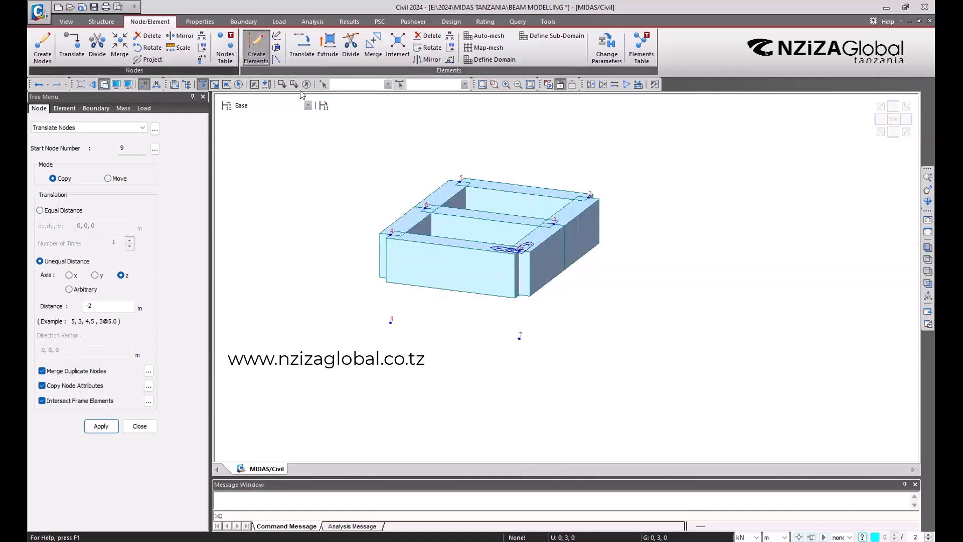
click(520, 248)
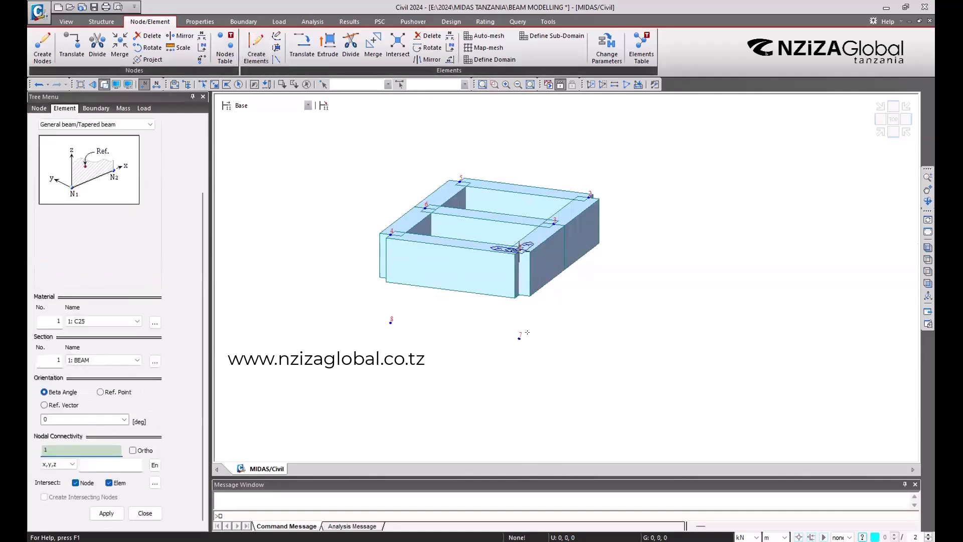
click(520, 339)
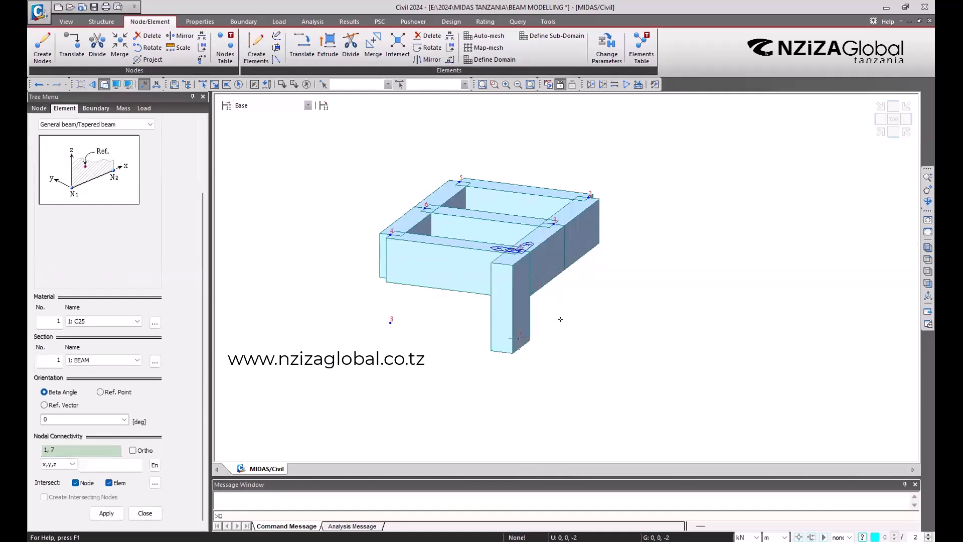
click(390, 321)
click(390, 234)
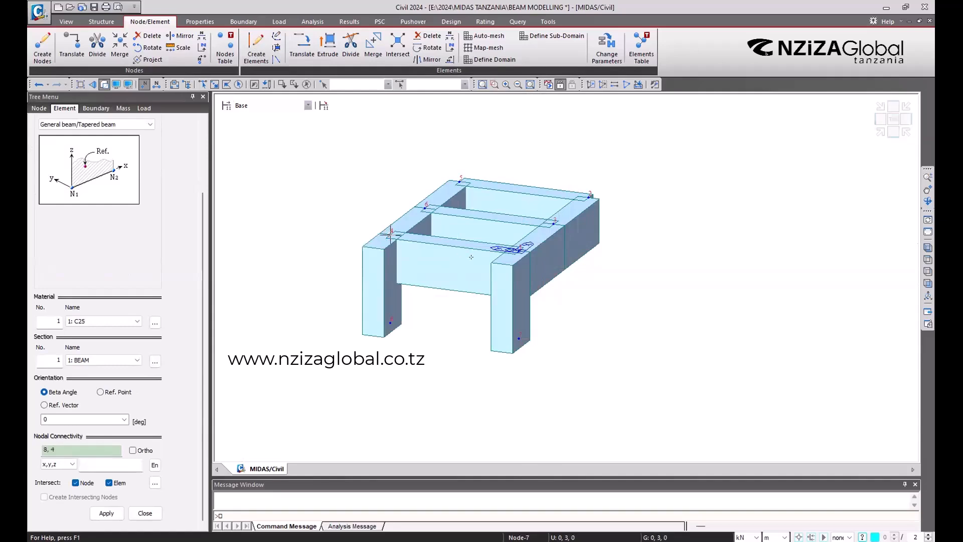
Examine the frame and its two front legs from different distances and angles
ctrl+middle_drag(509, 275, 449, 236)
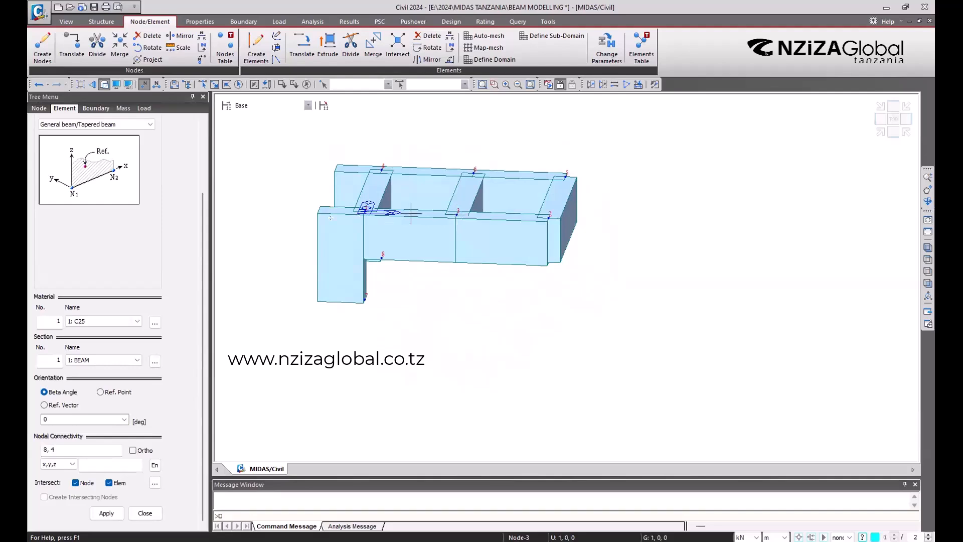
middle_drag(344, 220, 543, 268)
scroll(470, 242, up, 8)
scroll(472, 243, down, 4)
scroll(540, 267, up, 4)
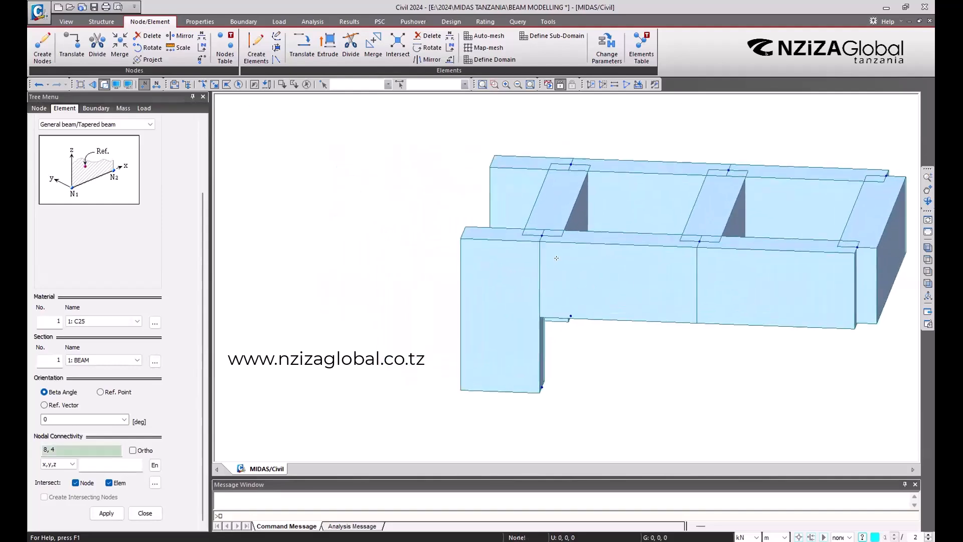
scroll(580, 283, down, 1)
scroll(581, 283, down, 3)
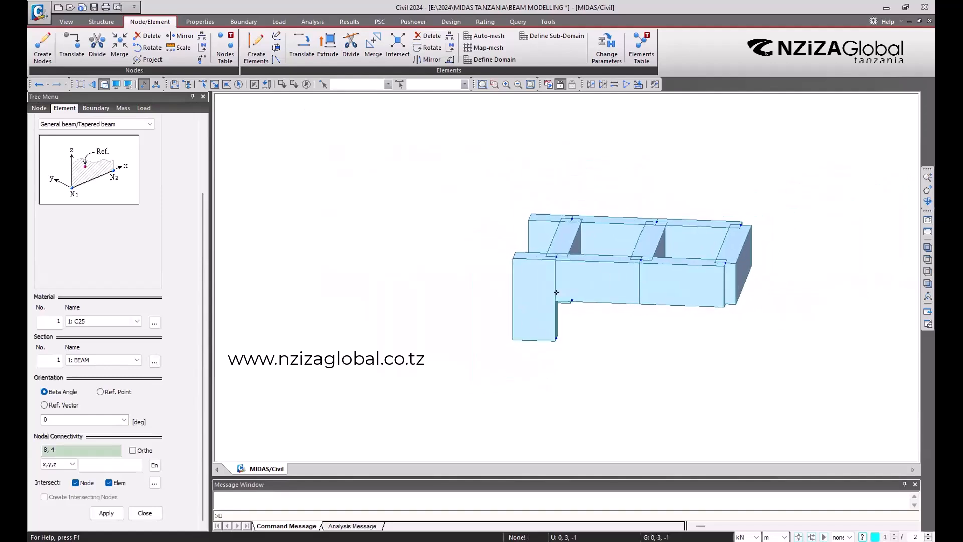
scroll(556, 292, down, 2)
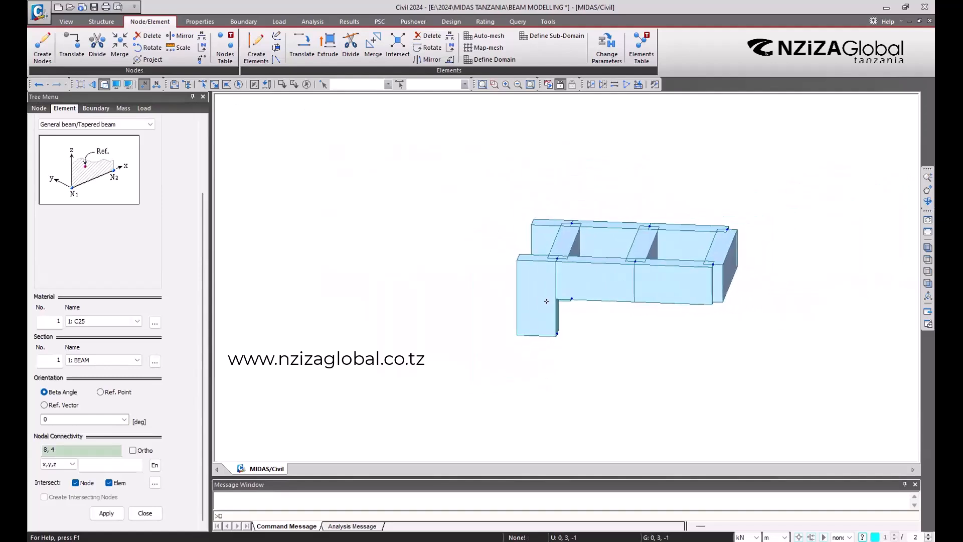
ctrl+middle_drag(559, 327, 608, 333)
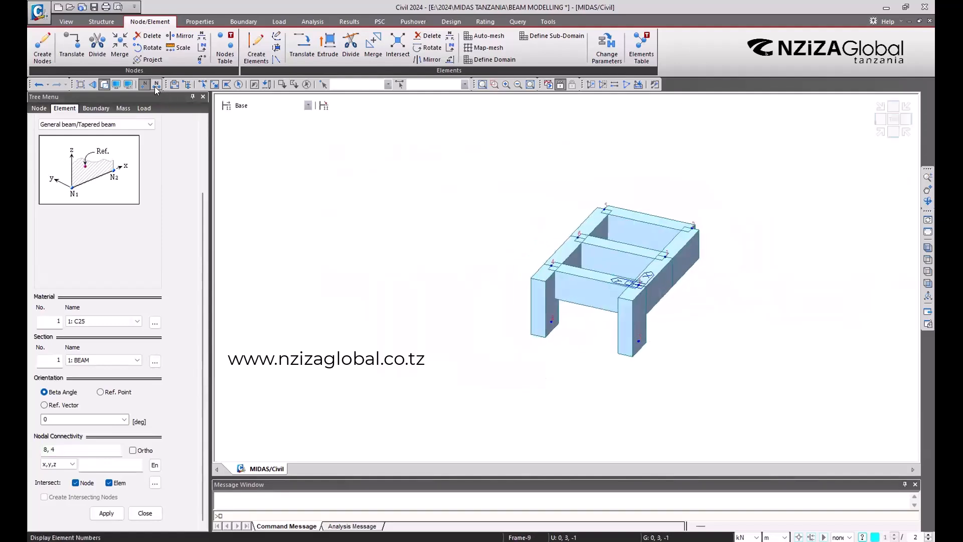
Delete the two vertical legs together with their base nodes 7 and 8
click(202, 85)
drag(532, 295, 520, 313)
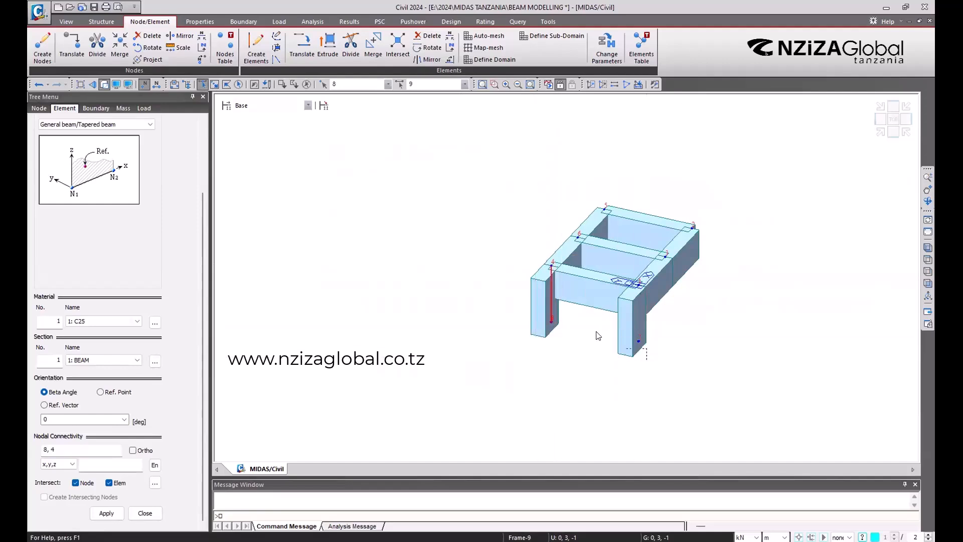
drag(646, 361, 595, 329)
key(Delete)
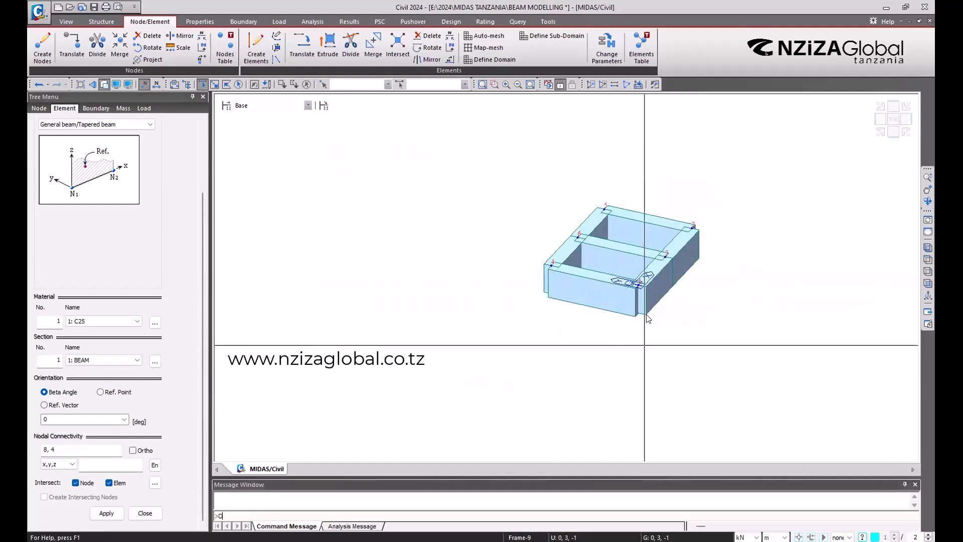
Delete elements 3 to 7 and nodes 4, 5 and 6, keeping only the beam through nodes 1, 3 and 2
scroll(630, 298, up, 3)
drag(556, 220, 516, 189)
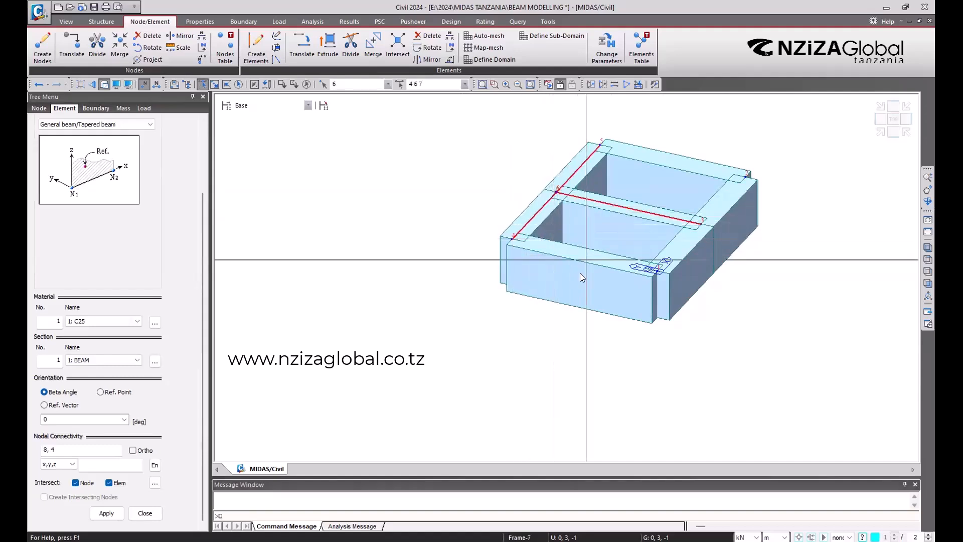
drag(580, 272, 532, 245)
drag(647, 187, 570, 150)
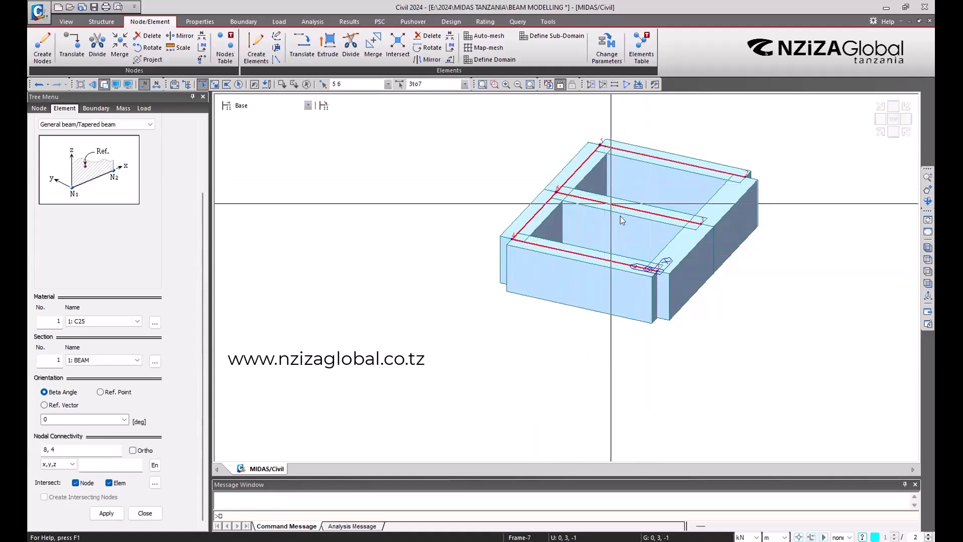
key(Delete)
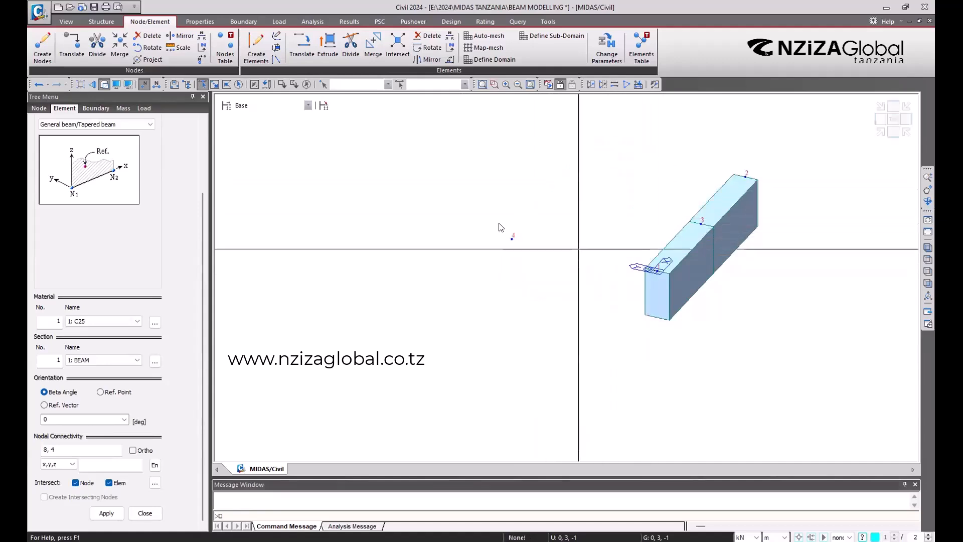
click(512, 237)
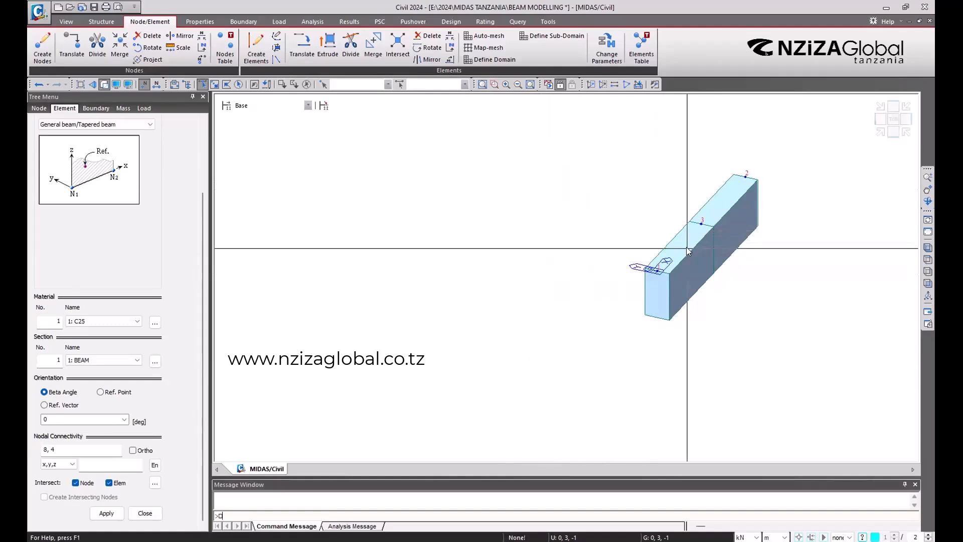
ctrl+middle_drag(688, 247, 673, 287)
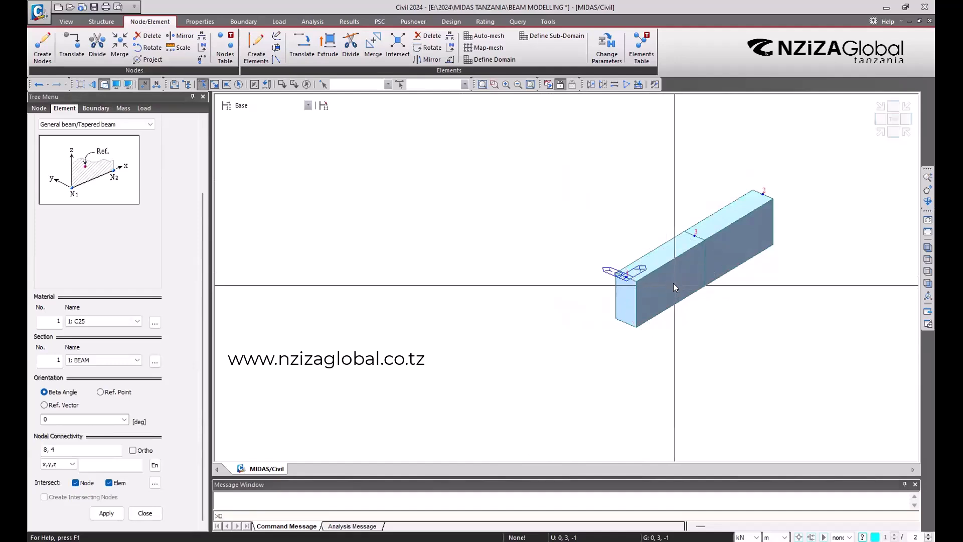
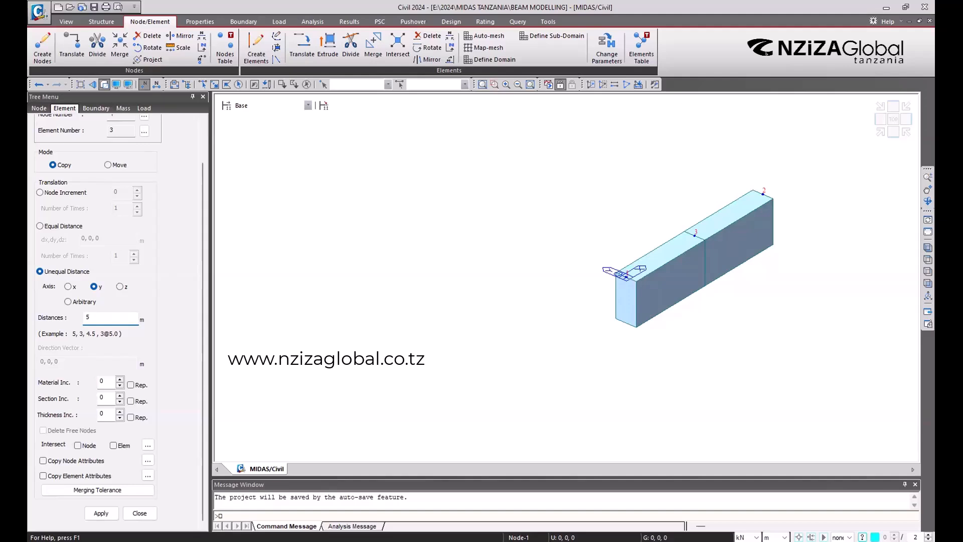
text(@0.5)
right_click(732, 79)
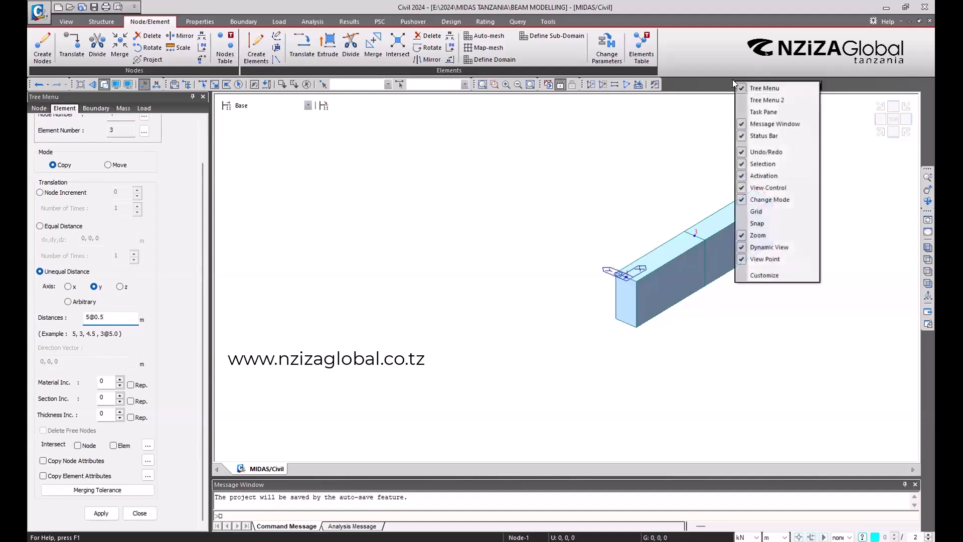
click(101, 513)
right_click(683, 85)
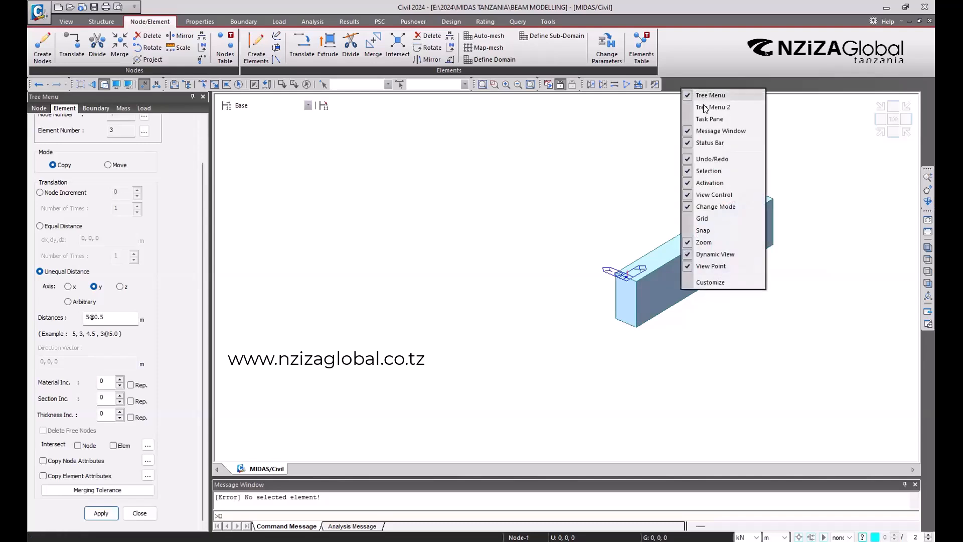
click(705, 106)
click(853, 113)
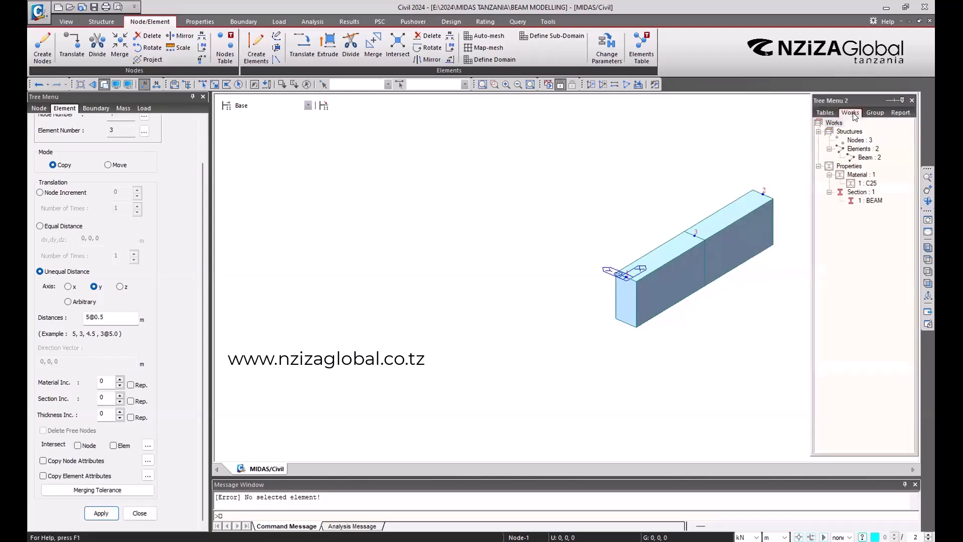
click(870, 200)
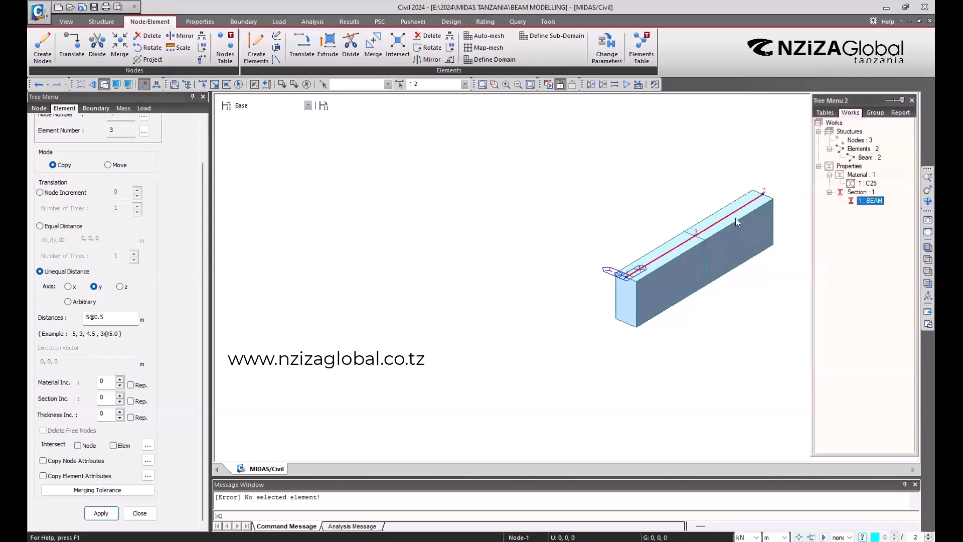
click(101, 511)
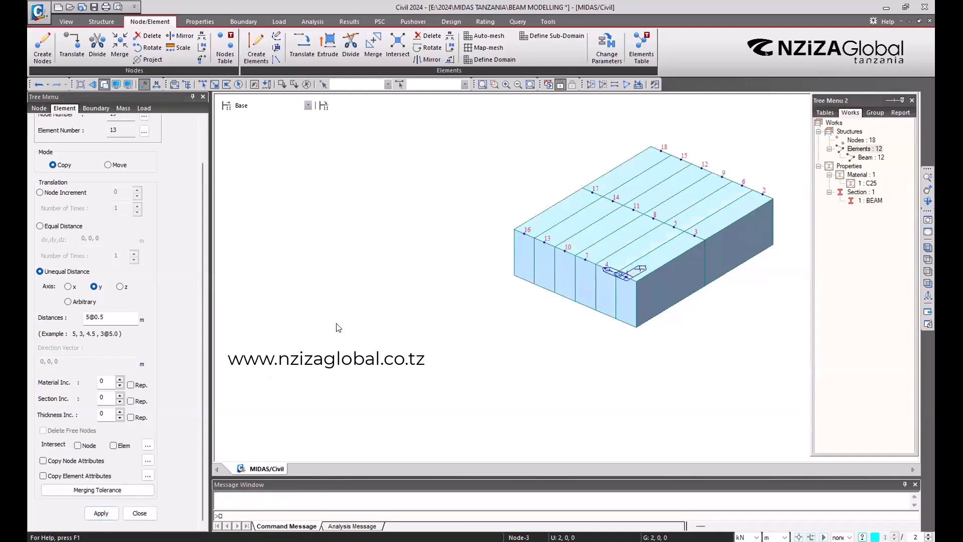
Delete all the copied beam elements beside the original two-element beam
middle_drag(549, 237, 451, 259)
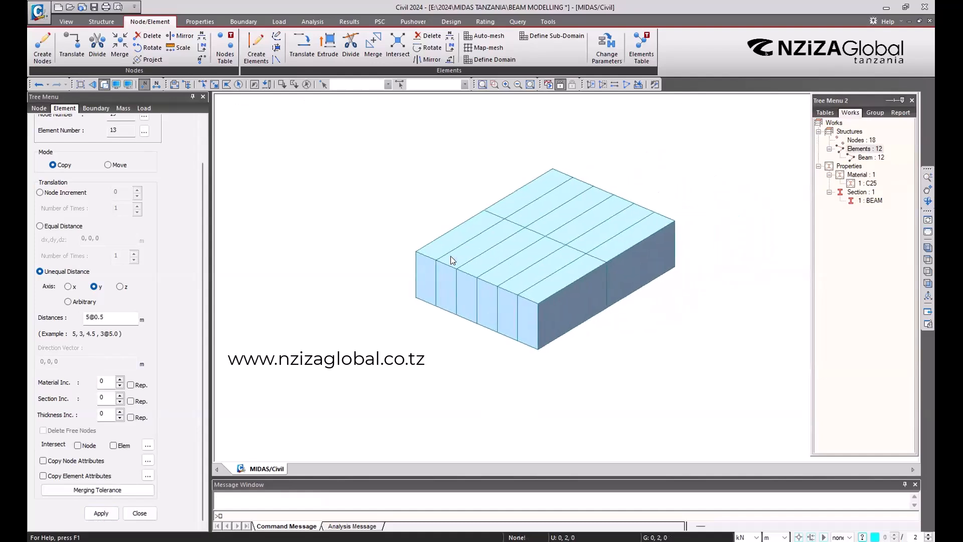
scroll(535, 199, up, 2)
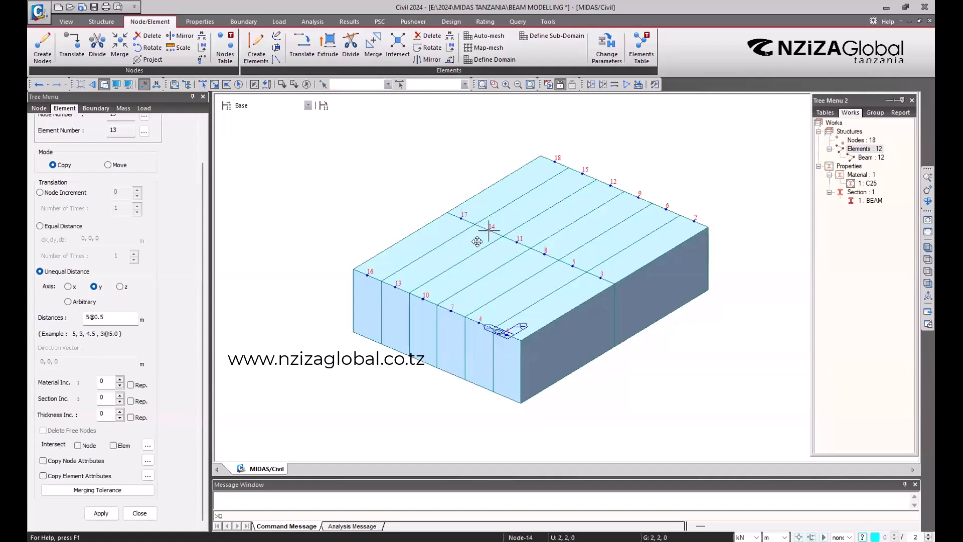
middle_drag(494, 261, 520, 287)
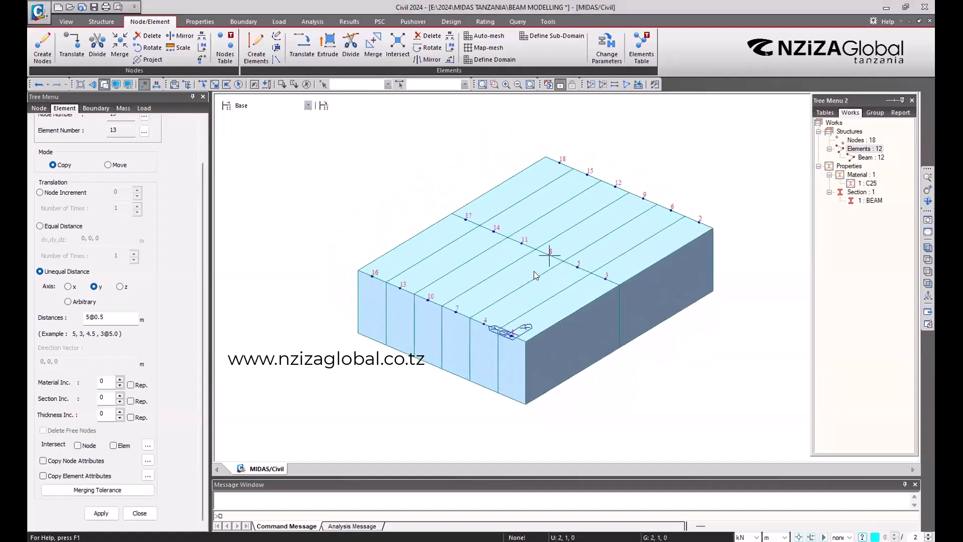
middle_drag(577, 306, 593, 324)
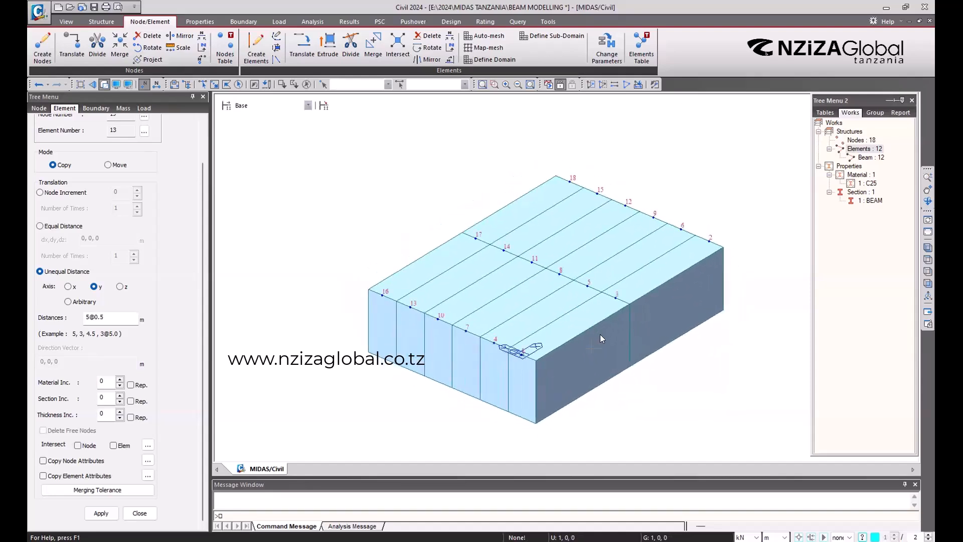
middle_drag(565, 307, 544, 311)
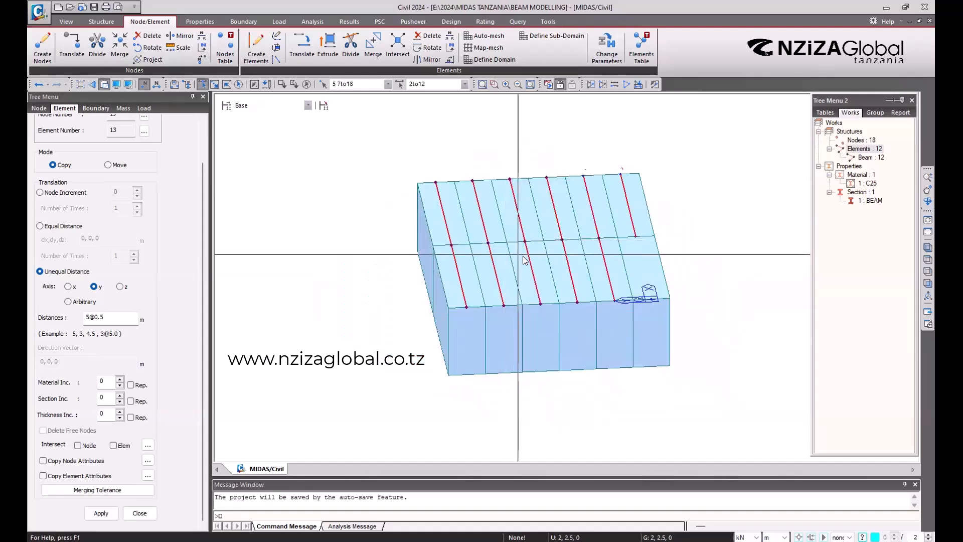
key(Escape)
drag(549, 355, 372, 179)
key(Delete)
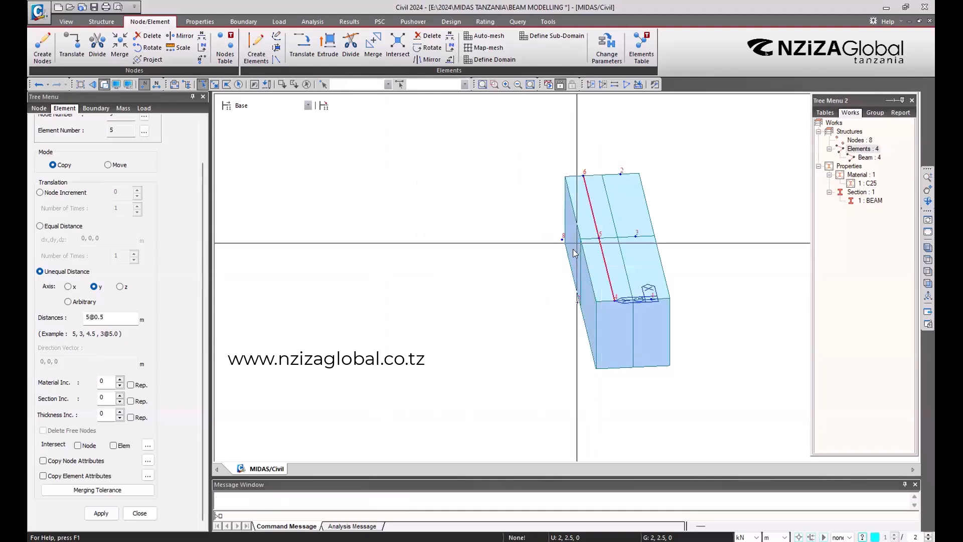
key(Delete)
Delete the leftover free nodes 4 to 8 beside the original beam
ctrl+middle_drag(625, 318, 579, 318)
ctrl+middle_drag(521, 266, 551, 332)
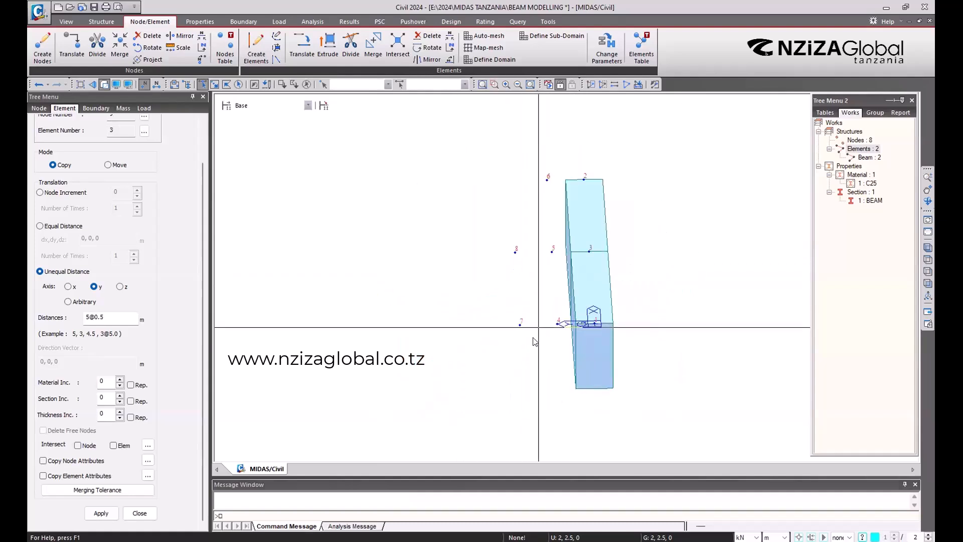
drag(540, 335, 453, 225)
key(Delete)
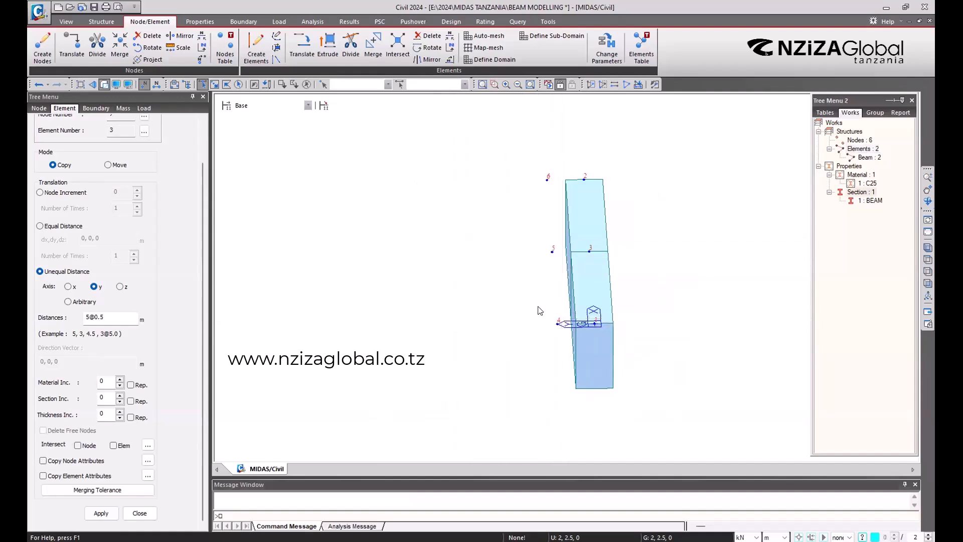
drag(554, 261, 512, 179)
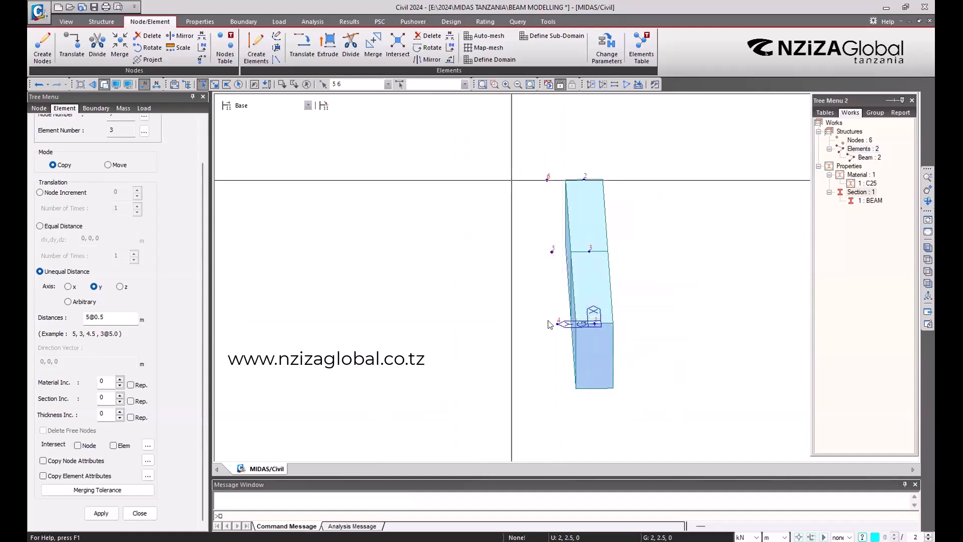
key(Delete)
drag(563, 331, 535, 302)
key(Delete)
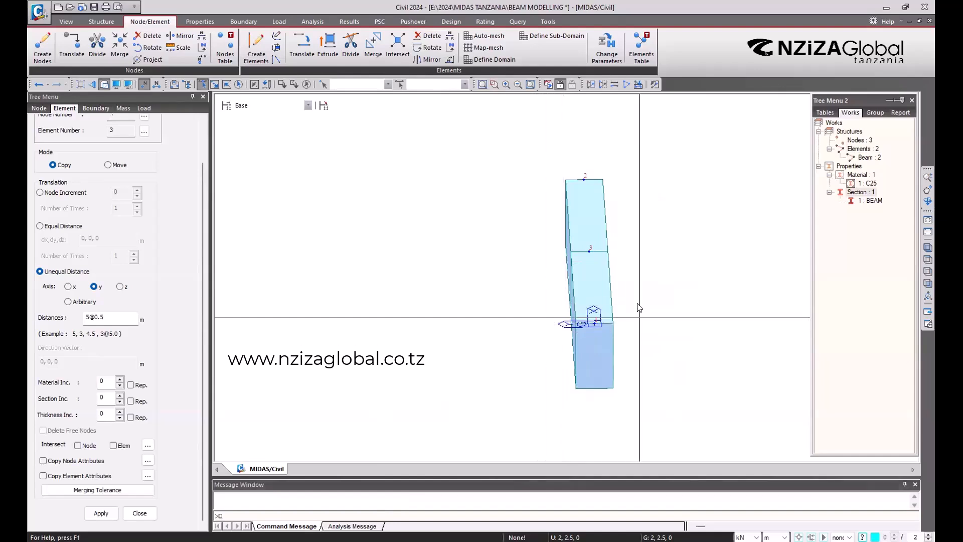
Bring up the material and section property commands with the remaining beam in isometric view
ctrl+middle_drag(639, 303, 689, 340)
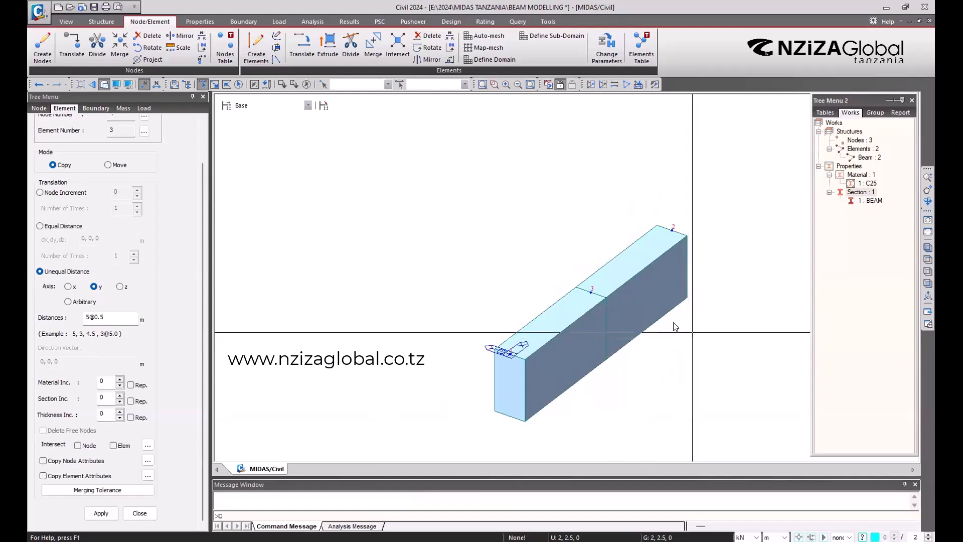
scroll(598, 256, down, 1)
middle_drag(598, 257, 519, 200)
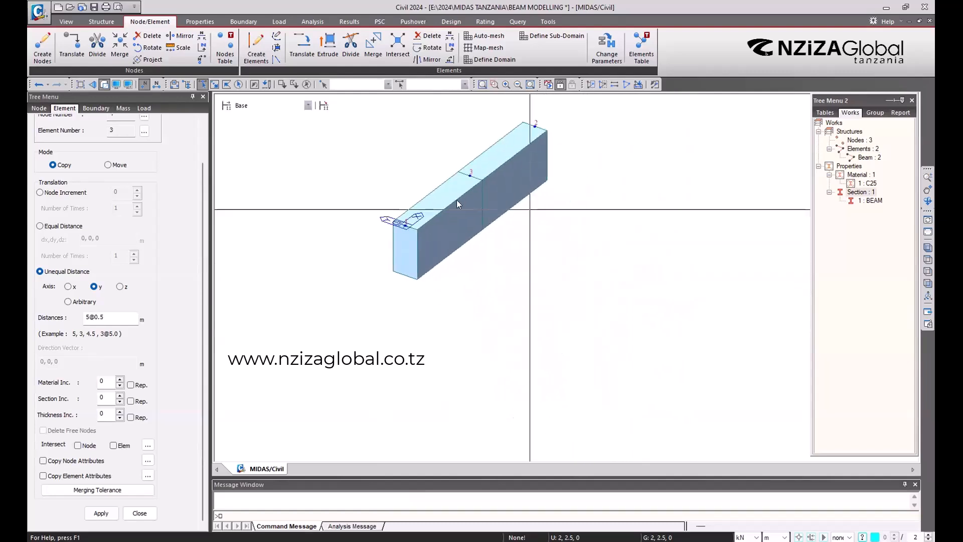
middle_drag(458, 201, 479, 237)
scroll(487, 230, up, 1)
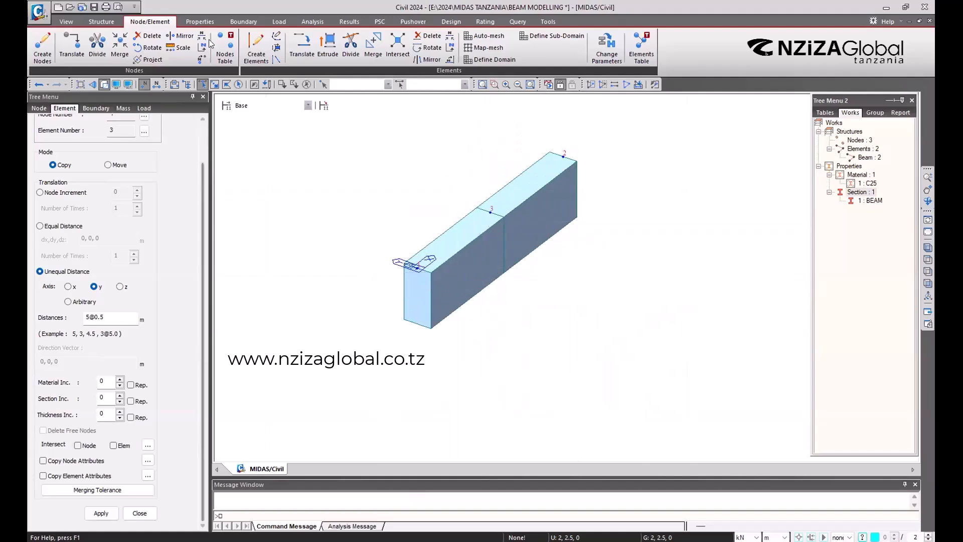
click(199, 22)
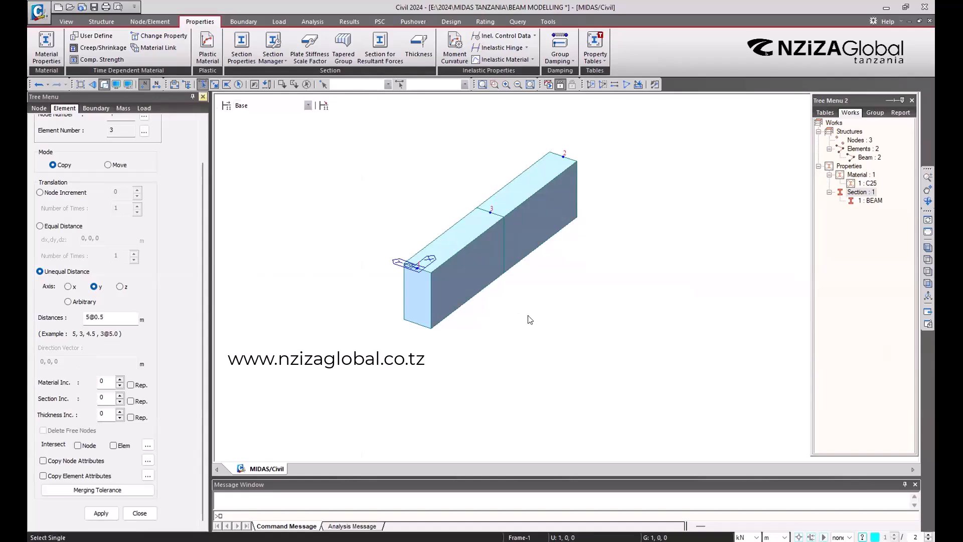
Window-select both beam elements, check the information for element 1, and clear the selection
drag(602, 348, 400, 190)
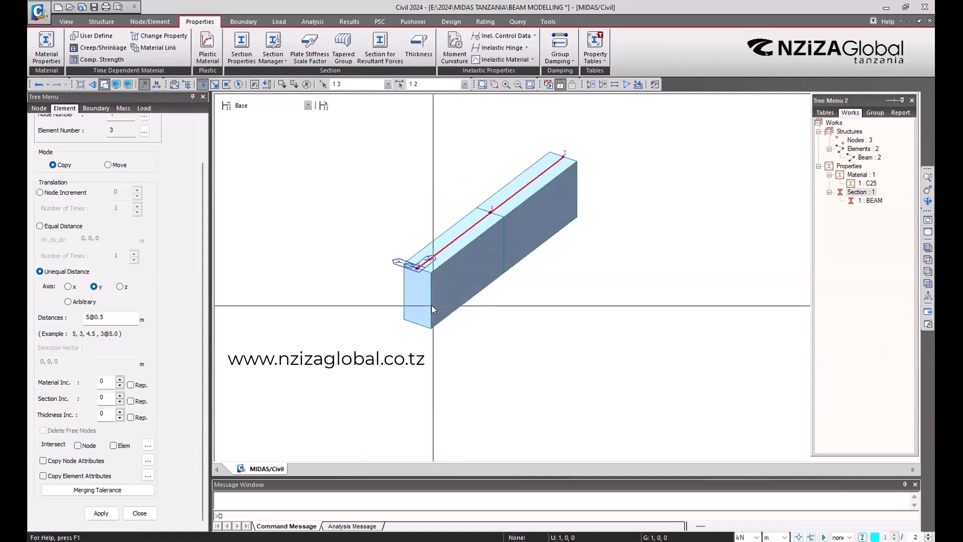
mouse_move(432, 305)
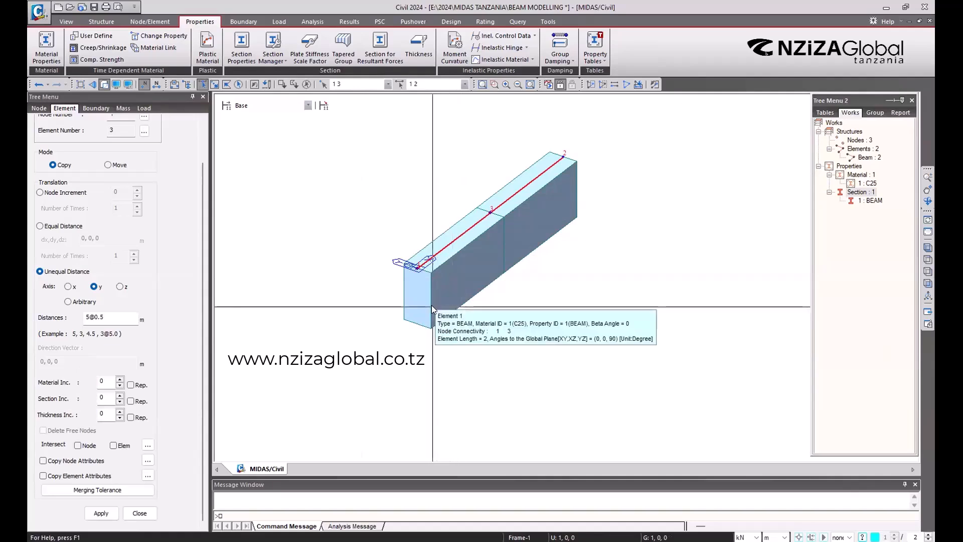
key(Escape)
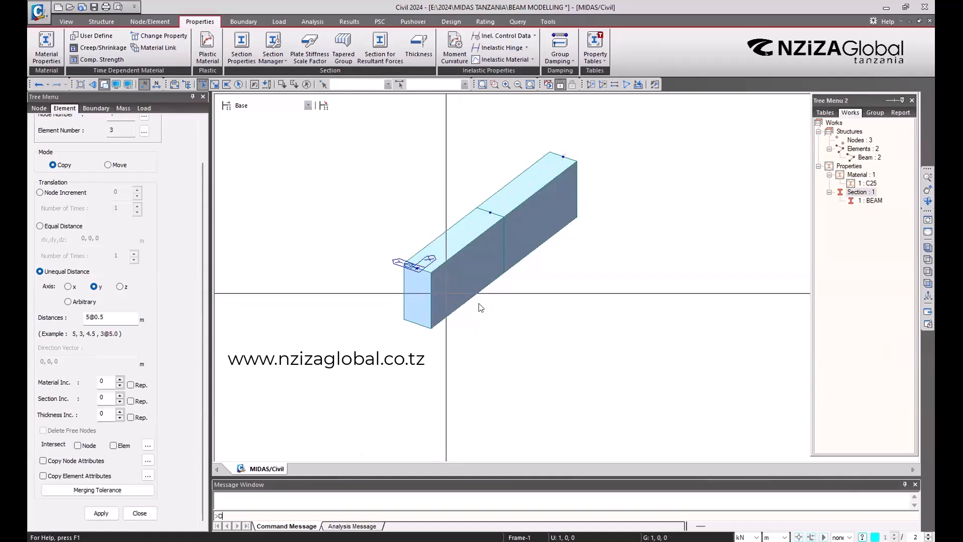
drag(557, 345, 449, 204)
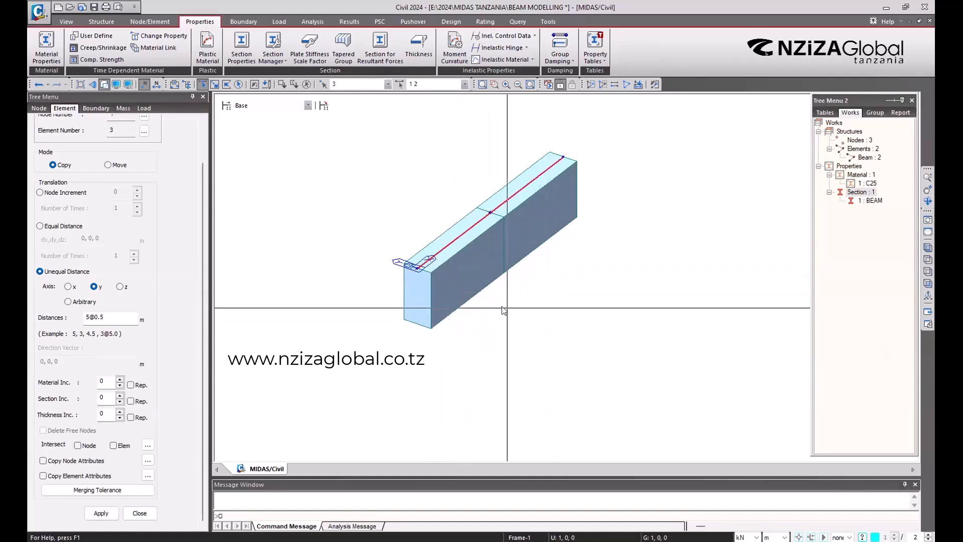
key(Escape)
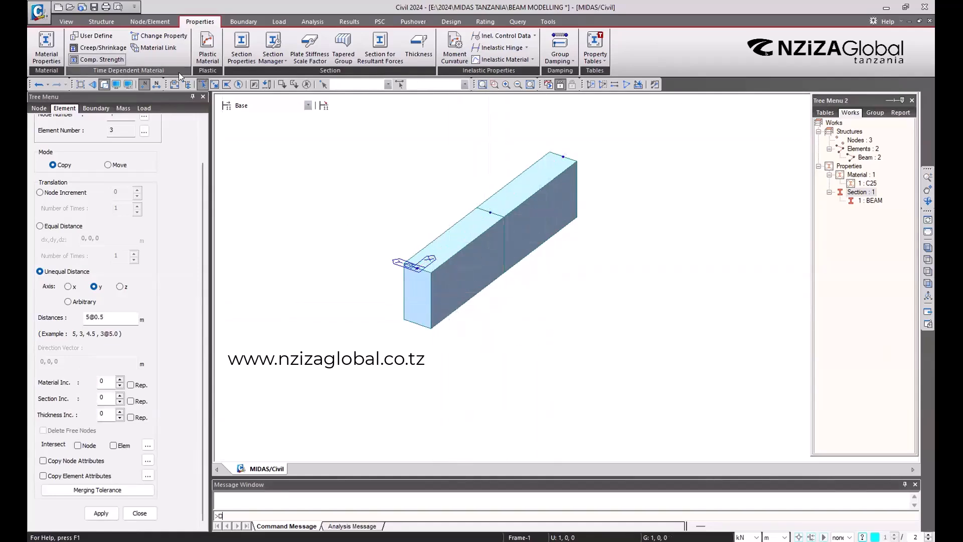
Use Select Single to try window selections across the two beam elements from opposite corners, clearing the selection
click(202, 85)
drag(386, 151, 577, 358)
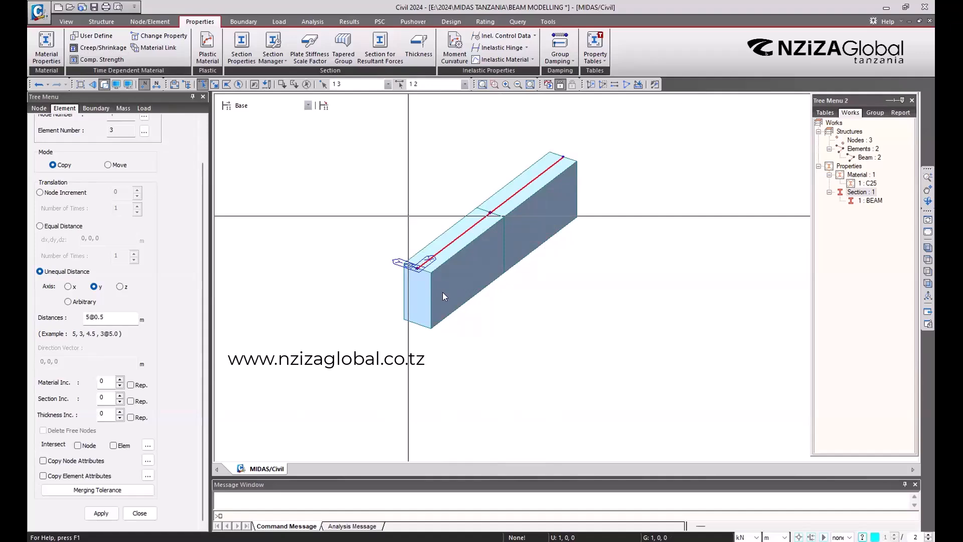
drag(507, 333, 326, 182)
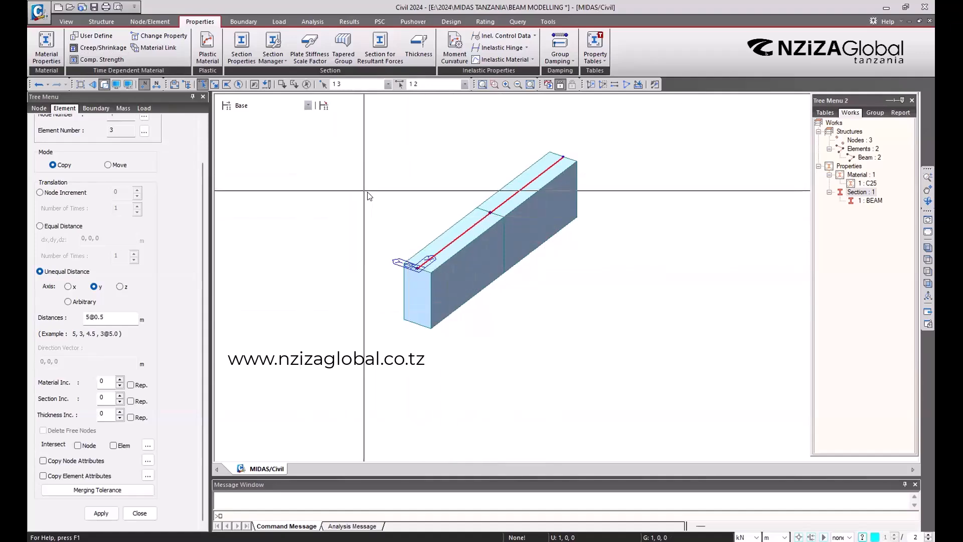
key(Escape)
drag(514, 313, 401, 197)
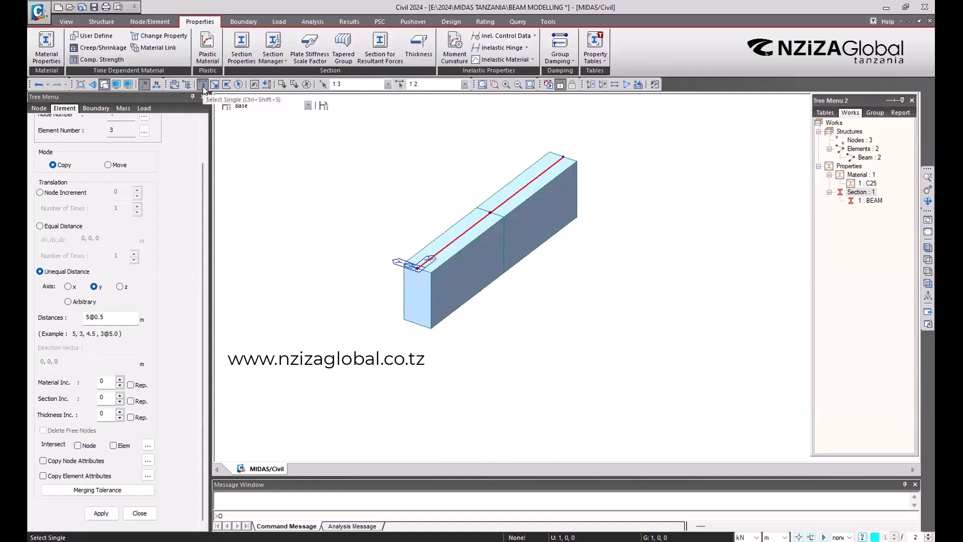
drag(574, 383, 396, 220)
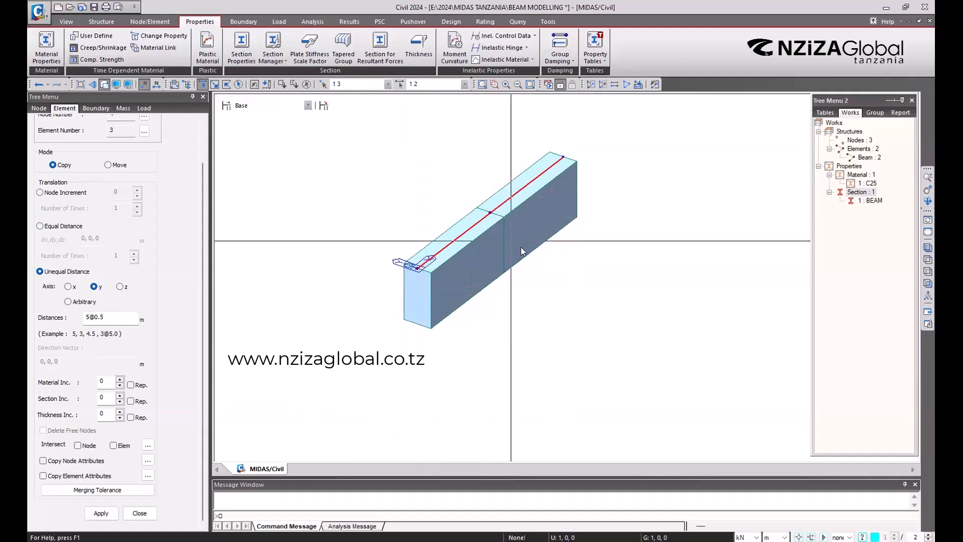
key(Escape)
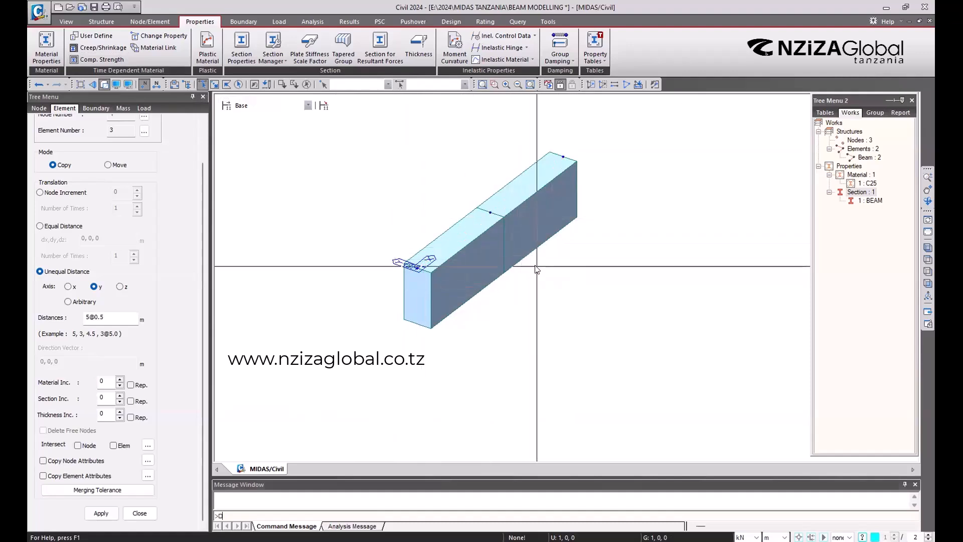
Select all nodes and elements of the beam and check the unit system settings, leaving them as they are
click(237, 86)
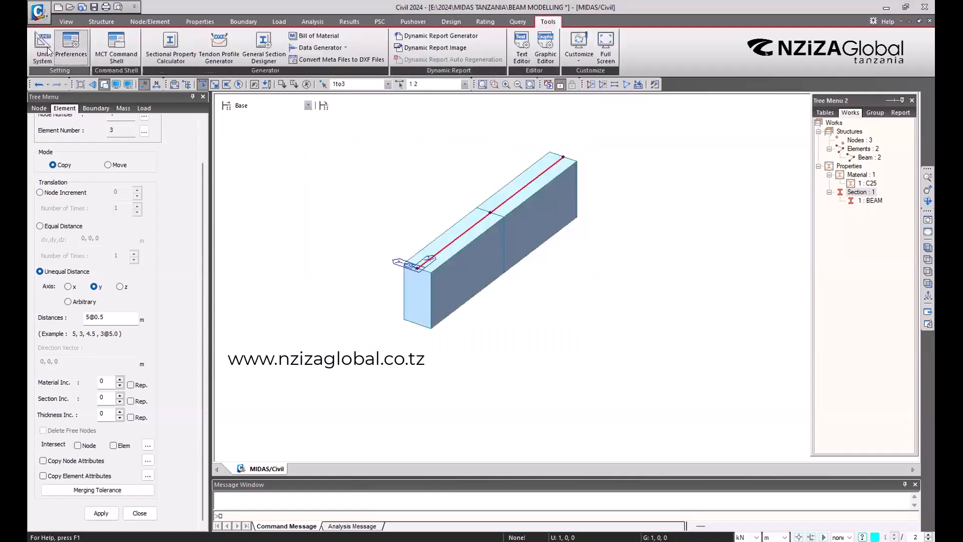
click(48, 51)
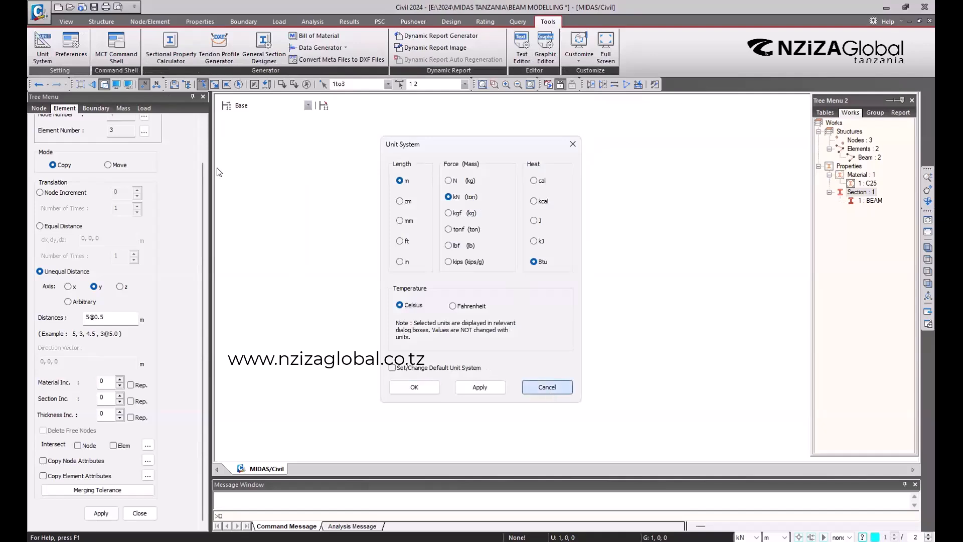
click(547, 391)
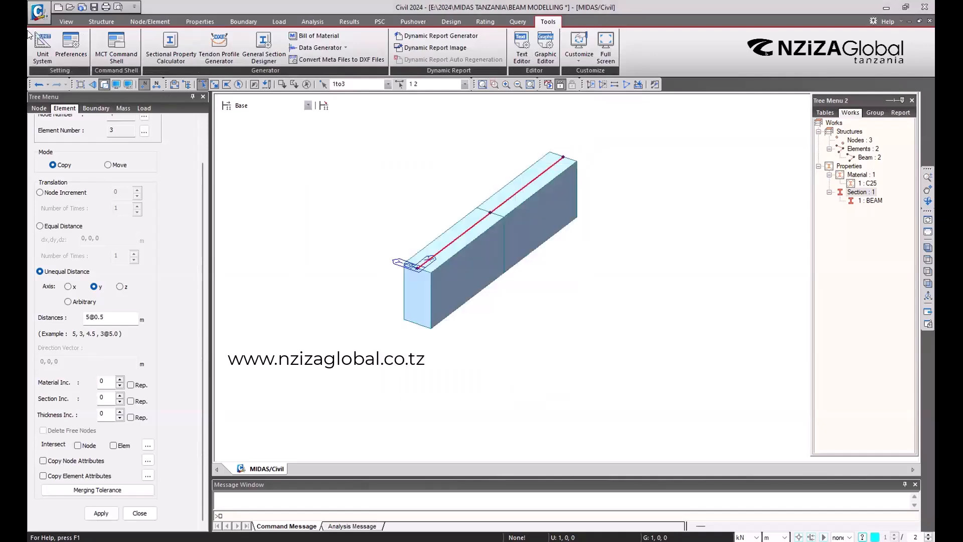
Review the data fields for a new material in the material properties, closing the form without adding one
click(209, 22)
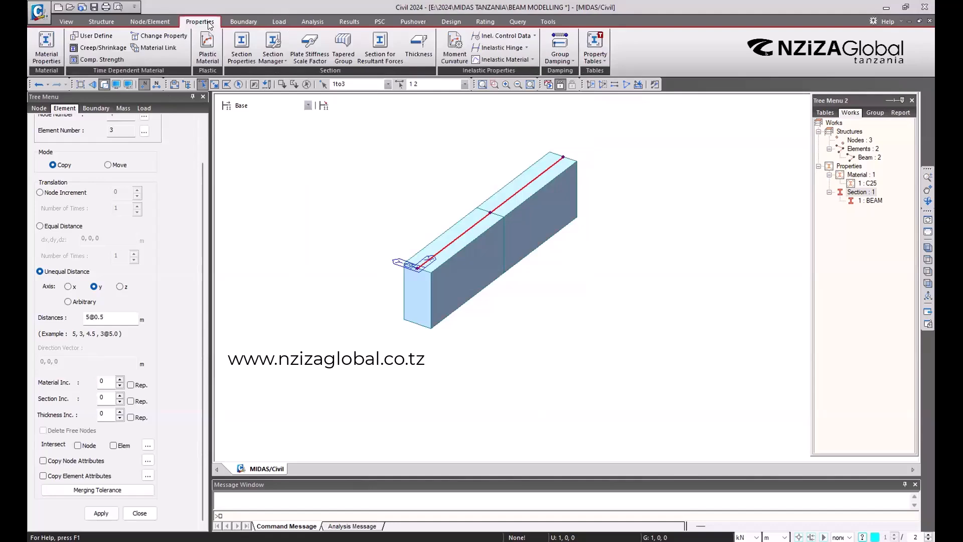
click(48, 52)
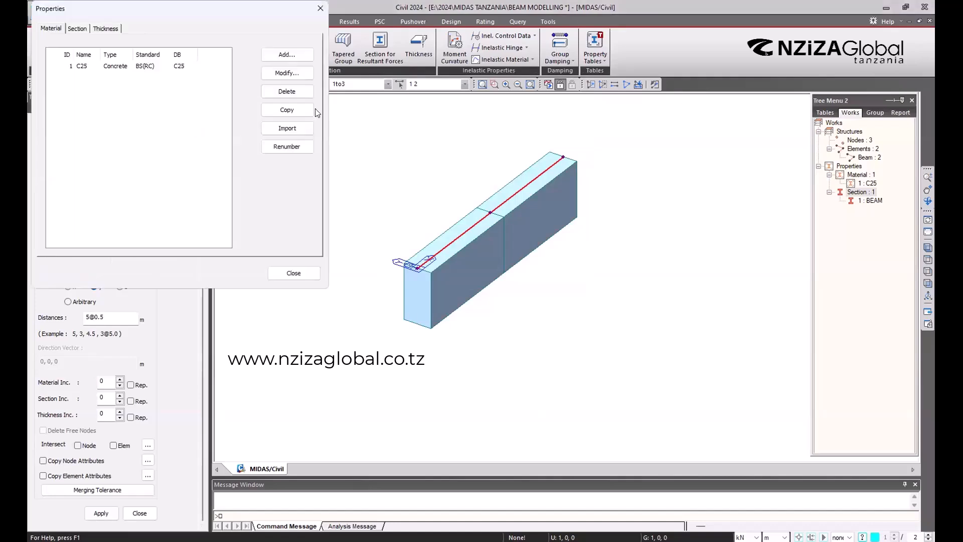
click(294, 57)
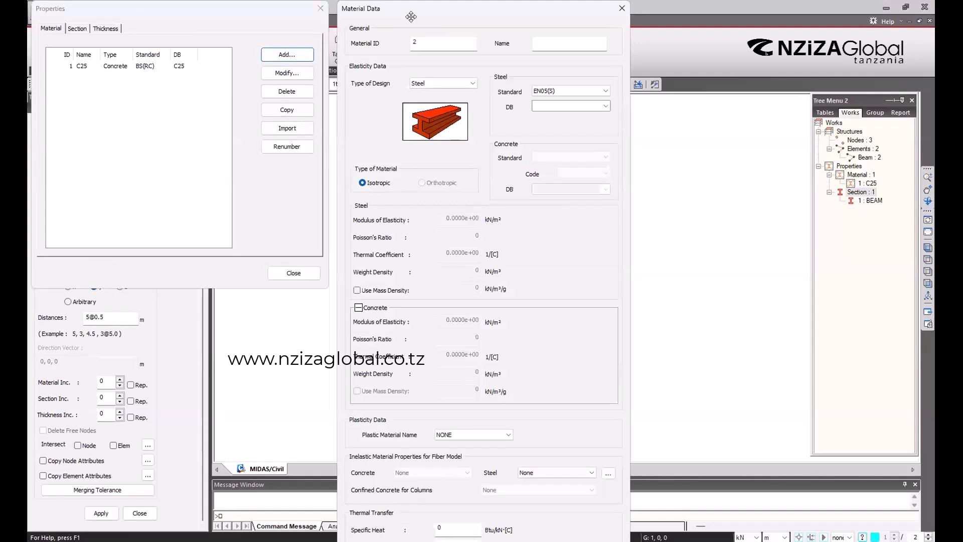
drag(411, 16, 597, 129)
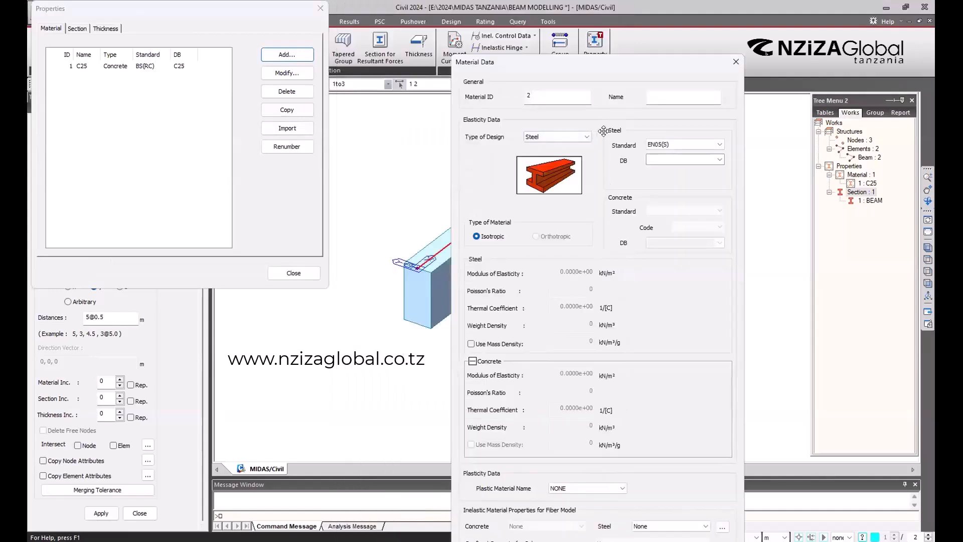
click(736, 61)
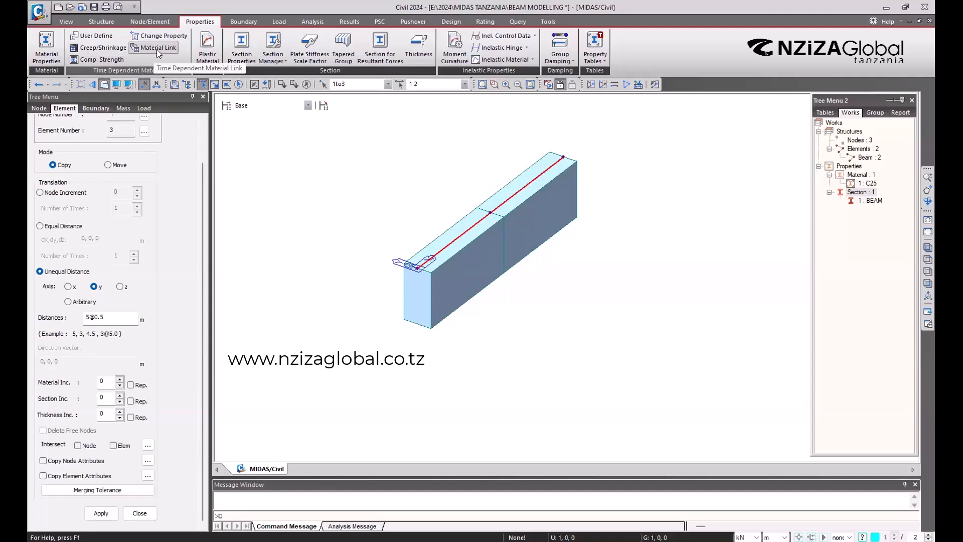
Review the section properties list and the Section Manager's stiffness settings, closing both without changes
click(241, 49)
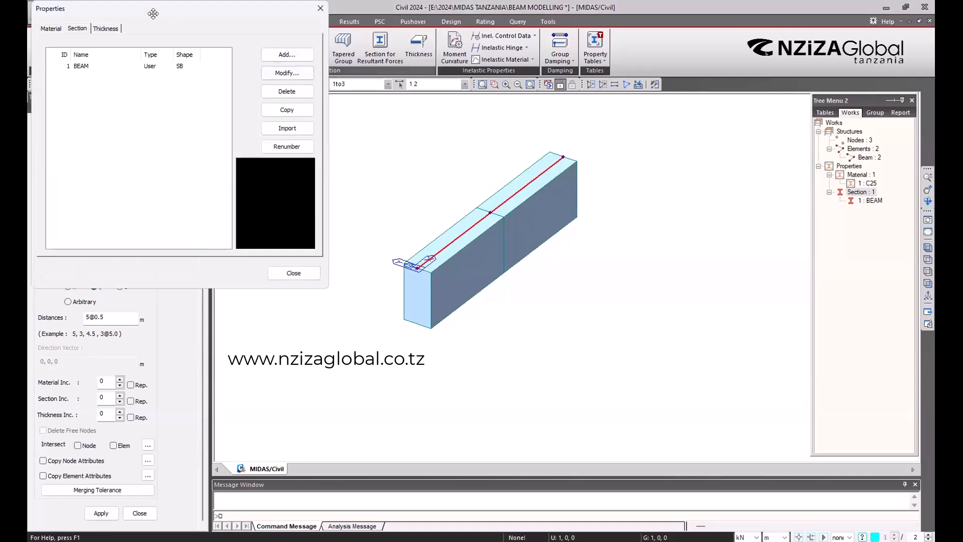
drag(153, 13, 206, 71)
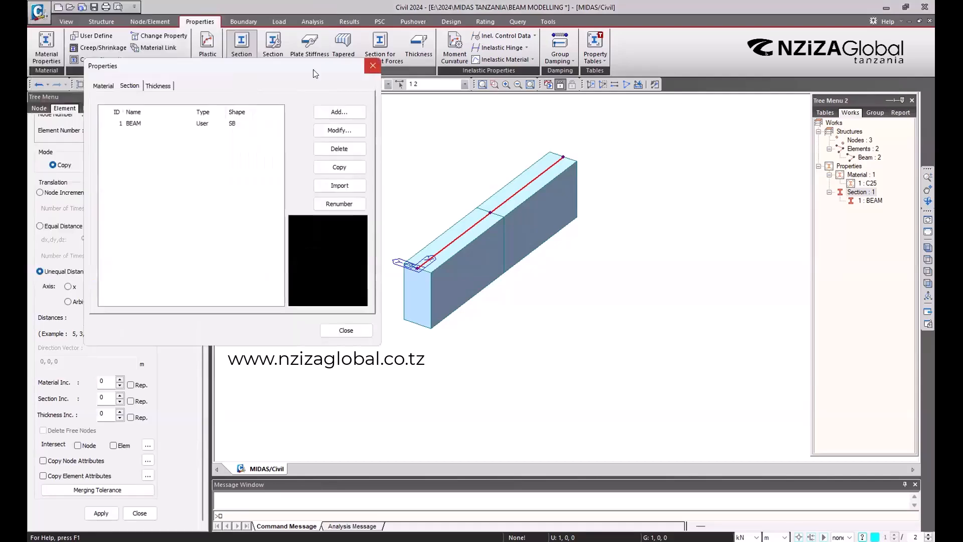
click(273, 50)
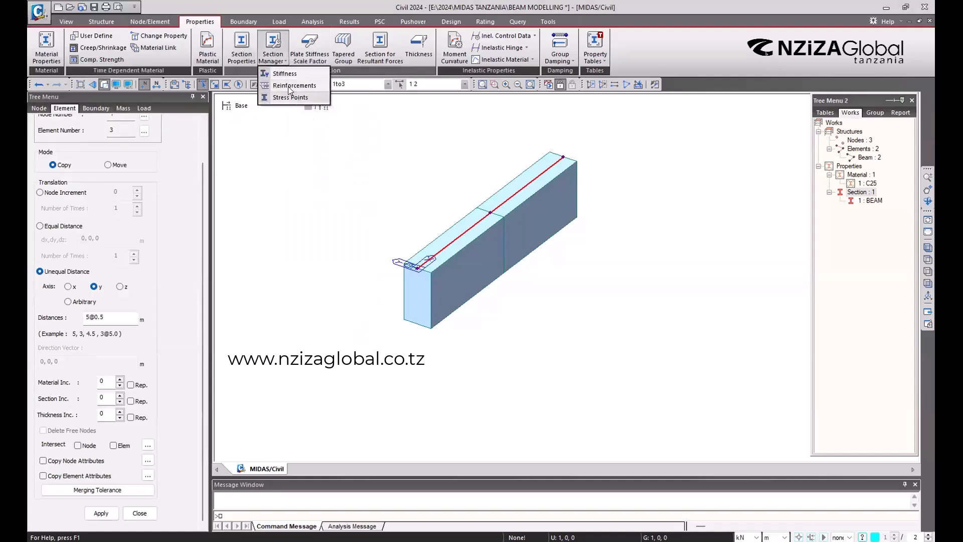
click(275, 75)
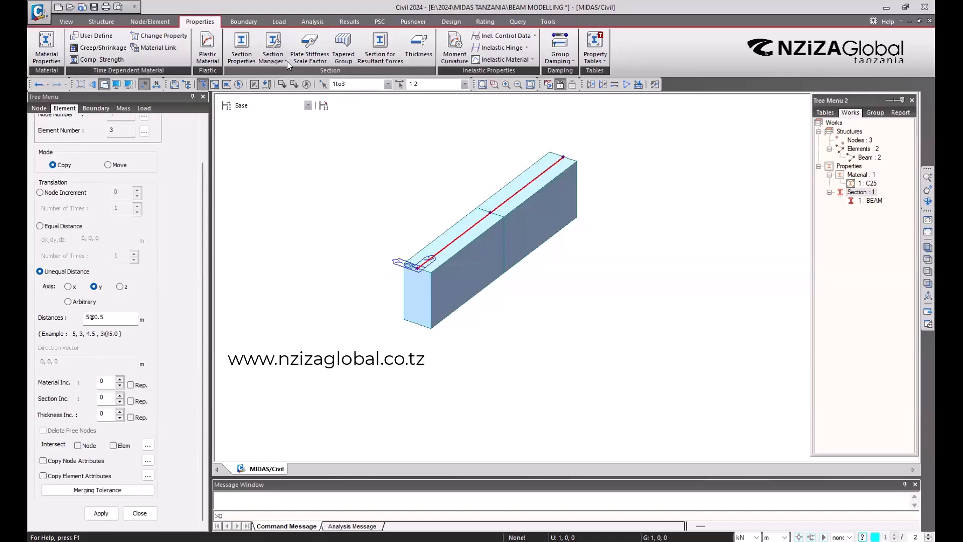
scroll(370, 168, down, 6)
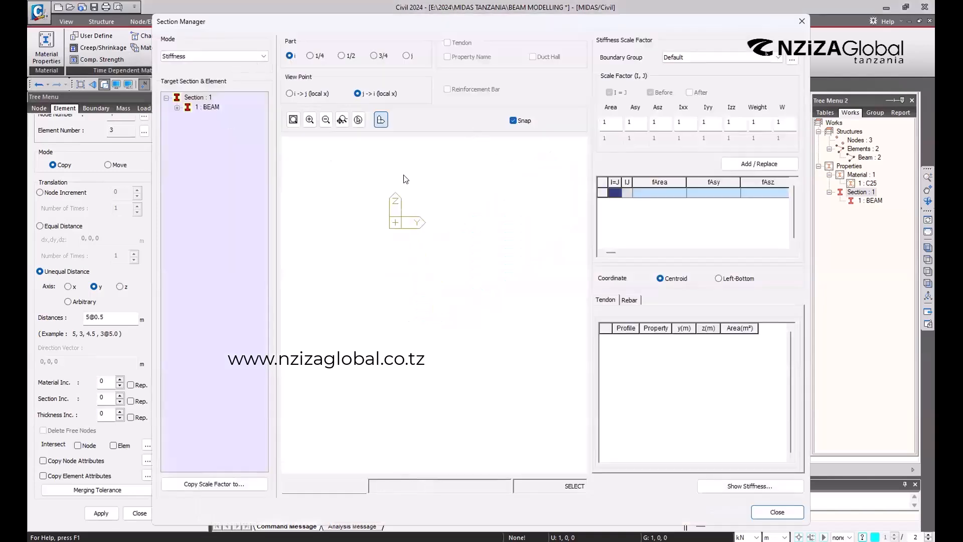
scroll(426, 179, up, 5)
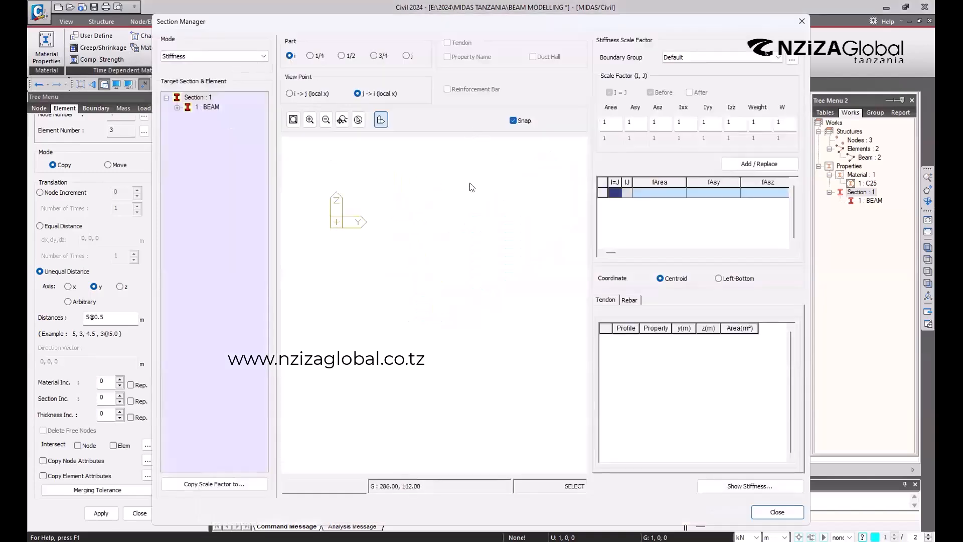
click(802, 21)
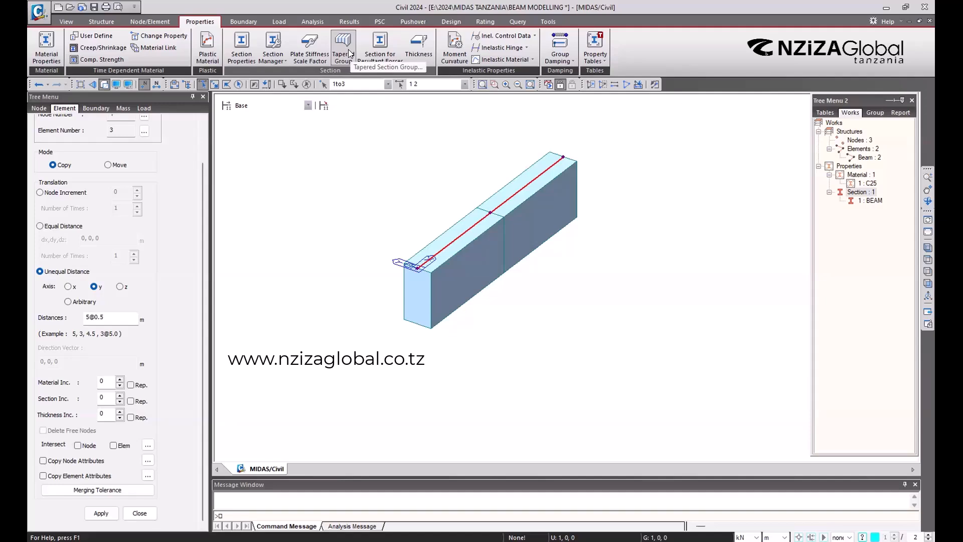
Try the D-ALL and R-ALL restraints in the support definition, closing it without applying them to the beam
click(254, 22)
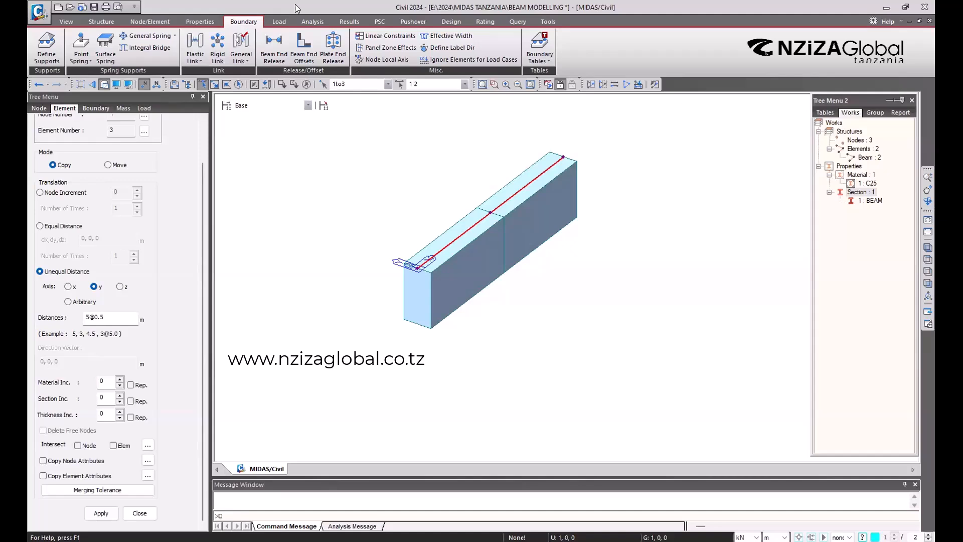
click(197, 62)
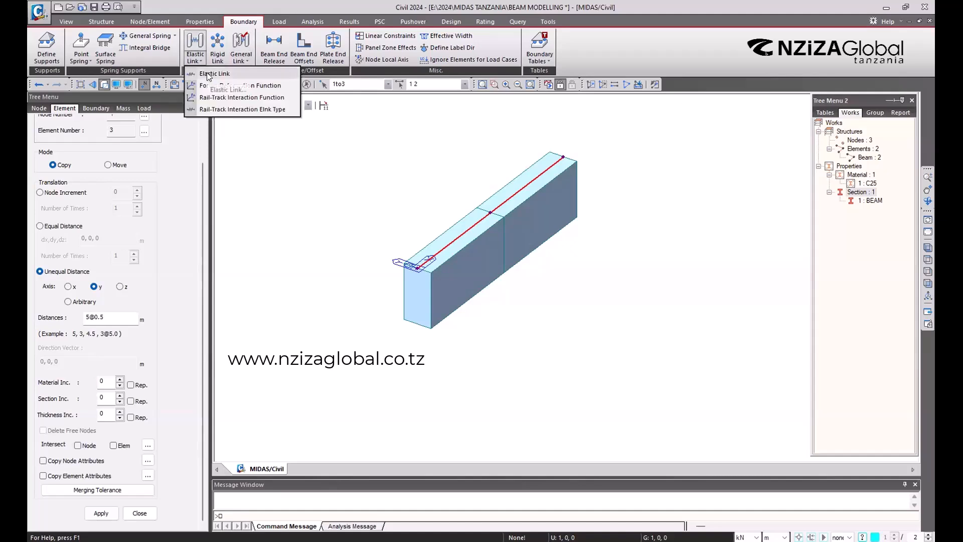
click(53, 57)
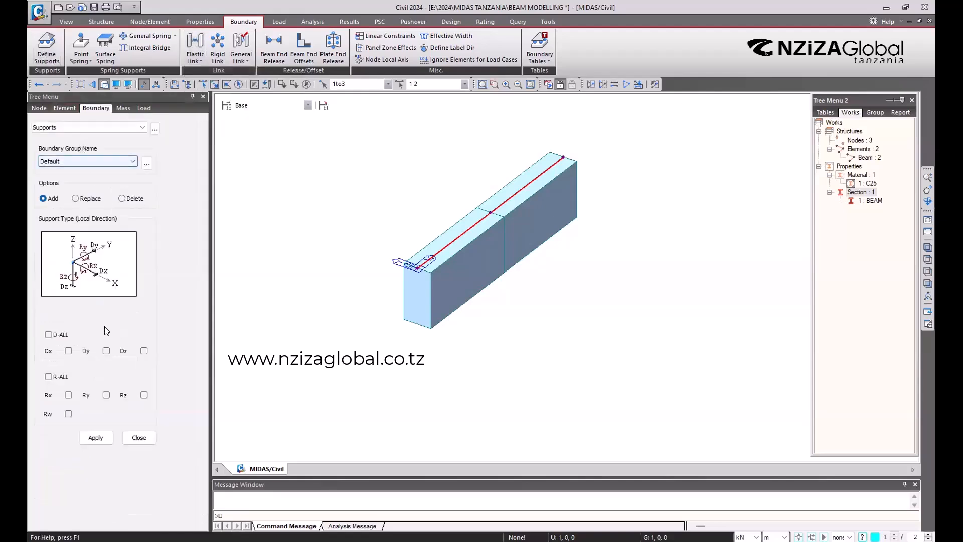
click(56, 337)
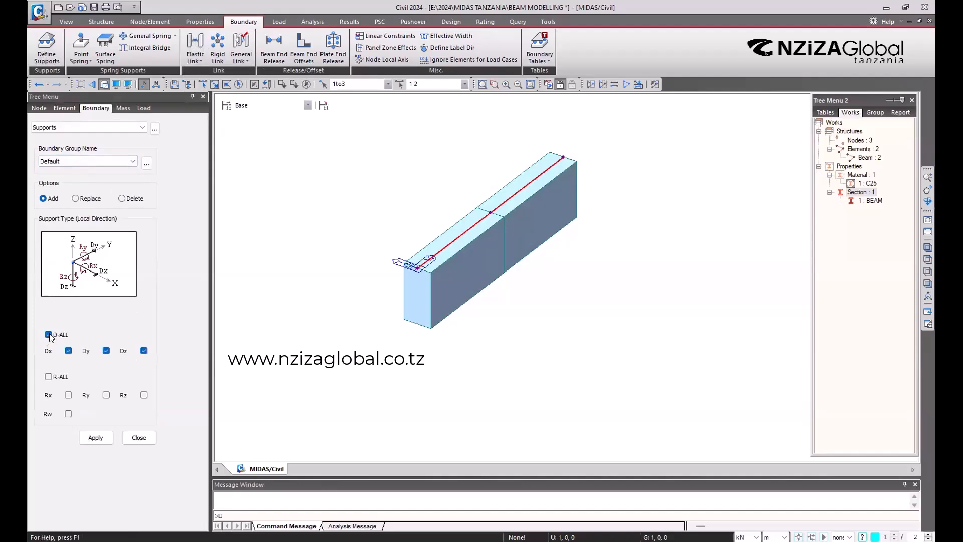
click(57, 376)
click(62, 380)
click(203, 97)
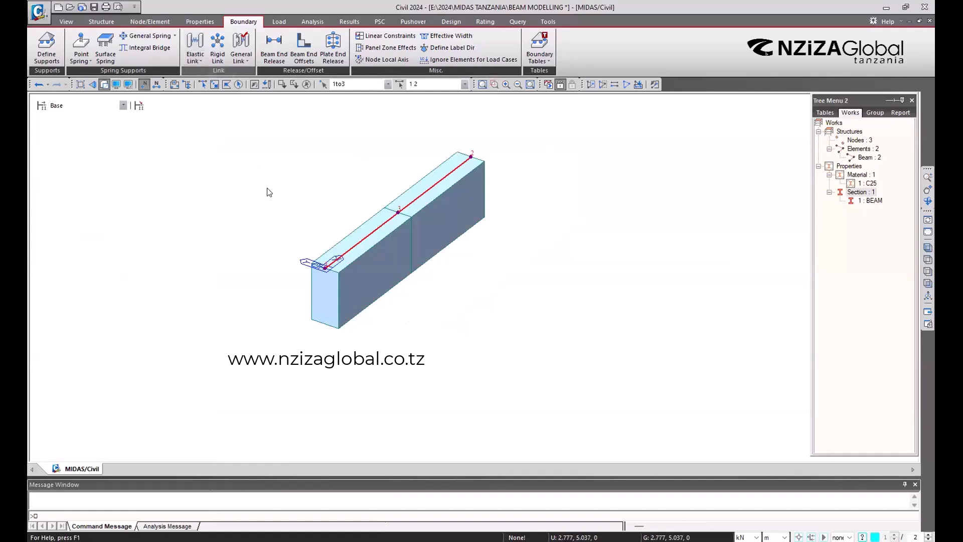
Open the elastic link definition and look through its boundary group and link types, keeping the General type
click(196, 59)
click(207, 74)
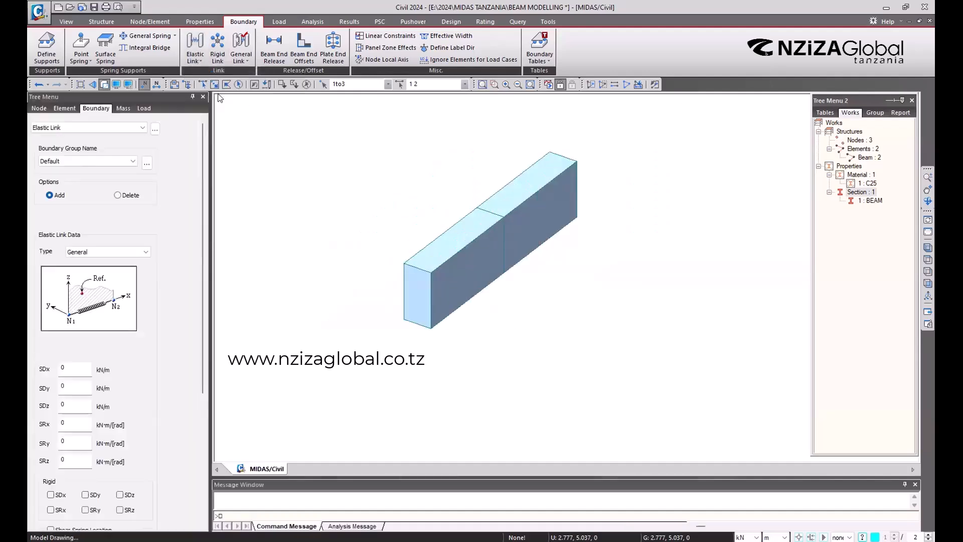
click(77, 158)
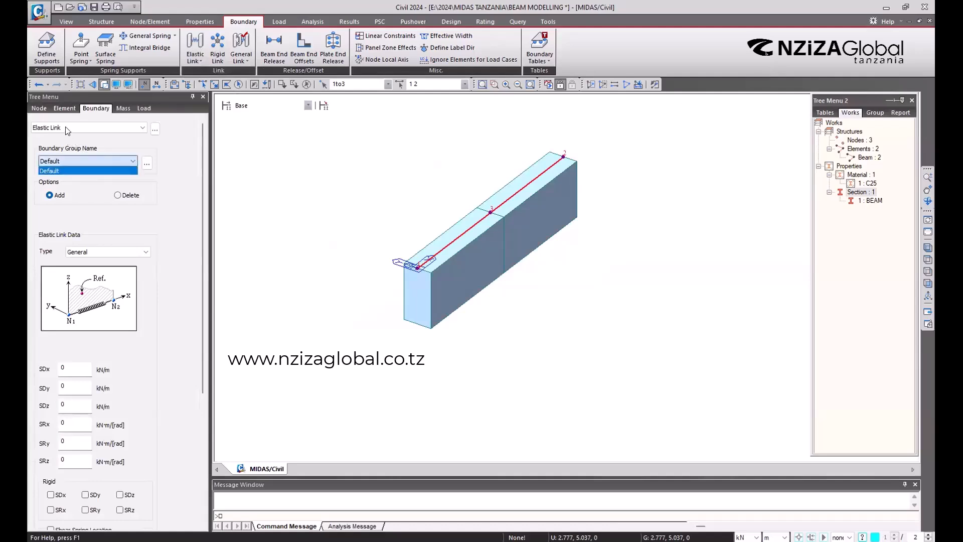
click(66, 128)
click(65, 127)
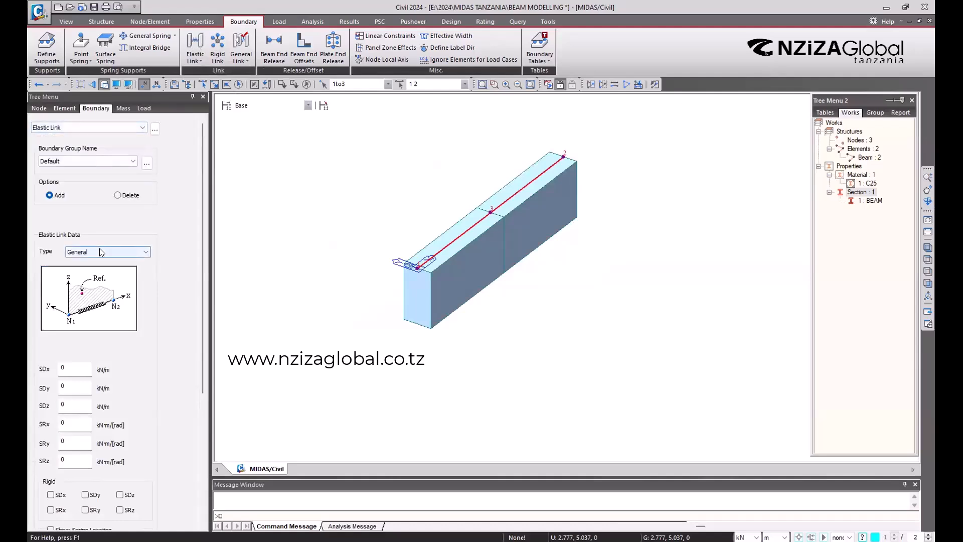
click(102, 251)
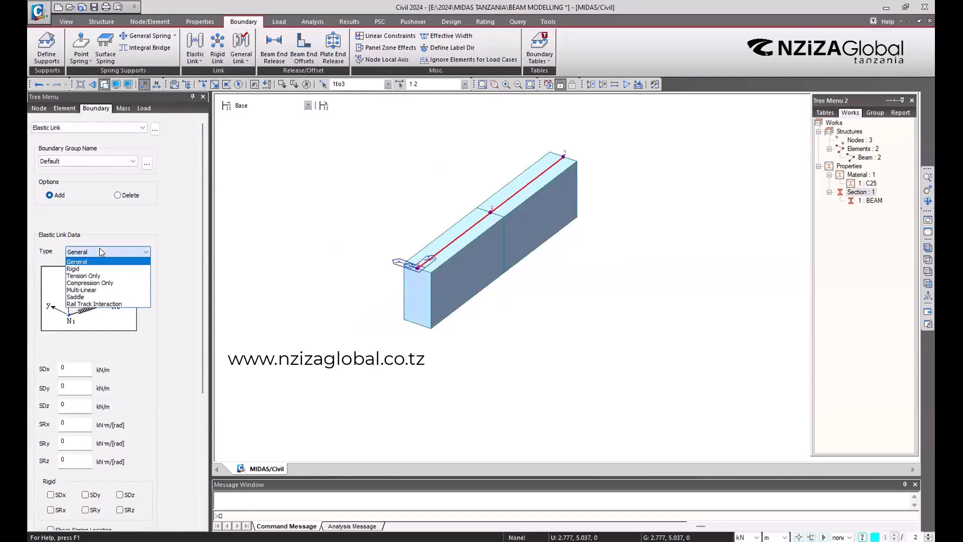
click(131, 361)
click(73, 372)
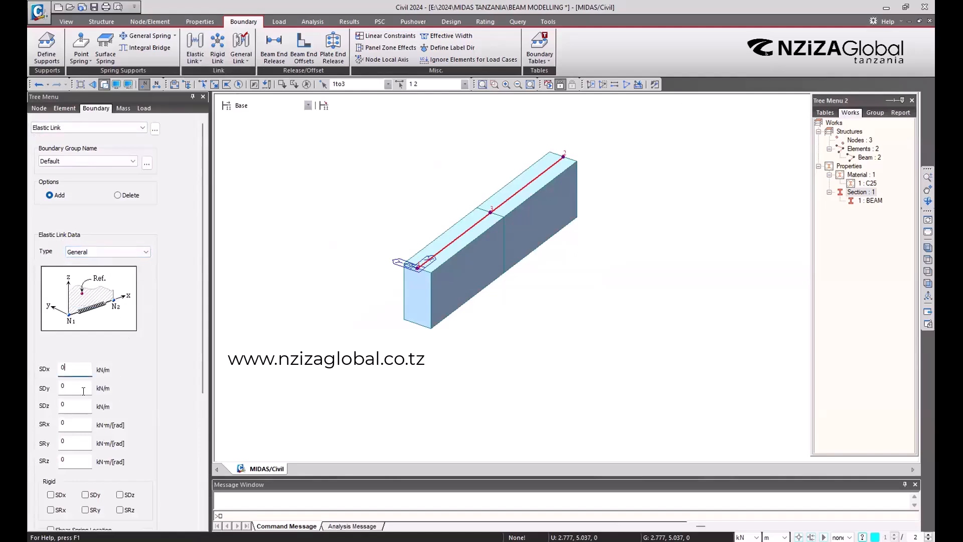
Examine the elastic link's stiffness fields from SDx to SRz, its rigid options, beta angle and copy settings
key(Tab)
key(Tab)
key(Tab)
key(Tab)
key(Tab)
scroll(73, 445, down, 2)
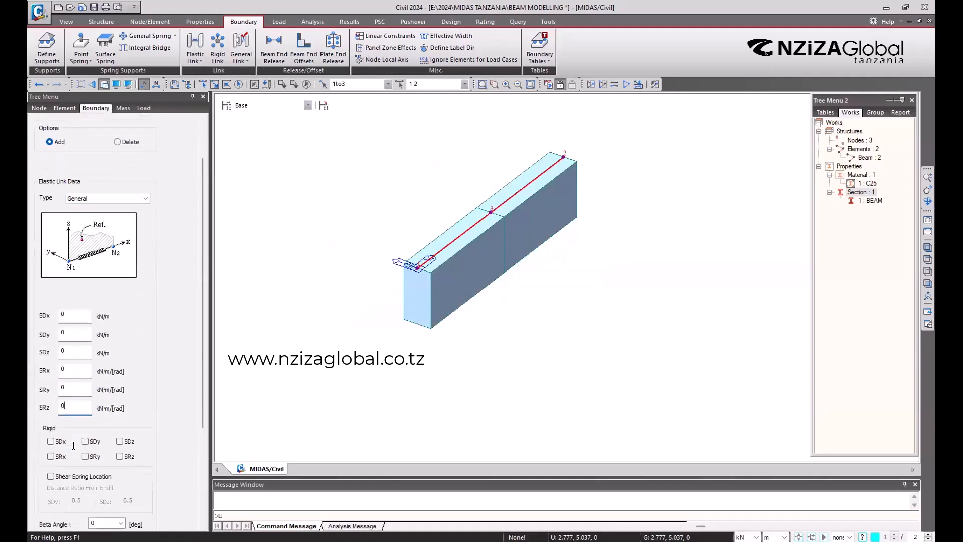
scroll(73, 445, down, 2)
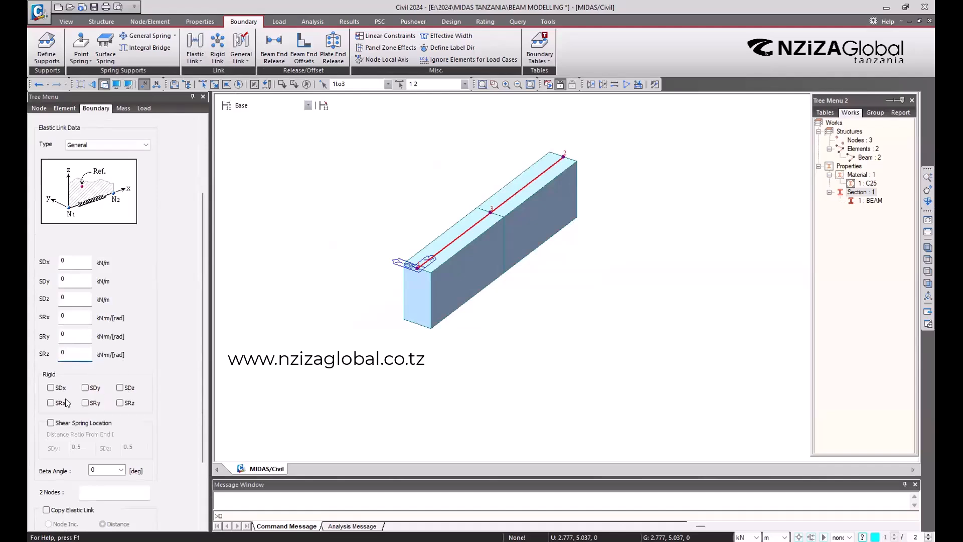
scroll(55, 394, down, 2)
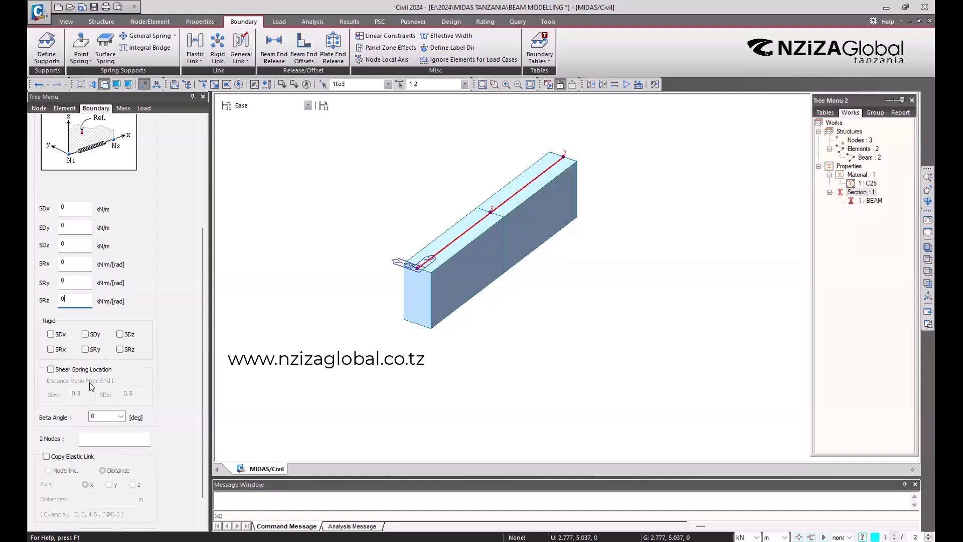
scroll(75, 366, down, 3)
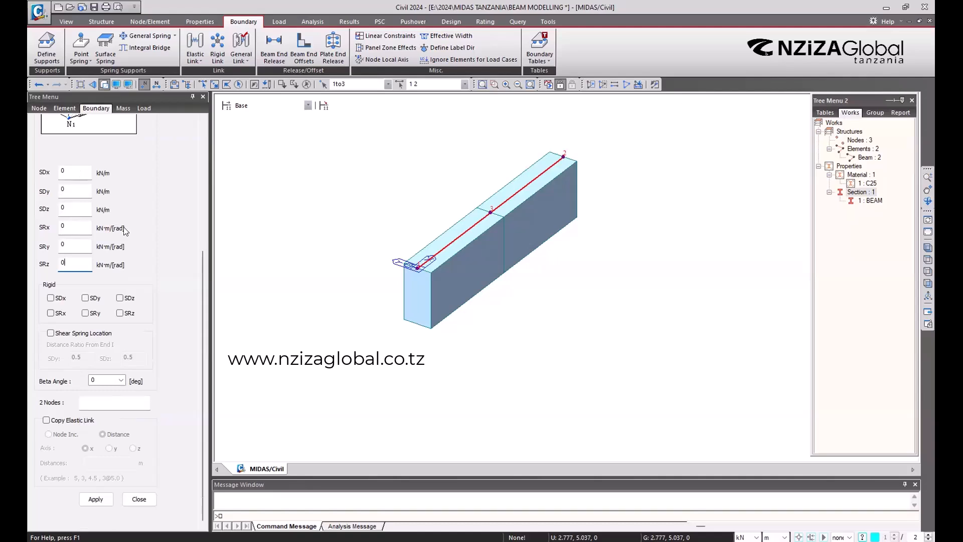
scroll(121, 226, up, 5)
scroll(93, 210, up, 2)
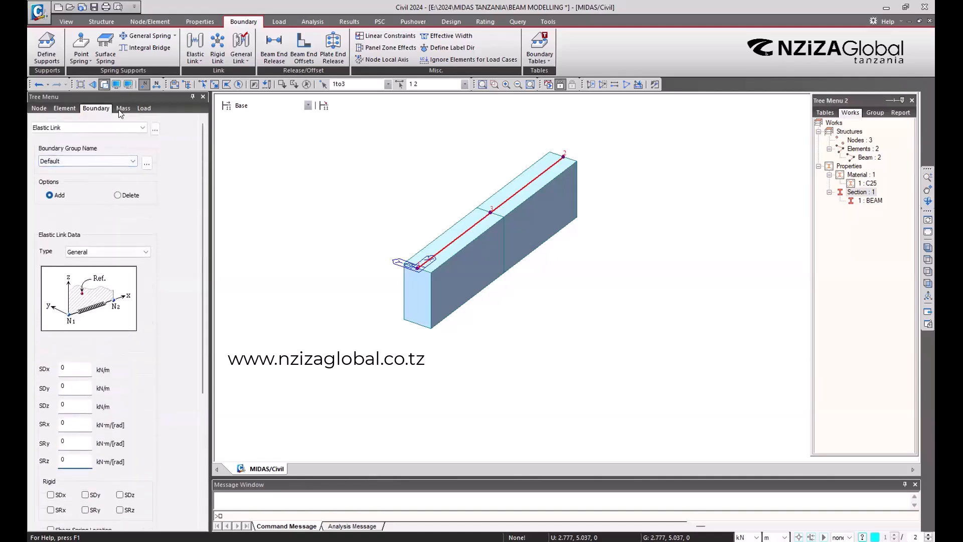
Open the rigid link definition and examine its master node, degree-of-freedom, typical type and copy options
click(202, 62)
click(218, 51)
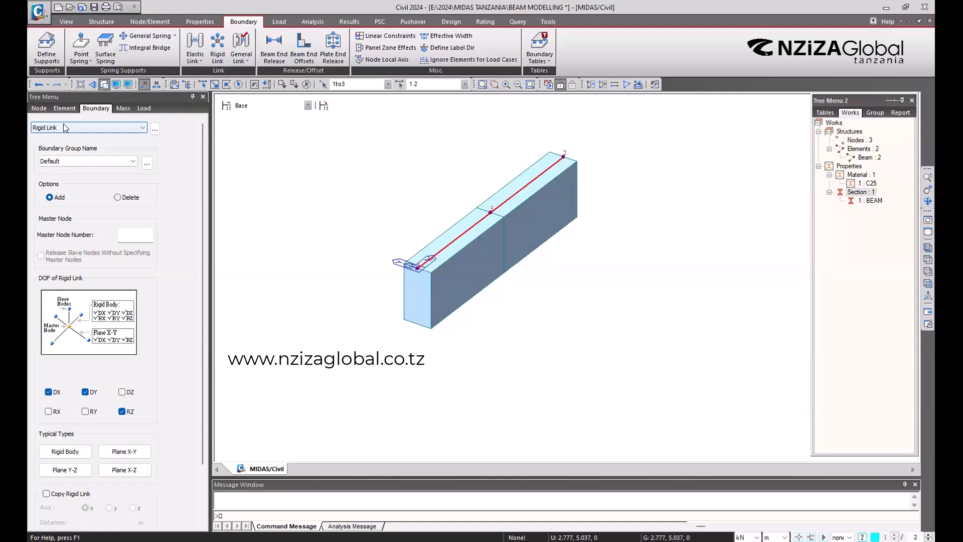
scroll(154, 358, down, 2)
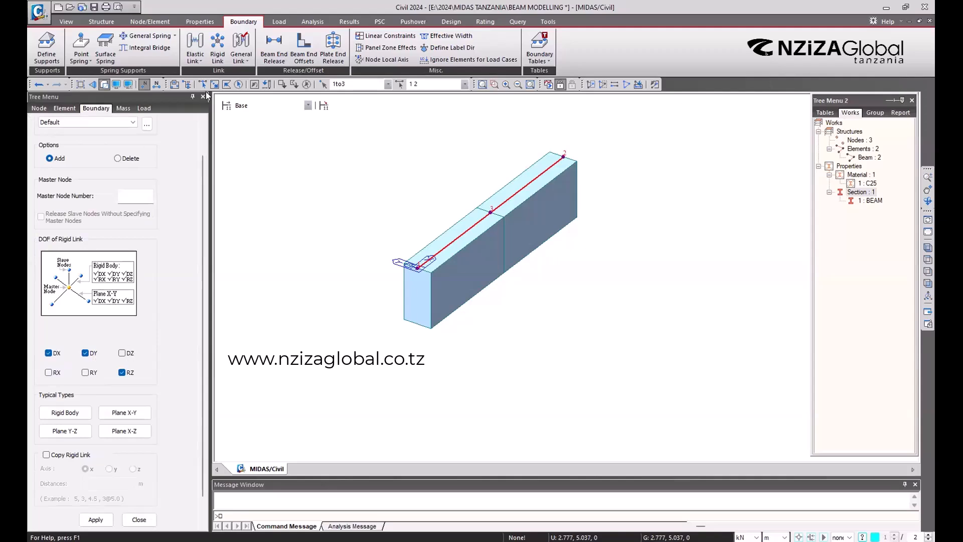
Add a static load case named "Daed lads" with case All Load Case and type Dead Load (D)
click(279, 21)
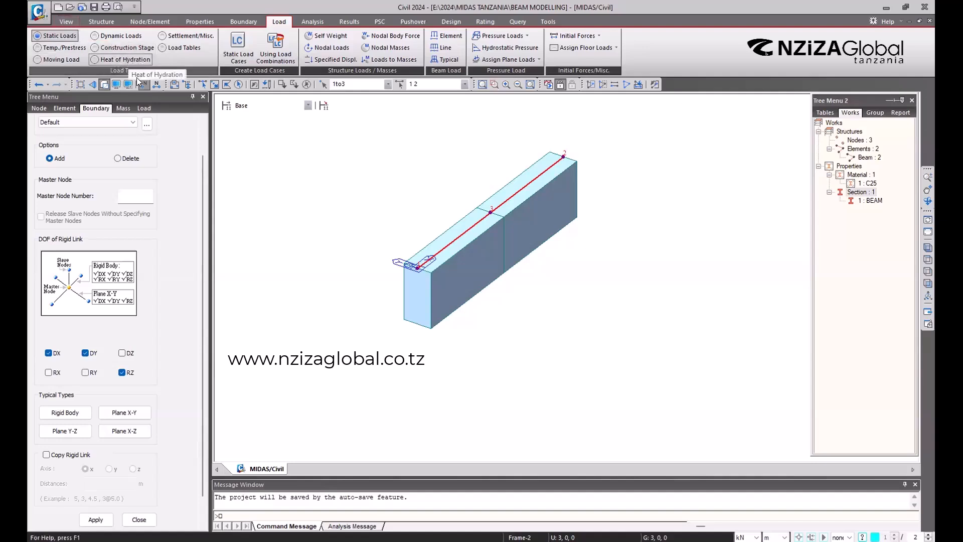
click(244, 47)
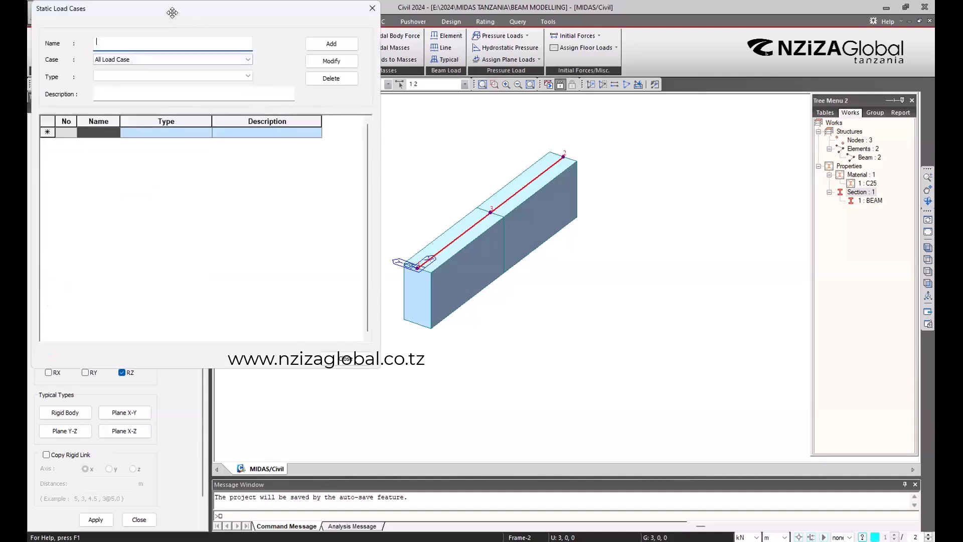
drag(172, 12, 347, 22)
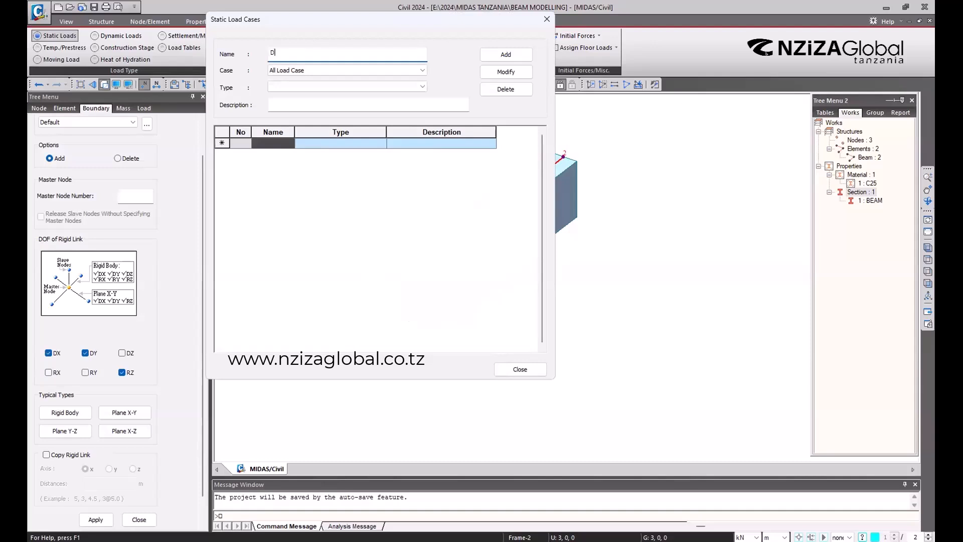
text(aed lads)
drag(324, 23, 367, 104)
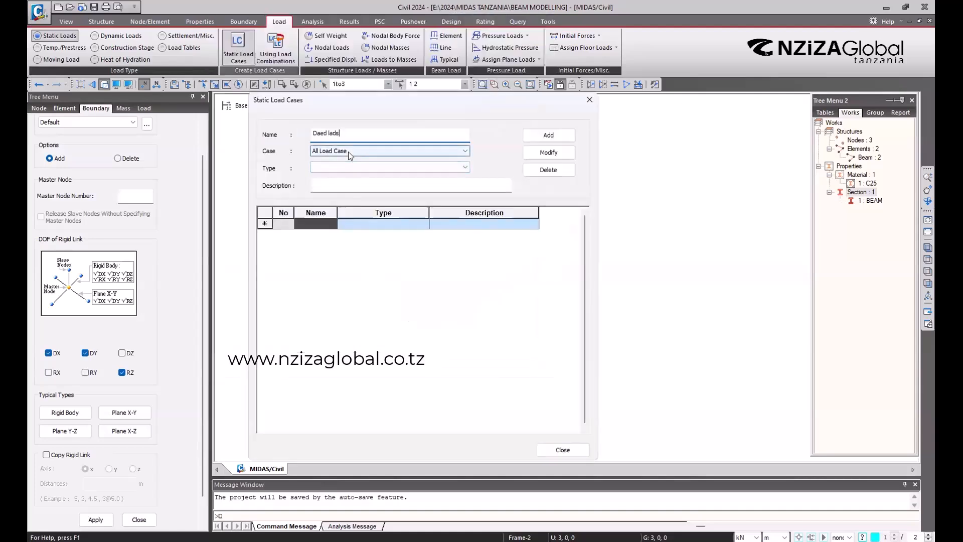
click(373, 166)
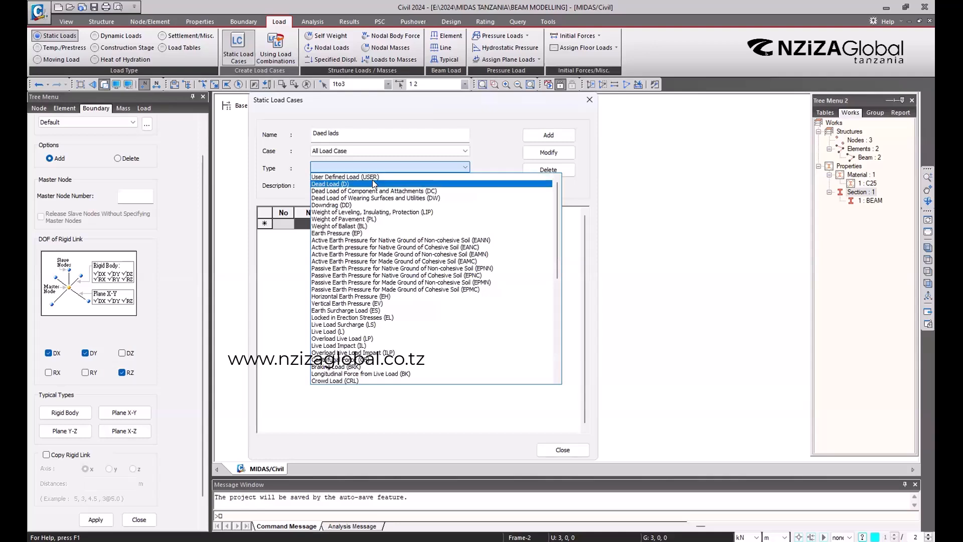
click(373, 184)
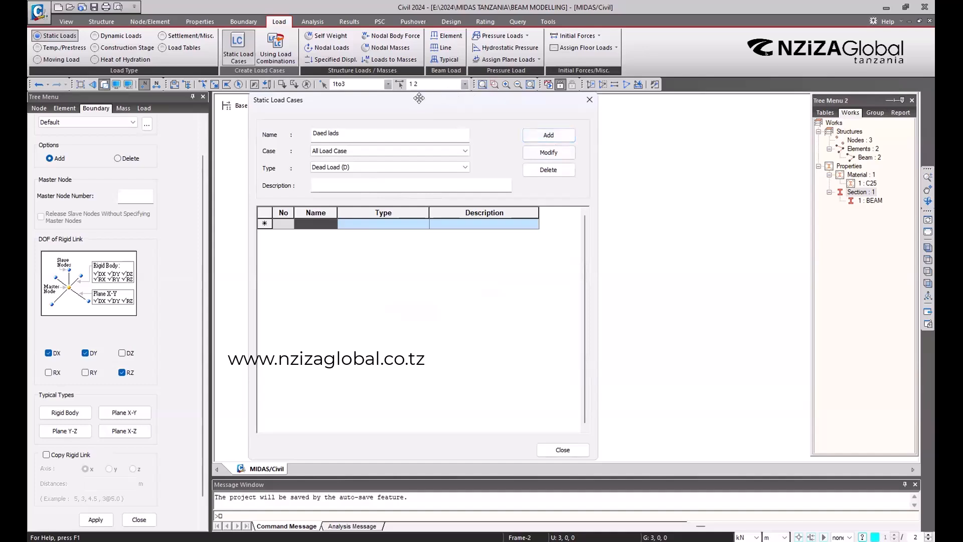
drag(417, 100, 434, 125)
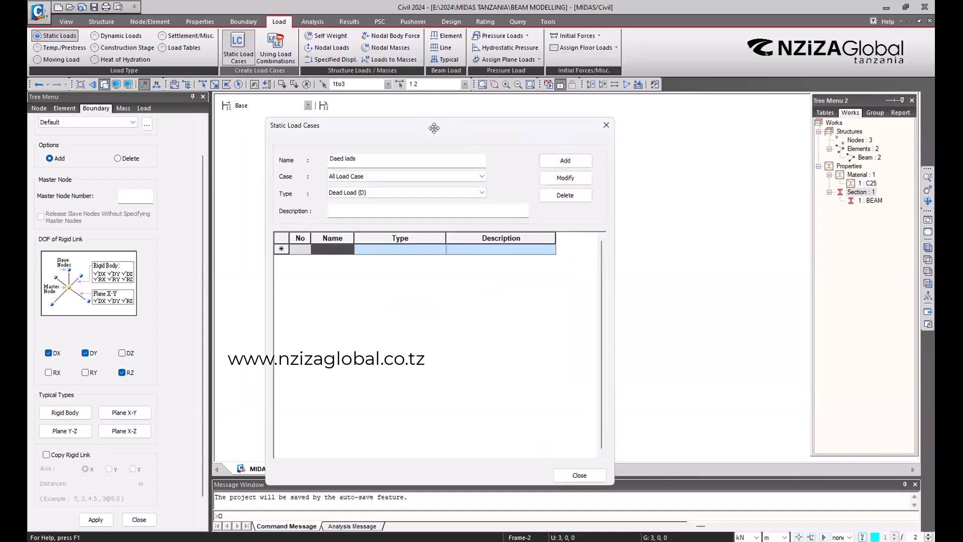
click(481, 176)
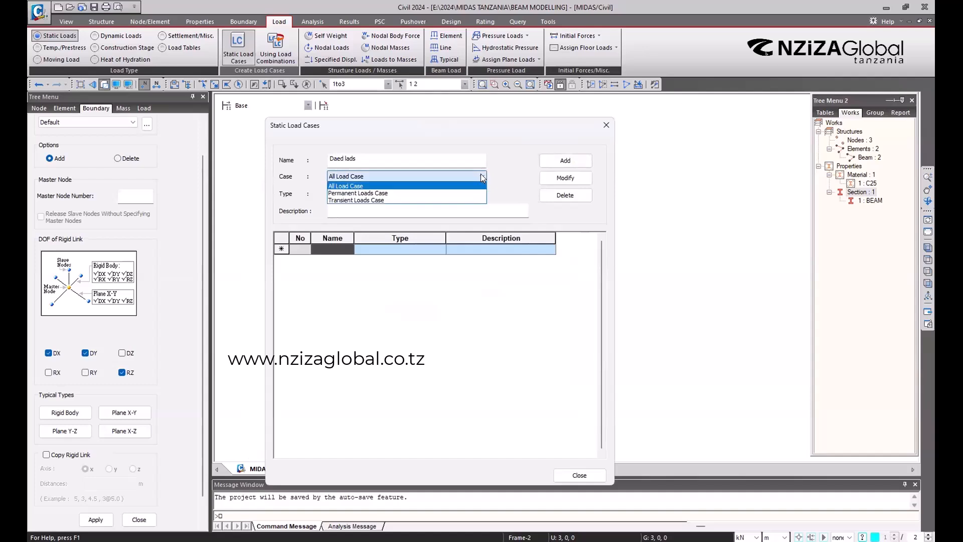
click(481, 175)
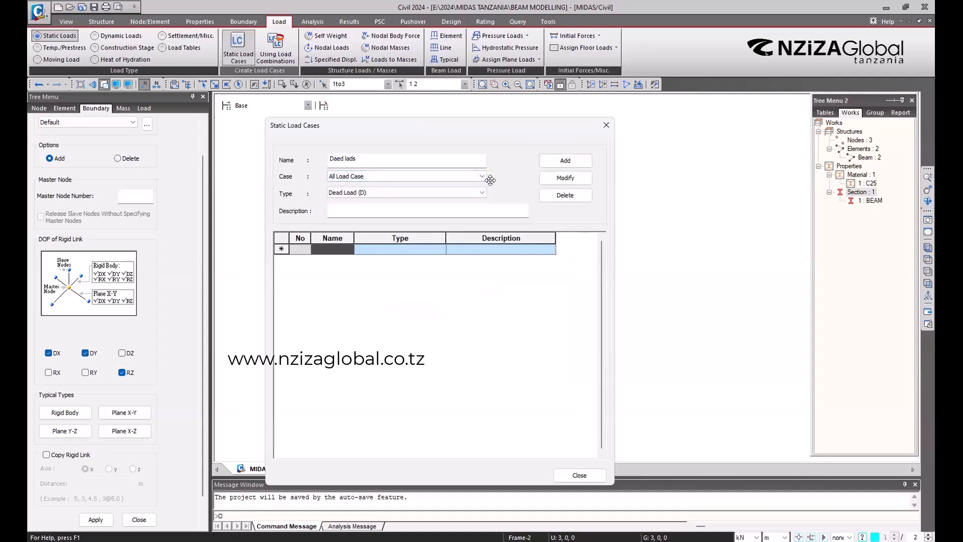
click(566, 160)
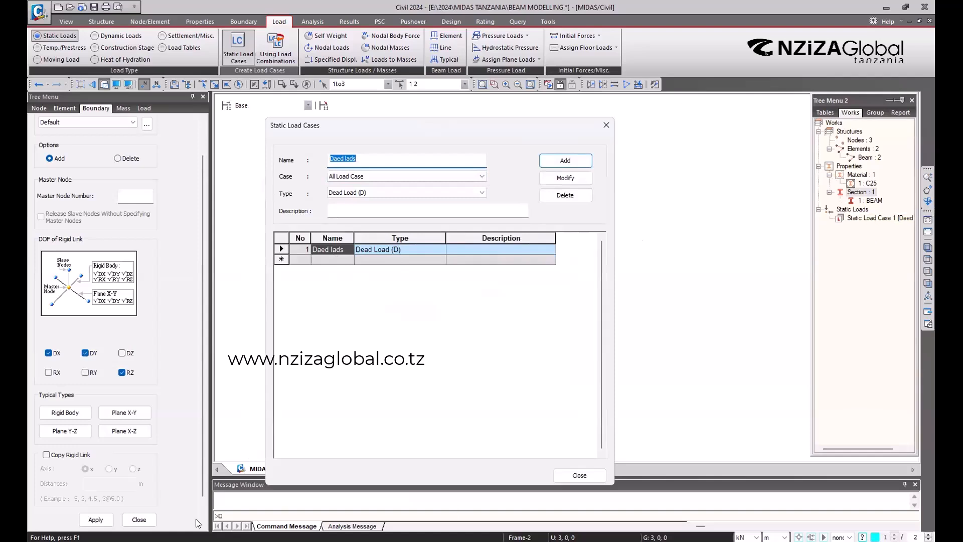
Close the rigid link definition and check the new dead load case in the Works tree and load case table
click(139, 520)
click(83, 213)
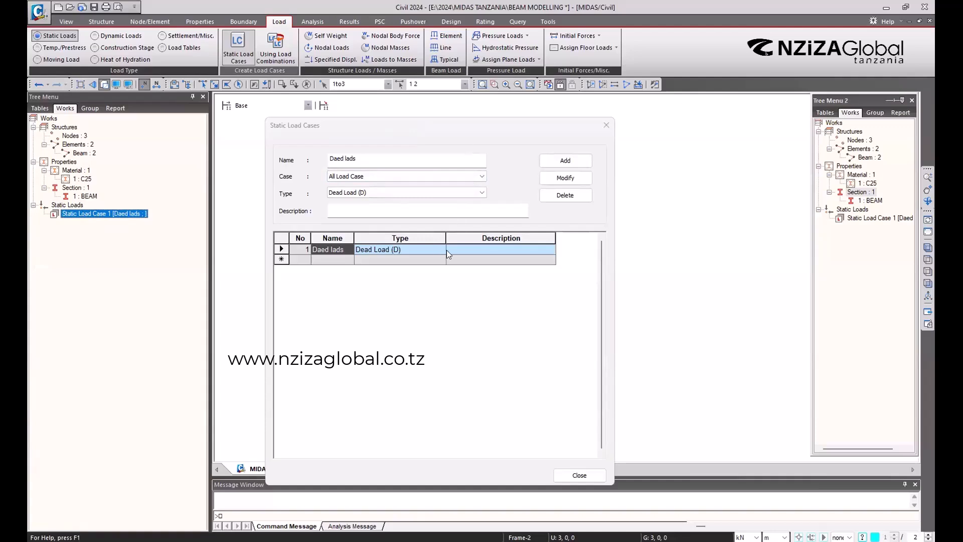
click(497, 248)
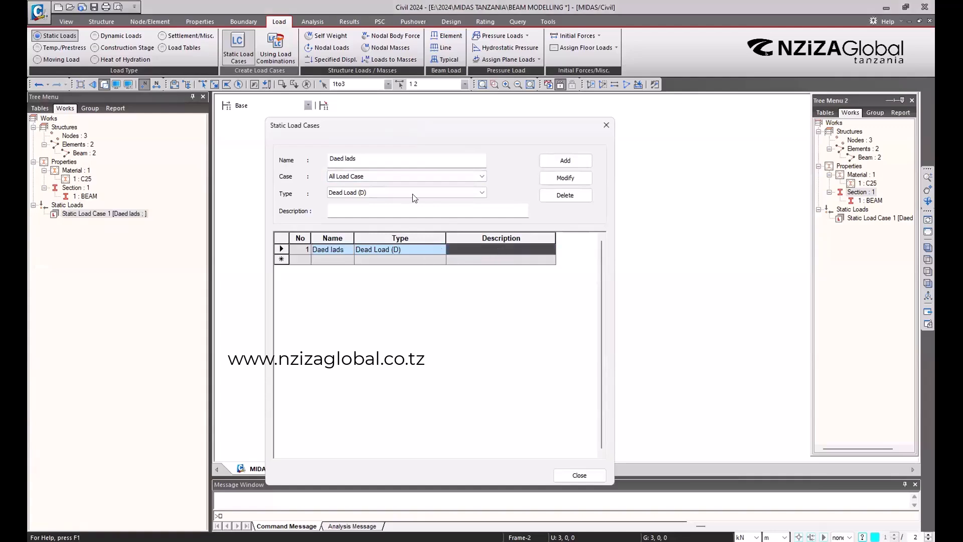
Add a second static load case named LL with type Dead Load of Wearing Surfaces and Utilities (DW), and close the load case definition
drag(373, 156, 317, 139)
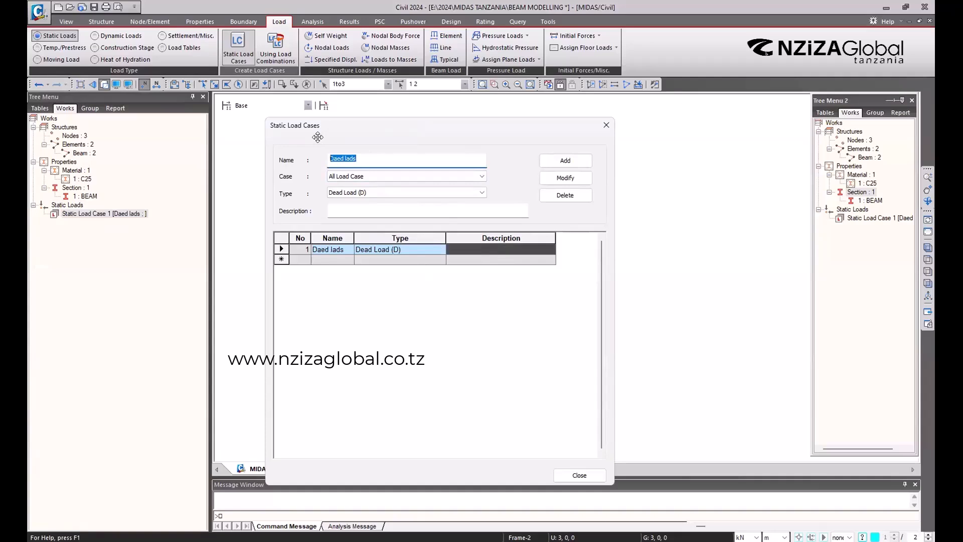
text(LL)
click(380, 194)
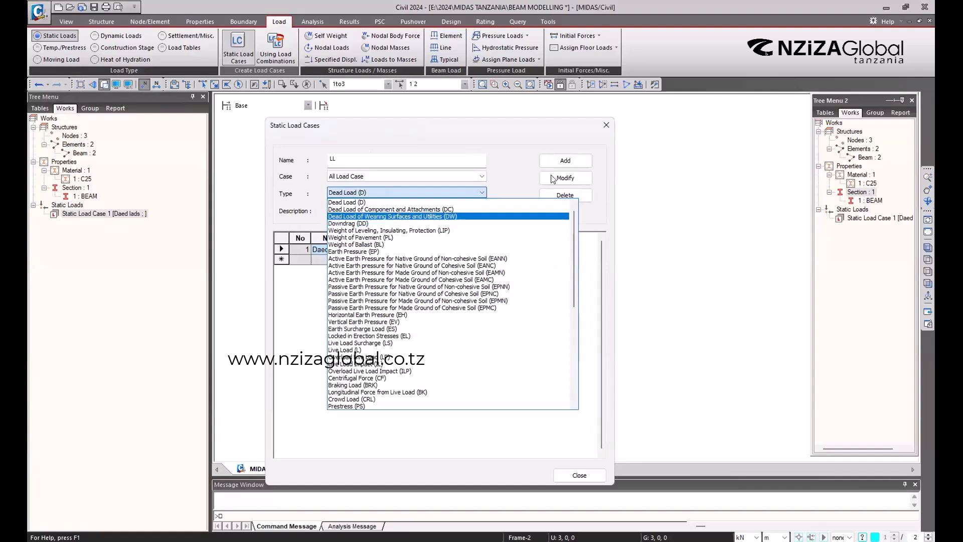
click(430, 216)
click(566, 160)
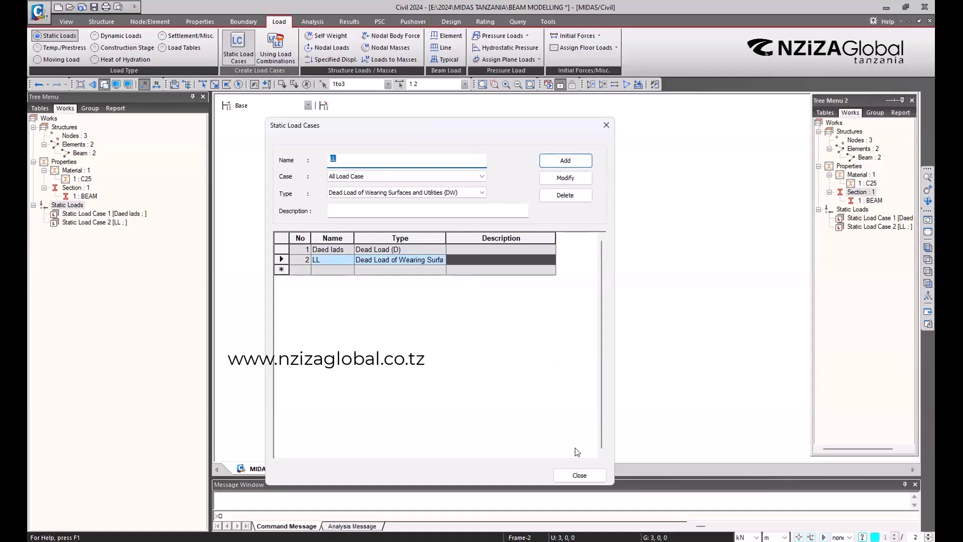
click(580, 475)
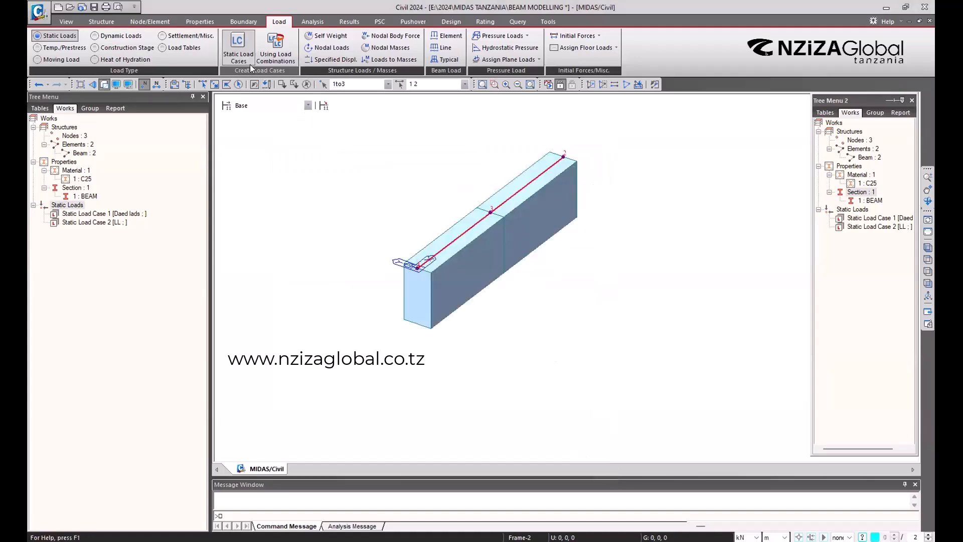
Add self weight to the Daed lads load case with a Z factor of -1 and check its entry in the Works tree
click(317, 35)
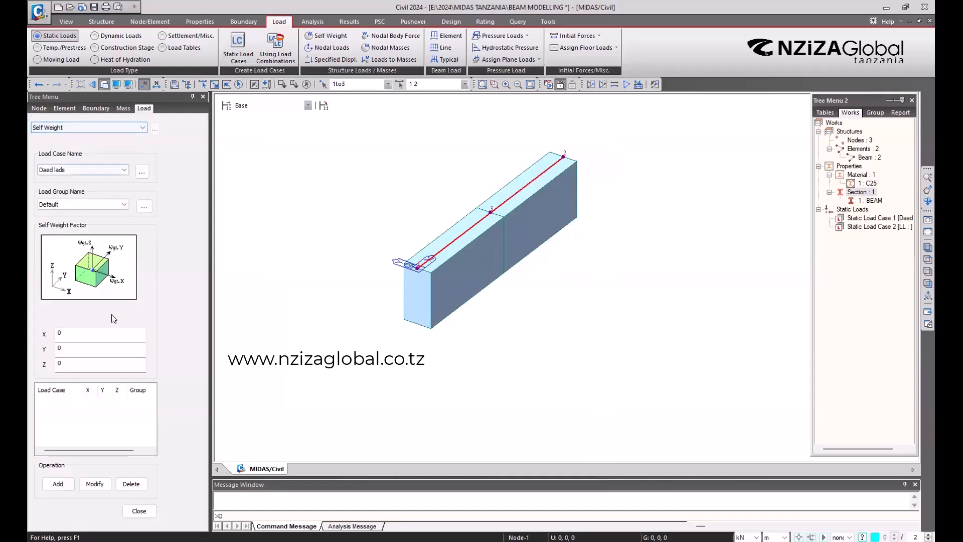
double_click(60, 363)
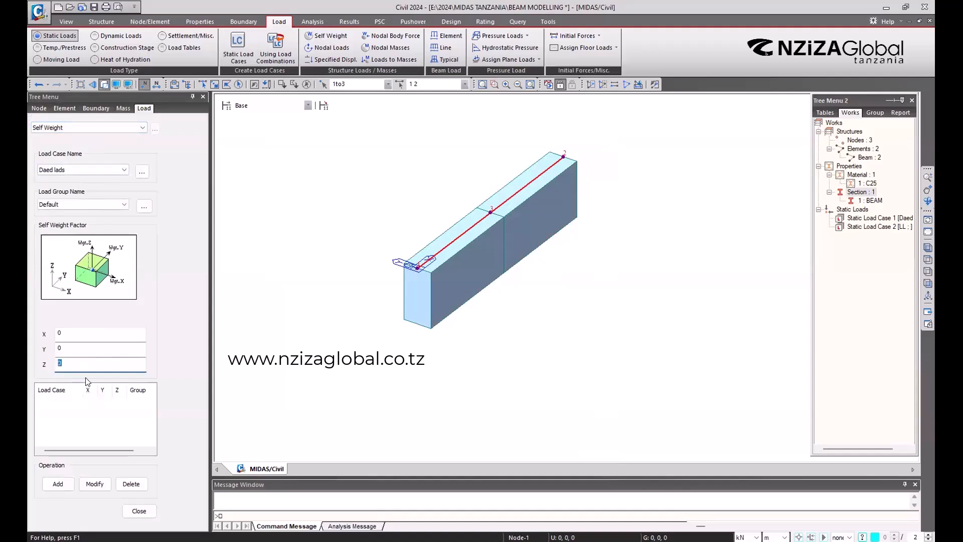
text(-1)
key(Return)
click(135, 510)
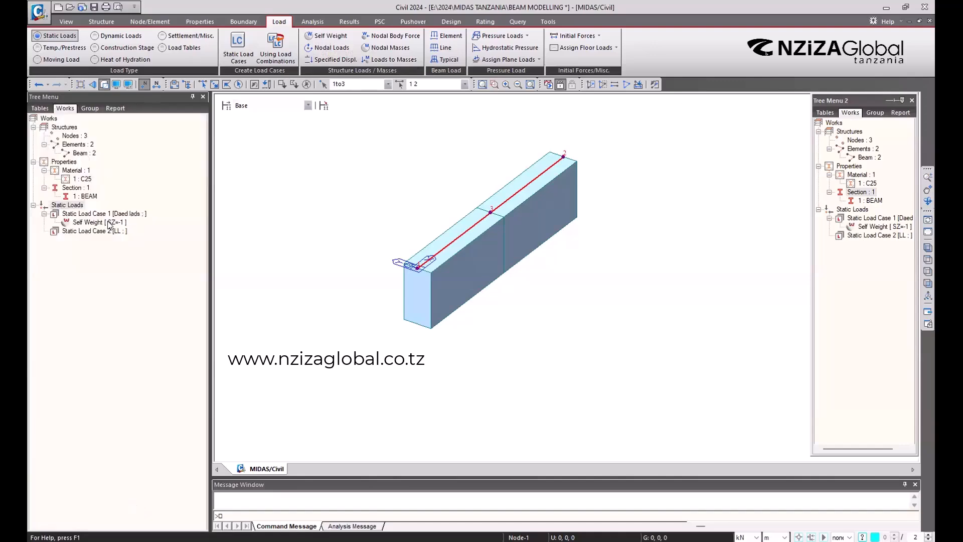
click(108, 225)
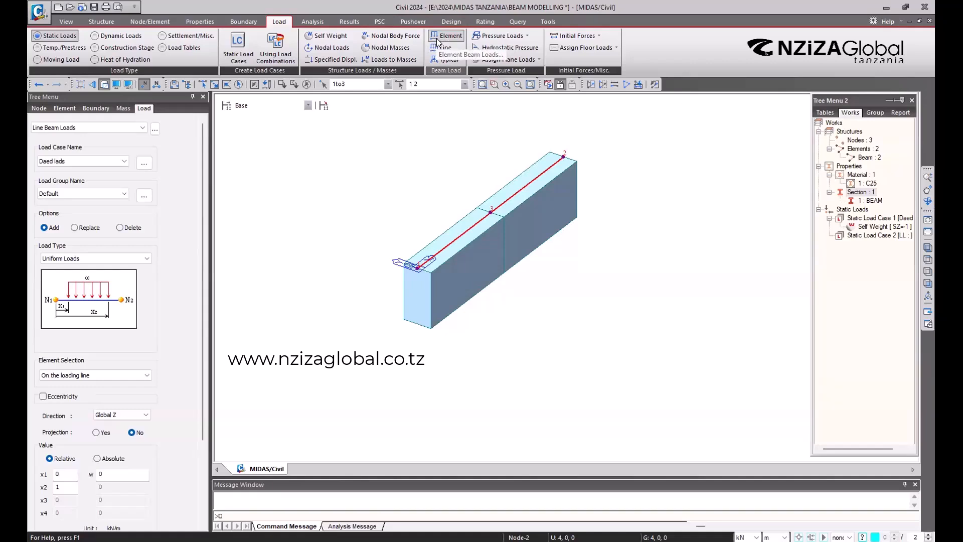
Define a uniform line beam load for Daed lads in Global Z with projection and w = -15 kN/m, and try to apply it
click(513, 218)
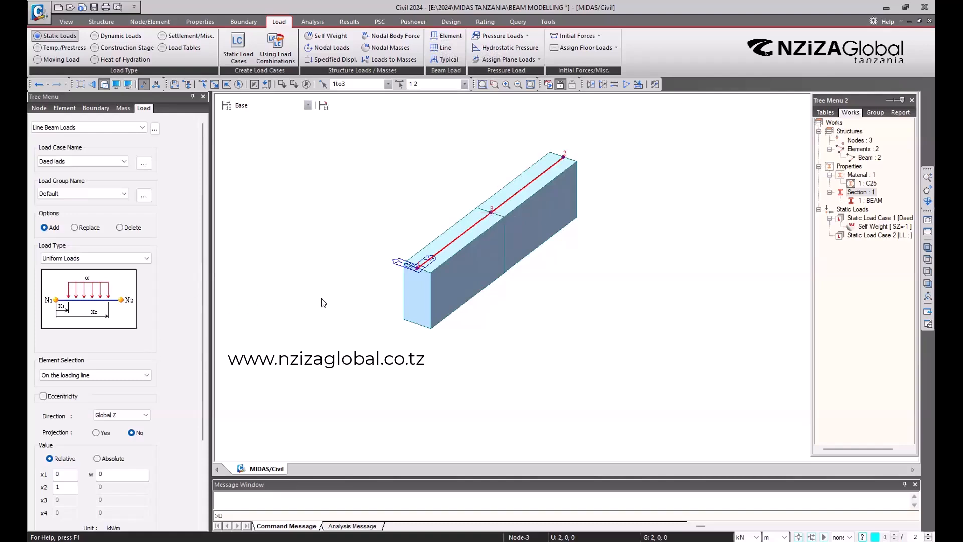
click(421, 291)
scroll(602, 309, up, 3)
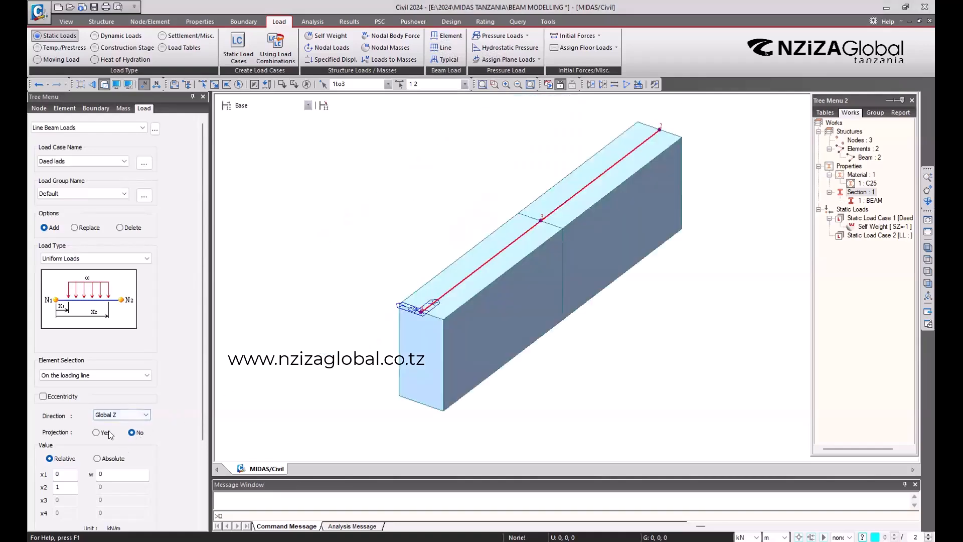
click(105, 432)
scroll(108, 432, down, 1)
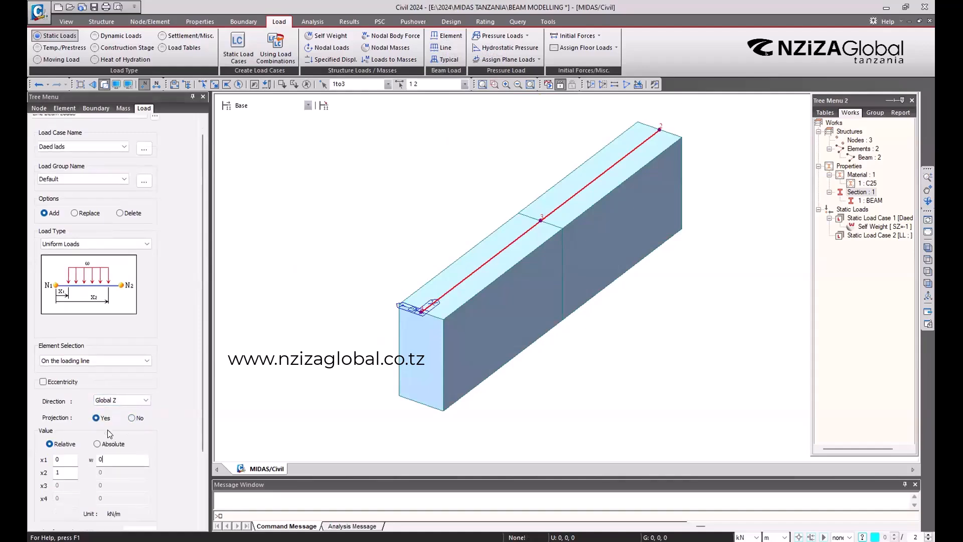
click(122, 459)
text(-15)
scroll(179, 427, down, 3)
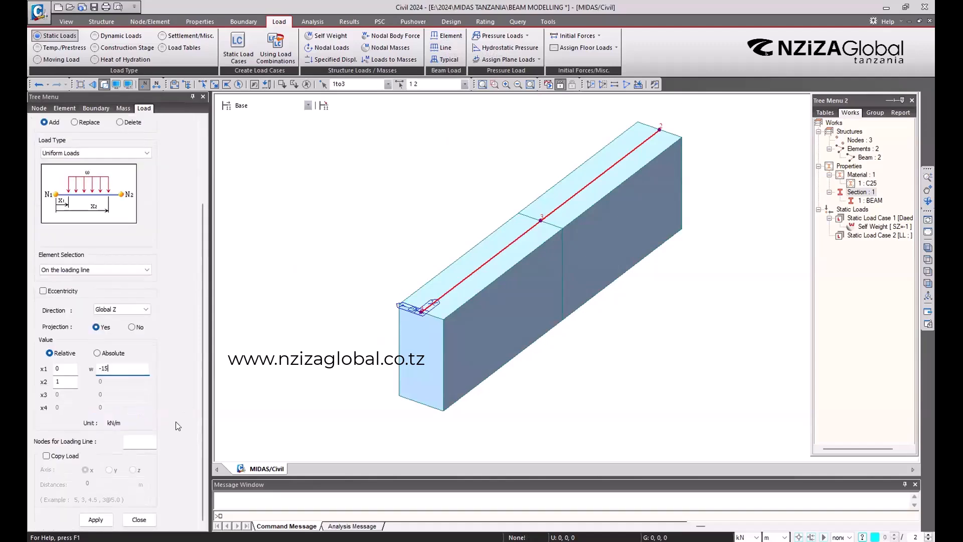
click(97, 518)
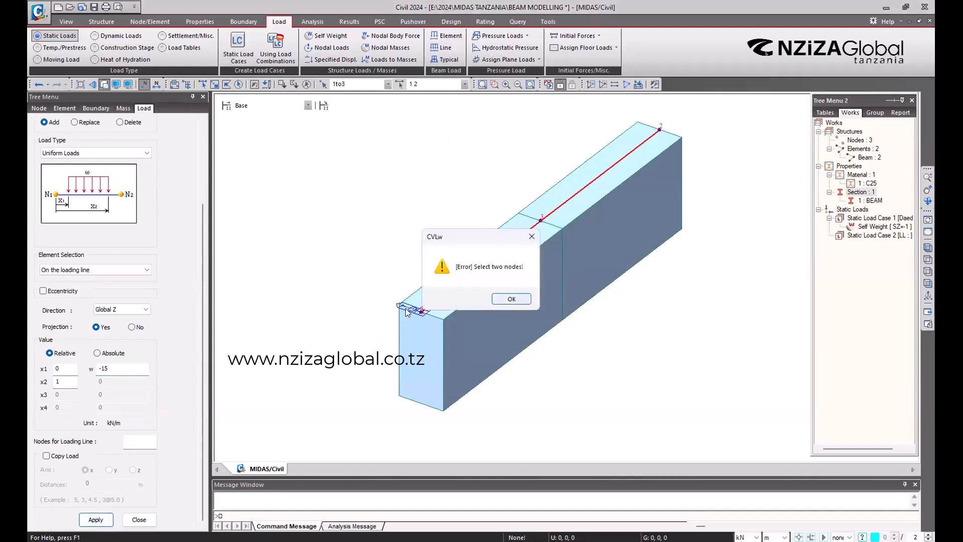
click(512, 299)
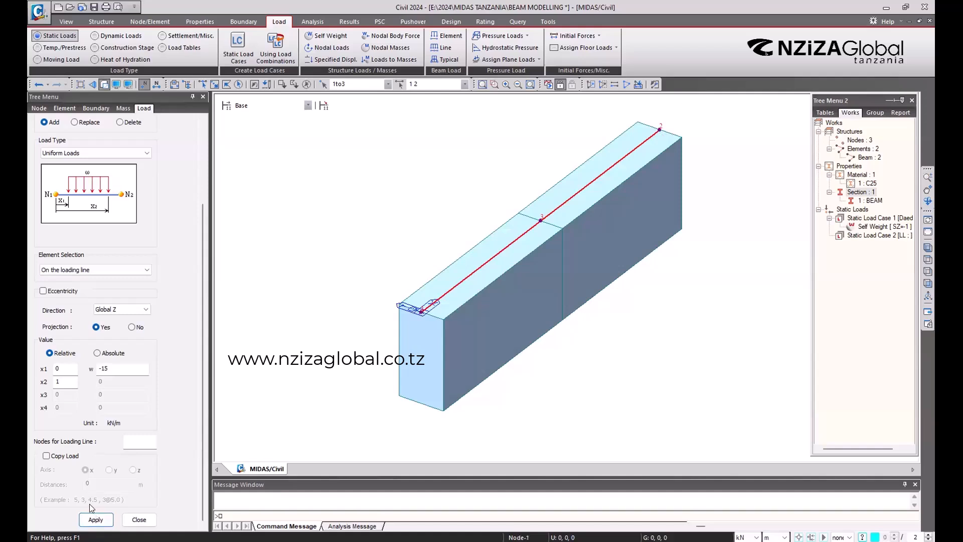
Apply the uniform load along the whole beam using nodes 1 and 2 as the loading line
click(146, 441)
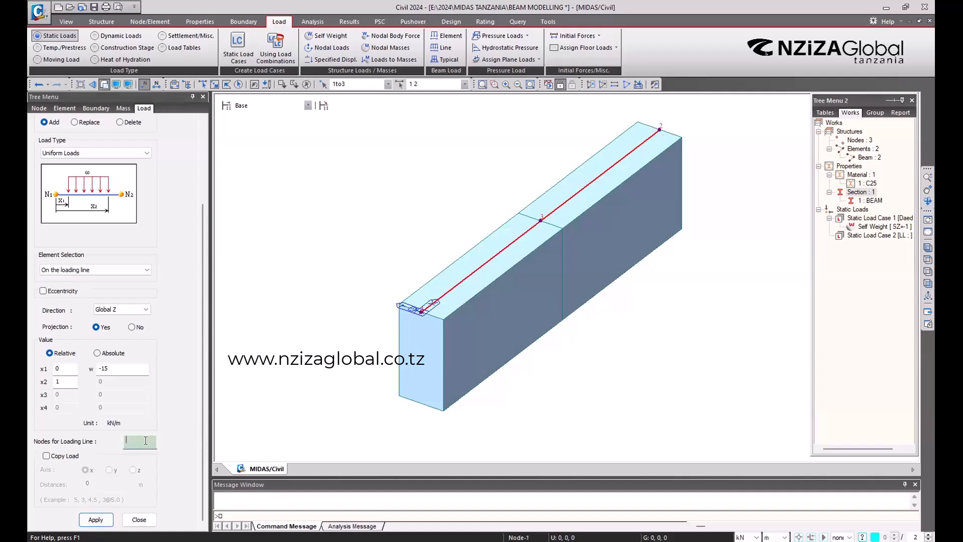
click(421, 311)
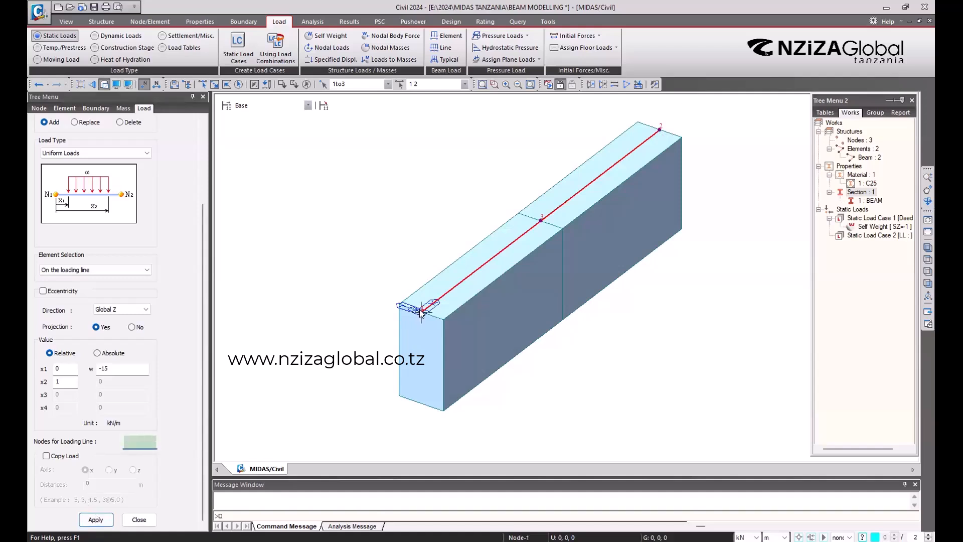
click(660, 131)
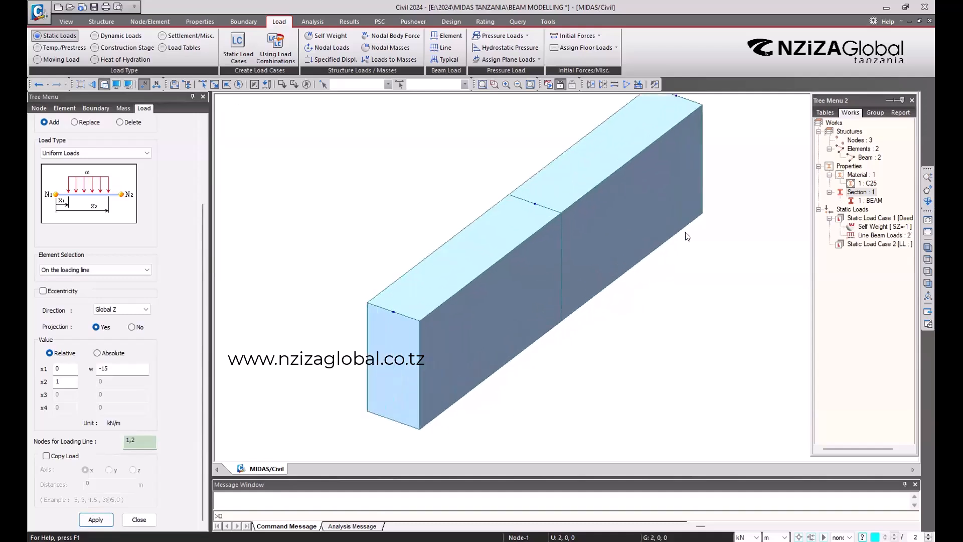
scroll(644, 250, up, 1)
ctrl+middle_drag(645, 251, 620, 295)
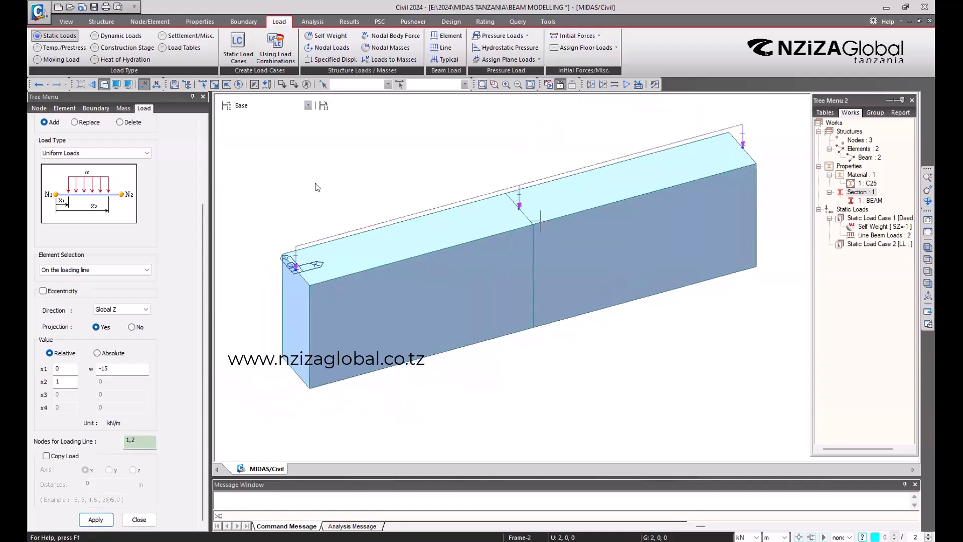
Turn on the display of load values for all load cases in the model view
click(118, 83)
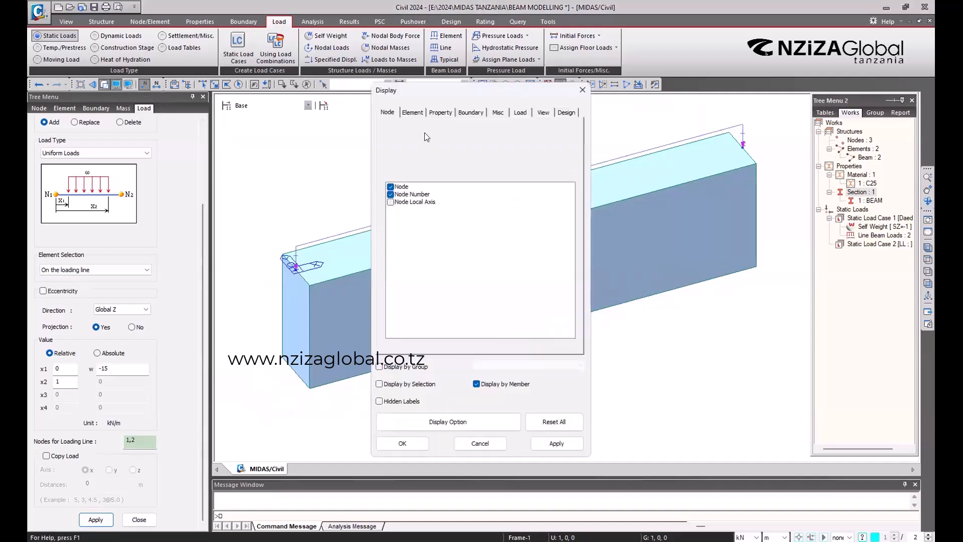
click(522, 115)
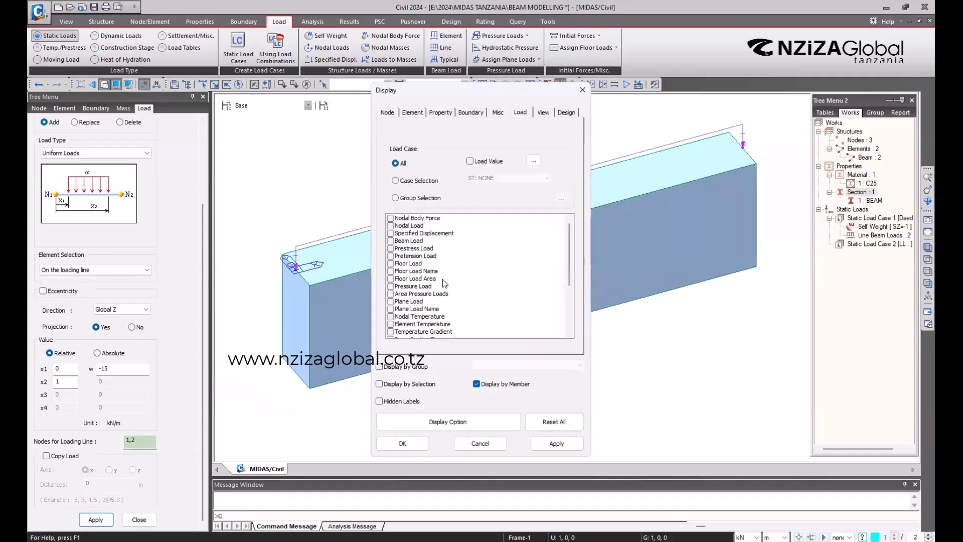
click(470, 162)
click(404, 443)
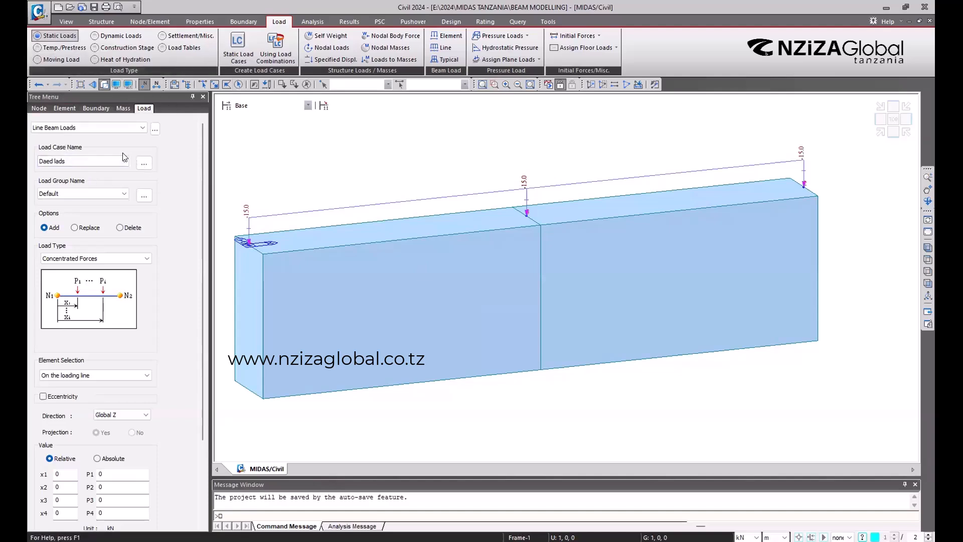
Switch the line beam load definition to the LL load case and the Uniform Loads type
click(80, 162)
click(80, 176)
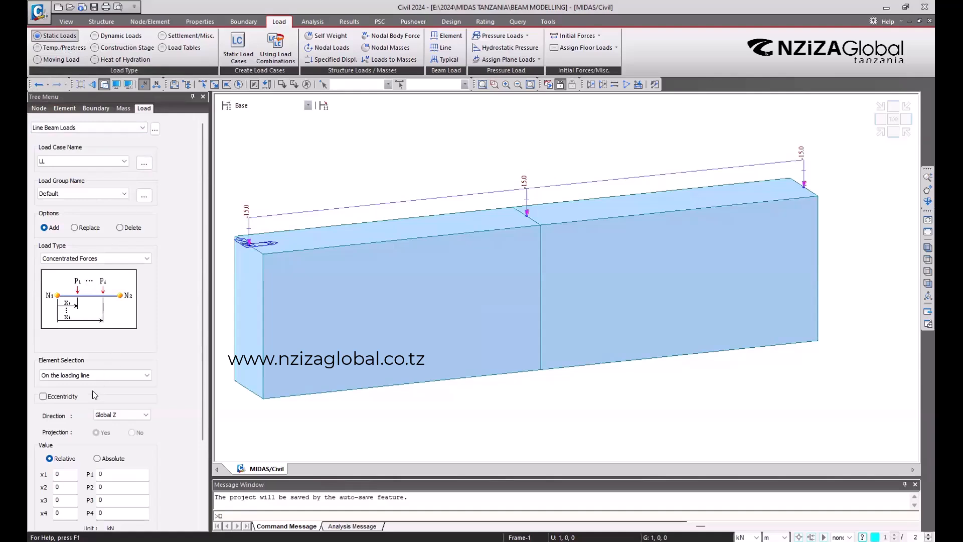
scroll(83, 447, down, 1)
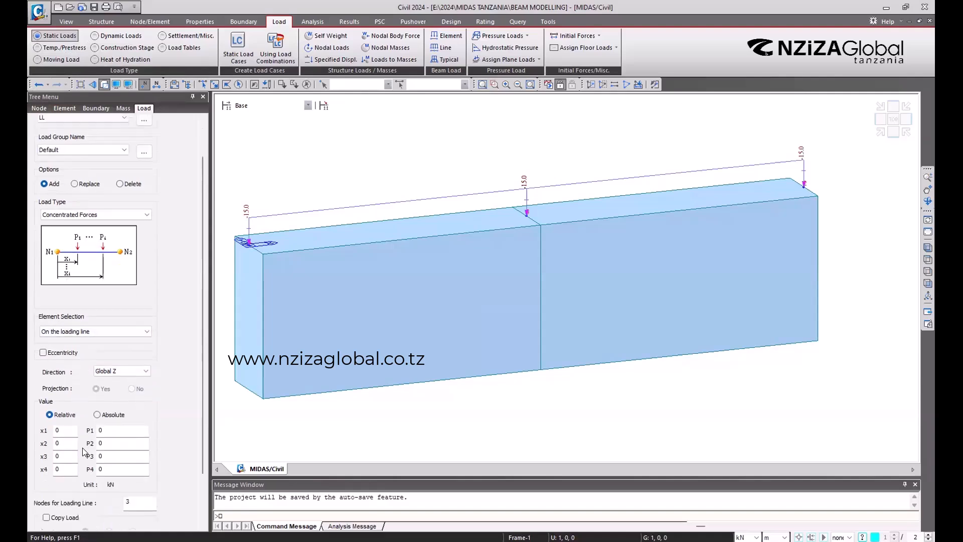
double_click(60, 432)
click(92, 215)
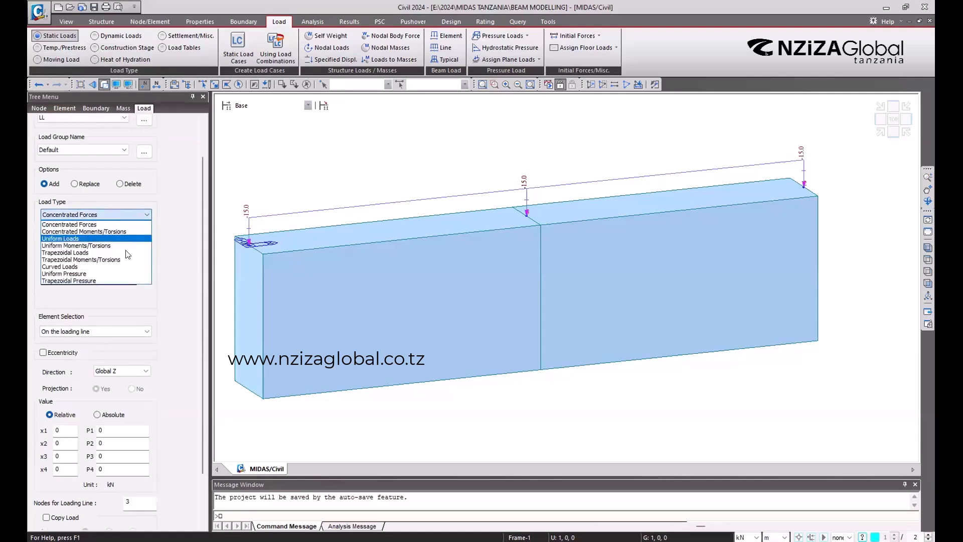
click(88, 238)
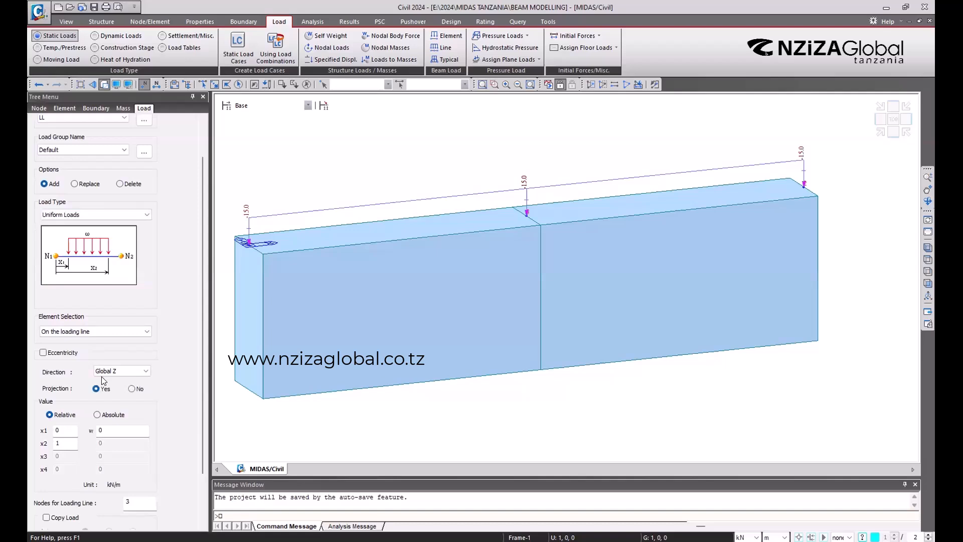
click(65, 430)
scroll(199, 255, up, 2)
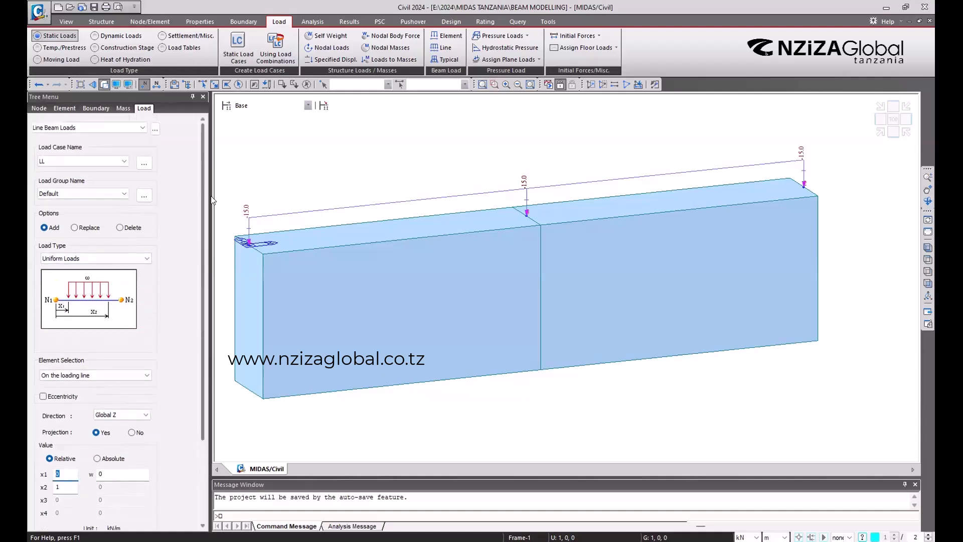
Review the available load cases and their types in the Static Load Cases definition
click(109, 161)
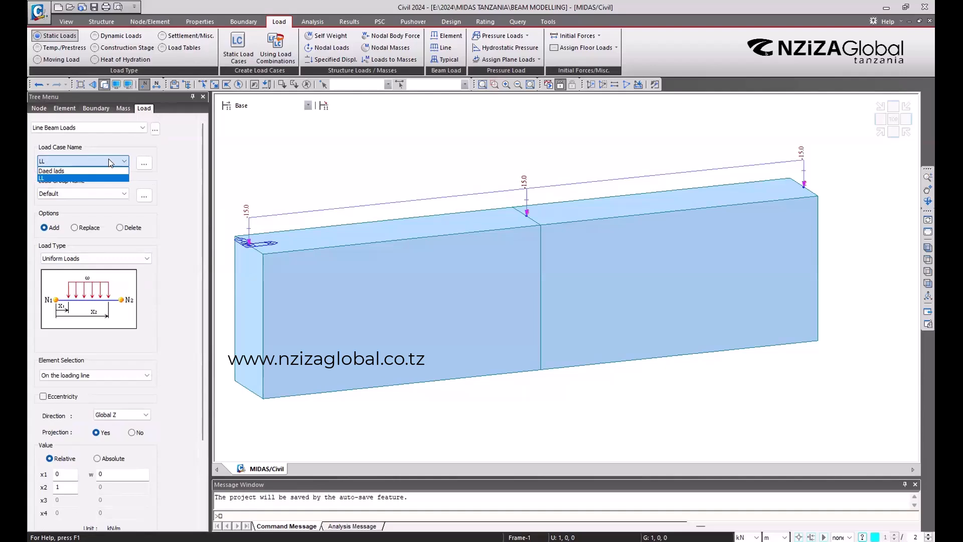
click(95, 257)
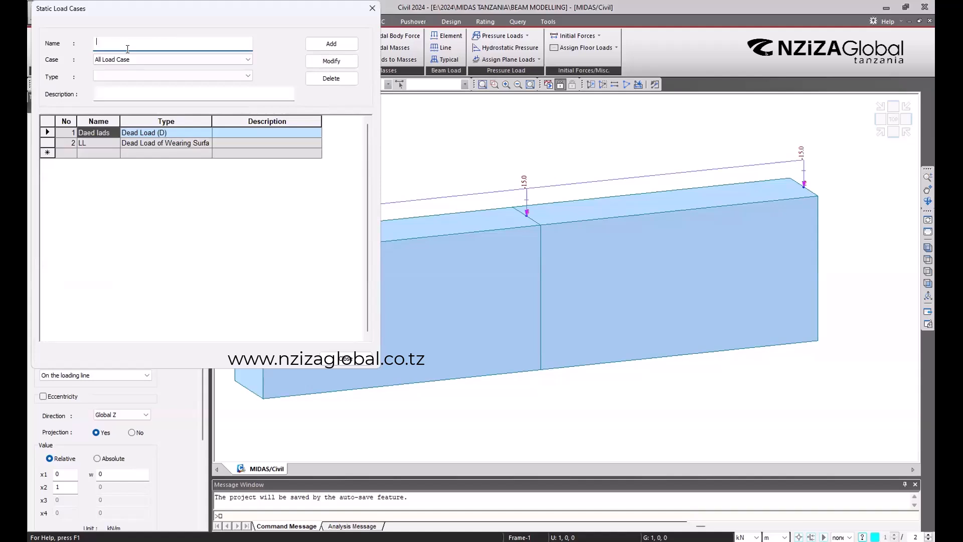
click(350, 358)
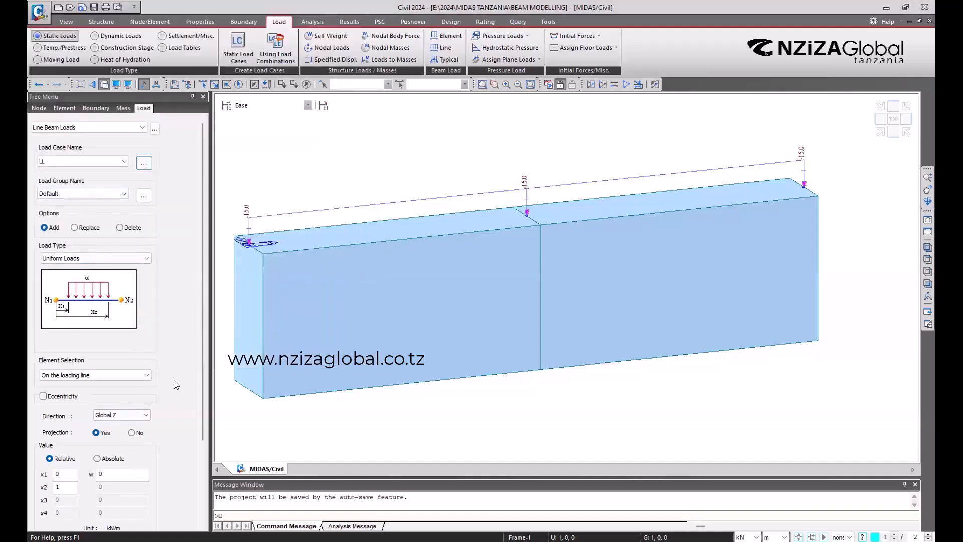
Define the LL uniform load with x1 = 1, x2 = 3 and w = -25 kN/m, and try to apply it
mouse_move(197, 340)
mouse_down()
mouse_move(197, 409)
mouse_move(193, 354)
mouse_up()
scroll(192, 353, down, 3)
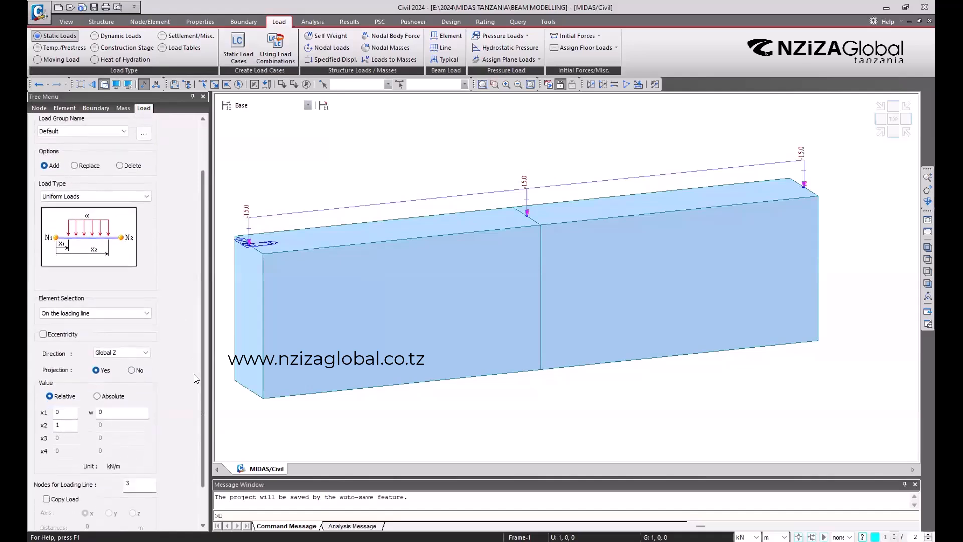
scroll(202, 385, down, 1)
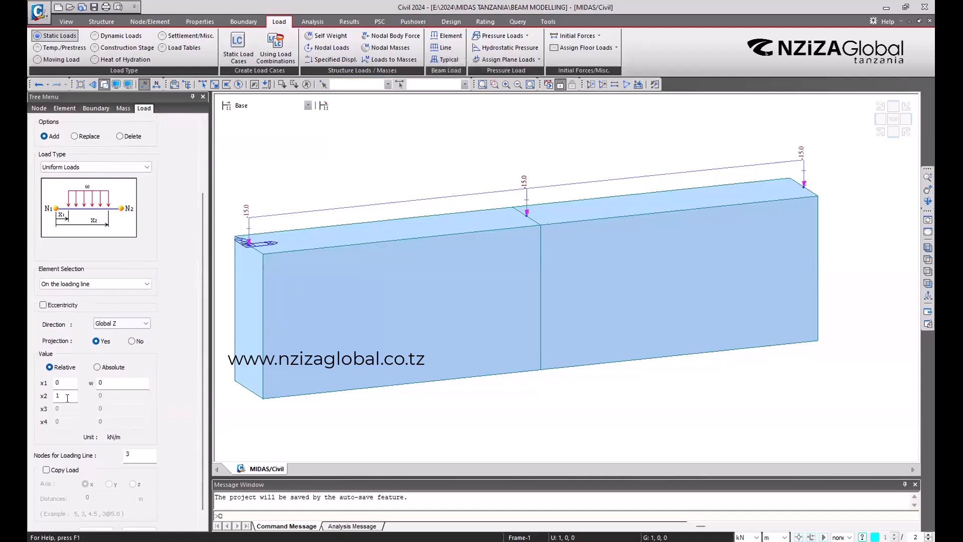
click(56, 382)
double_click(55, 382)
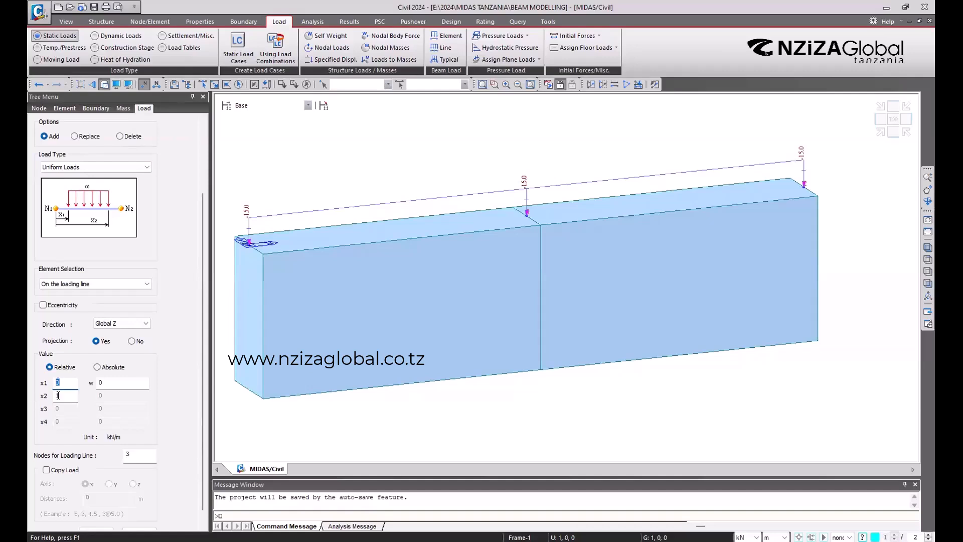
text(1)
key(Tab)
text(3)
key(Tab)
text(25)
click(98, 382)
text(-)
click(132, 446)
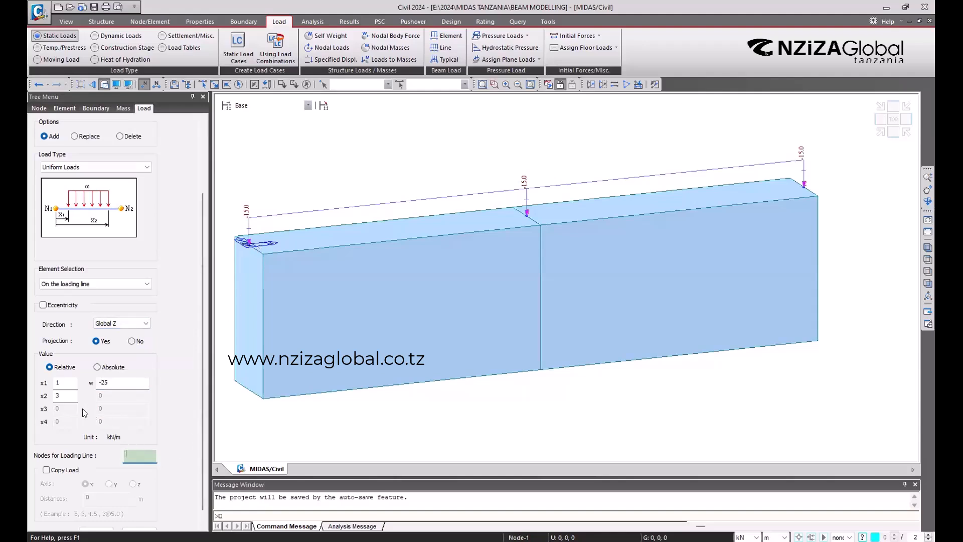
scroll(91, 503, down, 1)
click(97, 516)
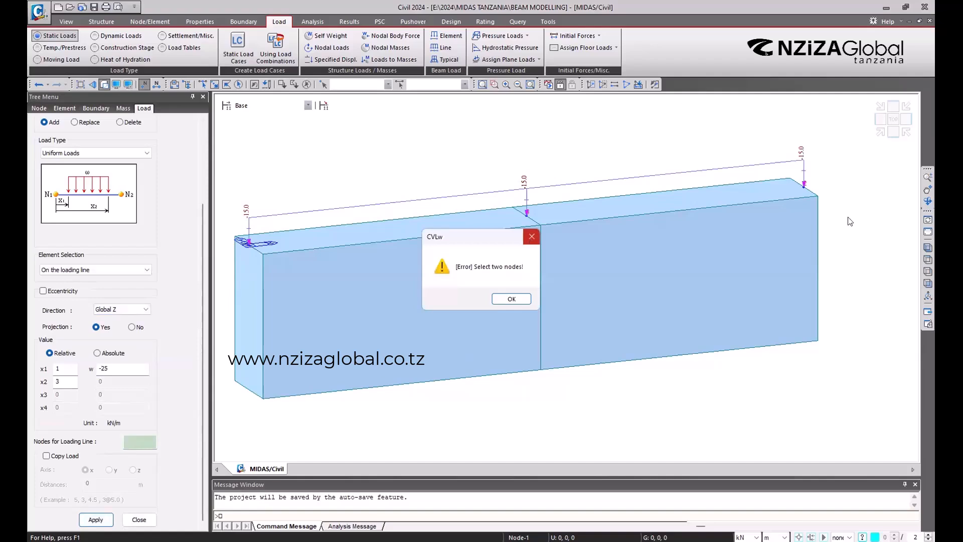
key(Return)
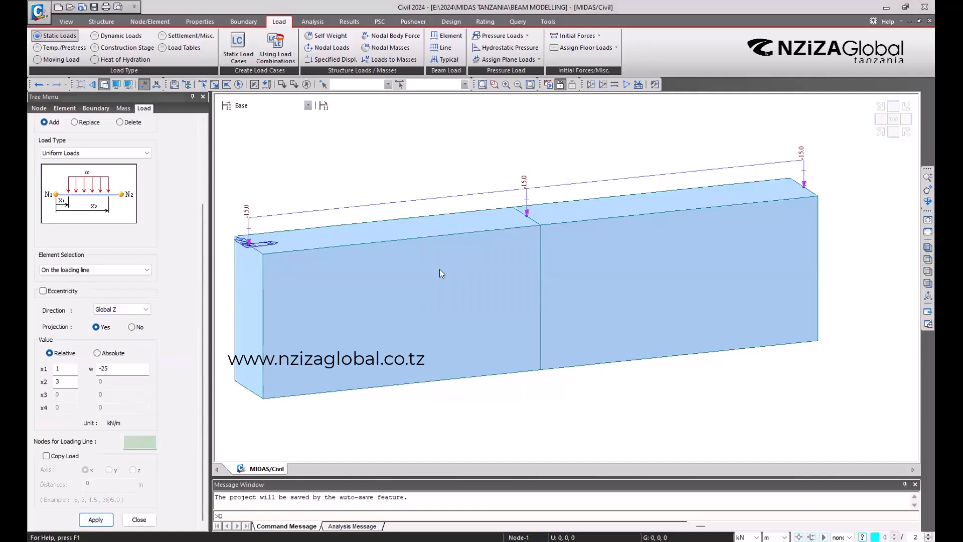
Select the elements with section BEAM from the Works tree and try to apply the LL uniform load again
right_click(763, 84)
click(785, 99)
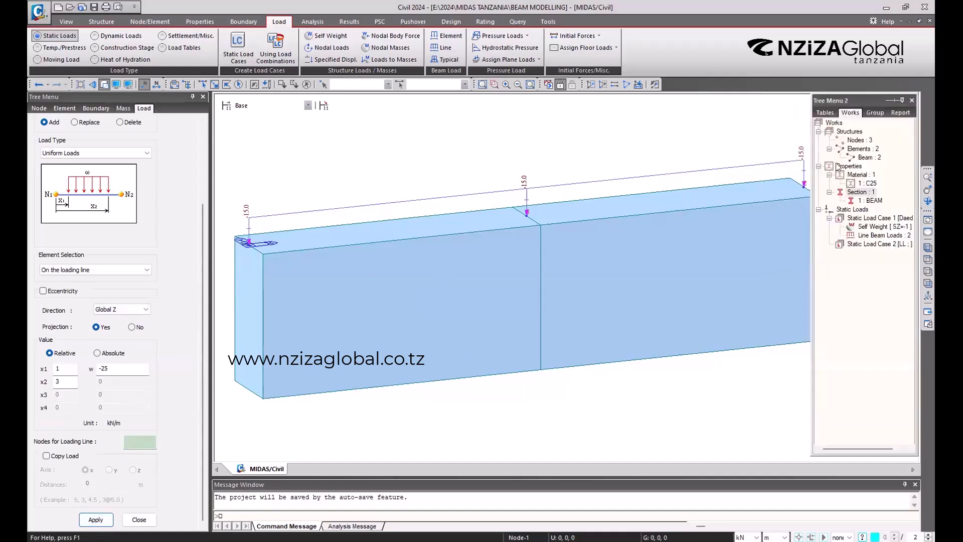
double_click(871, 201)
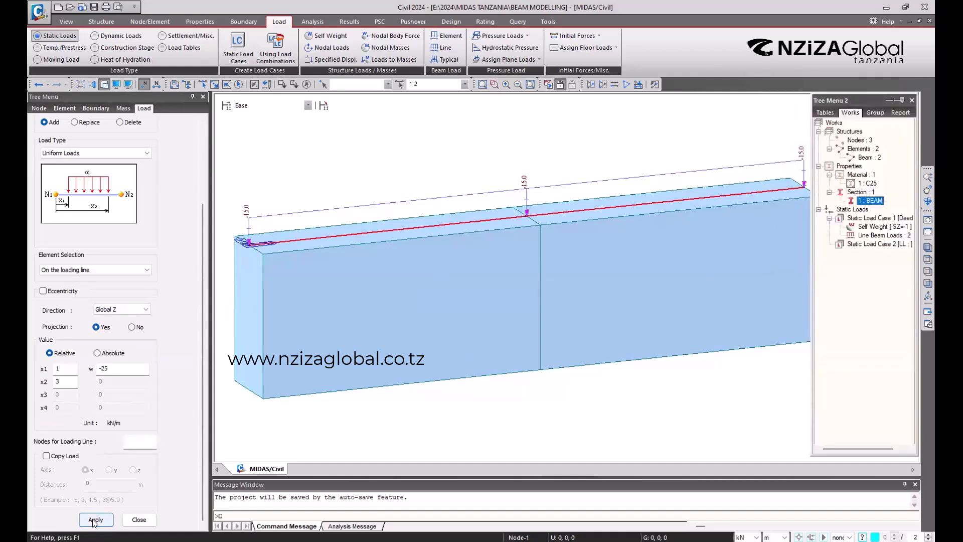
click(95, 520)
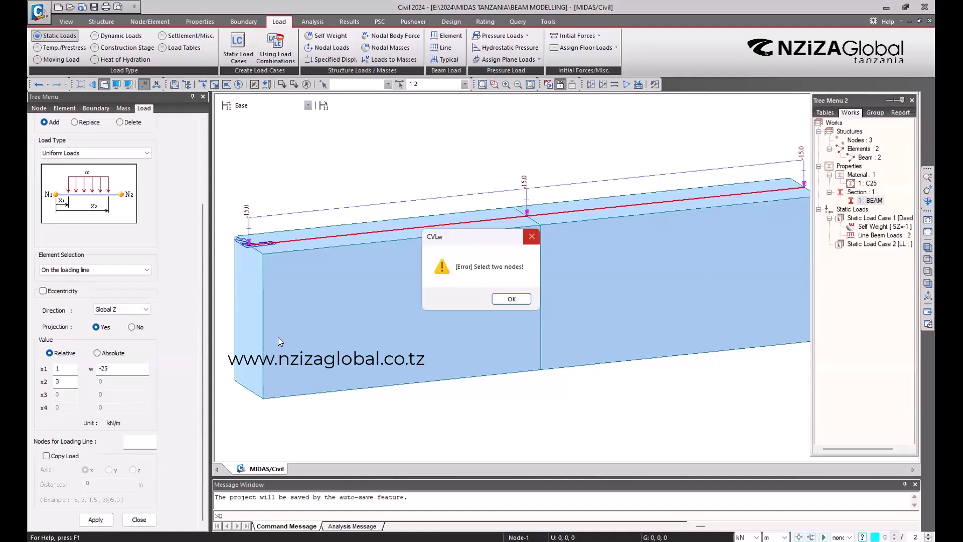
key(Return)
click(66, 369)
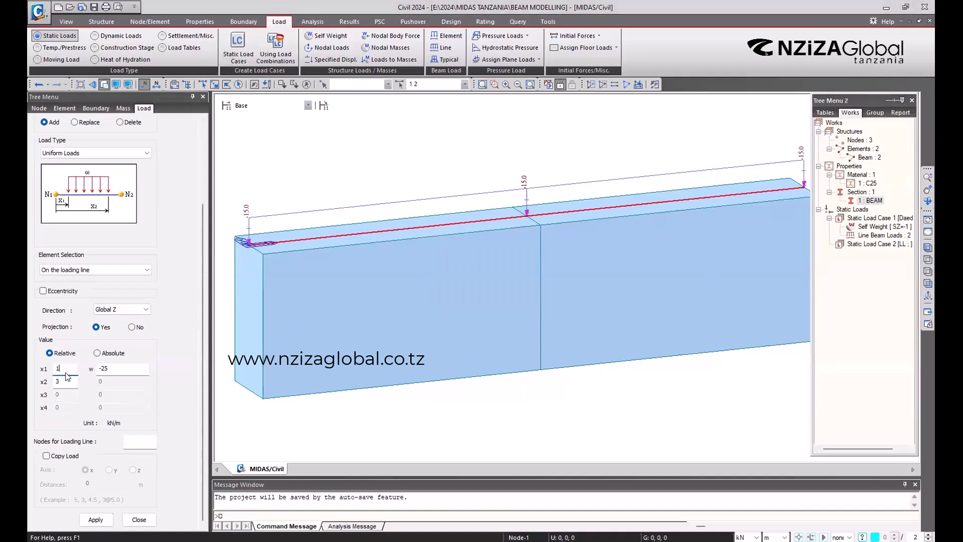
click(63, 379)
click(143, 436)
click(99, 520)
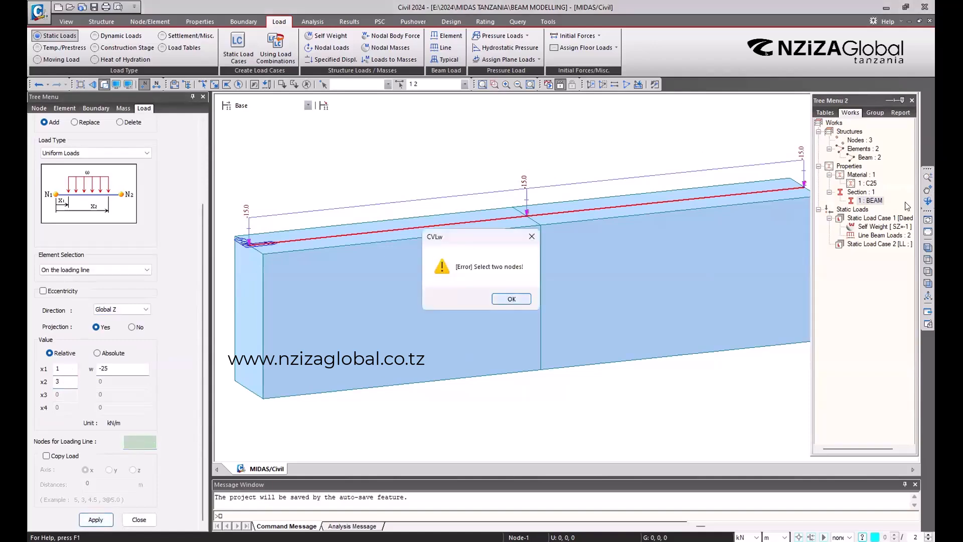
key(Return)
Hide the additional Works tree and close the line beam load definition without applying it
right_click(756, 85)
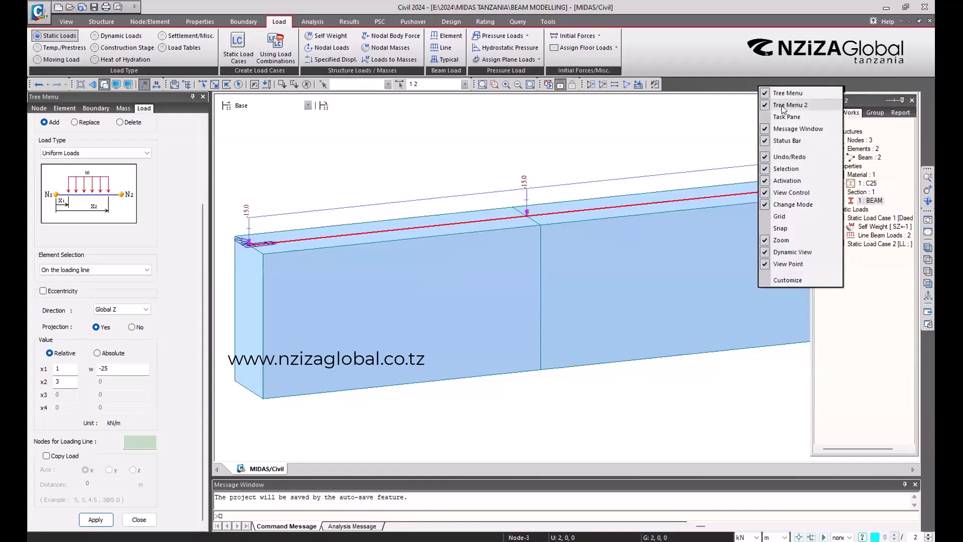
click(797, 107)
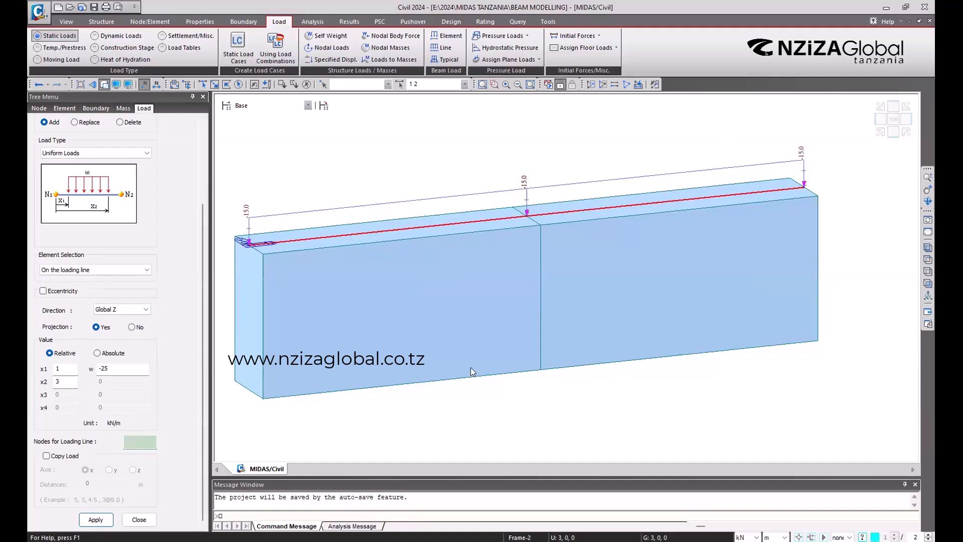
middle_drag(567, 141, 554, 180)
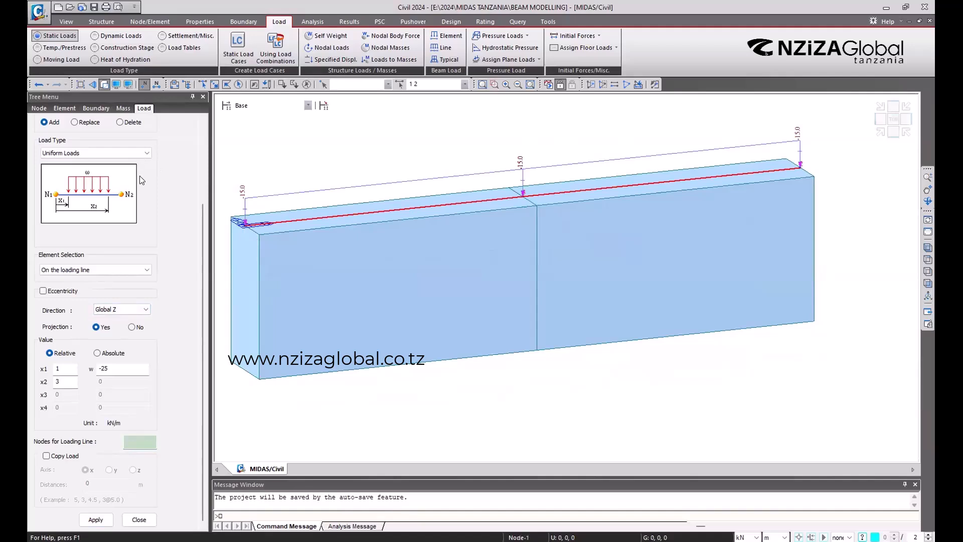
click(151, 443)
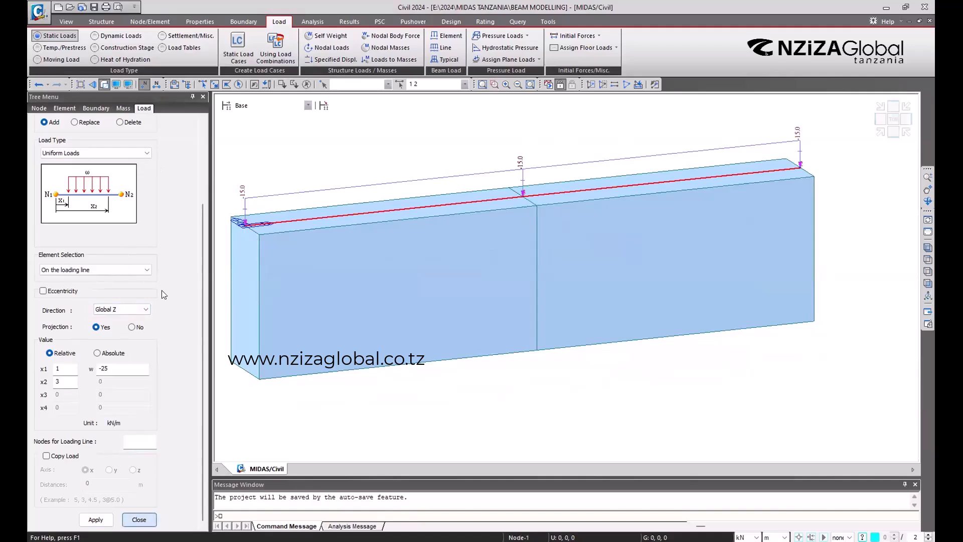
click(139, 519)
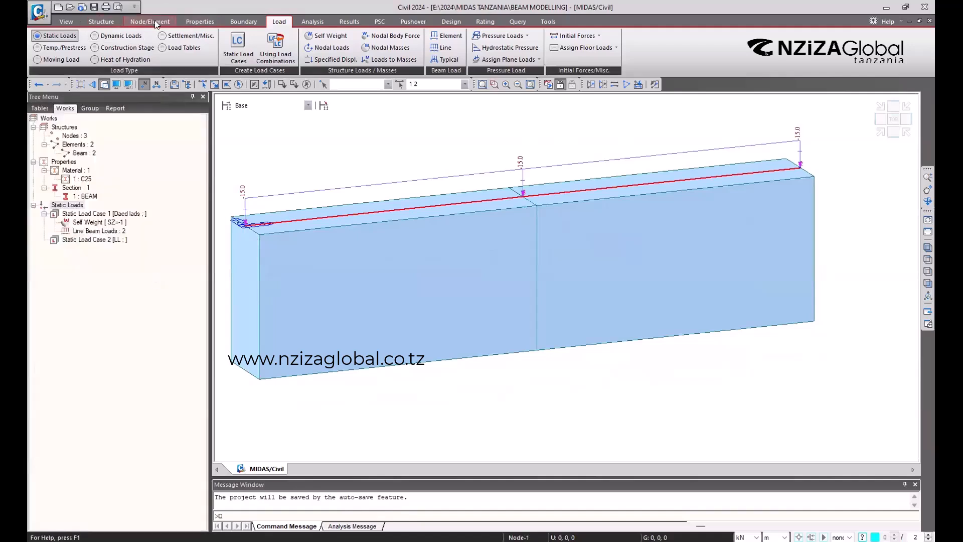
Copy the beam's start node 1 m along x using an unequal distance, with node attributes copied and frame elements intersected
click(155, 21)
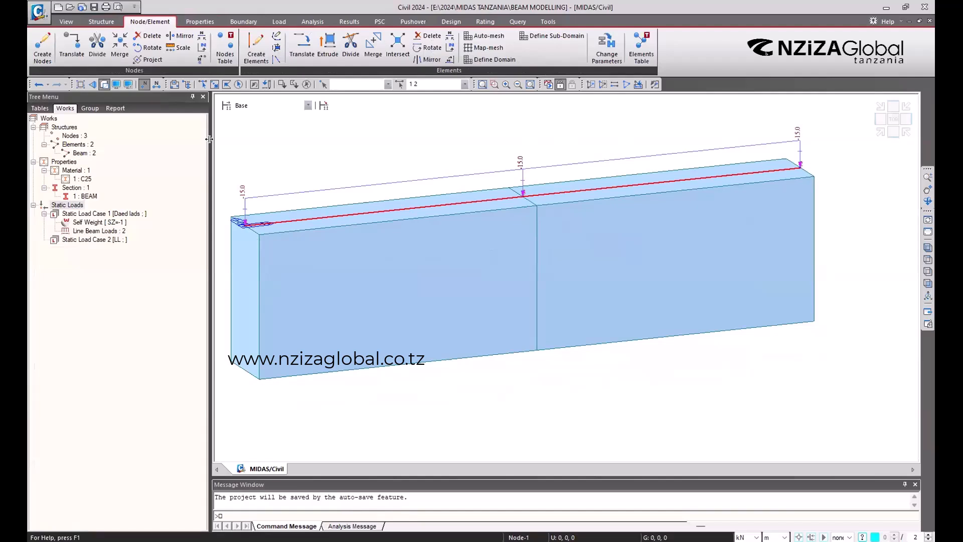
click(880, 132)
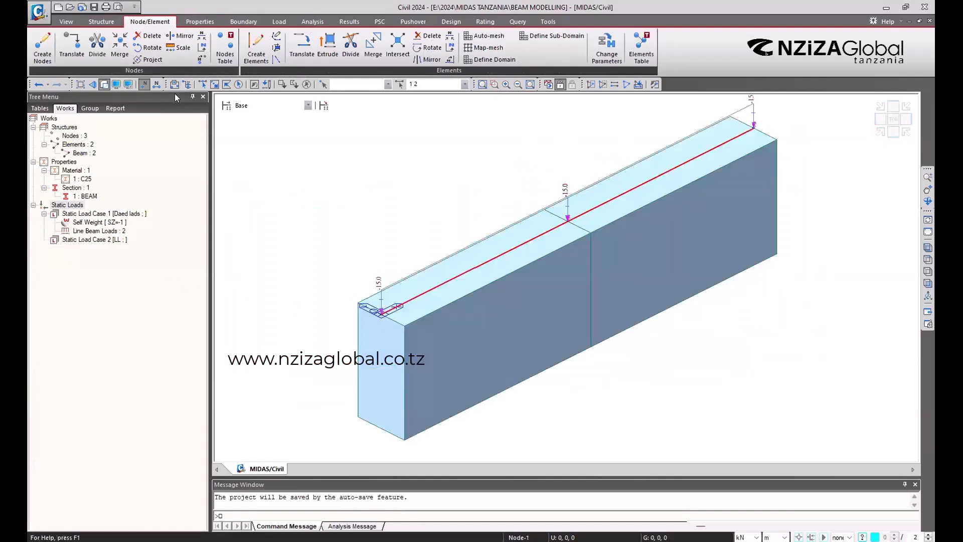
click(75, 49)
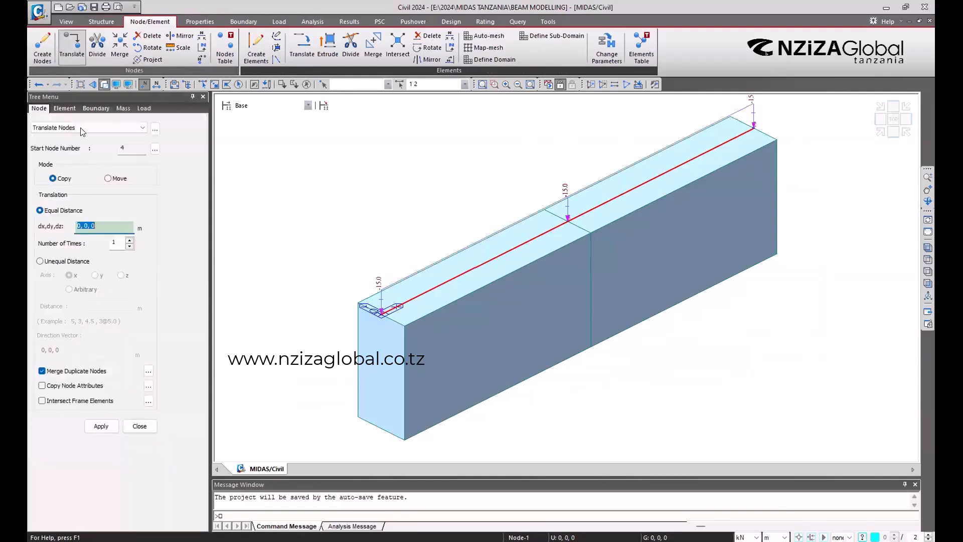
click(80, 230)
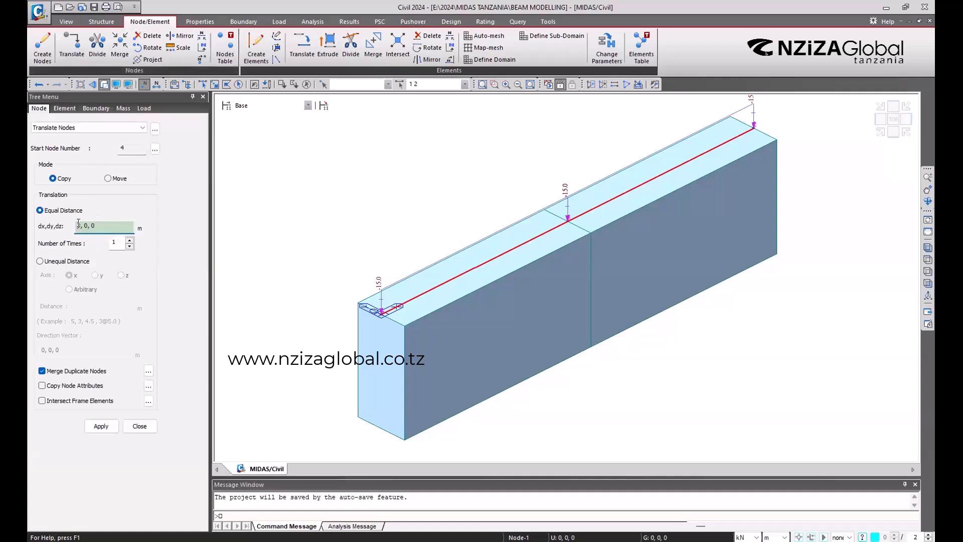
click(59, 261)
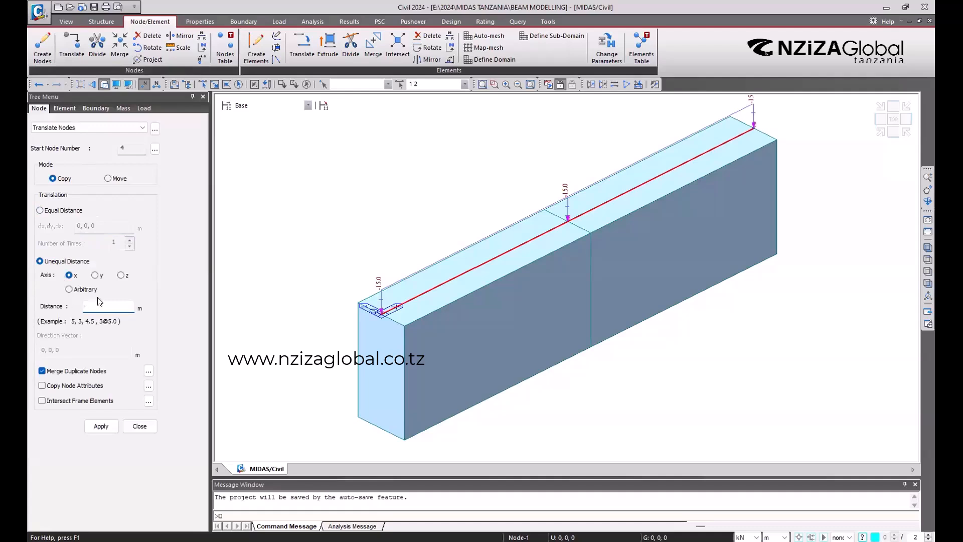
text(1)
click(73, 385)
click(203, 84)
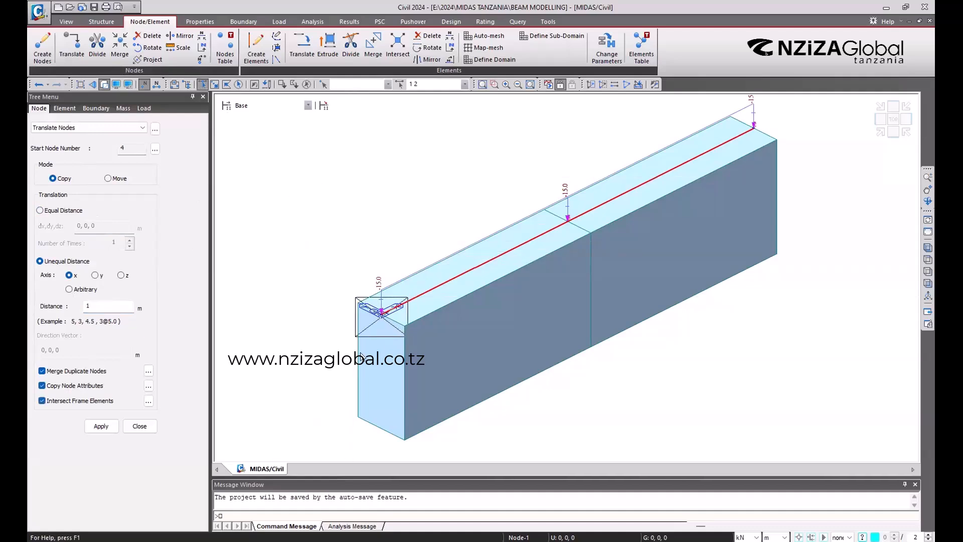
click(101, 426)
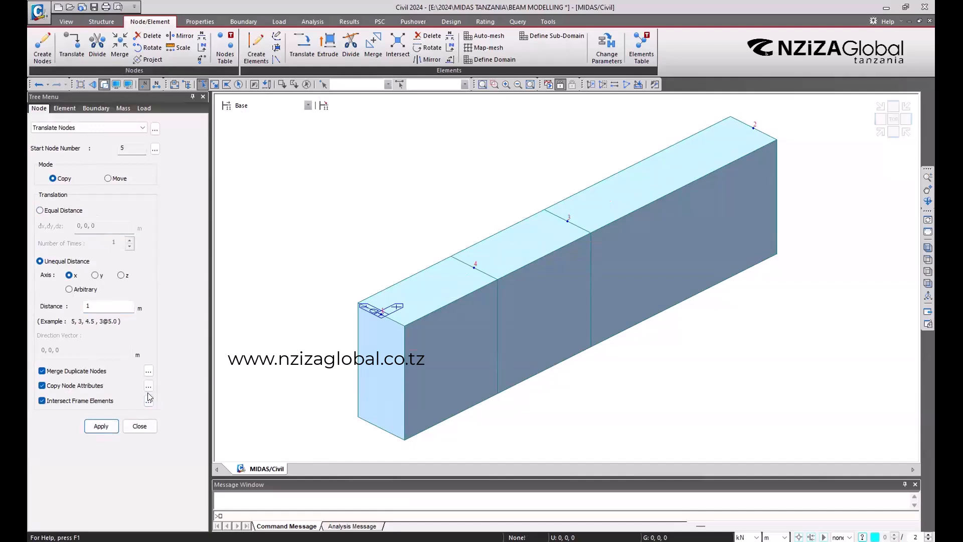
Copy the beam's start node 3 m along x to split the beam there as well
drag(352, 275, 371, 349)
double_click(98, 306)
text(3)
click(106, 422)
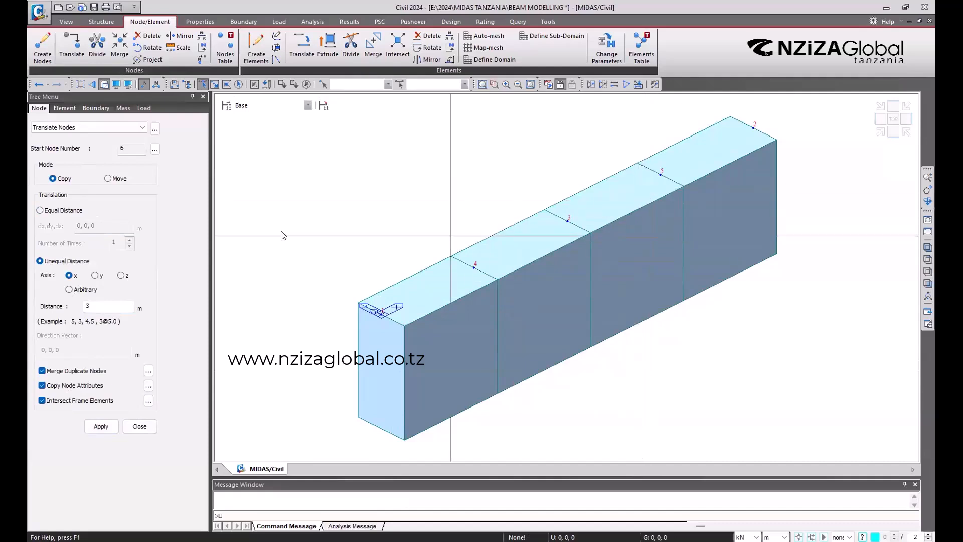
Apply a uniform LL line beam load of -25 kN/m in Global Z from node 4 to node 5 and close the load definition
click(279, 21)
click(445, 48)
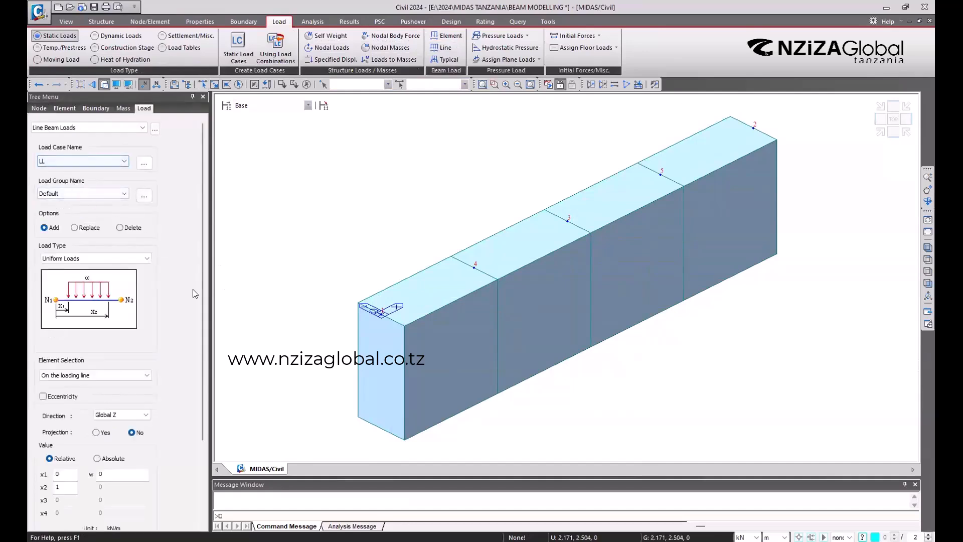
scroll(184, 332, down, 1)
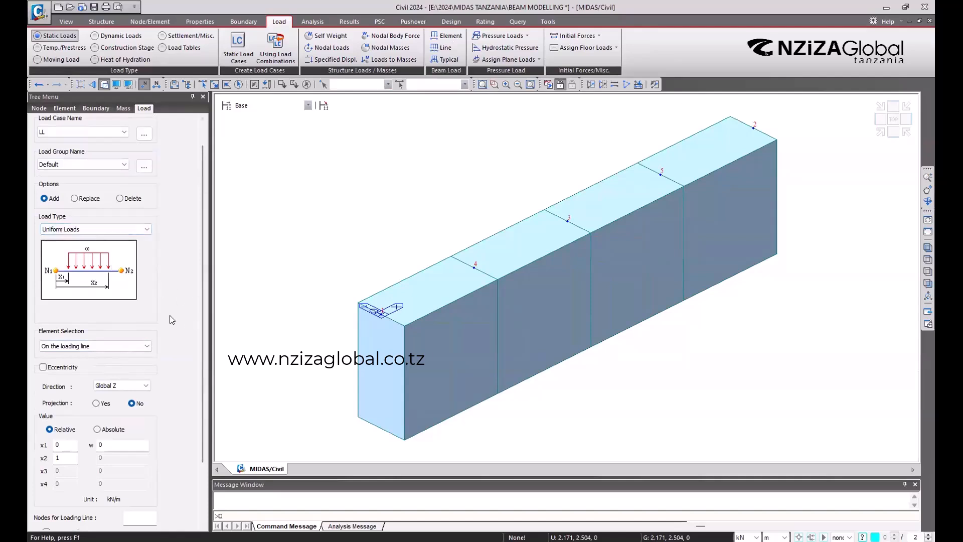
click(112, 447)
click(67, 458)
scroll(115, 442, down, 1)
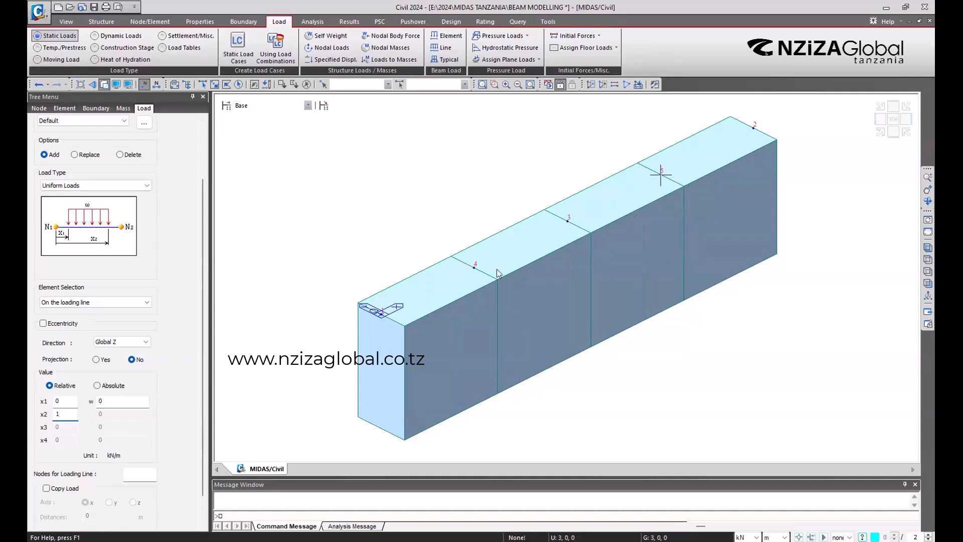
key(Tab)
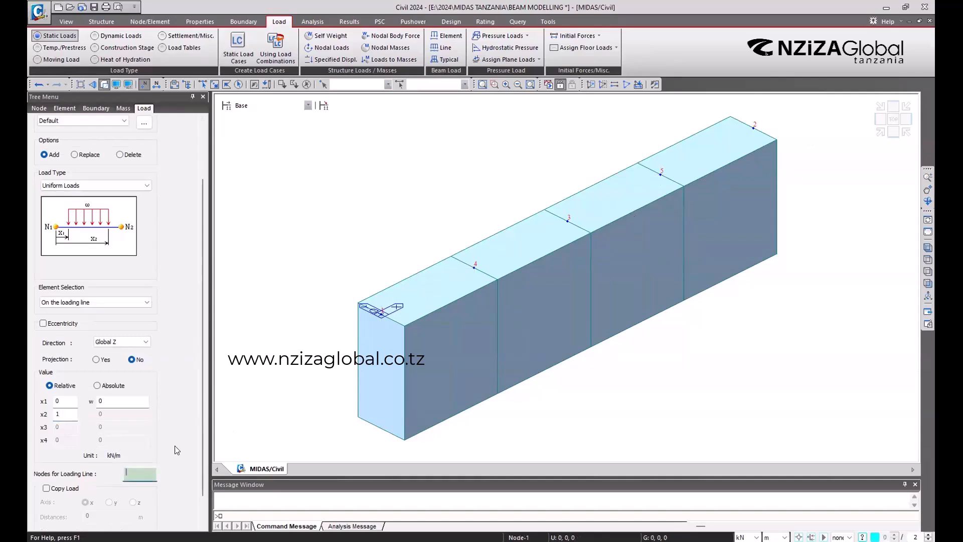
double_click(101, 400)
text(-25)
key(Tab)
click(474, 267)
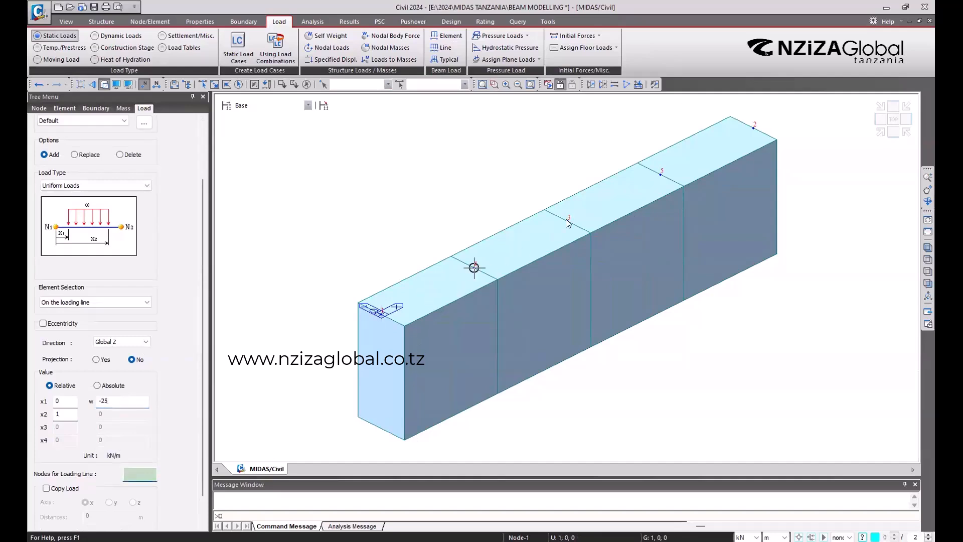
click(661, 173)
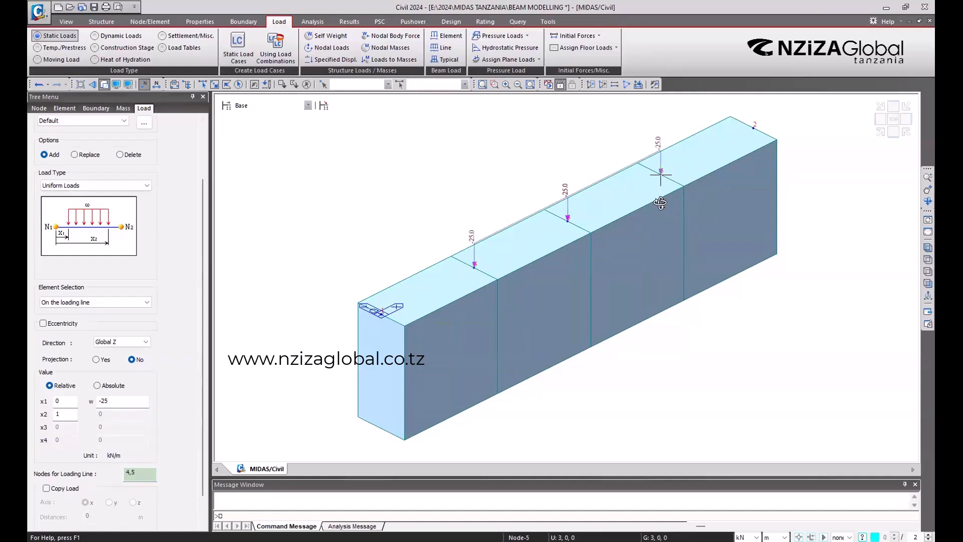
ctrl+middle_drag(662, 202, 639, 193)
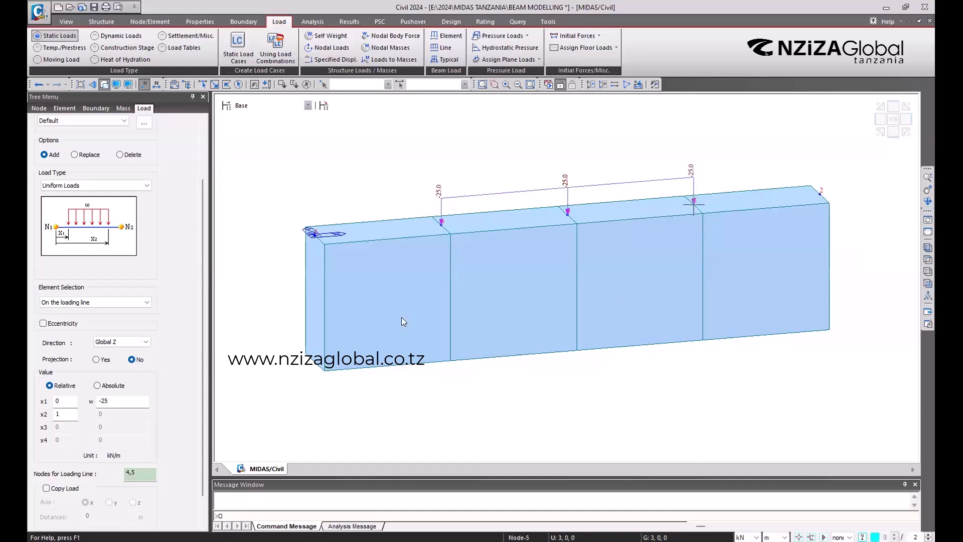
click(140, 474)
scroll(158, 307, down, 2)
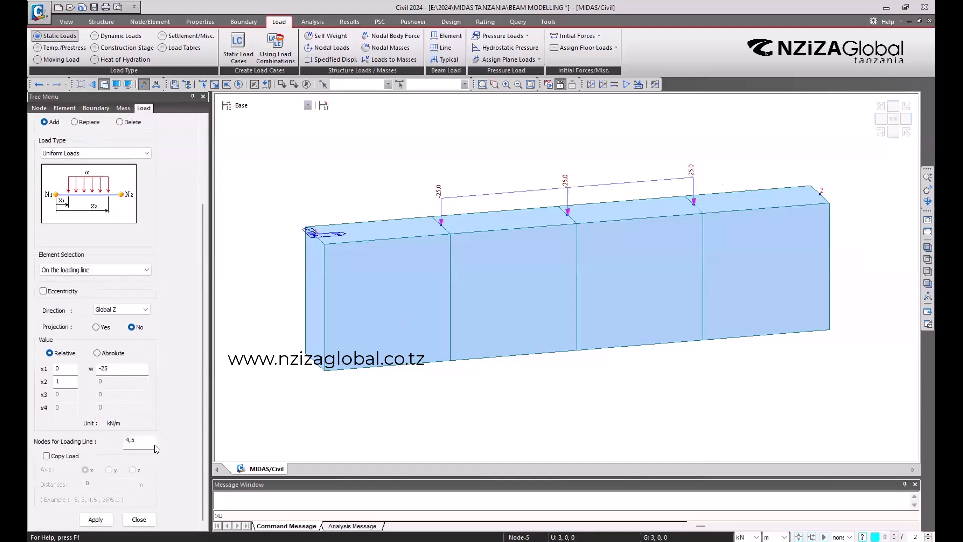
click(140, 519)
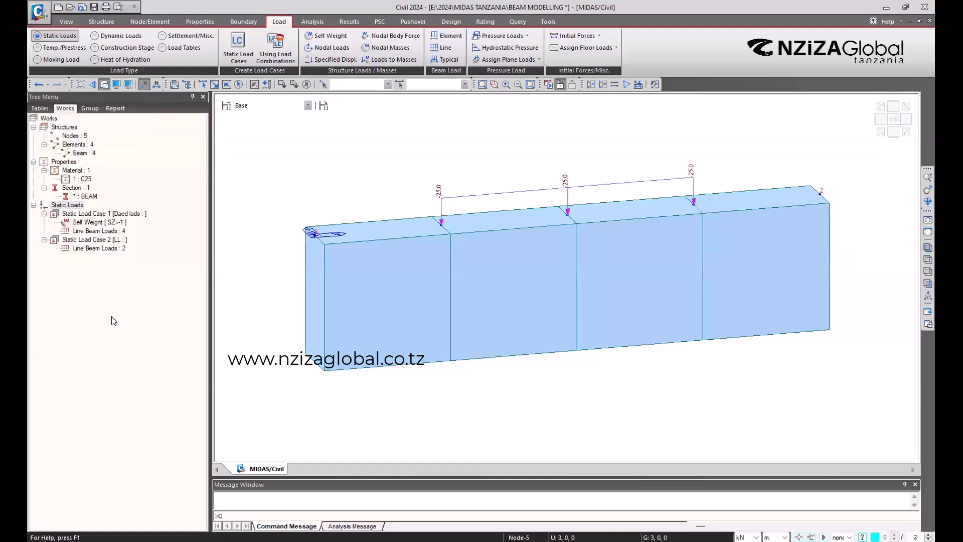
Display the line beam loads of the dead load case on the model, and those of the LL case
click(86, 232)
right_click(85, 232)
click(108, 256)
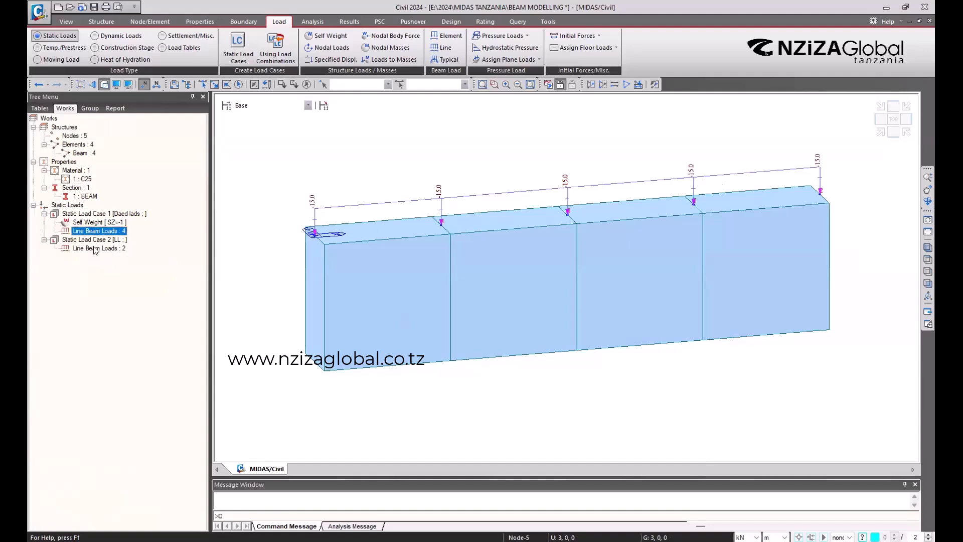
click(96, 247)
right_click(95, 244)
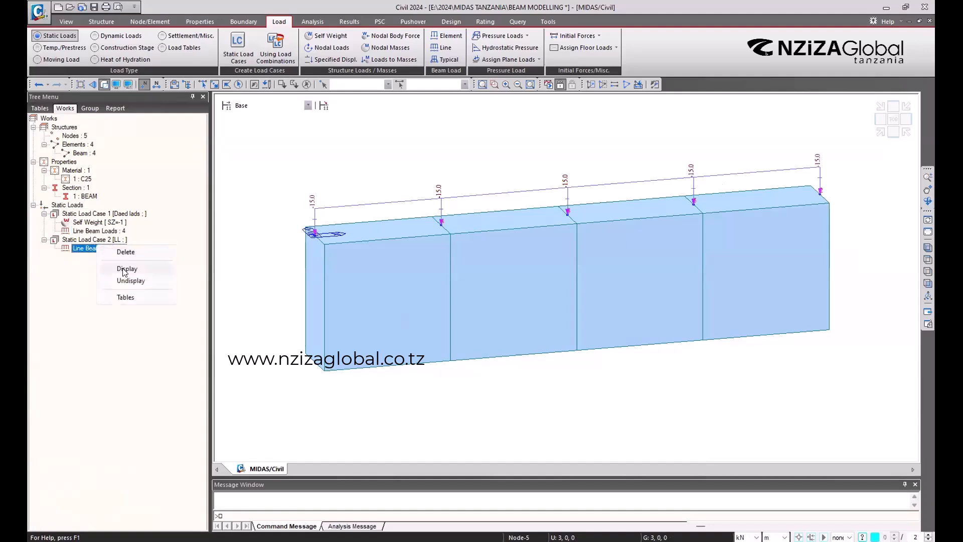
click(125, 271)
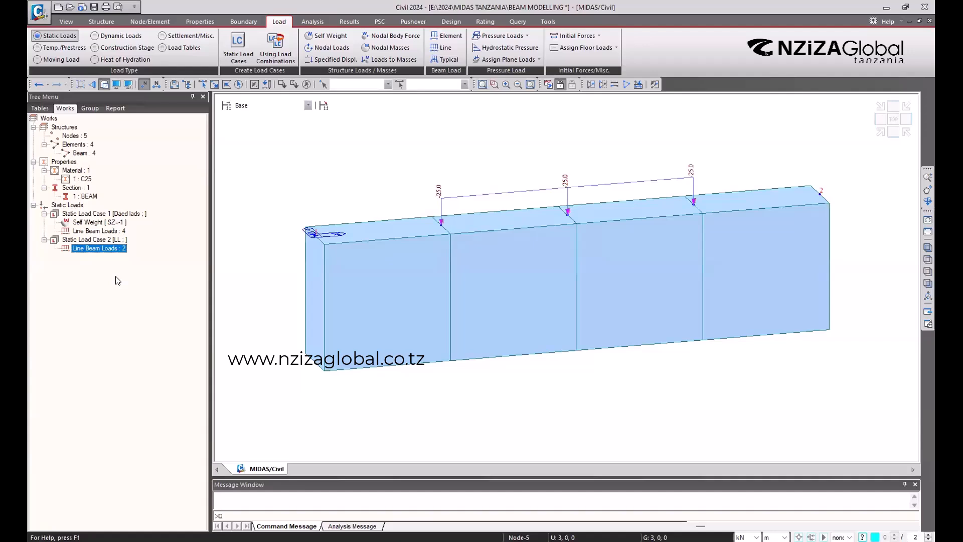
Show the dead load case's line beam loads on the model again and examine them in the isometric view
scroll(373, 279, down, 2)
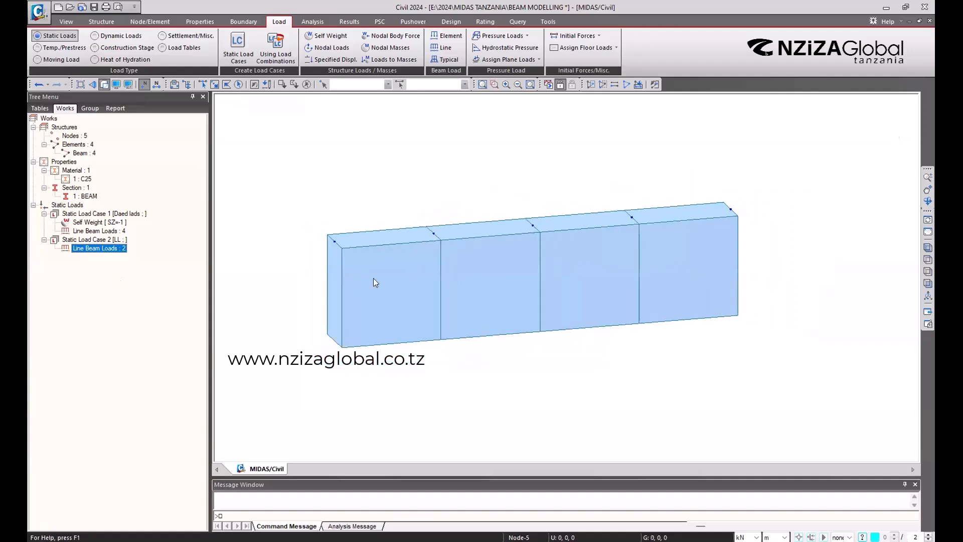
scroll(374, 282, down, 2)
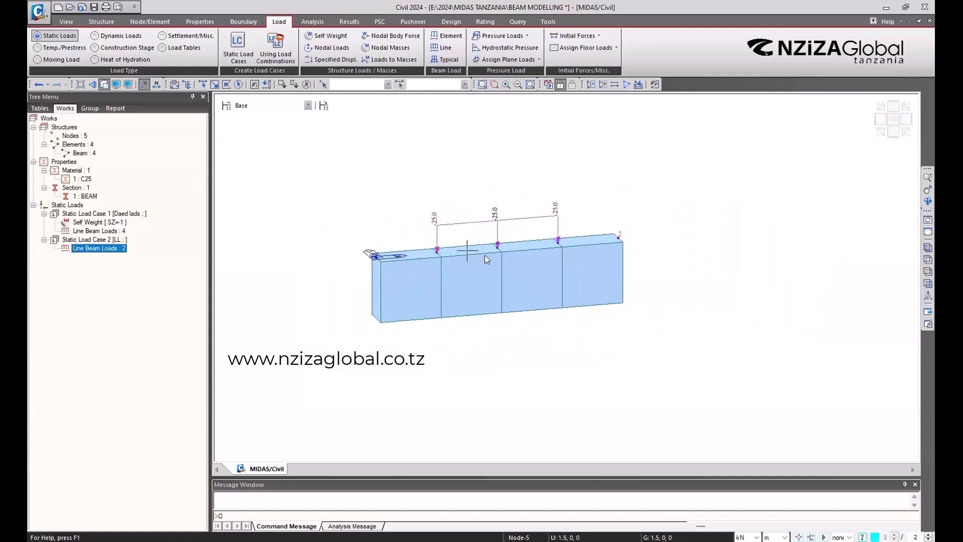
scroll(485, 255, up, 3)
middle_drag(670, 251, 687, 274)
middle_drag(602, 297, 523, 304)
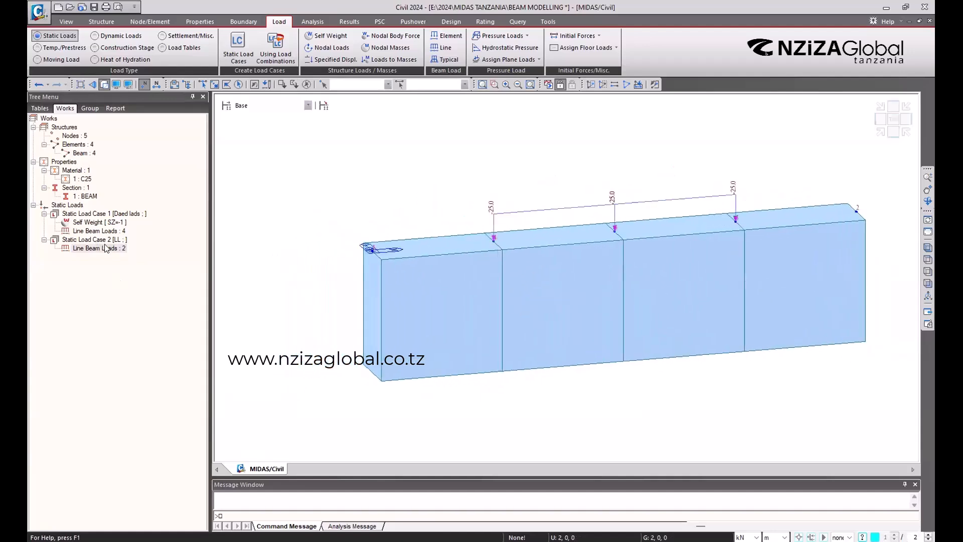
right_click(96, 231)
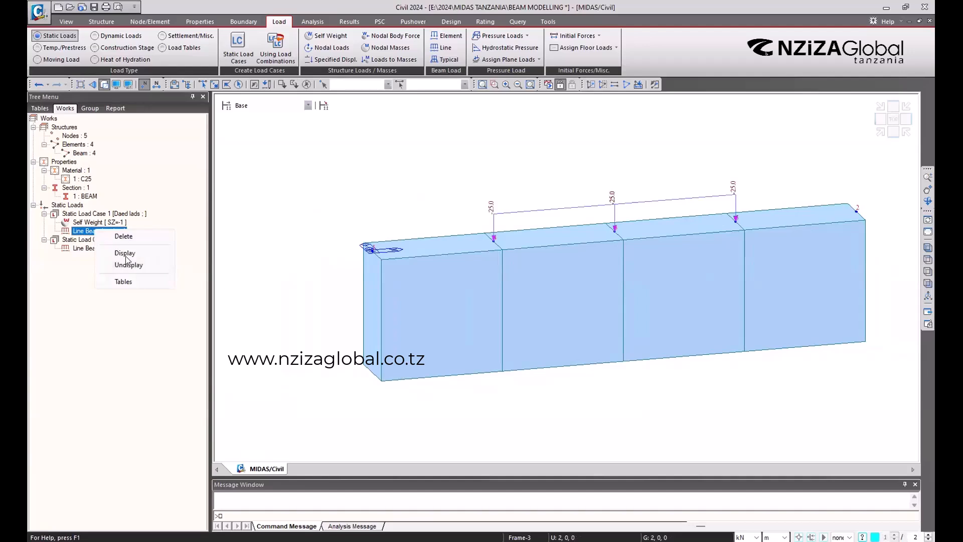
click(125, 254)
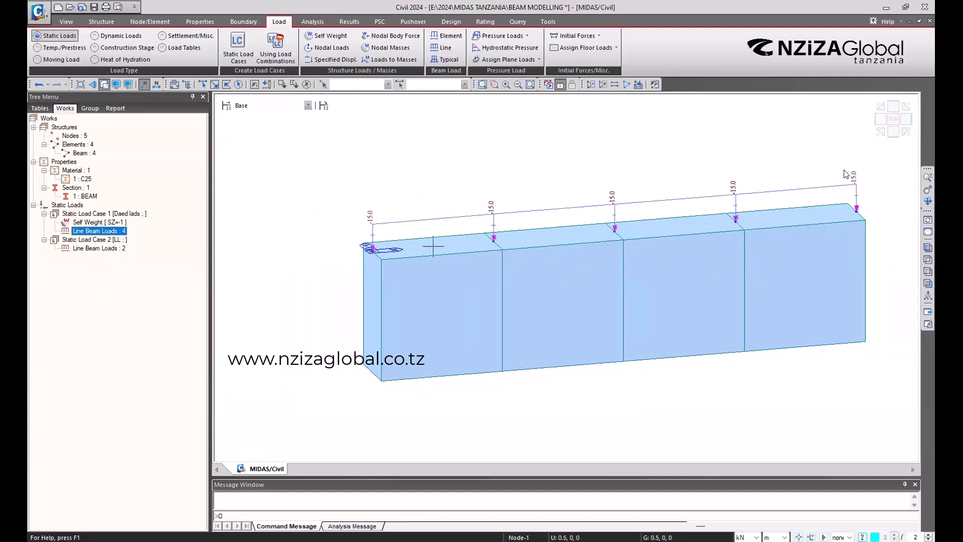
click(881, 132)
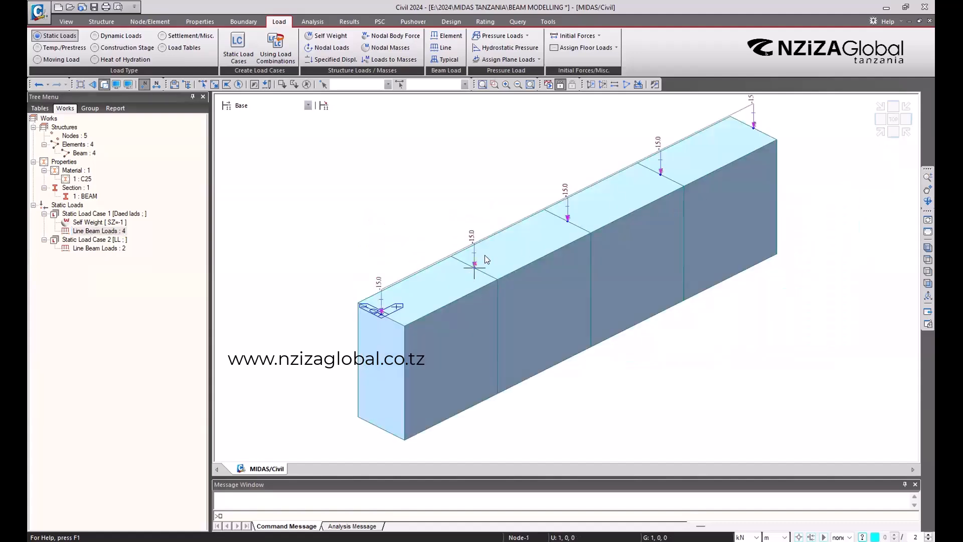
scroll(553, 296, up, 2)
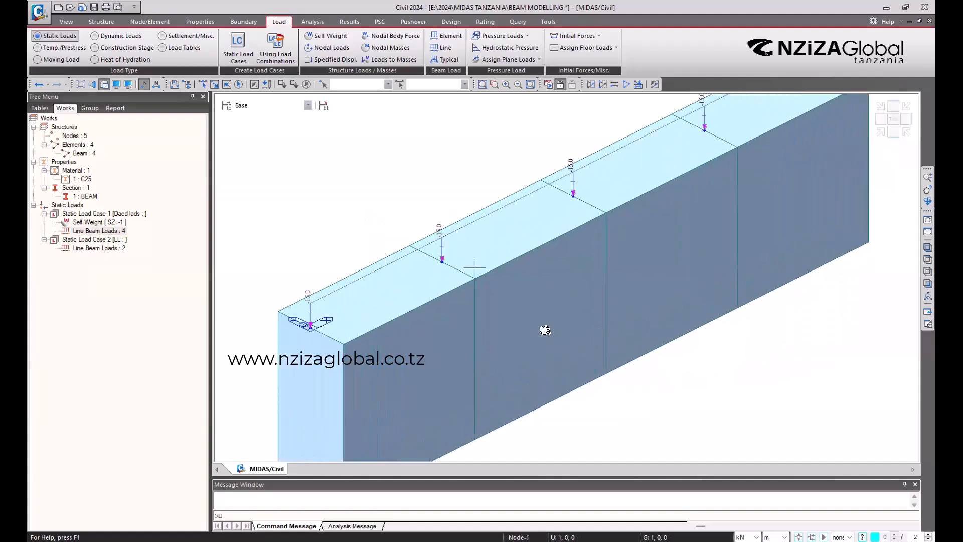
scroll(543, 333, down, 3)
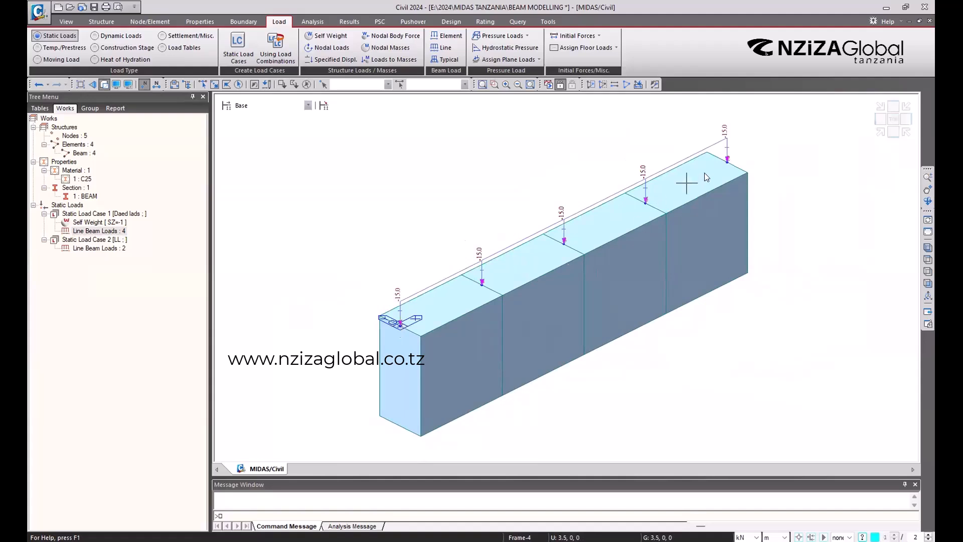
mouse_move(705, 174)
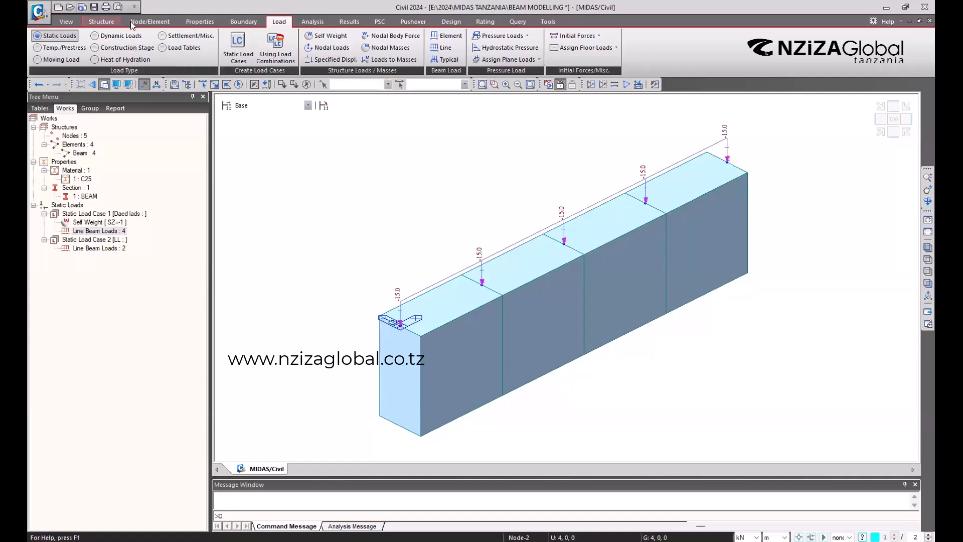
Open Translate Nodes in copy mode and compare its unequal distance option with the equal distance option
click(149, 22)
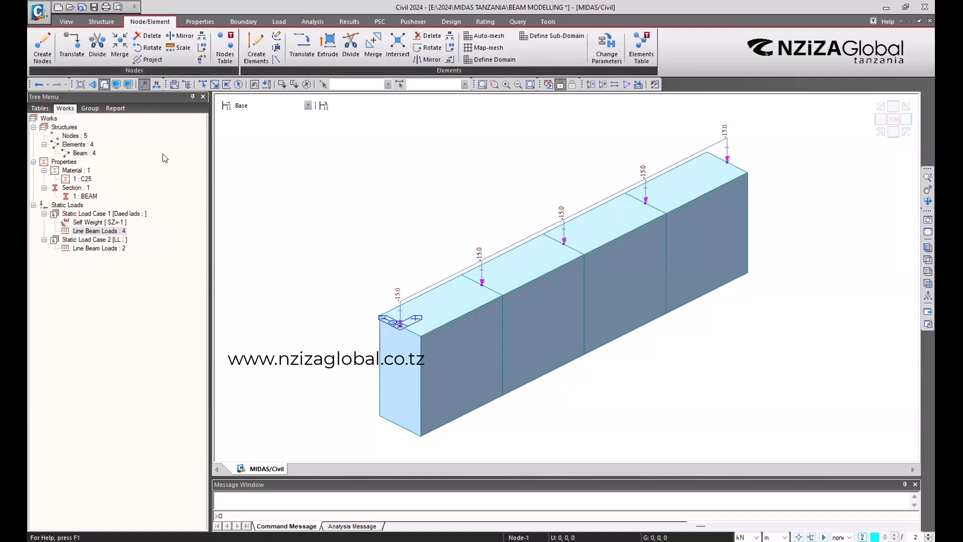
click(65, 49)
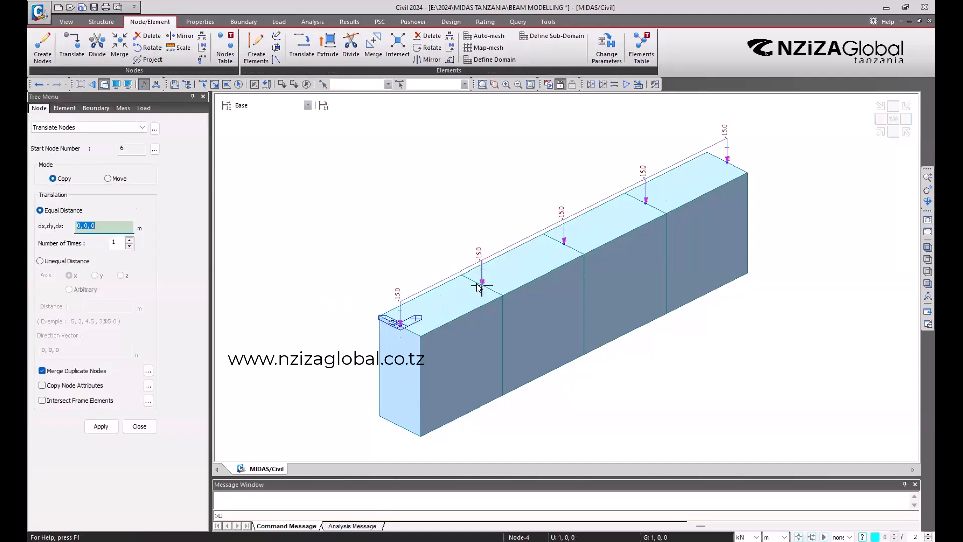
mouse_move(479, 287)
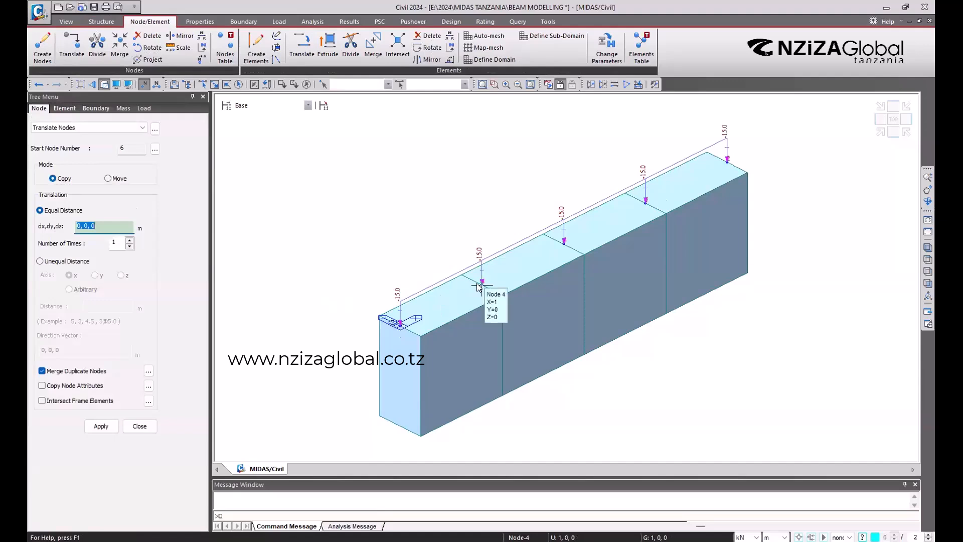
double_click(78, 225)
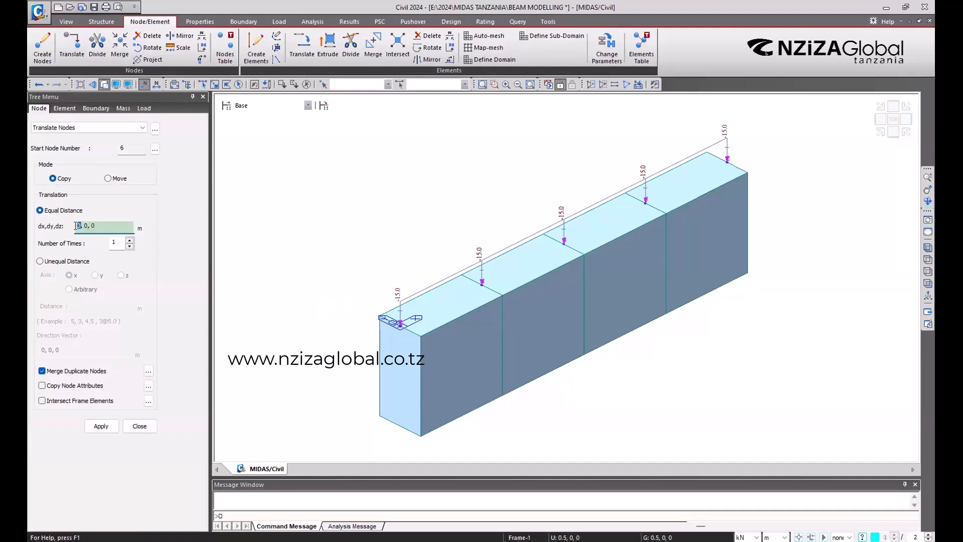
click(55, 261)
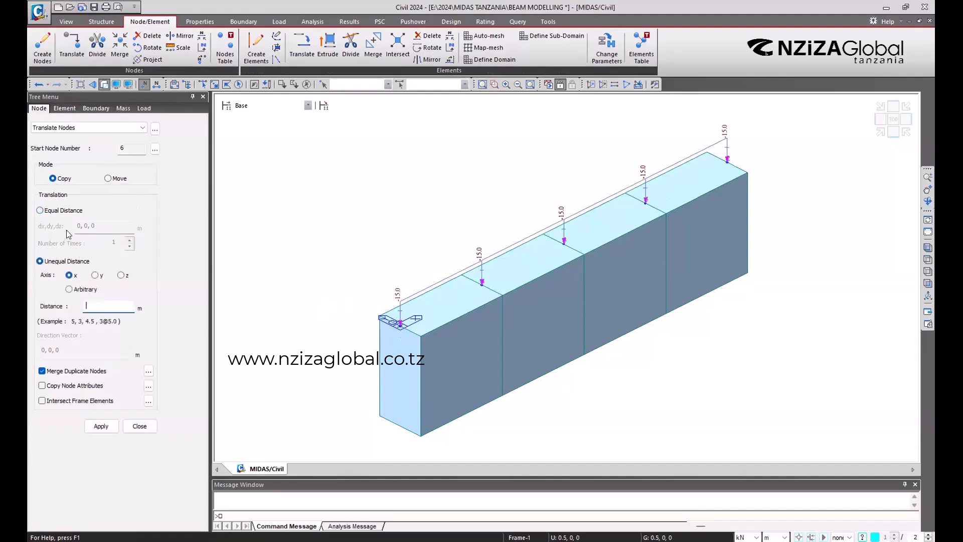
click(53, 213)
double_click(79, 226)
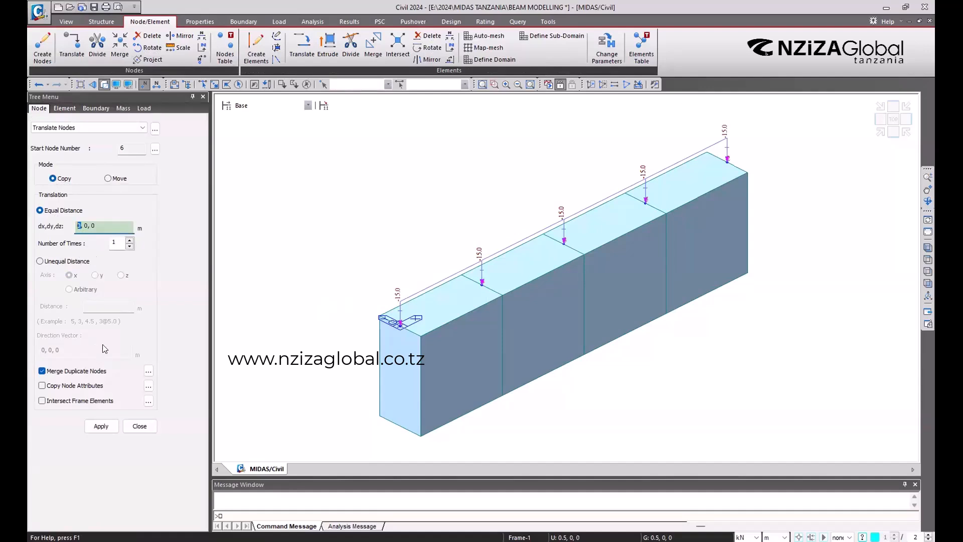
Try an equal copy distance of 1, 0, 0 m for translating the beam's start node
text(0.5)
click(202, 84)
text(-0.1)
click(88, 226)
click(216, 217)
click(218, 215)
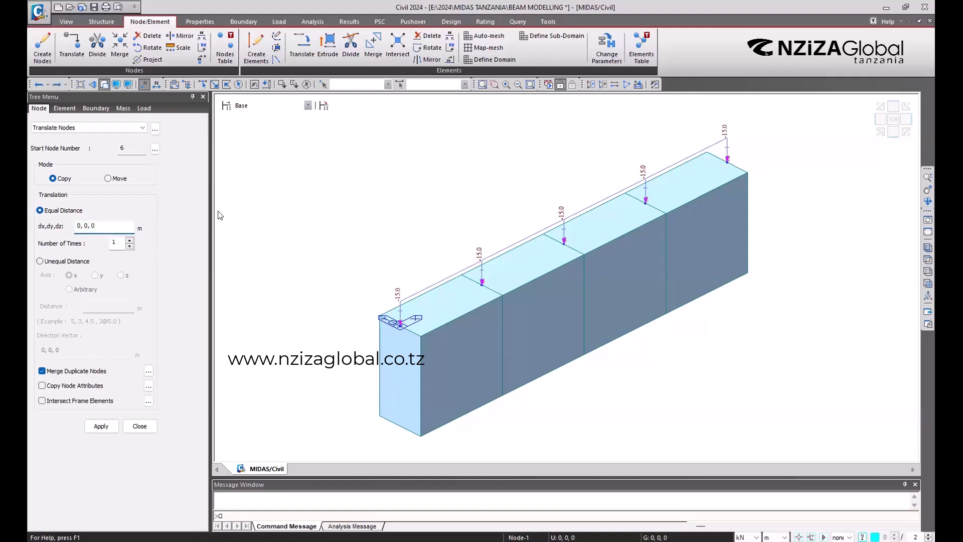
double_click(78, 226)
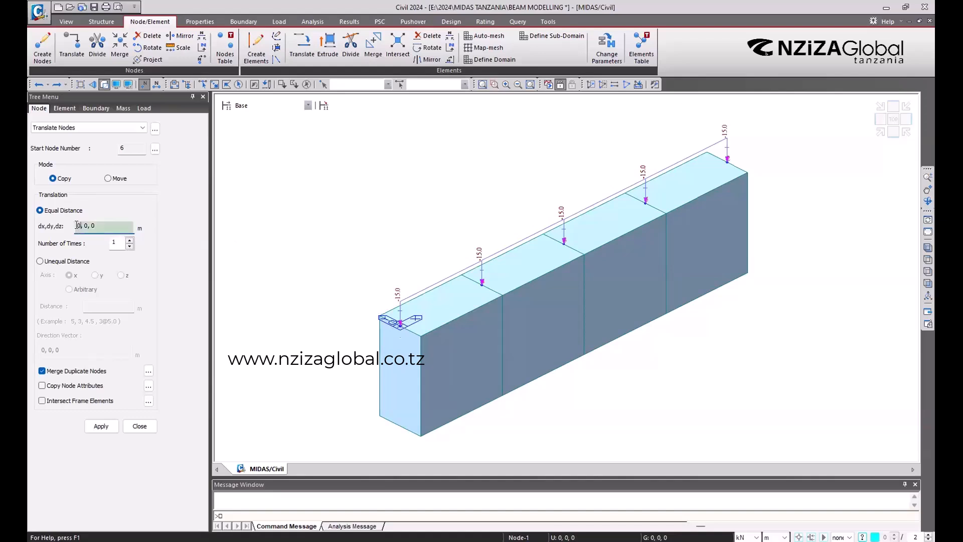
text(1)
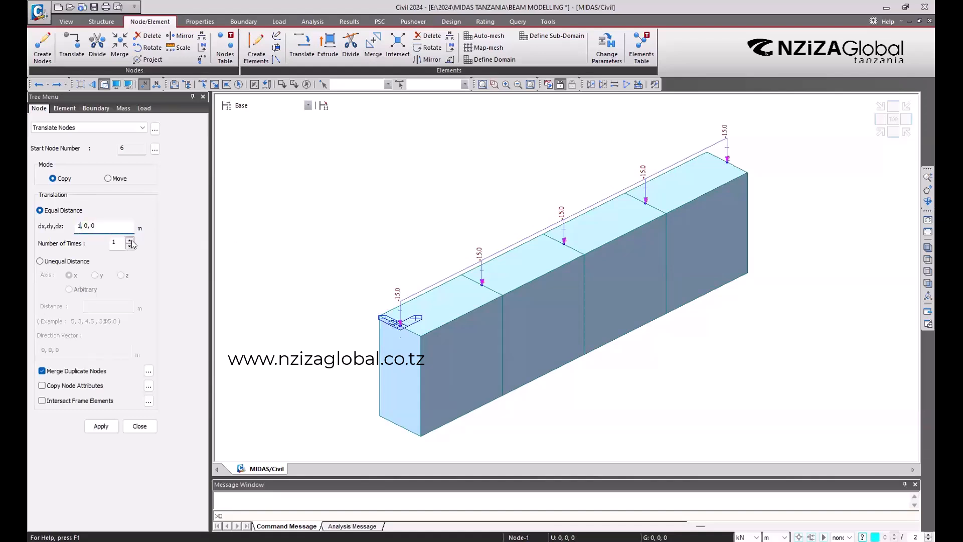
click(115, 227)
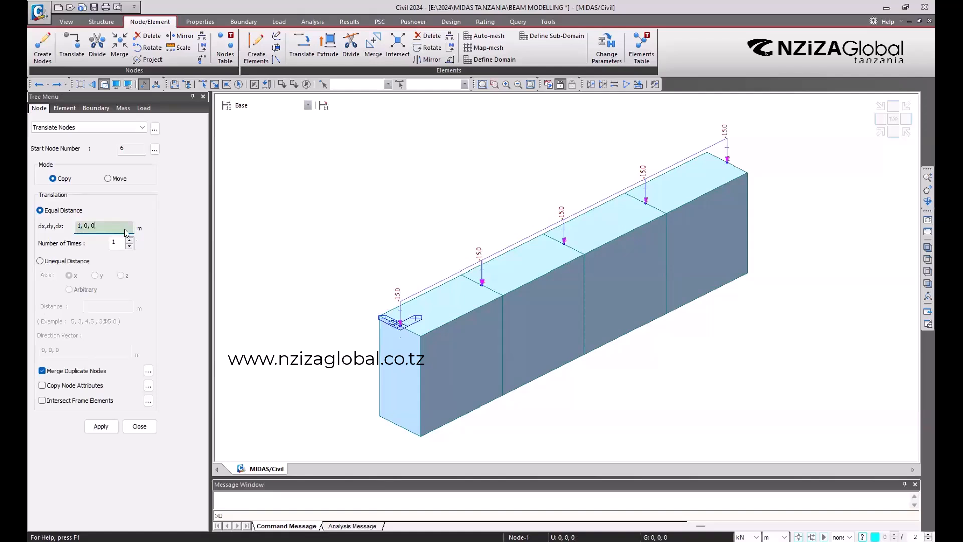
click(202, 84)
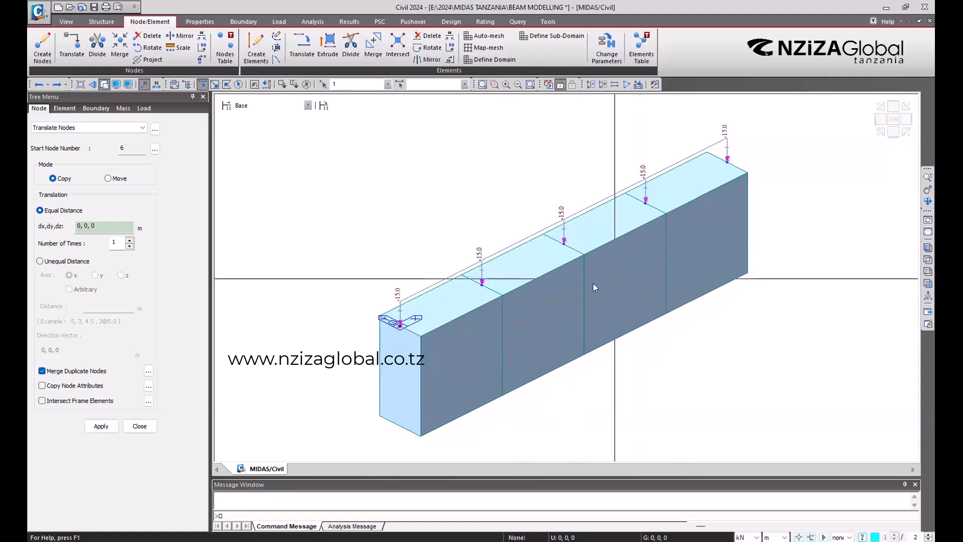
scroll(572, 296, down, 2)
scroll(598, 307, up, 2)
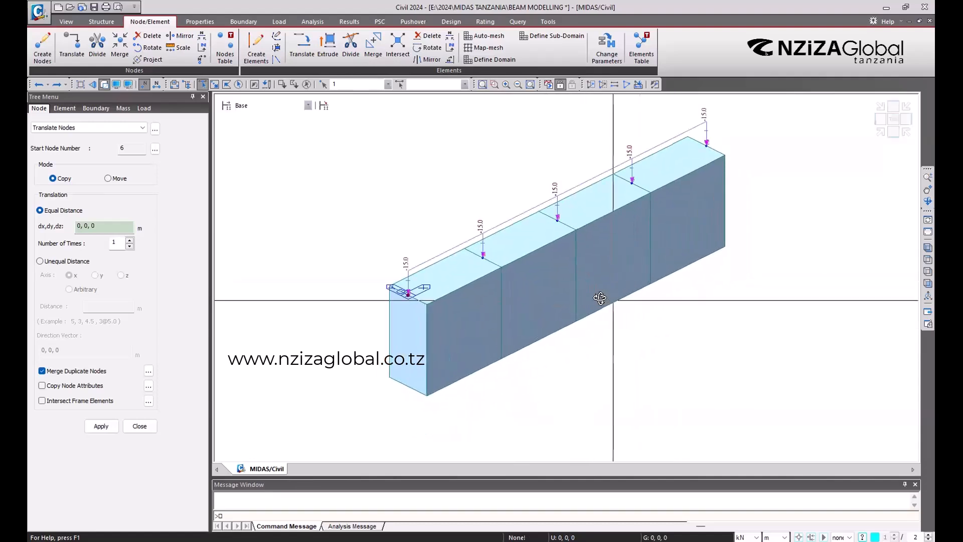
ctrl+middle_drag(601, 294, 569, 288)
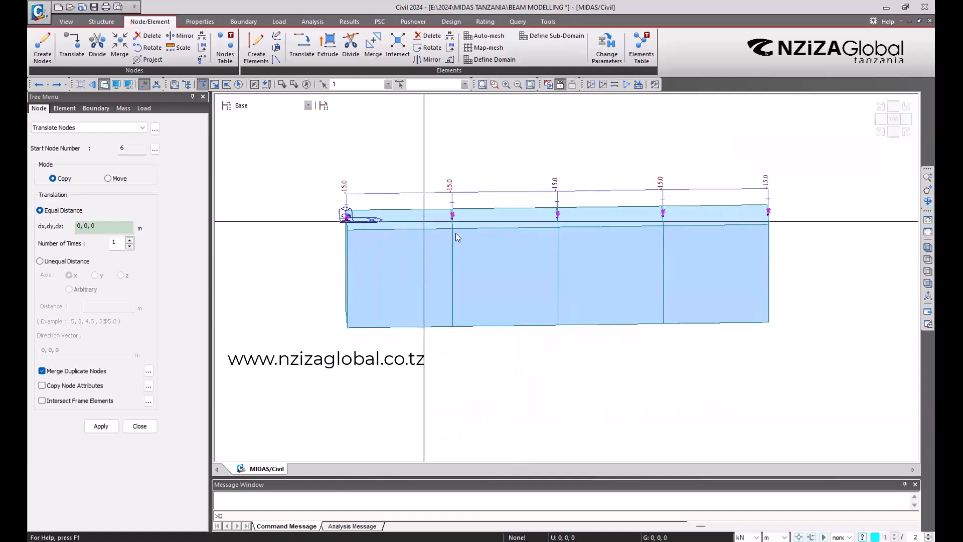
scroll(537, 233, up, 2)
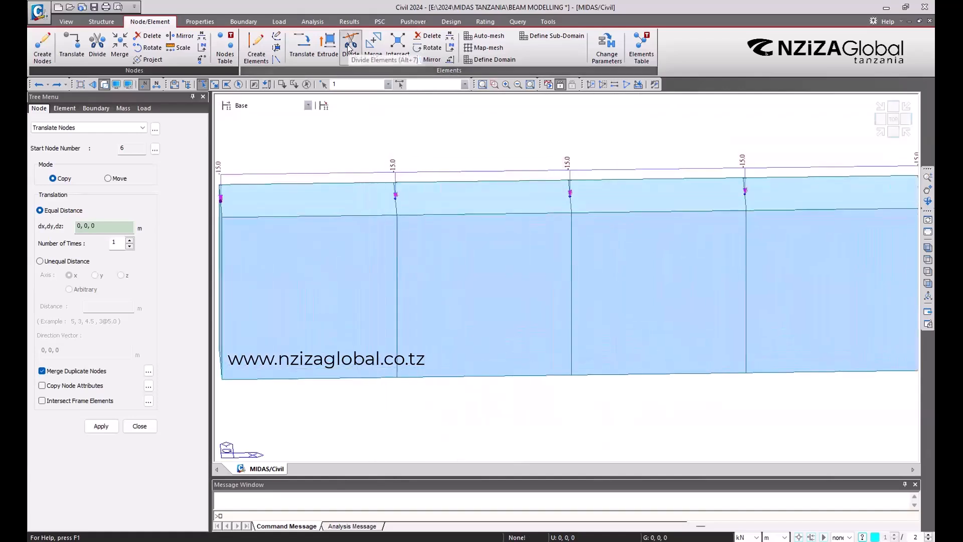
Open Divide Elements for frame elements, compare its equal distance and unequal distance options, and close it without dividing the beam
scroll(464, 272, down, 1)
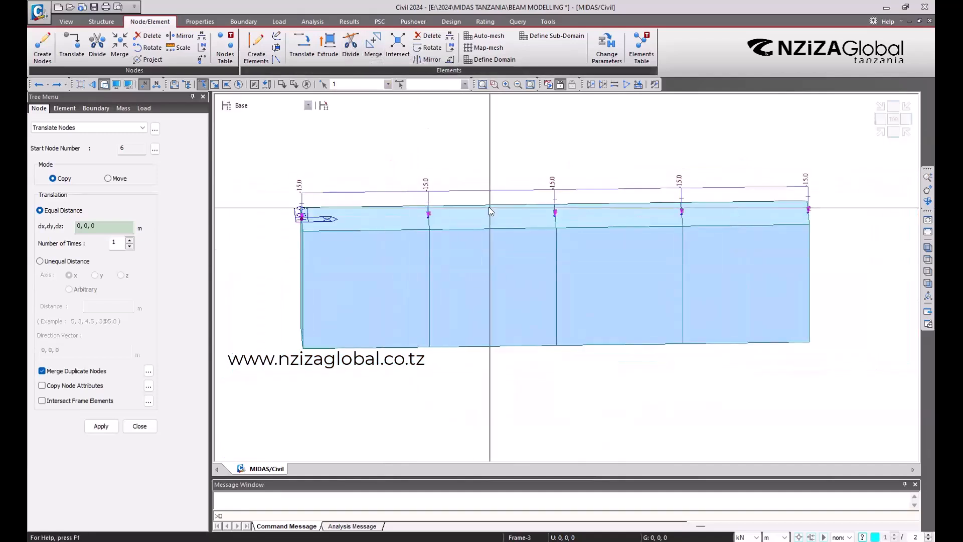
mouse_move(490, 210)
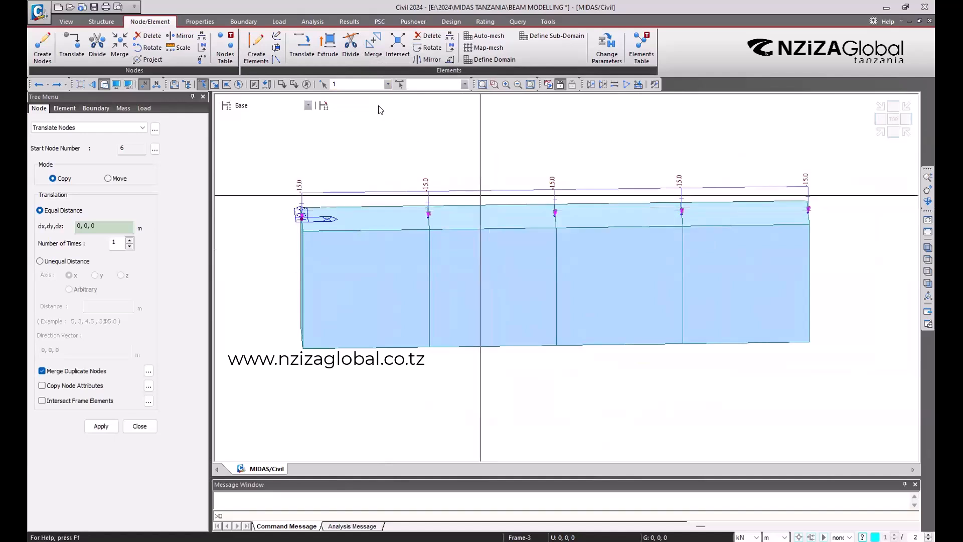
click(347, 57)
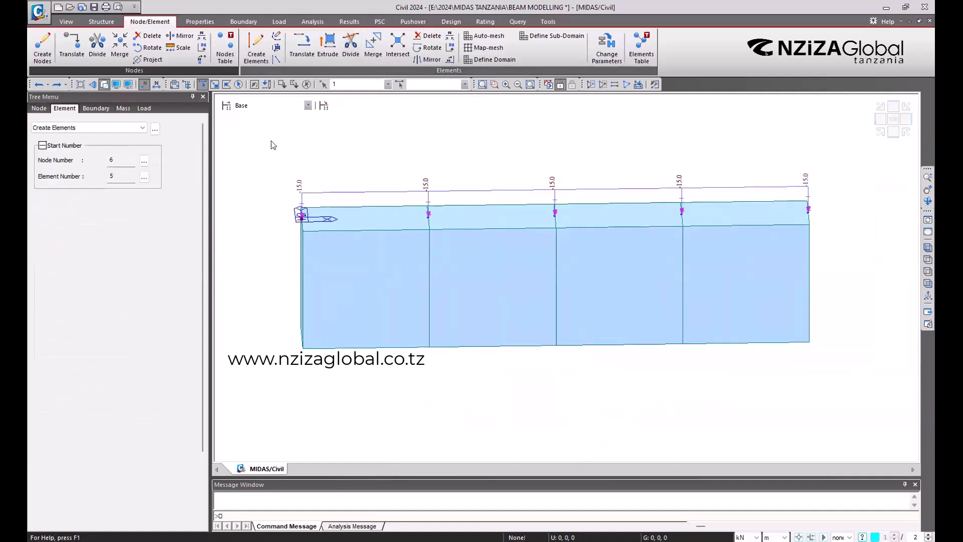
click(124, 163)
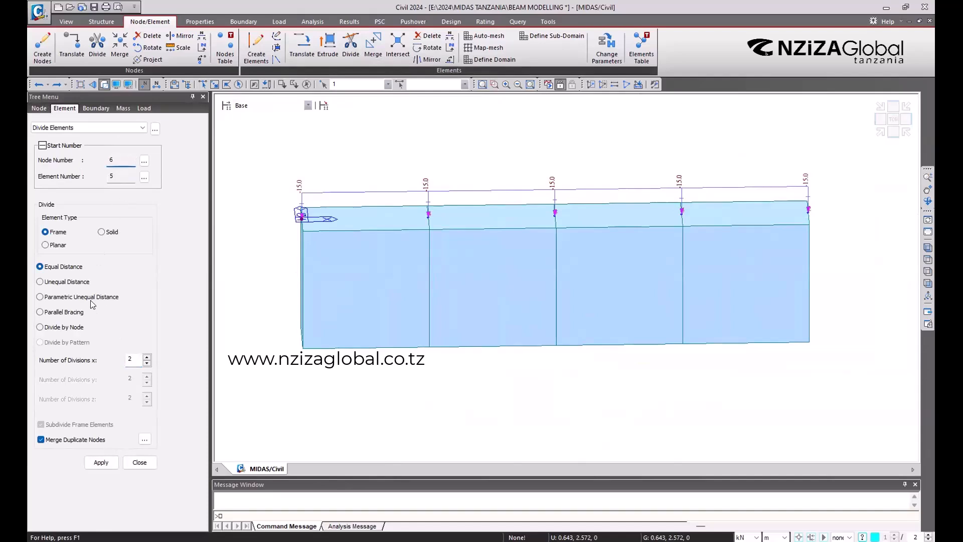
double_click(132, 358)
click(69, 283)
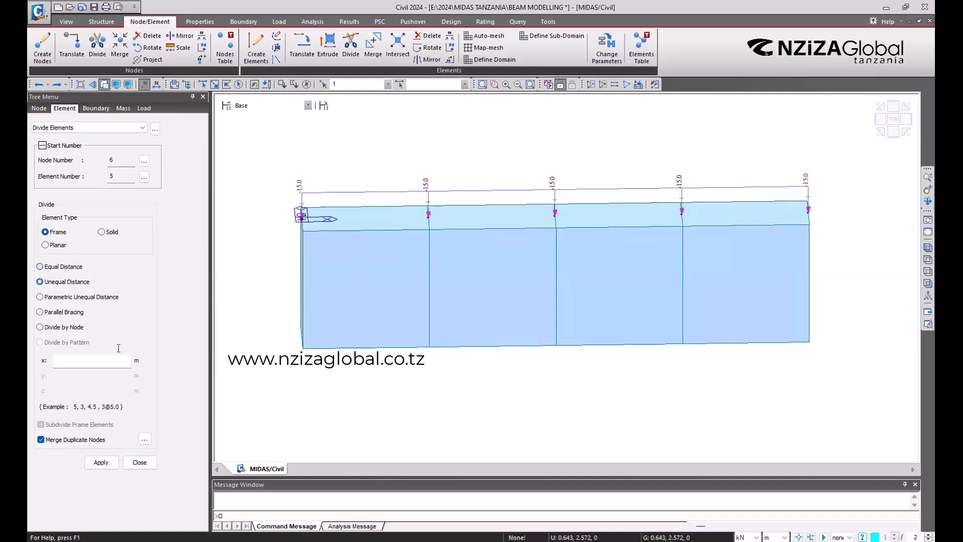
click(83, 363)
click(137, 462)
Switch the beam to the isometric view and try to perform the analysis
click(880, 132)
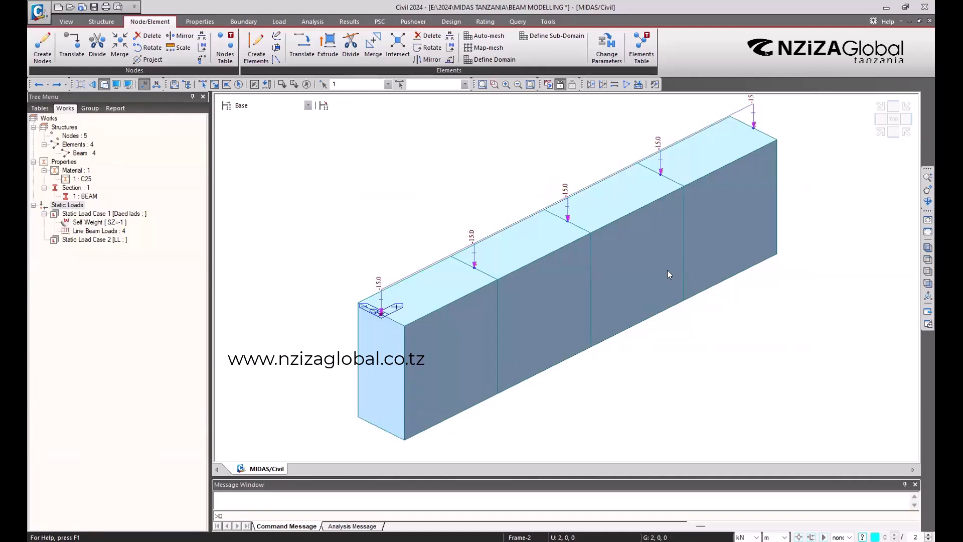
middle_drag(523, 247, 533, 252)
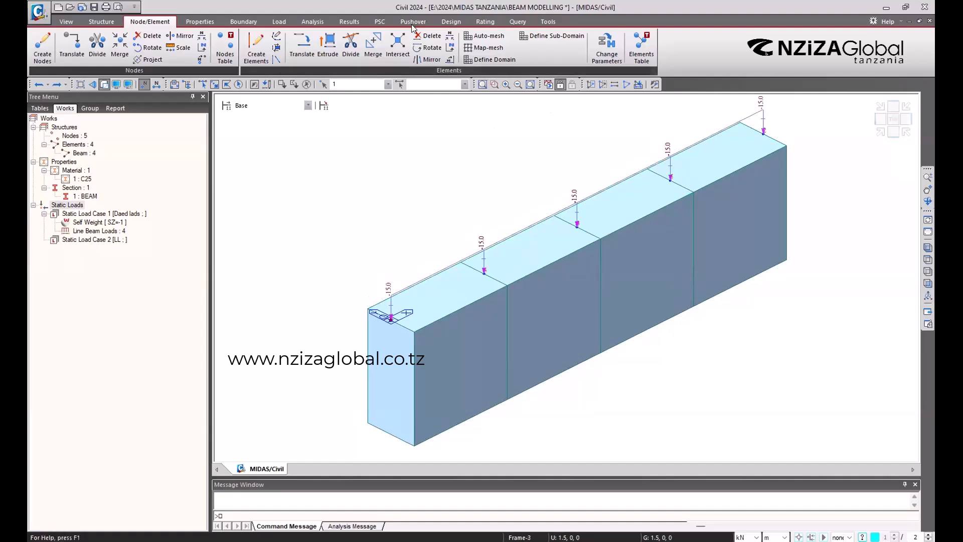
click(314, 23)
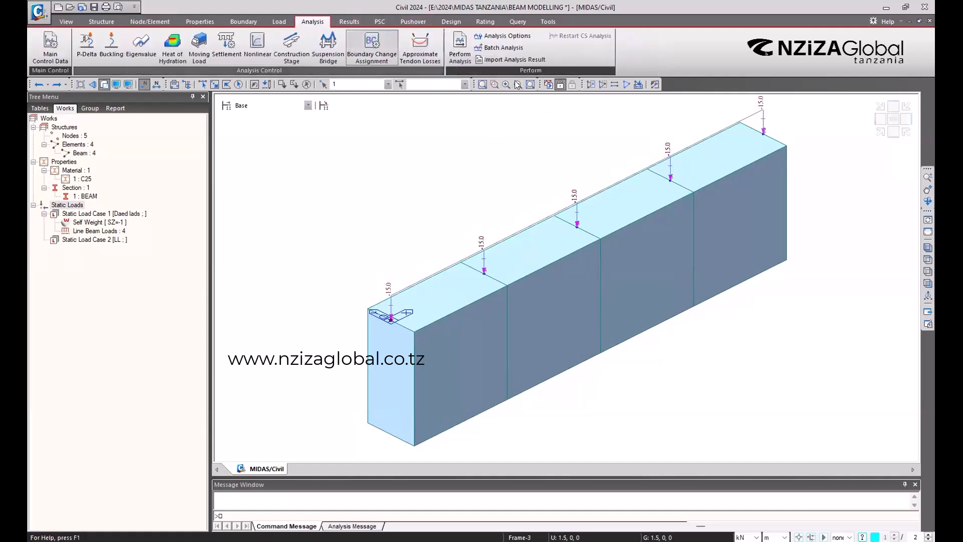
click(459, 57)
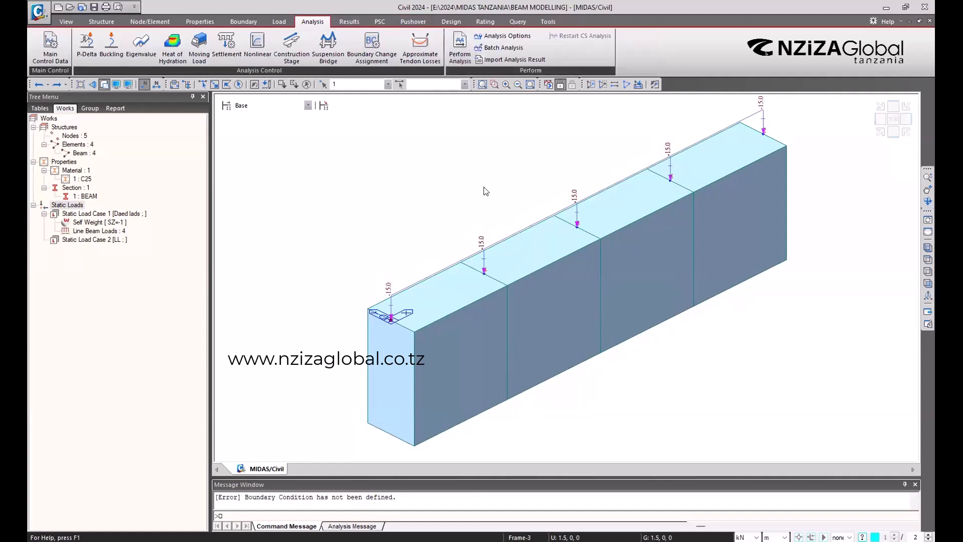
scroll(498, 211, down, 1)
scroll(505, 201, up, 2)
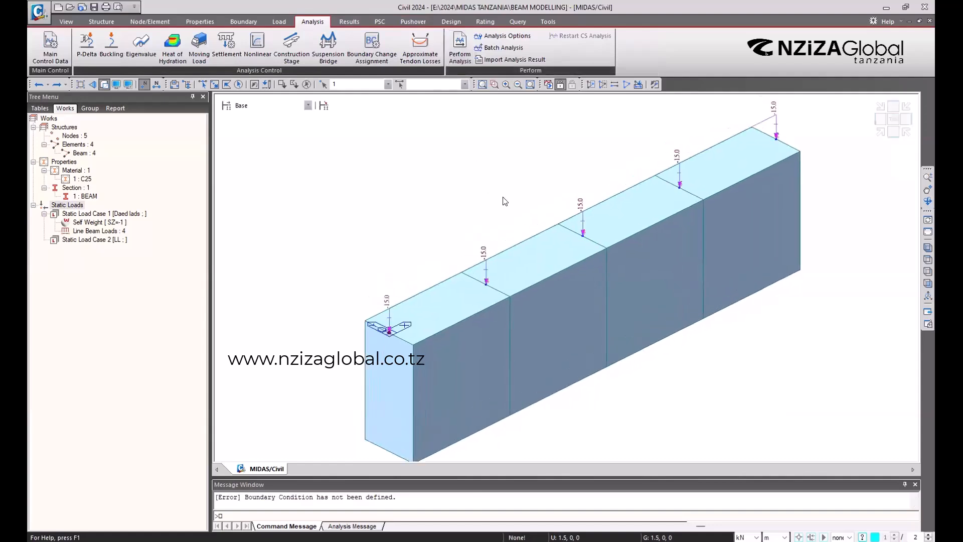
mouse_move(506, 202)
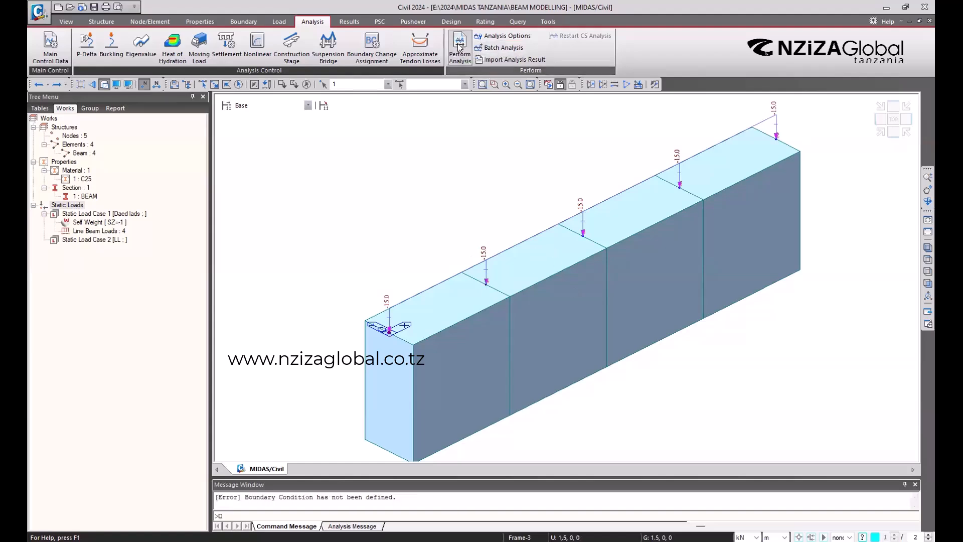
Review the node and element, property, boundary, load and analysis commands in workflow order, and examine the beam
middle_drag(555, 257, 446, 310)
click(158, 21)
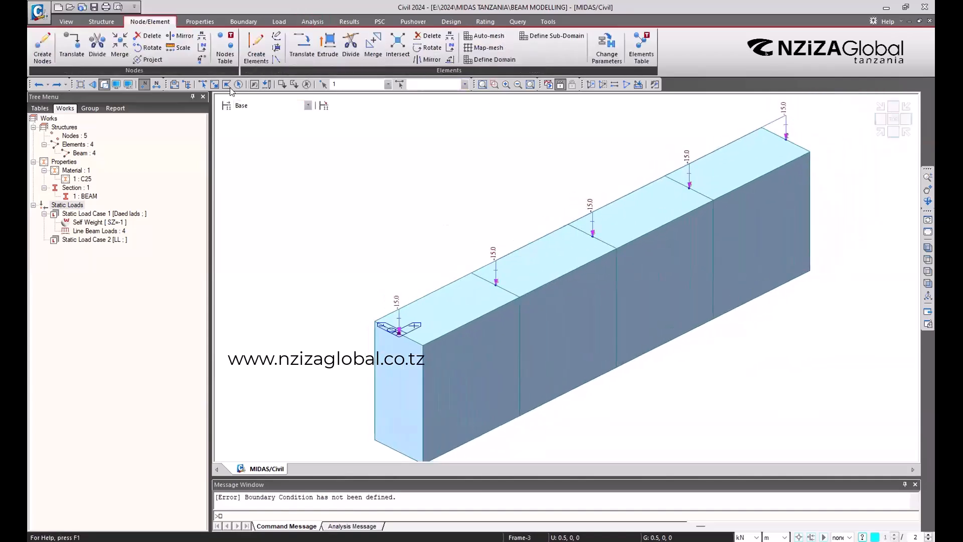
click(201, 22)
click(247, 21)
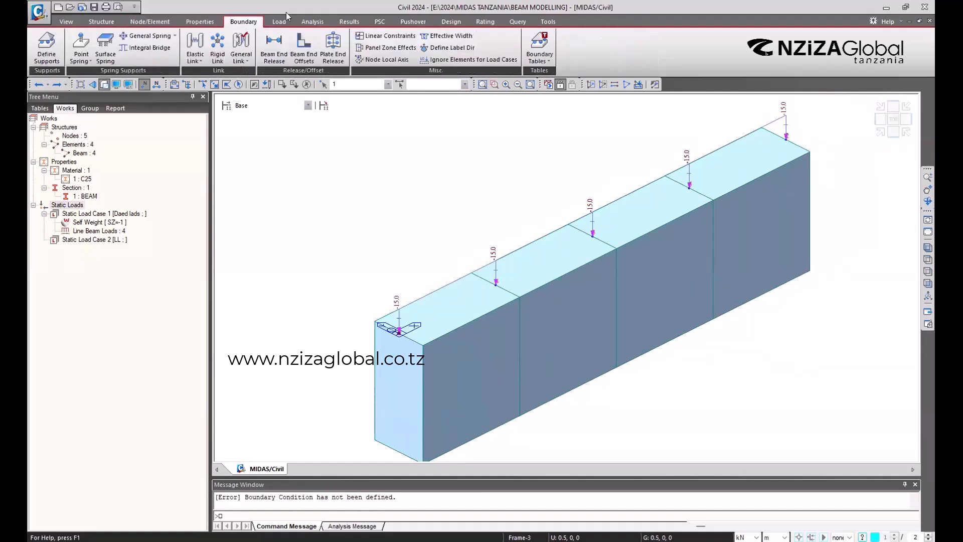
click(280, 21)
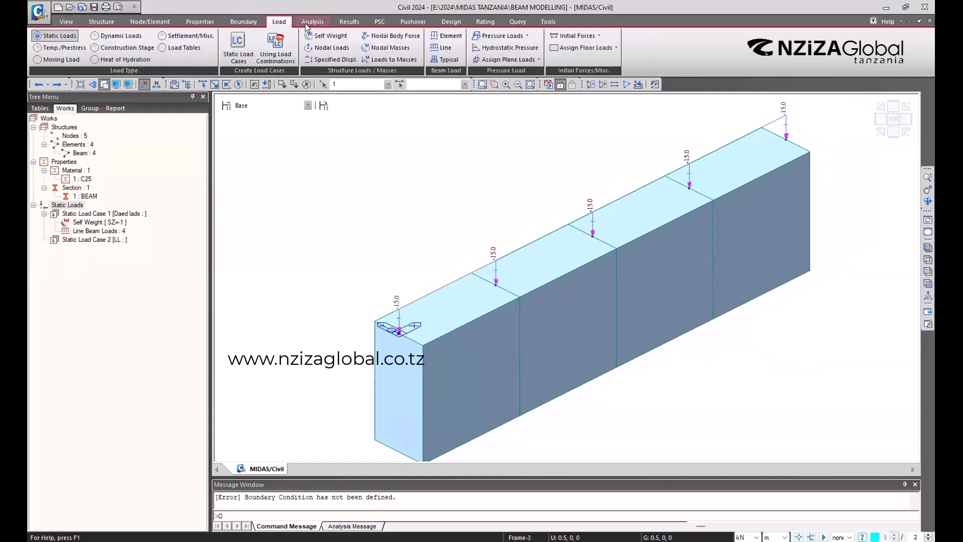
click(306, 22)
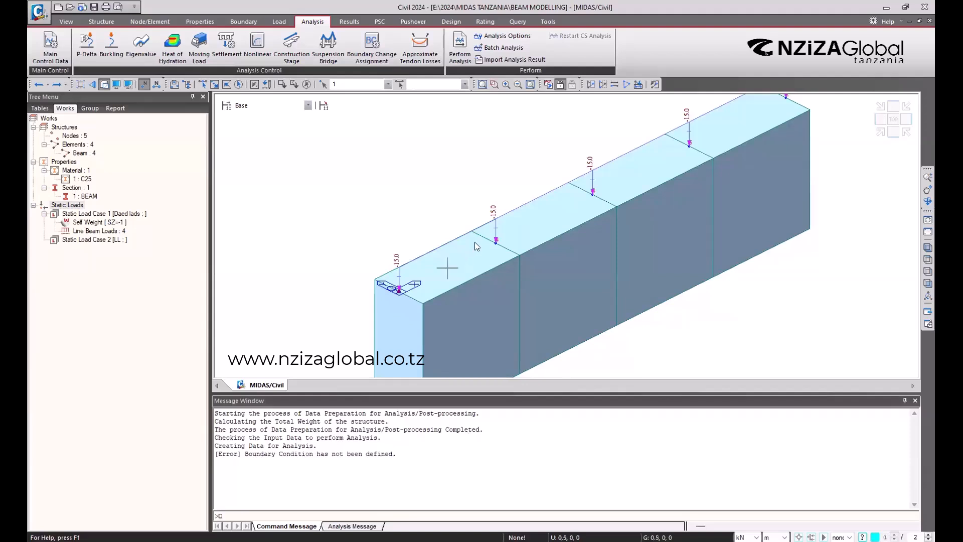
scroll(499, 242, down, 3)
scroll(581, 326, up, 2)
middle_drag(556, 234, 534, 252)
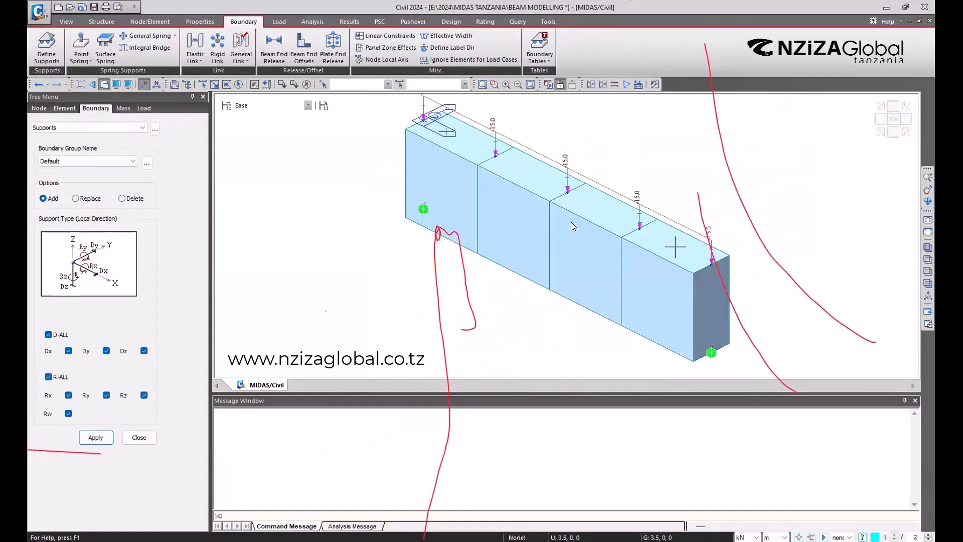
Perform the analysis of the beam with the end supports defined
click(312, 22)
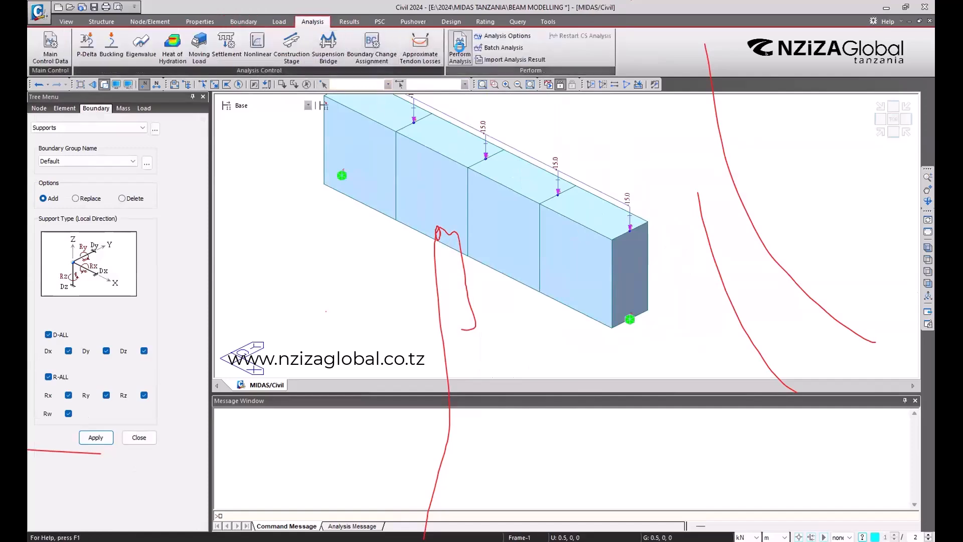
click(460, 50)
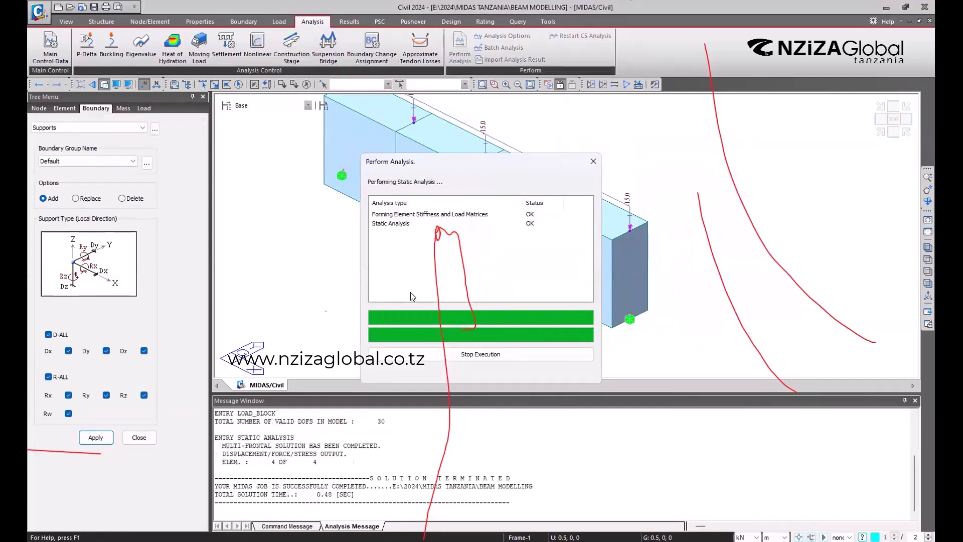
middle_drag(519, 250, 574, 251)
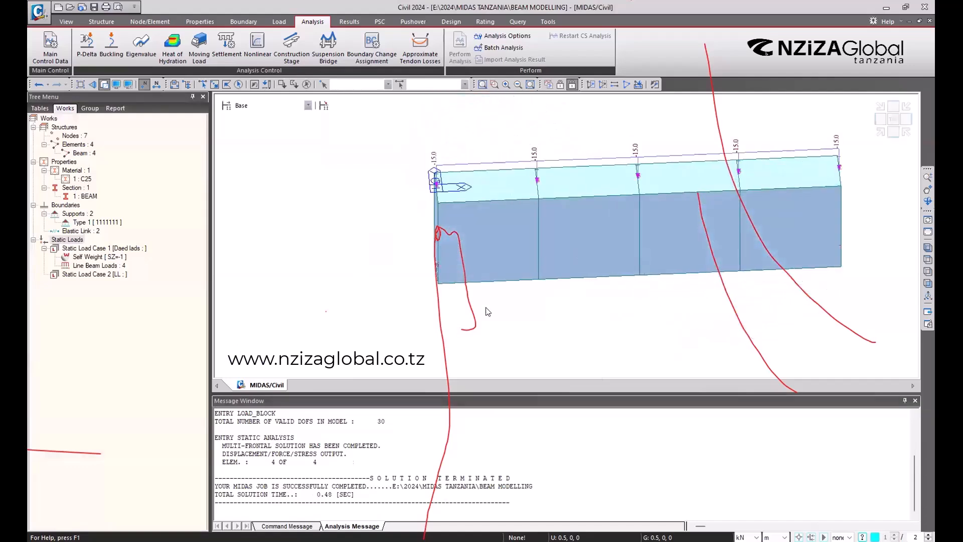
middle_drag(486, 311, 504, 241)
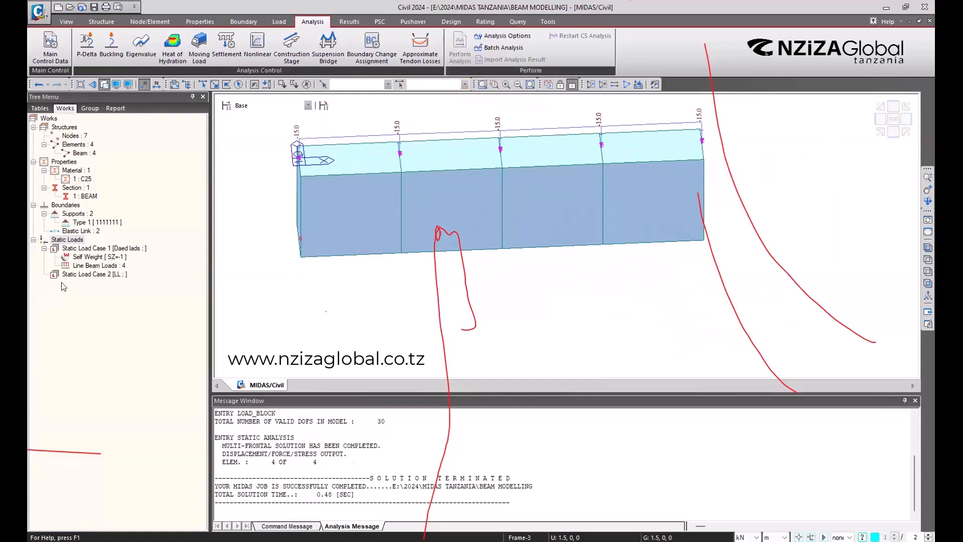
Display the Type 1 supports on the model and examine them at both ends of the beam
click(86, 223)
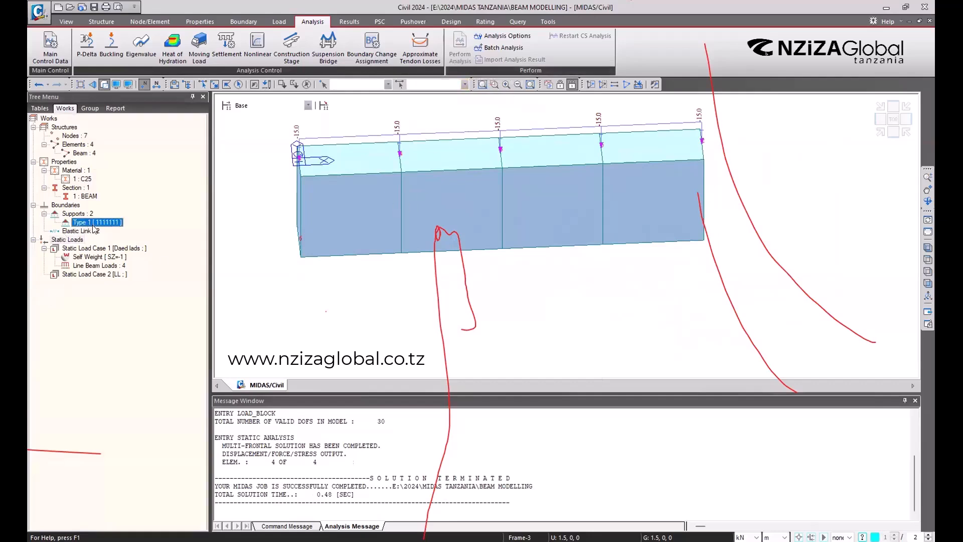
right_click(91, 223)
click(119, 367)
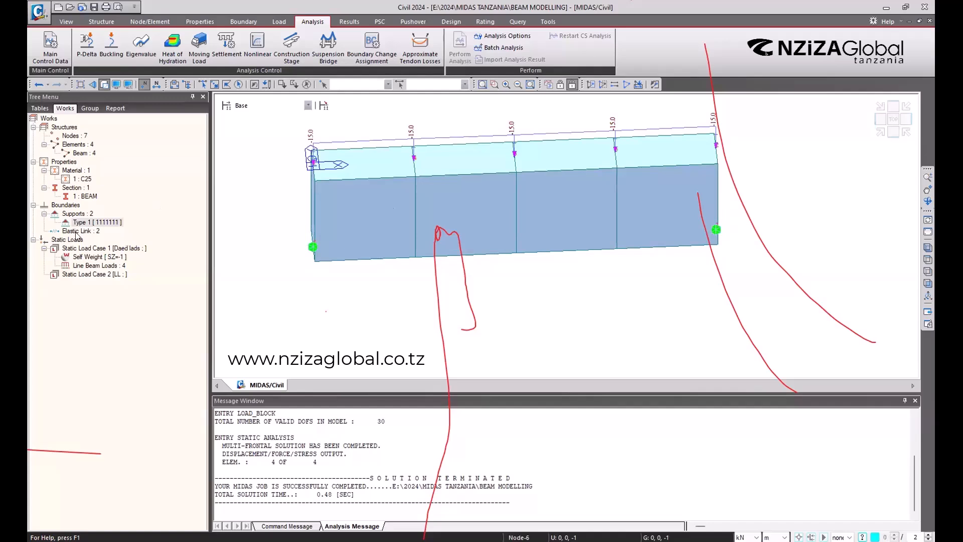
click(69, 206)
right_click(69, 206)
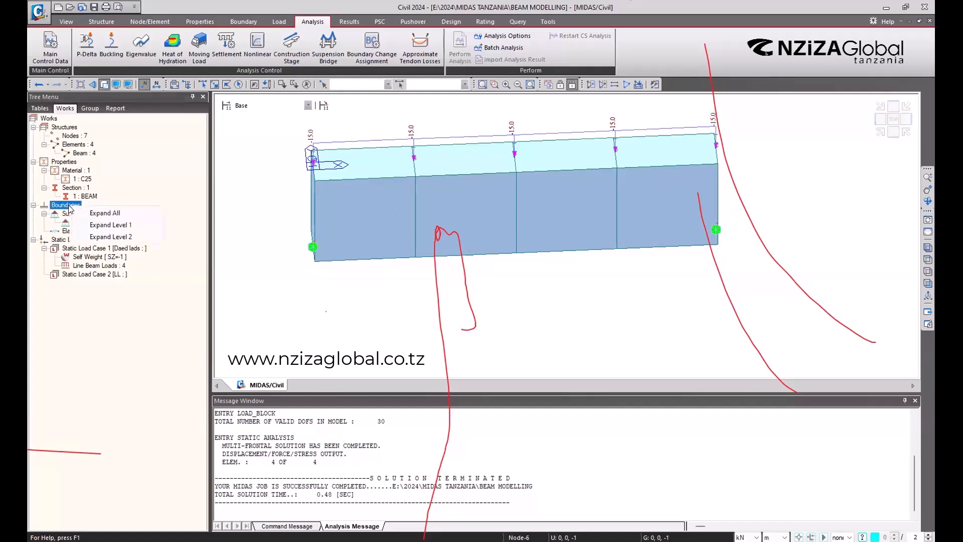
click(62, 217)
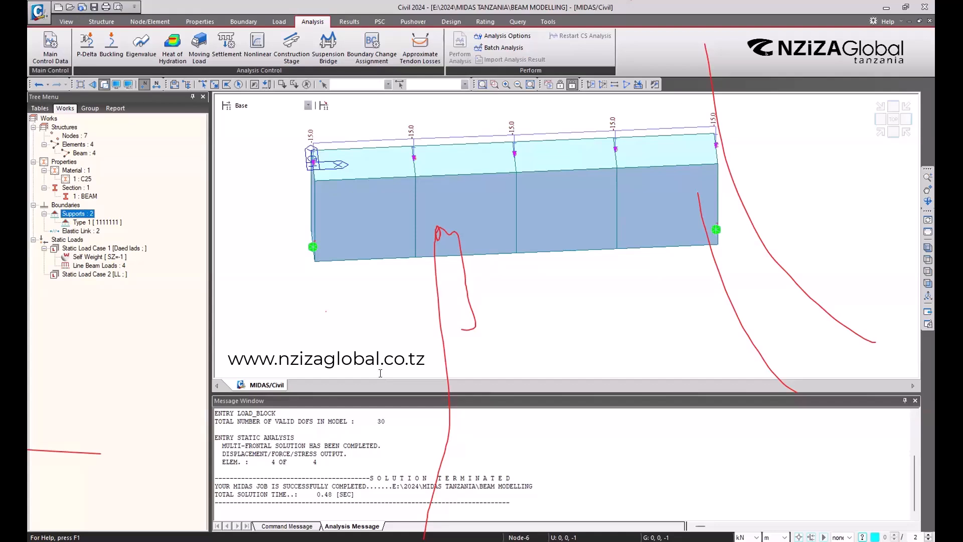
click(65, 17)
scroll(383, 249, up, 1)
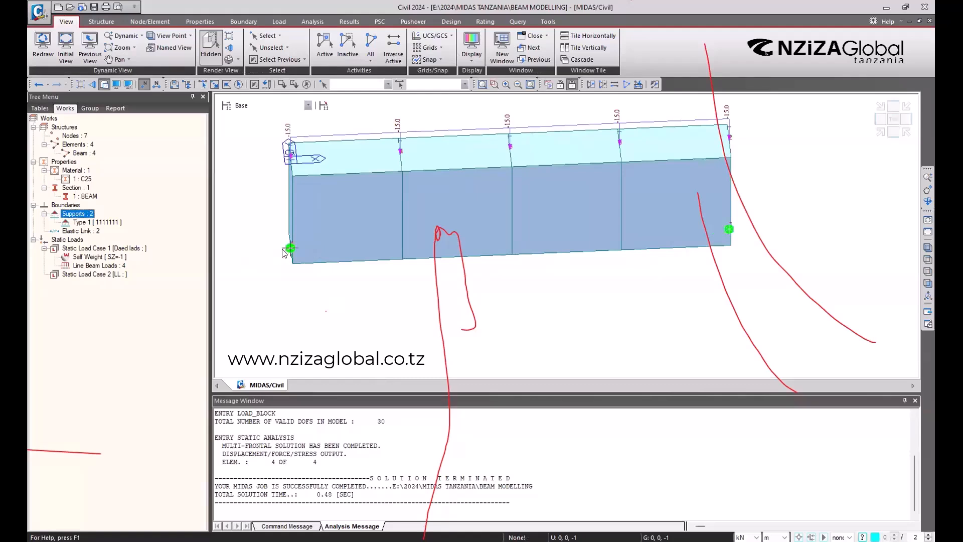
mouse_move(731, 248)
ctrl+middle_drag(703, 216, 718, 195)
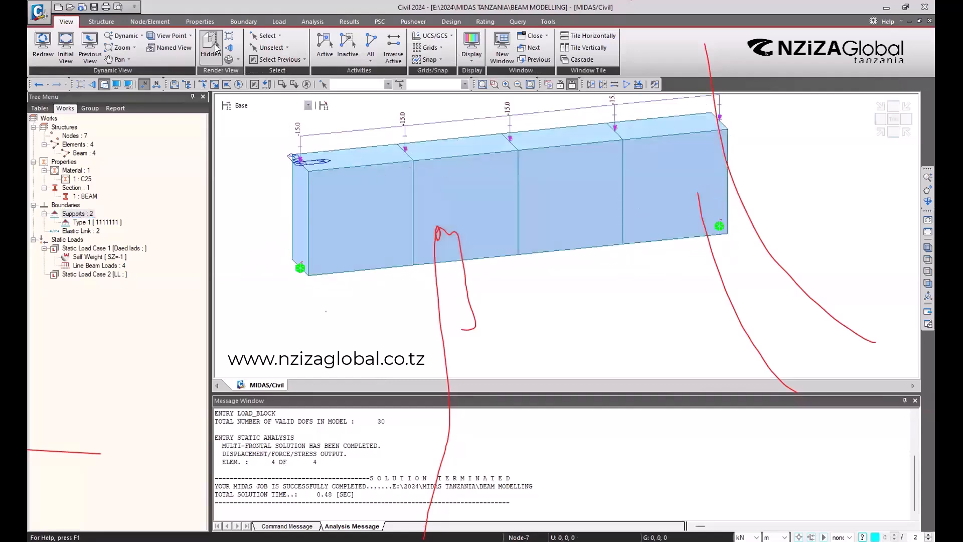
Look through the model's boundary entries, covering the supports and the elastic links
click(149, 22)
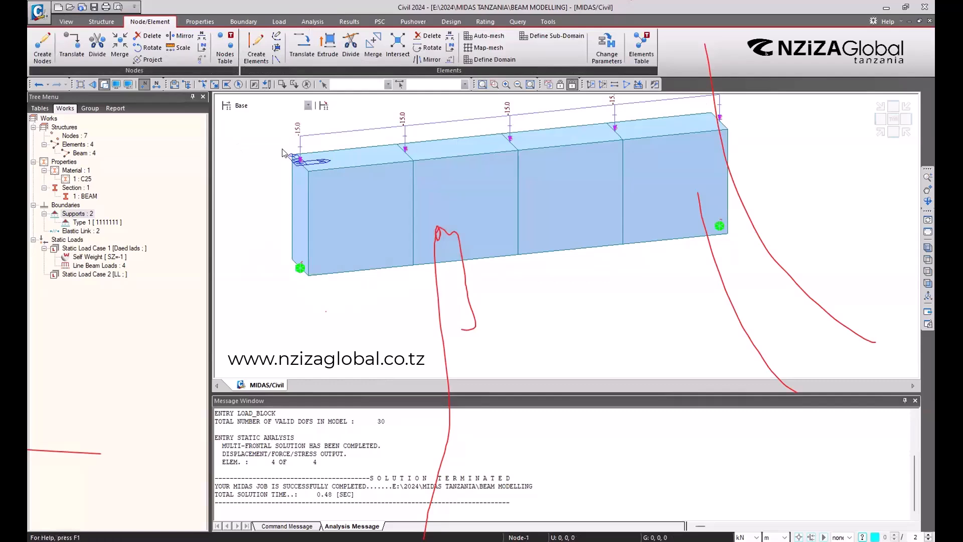
middle_drag(290, 183, 353, 230)
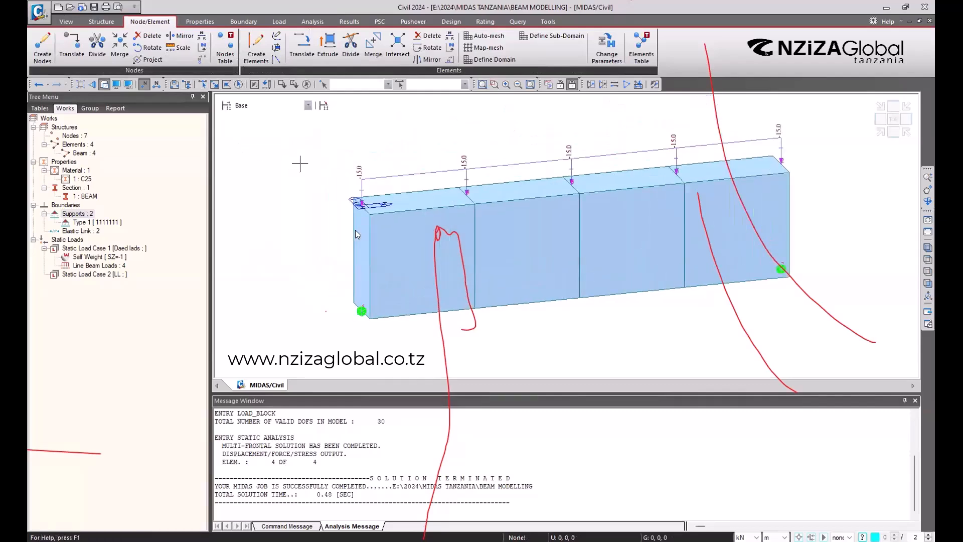
click(76, 213)
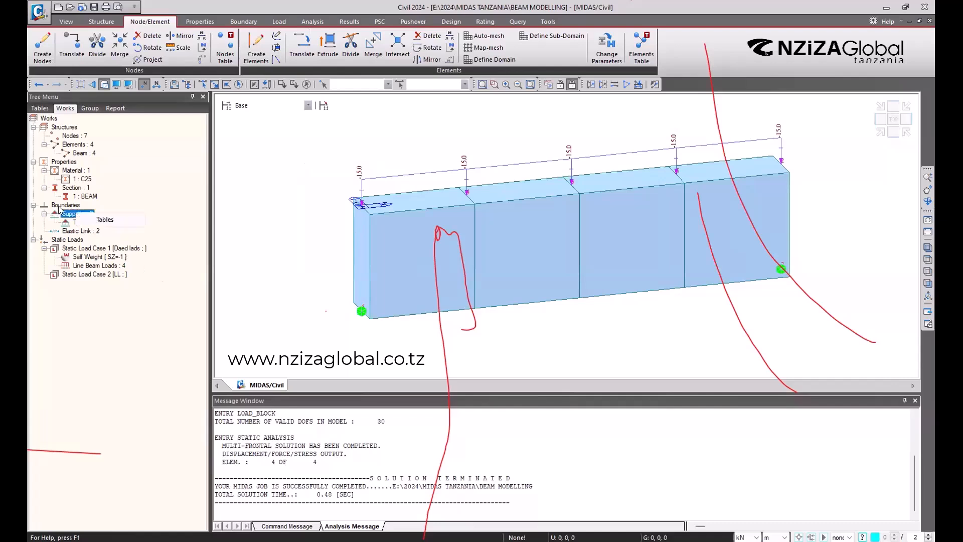
right_click(60, 206)
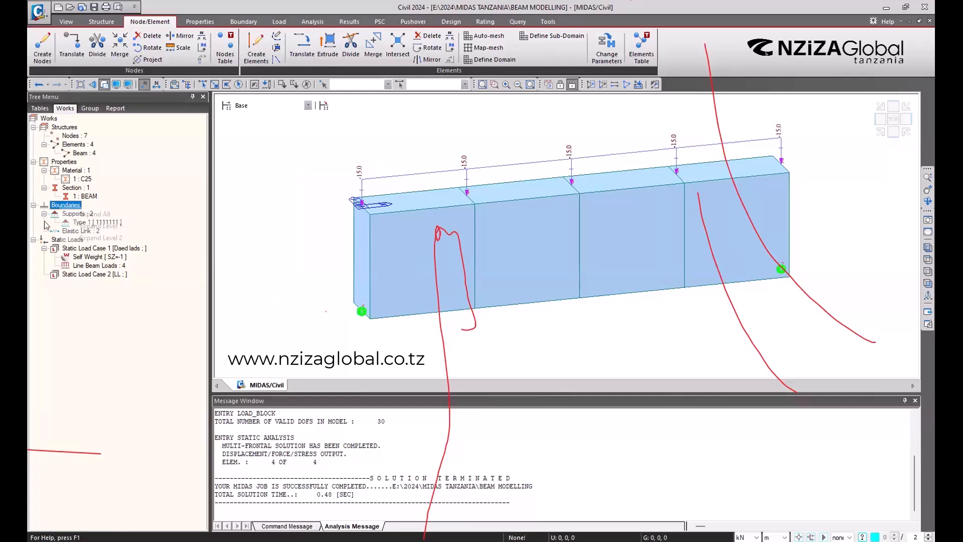
click(65, 213)
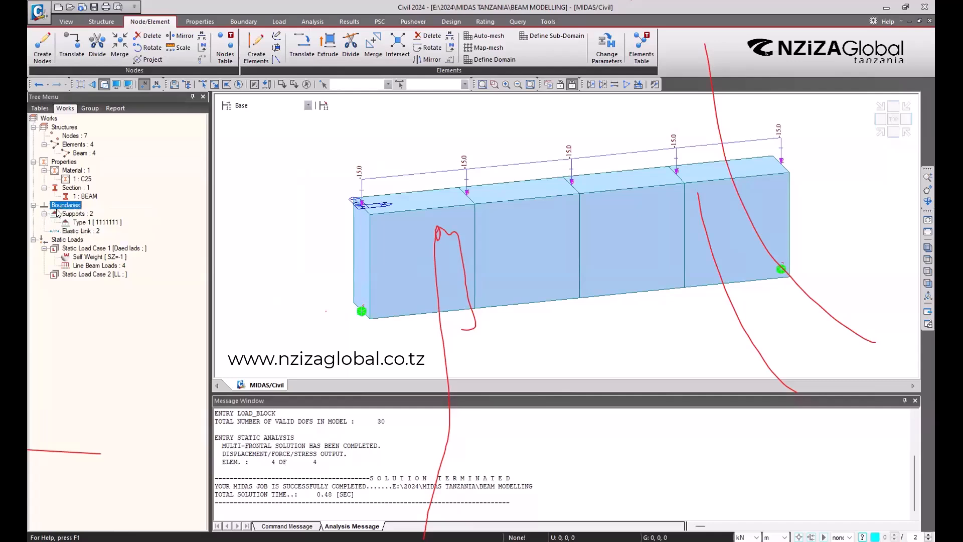
click(75, 230)
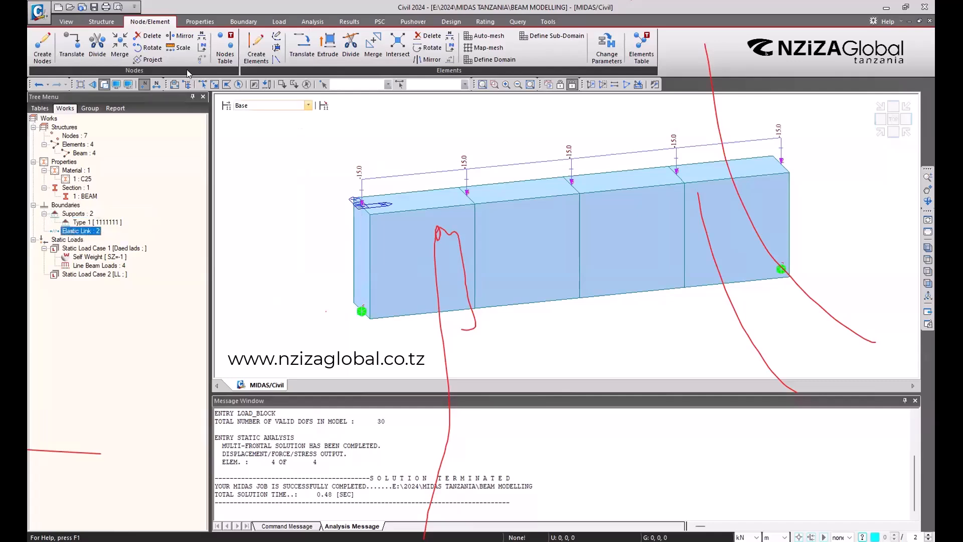
Set Translate Nodes in copy mode to an equal distance of 0, 0, -1 m and bring up the boundary commands
click(73, 53)
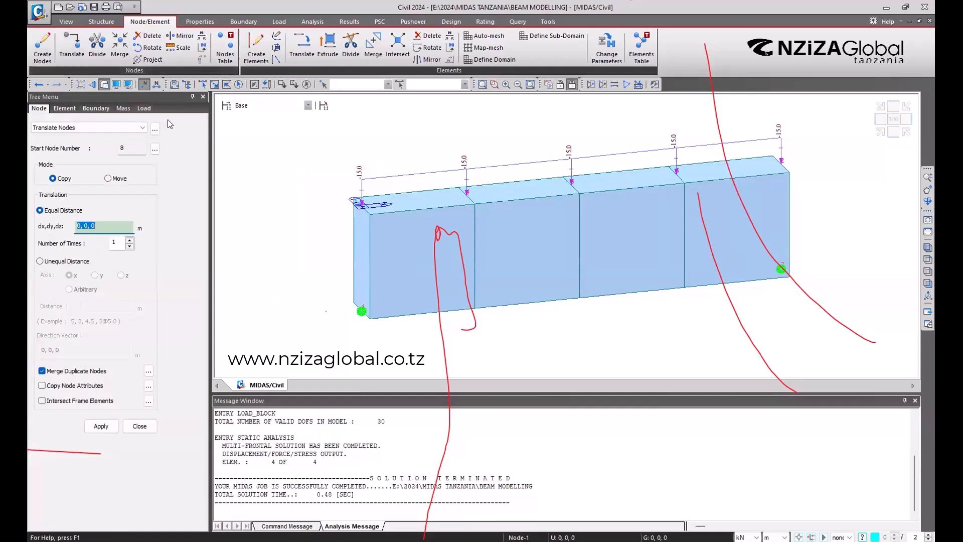
click(105, 225)
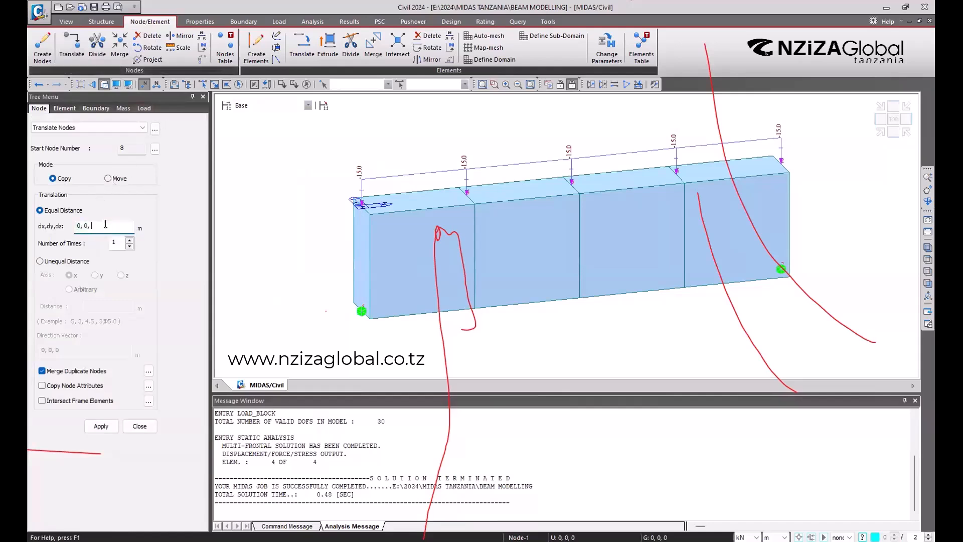
key(BackSpace)
text(-1)
click(238, 22)
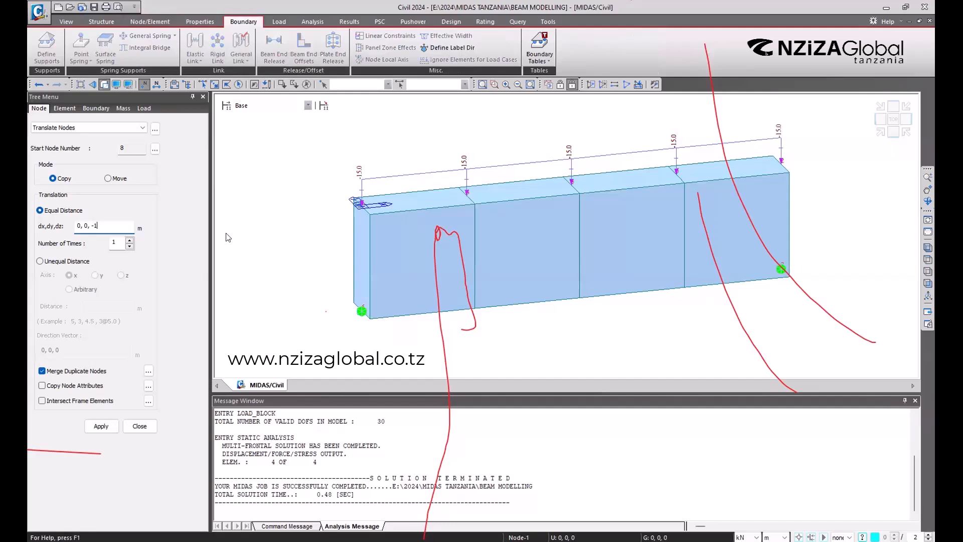
click(244, 246)
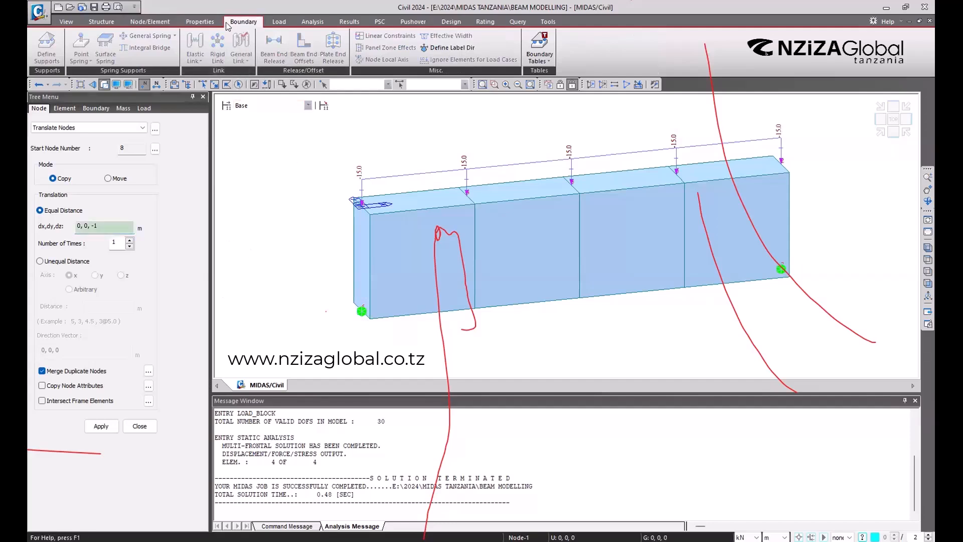
click(71, 23)
click(98, 23)
click(149, 23)
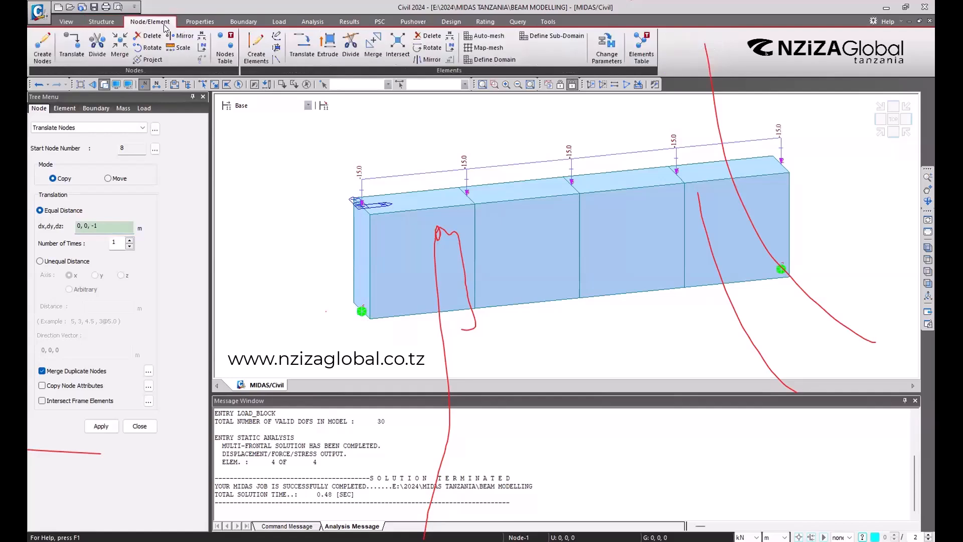
click(193, 23)
click(234, 21)
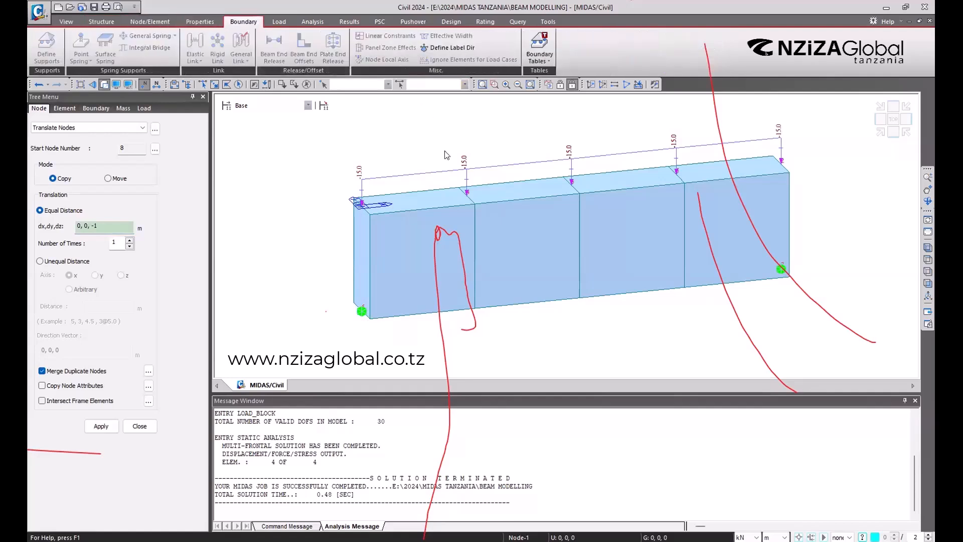
click(280, 22)
click(311, 22)
click(349, 22)
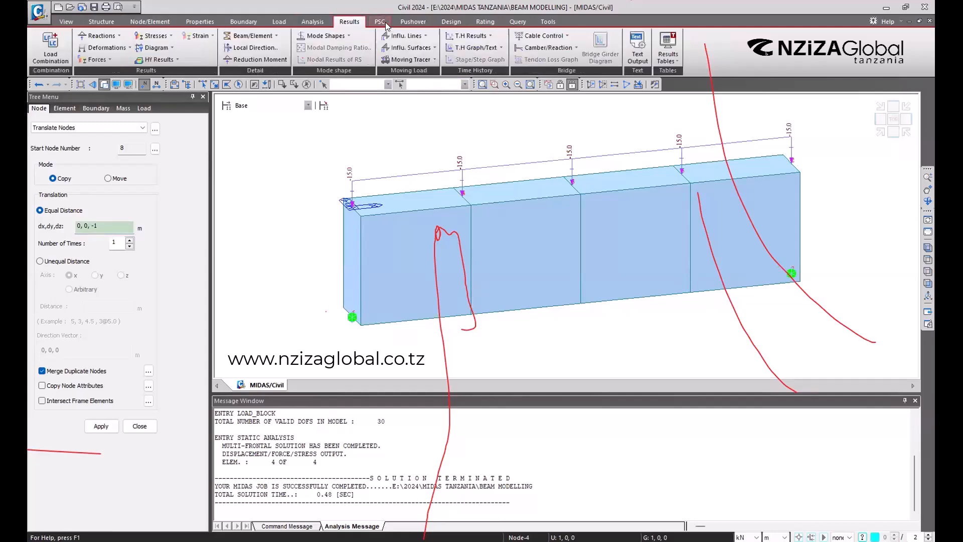
click(380, 21)
click(413, 21)
click(451, 21)
click(485, 21)
click(517, 22)
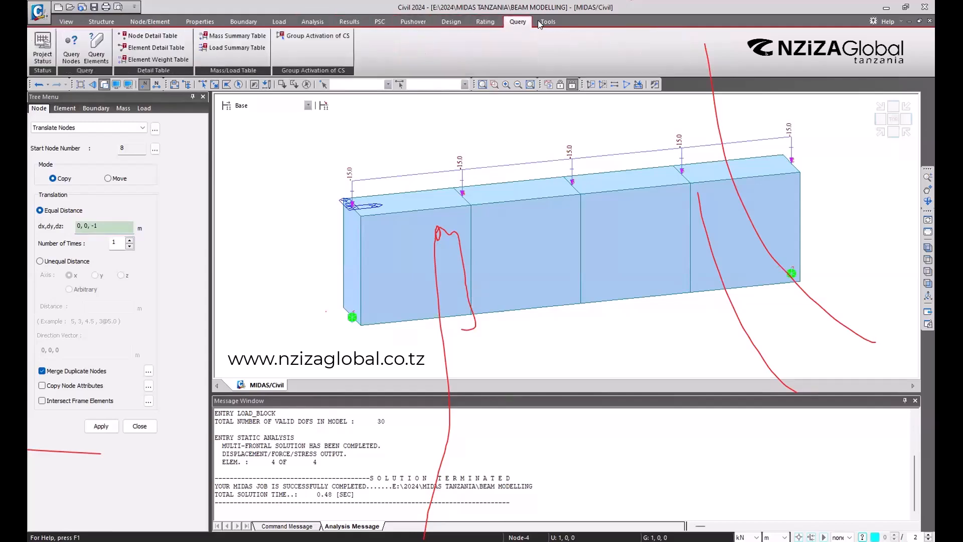
click(547, 22)
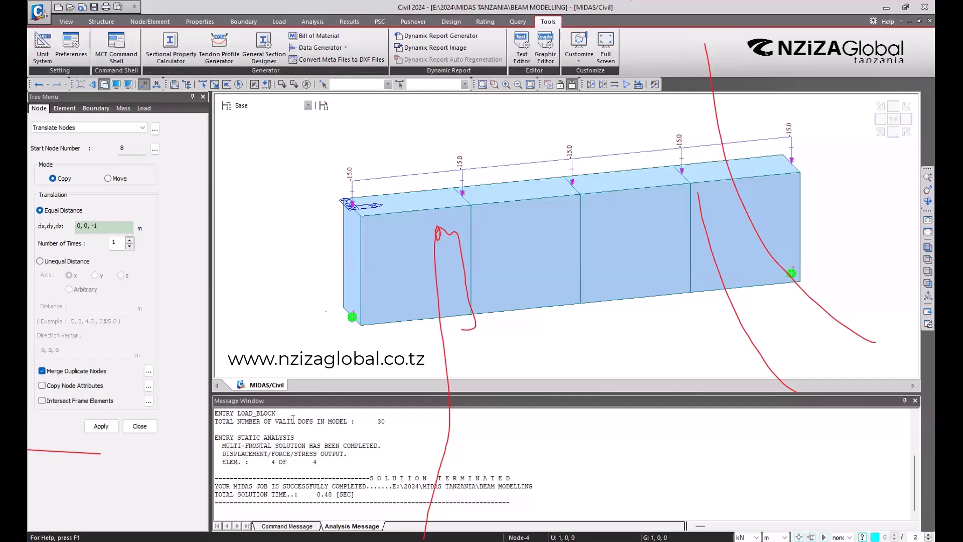
scroll(315, 229, down, 2)
scroll(317, 227, up, 3)
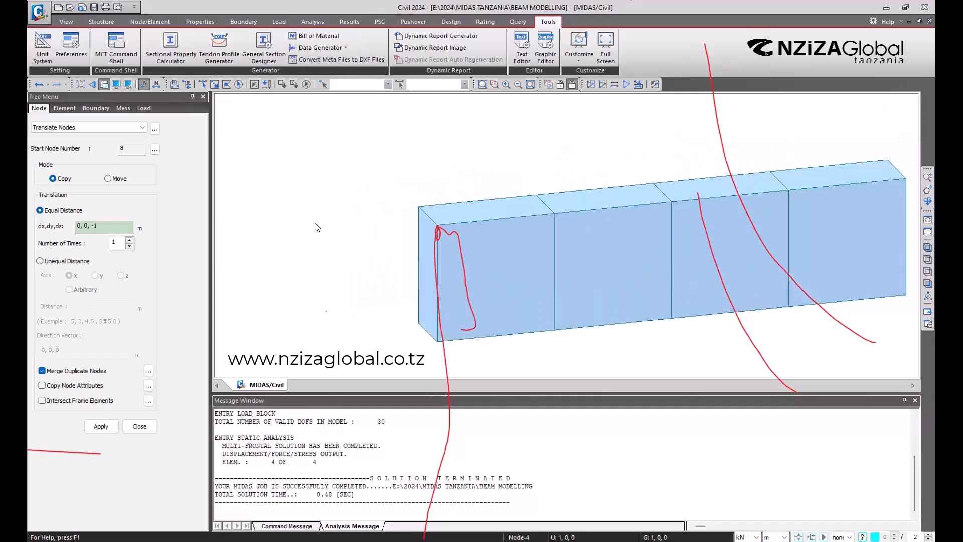
Start adding an elastic link in the Default boundary group and set its type to Rigid
click(248, 20)
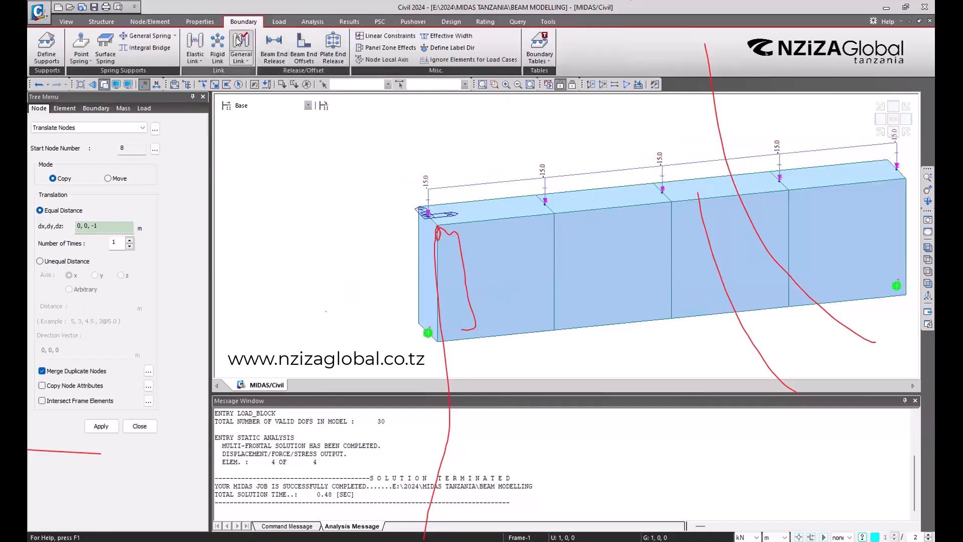
click(196, 59)
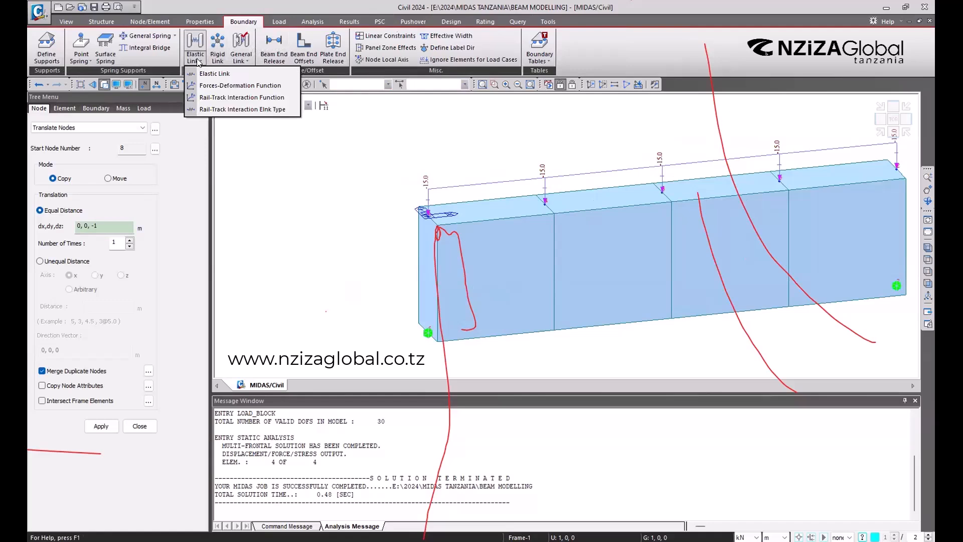
click(223, 74)
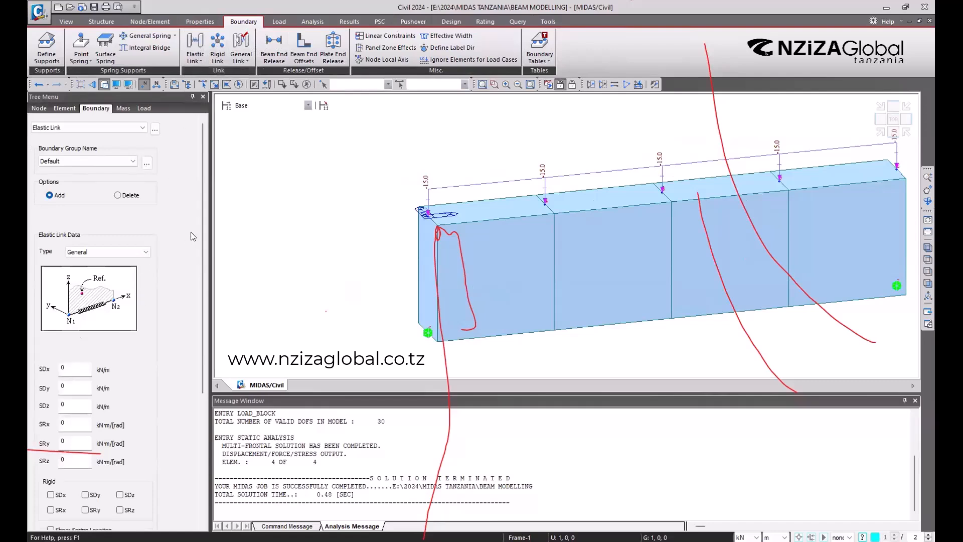
click(195, 56)
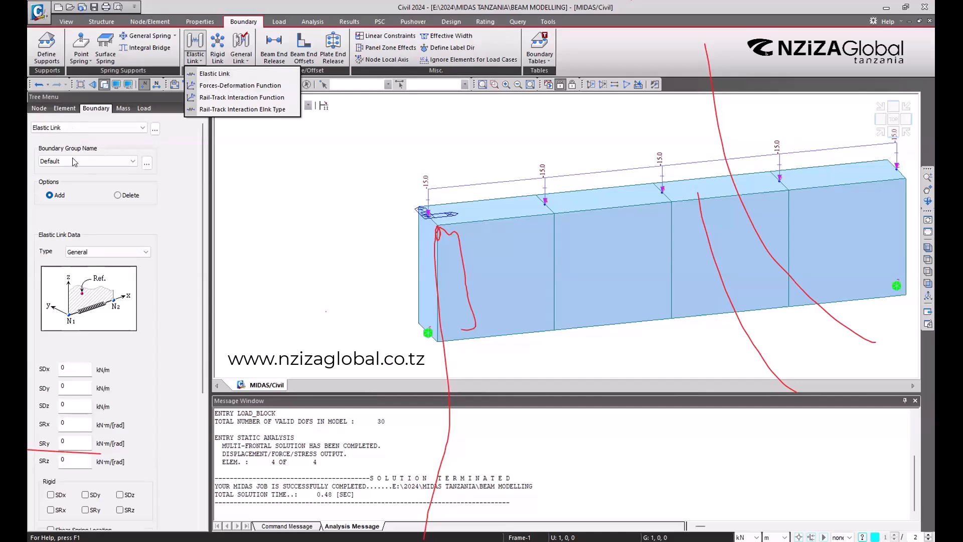
click(99, 253)
click(101, 254)
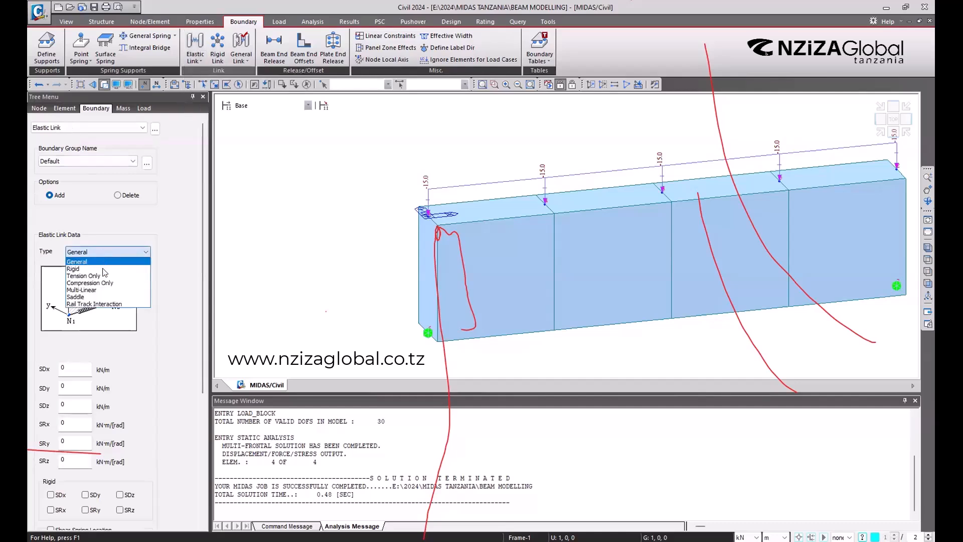
click(104, 269)
Review the rigid elastic link's options, from its type and stiffness values to the two-node entry
scroll(151, 297, down, 5)
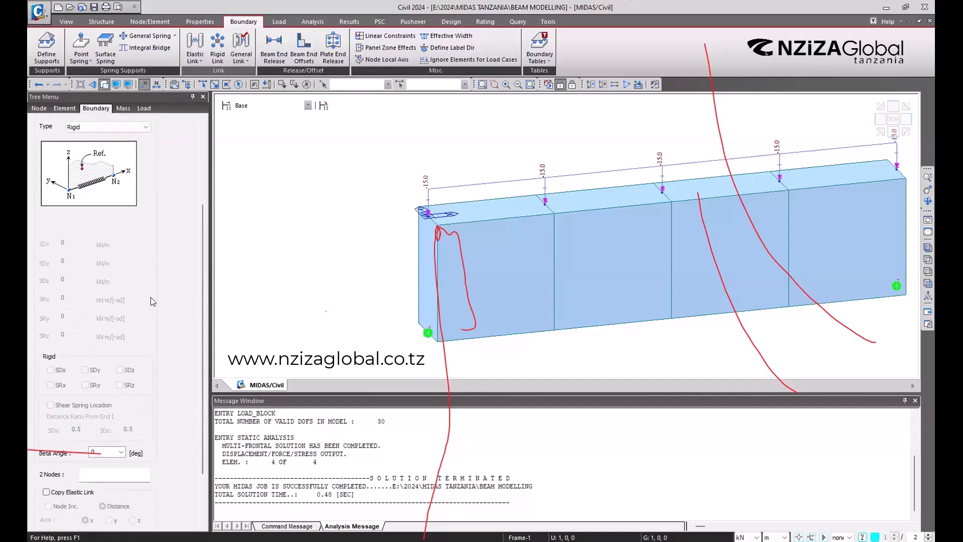
scroll(151, 299, down, 3)
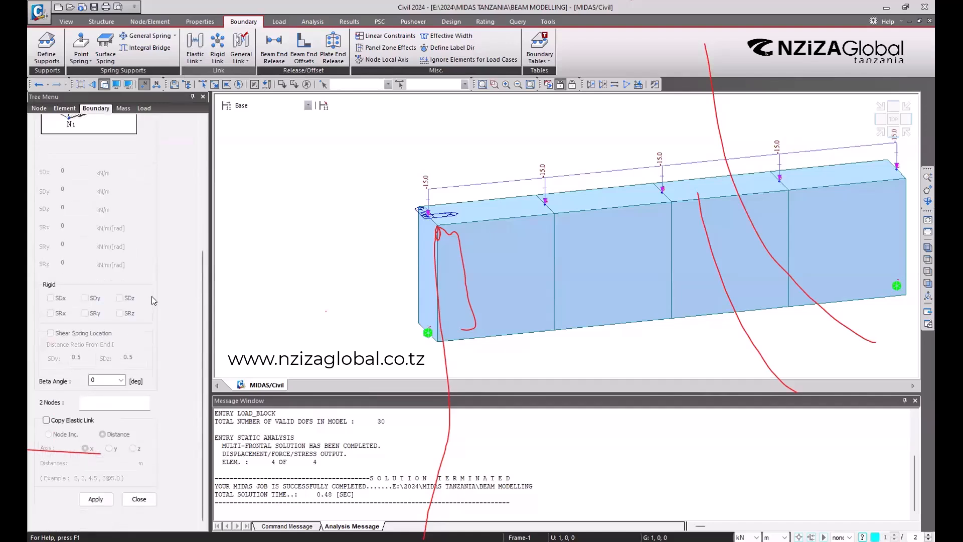
scroll(147, 309, up, 6)
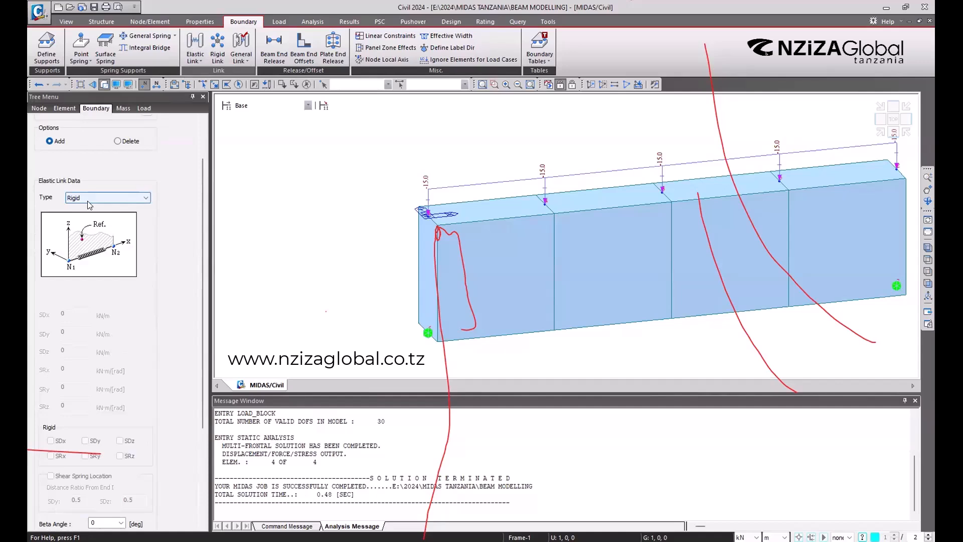
scroll(91, 226, down, 5)
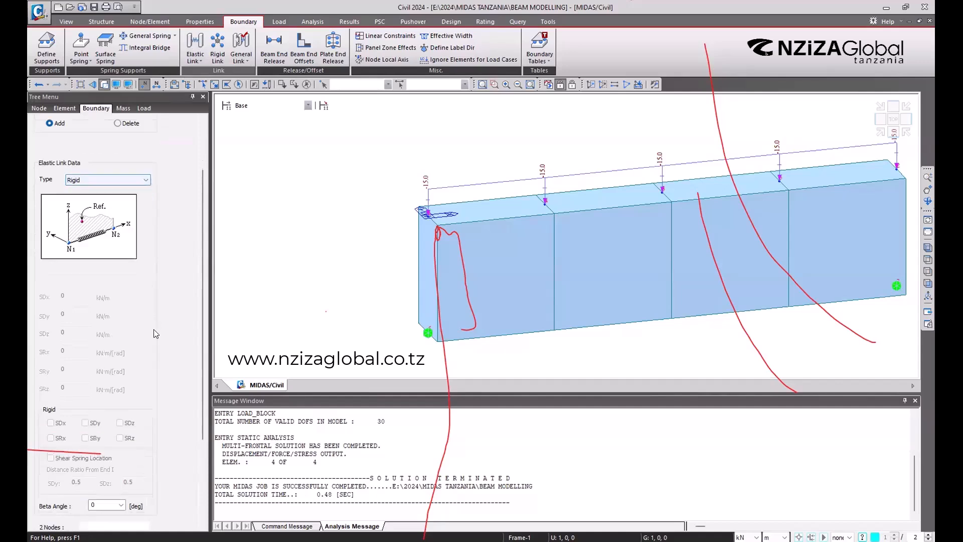
click(102, 401)
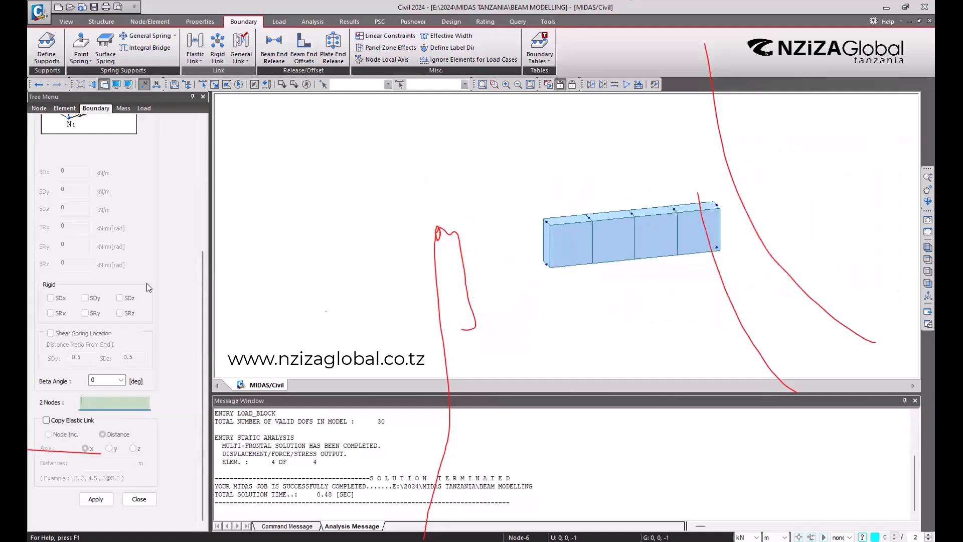
scroll(156, 278, up, 3)
scroll(167, 285, up, 3)
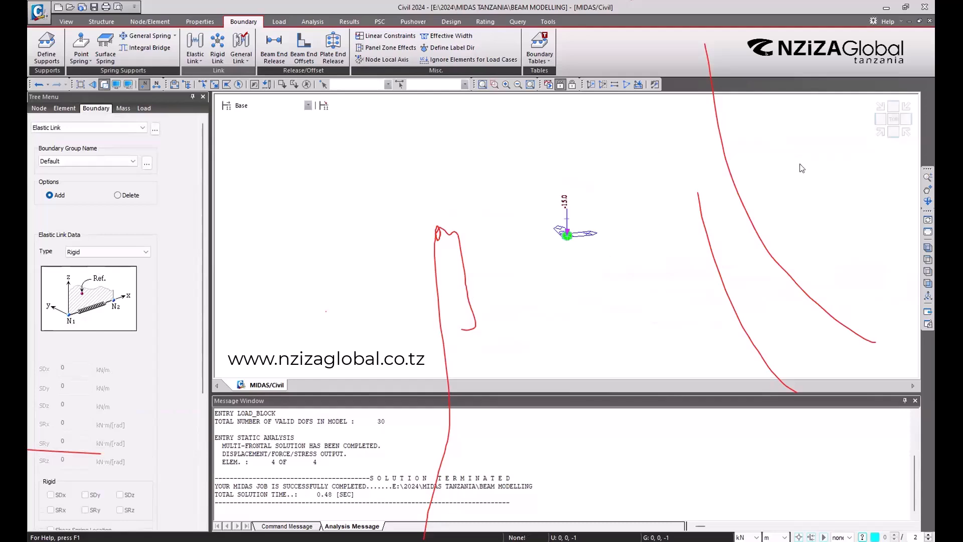
Examine the beam in isometric view, looking at the supports beneath both ends
click(880, 131)
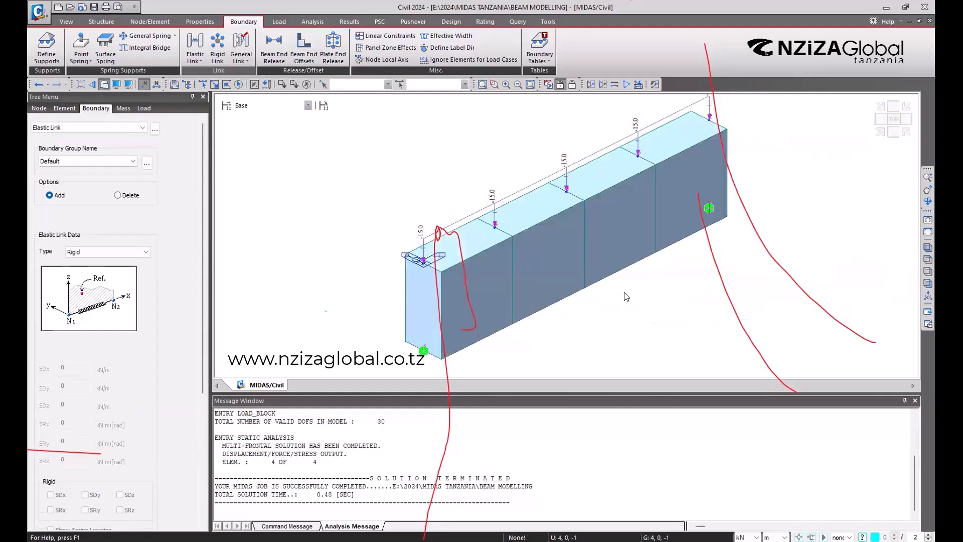
middle_drag(626, 295, 526, 252)
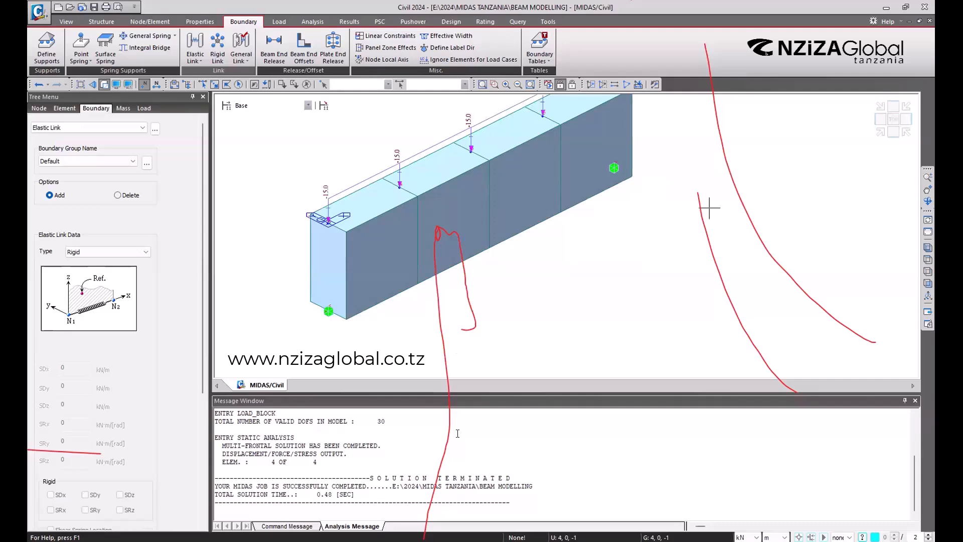
scroll(457, 433, up, 3)
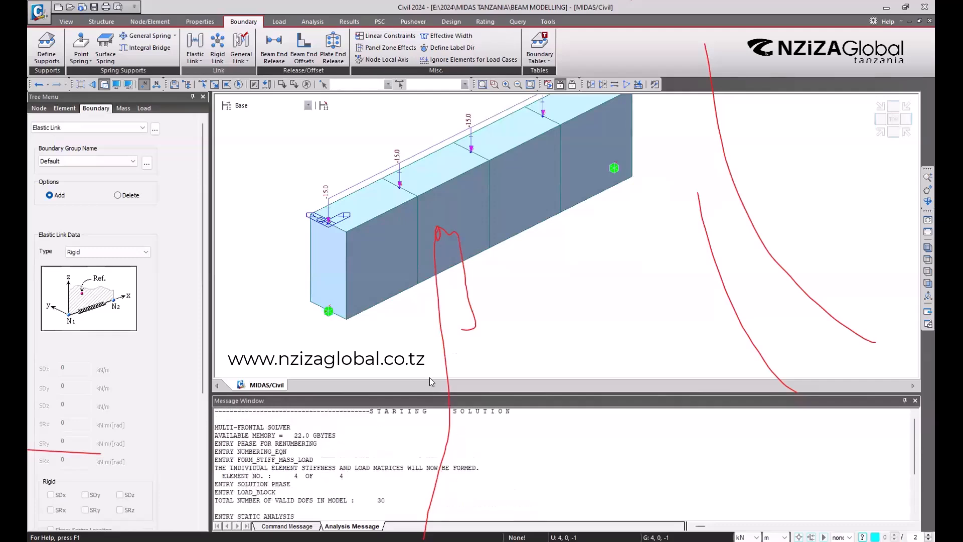
scroll(647, 231, down, 2)
scroll(635, 241, up, 2)
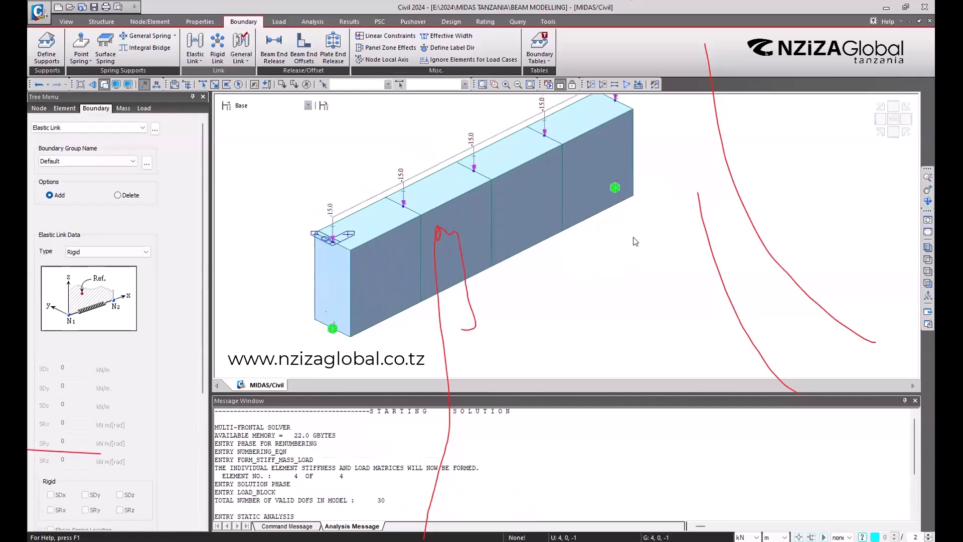
middle_drag(376, 238, 352, 213)
middle_drag(487, 282, 486, 282)
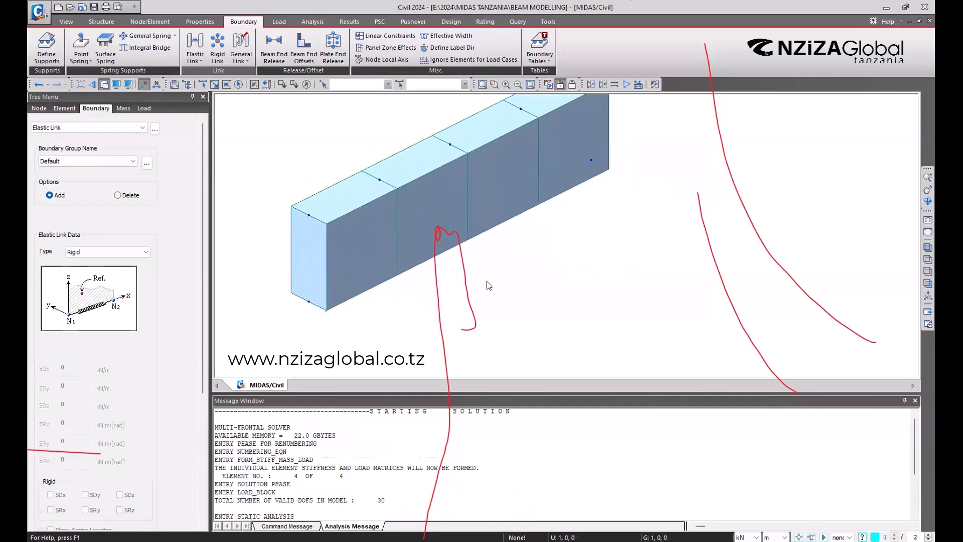
scroll(579, 221, up, 3)
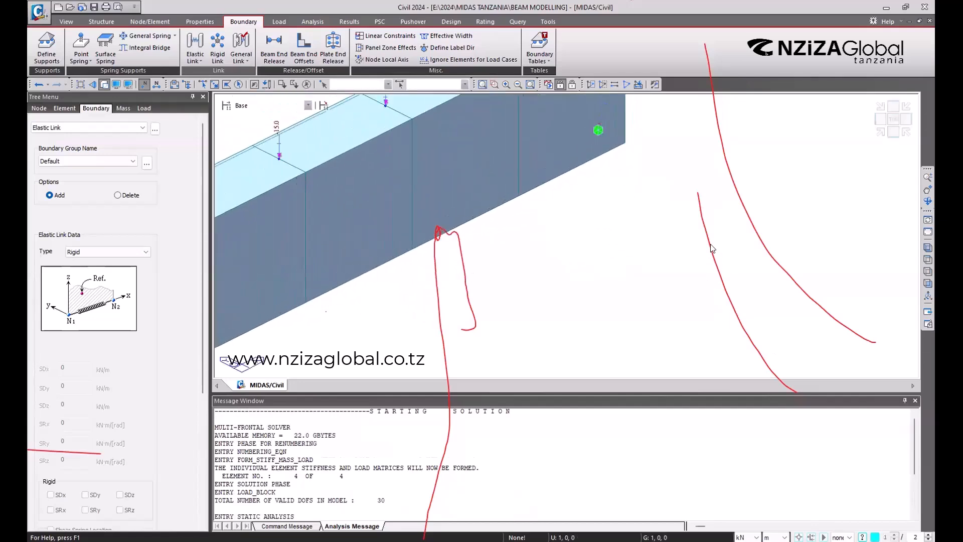
scroll(726, 281, down, 1)
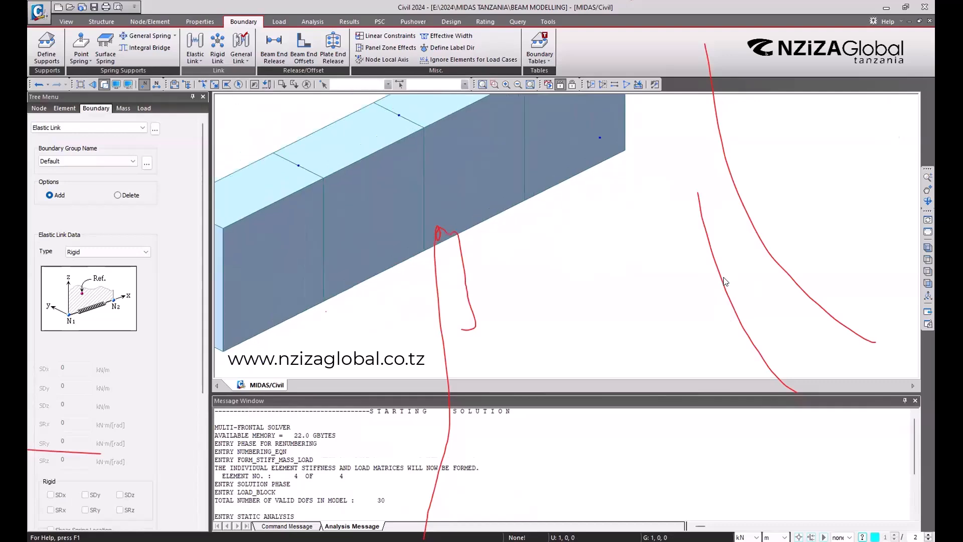
scroll(726, 281, down, 1)
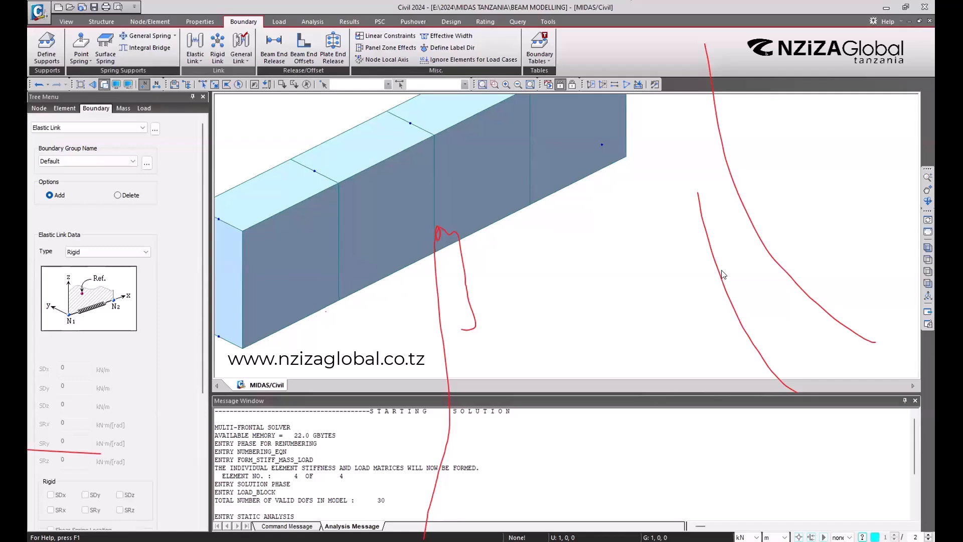
scroll(663, 208, down, 2)
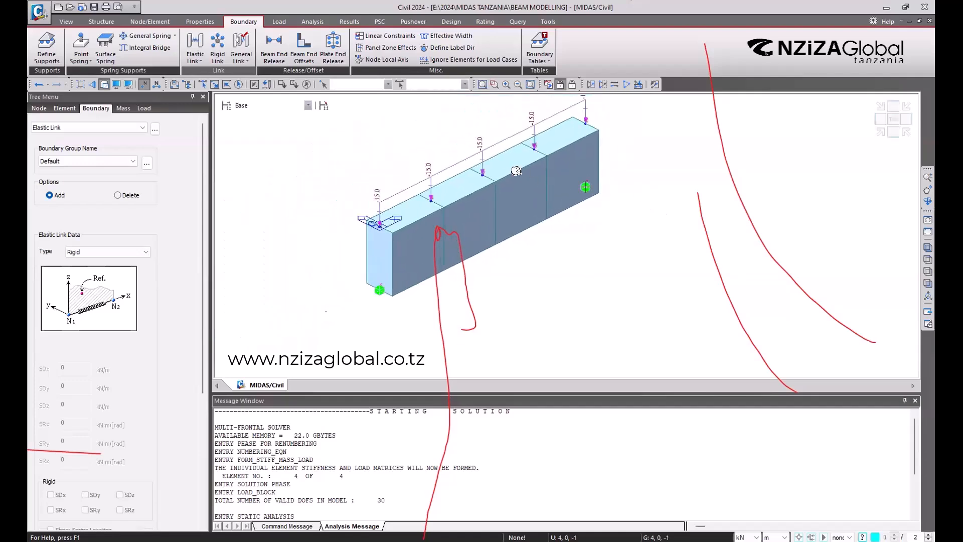
scroll(464, 176, down, 1)
scroll(511, 220, up, 1)
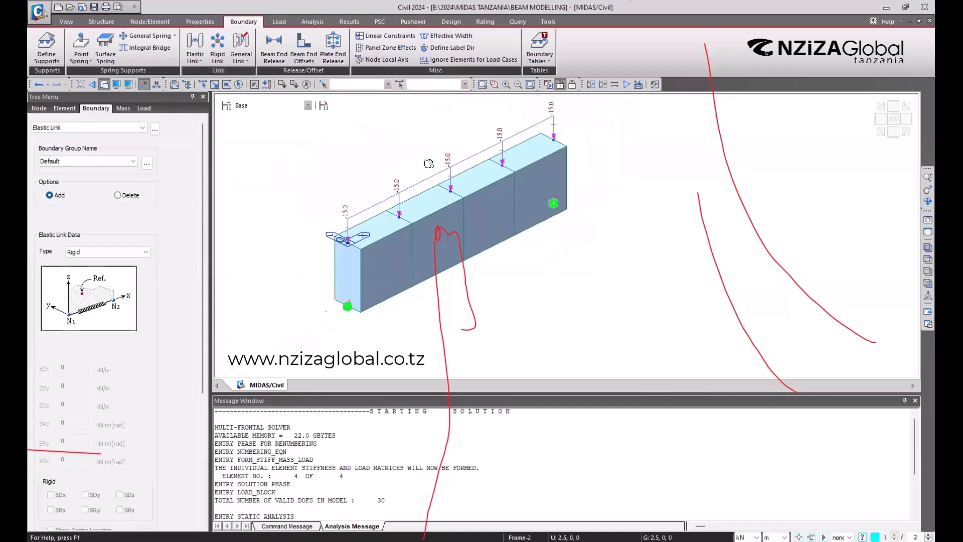
middle_drag(427, 240, 383, 186)
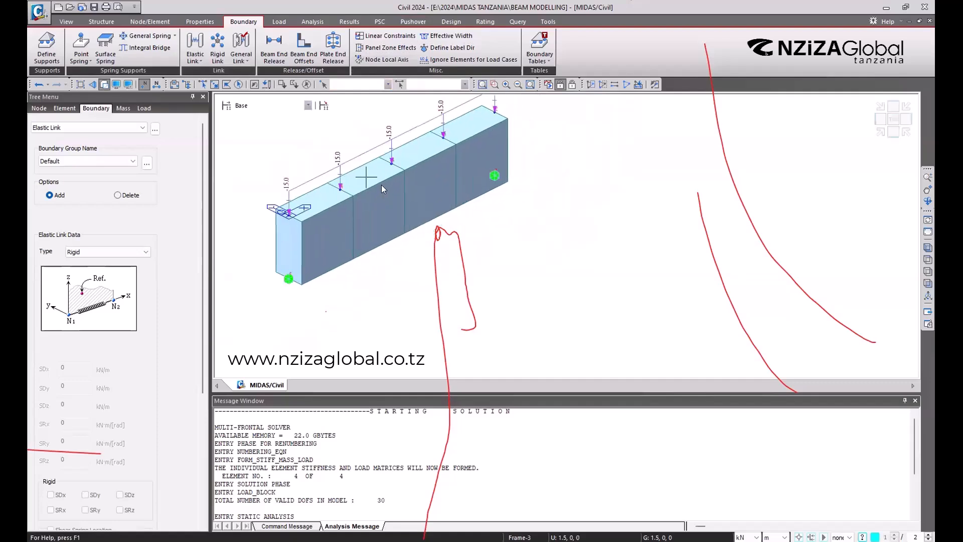
mouse_move(381, 189)
Close the elastic link settings and display the existing elastic links on the model
scroll(149, 507, down, 5)
click(136, 432)
click(94, 232)
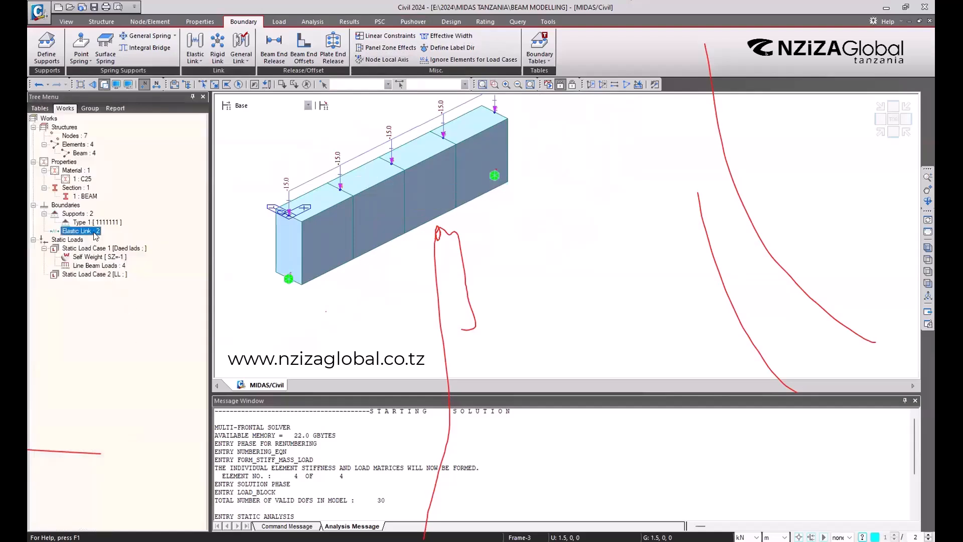
right_click(95, 235)
click(114, 243)
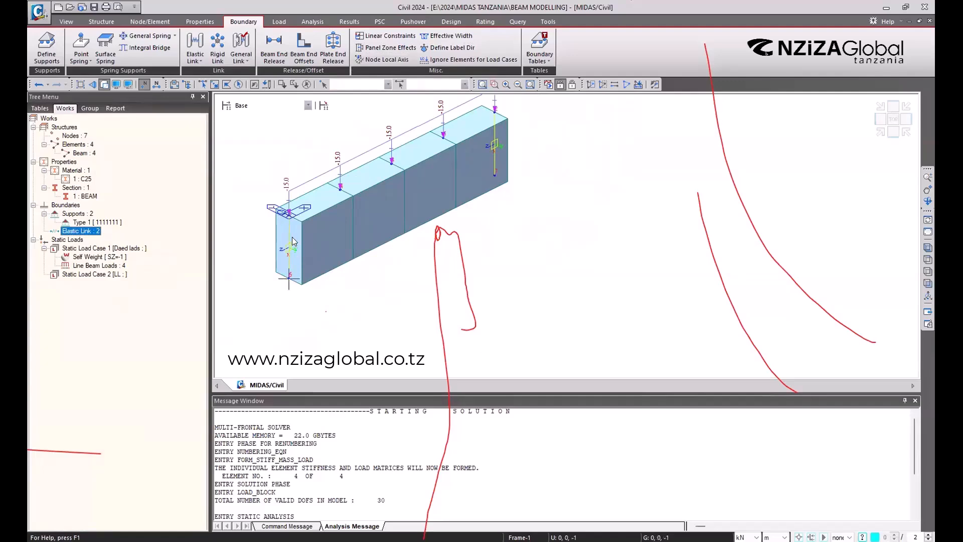
Examine the elastic links and their lower nodes at both beam ends, using isometric views from opposite sides
mouse_move(289, 278)
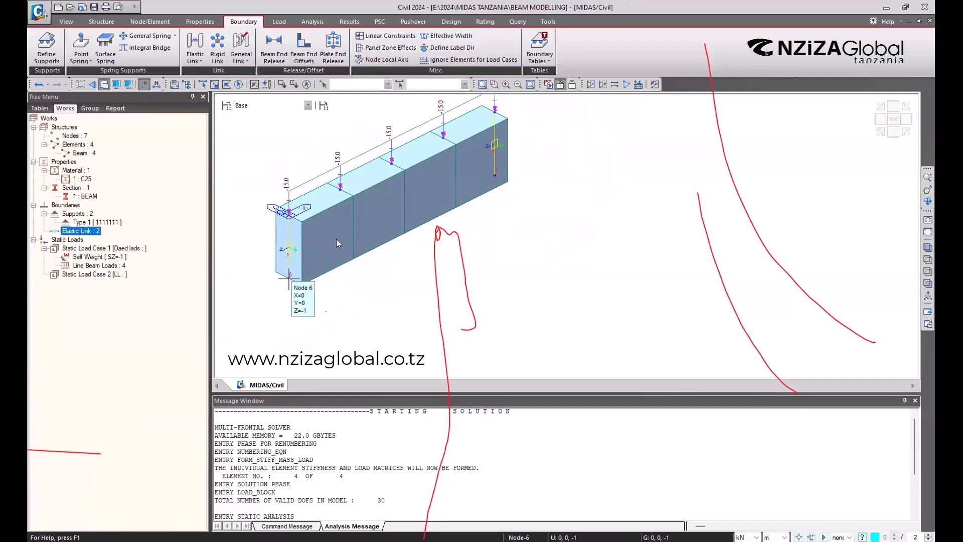
click(907, 133)
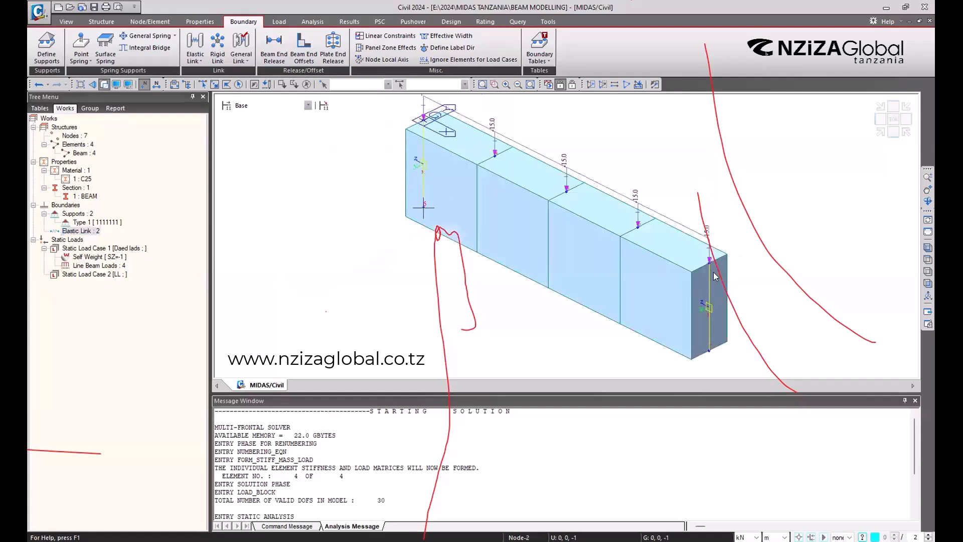
middle_drag(626, 280, 524, 249)
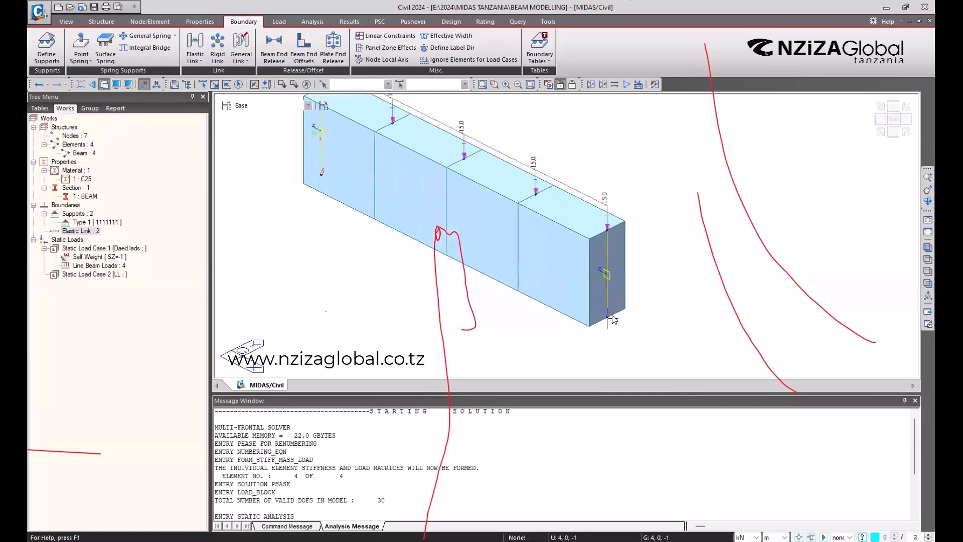
mouse_move(613, 320)
click(880, 132)
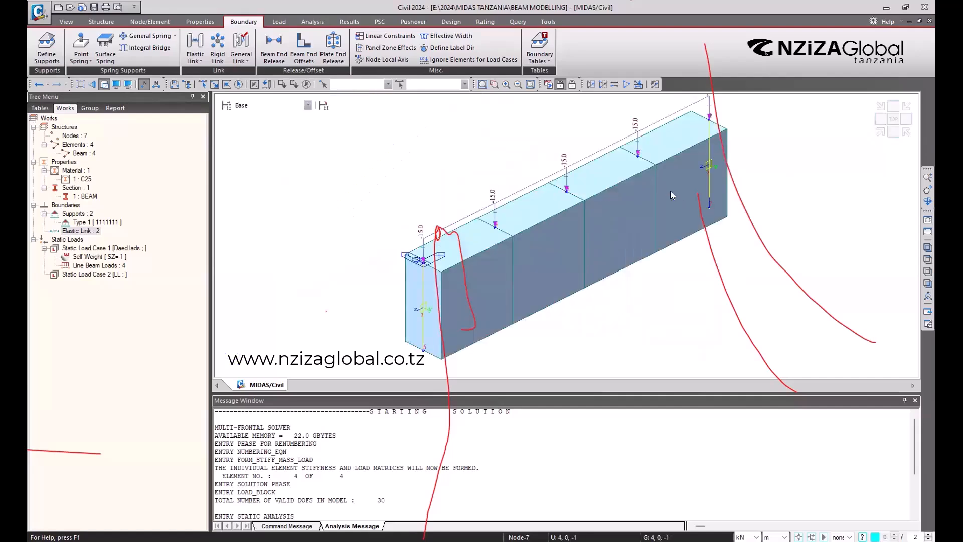
mouse_move(671, 190)
middle_down()
mouse_move(576, 172)
mouse_move(540, 188)
mouse_move(556, 192)
middle_up()
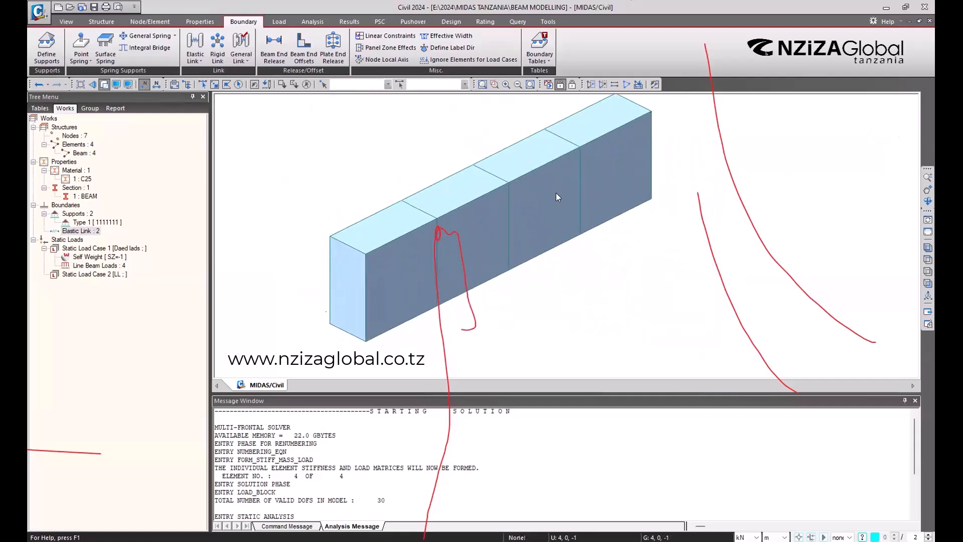
scroll(549, 267, down, 3)
scroll(558, 250, up, 2)
scroll(558, 251, up, 2)
scroll(553, 255, down, 5)
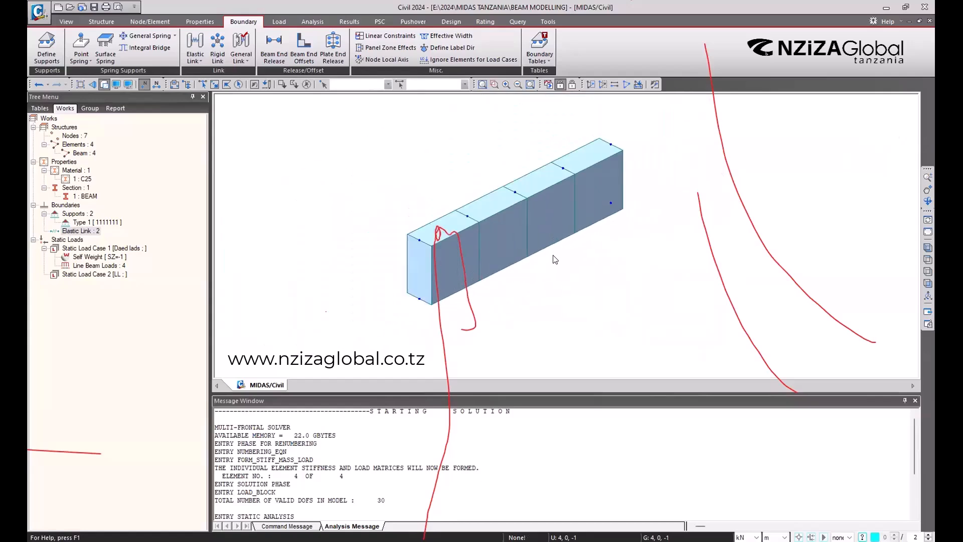
scroll(552, 254, up, 4)
scroll(556, 249, down, 2)
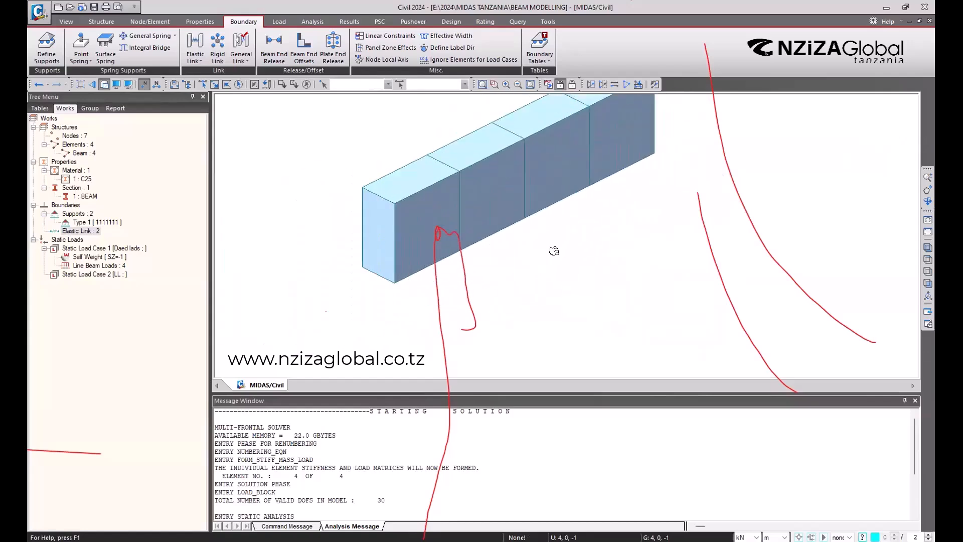
scroll(555, 249, up, 2)
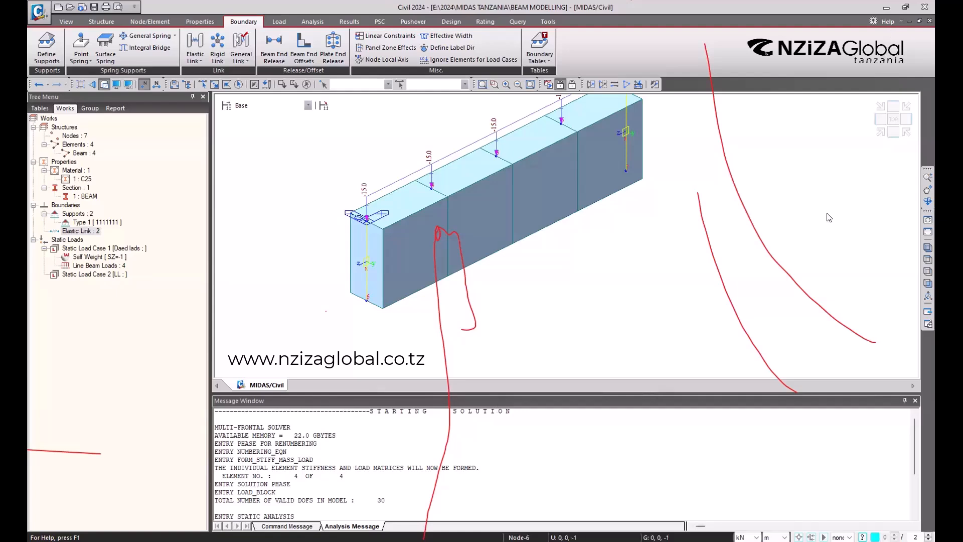
click(901, 21)
middle_drag(536, 254, 538, 272)
middle_drag(535, 236, 385, 235)
middle_drag(446, 208, 478, 214)
middle_drag(403, 224, 422, 236)
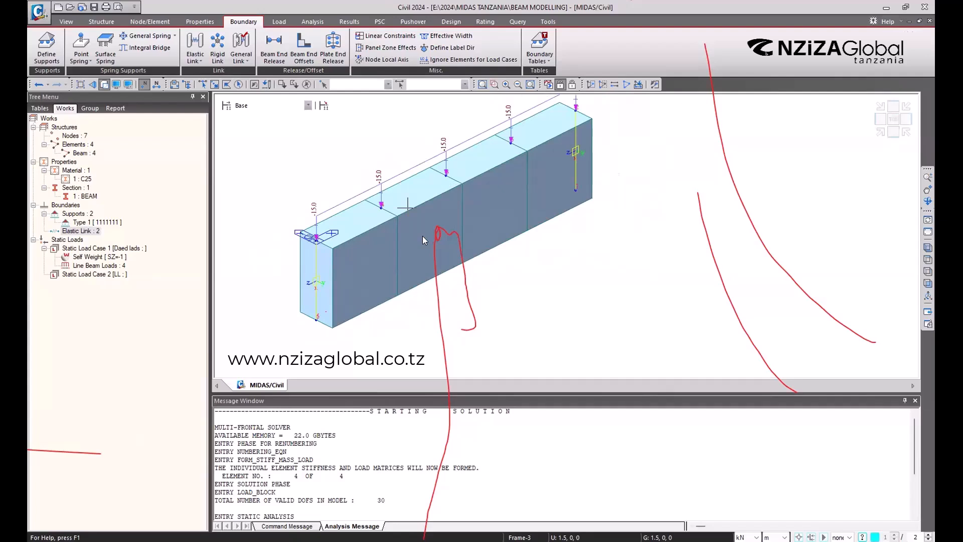
middle_drag(421, 234, 427, 233)
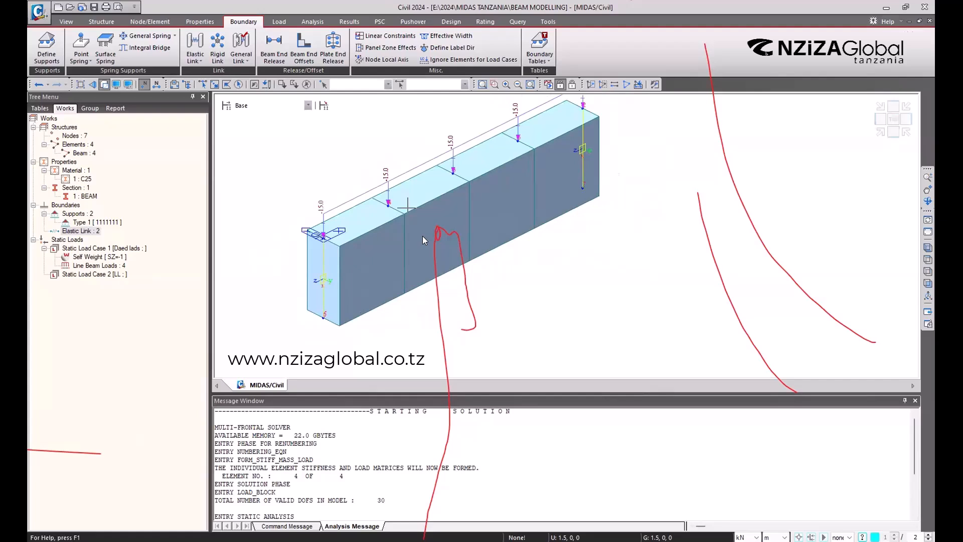
Locate and select the existing elastic links under the Boundaries branch of the works tree
click(70, 111)
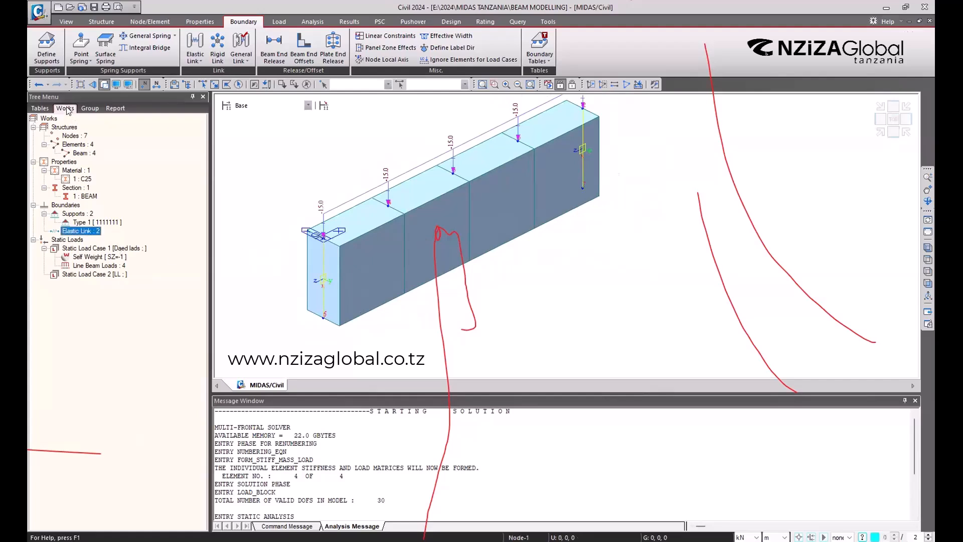
right_click(67, 108)
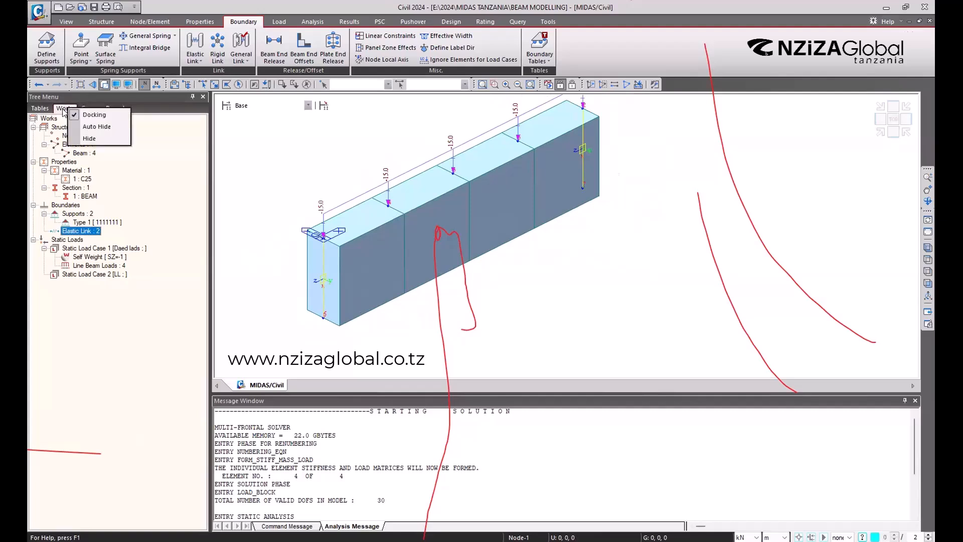
click(62, 109)
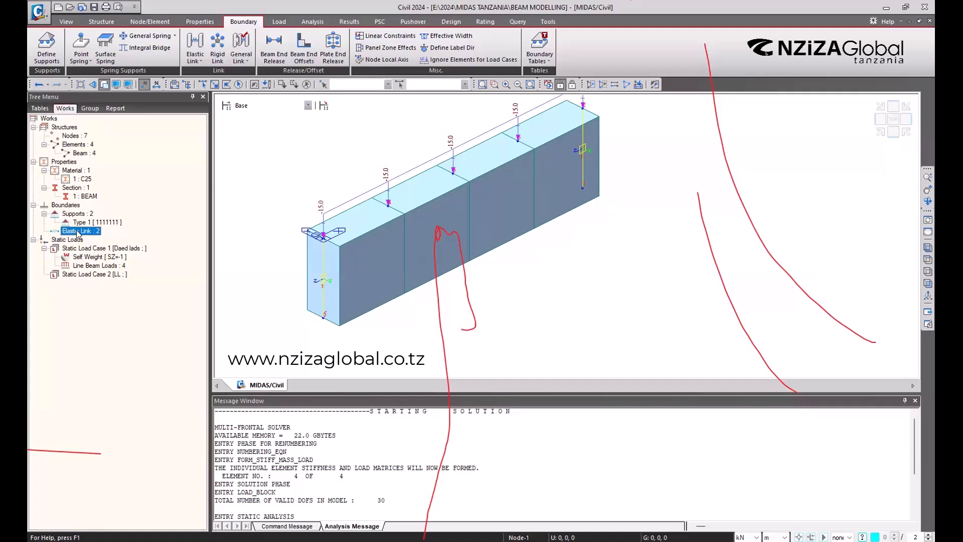
click(34, 205)
click(34, 205)
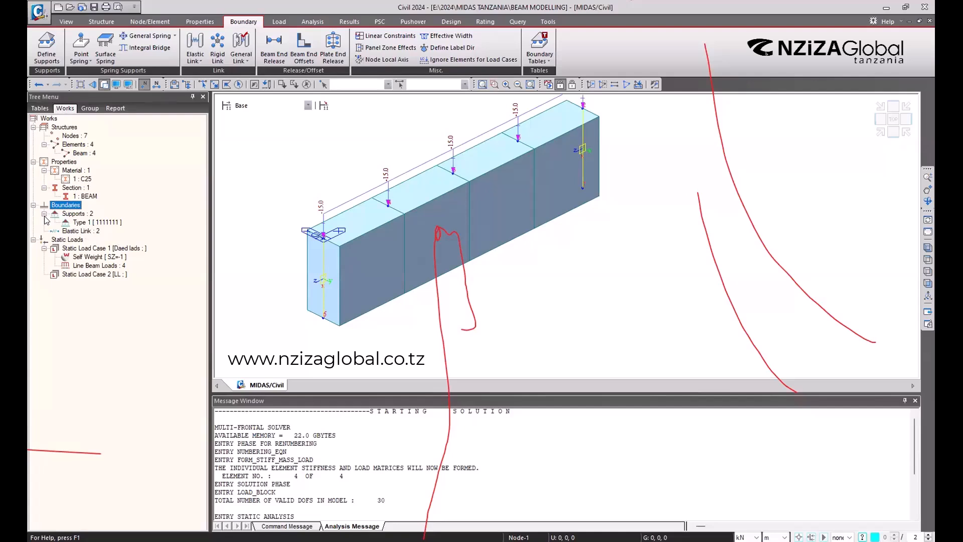
click(68, 233)
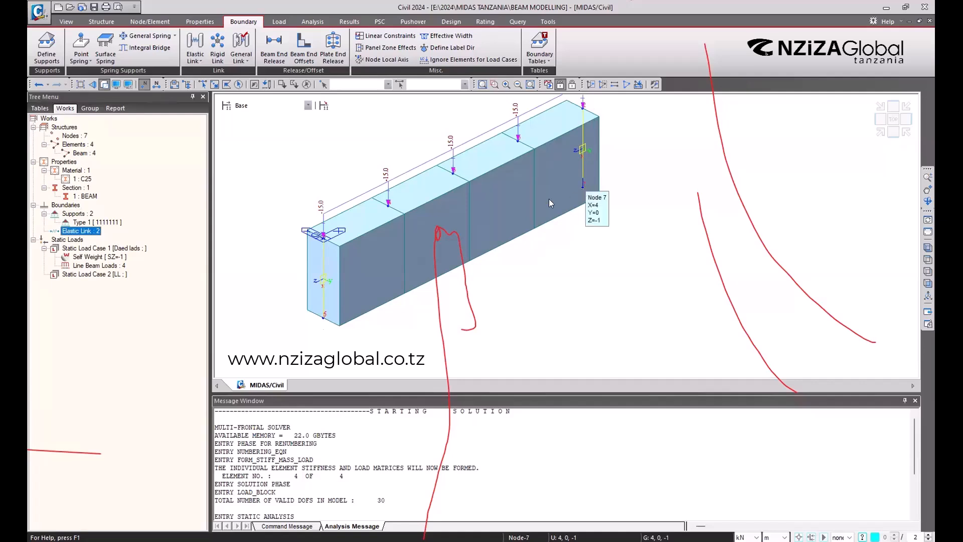
Toggle the elastic links' visibility on the beam, leaving them displayed at both ends
right_click(80, 232)
click(104, 260)
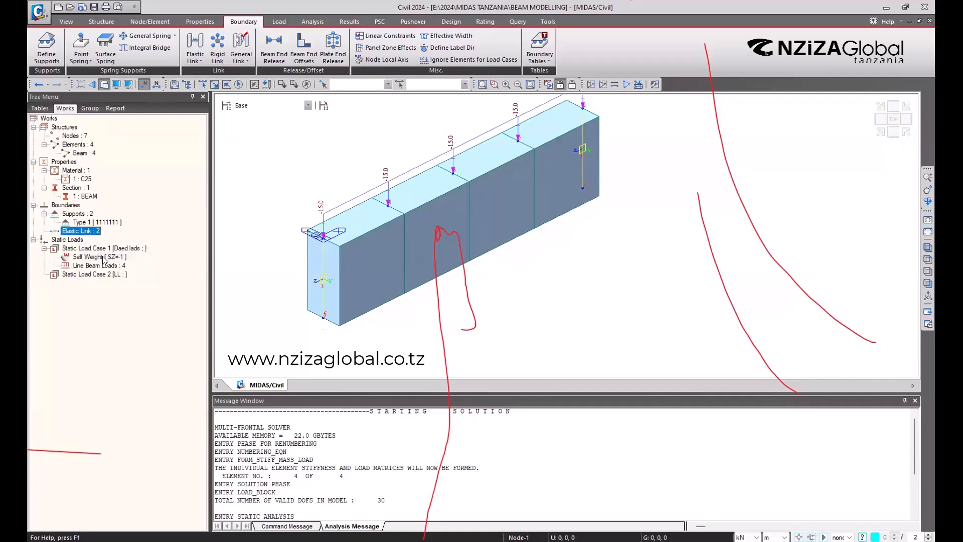
right_click(86, 233)
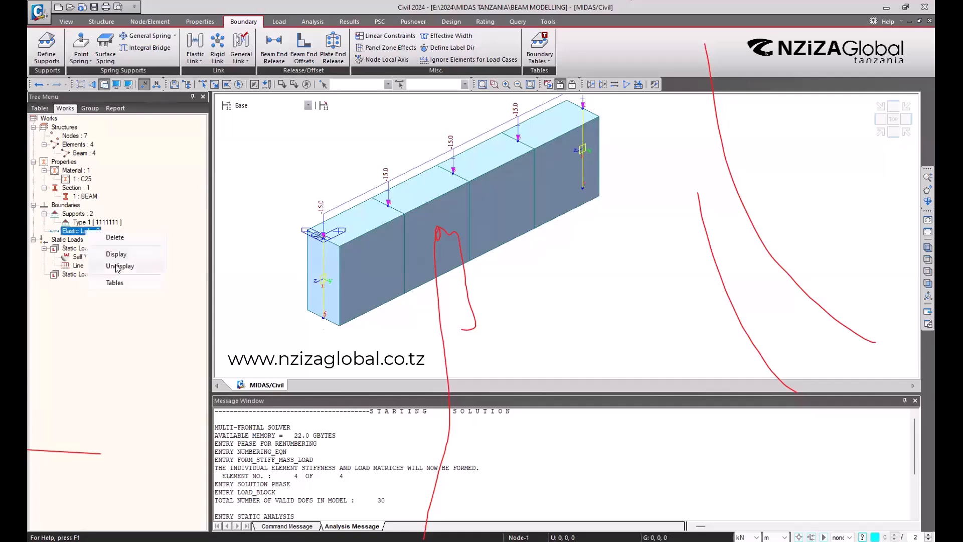
click(107, 253)
right_click(88, 234)
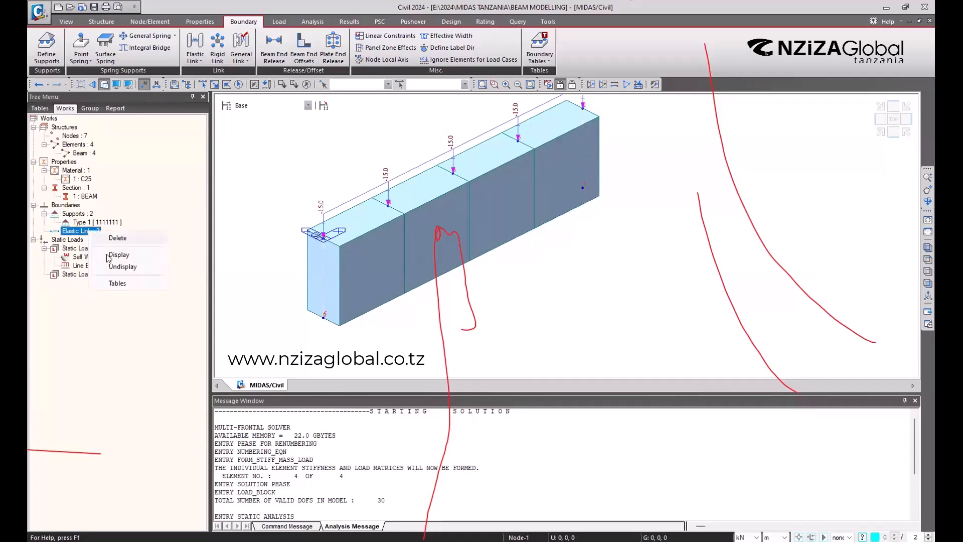
click(112, 254)
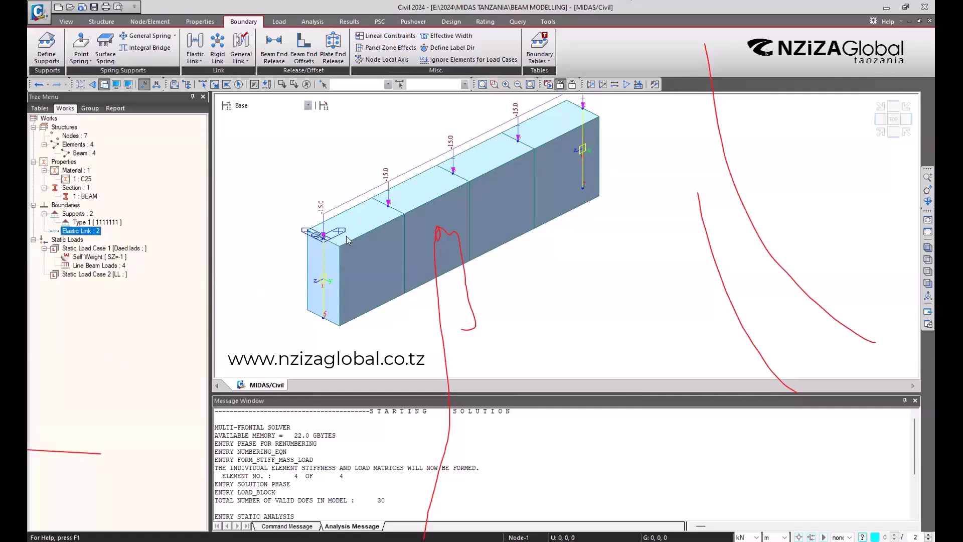
middle_drag(346, 236, 367, 261)
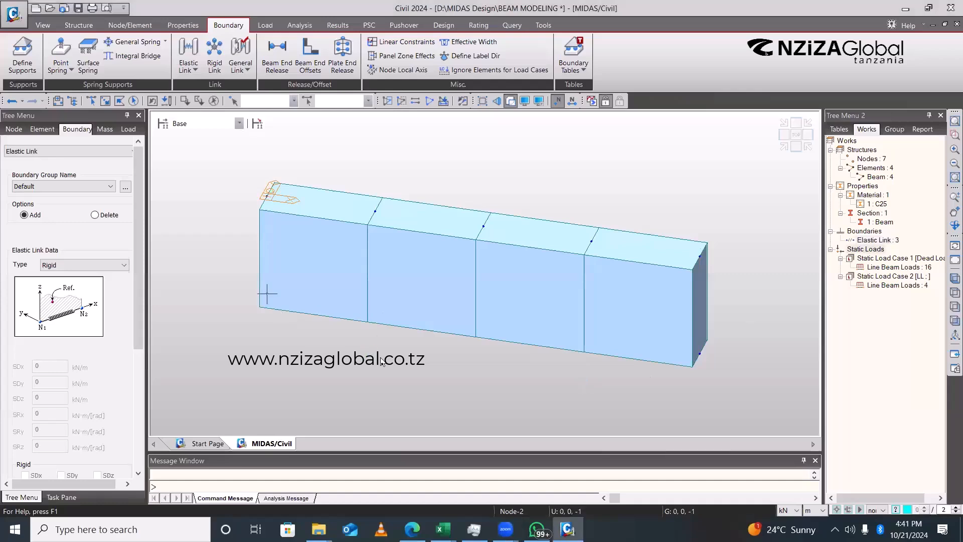
Save the BEAM MODELING file and display its existing elastic links on the model
key(ctrl+s)
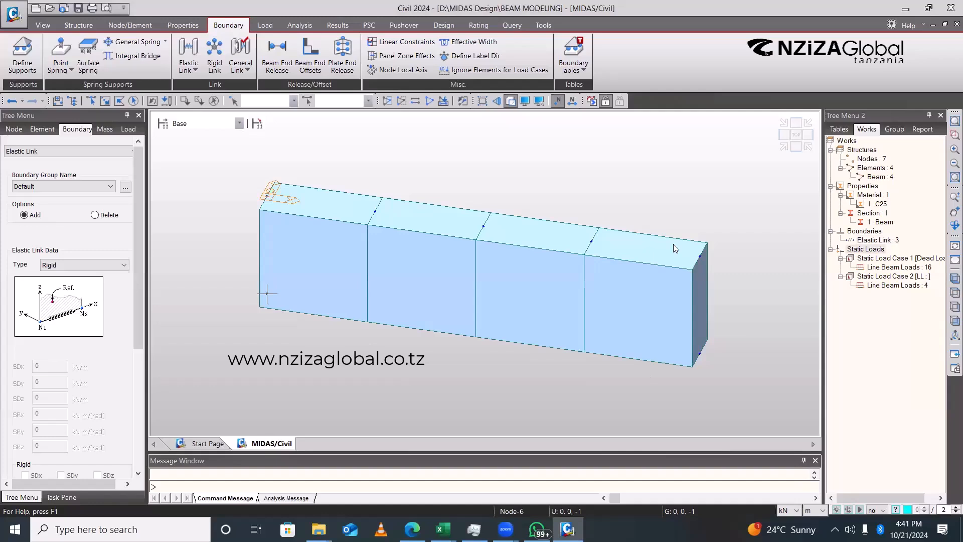
click(879, 240)
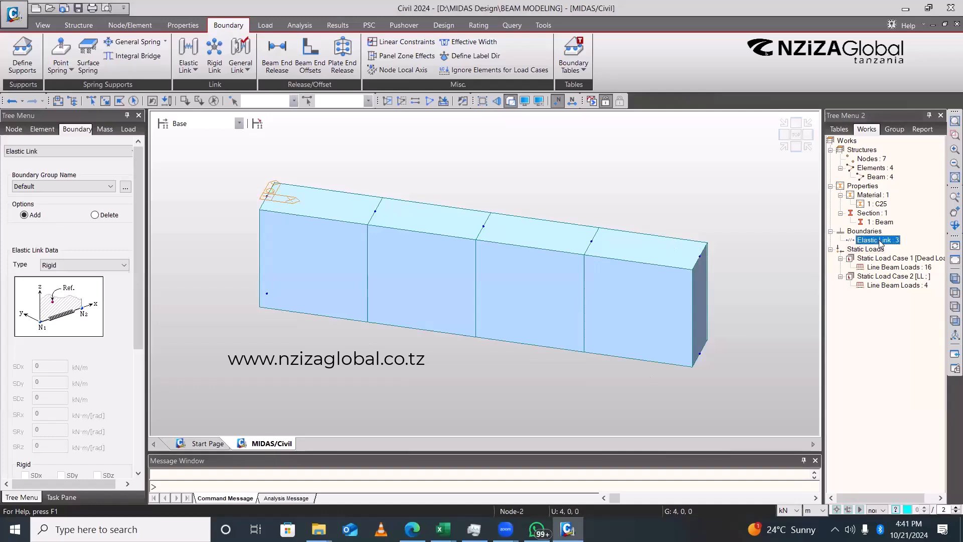
right_click(880, 242)
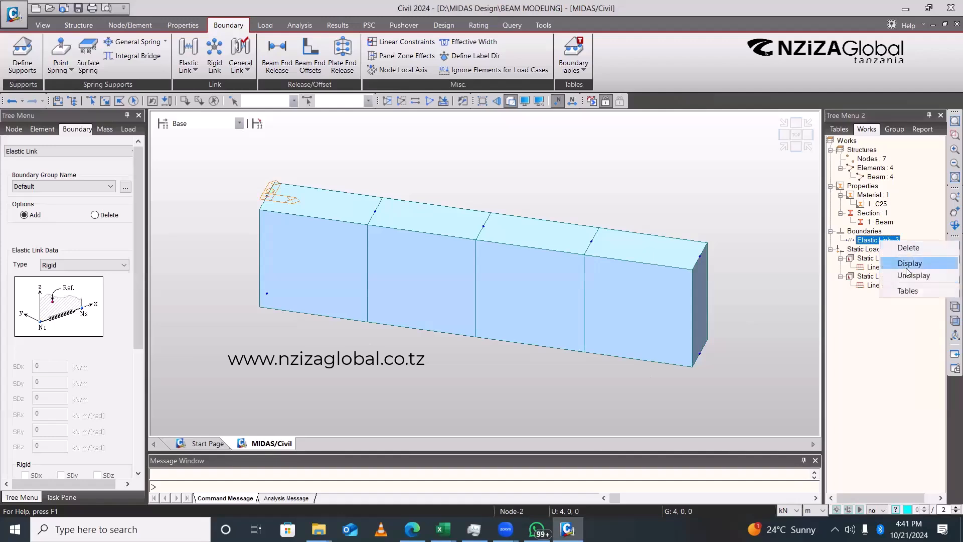
click(908, 262)
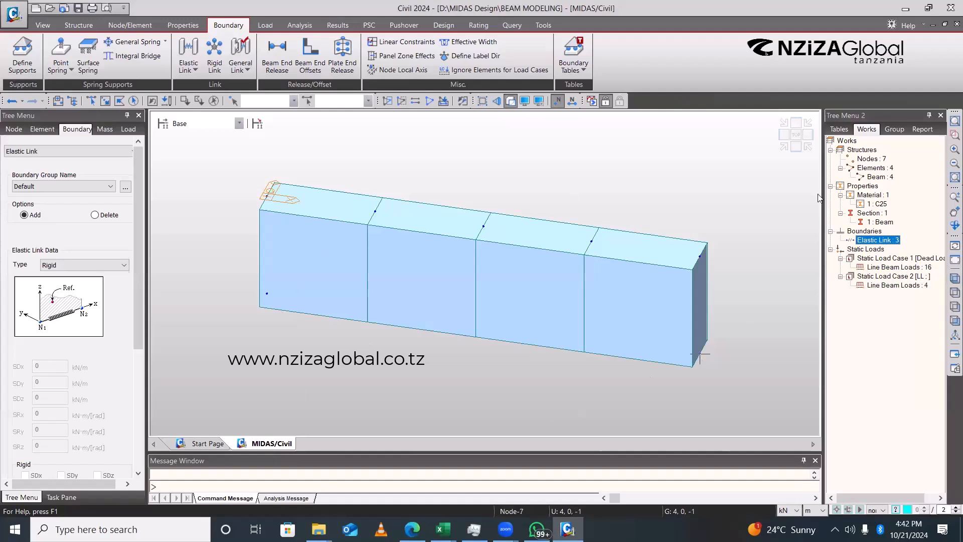
Delete all existing elastic links from the model's boundaries
right_click(880, 241)
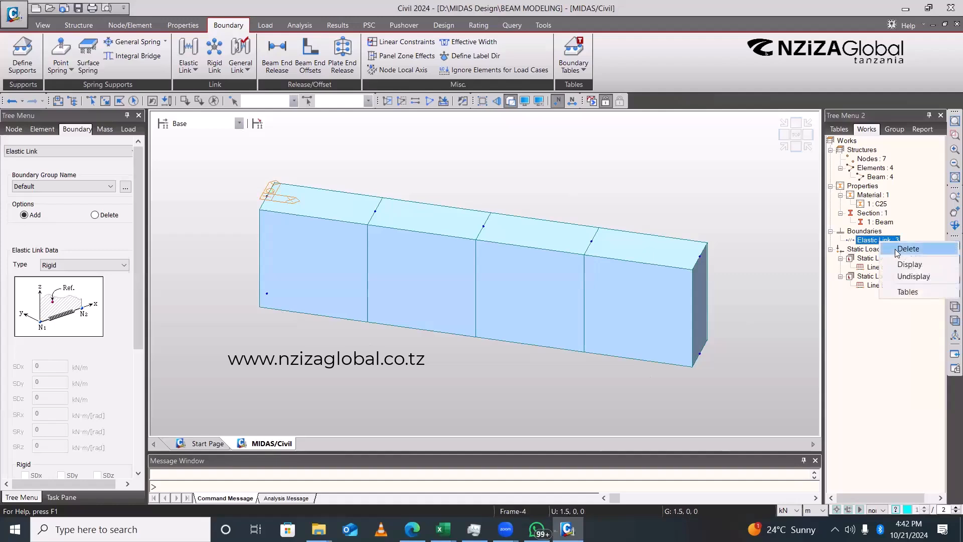
click(908, 249)
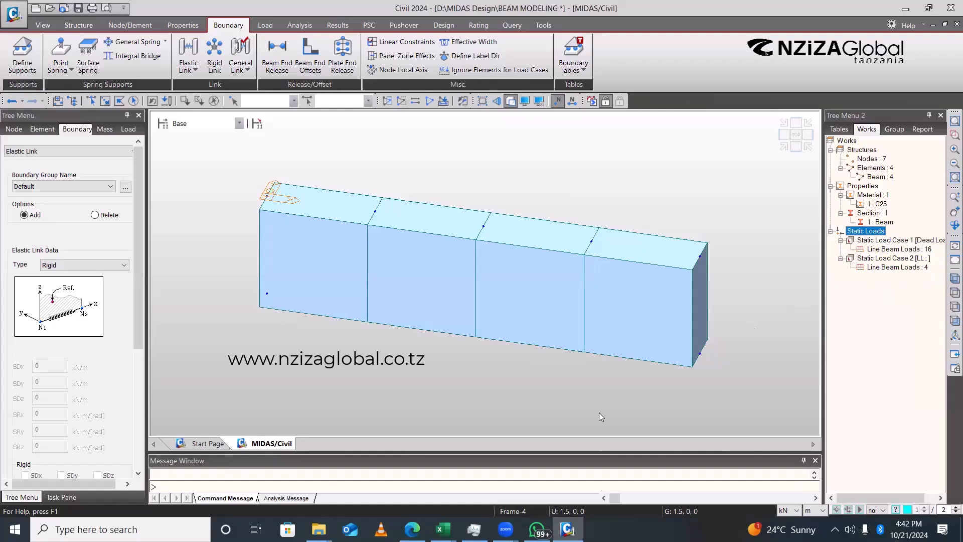
scroll(128, 387, down, 3)
scroll(127, 394, up, 3)
Choose Rigid as the type for the new elastic link, keeping the Default boundary group and the Add option
click(79, 267)
click(79, 269)
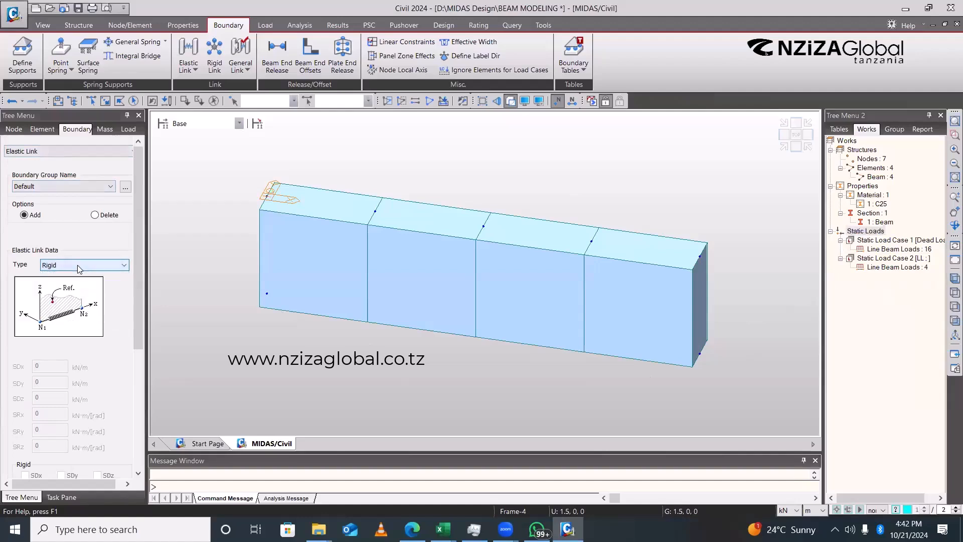
click(79, 269)
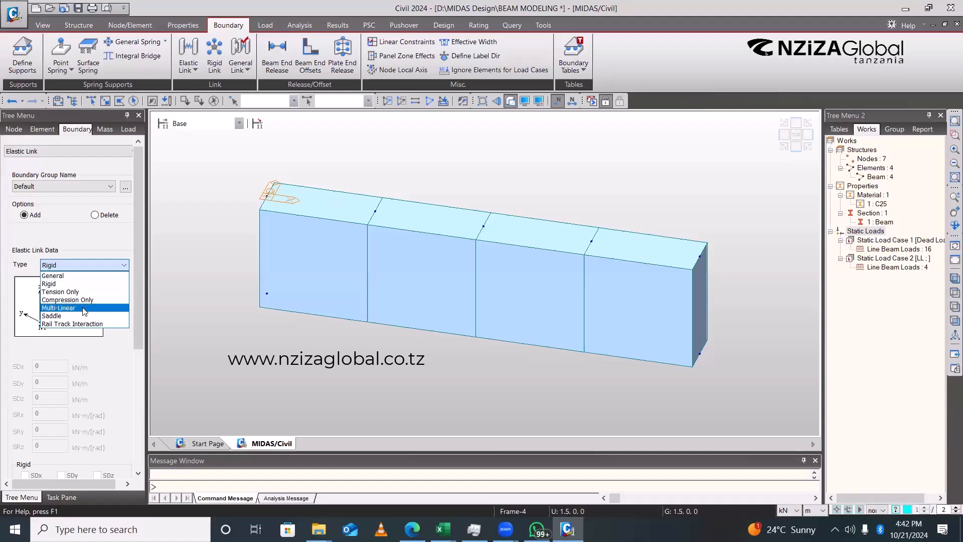
scroll(82, 326, down, 1)
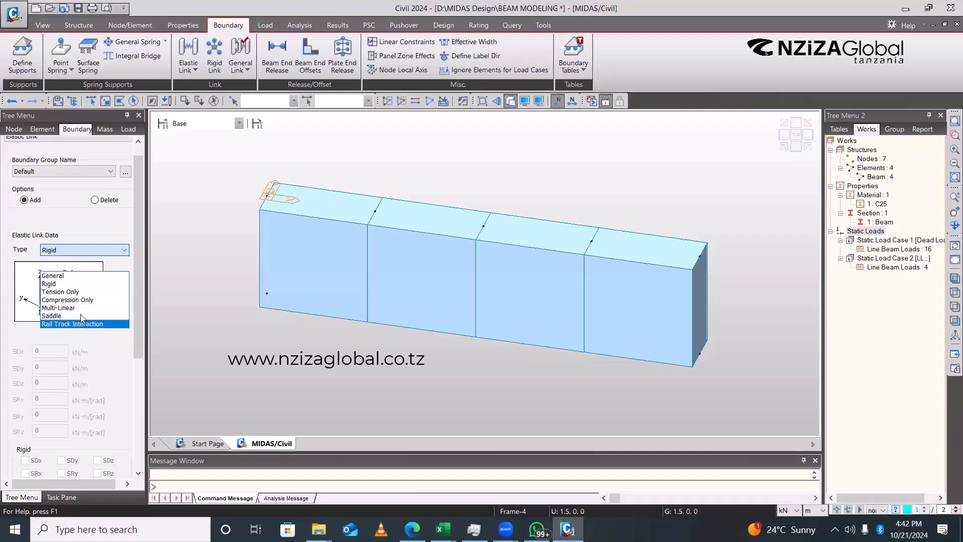
click(63, 284)
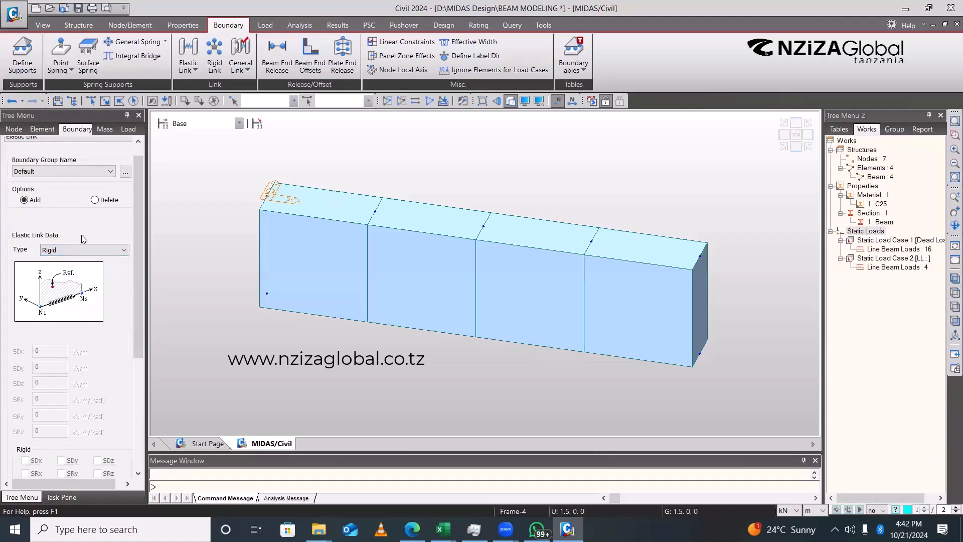
scroll(124, 311, down, 5)
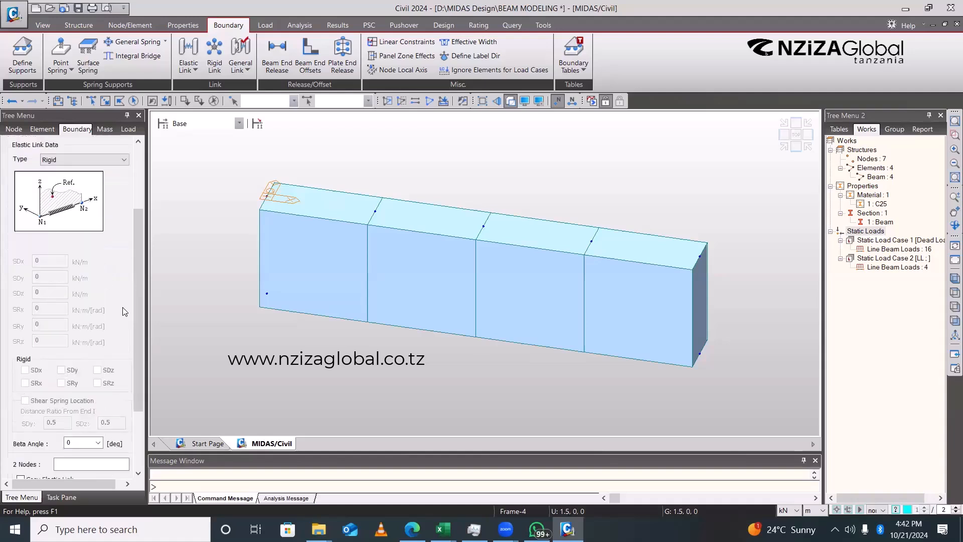
scroll(125, 311, down, 2)
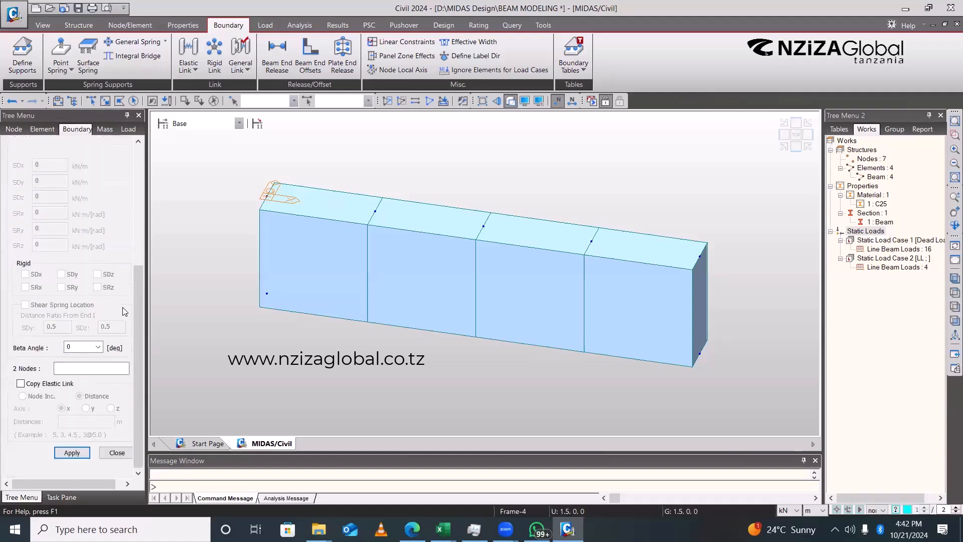
Create a rigid elastic link between the top node and the node below it at the beam's X = 0 end
click(90, 369)
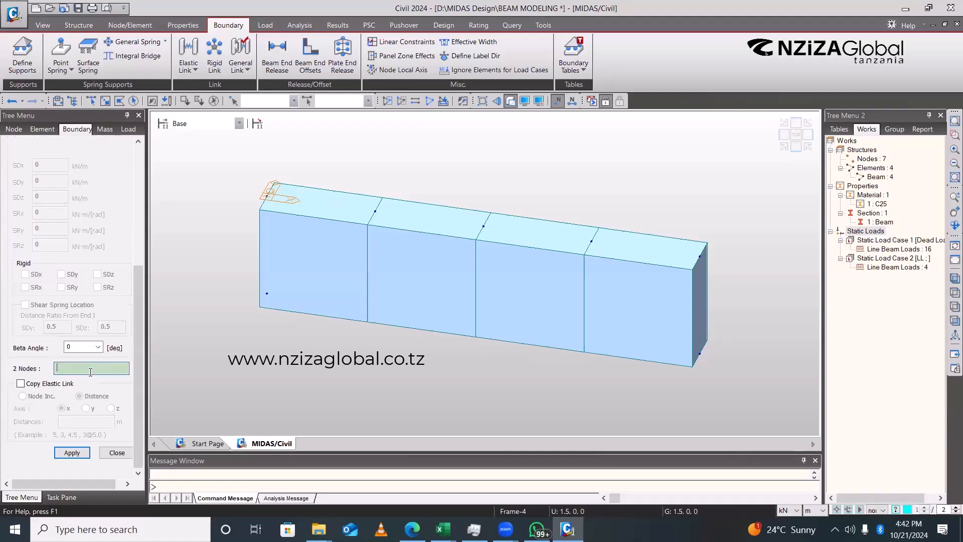
click(267, 199)
click(267, 294)
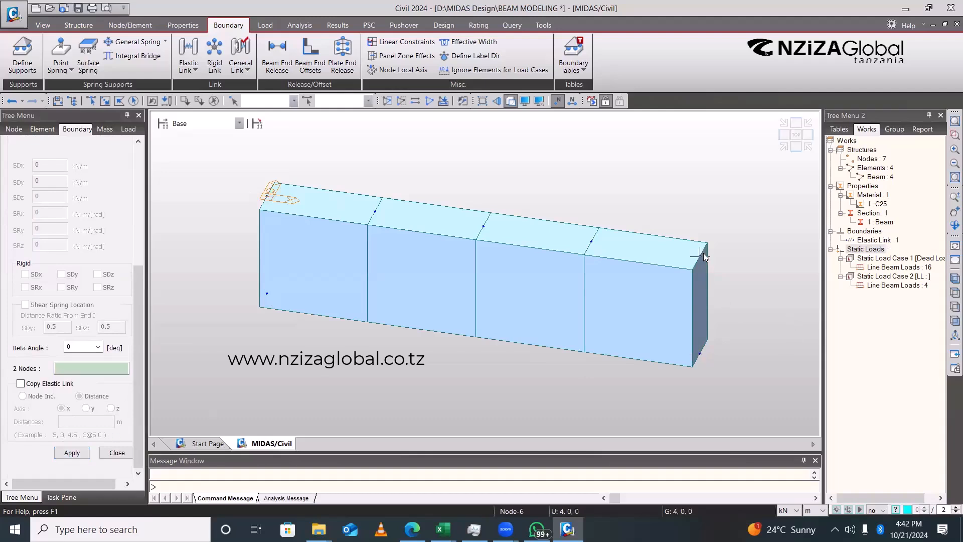
click(87, 371)
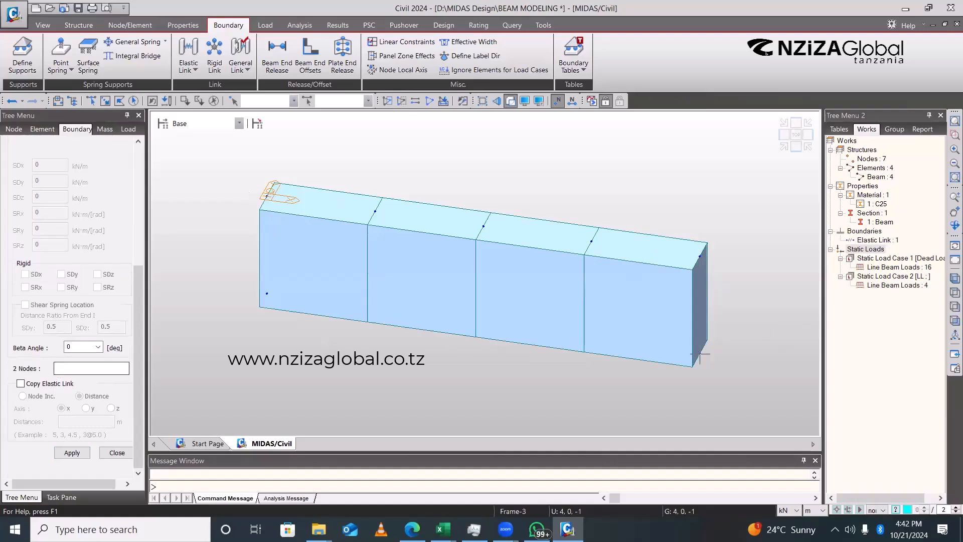
Display the newly added elastic link on the beam model
click(880, 243)
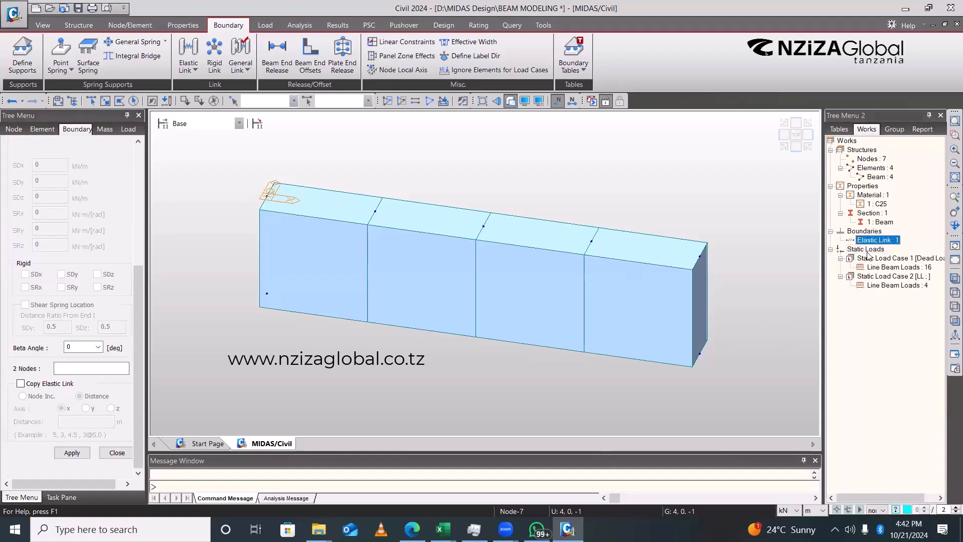
right_click(873, 242)
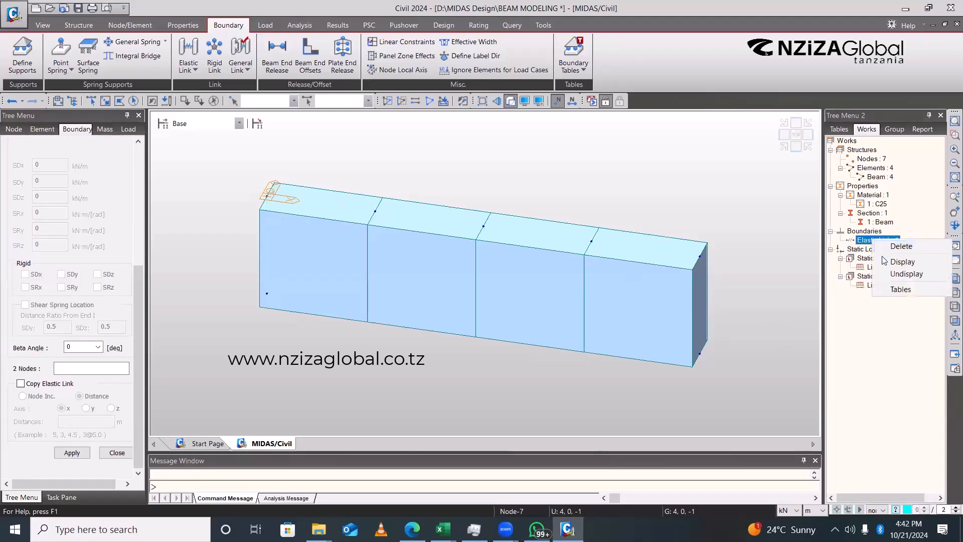
click(885, 261)
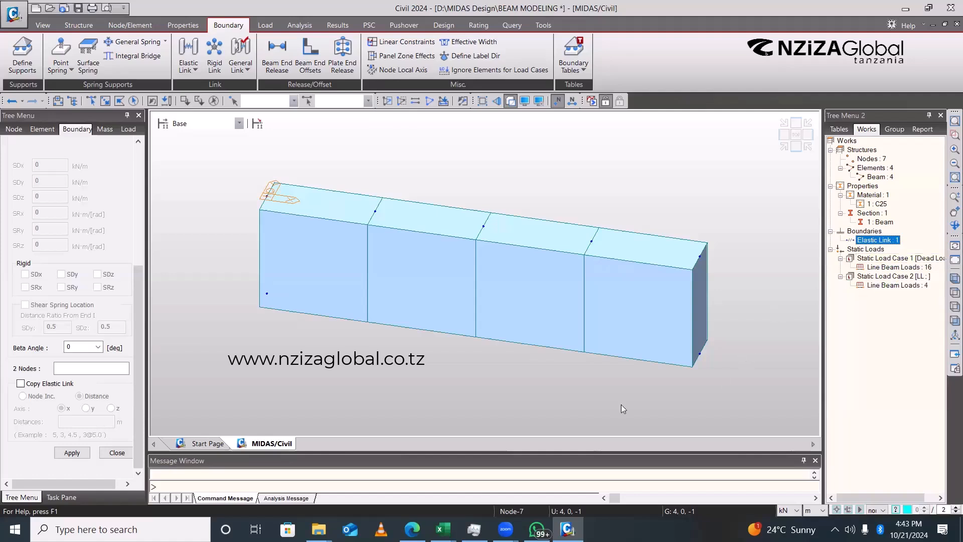
Examine the beam's end faces and lower end nodes from the opposite side, checking for the elastic link
key(Left)
key(Left)
key(Right)
key(Right)
key(Right)
key(Right)
key(Right)
key(Right)
key(Right)
key(Right)
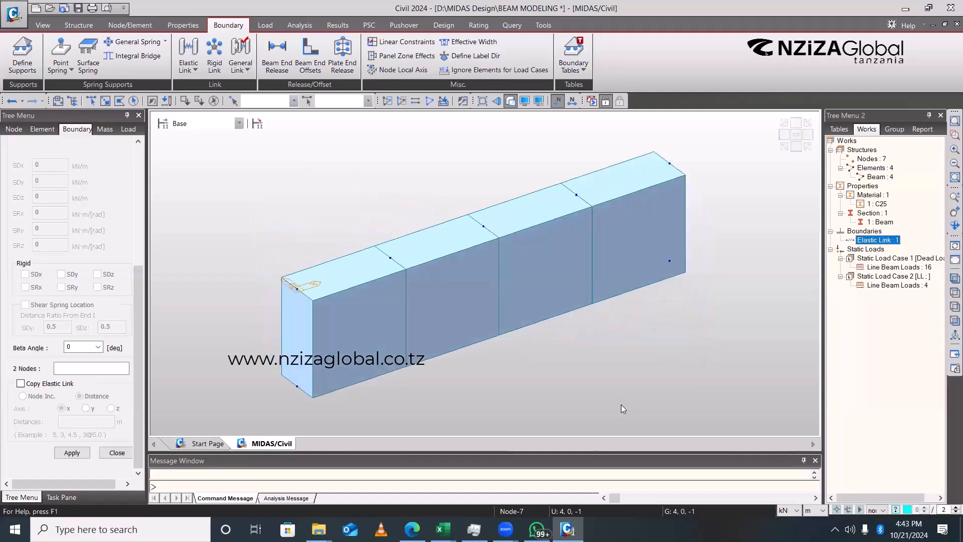
Create a rigid elastic link between the top node and the node below it at the beam's X = 4 end
key(Down)
key(Down)
key(Down)
key(Down)
key(Down)
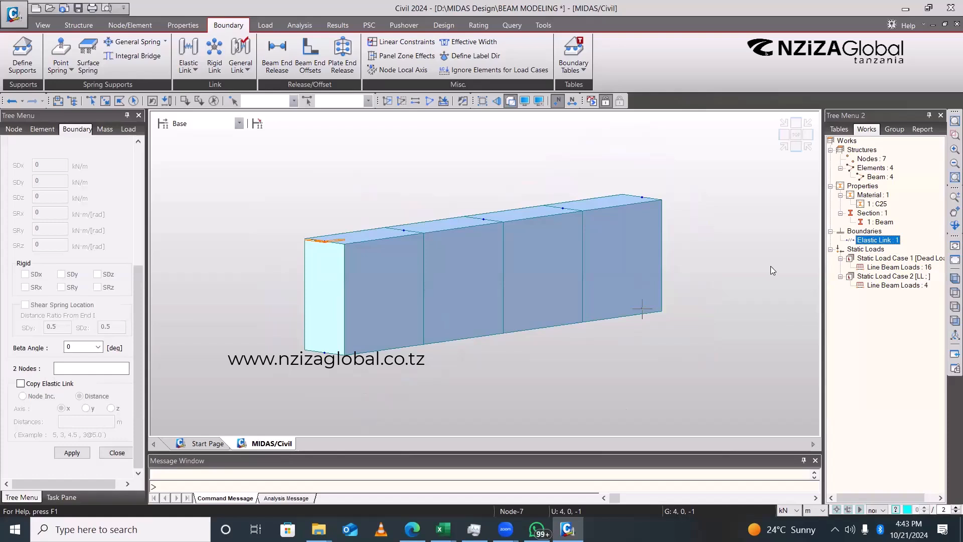
key(Left)
key(Left)
key(Left)
key(Left)
key(Left)
key(Left)
key(Left)
key(Left)
key(Left)
key(Left)
key(Left)
key(Left)
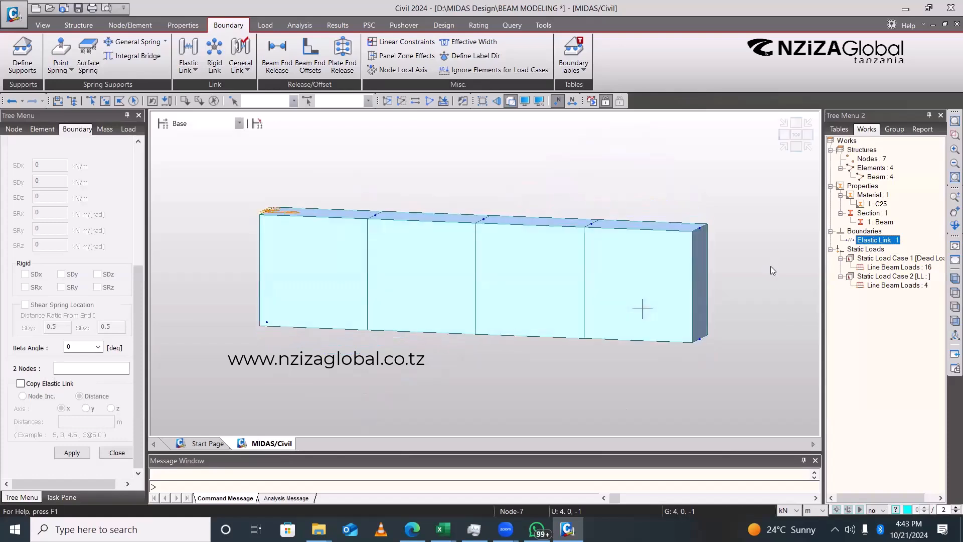
key(Left)
key(Left)
key(Left)
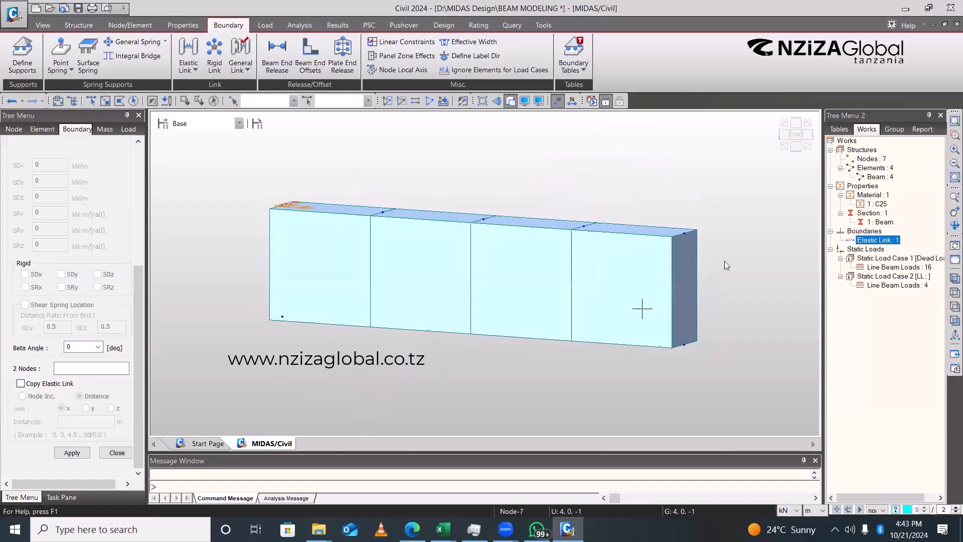
click(123, 369)
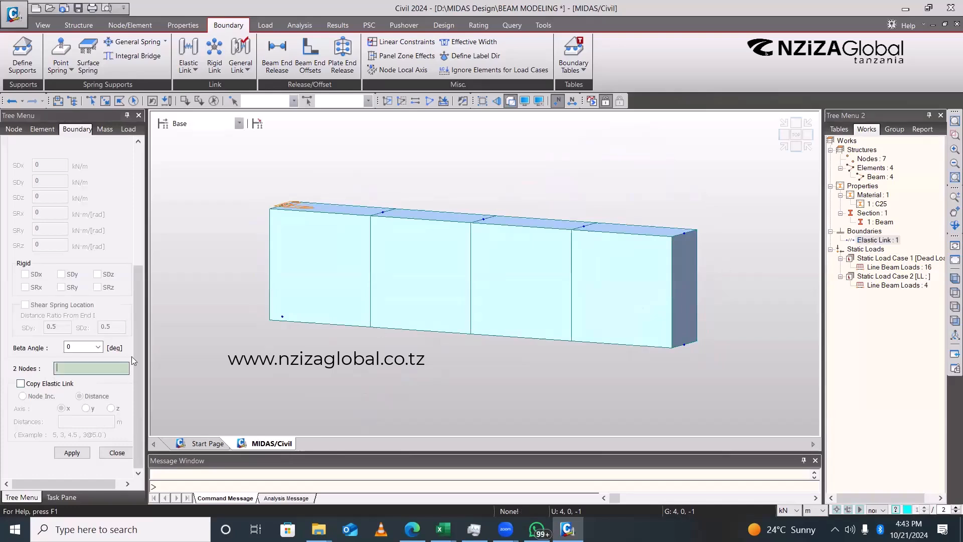
click(683, 234)
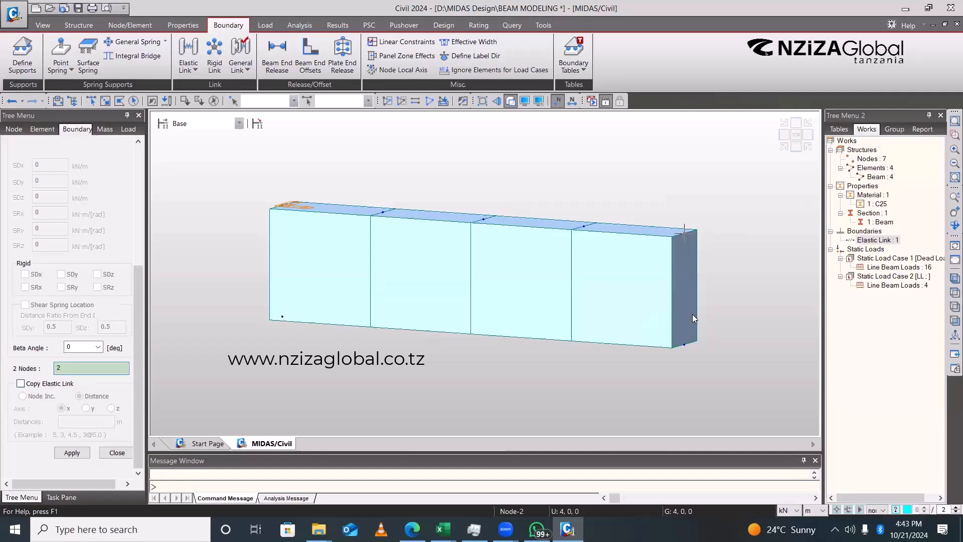
click(685, 345)
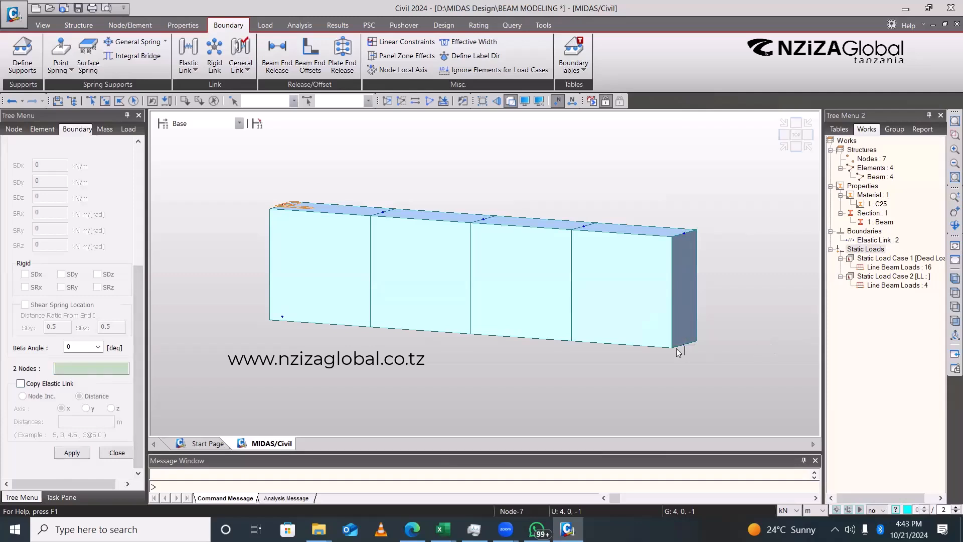
Select the top and lower nodes at both beam ends to check the elastic links connecting them
click(90, 101)
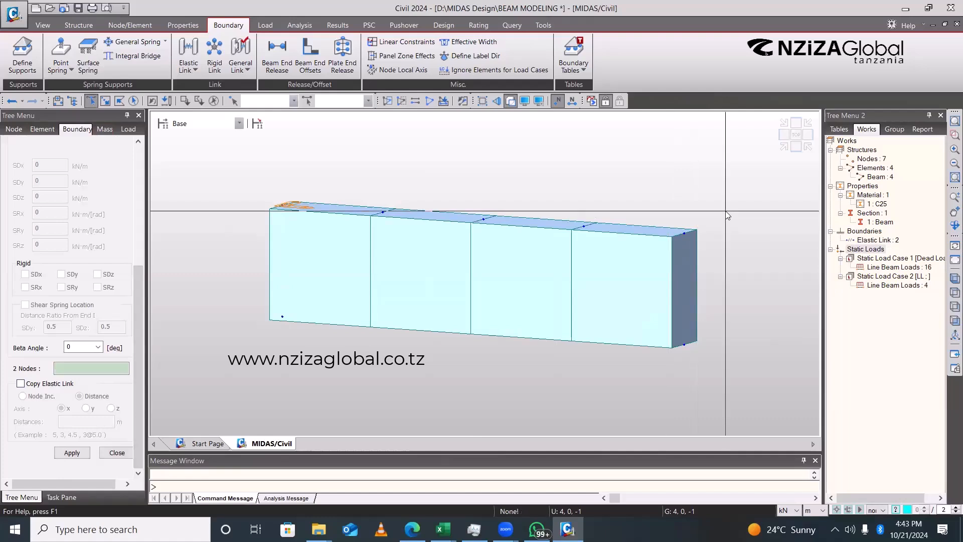
click(685, 233)
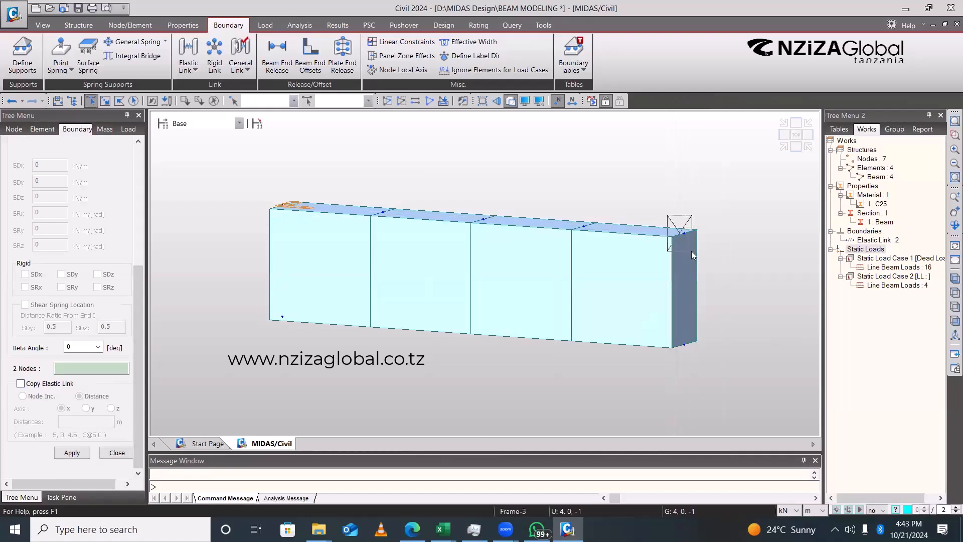
click(684, 345)
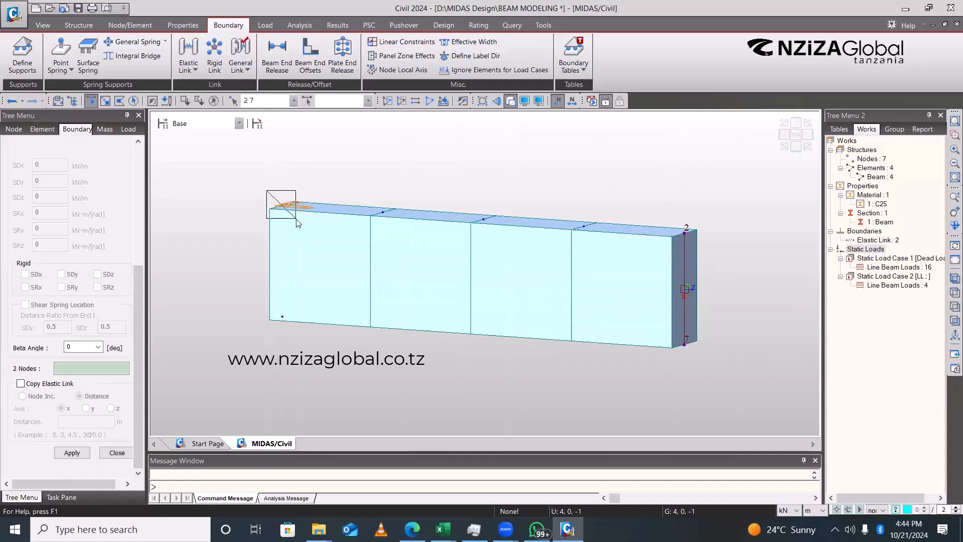
click(282, 204)
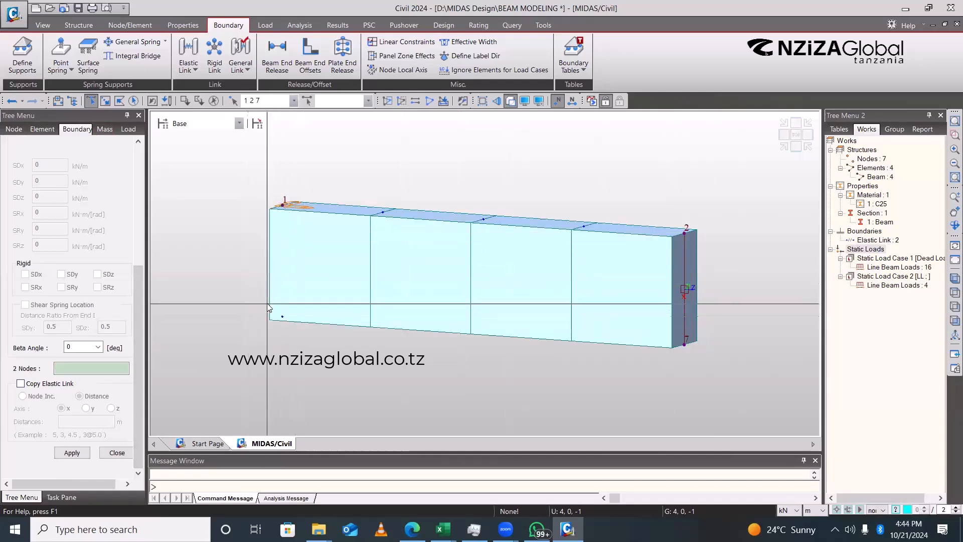
click(283, 317)
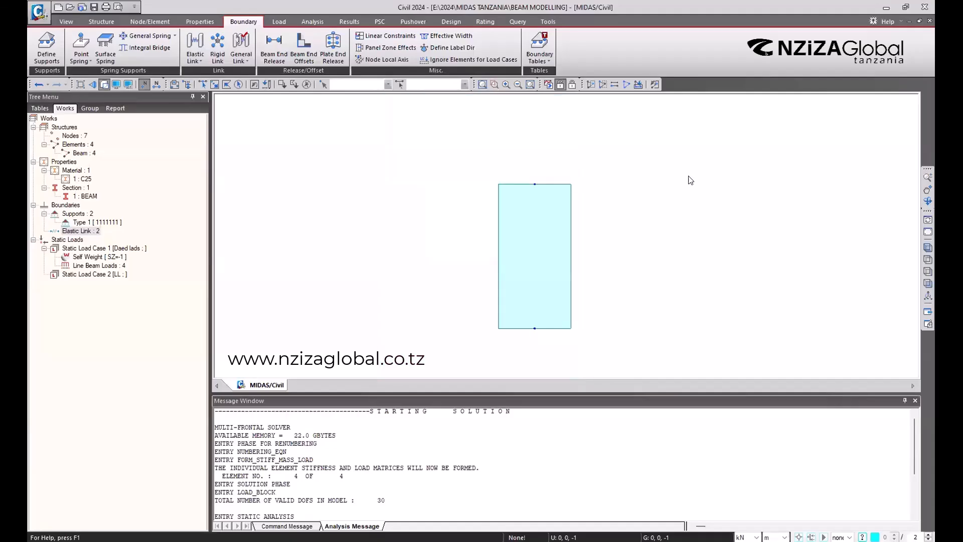
In the BEAM MODELLING file, select the two lower end nodes from the beam's end view and return to the isometric view
click(877, 128)
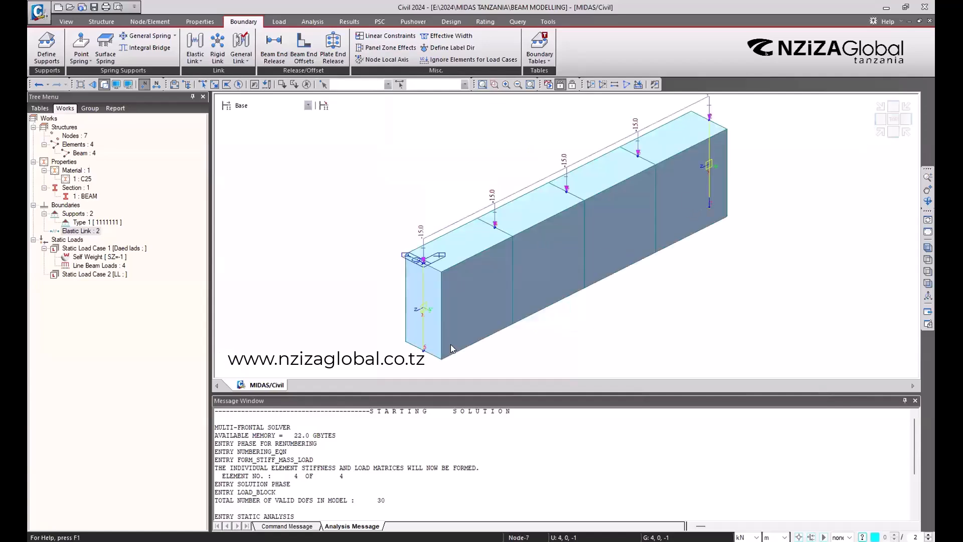
middle_drag(438, 299, 395, 248)
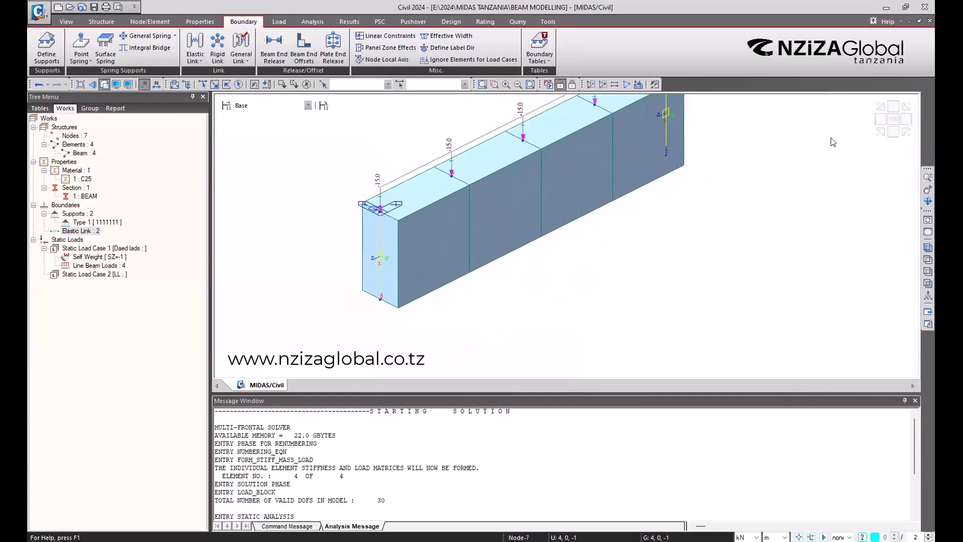
click(884, 121)
middle_drag(609, 217, 533, 123)
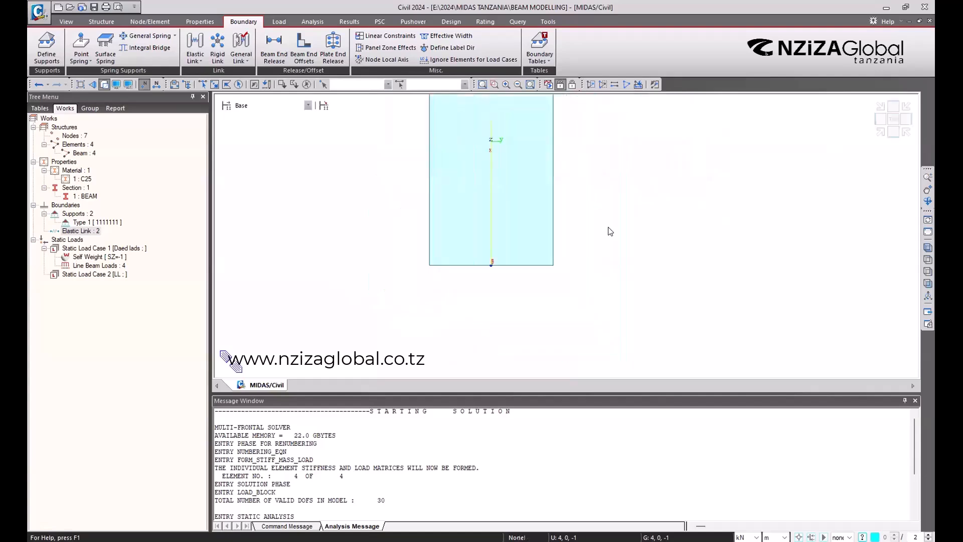
click(202, 84)
drag(415, 241, 565, 314)
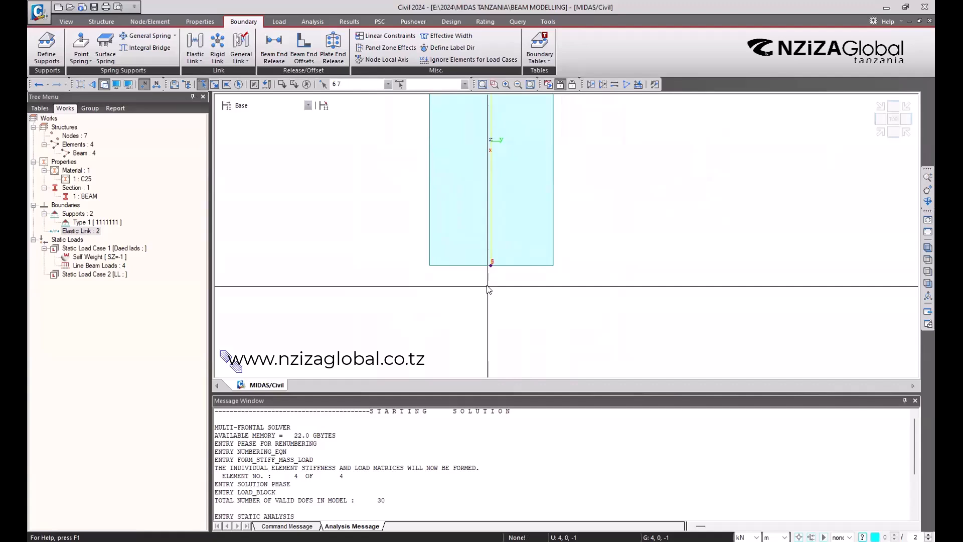
click(880, 133)
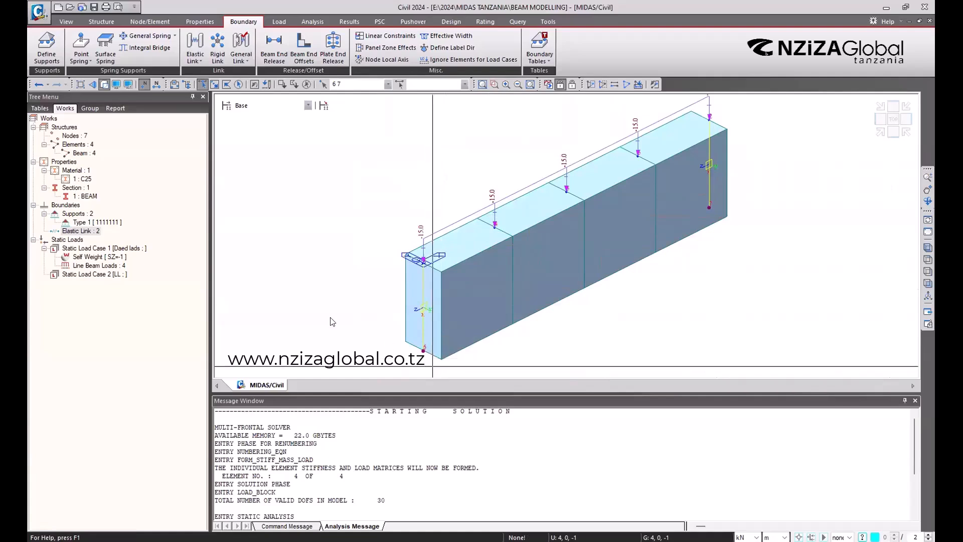
click(44, 47)
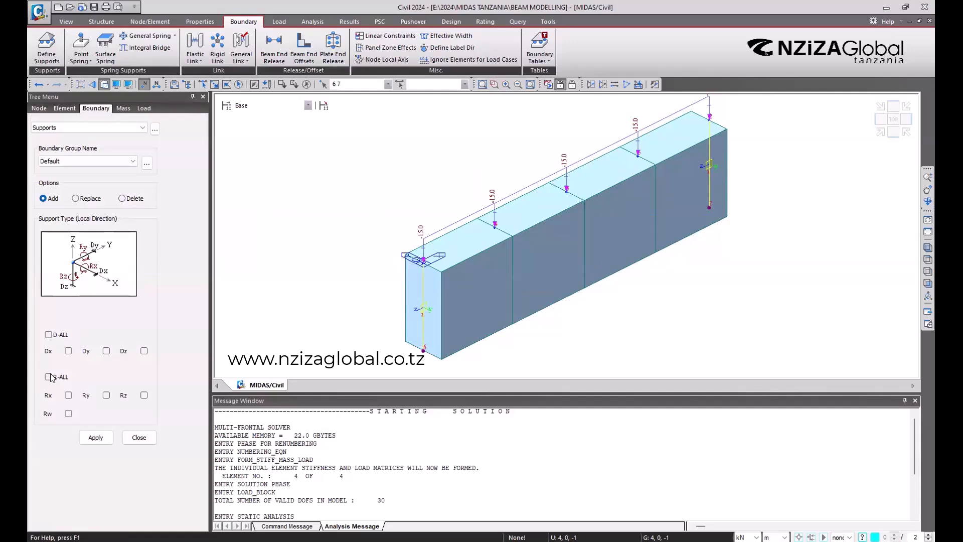
click(48, 335)
click(49, 376)
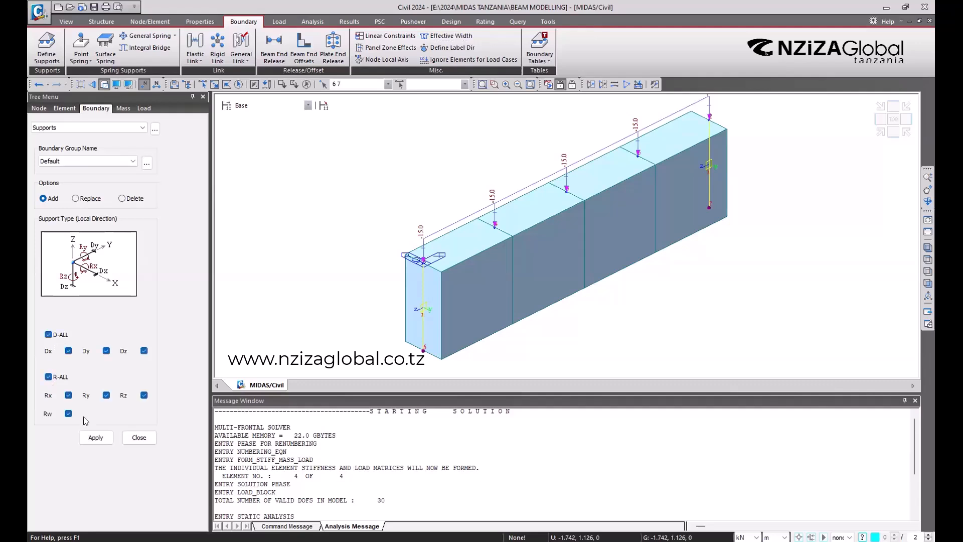
click(139, 438)
Display the Type 1 supports on the beam model and inspect them at the lower end nodes from the end view
click(85, 224)
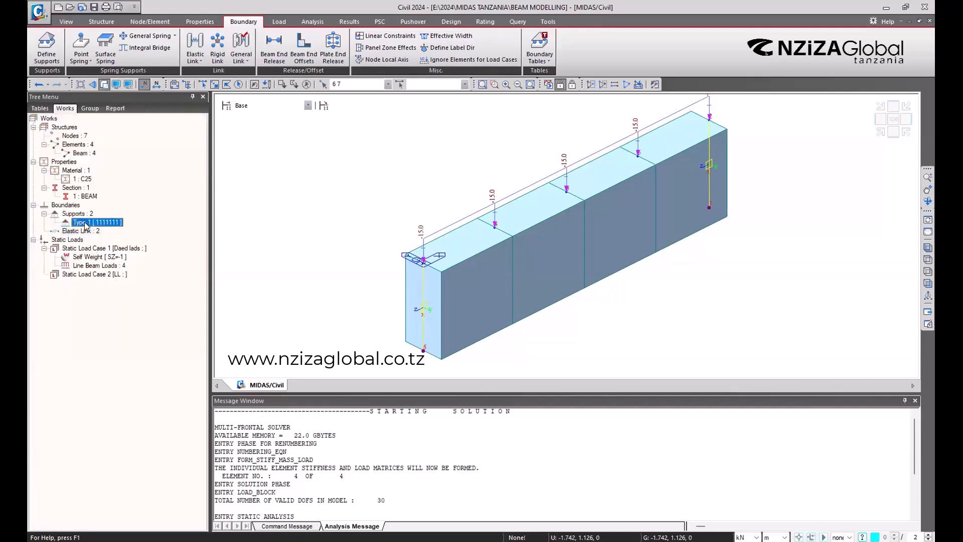
right_click(125, 309)
click(120, 369)
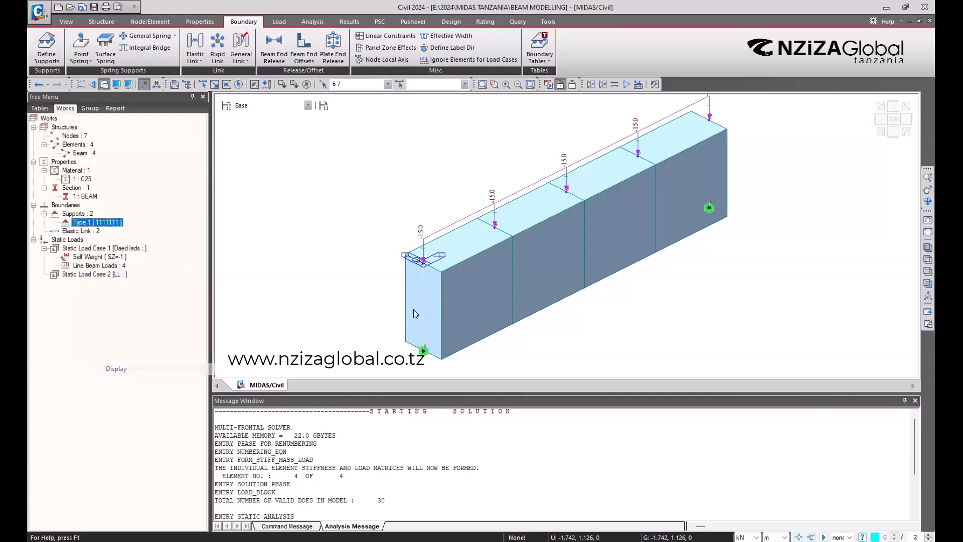
middle_drag(479, 328, 420, 245)
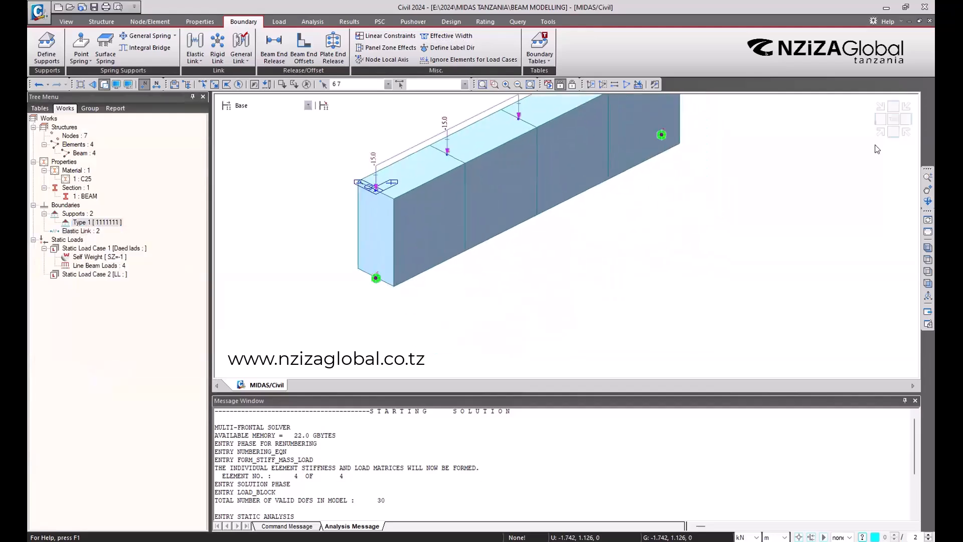
click(881, 133)
click(880, 119)
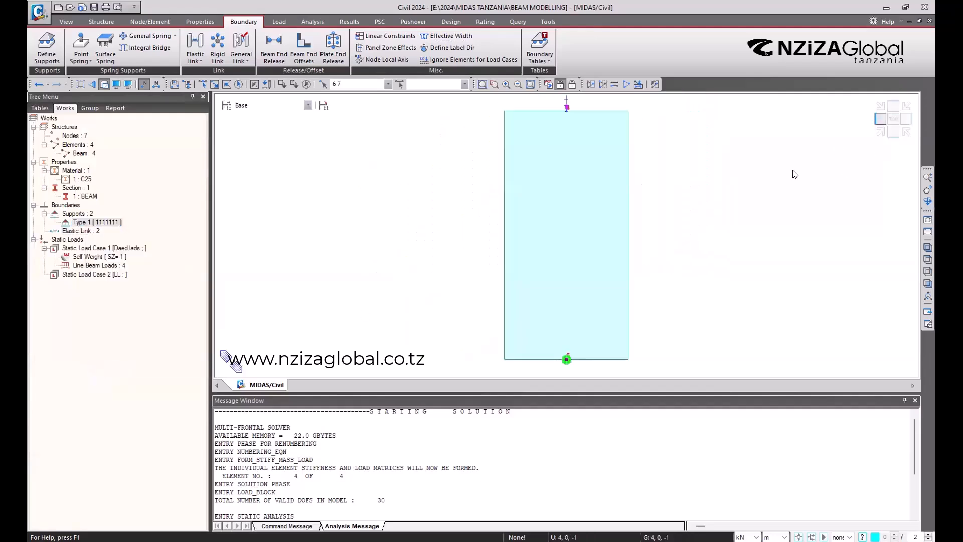
middle_drag(566, 359, 491, 226)
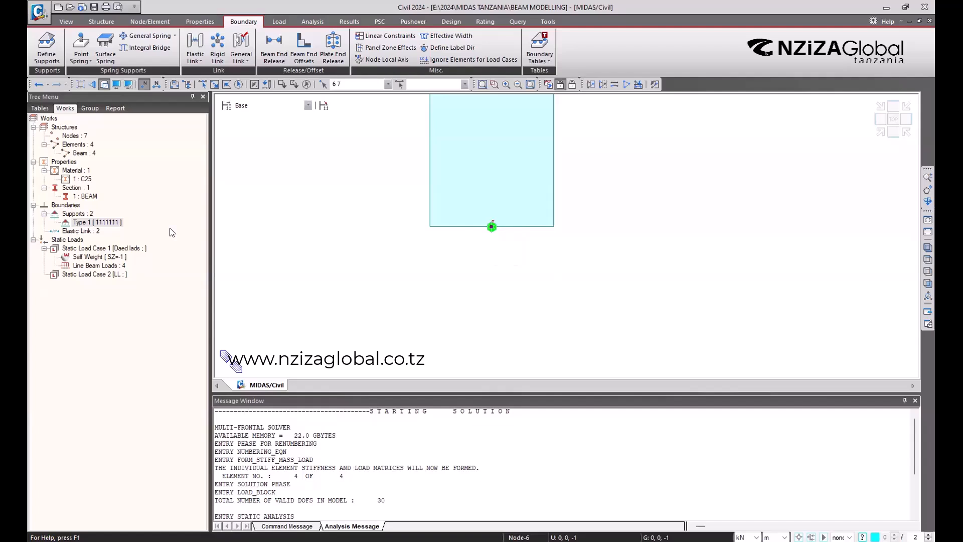
scroll(504, 337, down, 2)
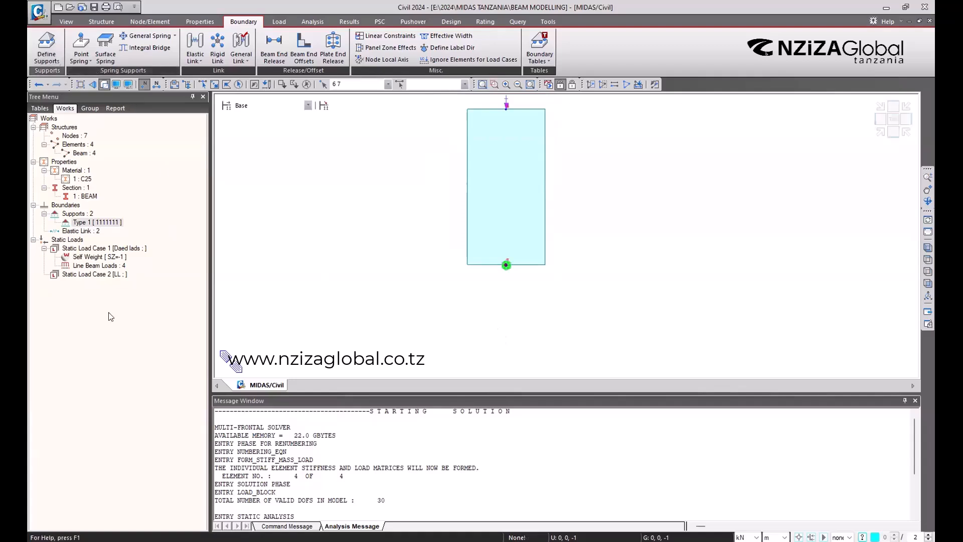
Choose full fixity for the support definition with D-ALL and R-ALL, keeping the Default boundary group and the Add option
click(48, 334)
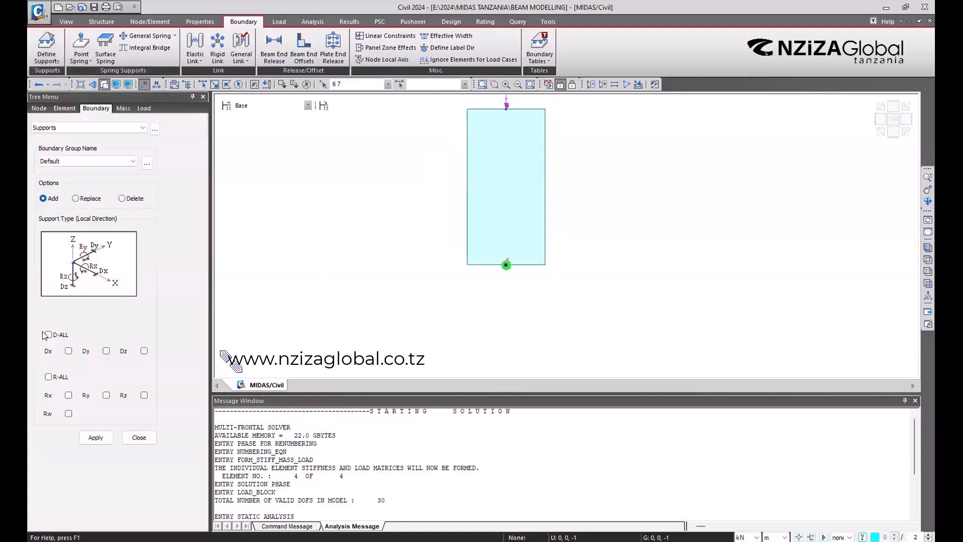
click(49, 376)
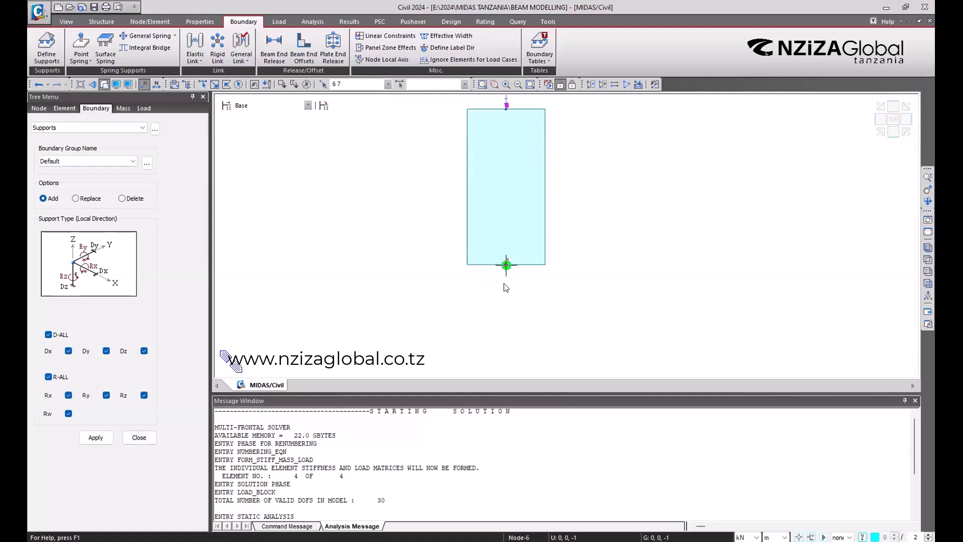
mouse_move(506, 287)
Enlarge the model window by shrinking the message area, and perform the analysis of the beam model
click(876, 131)
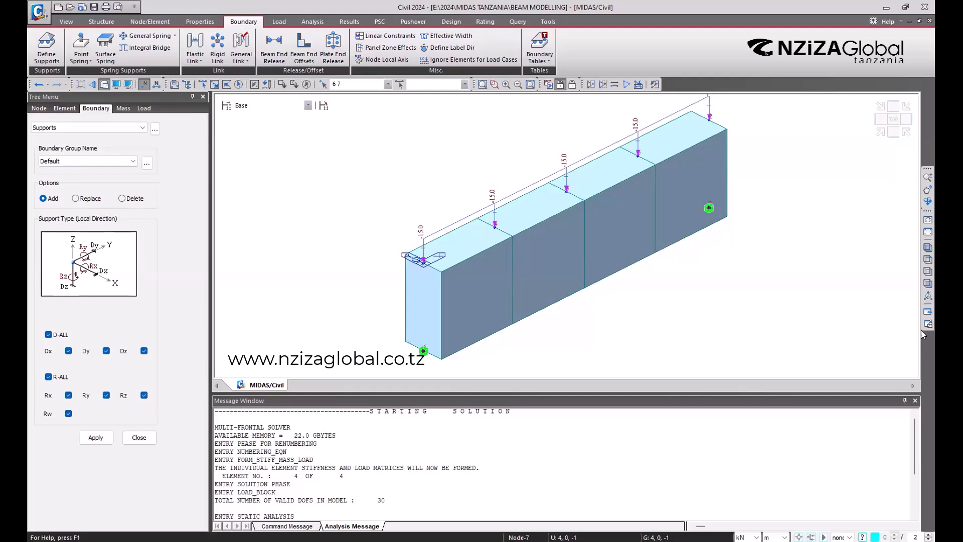
middle_drag(508, 308, 500, 295)
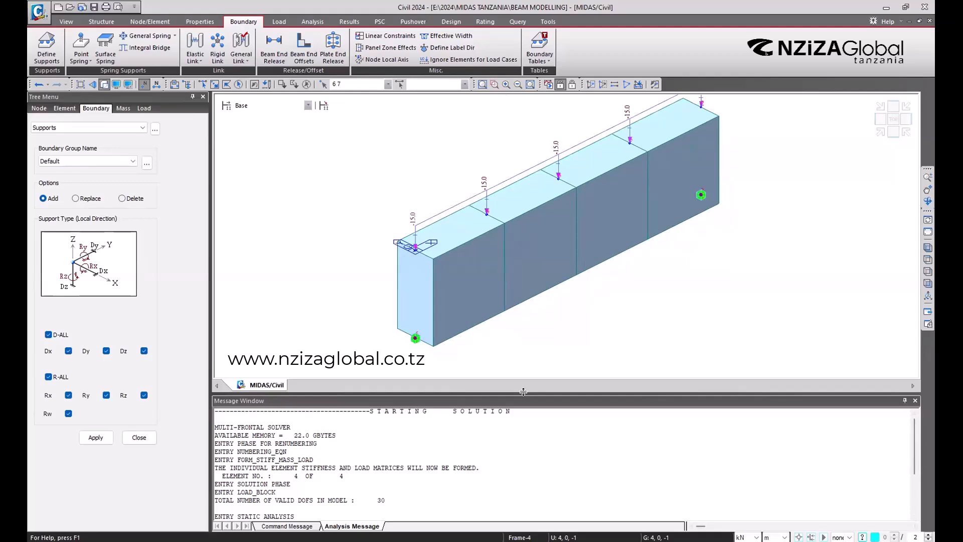
drag(523, 391, 551, 473)
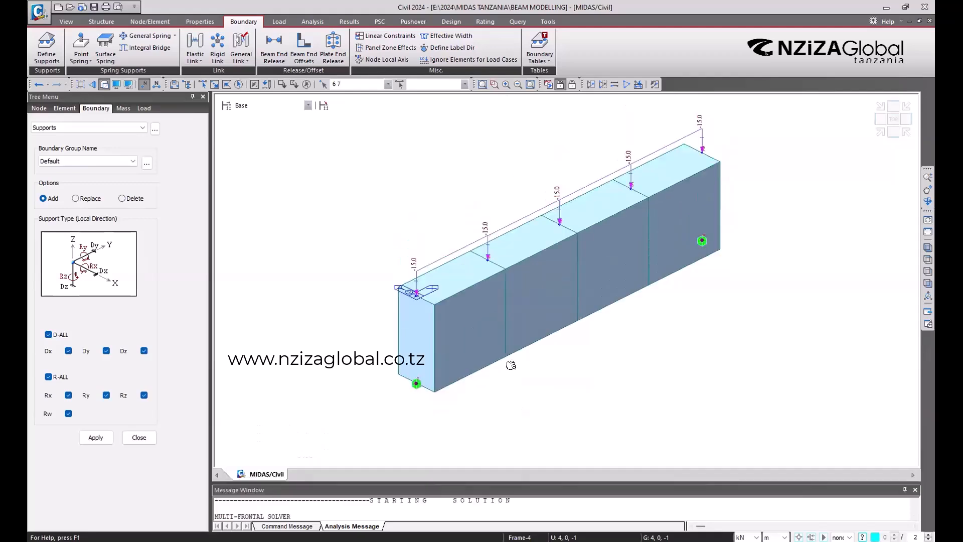
middle_drag(511, 365, 489, 369)
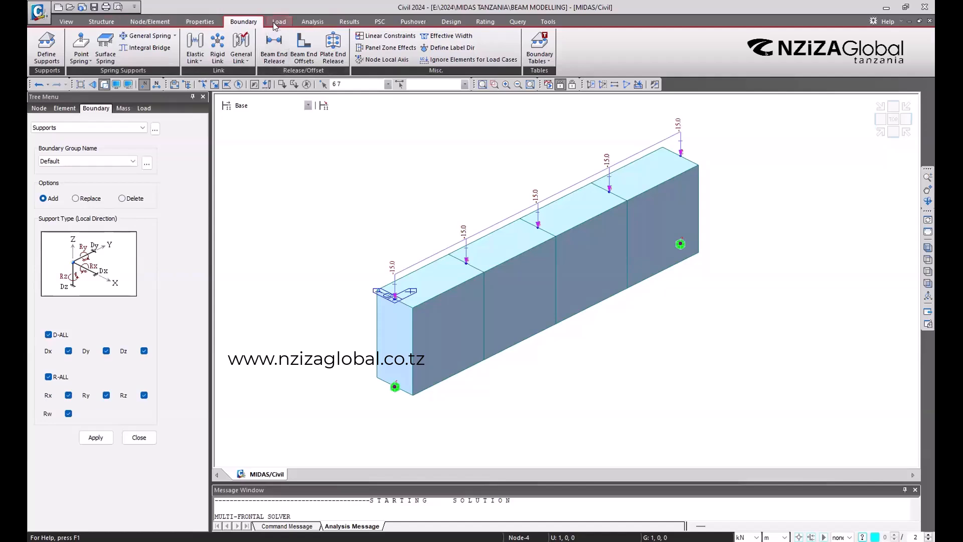
click(306, 21)
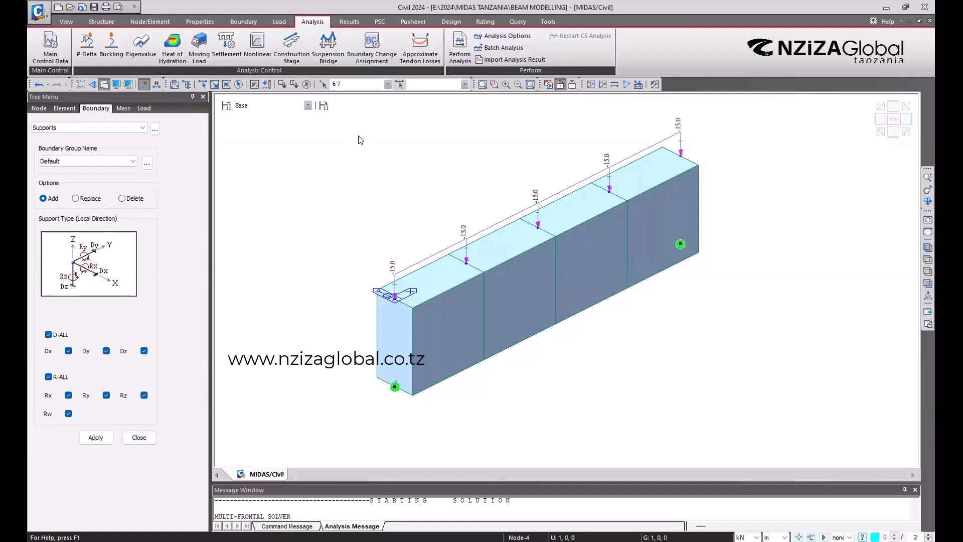
click(457, 49)
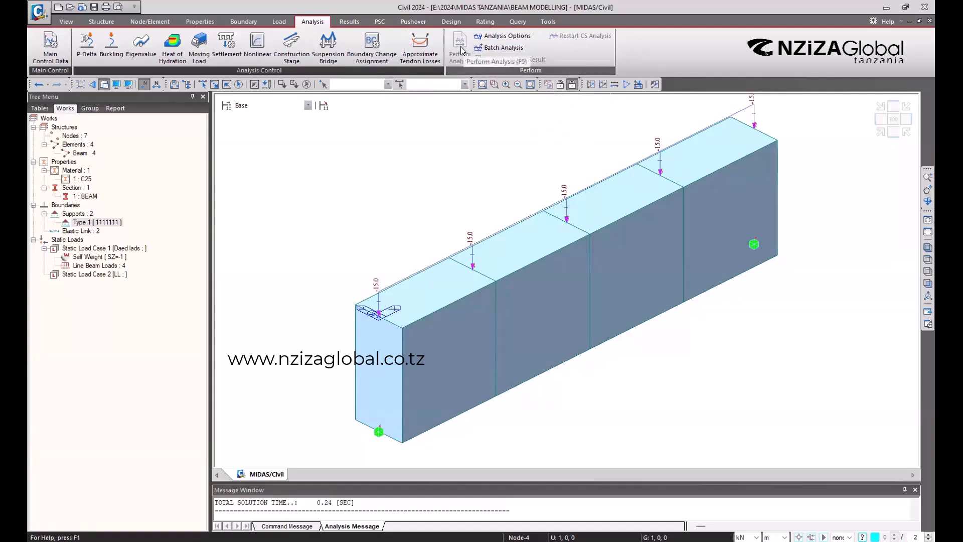
click(281, 22)
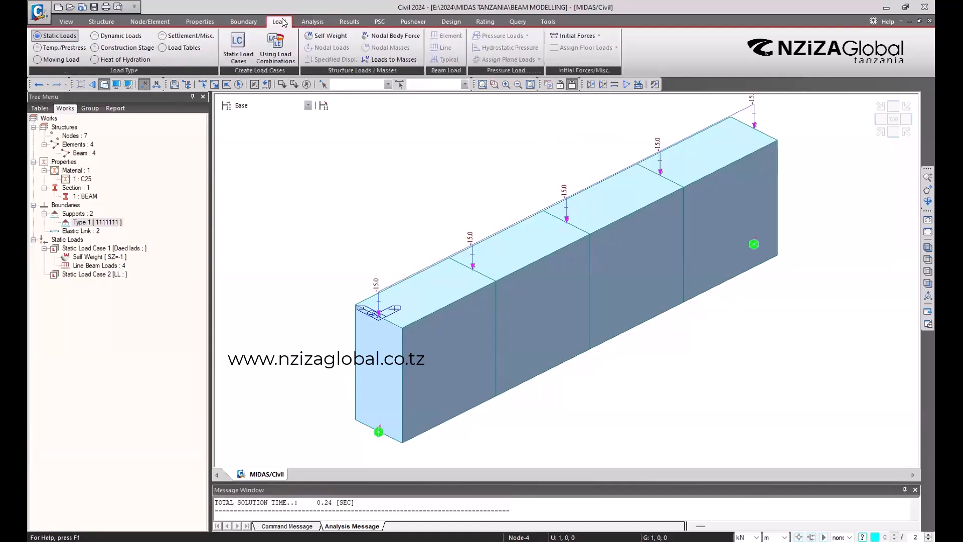
click(312, 22)
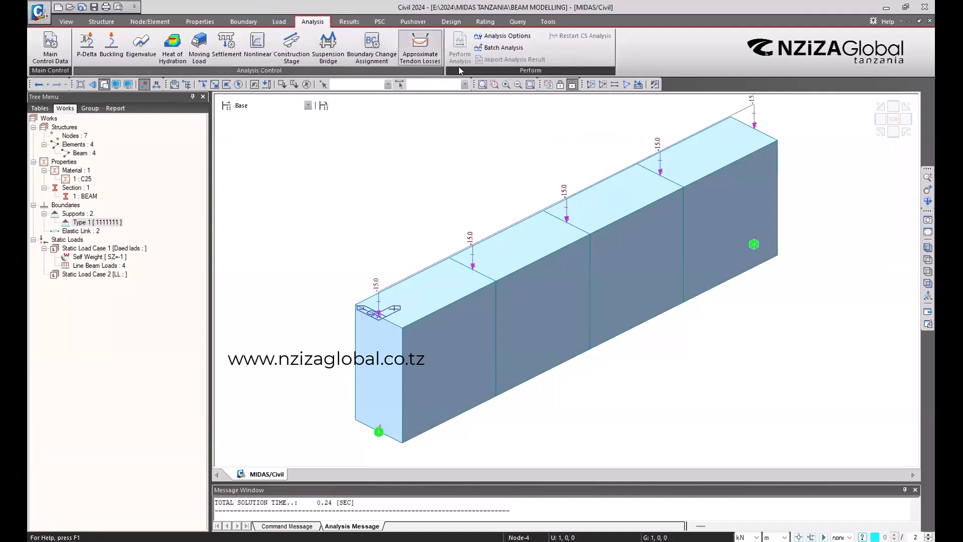
key(ctrl)
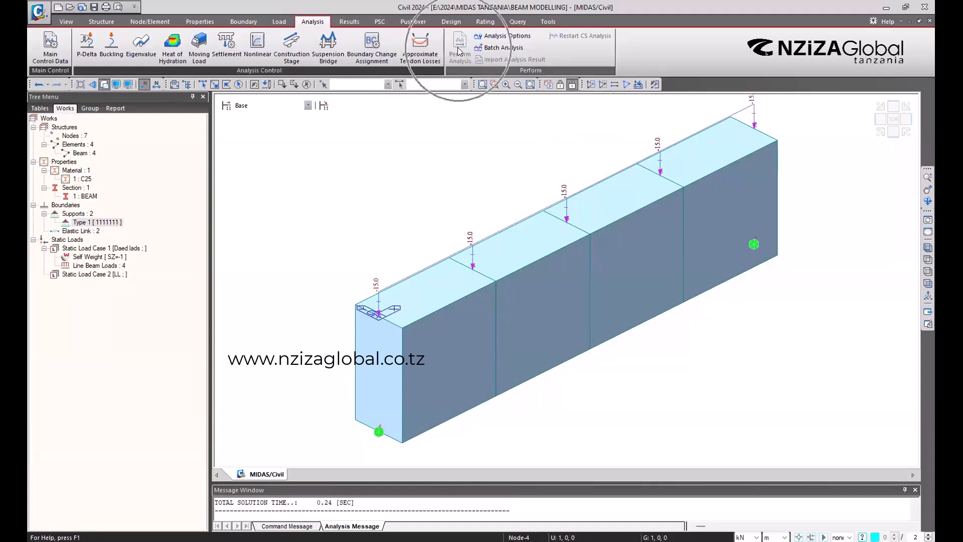
key(ctrl)
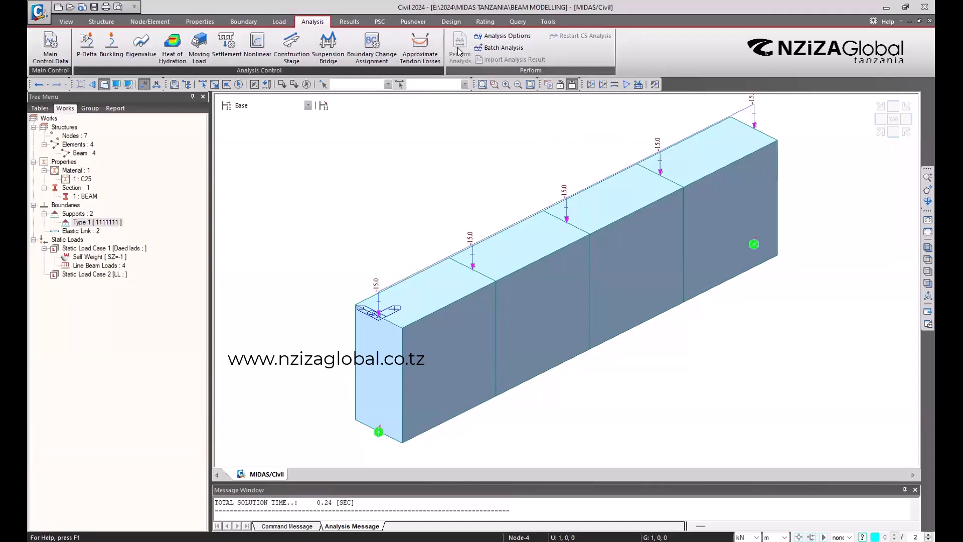
key(ctrl)
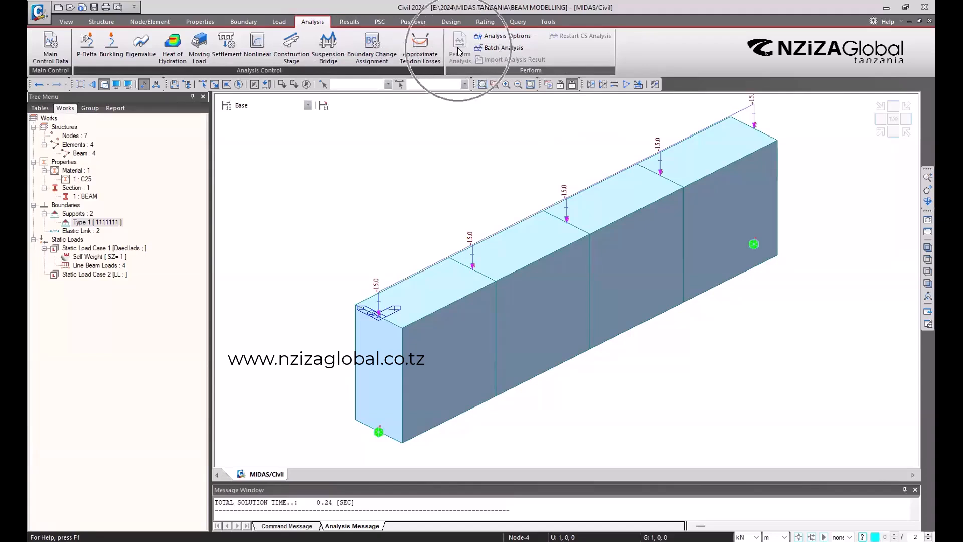
key(ctrl)
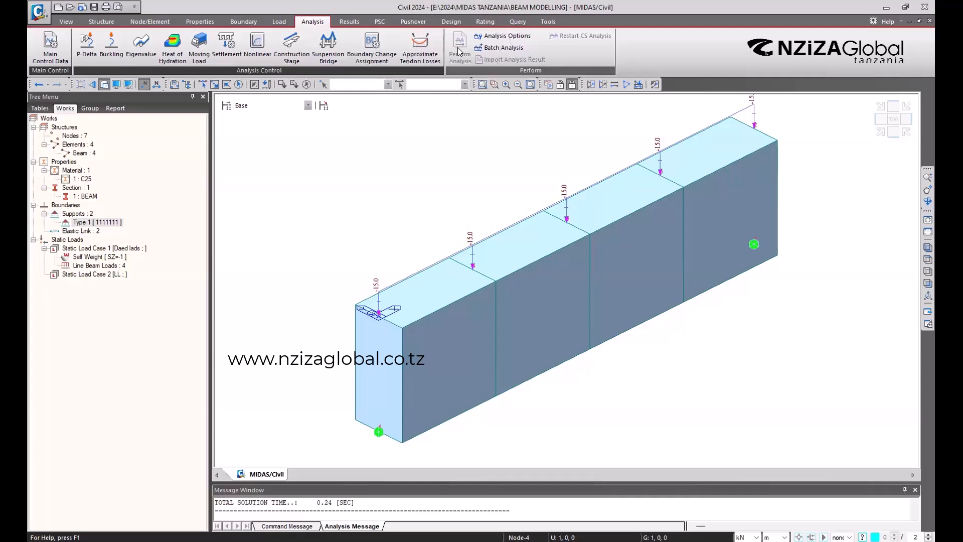
key(ctrl)
key(ctrl)
key(ctrl)
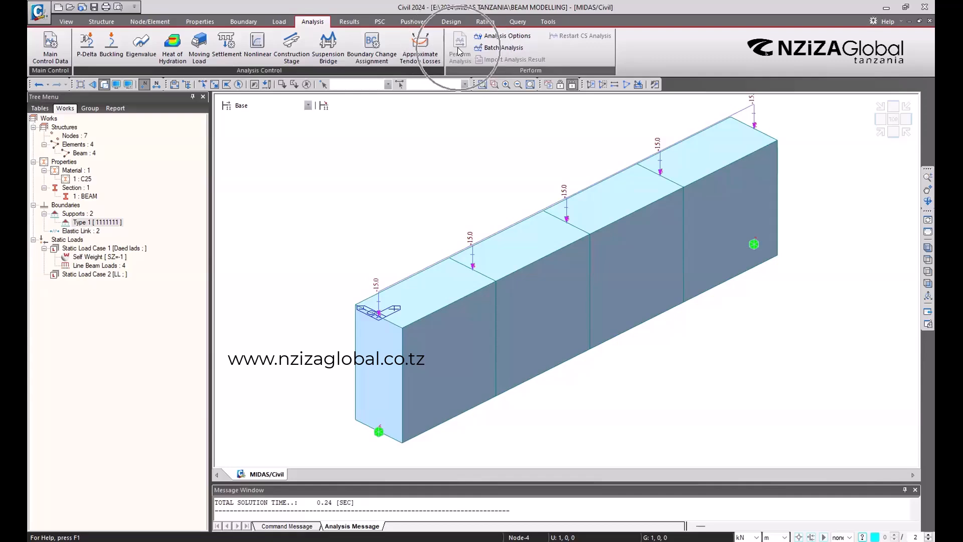
key(ctrl)
key(ctrl)
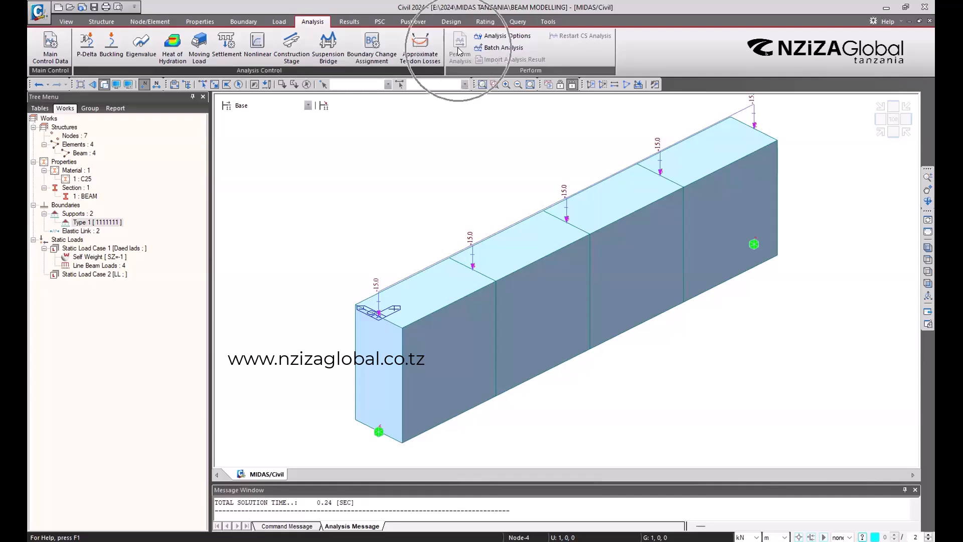
key(ctrl)
key(ctrl)
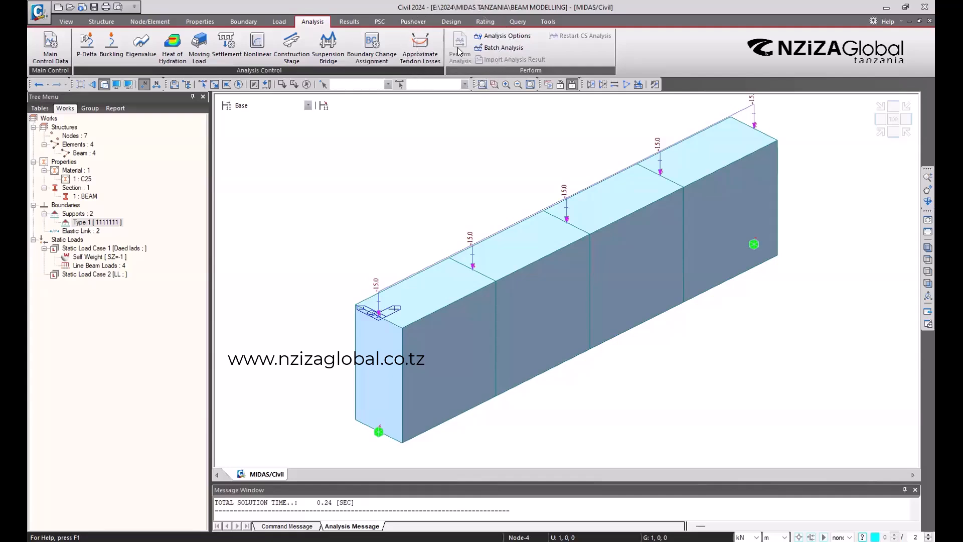
key(ctrl)
key(ctrl)
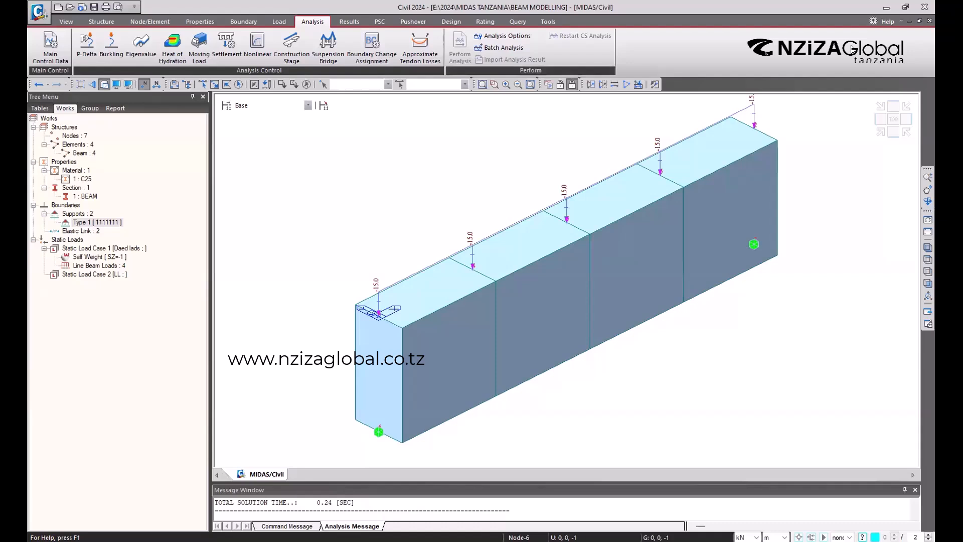
Display the beam's reaction forces for the ST: Daed lads load case, using the FXYZ component and an arrow scale factor of 1.000000
click(349, 22)
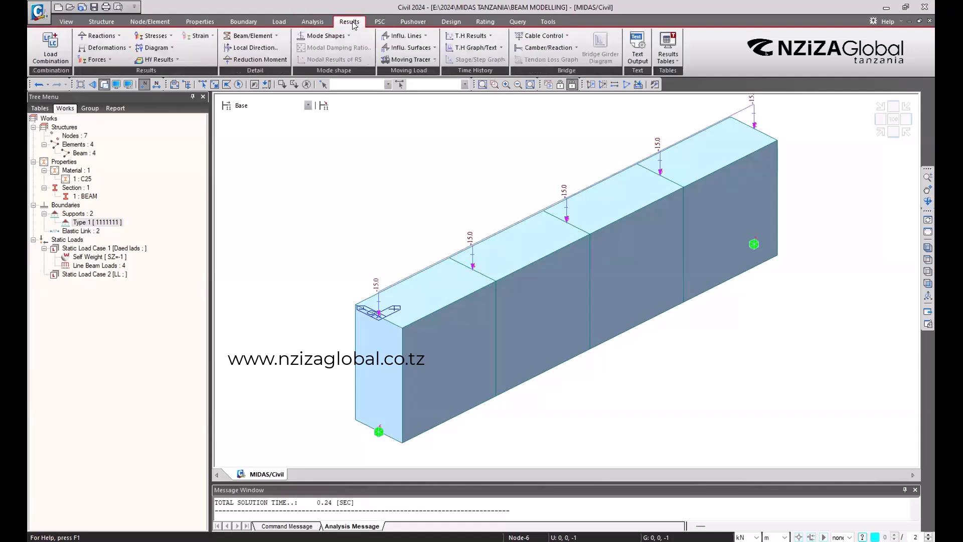
click(110, 39)
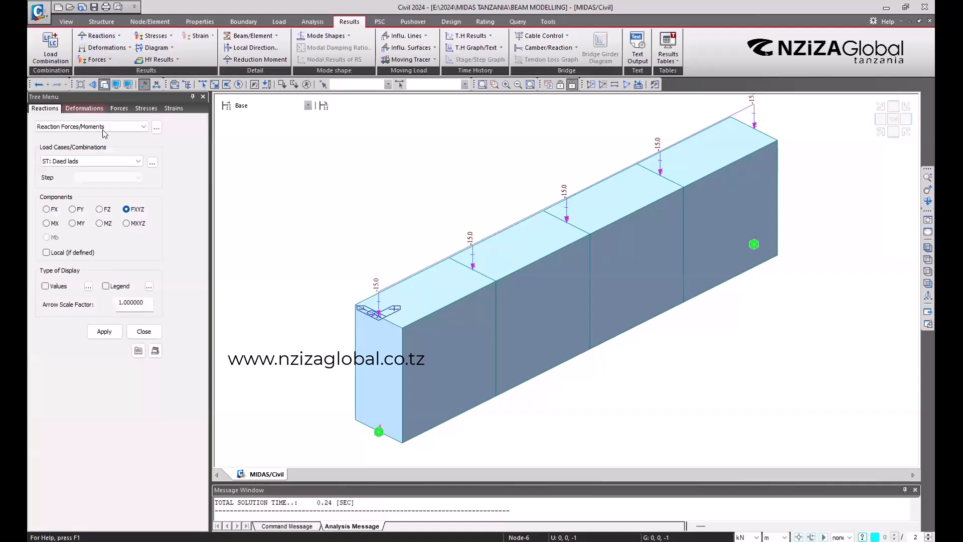
click(119, 36)
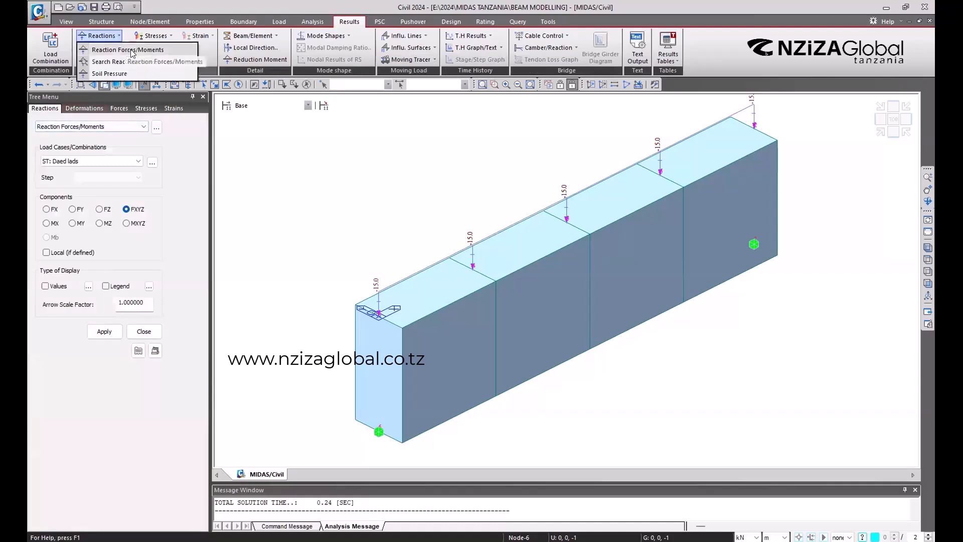
click(133, 51)
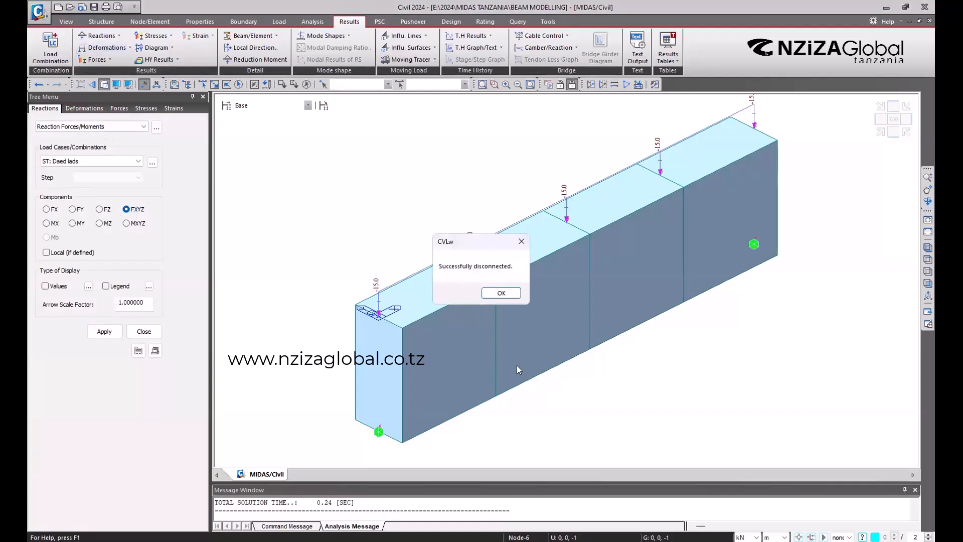
click(502, 293)
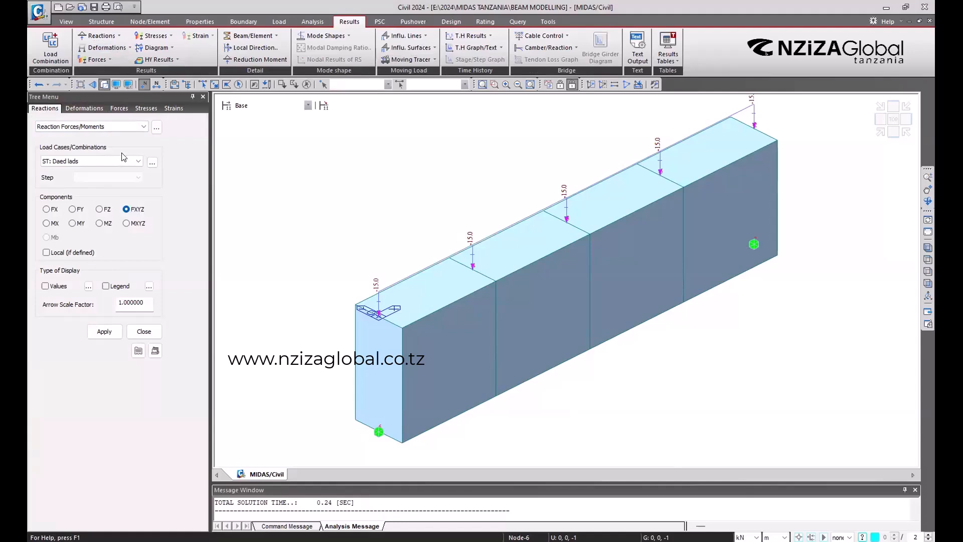
click(110, 335)
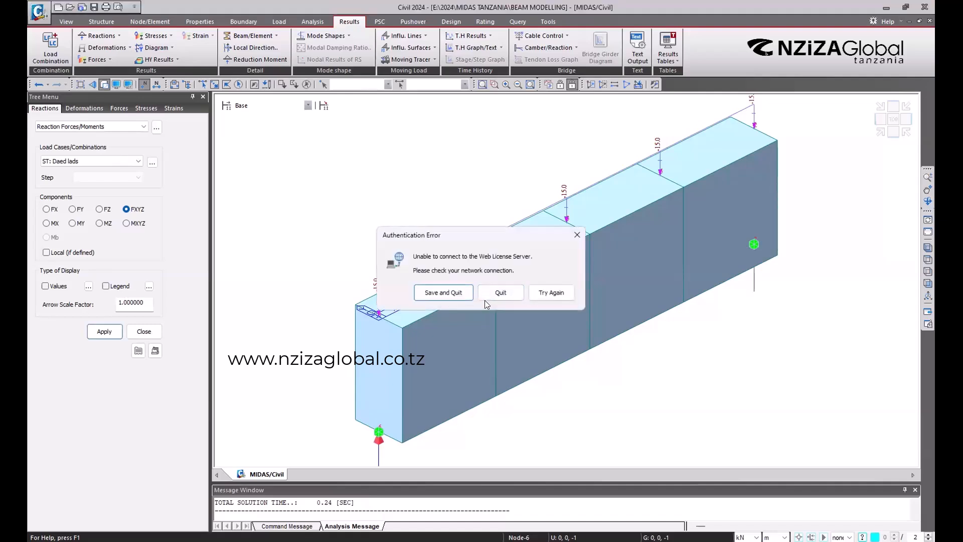
Save the beam model and quit the program from the Authentication Error dialog
click(442, 293)
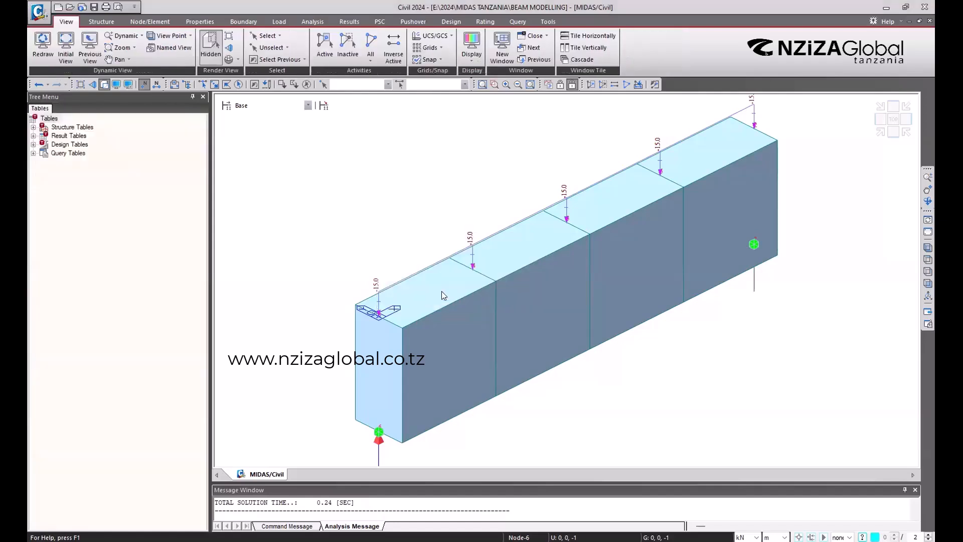